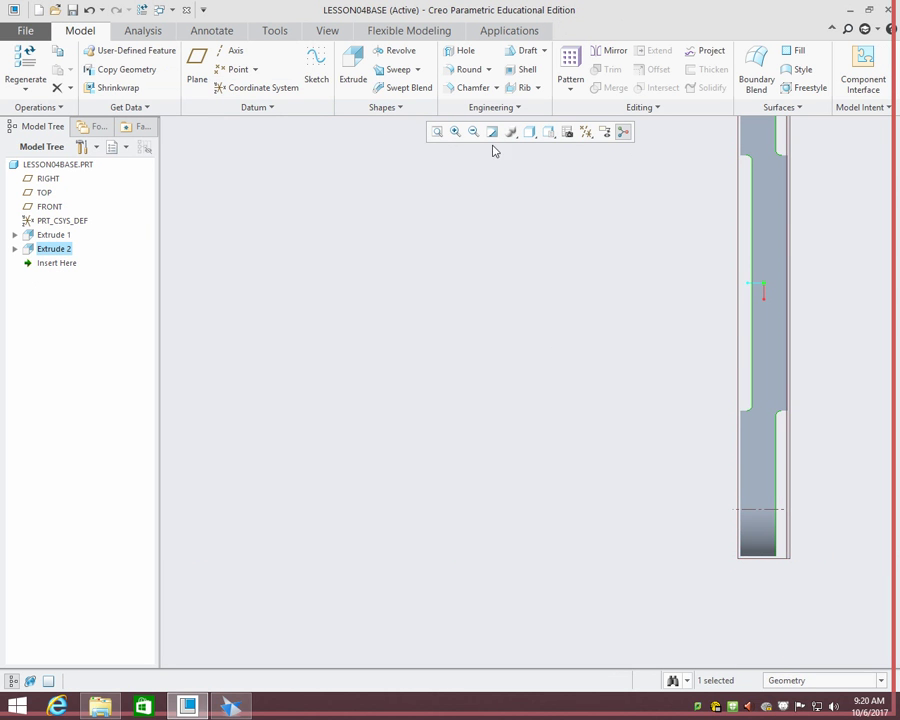
# - Review the base plate's first extrusion and its internal section sketch, then close both without edits
pyautogui.click(437, 132)
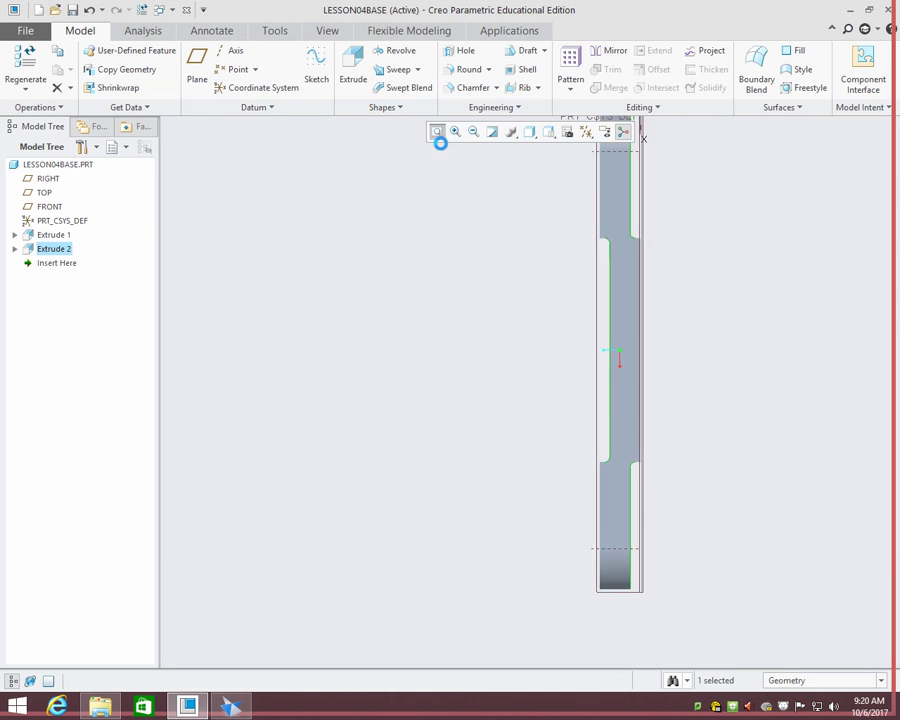
pyautogui.click(46, 236)
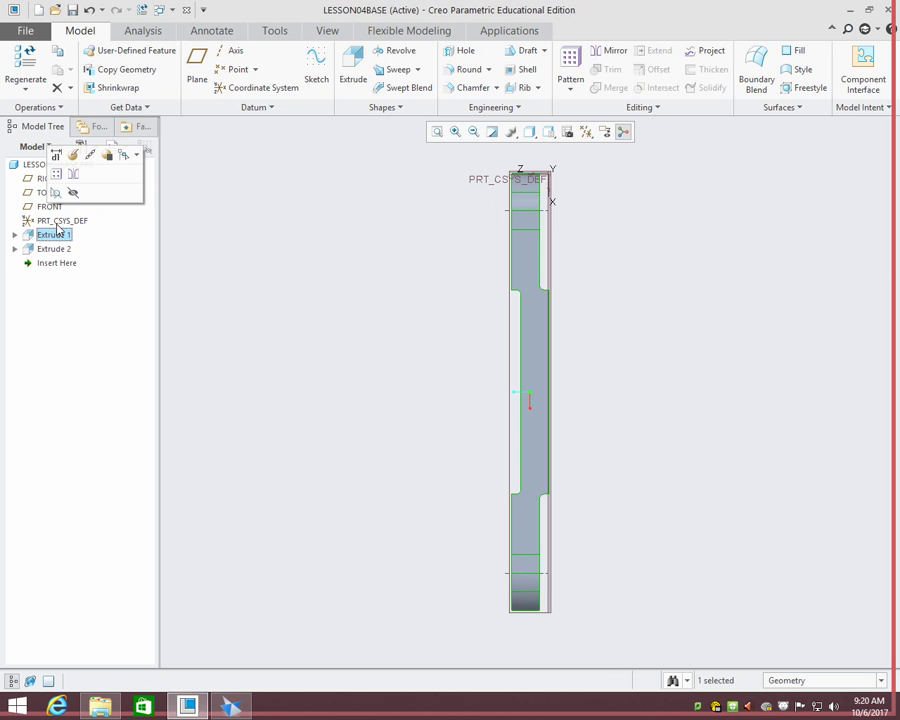
pyautogui.click(76, 156)
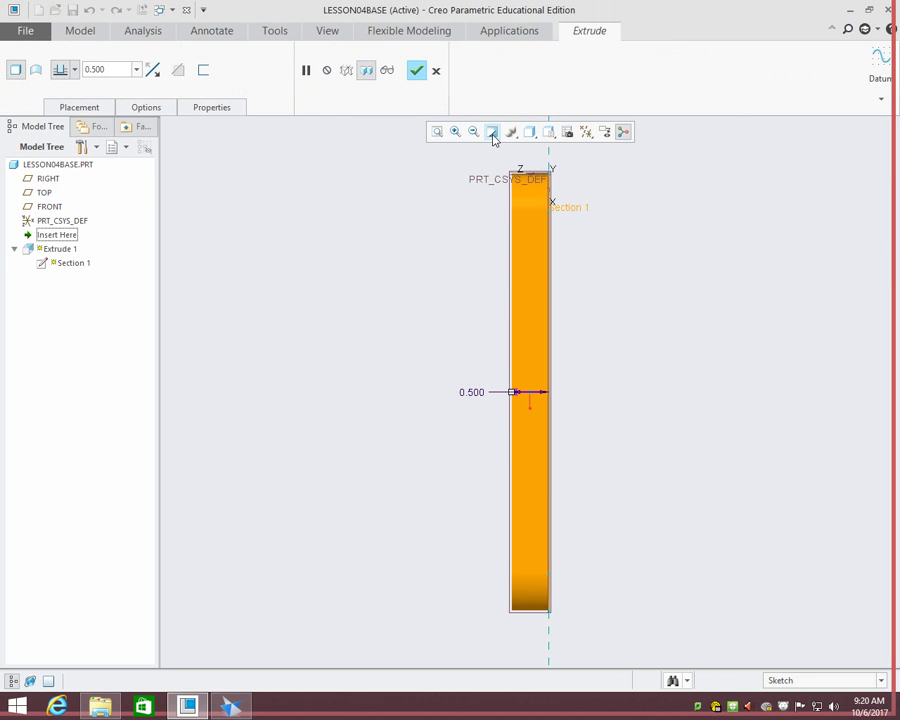
pyautogui.click(79, 107)
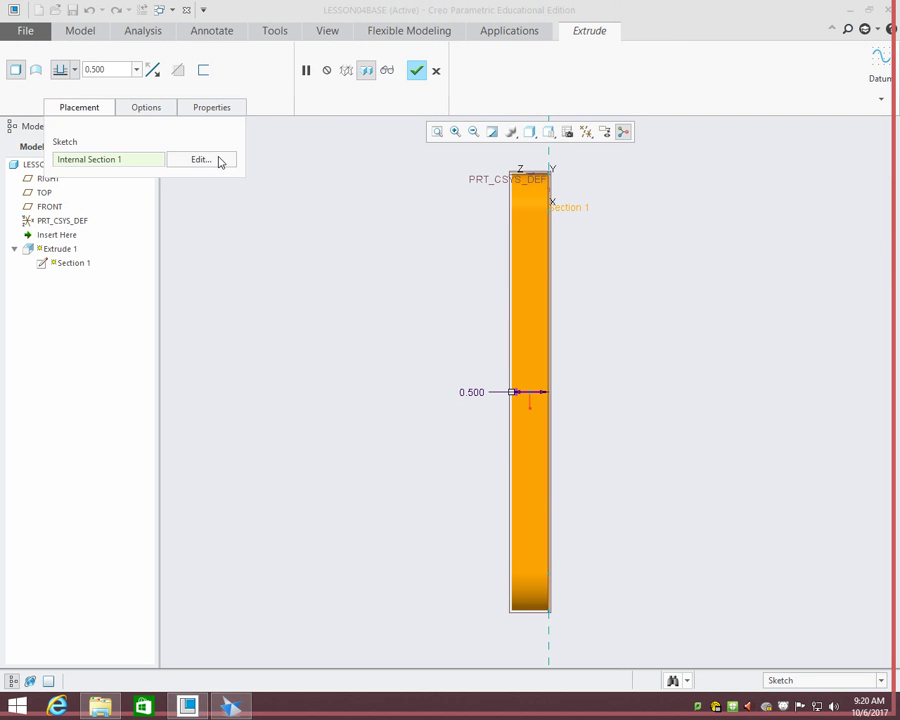
pyautogui.click(221, 161)
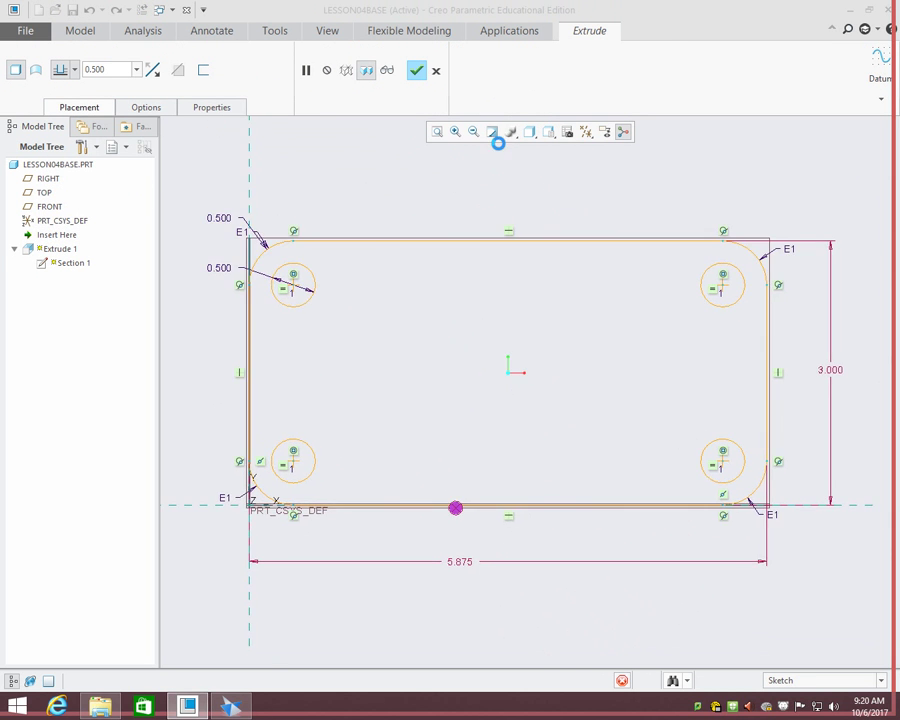
pyautogui.click(568, 132)
pyautogui.click(419, 132)
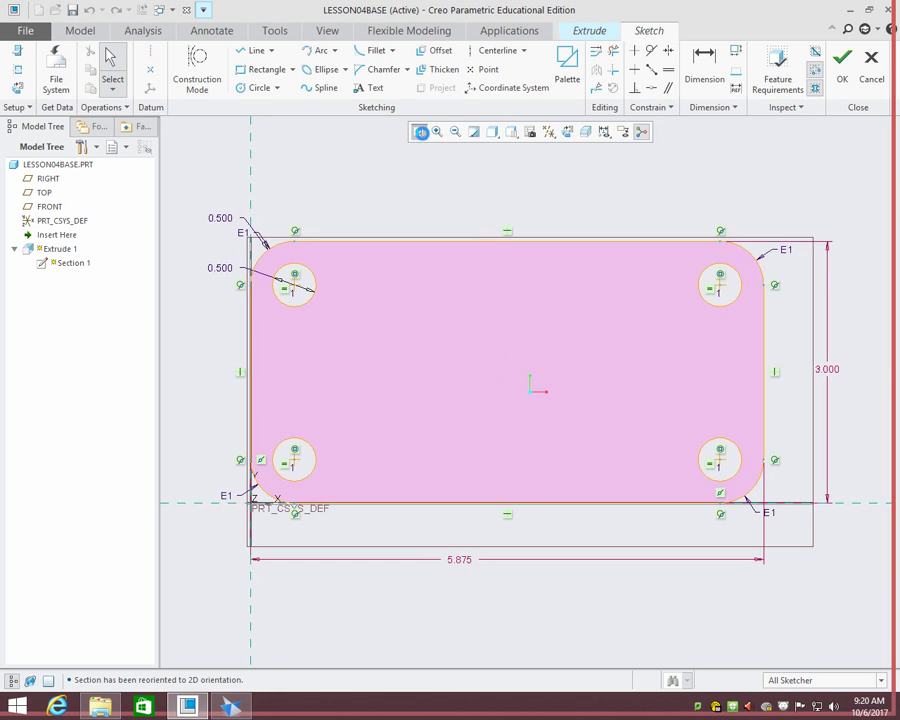
pyautogui.click(842, 62)
pyautogui.click(417, 70)
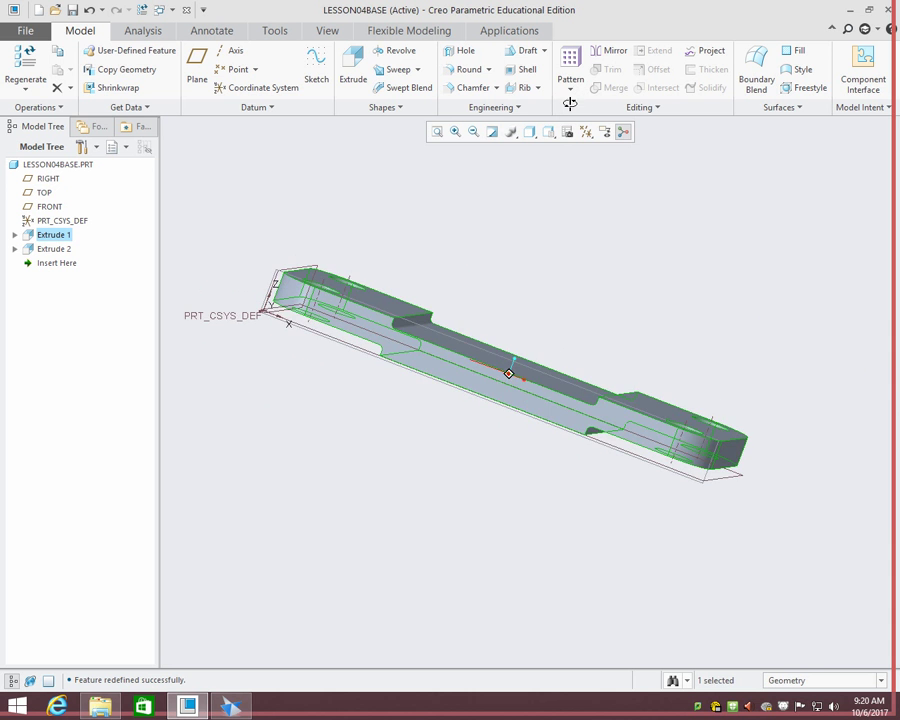
# - Save the base plate part LESSON04BASE in the lesson04 folder
pyautogui.moveTo(743, 329)
pyautogui.mouseDown(button='middle')
pyautogui.moveTo(773, 285)
pyautogui.moveTo(753, 329)
pyautogui.moveTo(705, 315)
pyautogui.moveTo(739, 289)
pyautogui.moveTo(738, 352)
pyautogui.mouseUp(button='middle')
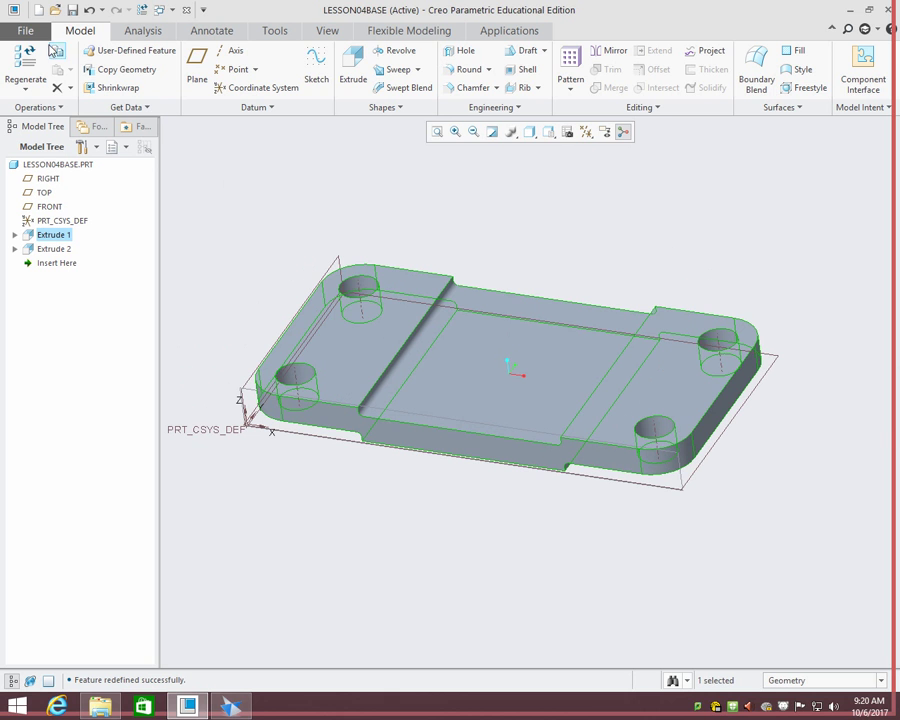
pyautogui.click(70, 12)
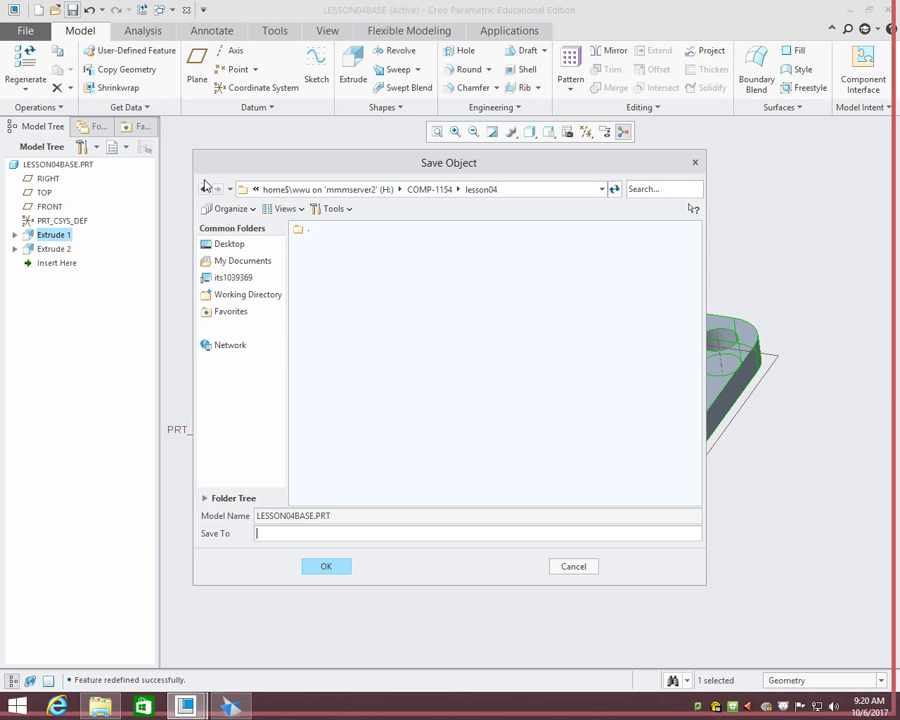
pyautogui.click(337, 566)
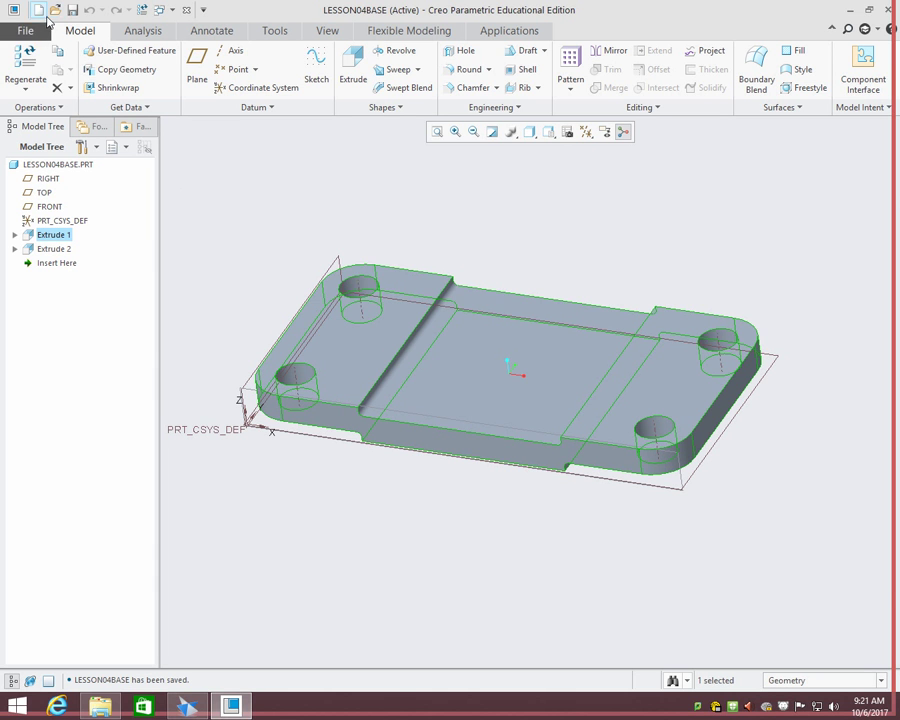
# - Create a new solid part named LESSON04BUSHING with the default template and maximize its window
pyautogui.click(37, 9)
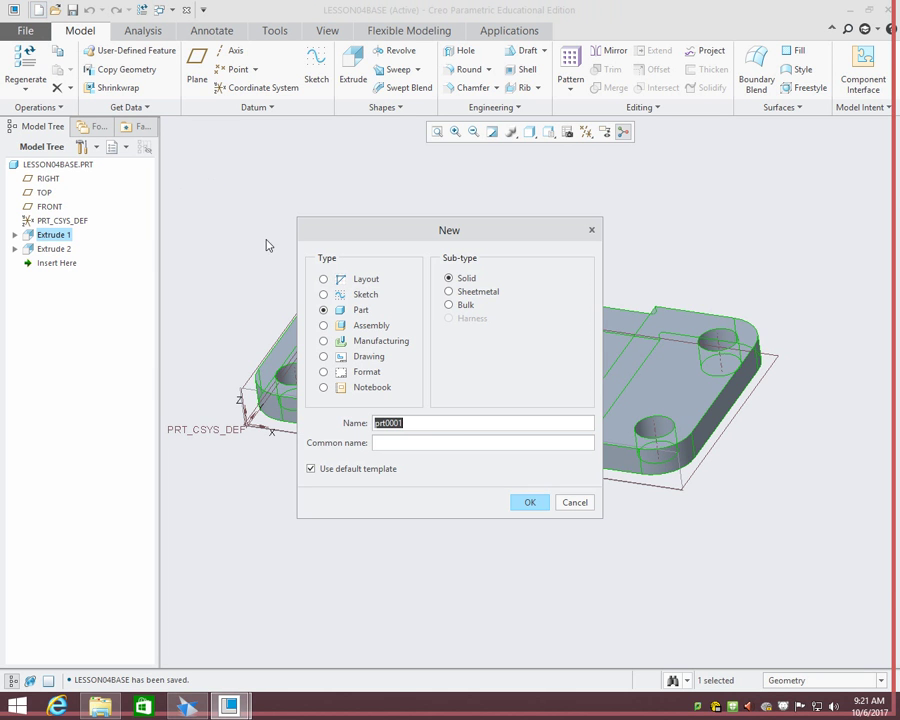
pyautogui.rightClick(447, 424)
pyautogui.click(476, 483)
pyautogui.moveTo(404, 424); pyautogui.dragTo(468, 428)
pyautogui.write('4')
pyautogui.hotkey('ctrl', 'a')
pyautogui.click(407, 423)
pyautogui.write('BUSHING')
pyautogui.click(537, 502)
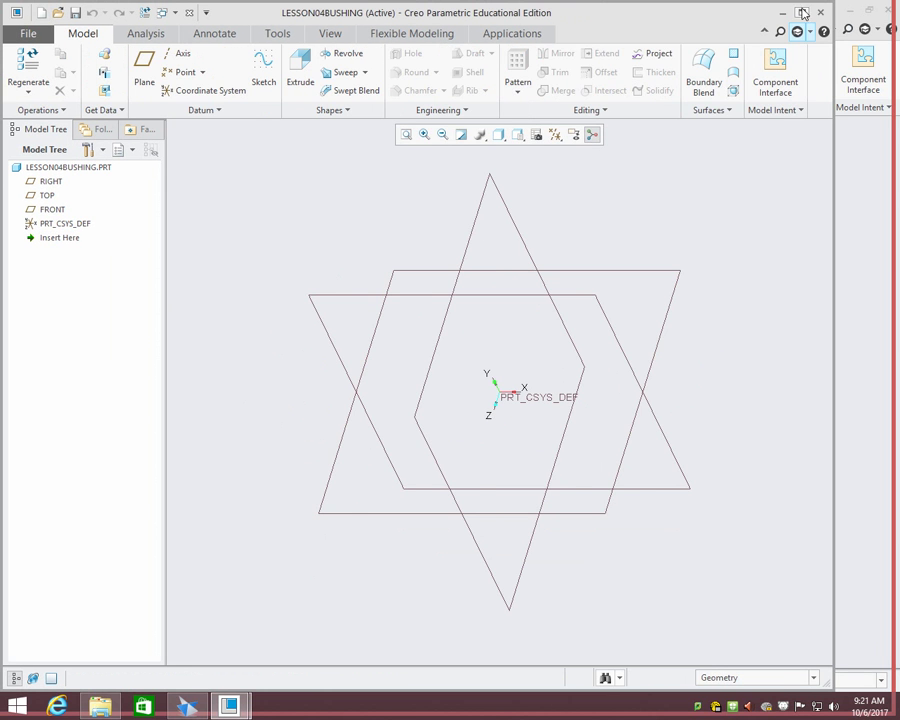
pyautogui.doubleClick(564, 9)
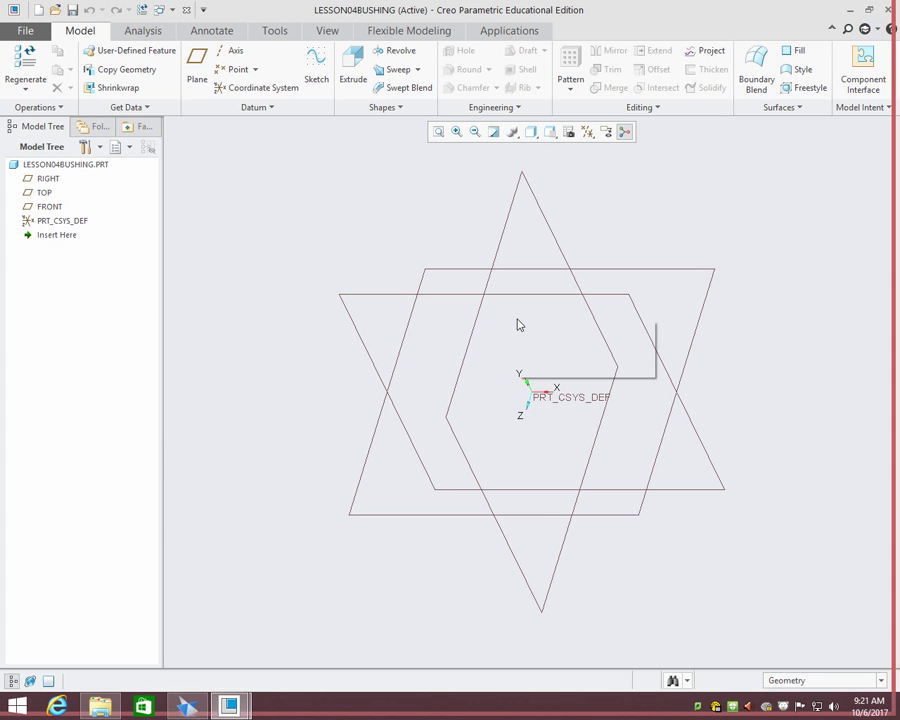
pyautogui.click(329, 212)
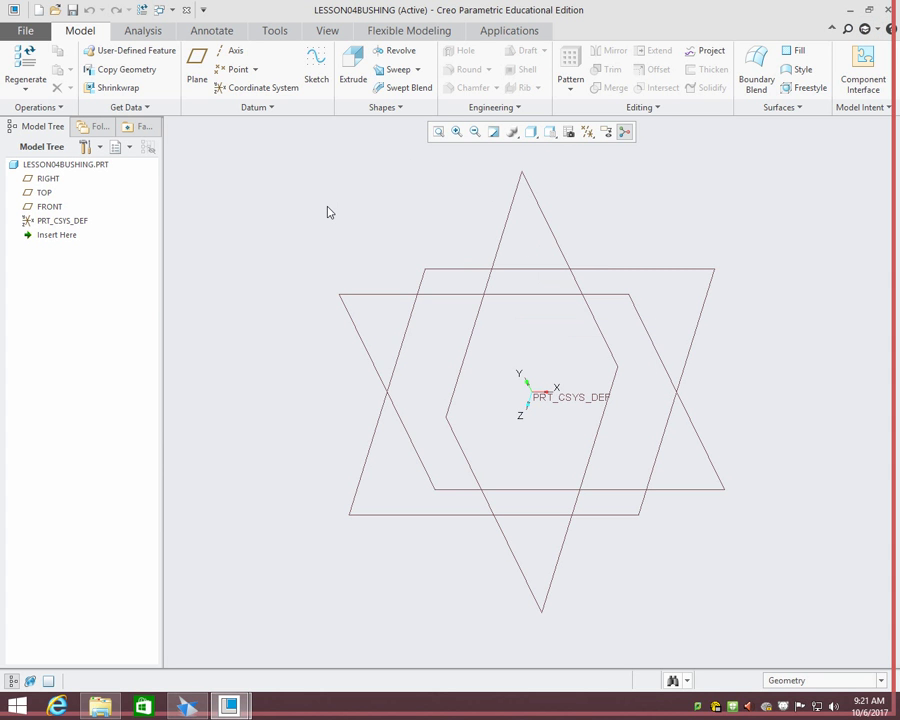
# - Start an extrusion sketch on the FRONT plane and draw a circle about 22.8 in diameter centred on the origin
pyautogui.click(352, 62)
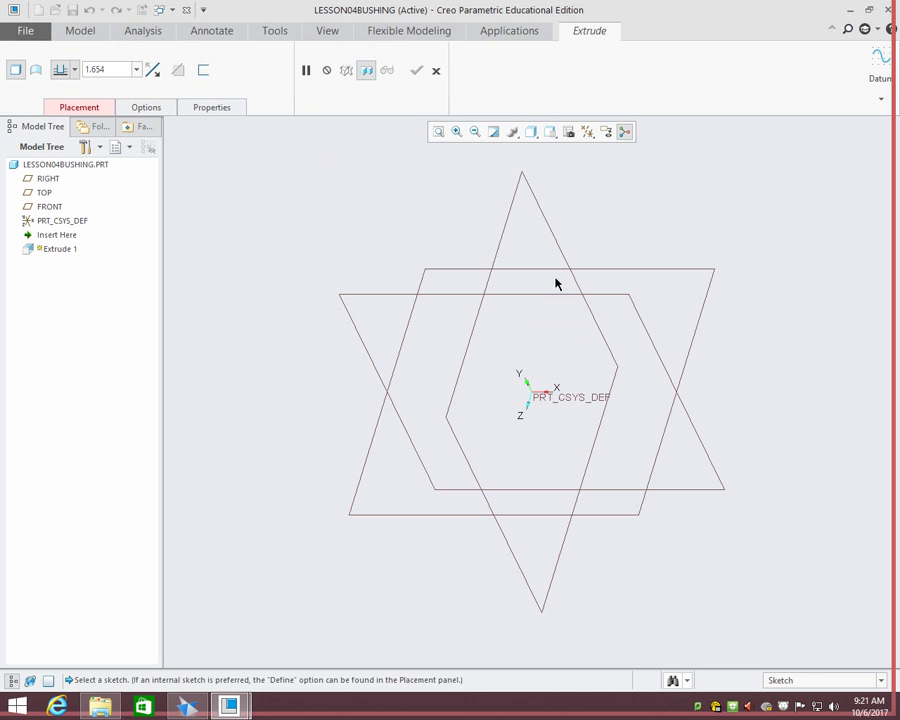
pyautogui.click(615, 302)
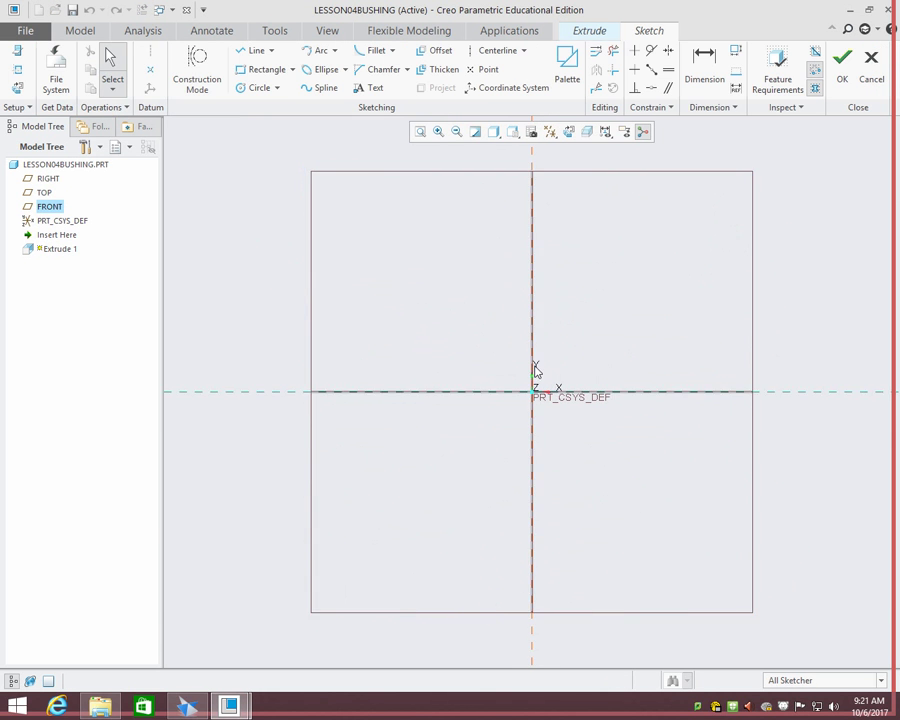
pyautogui.scroll(5, 533, 368)
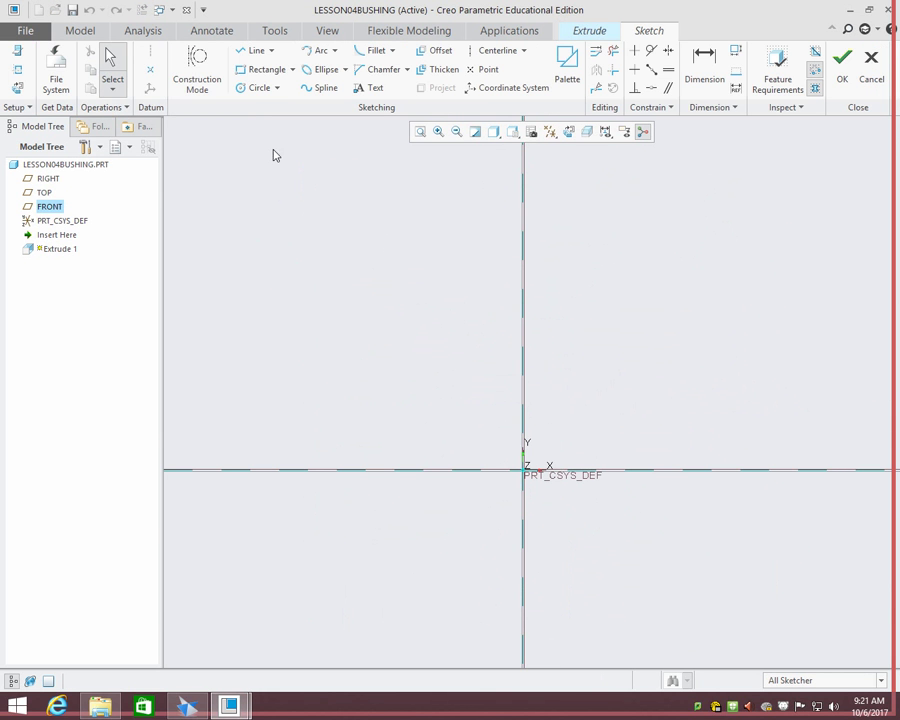
pyautogui.click(252, 88)
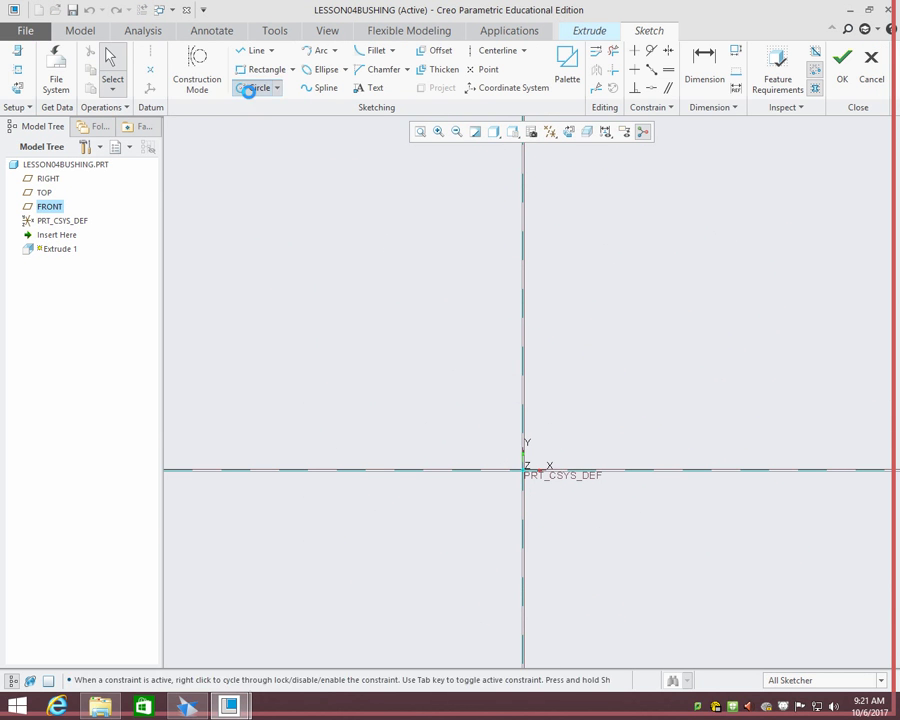
pyautogui.click(523, 473)
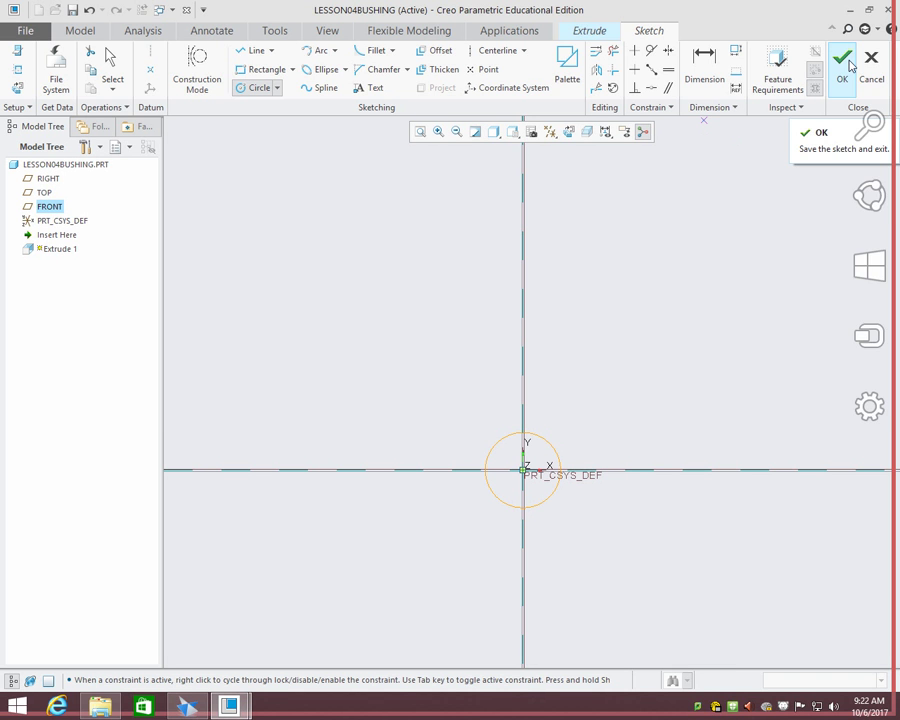
# - Set the sketched circle's diameter to 1.25
pyautogui.click(111, 72)
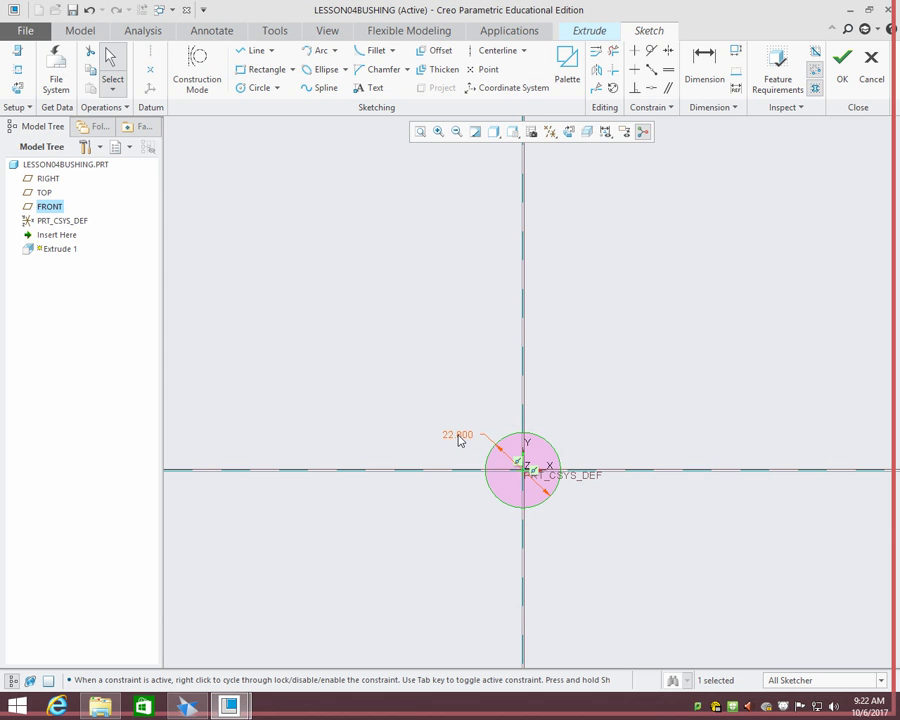
pyautogui.doubleClick(459, 433)
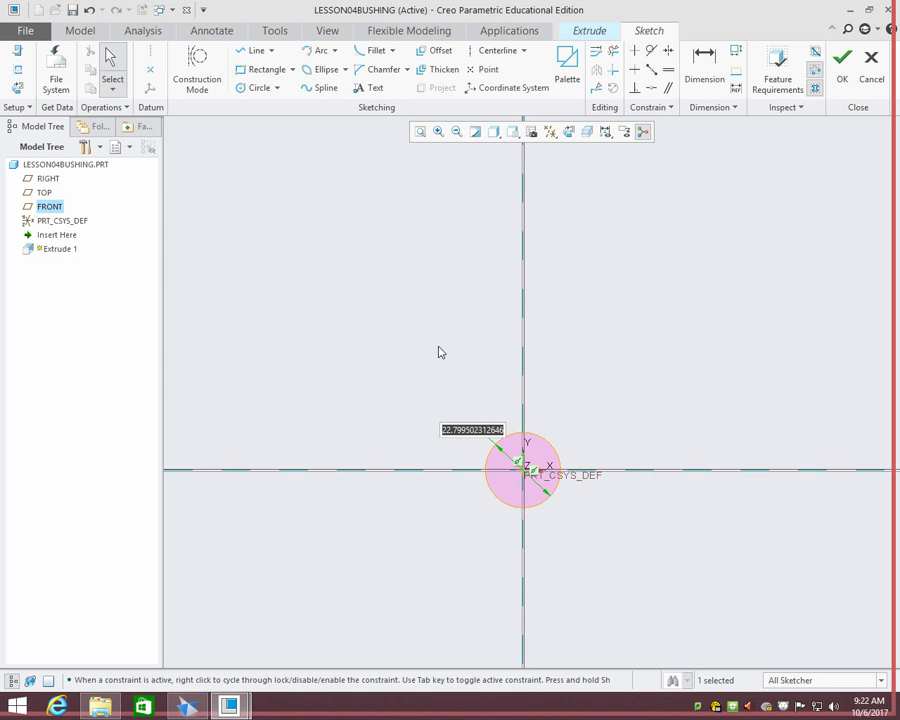
pyautogui.write('1.25')
pyautogui.press('Return')
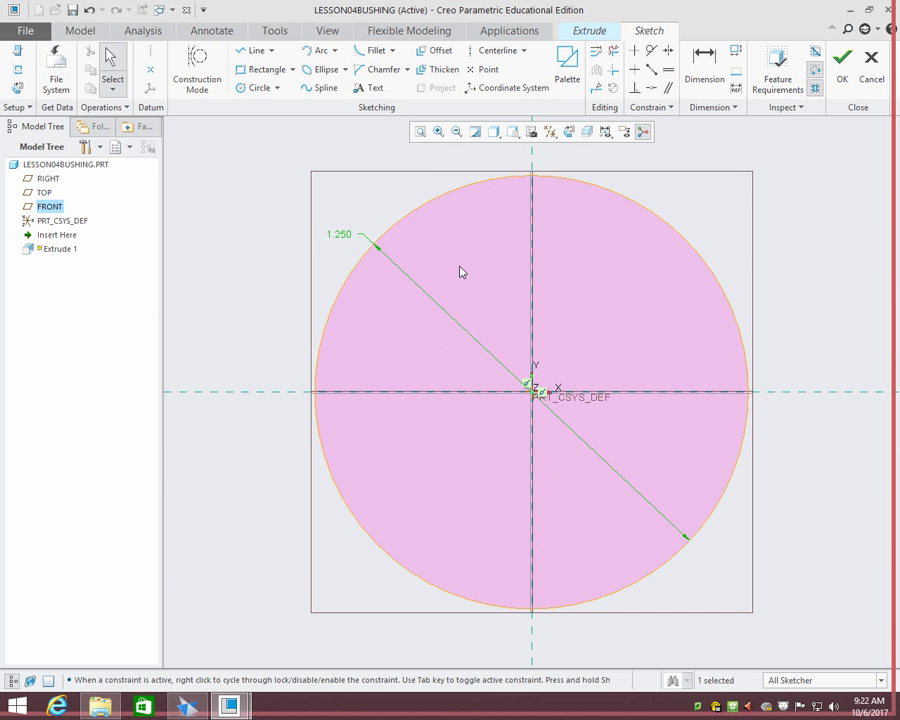
pyautogui.doubleClick(337, 234)
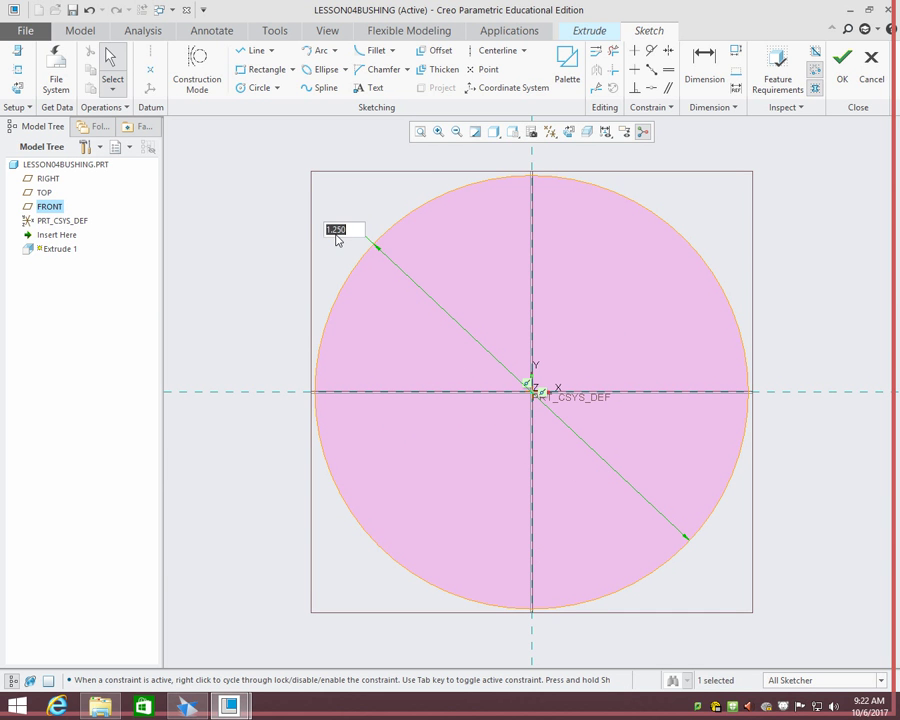
pyautogui.press('Return')
# - Finish the circle sketch and extrude it to a depth of 0.125
pyautogui.click(842, 60)
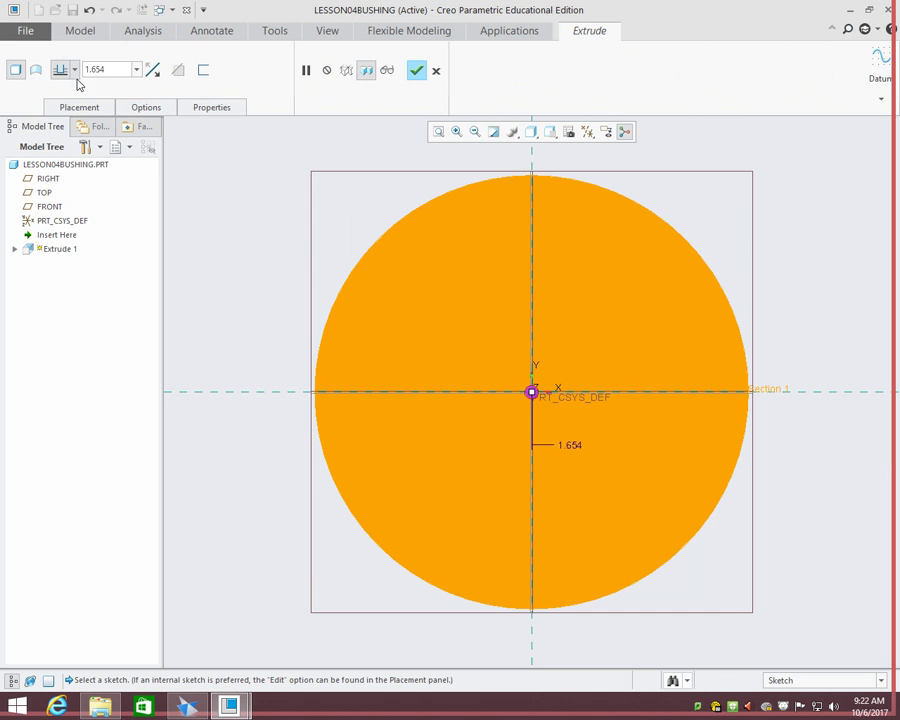
pyautogui.click(121, 72)
pyautogui.write('0.125')
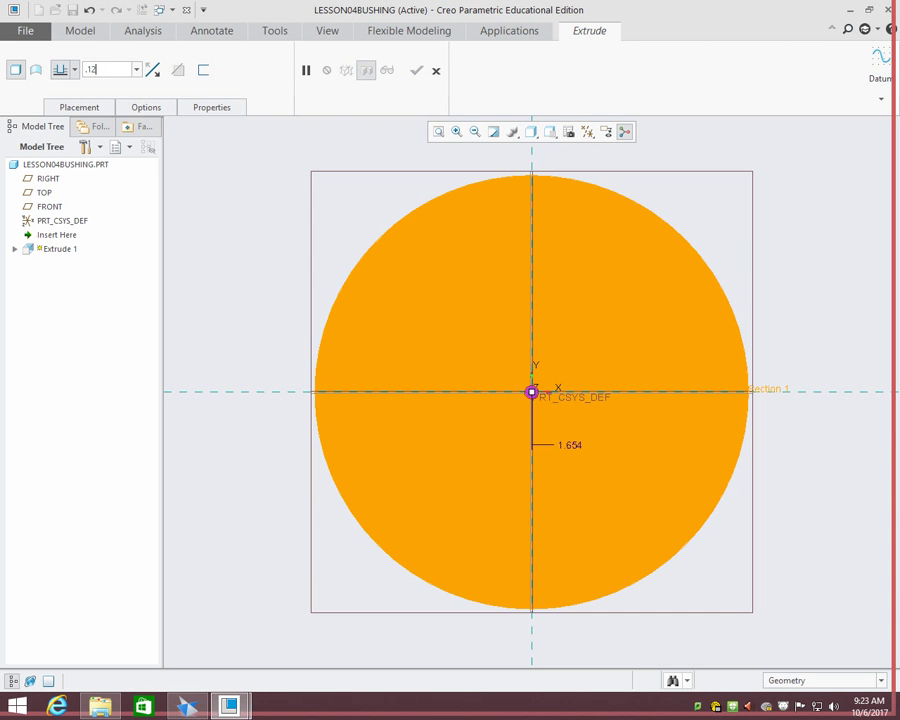
pyautogui.press('Return')
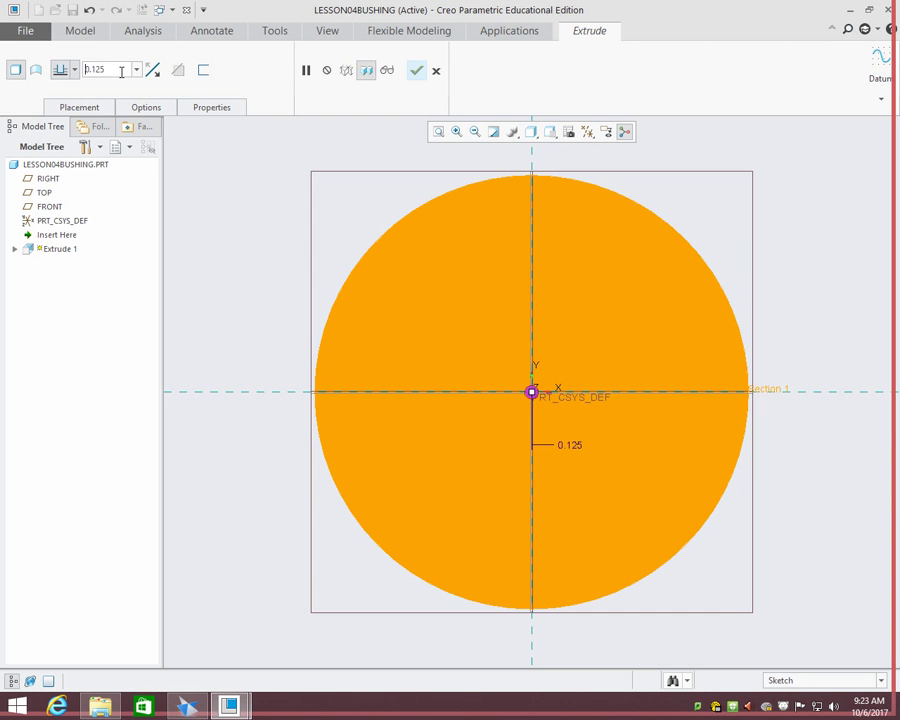
pyautogui.click(415, 73)
# - Start a second extrusion sketch on the FRONT plane and draw a circle about 0.50 in diameter centred on the origin
pyautogui.click(346, 70)
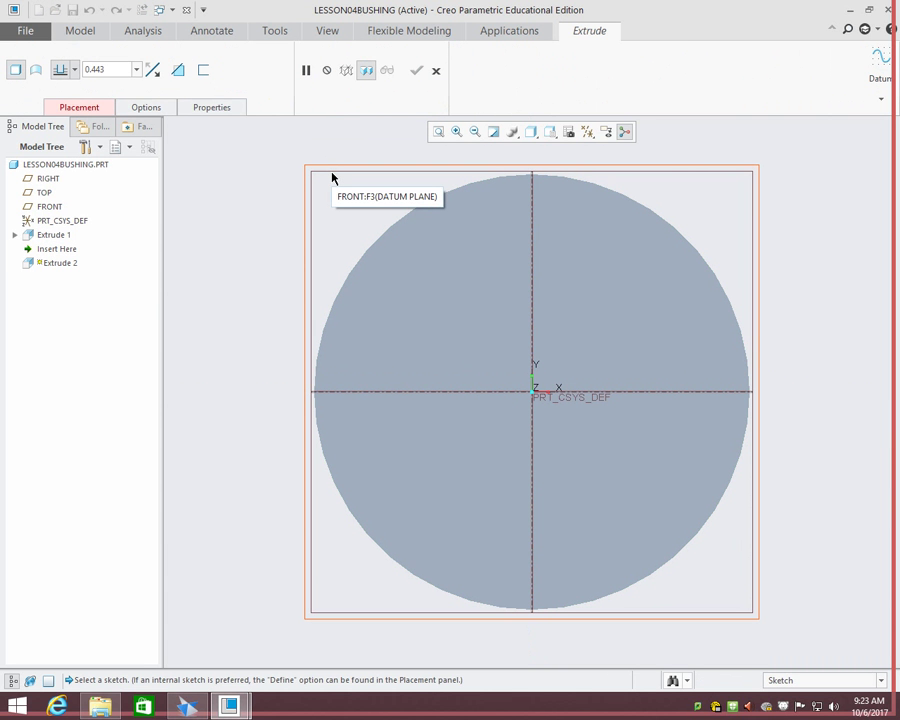
pyautogui.click(332, 177)
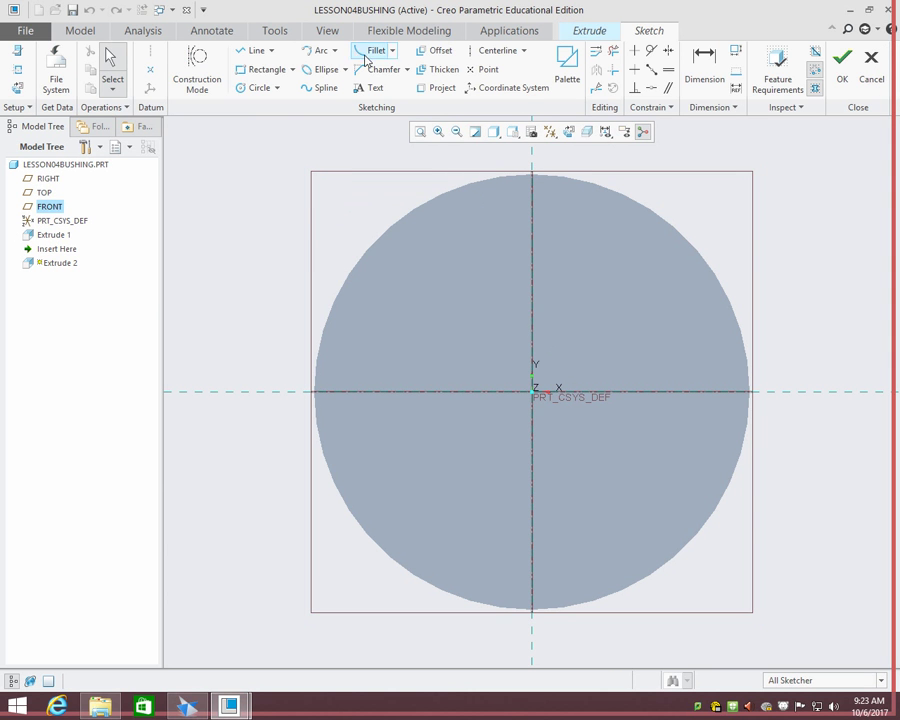
pyautogui.click(258, 88)
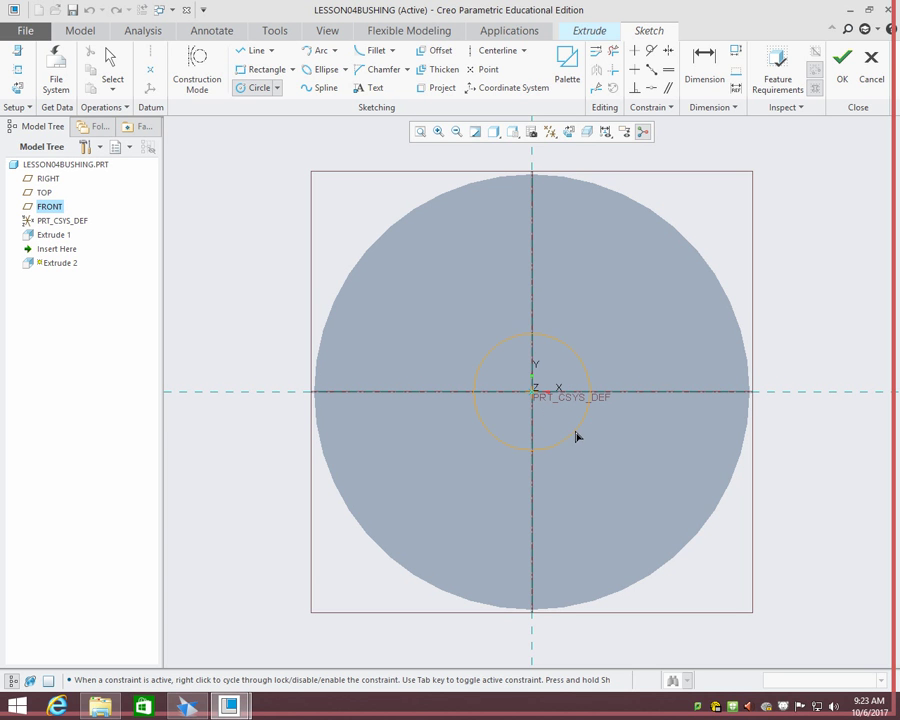
pyautogui.click(592, 458)
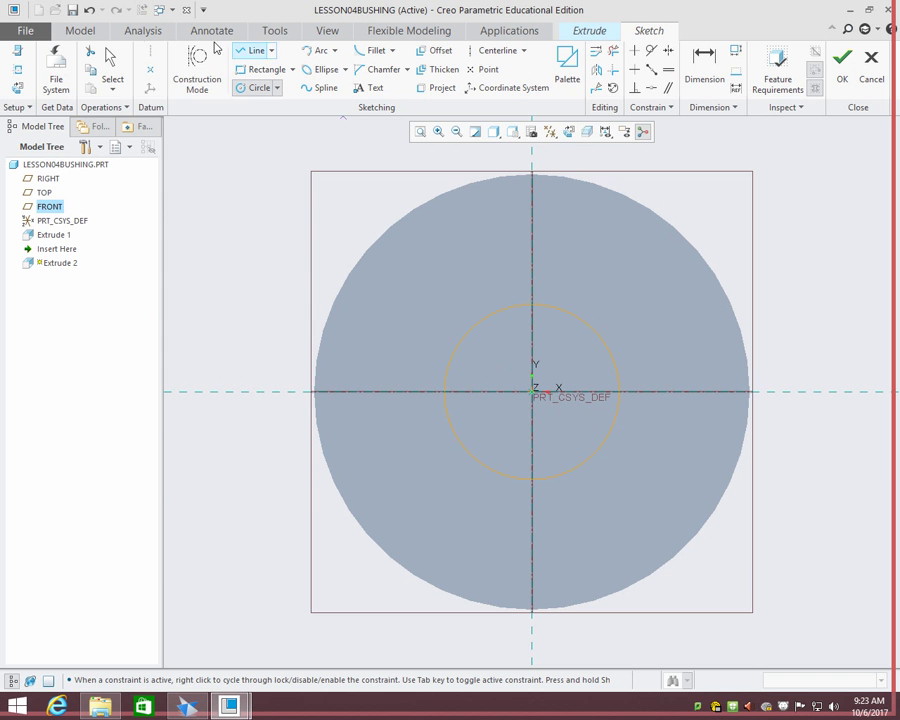
# - Set the second extrusion's circle diameter to 1
pyautogui.click(112, 72)
pyautogui.click(459, 340)
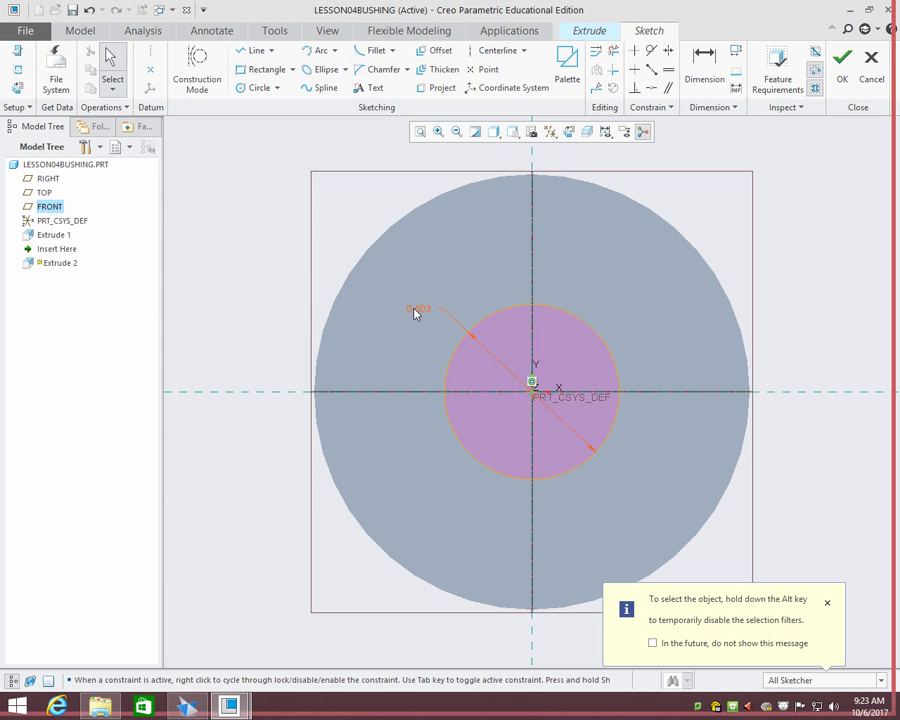
pyautogui.doubleClick(415, 311)
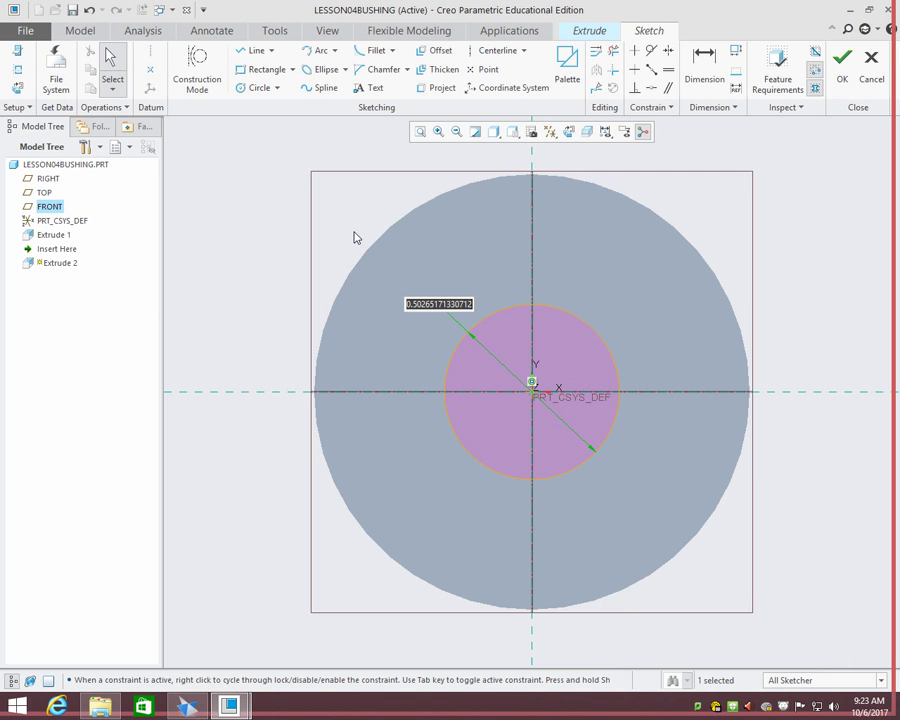
pyautogui.write('1')
pyautogui.press('Return')
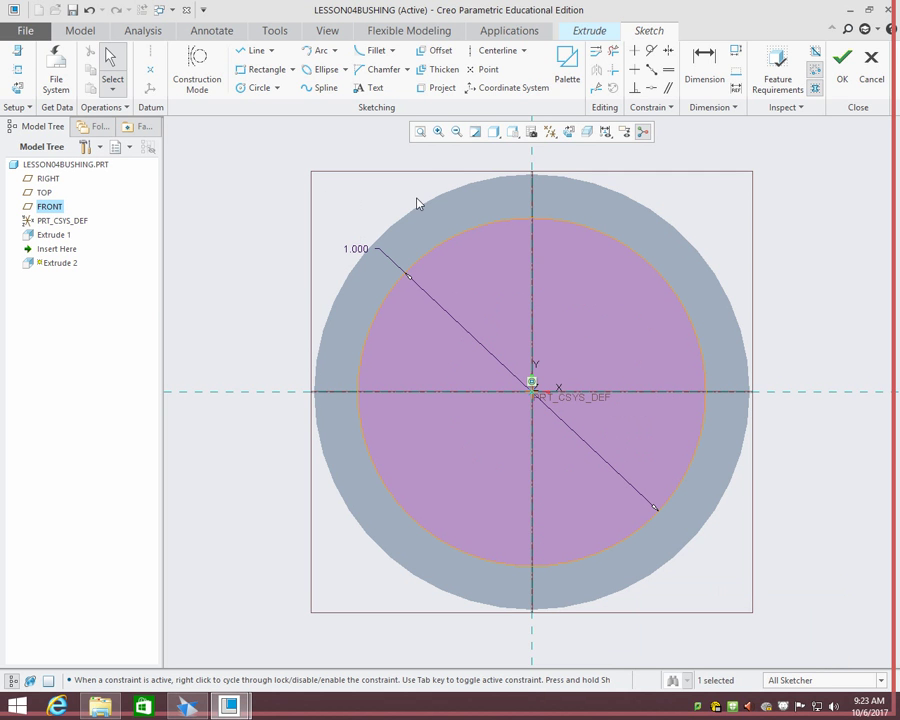
# - Draw a smaller concentric circle centred on the origin inside the 1.000 diameter circle
pyautogui.click(251, 90)
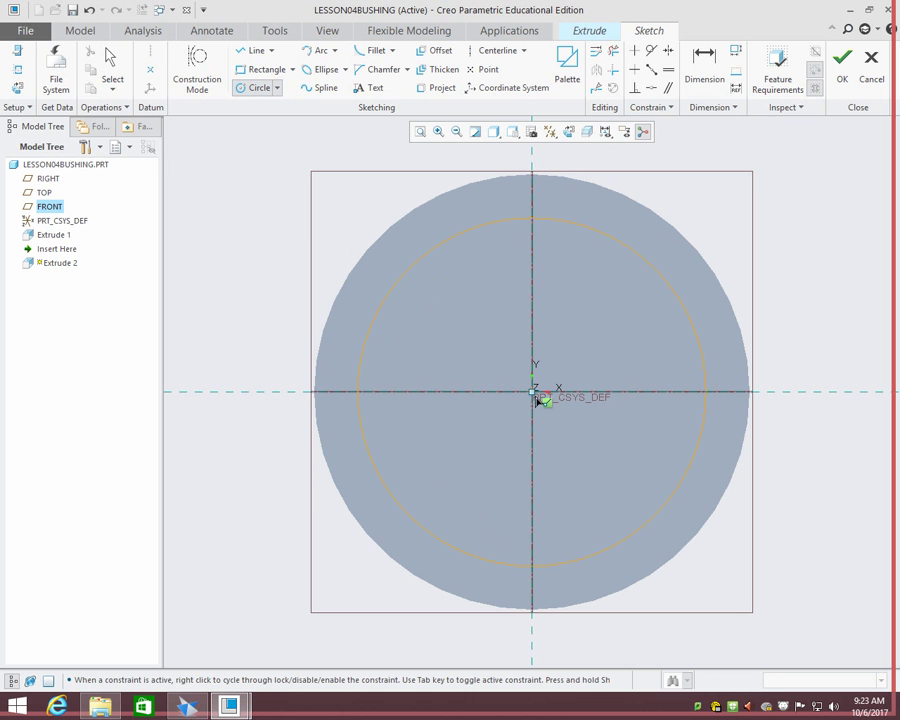
pyautogui.click(535, 397)
pyautogui.click(610, 441)
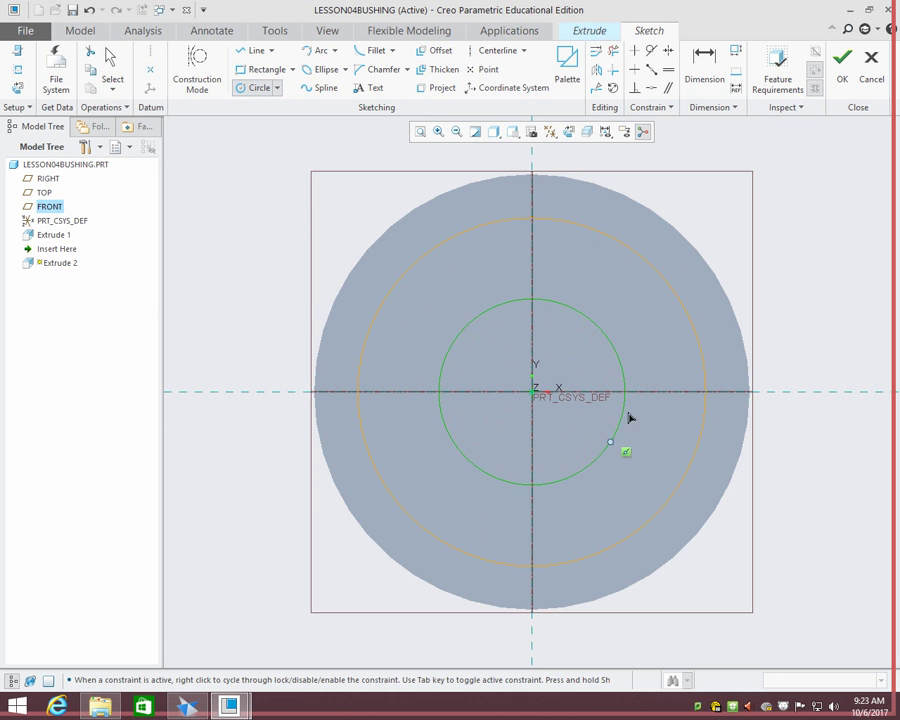
# - Set the inner concentric circle's diameter to 0.75 and place its dimension outside the part outline
pyautogui.middleClick(630, 418)
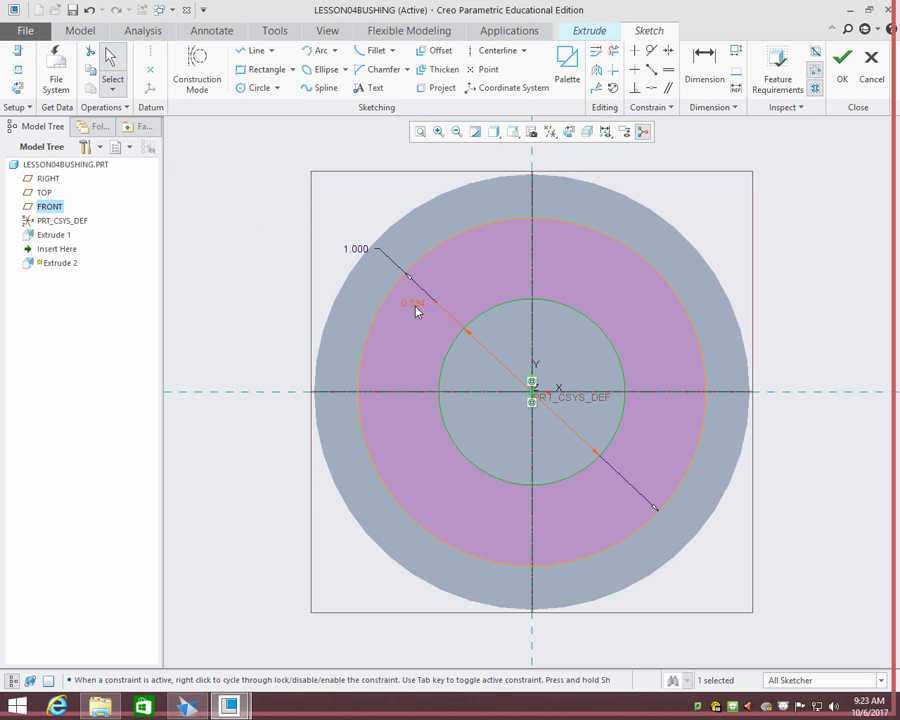
pyautogui.doubleClick(418, 310)
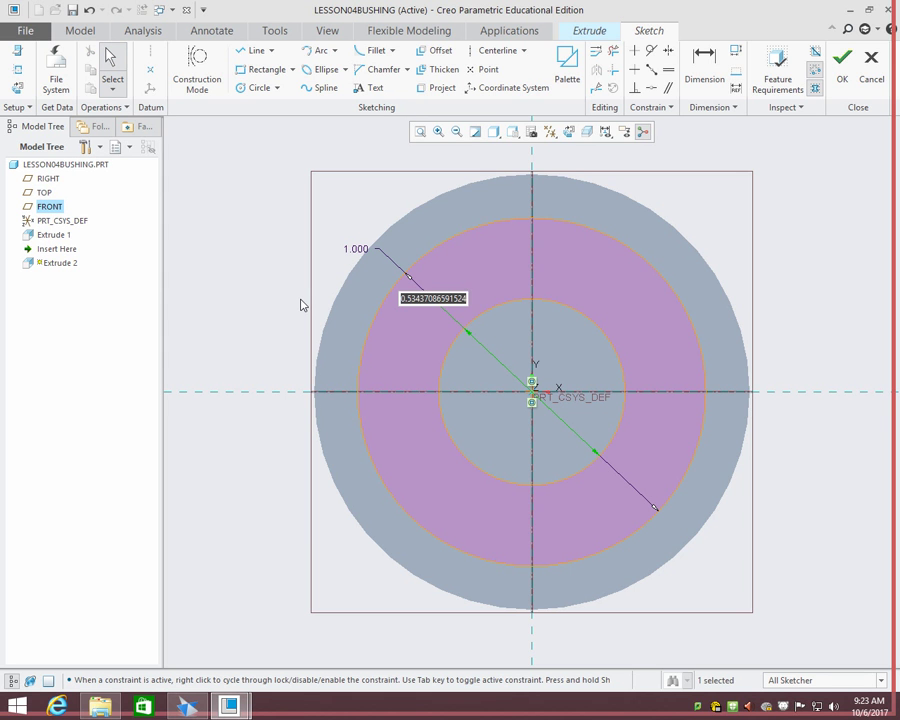
pyautogui.write('.75')
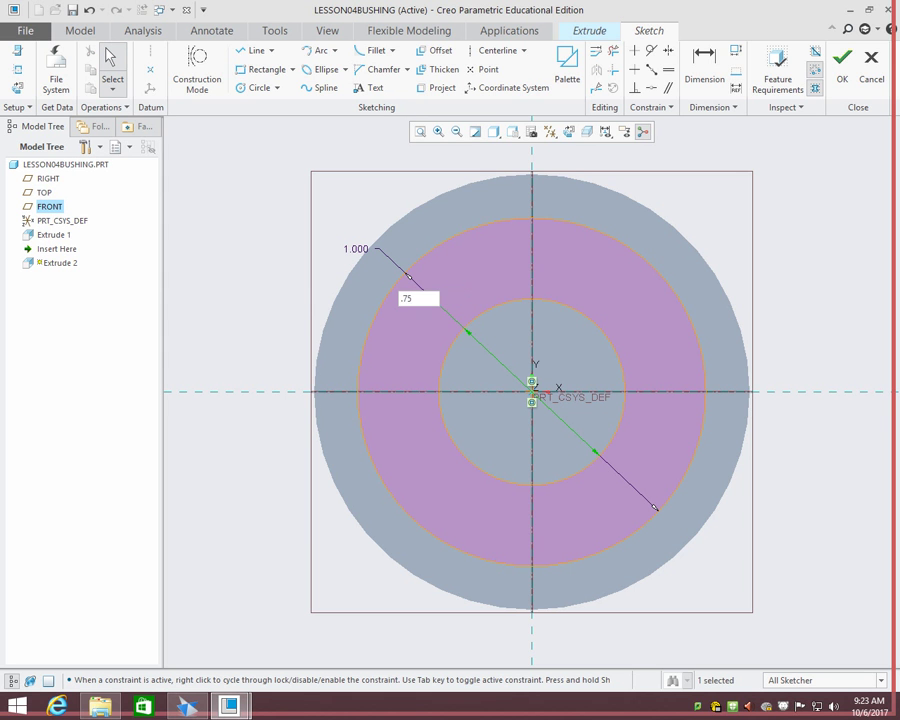
pyautogui.press('Return')
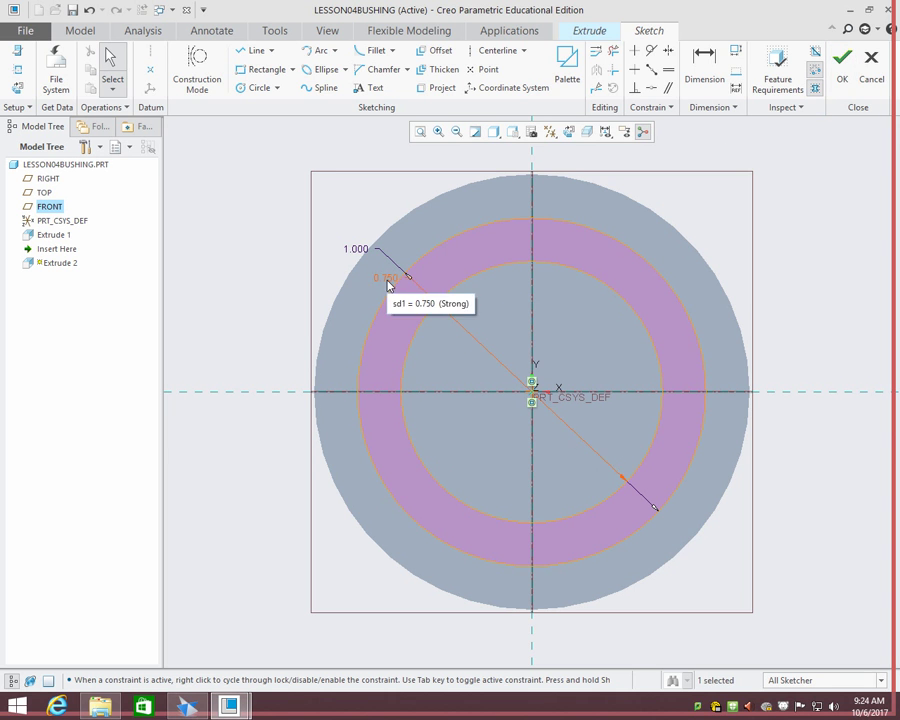
pyautogui.doubleClick(438, 300)
pyautogui.middleClick(268, 347)
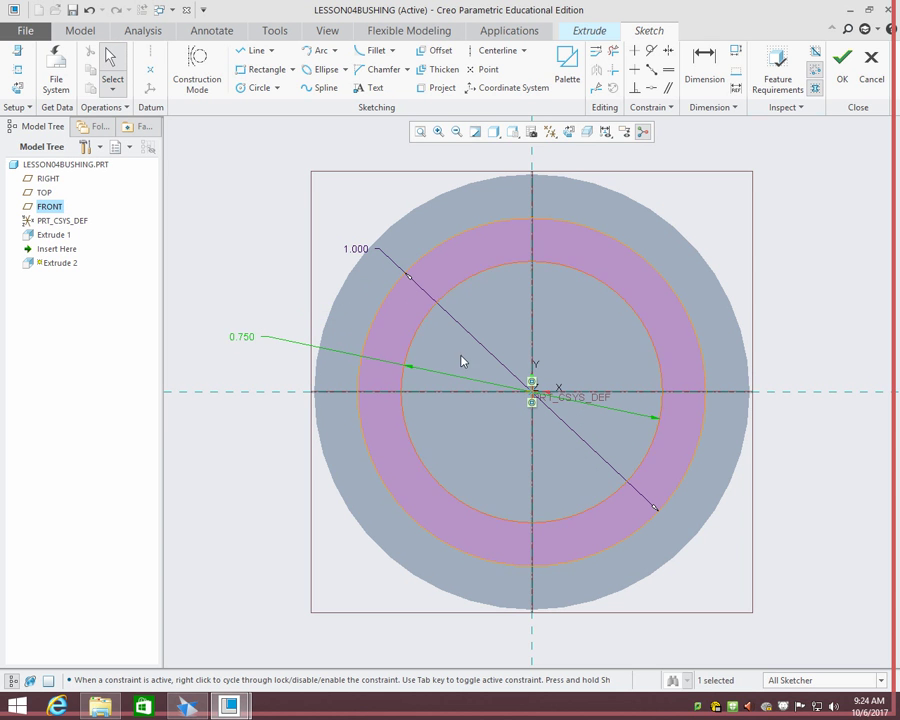
pyautogui.doubleClick(247, 340)
pyautogui.press('Return')
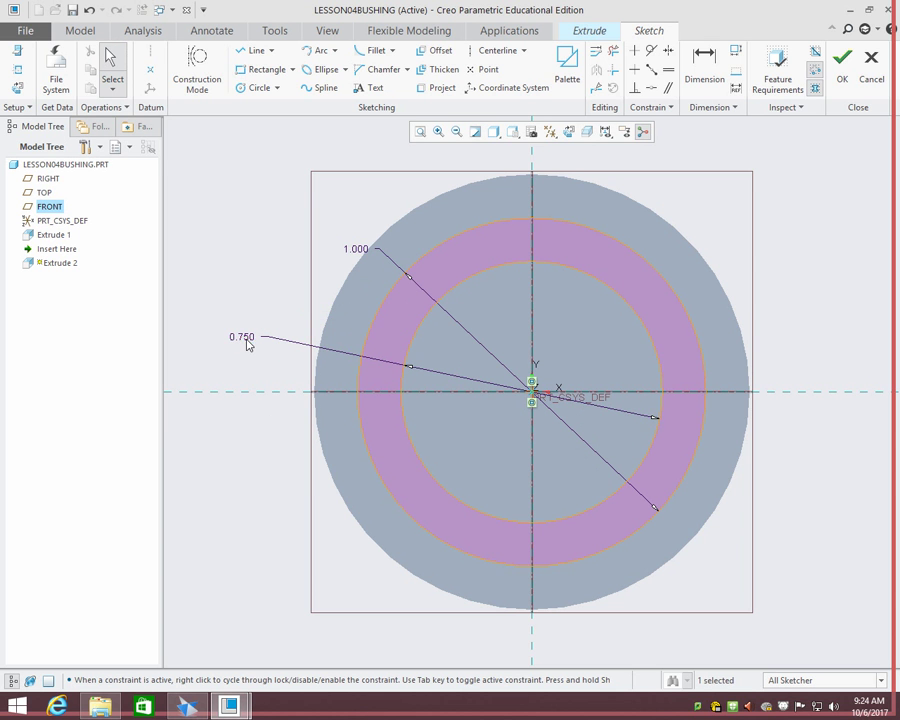
# - Finish the ring sketch, switch the extrusion from removing to adding material, and set its depth to 1
pyautogui.click(842, 62)
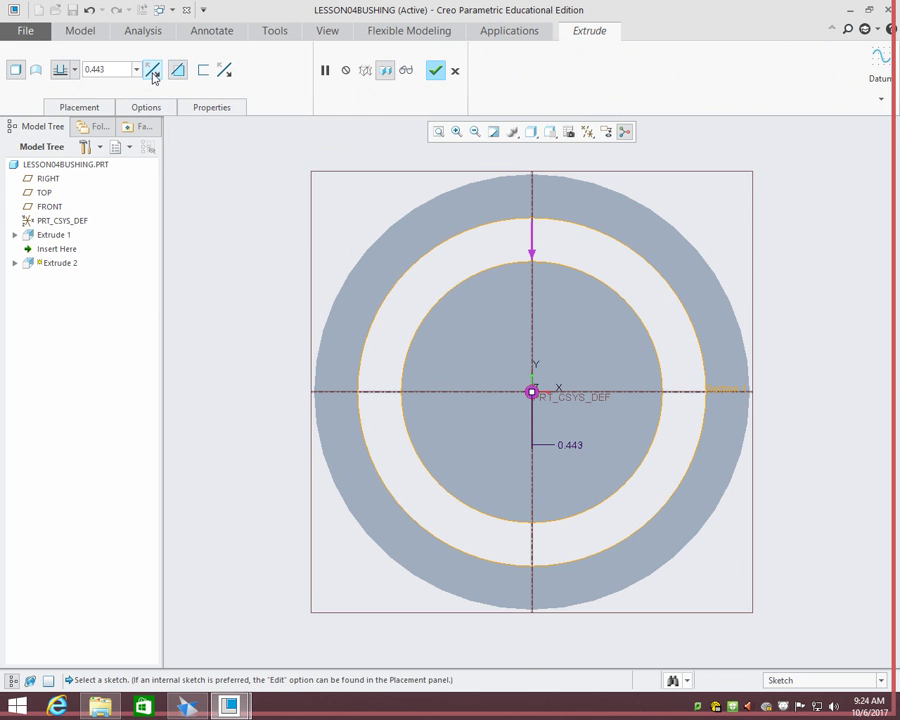
pyautogui.click(152, 72)
pyautogui.click(152, 72)
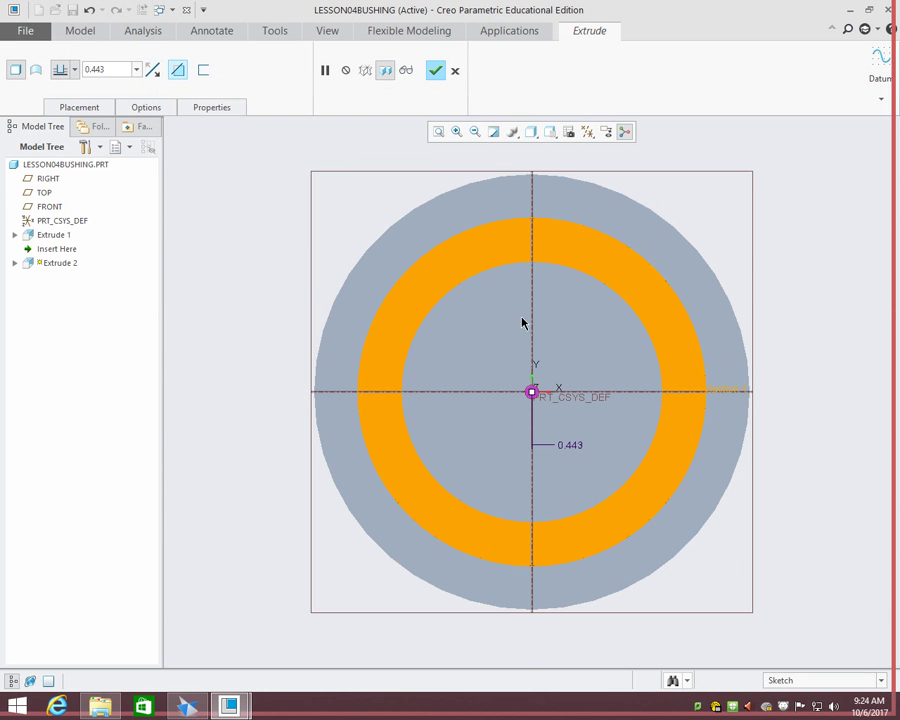
pyautogui.click(137, 72)
pyautogui.click(137, 72)
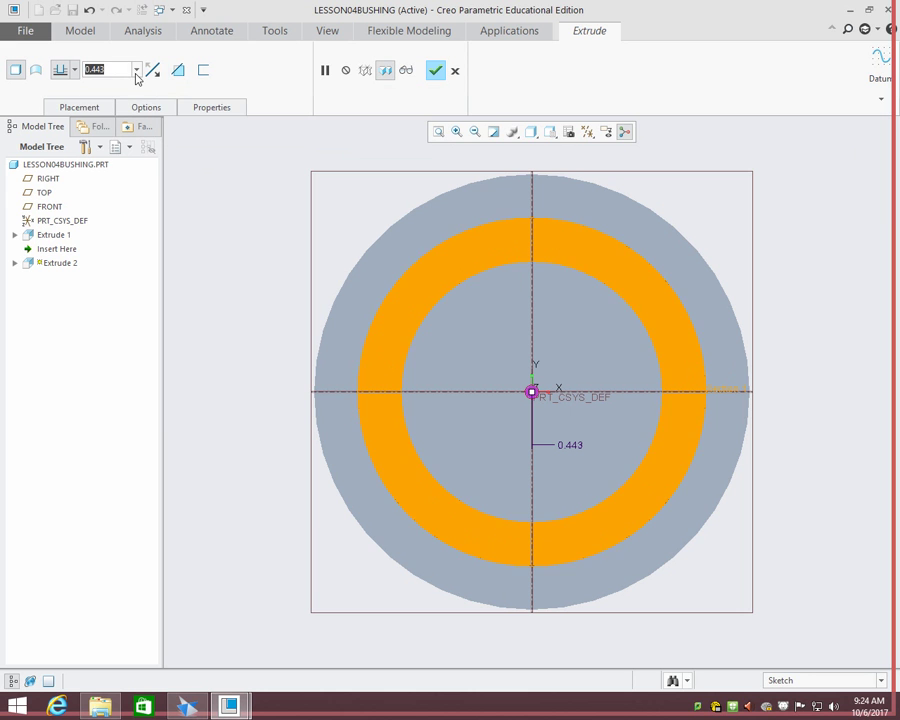
pyautogui.write('1')
pyautogui.press('Return')
# - Try a Through All depth with material removal and a reversed direction on the second extrusion
pyautogui.click(74, 70)
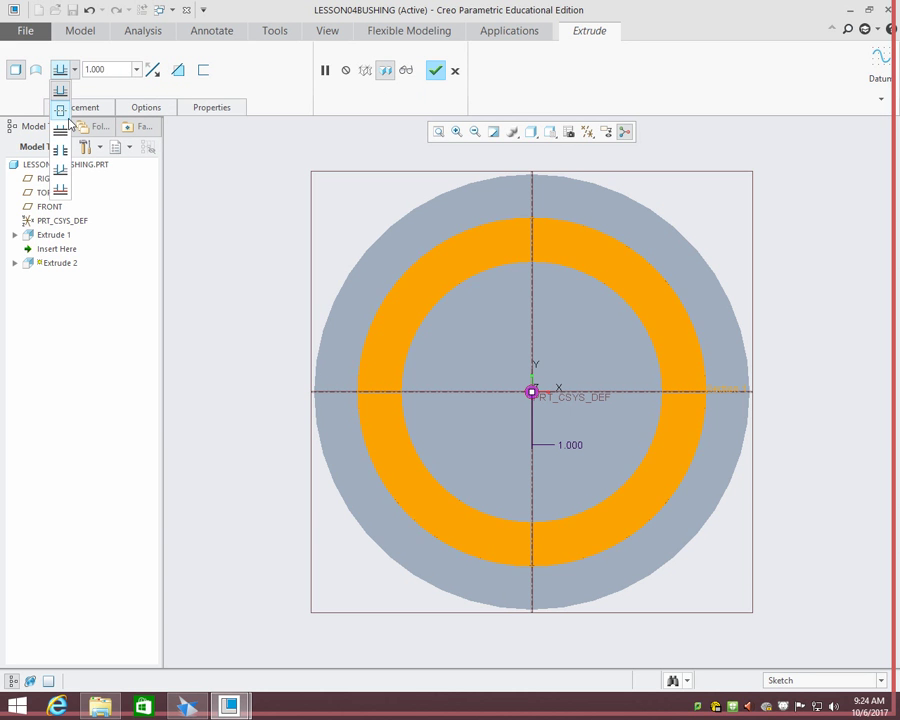
pyautogui.click(64, 151)
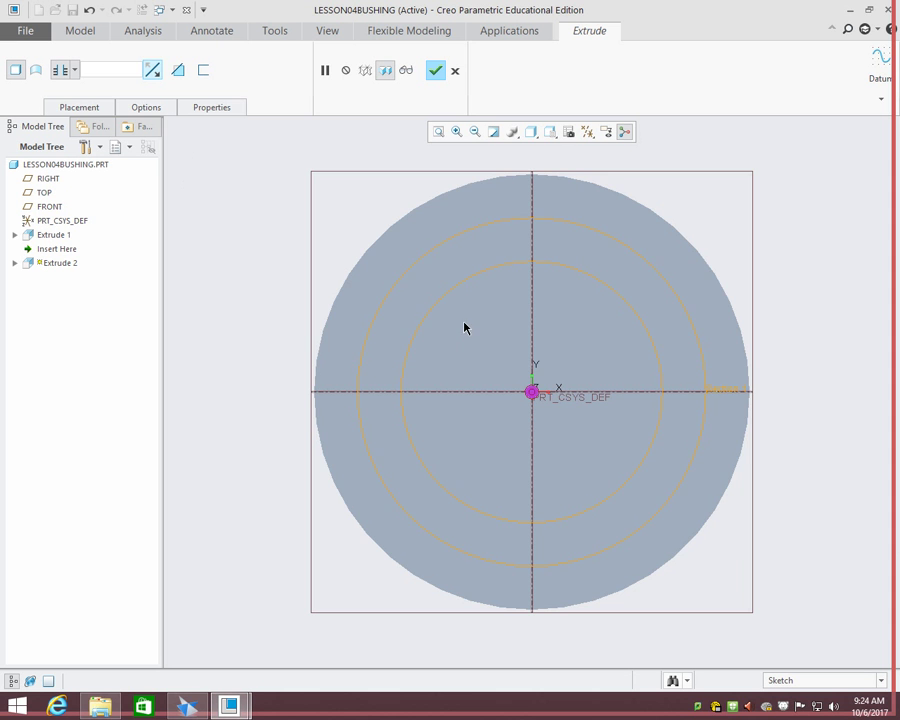
pyautogui.moveTo(464, 327); pyautogui.dragTo(466, 250, button='middle')
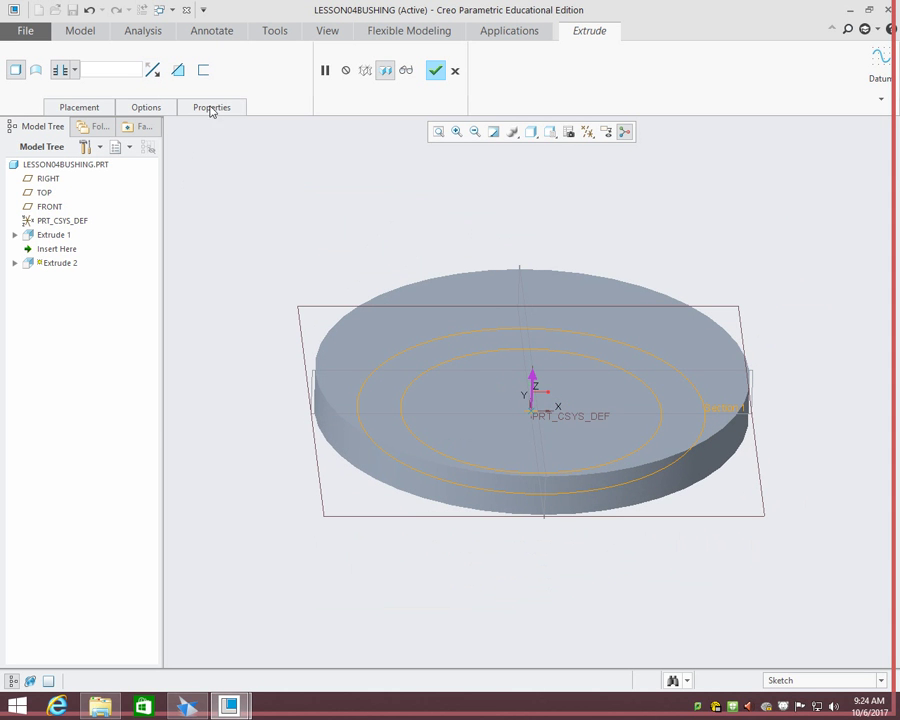
pyautogui.click(156, 74)
pyautogui.click(177, 70)
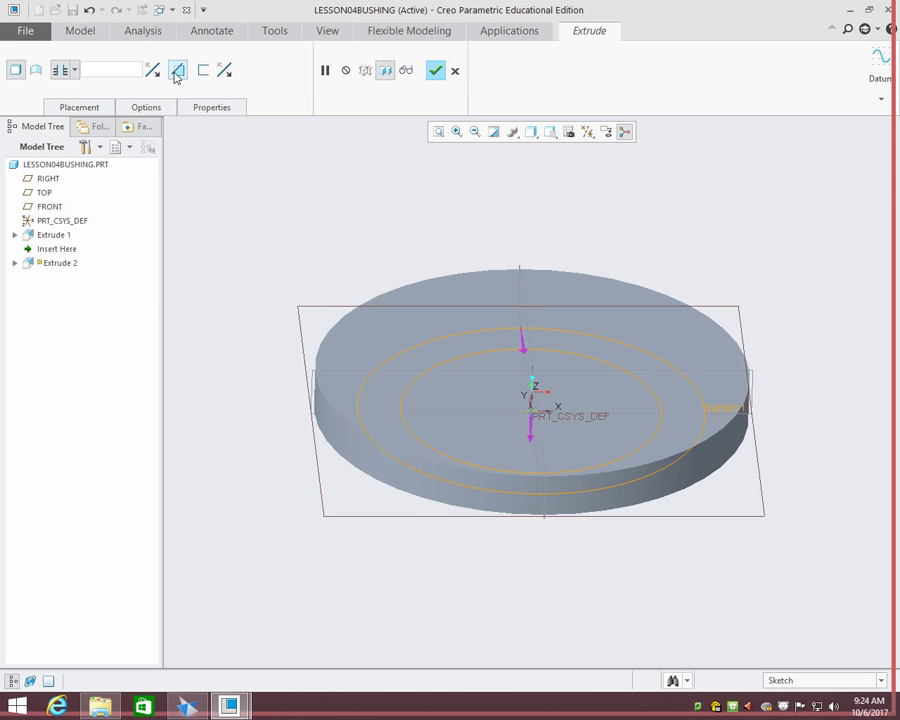
pyautogui.moveTo(272, 204); pyautogui.dragTo(291, 243, button='middle')
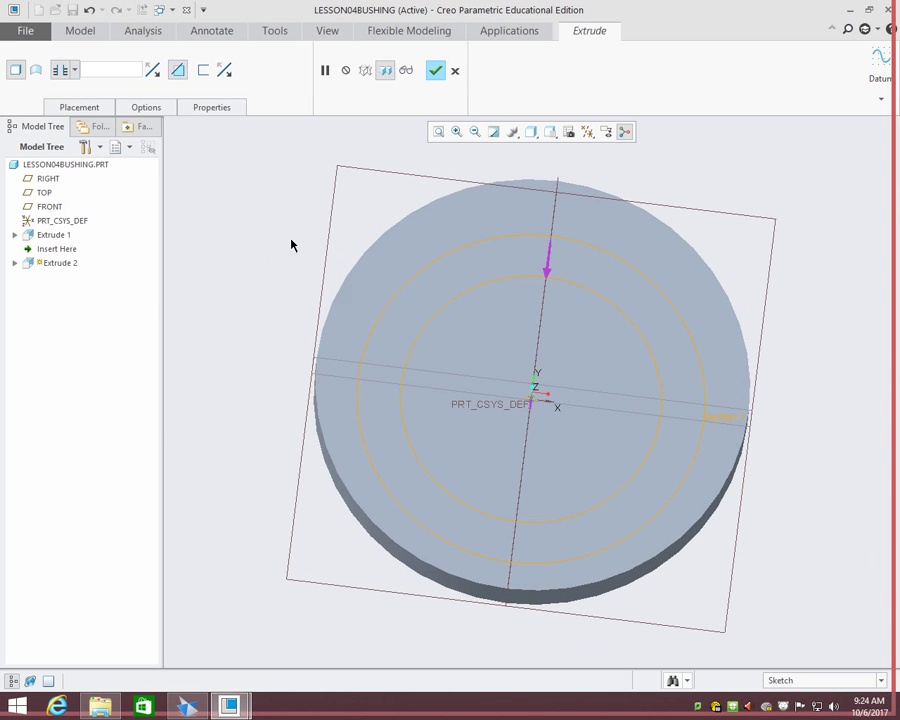
pyautogui.click(455, 70)
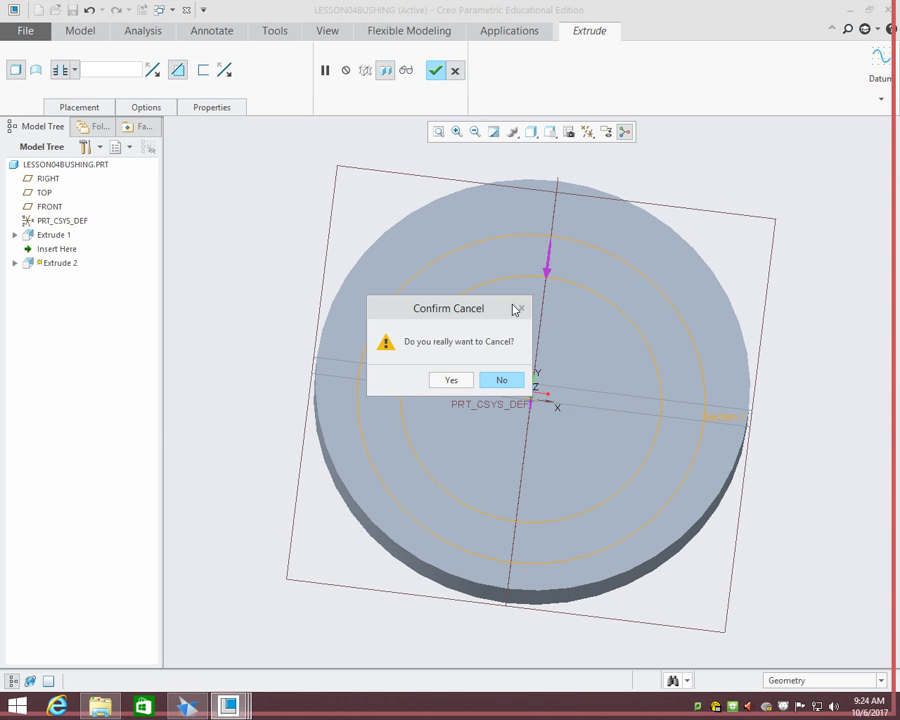
pyautogui.click(506, 379)
# - Edit the second extrusion's sketch to delete the inner 0.750 diameter circle, and finish the sketch
pyautogui.click(88, 109)
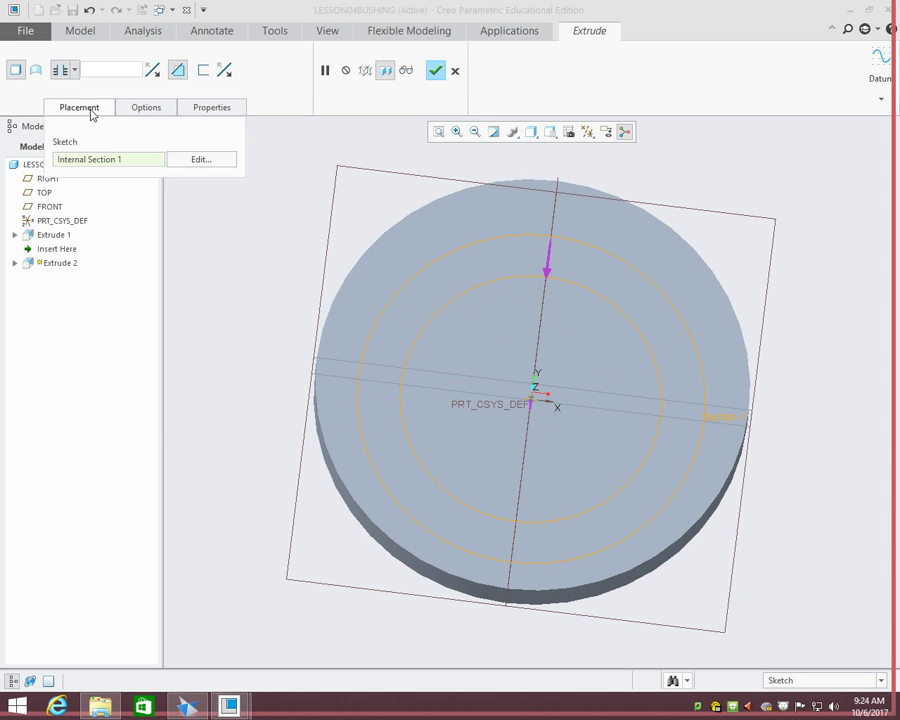
pyautogui.click(196, 161)
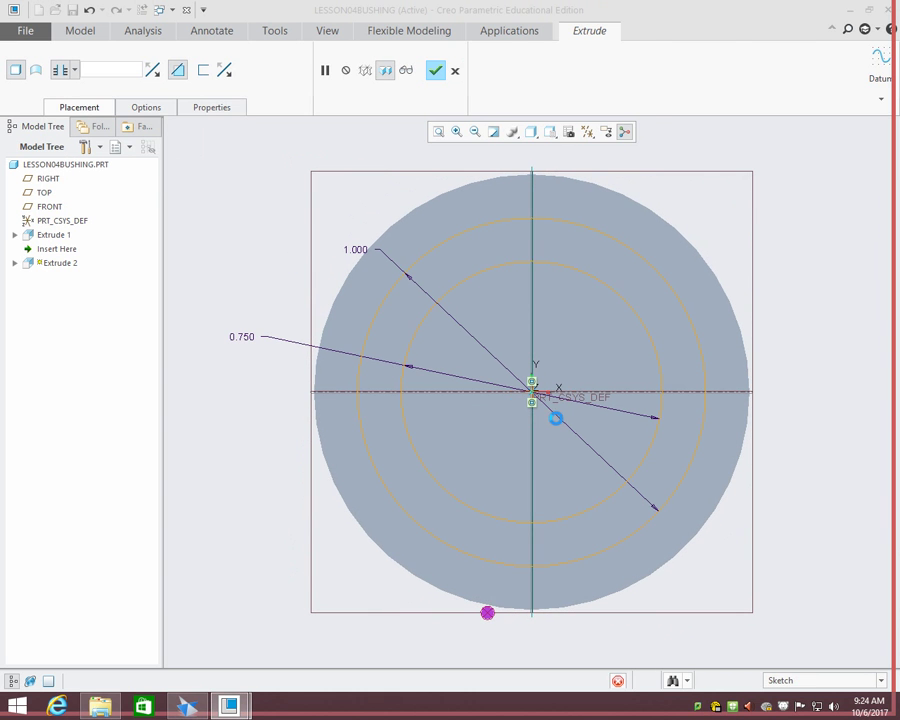
pyautogui.click(421, 333)
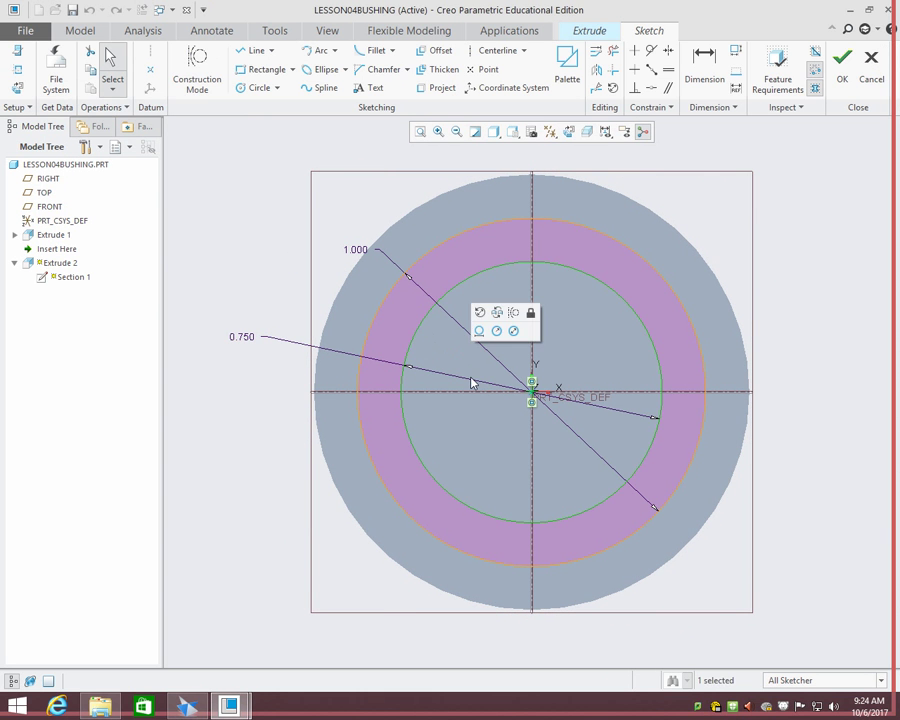
pyautogui.press('Delete')
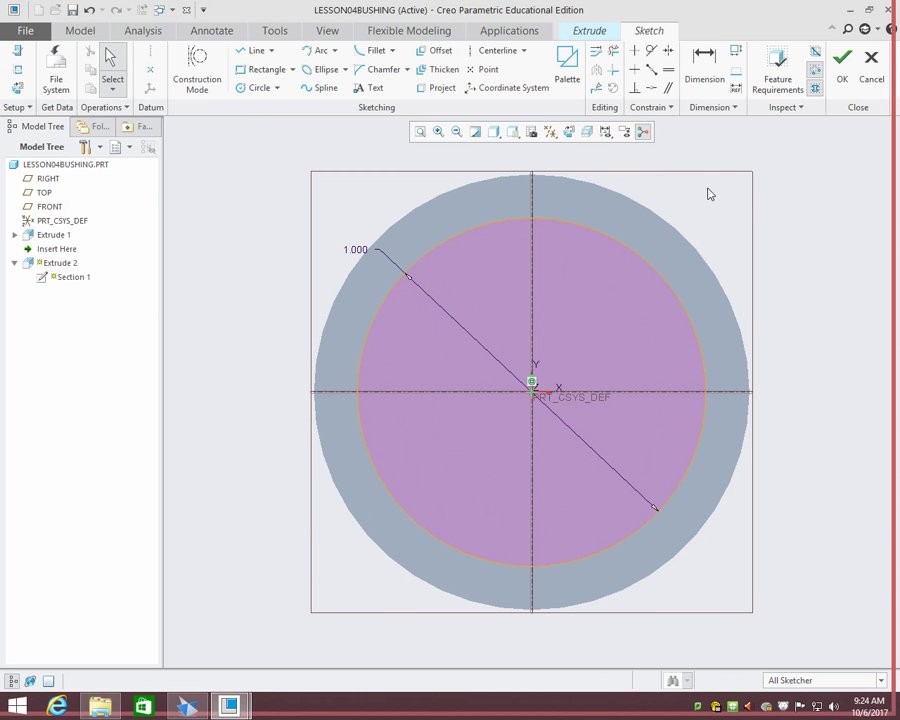
pyautogui.click(852, 72)
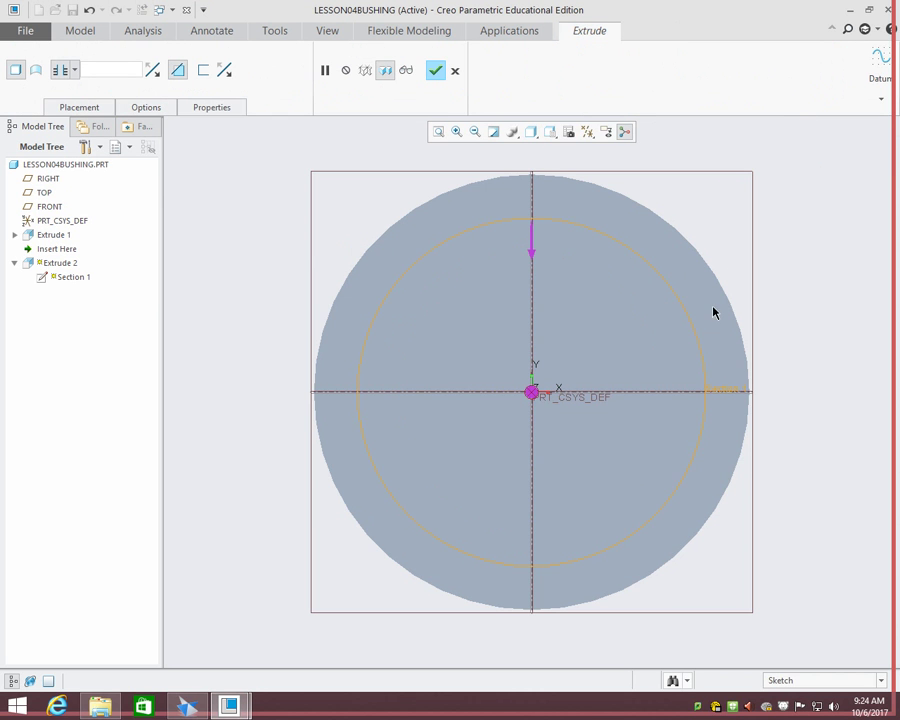
# - Extrude the 1.000 circle as added material through the flange with a blind depth of 1.000, and complete the feature
pyautogui.moveTo(545, 315); pyautogui.dragTo(550, 237, button='middle')
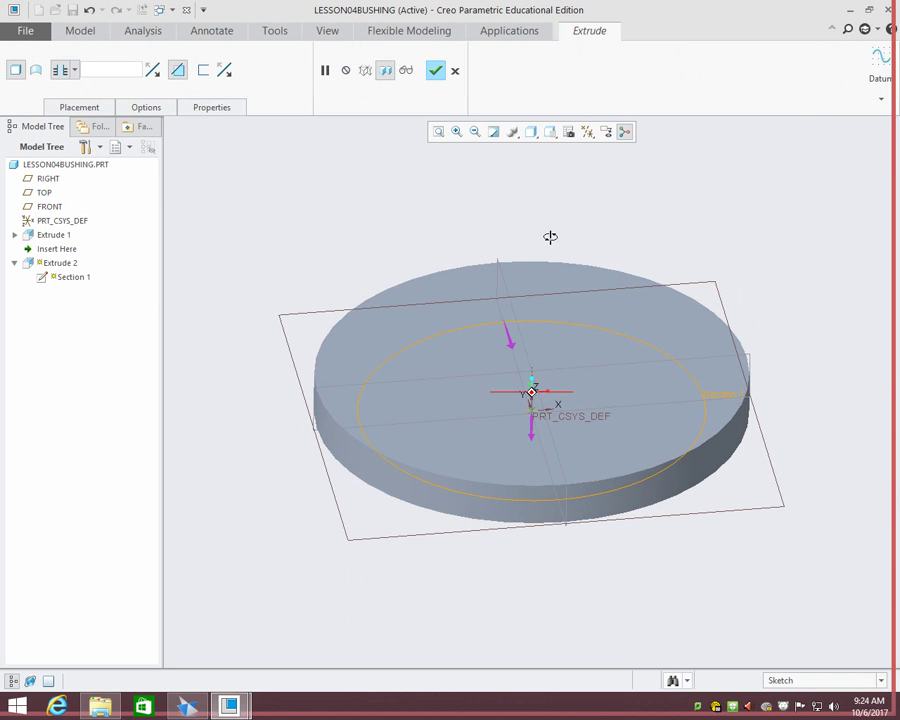
pyautogui.click(530, 438)
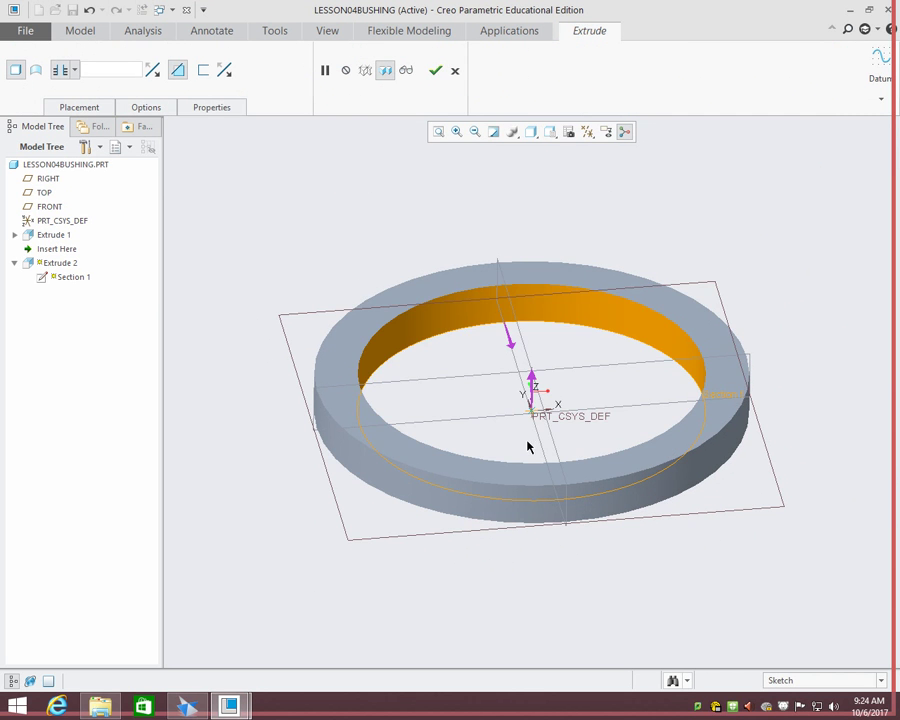
pyautogui.click(177, 70)
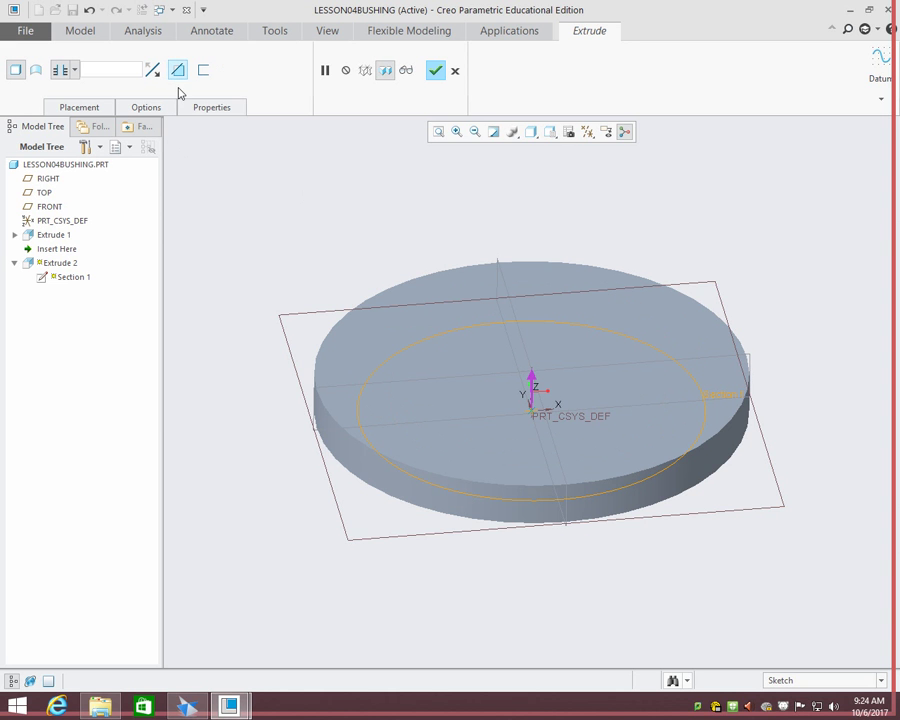
pyautogui.click(74, 70)
pyautogui.click(44, 64)
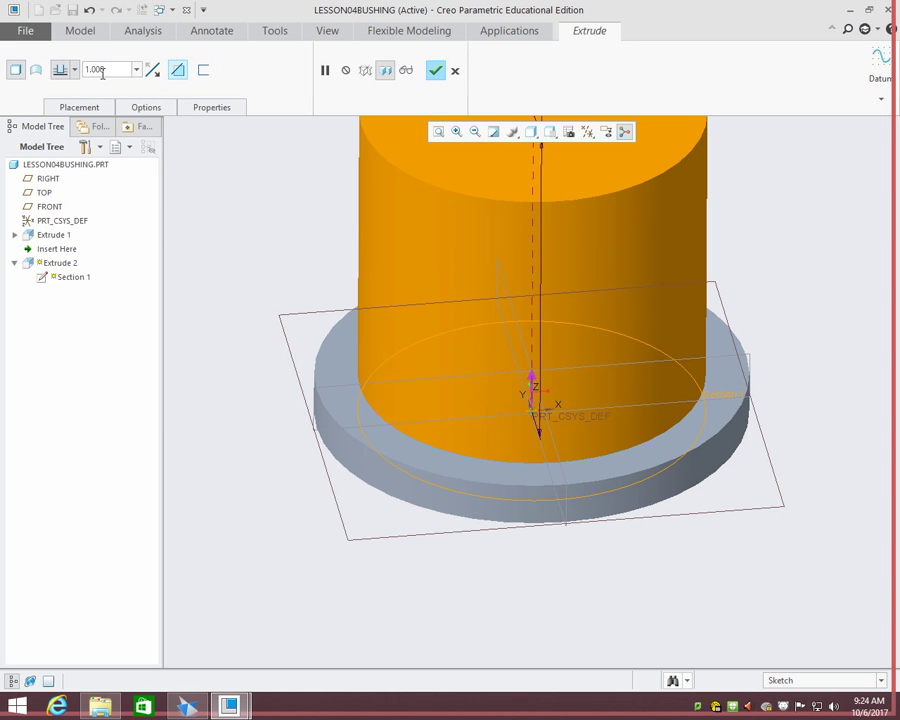
pyautogui.click(435, 72)
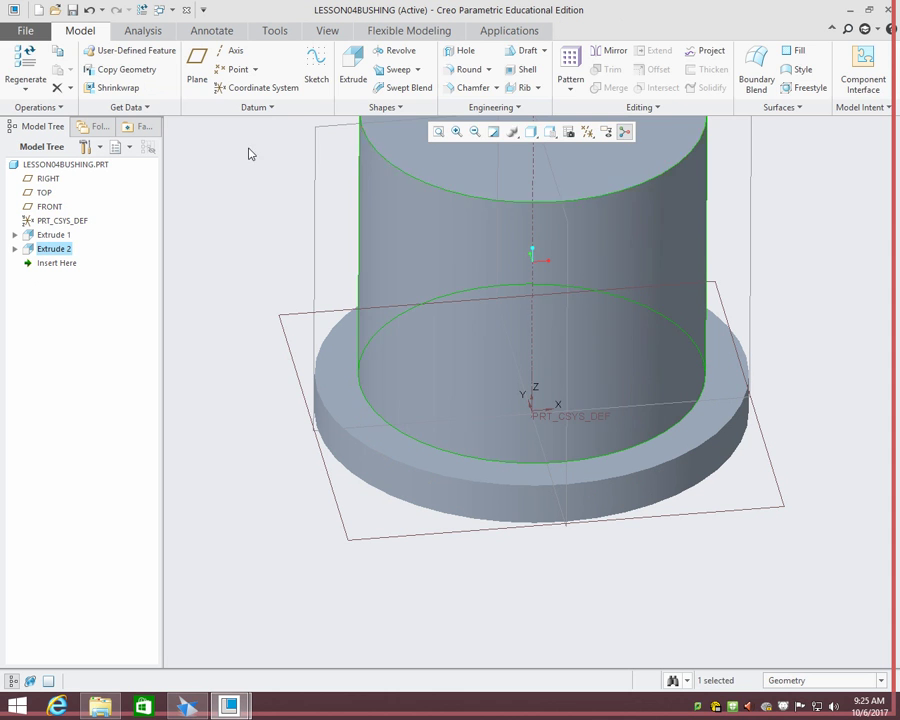
# - Start a third extrusion sketch on the FRONT plane and draw a circle about 0.48 in diameter centred on the origin
pyautogui.click(353, 75)
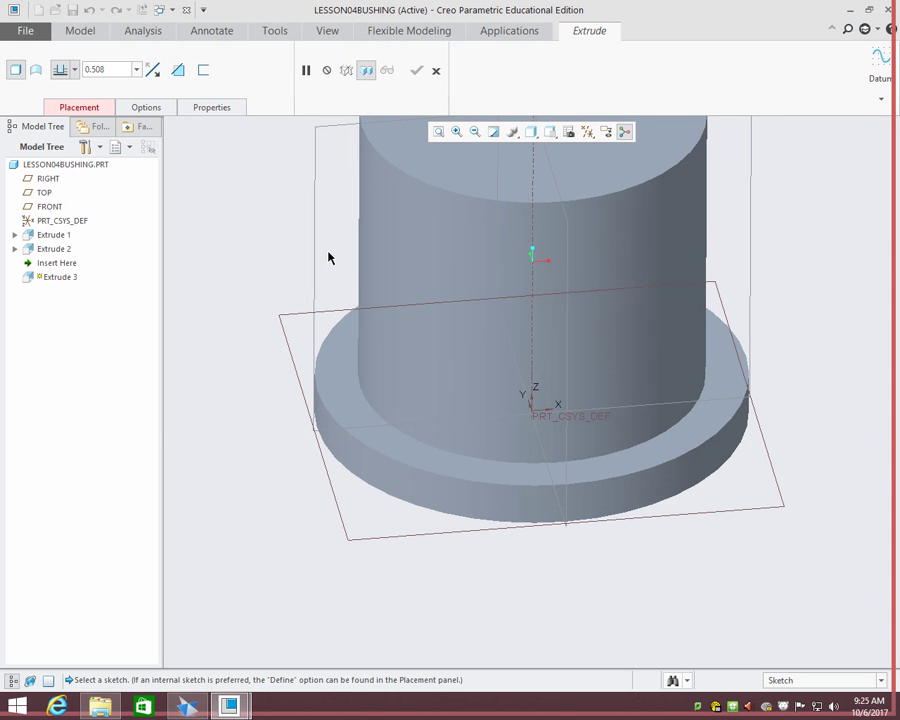
pyautogui.click(290, 356)
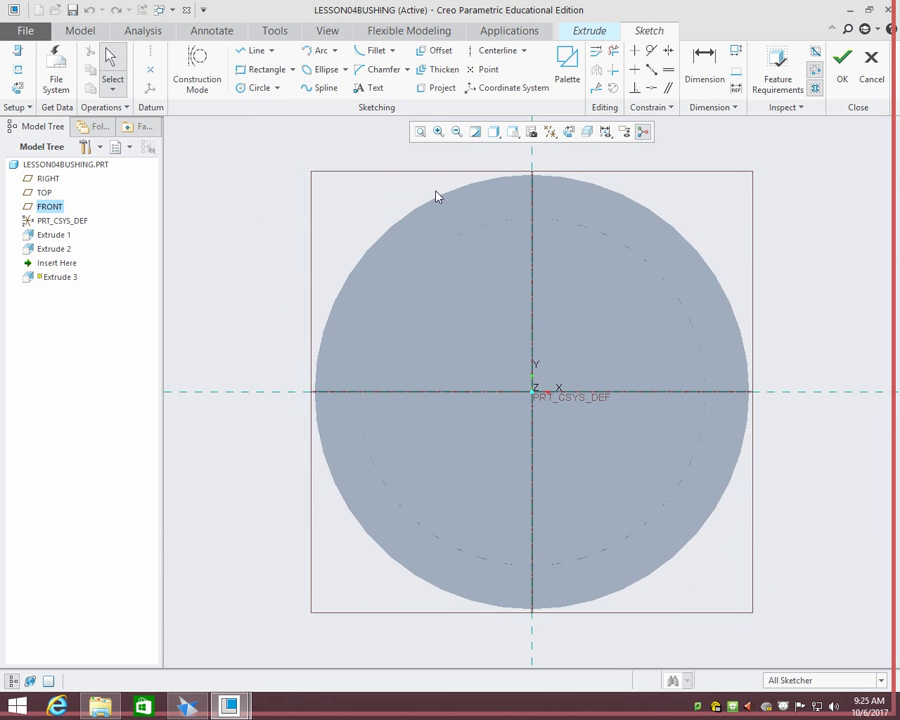
pyautogui.click(260, 88)
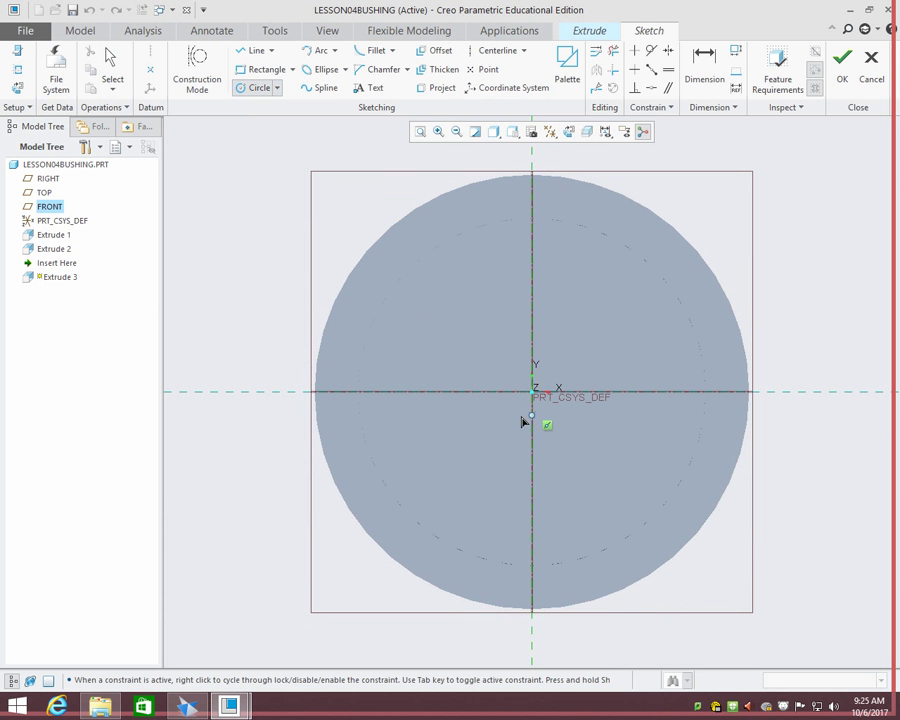
pyautogui.click(533, 391)
pyautogui.click(608, 450)
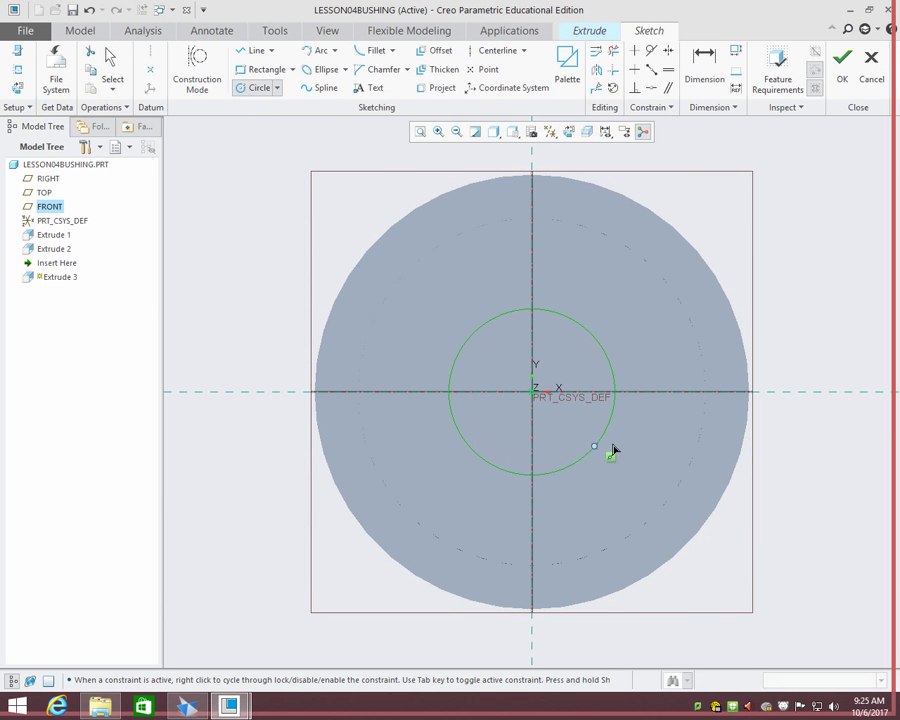
pyautogui.click(112, 66)
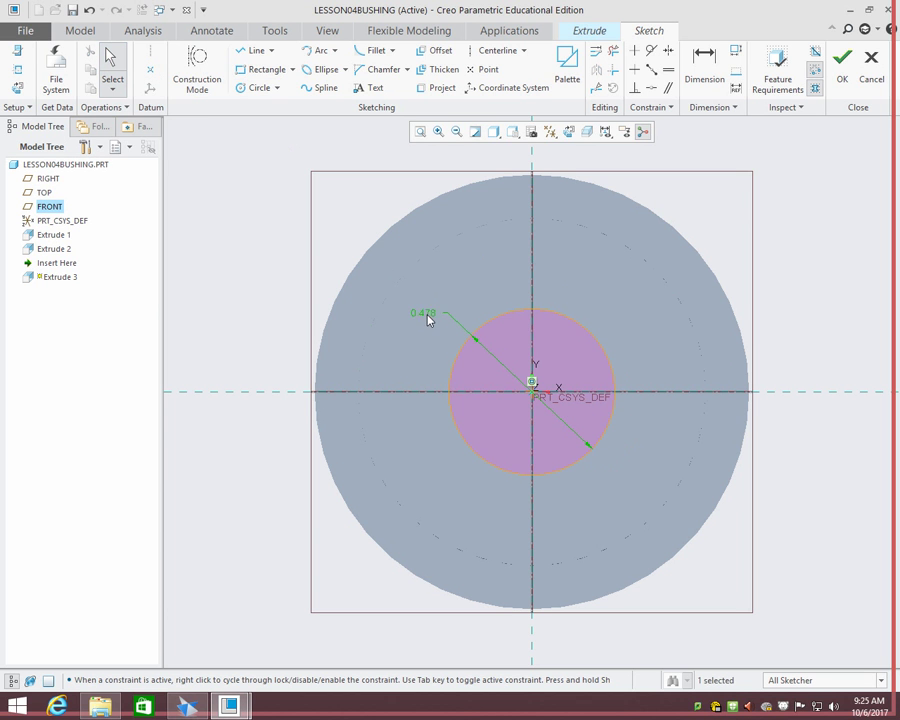
# - Set the third extrusion's circle diameter to 0.75 and finish the sketch
pyautogui.doubleClick(423, 313)
pyautogui.write('.75')
pyautogui.press('Return')
pyautogui.click(843, 82)
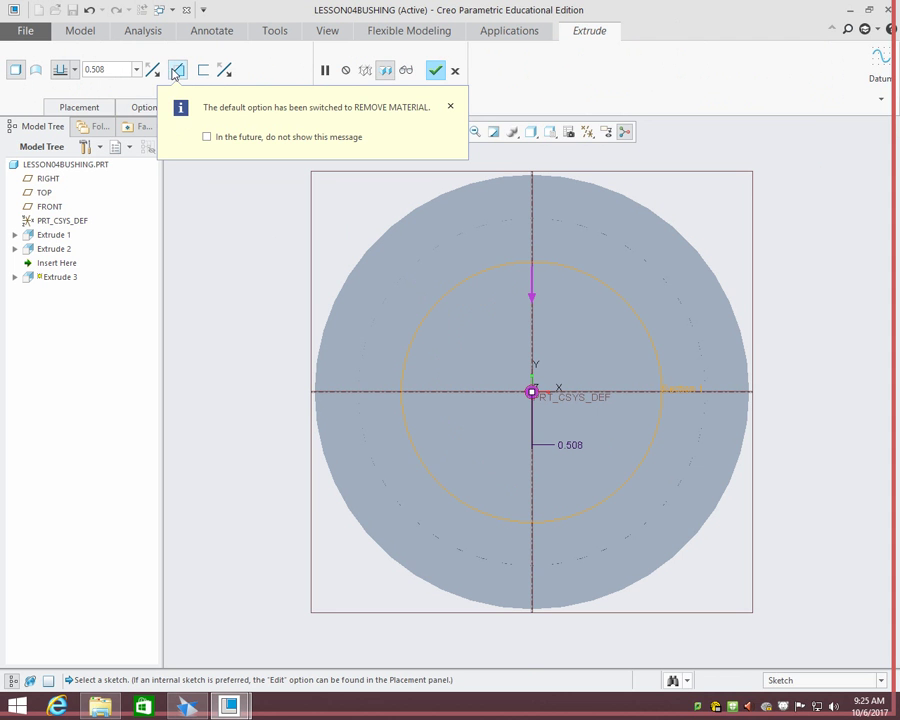
# - Cut the circle through the whole bushing with the Through All depth and material removal, and complete the feature
pyautogui.click(62, 68)
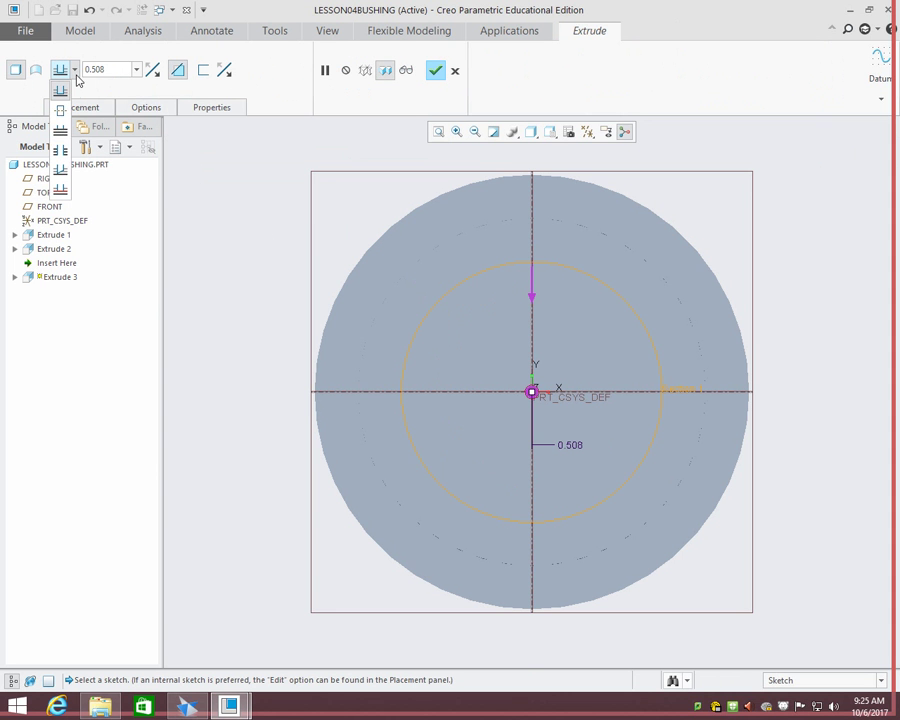
pyautogui.click(62, 131)
pyautogui.moveTo(251, 257)
pyautogui.mouseDown(button='middle')
pyautogui.moveTo(261, 225)
pyautogui.moveTo(253, 219)
pyautogui.moveTo(257, 245)
pyautogui.mouseUp(button='middle')
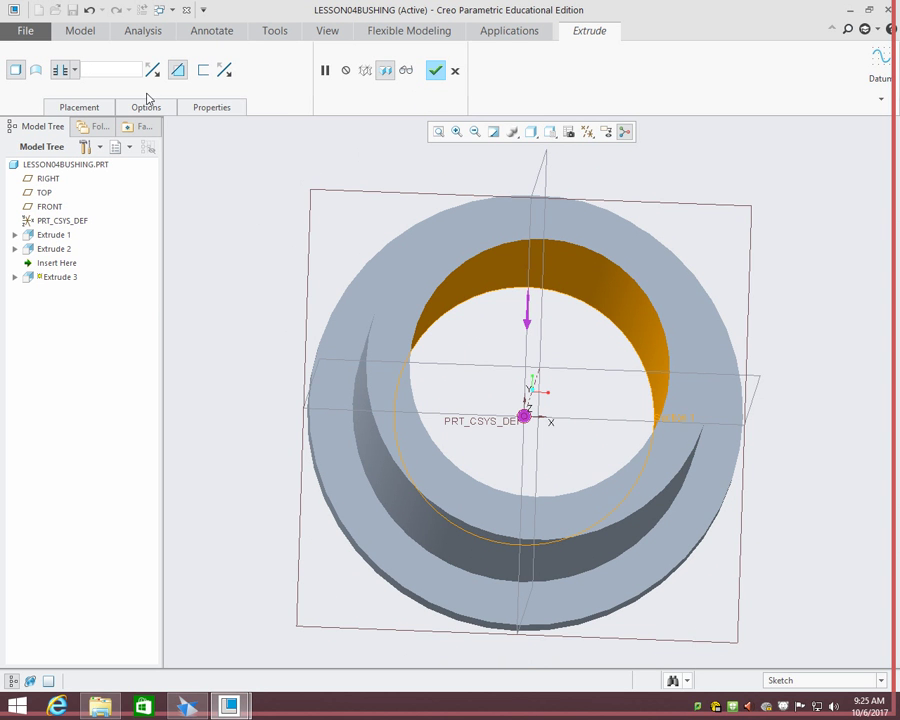
pyautogui.click(177, 70)
pyautogui.click(177, 70)
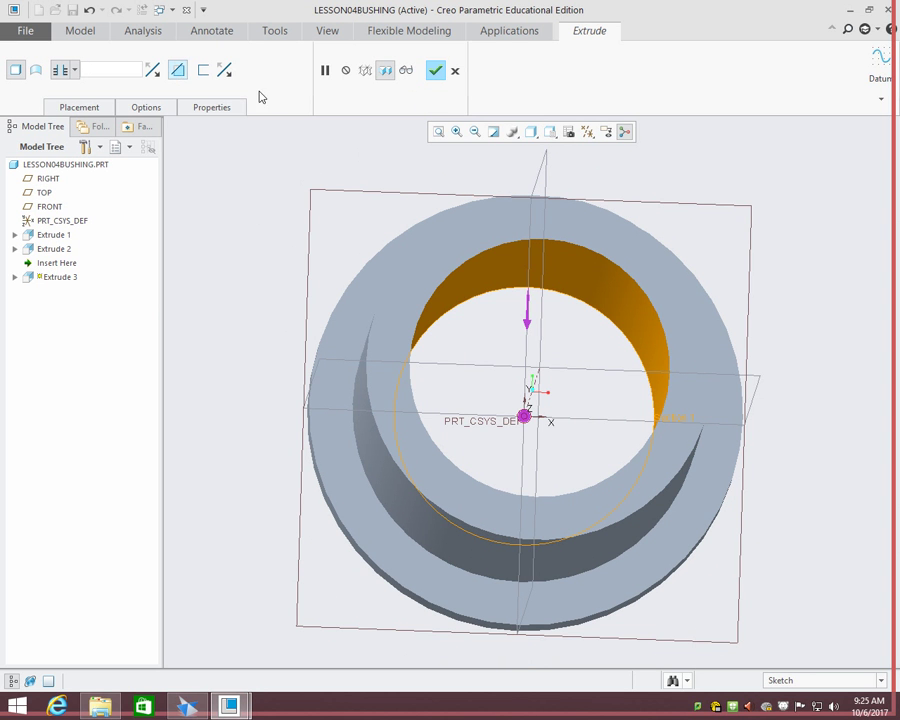
pyautogui.click(435, 72)
pyautogui.moveTo(267, 311)
pyautogui.mouseDown(button='middle')
pyautogui.moveTo(271, 238)
pyautogui.moveTo(273, 289)
pyautogui.mouseUp(button='middle')
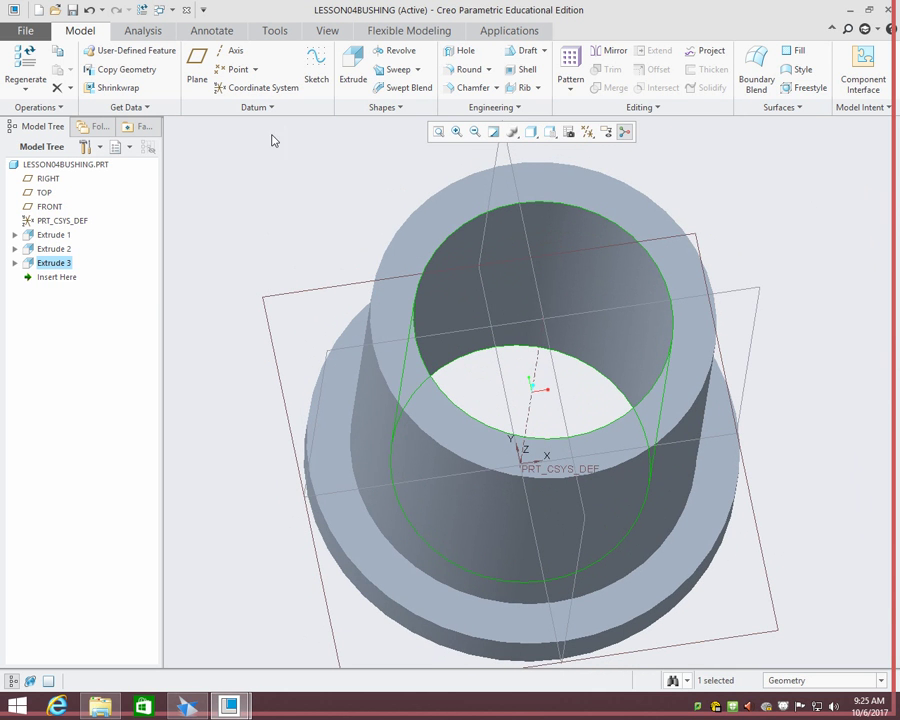
# - Save the finished LESSON04BUSHING part in the lesson04 folder
pyautogui.click(438, 132)
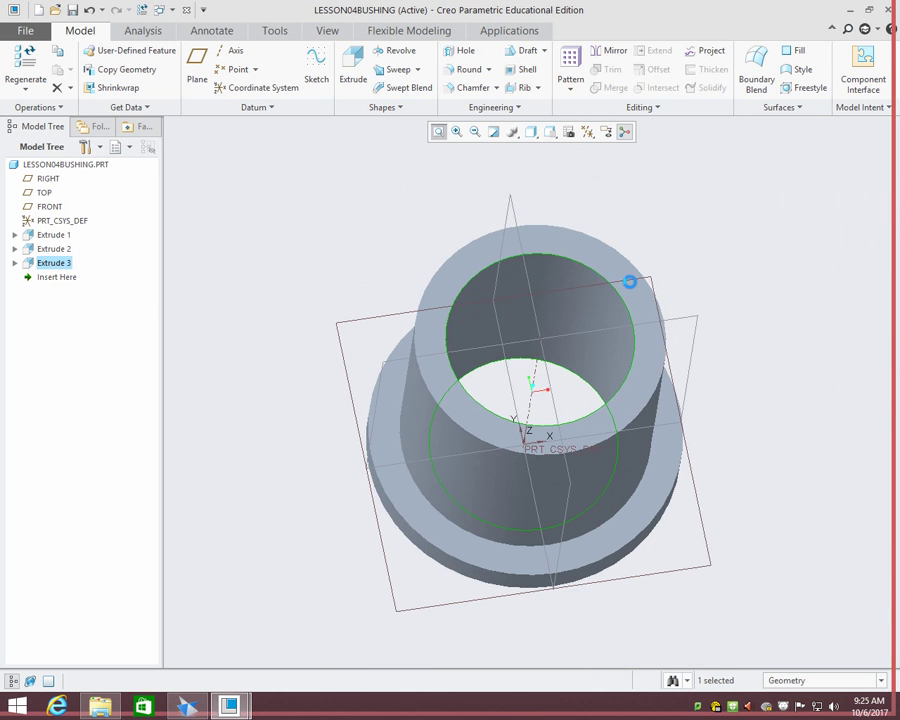
pyautogui.moveTo(629, 281); pyautogui.dragTo(601, 287, button='middle')
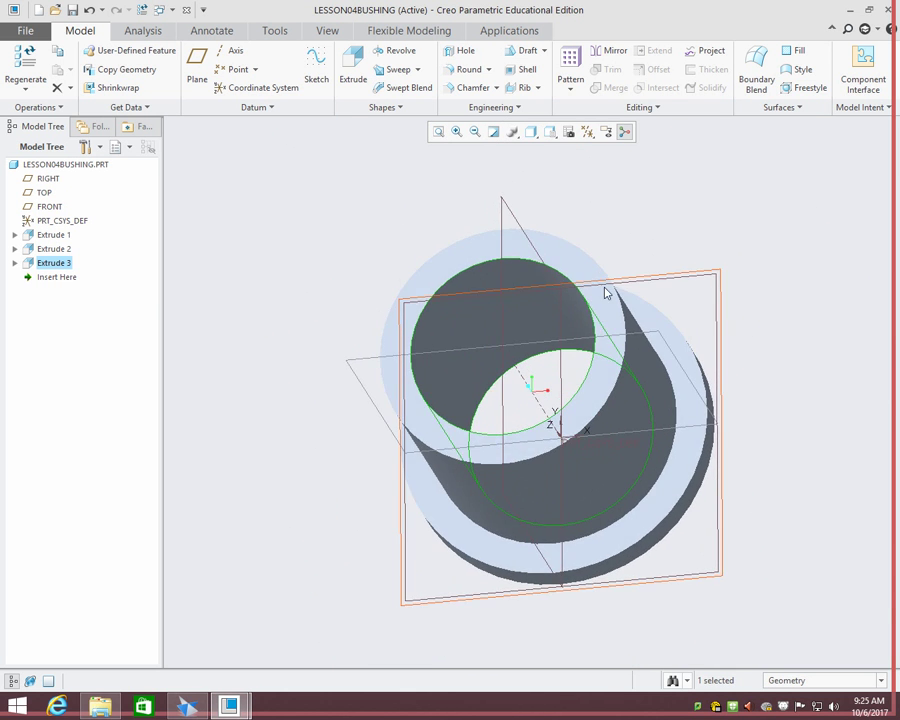
pyautogui.click(441, 133)
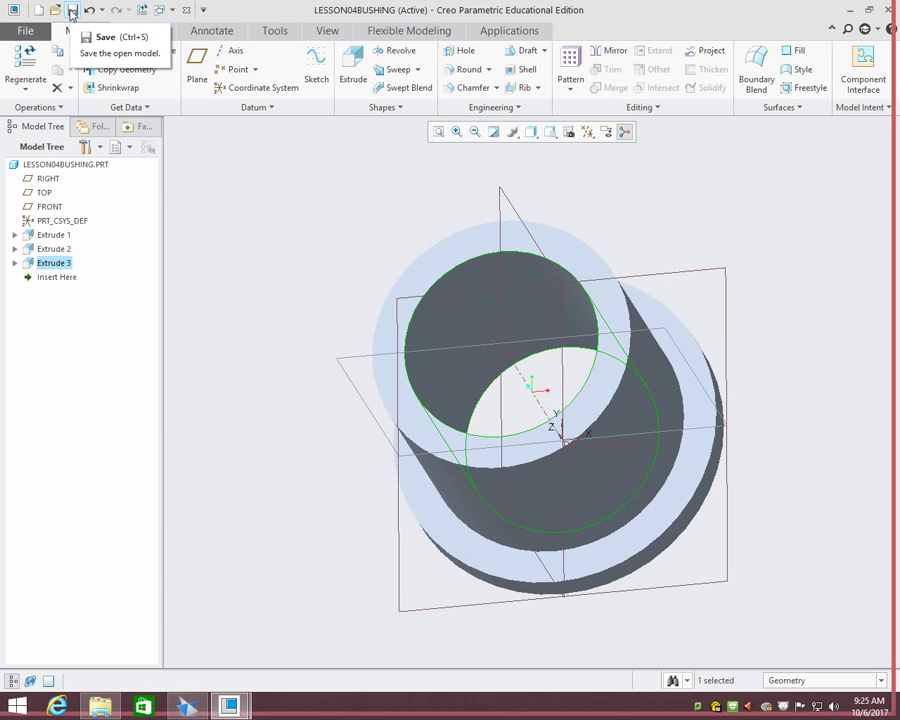
pyautogui.click(72, 13)
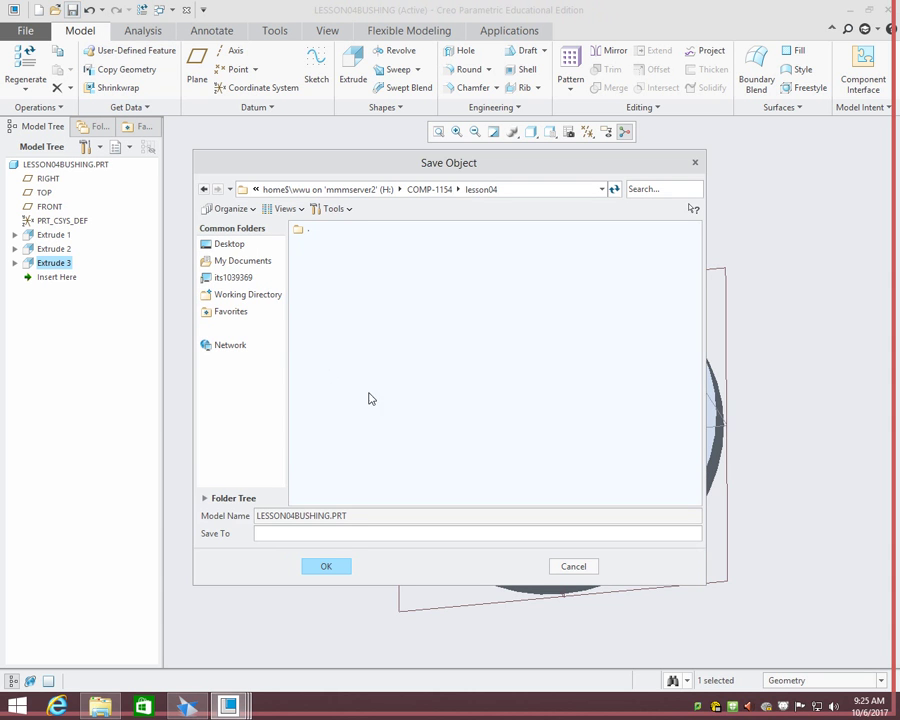
pyautogui.click(330, 567)
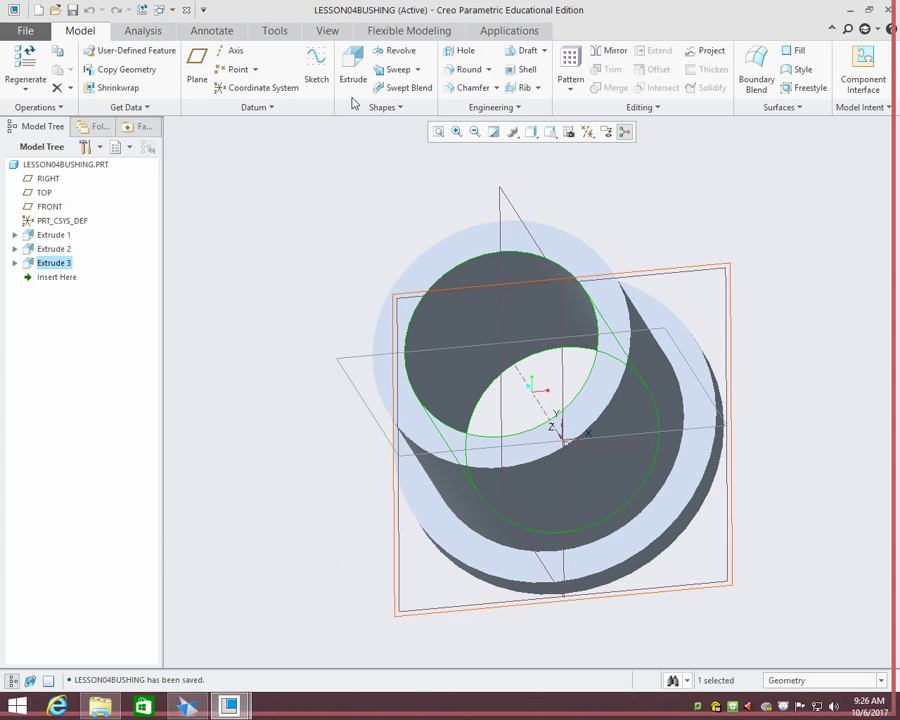
# - Create a new solid part named lesson04PULLEY with the default template and maximize its window
pyautogui.click(38, 10)
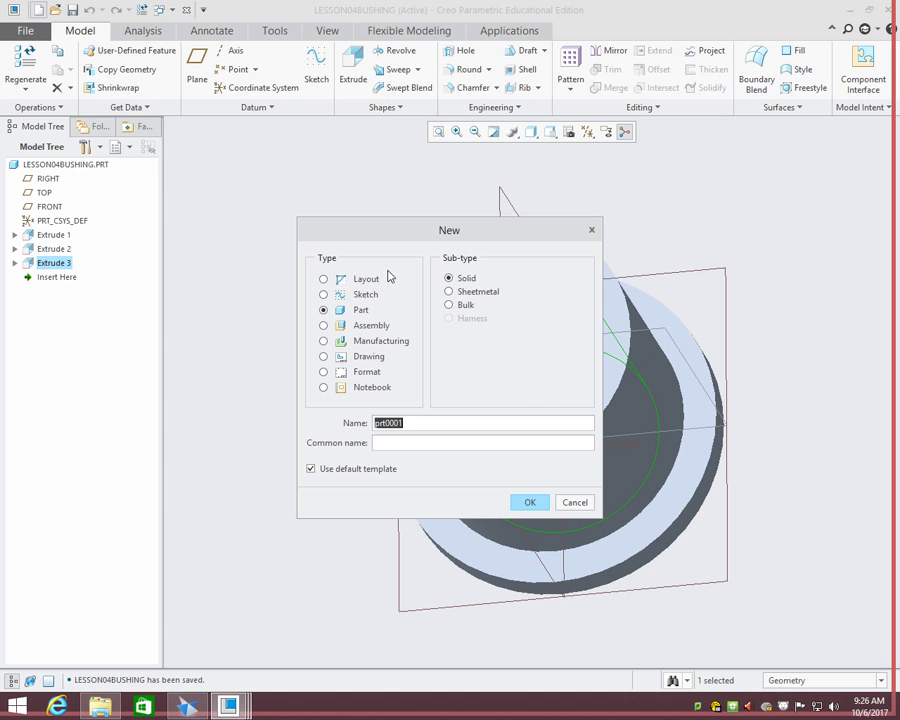
pyautogui.rightClick(428, 425)
pyautogui.click(452, 485)
pyautogui.write('p')
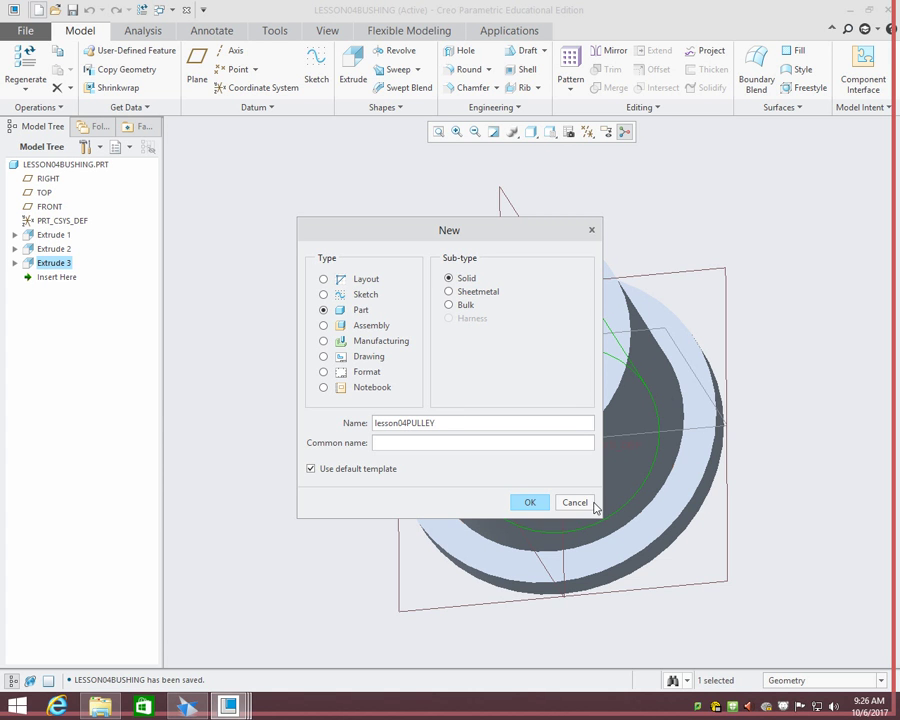
pyautogui.click(529, 503)
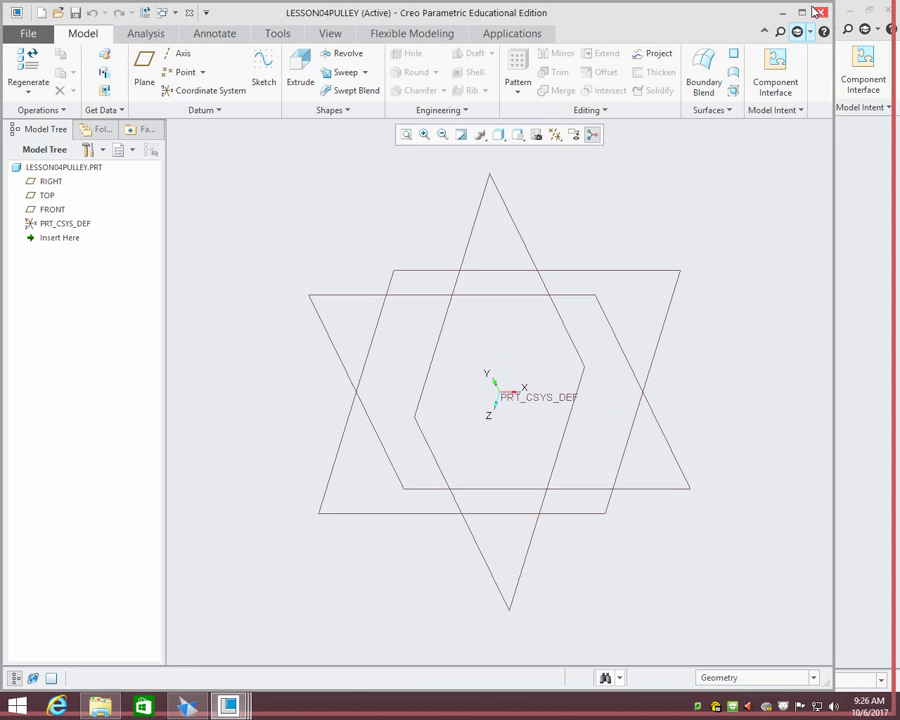
pyautogui.click(801, 12)
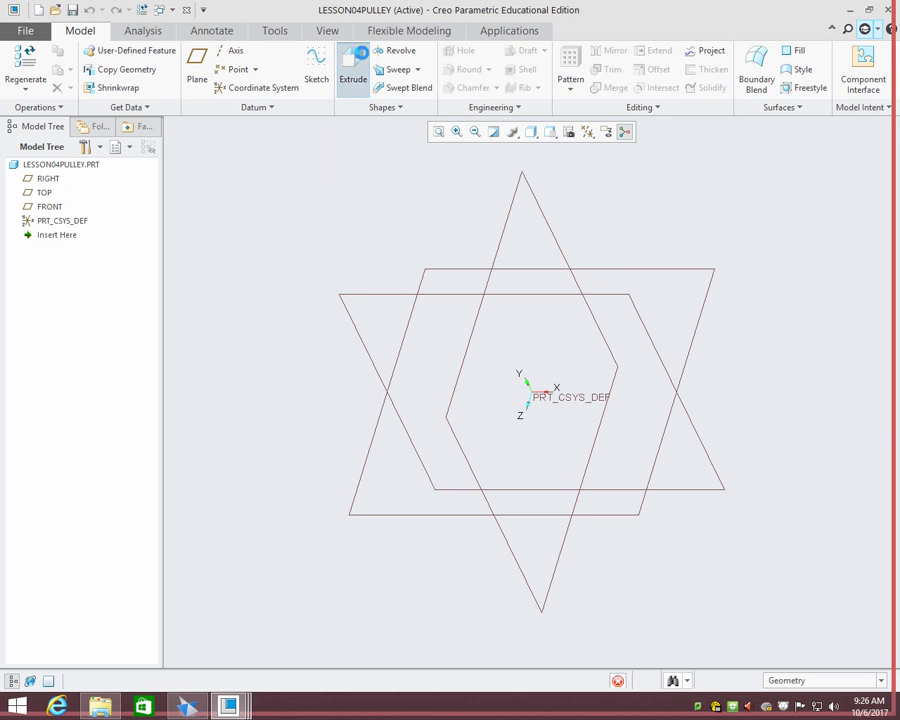
pyautogui.click(352, 72)
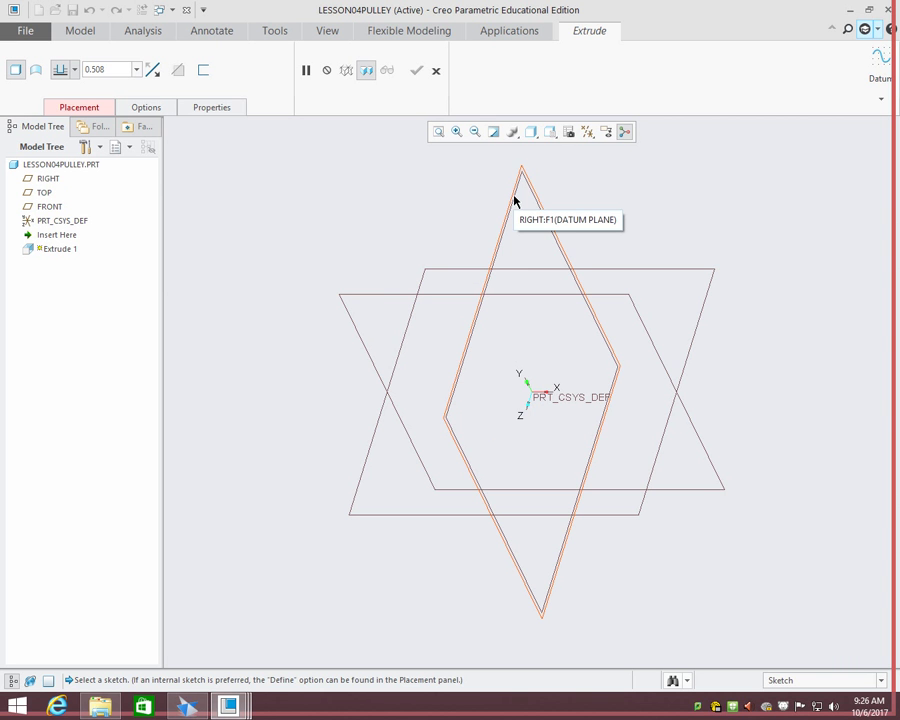
pyautogui.click(515, 200)
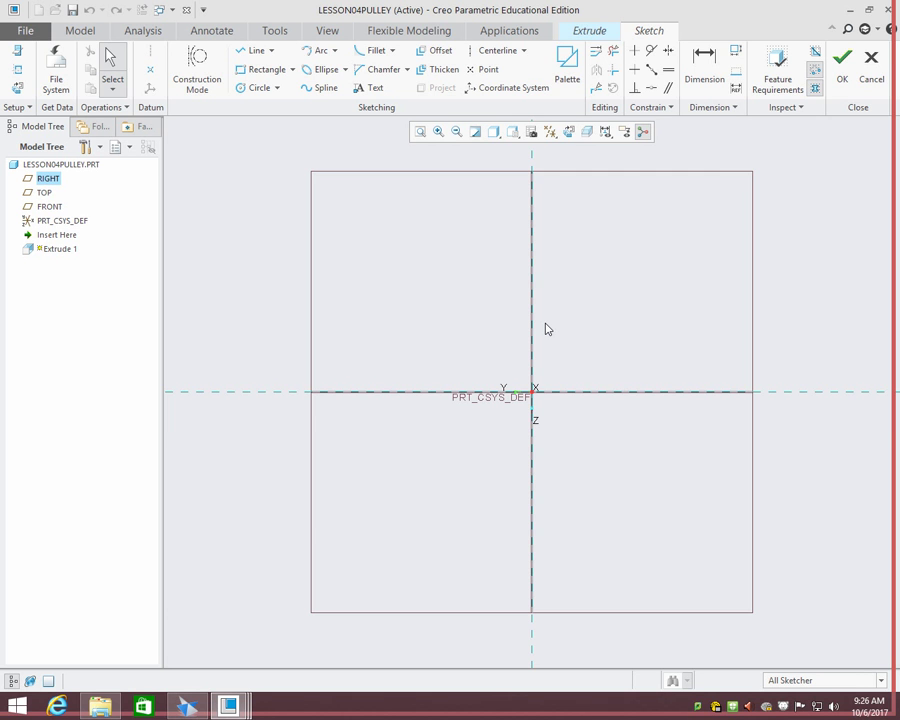
pyautogui.scroll(-5, 545, 329)
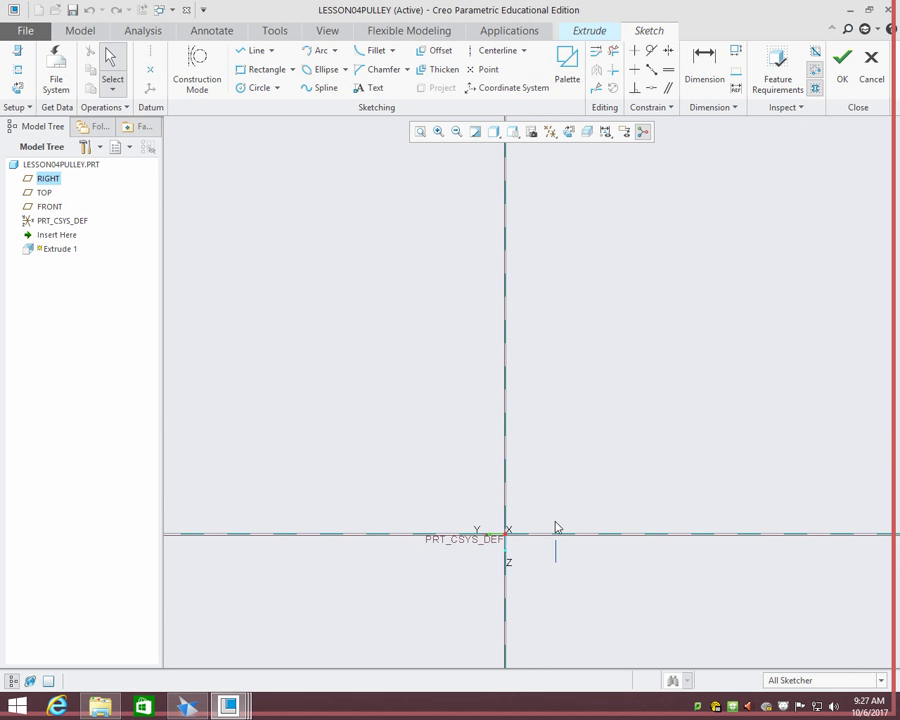
pyautogui.moveTo(583, 516)
pyautogui.keyDown('shift'); pyautogui.mouseDown(button='middle')
pyautogui.moveTo(567, 374)
pyautogui.moveTo(536, 374)
pyautogui.mouseUp(button='middle'); pyautogui.keyUp('shift')
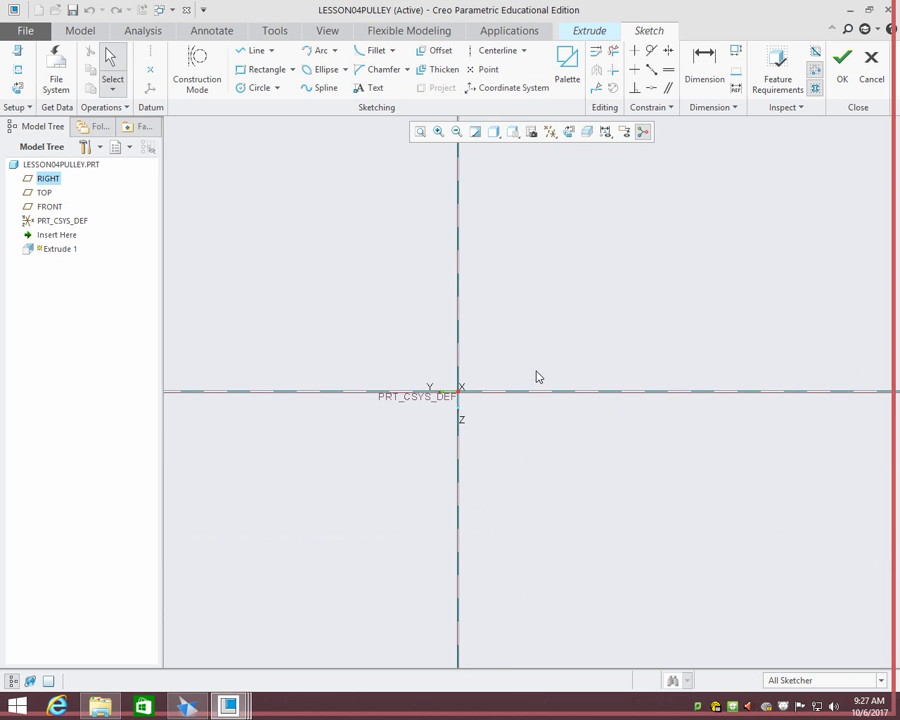
pyautogui.click(254, 51)
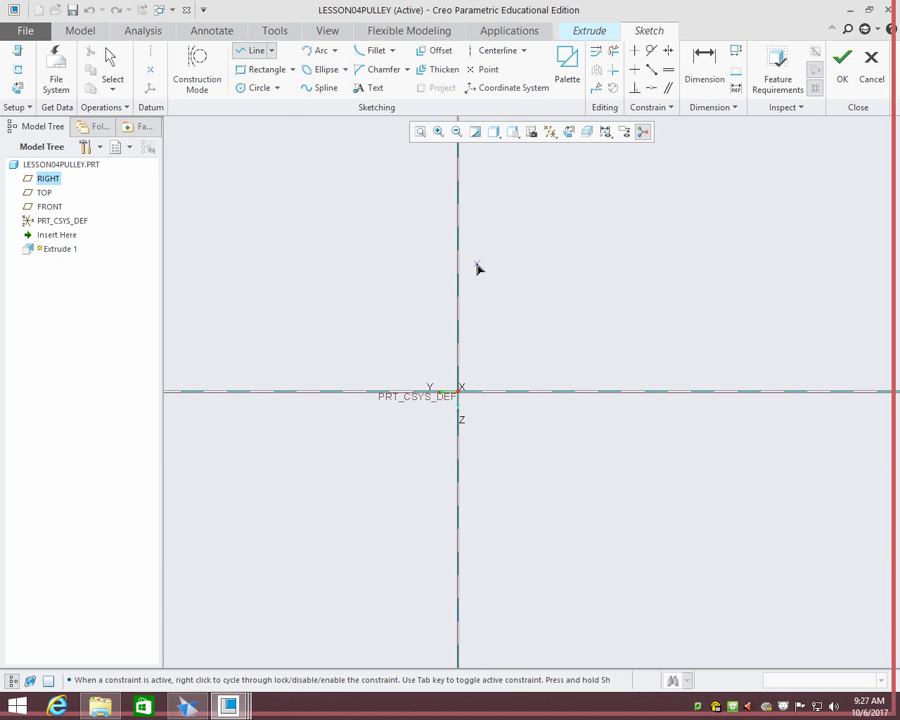
pyautogui.click(866, 83)
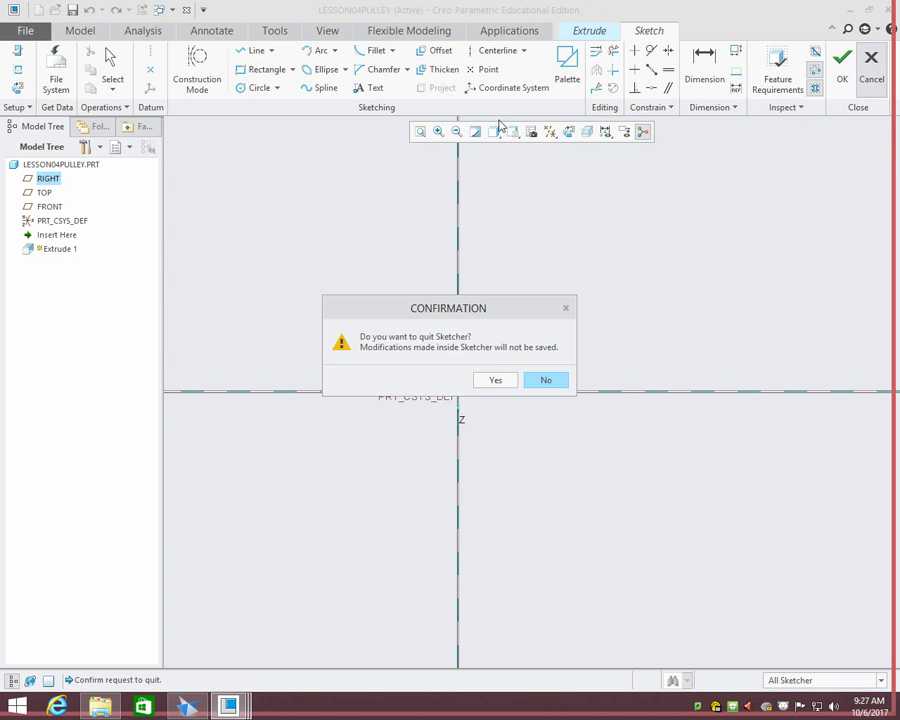
pyautogui.click(493, 378)
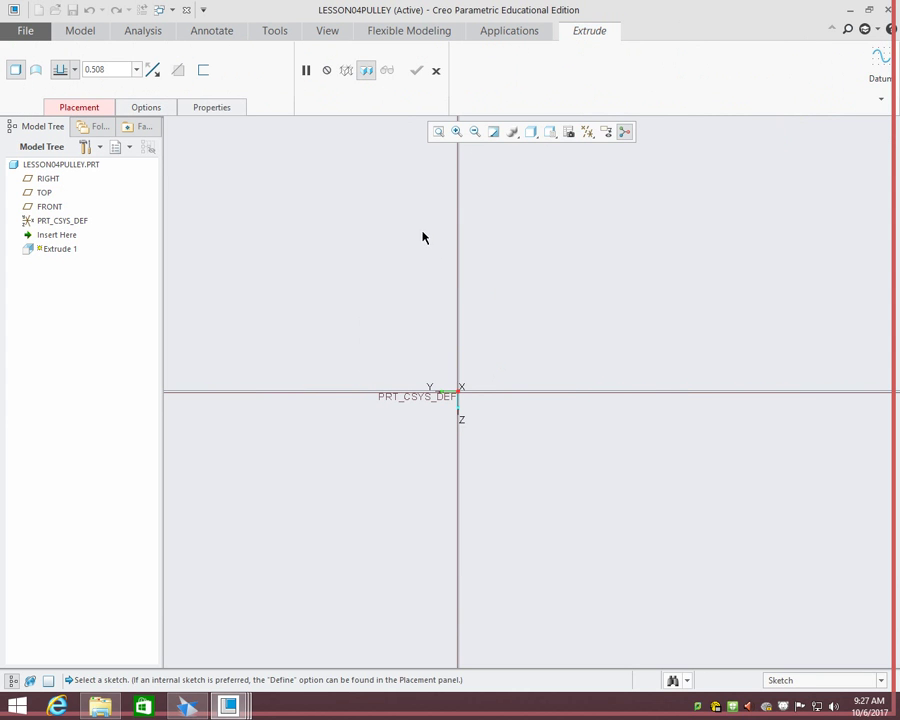
pyautogui.click(436, 70)
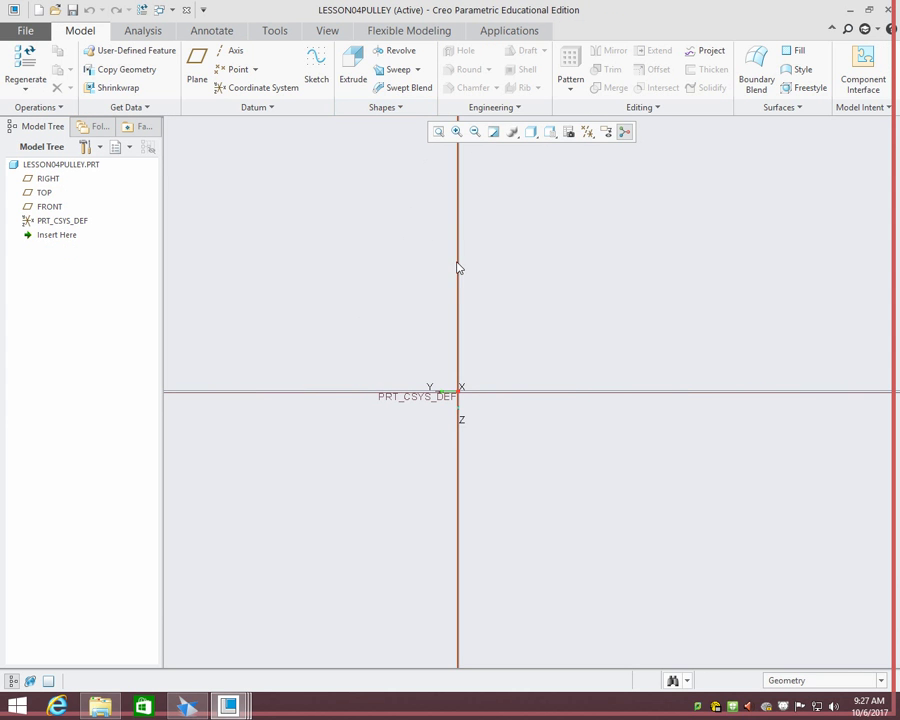
# - Start a Revolve feature with its sketch on the FRONT plane
pyautogui.moveTo(440, 218); pyautogui.dragTo(519, 159, button='middle')
pyautogui.moveTo(565, 160); pyautogui.dragTo(571, 374, button='middle')
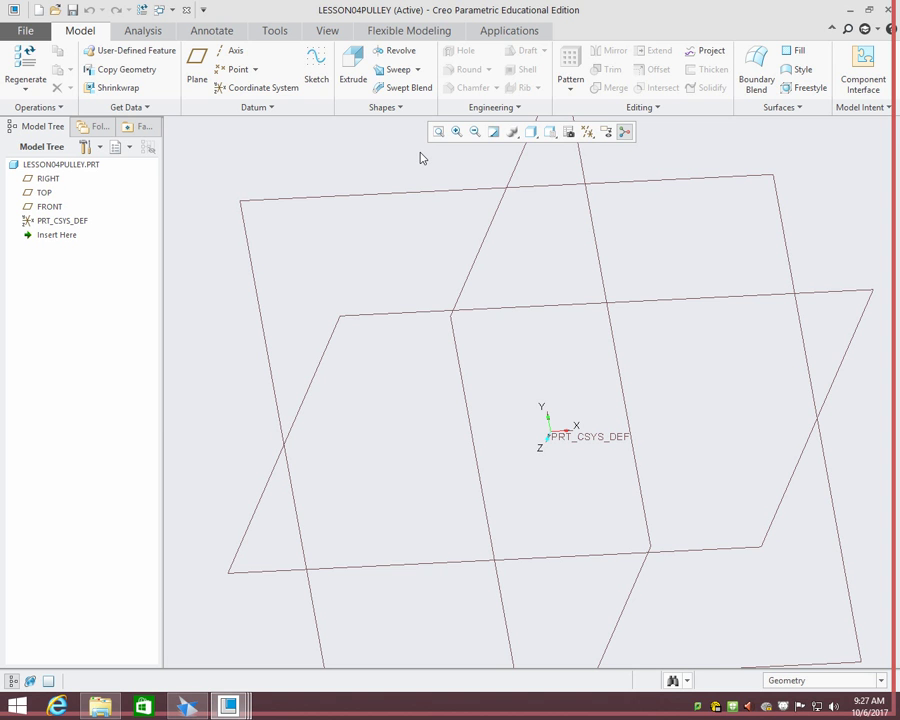
pyautogui.click(396, 50)
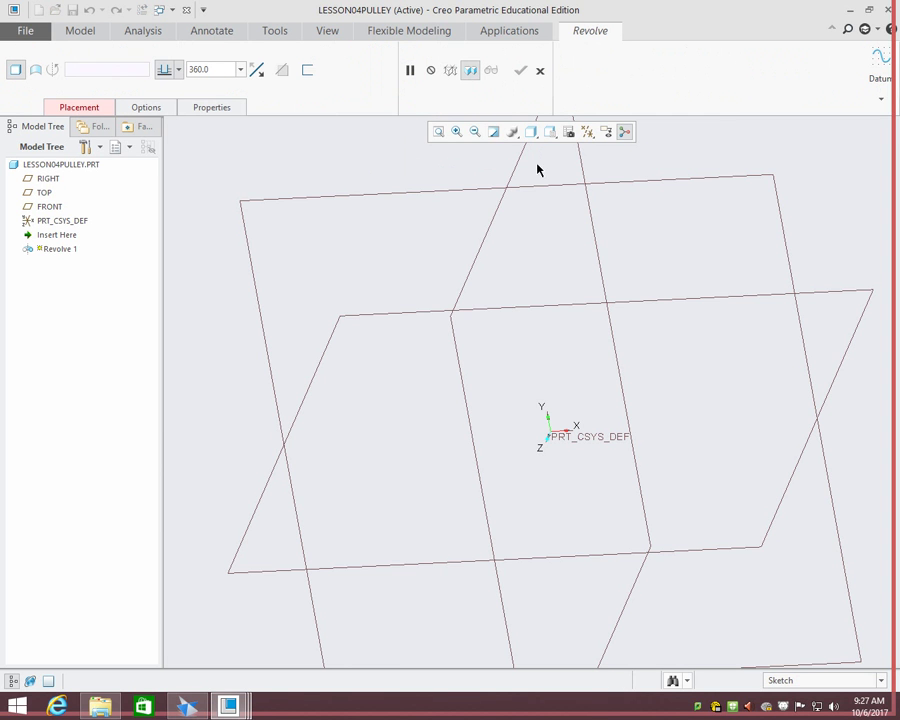
pyautogui.click(618, 187)
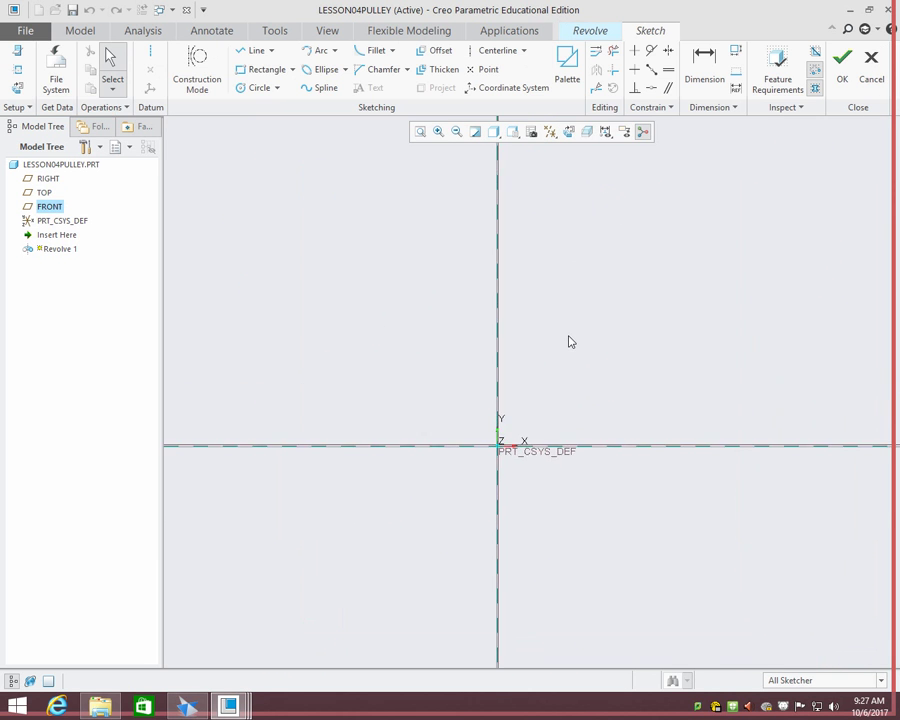
pyautogui.click(254, 50)
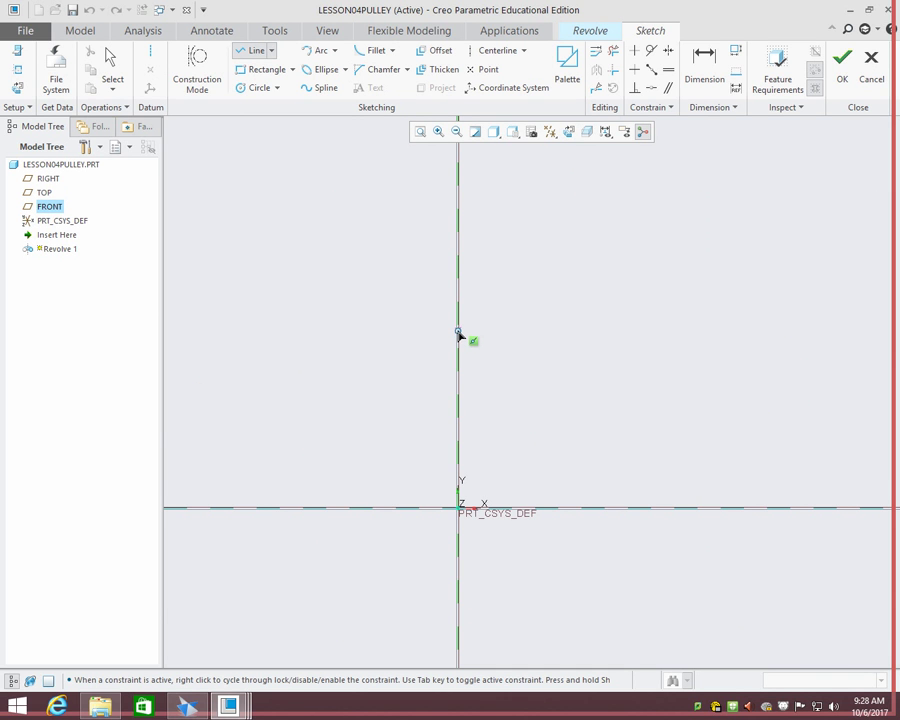
pyautogui.click(459, 331)
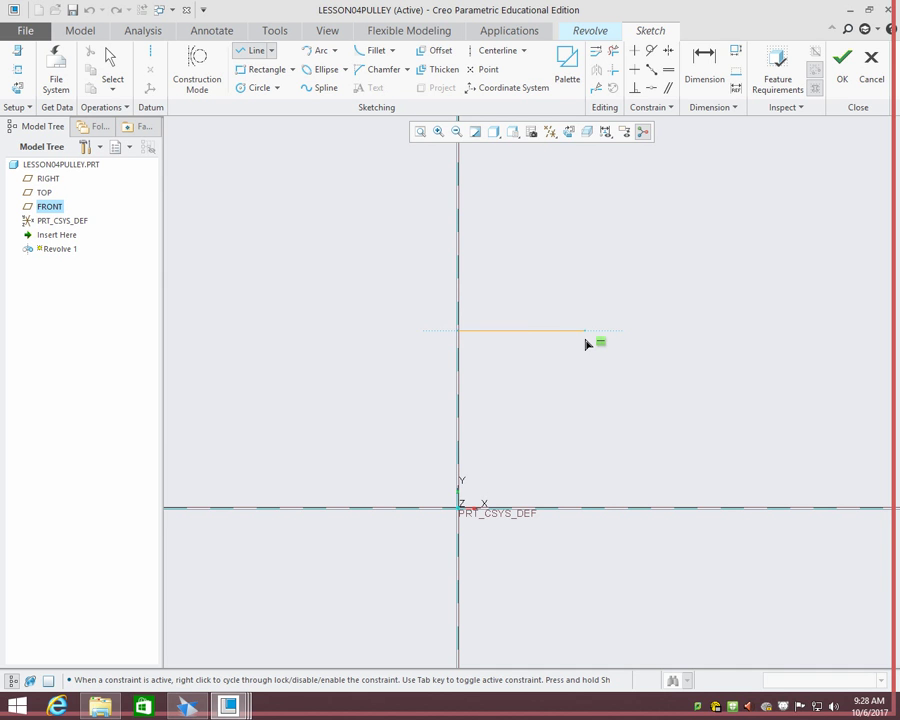
pyautogui.click(585, 335)
pyautogui.click(585, 358)
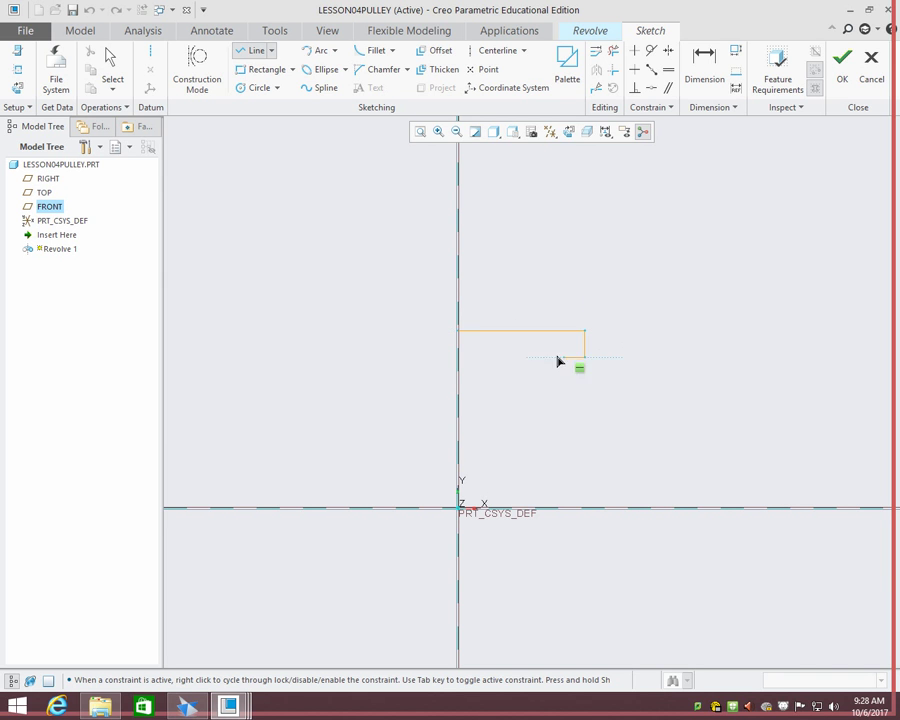
pyautogui.click(495, 377)
pyautogui.click(506, 471)
pyautogui.click(586, 494)
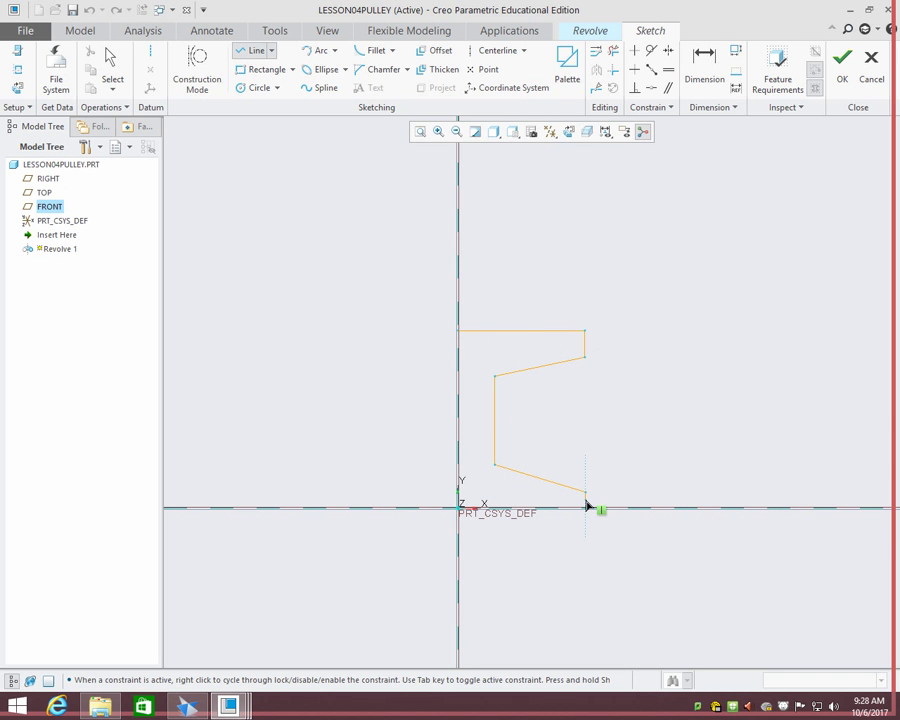
pyautogui.click(586, 500)
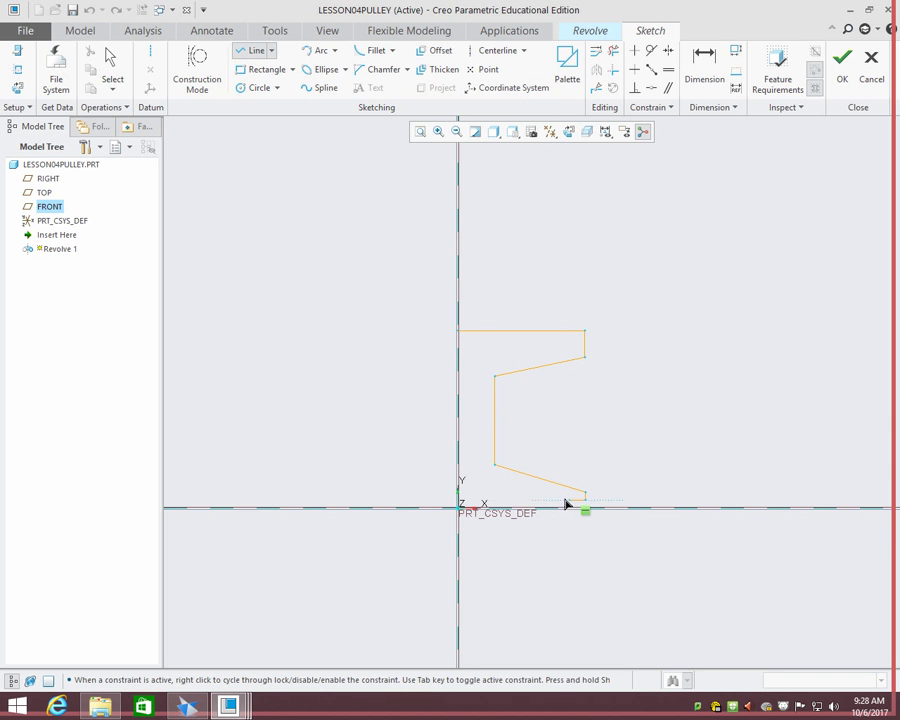
pyautogui.click(459, 503)
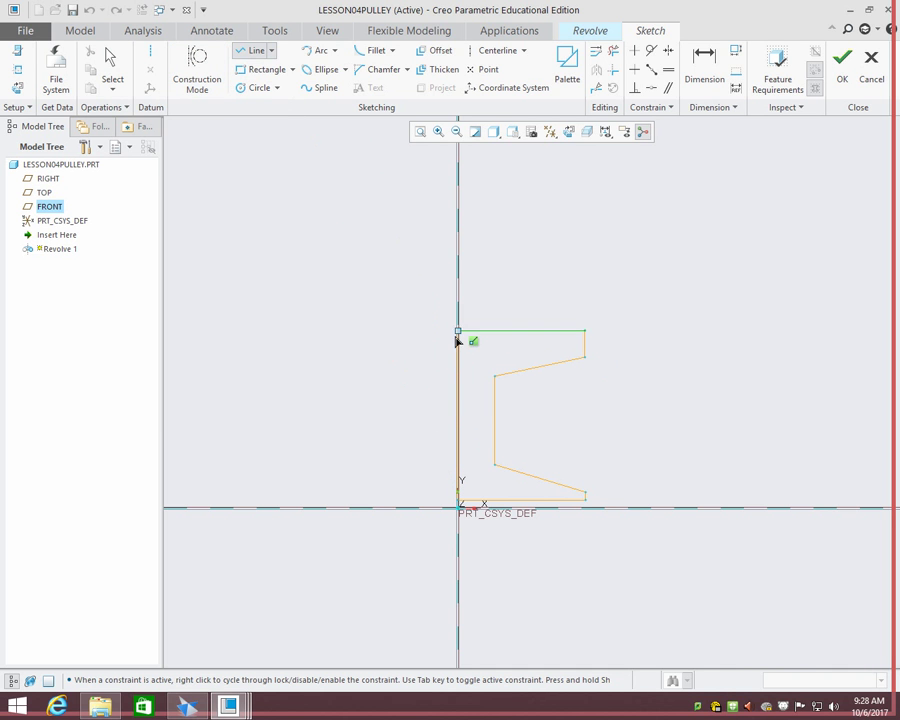
pyautogui.click(113, 62)
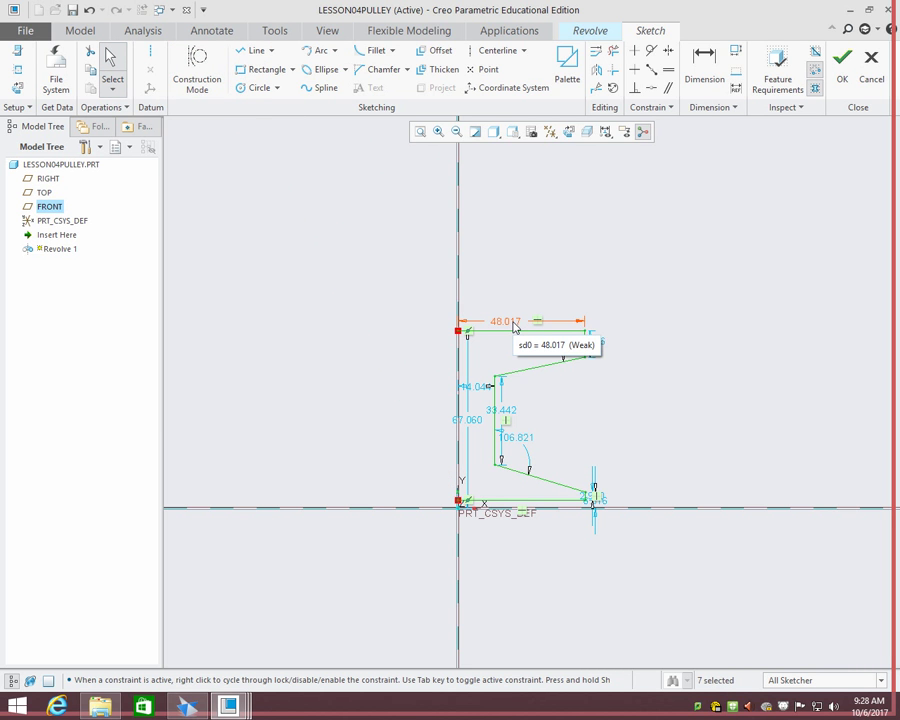
pyautogui.doubleClick(514, 326)
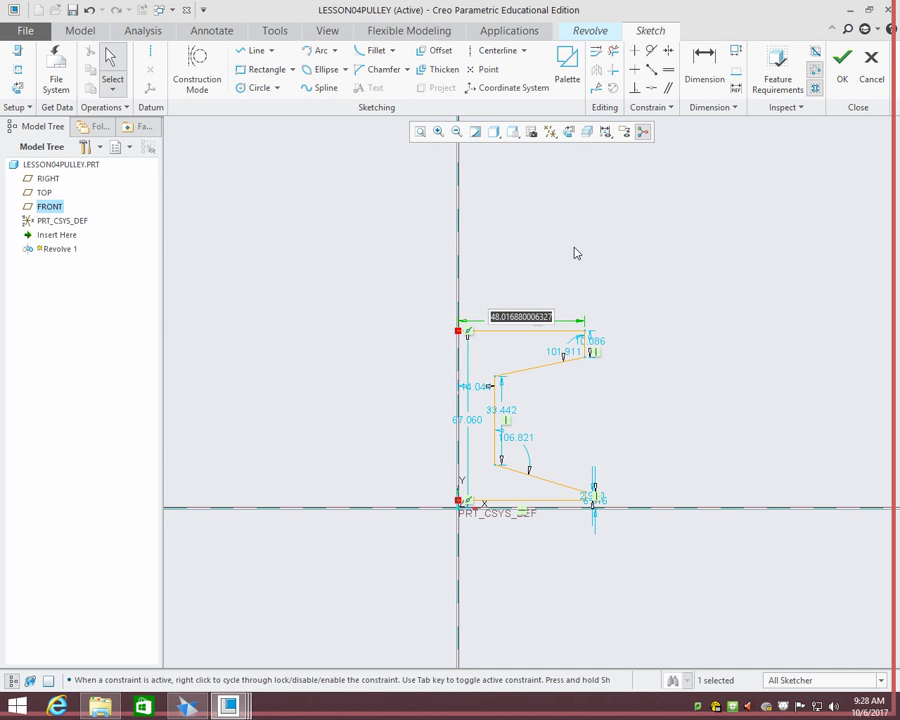
pyautogui.hotkey('ctrl', 'z')
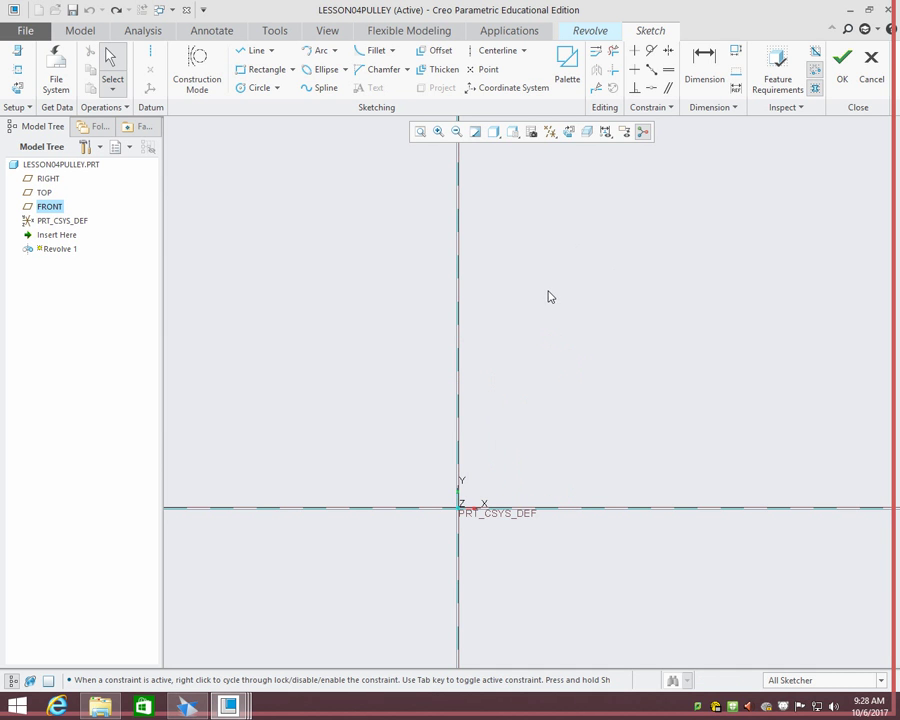
# - Sketch the profile's horizontal top edge about 92.4 long and its right side with a sloped-wall groove and short vertical ends
pyautogui.click(258, 51)
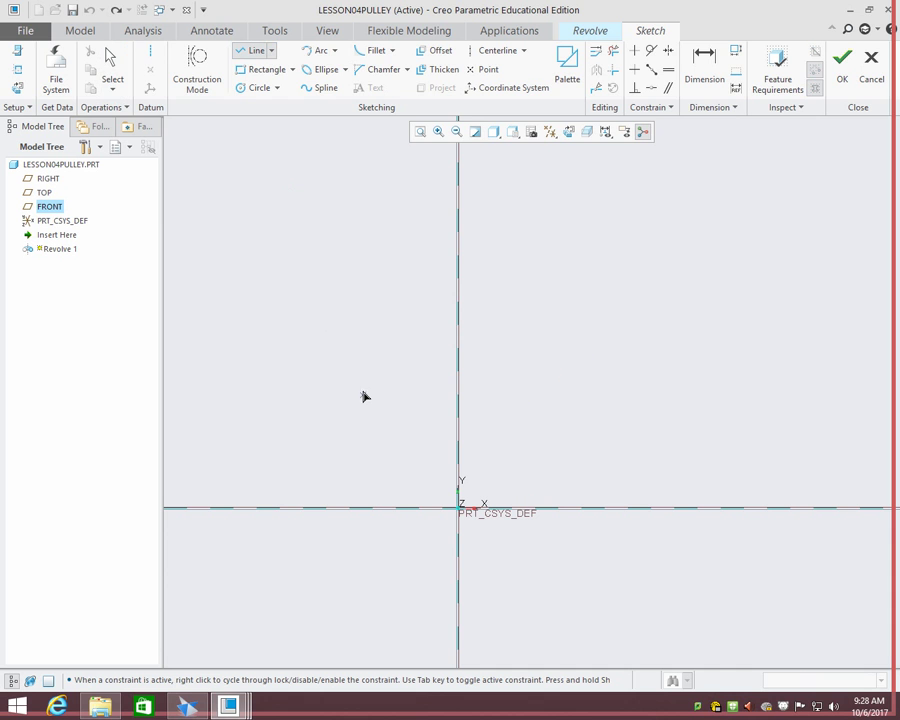
pyautogui.click(346, 236)
pyautogui.click(592, 252)
pyautogui.click(589, 258)
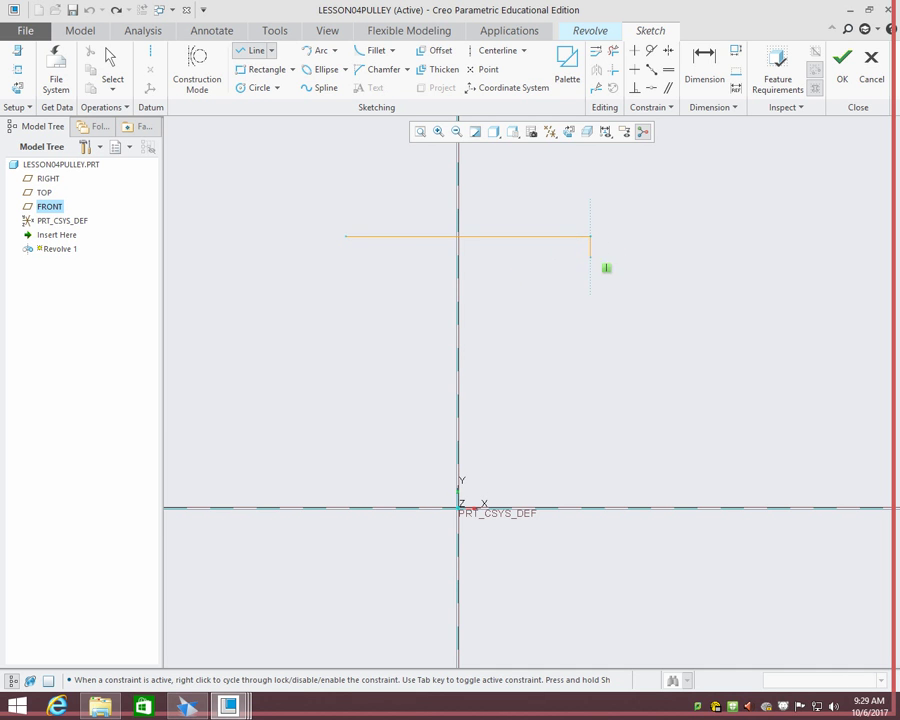
pyautogui.click(506, 289)
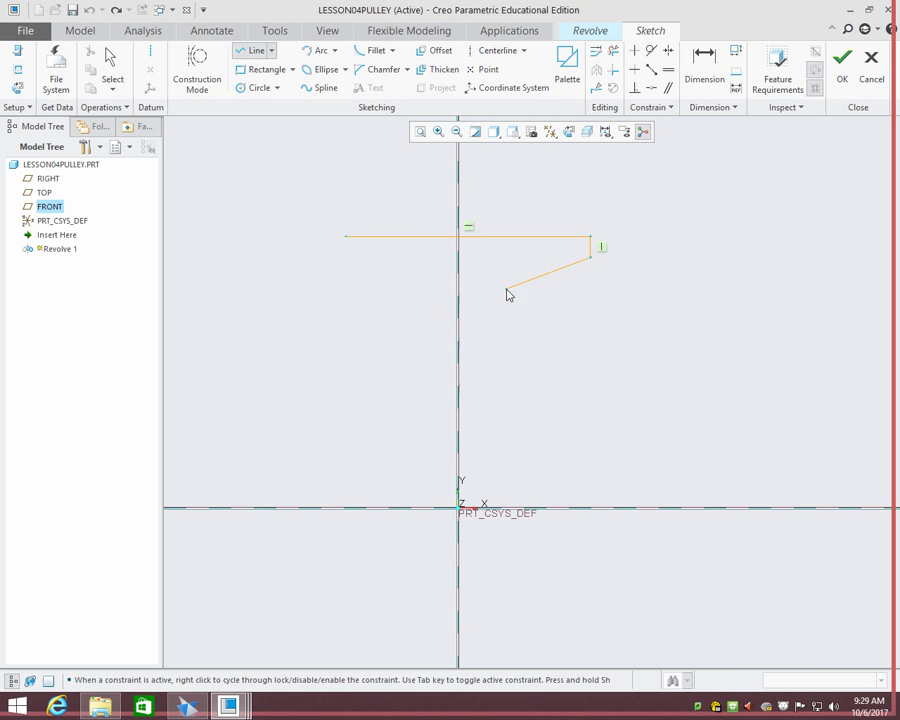
pyautogui.click(506, 372)
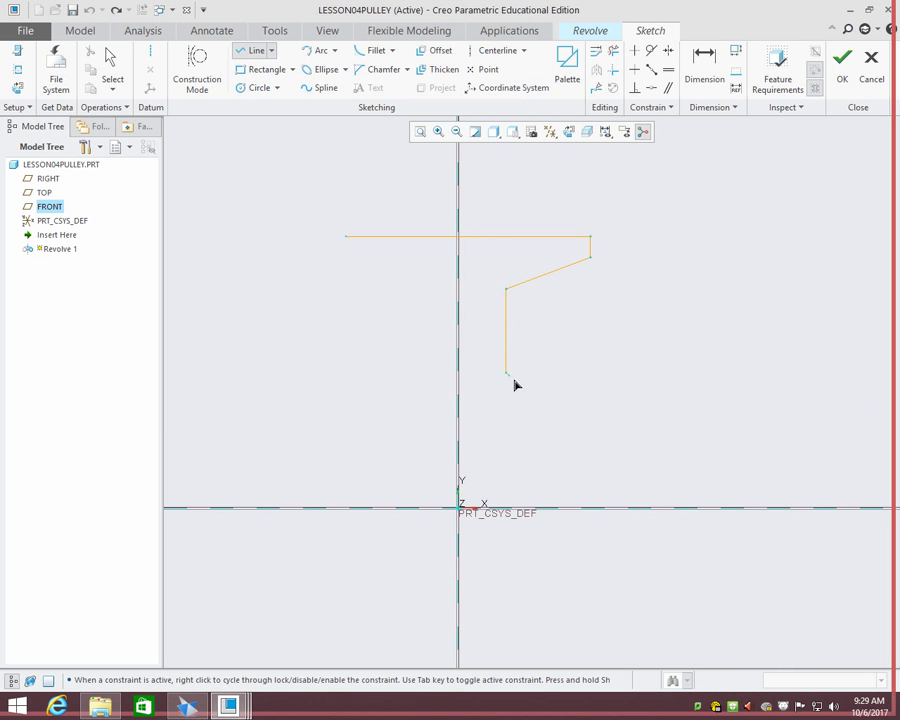
pyautogui.click(579, 420)
pyautogui.click(579, 461)
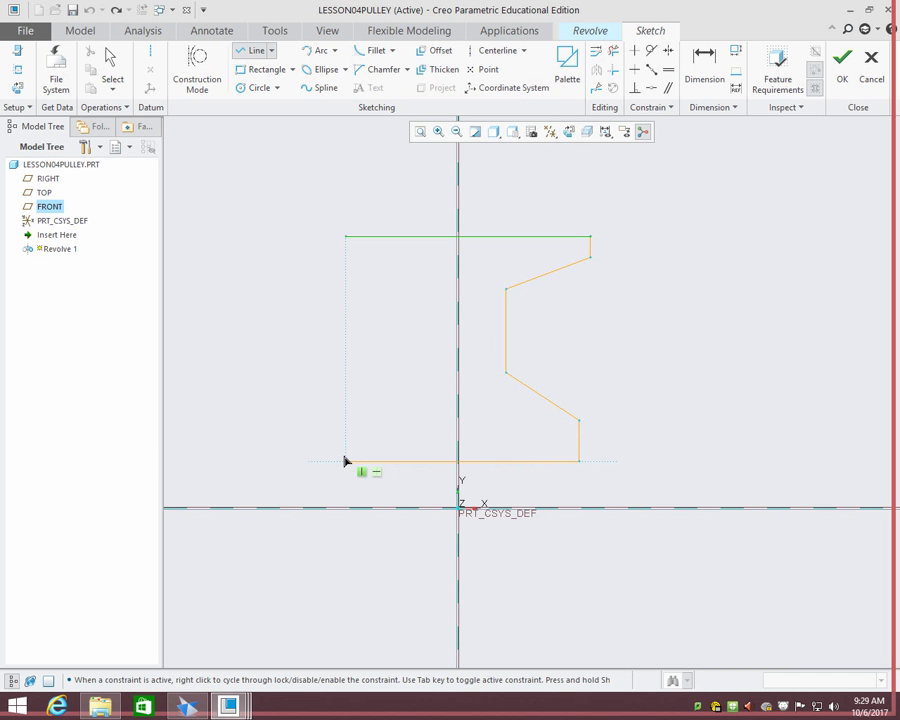
# - Continue the line chain along a bottom edge about 101.1 long and up a grooved left side, closing the profile at its start point
pyautogui.click(311, 461)
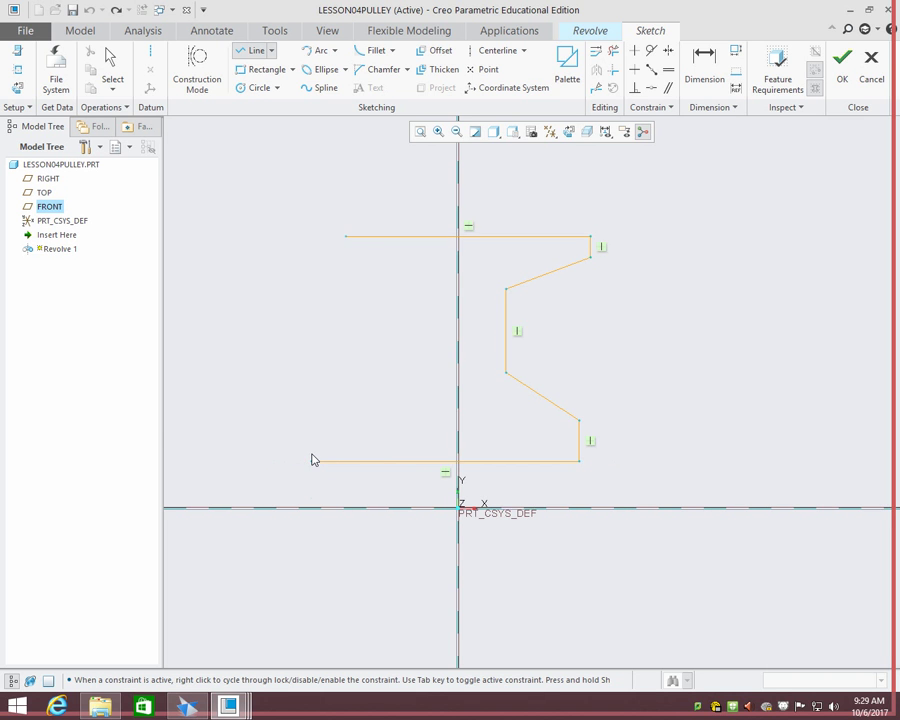
pyautogui.click(311, 420)
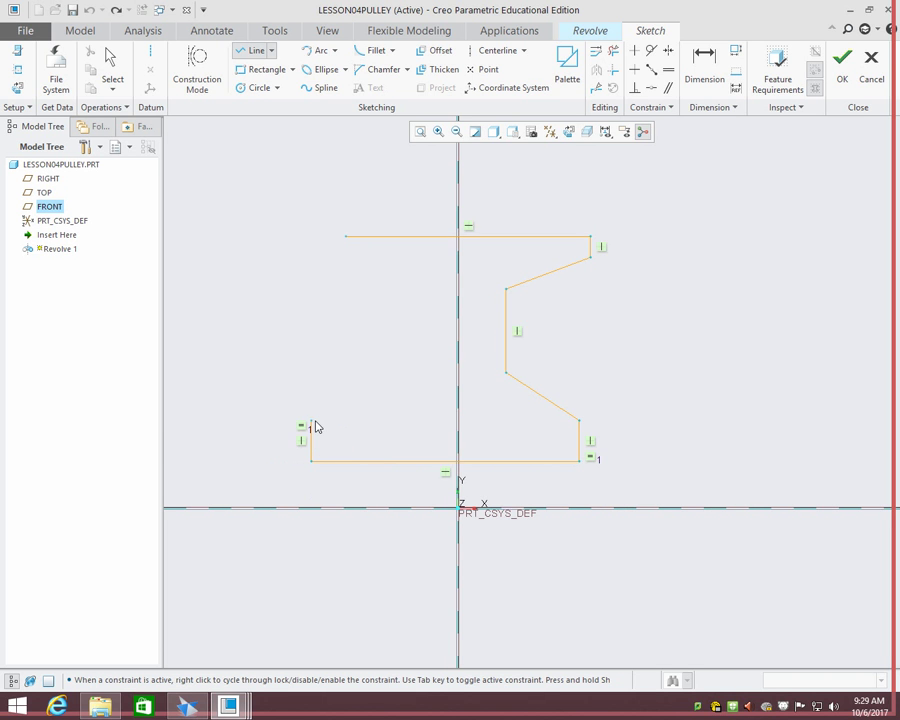
pyautogui.click(377, 396)
pyautogui.click(386, 309)
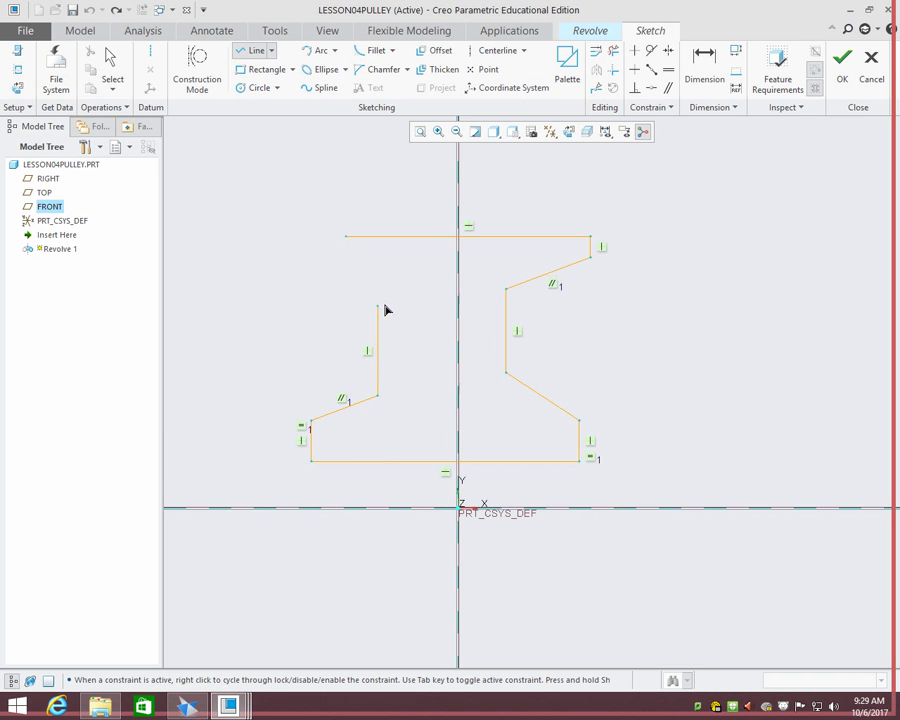
pyautogui.click(346, 268)
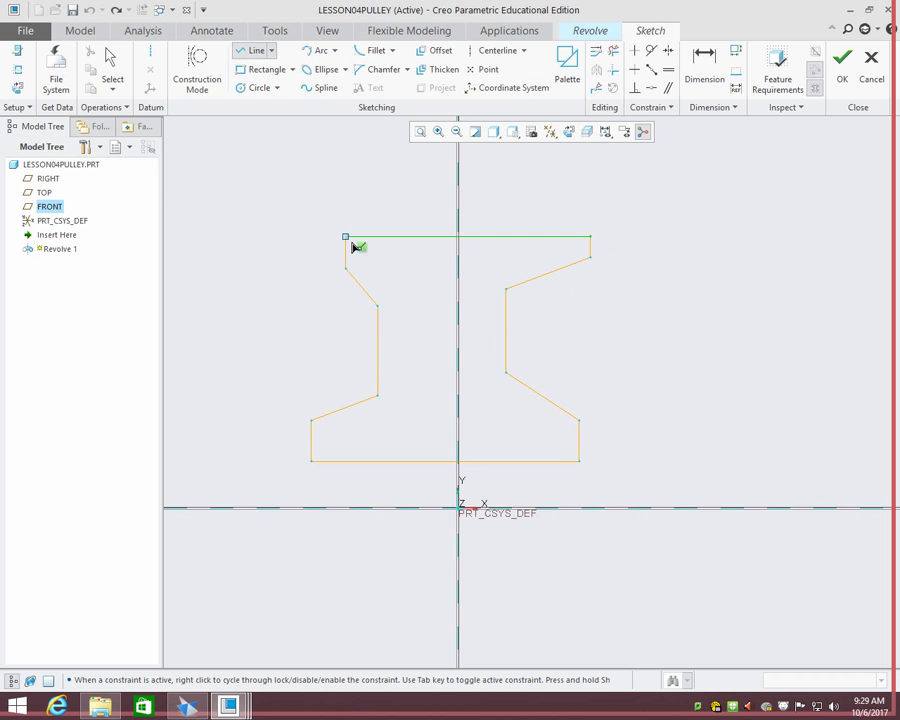
pyautogui.click(346, 236)
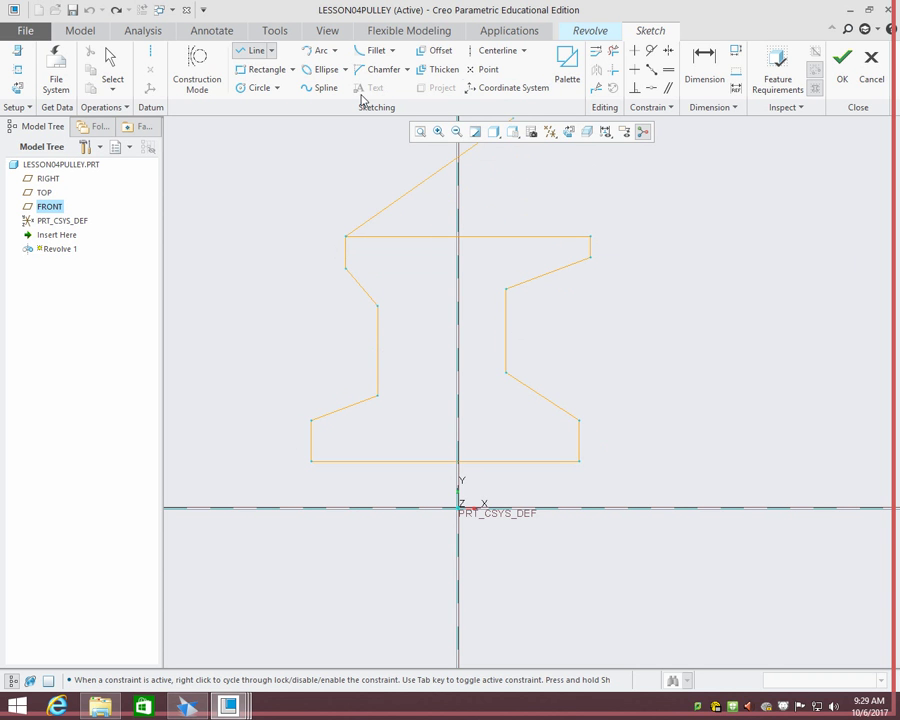
pyautogui.click(114, 68)
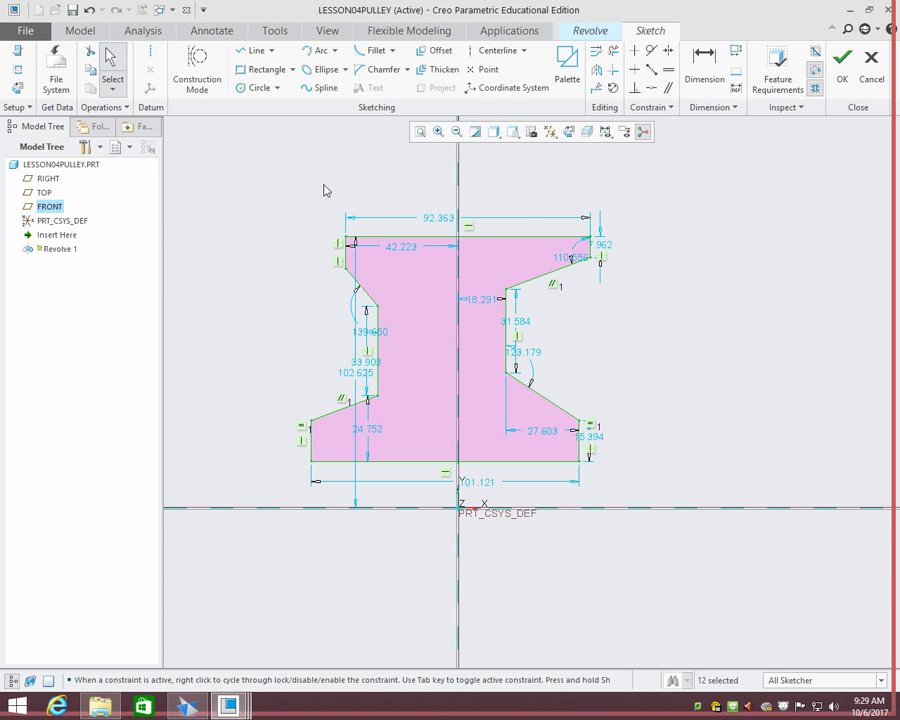
# - Try to set the width of the profile's top edge to 2.43
pyautogui.doubleClick(418, 216)
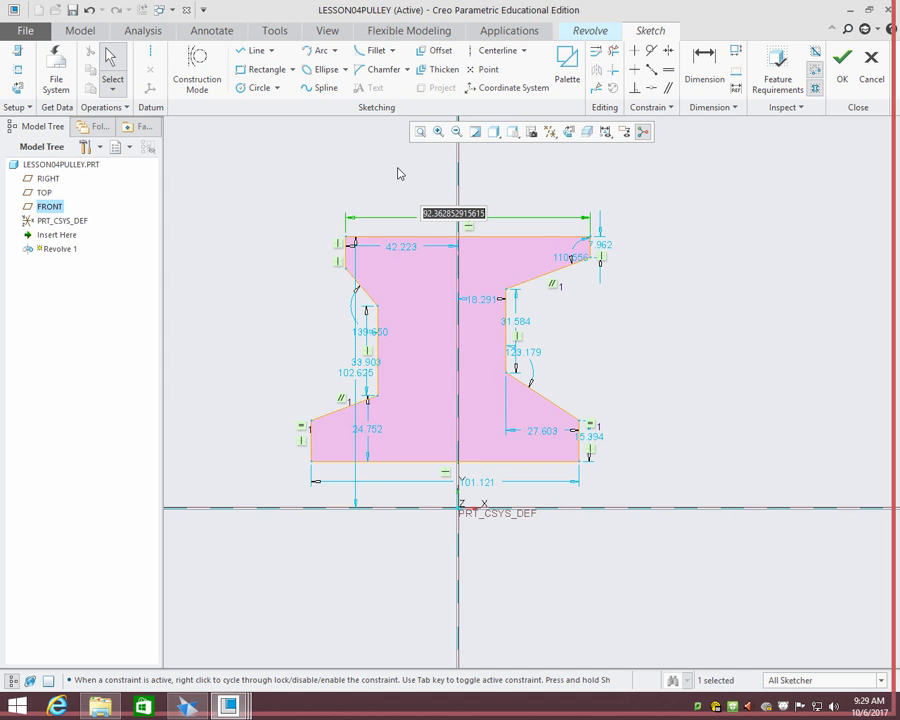
pyautogui.write('2.4')
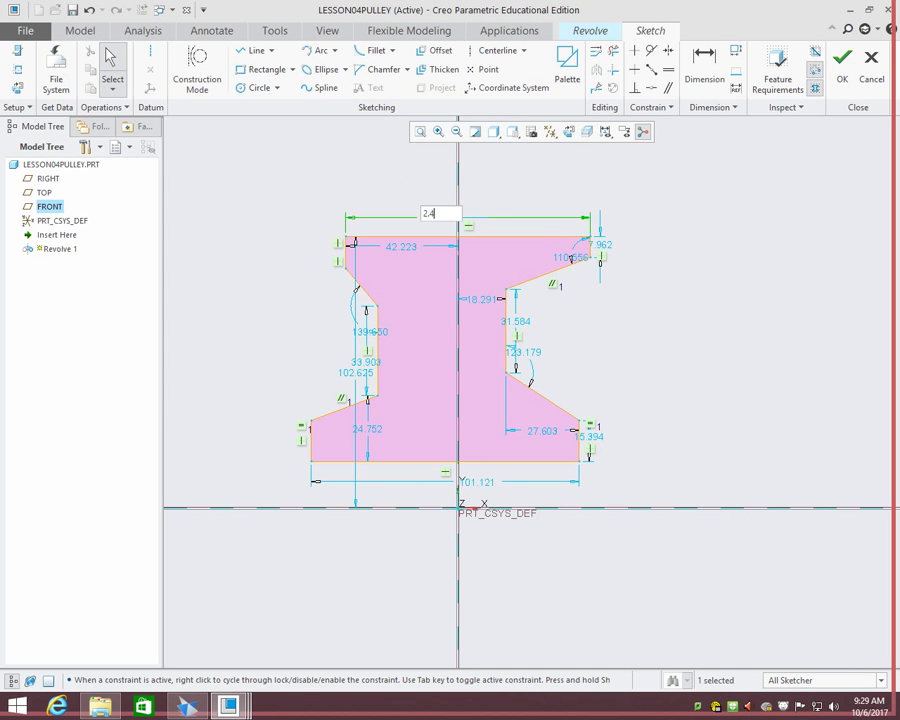
pyautogui.write('3')
pyautogui.press('Return')
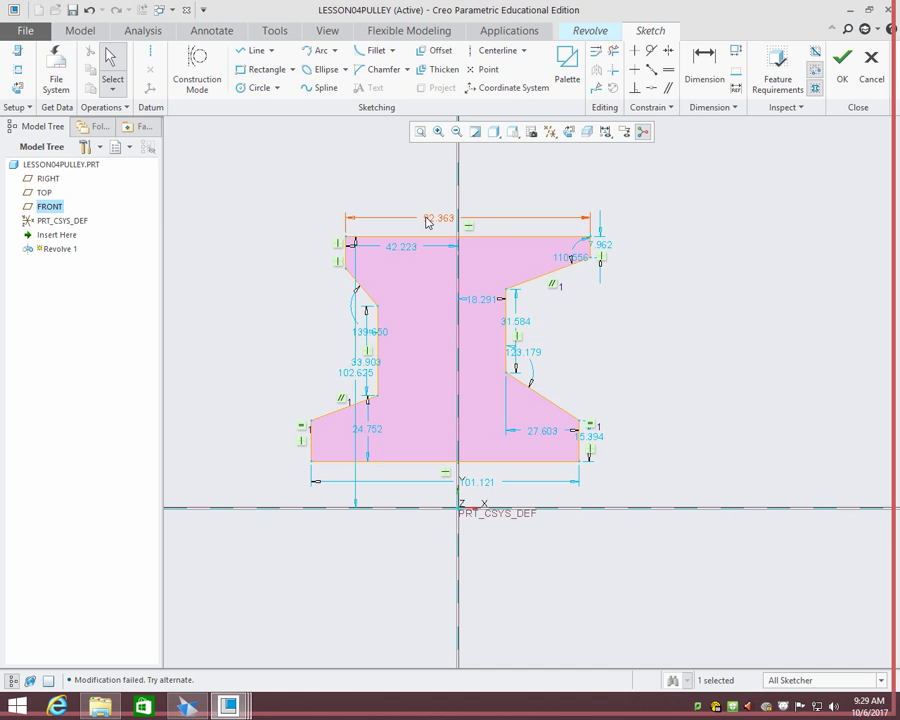
# - Constrain the two vertical groove floors to equal length and the two short upper end edges to equal length
pyautogui.click(658, 72)
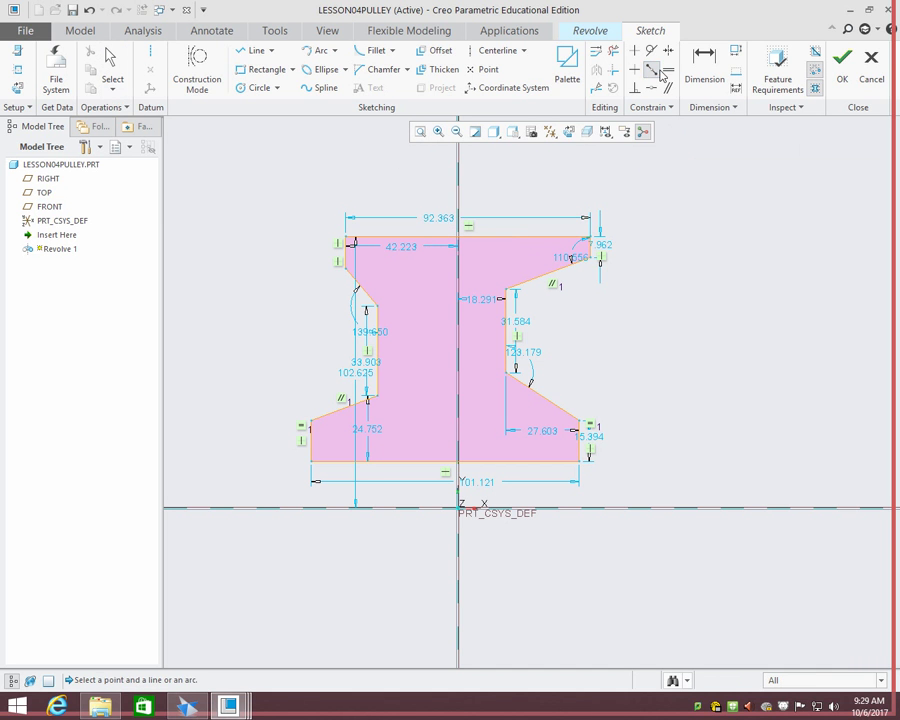
pyautogui.click(668, 69)
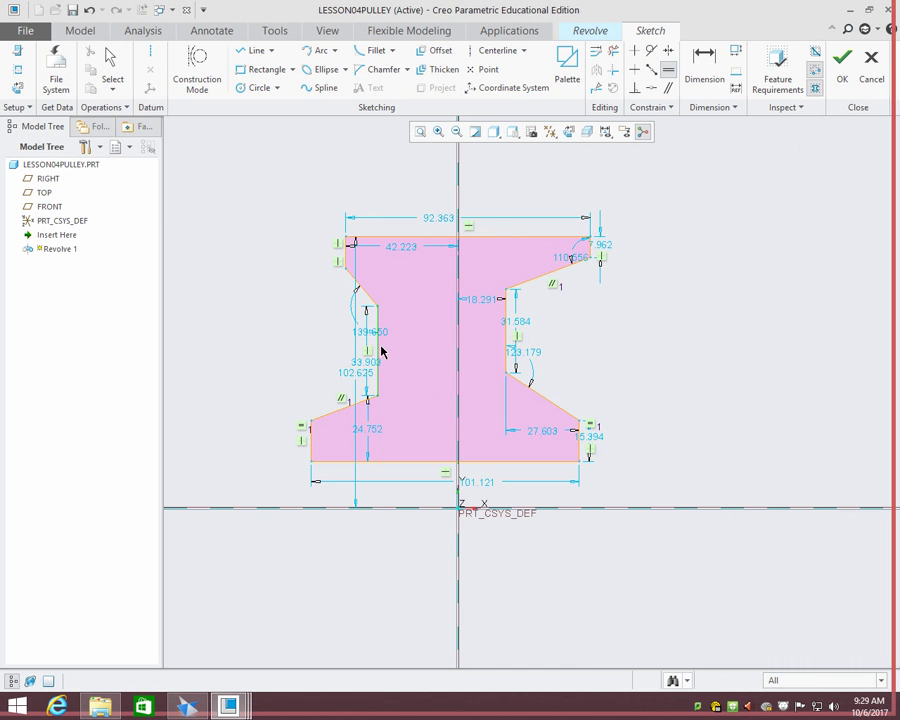
pyautogui.click(507, 338)
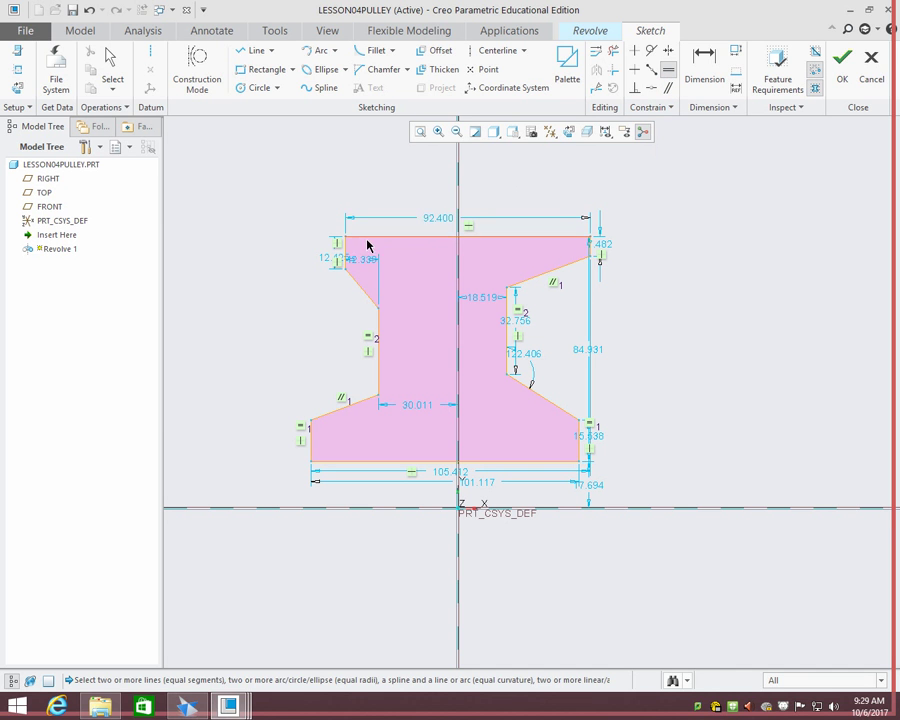
pyautogui.click(591, 253)
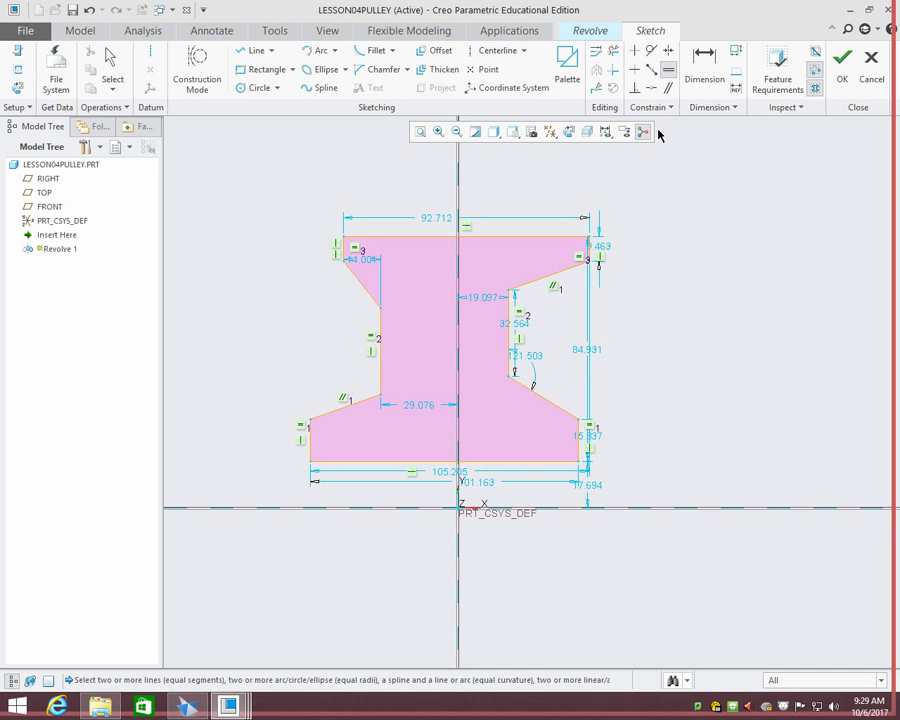
# - Constrain the two upper sloped groove walls to equal length, and likewise the two lower sloped walls
pyautogui.click(366, 293)
pyautogui.click(560, 281)
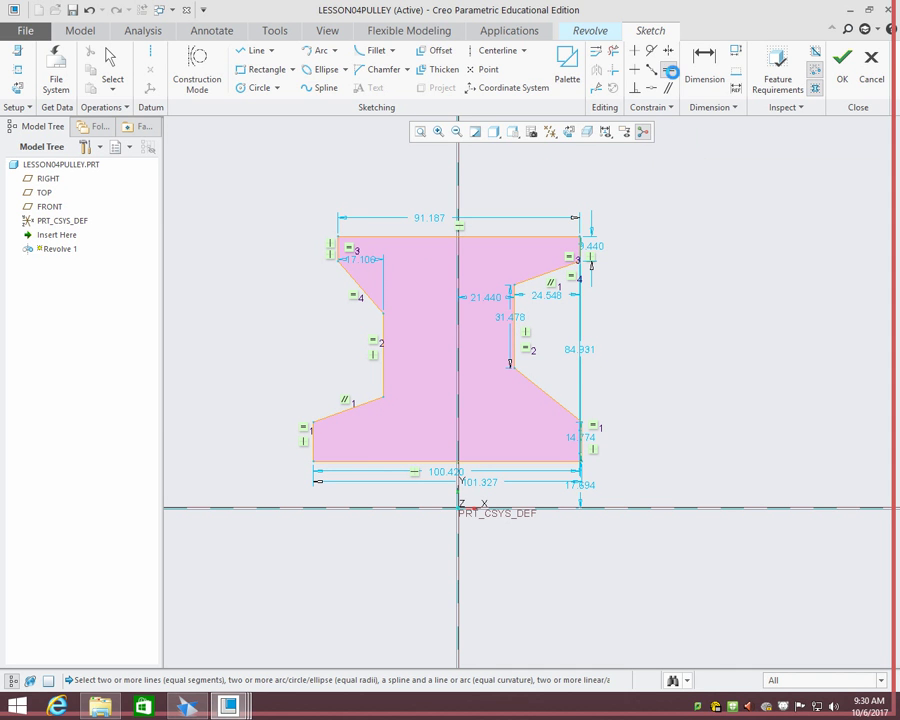
pyautogui.click(372, 404)
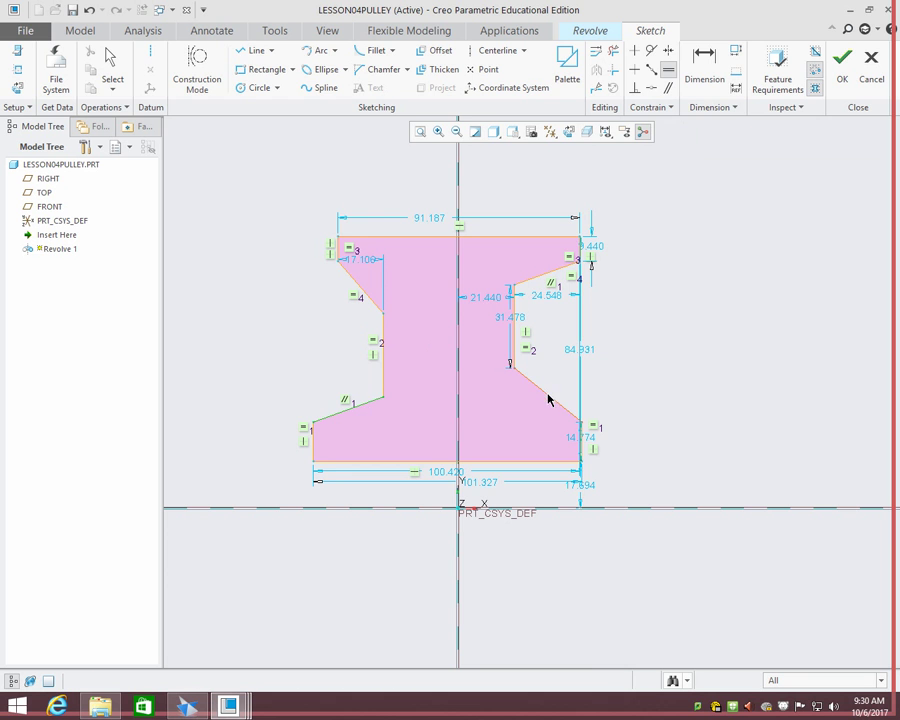
pyautogui.click(549, 397)
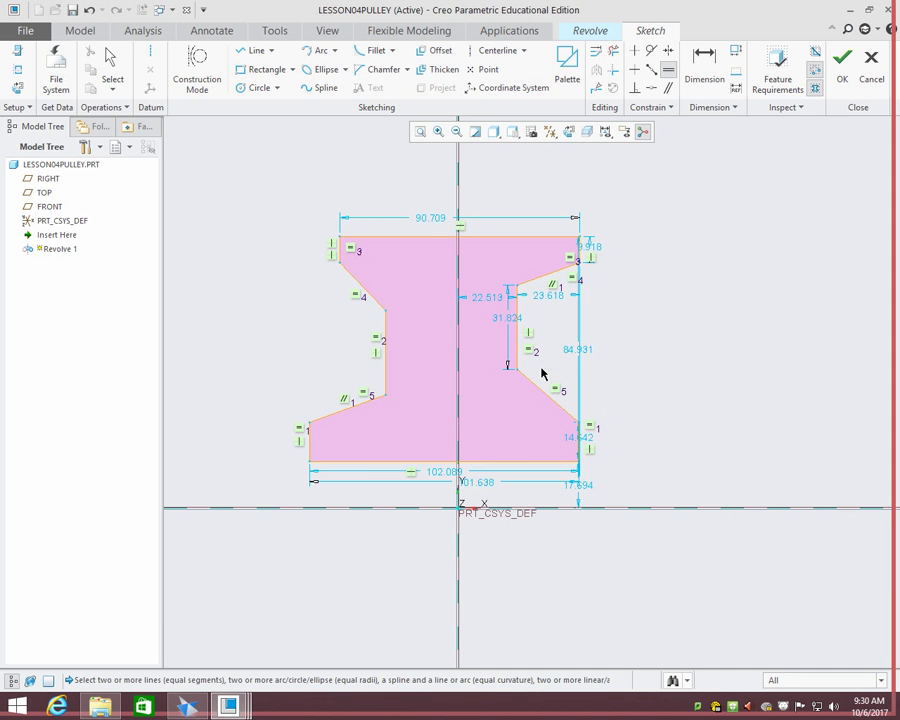
pyautogui.click(112, 62)
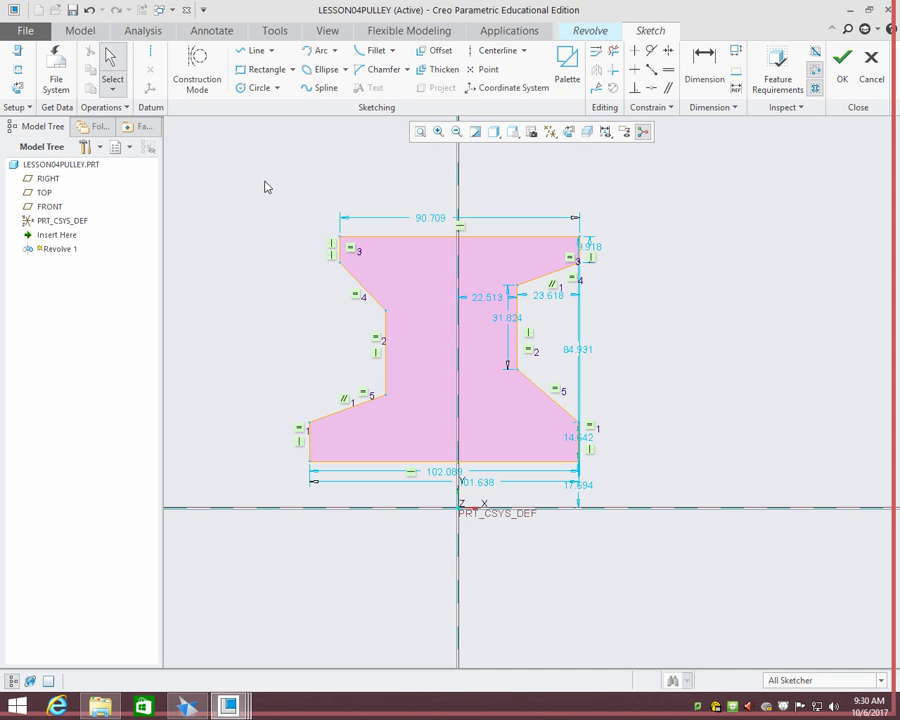
# - Try a width of 1.75 for the profile's top edge, then undo the change
pyautogui.click(436, 220)
pyautogui.doubleClick(436, 220)
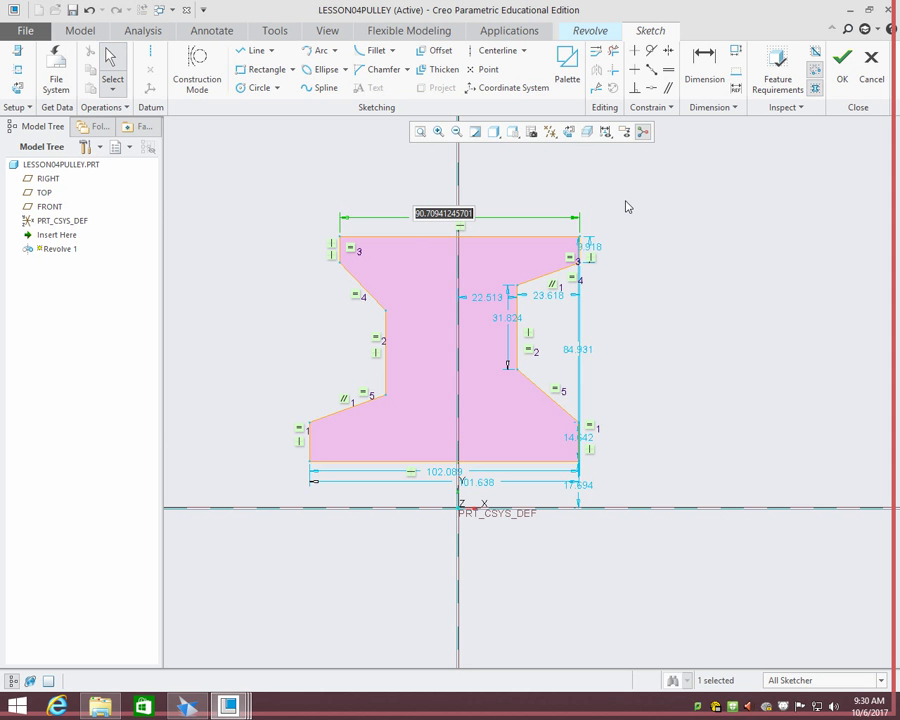
pyautogui.write('1.75')
pyautogui.press('Return')
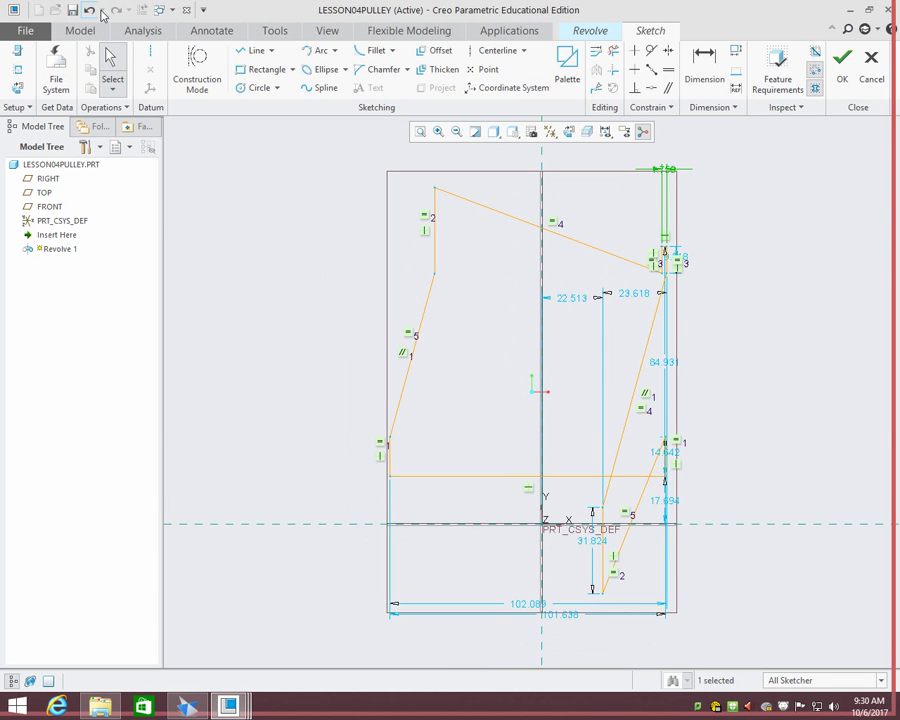
pyautogui.click(89, 10)
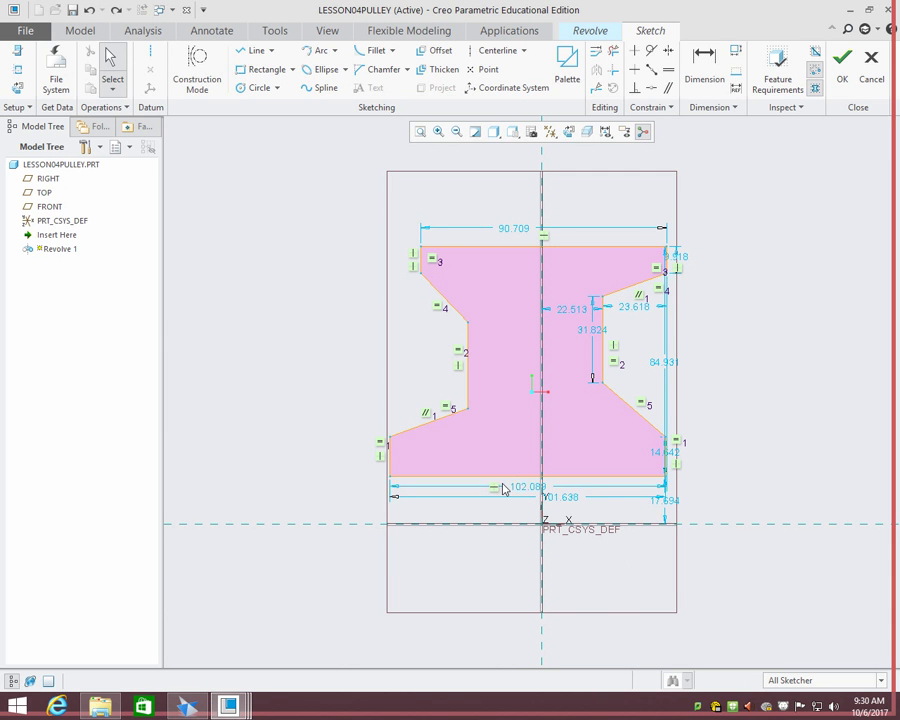
# - Move the two overall width dimensions from below the bottom edge to above the profile
pyautogui.moveTo(511, 110); pyautogui.dragTo(514, 155)
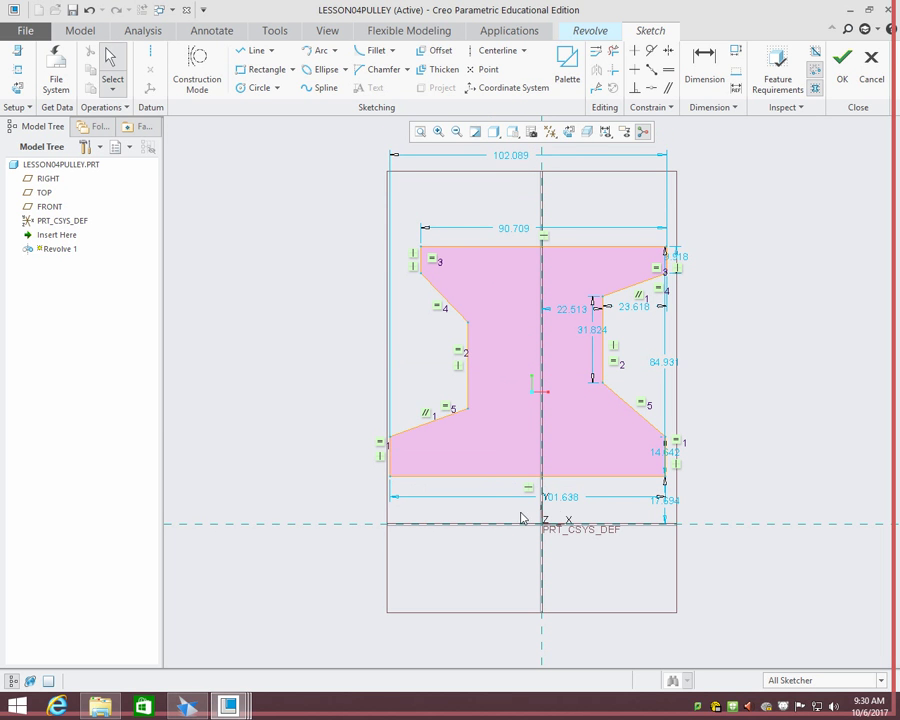
pyautogui.moveTo(522, 237)
pyautogui.mouseDown()
pyautogui.moveTo(518, 188)
pyautogui.moveTo(521, 195)
pyautogui.mouseUp()
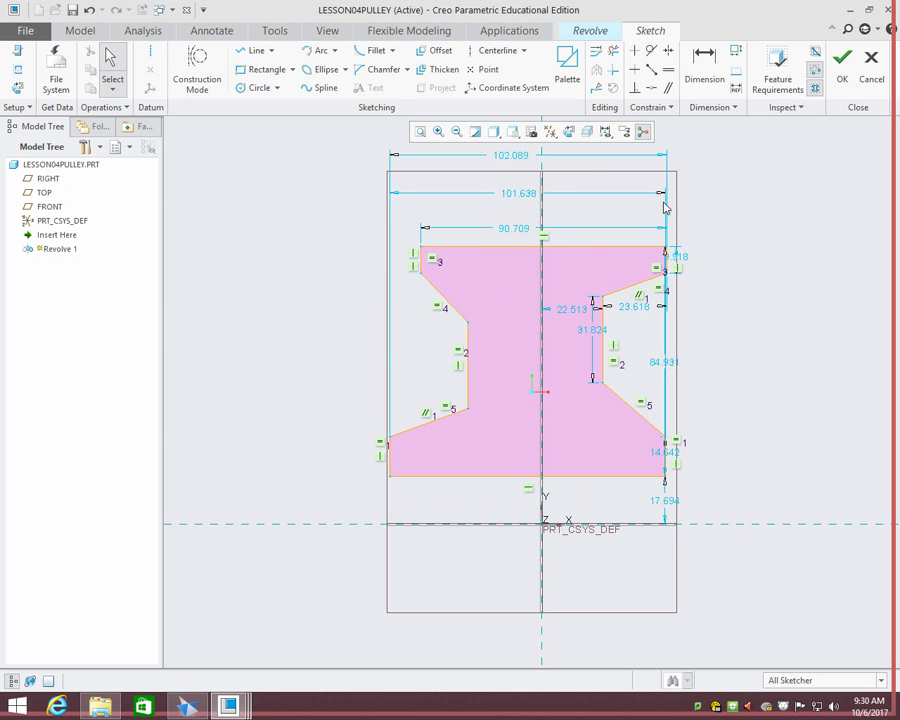
pyautogui.scroll(3, 668, 204)
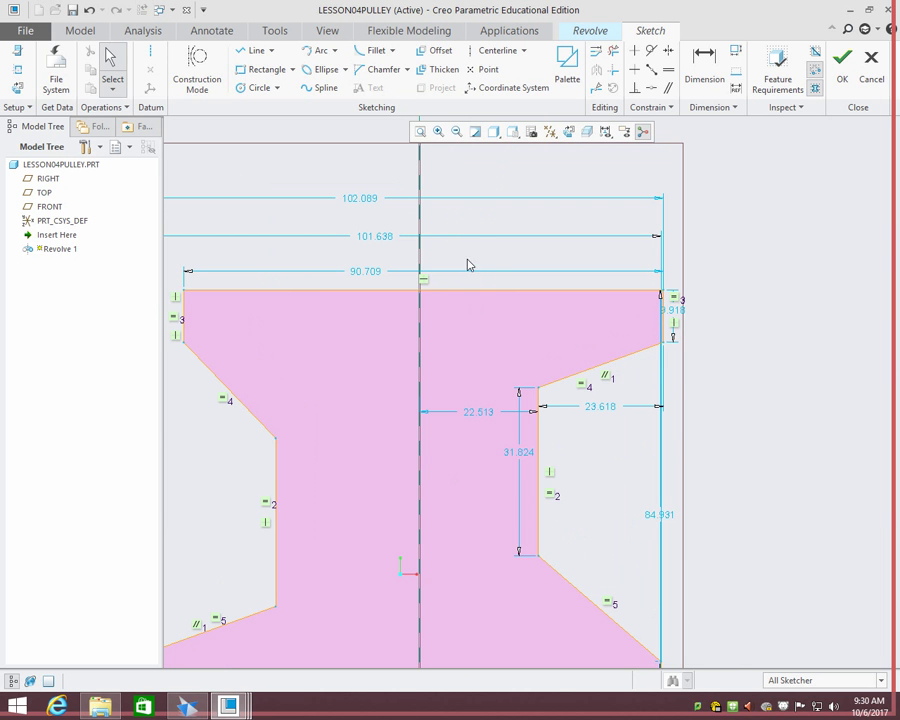
pyautogui.scroll(-3, 480, 253)
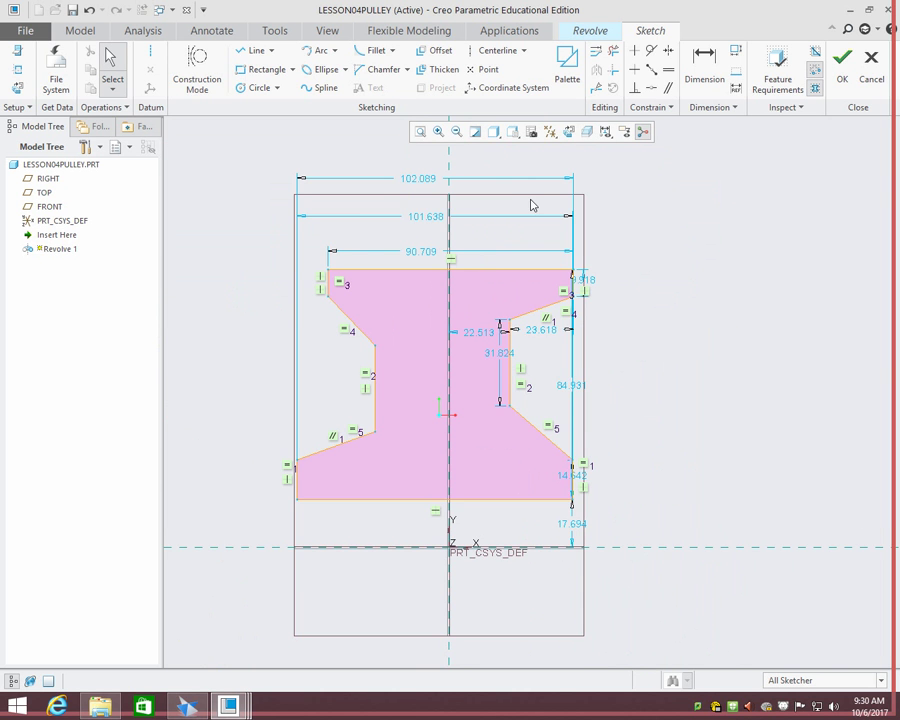
# - Dimension the bottom edge's width between its two end points, placing the dimension above the profile
pyautogui.click(704, 74)
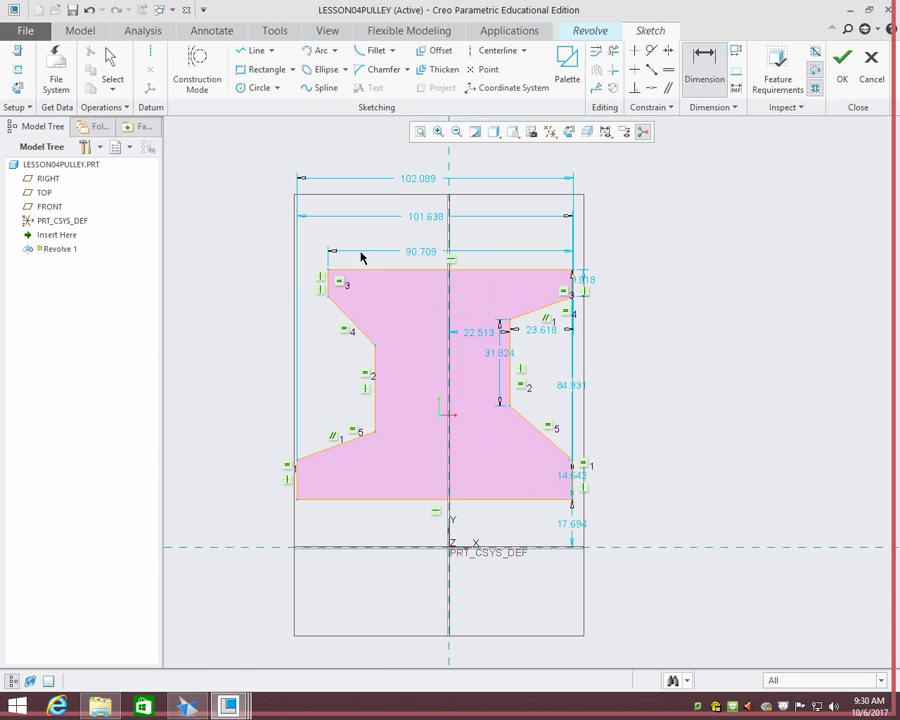
pyautogui.click(295, 499)
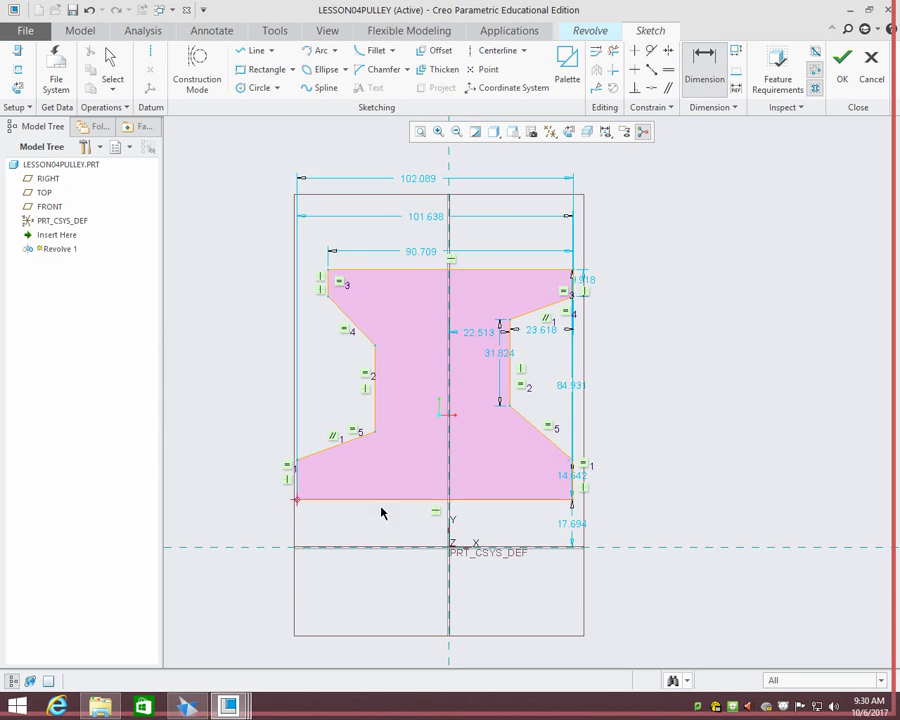
pyautogui.click(573, 500)
pyautogui.middleClick(441, 158)
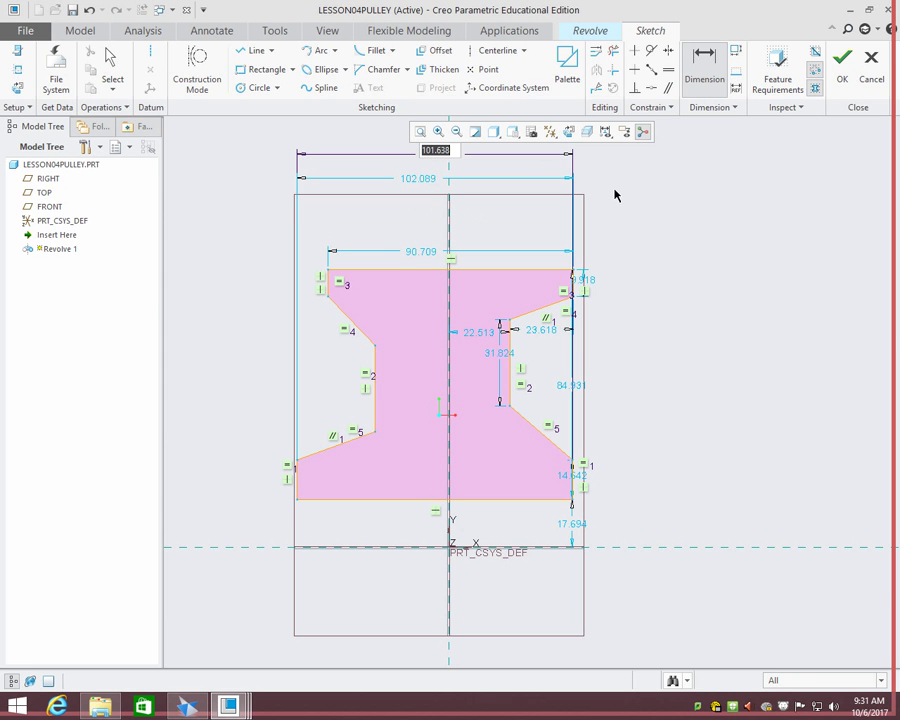
# - Try a width of 2.437 for the bottom edge, then undo the change
pyautogui.write('2.437')
pyautogui.press('Return')
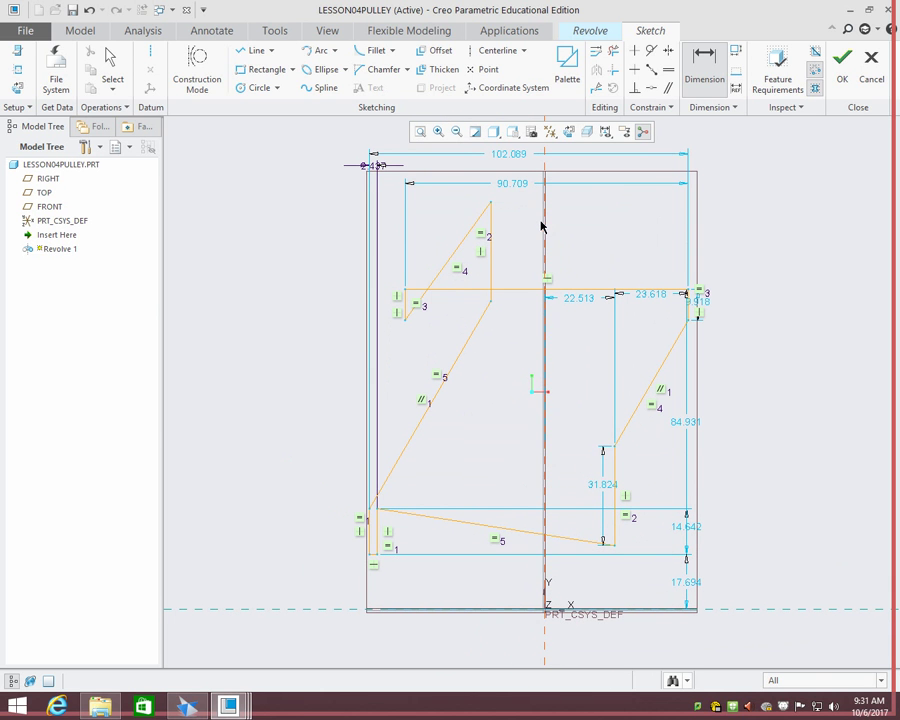
pyautogui.hotkey('ctrl', 'z')
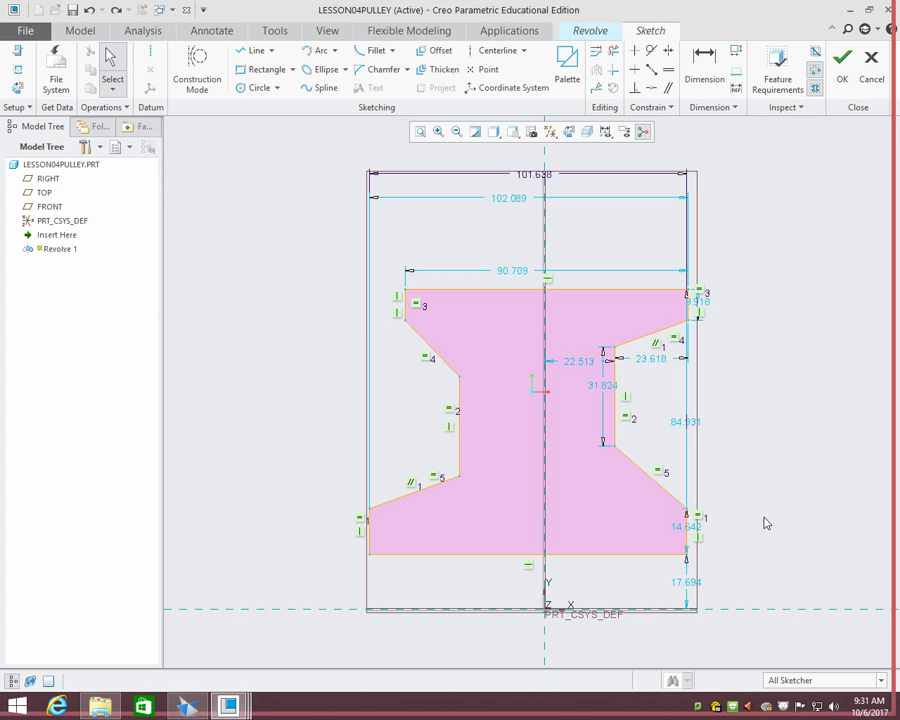
# - Set the bottom edge's distance from the horizontal reference to 1/2 and move that dimension clear of the profile's right side
pyautogui.doubleClick(692, 582)
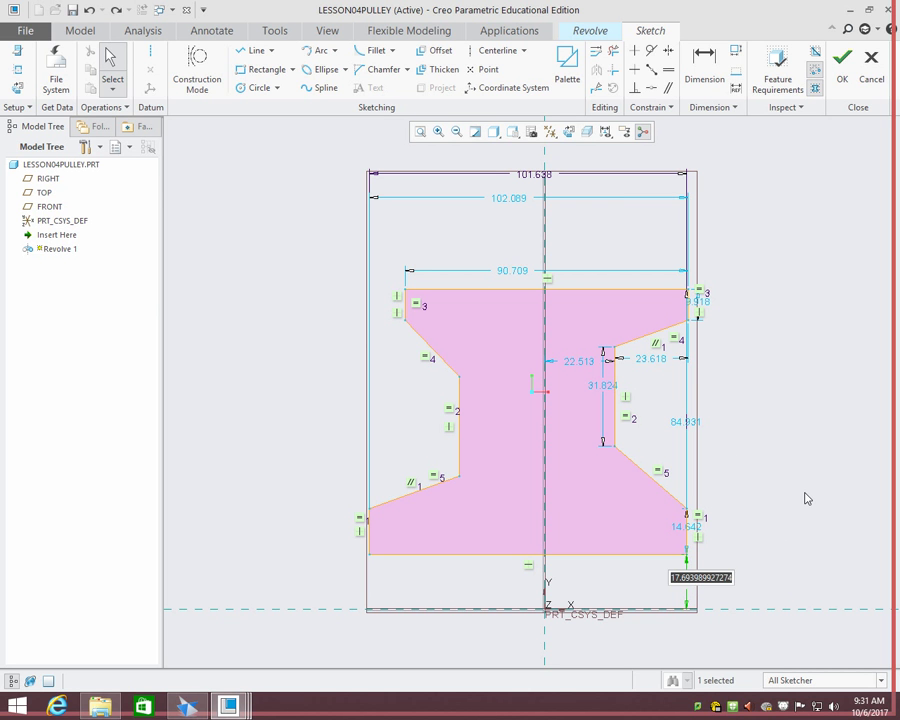
pyautogui.write('1/2')
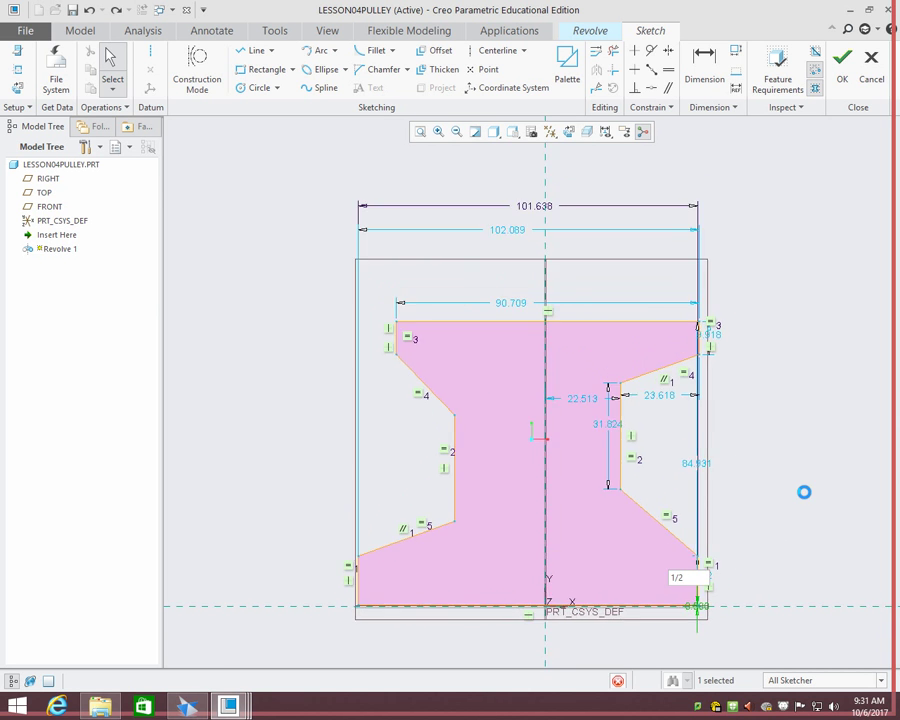
pyautogui.press('Return')
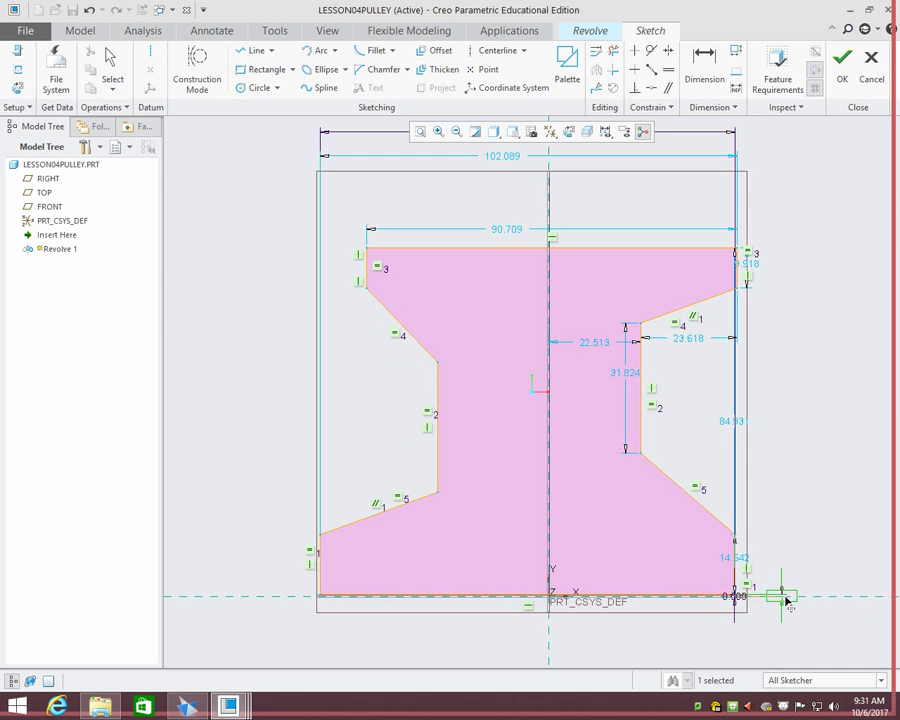
pyautogui.moveTo(735, 597); pyautogui.dragTo(788, 600)
pyautogui.middleClick(788, 600)
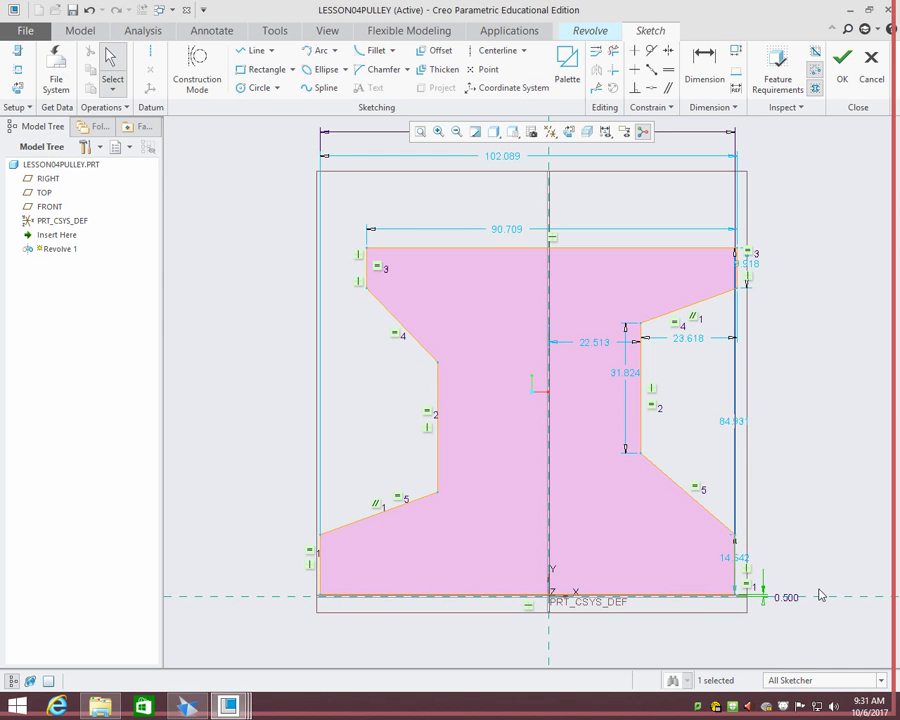
# - Confirm 0.5 for the bottom edge's offset from the horizontal reference and lock that dimension
pyautogui.write('0.5')
pyautogui.press('Return')
pyautogui.click(787, 598)
pyautogui.click(796, 550)
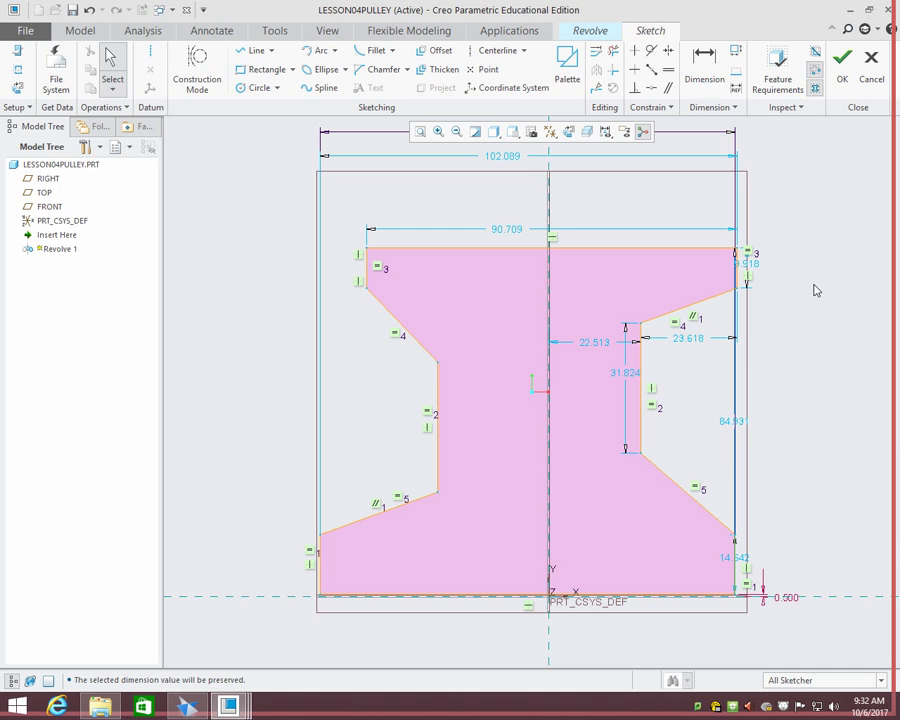
# - Try an angle dimension of 10 between the top edge and the upper-right sloped edge, then undo the value change
pyautogui.click(704, 70)
pyautogui.click(717, 297)
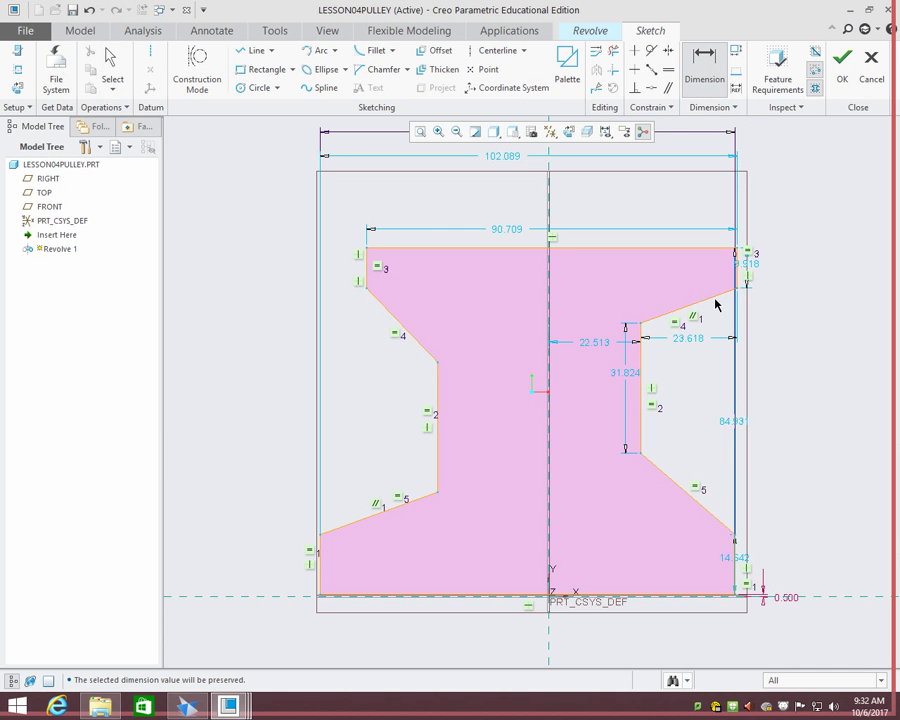
pyautogui.click(713, 249)
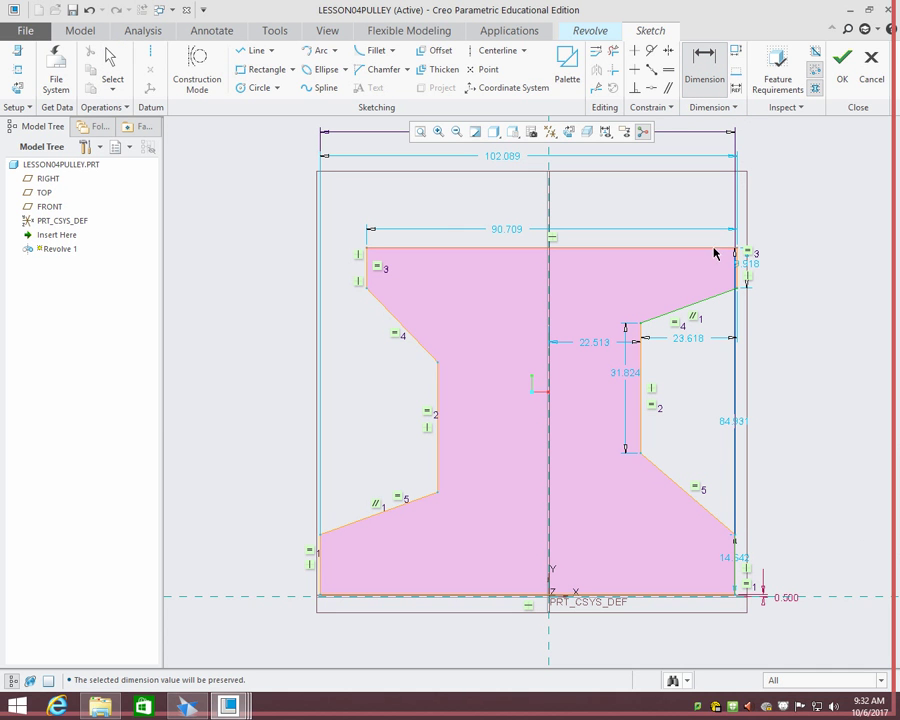
pyautogui.middleClick(833, 249)
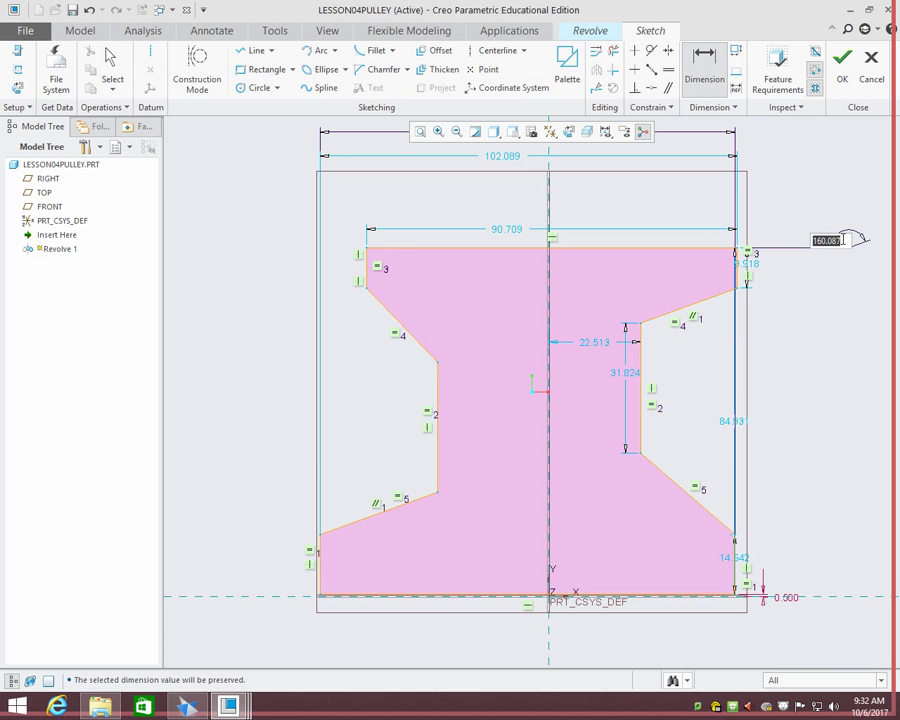
pyautogui.write('10')
pyautogui.press('Return')
pyautogui.hotkey('ctrl', 'z')
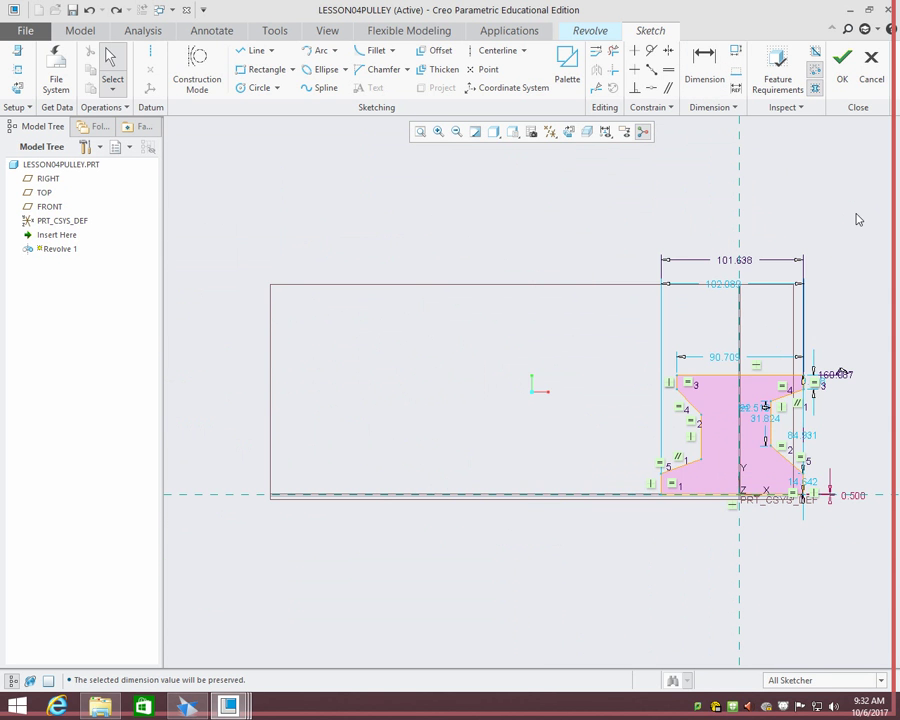
# - Try a second angle dimension between the same two edges, then delete both the conflicting dimension and the original one
pyautogui.scroll(5, 856, 219)
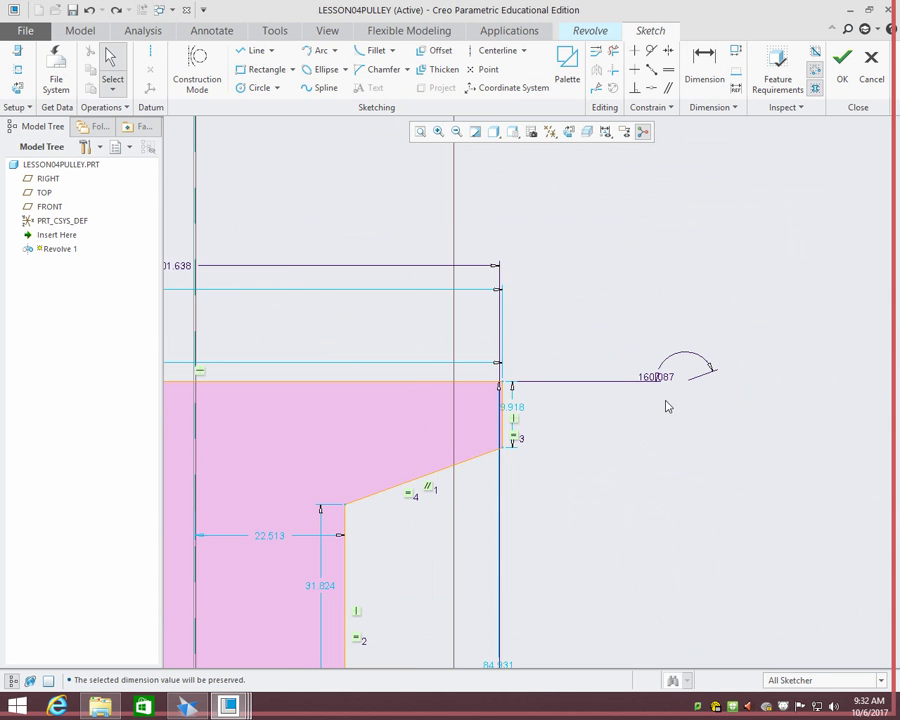
pyautogui.scroll(-4, 655, 372)
pyautogui.click(704, 70)
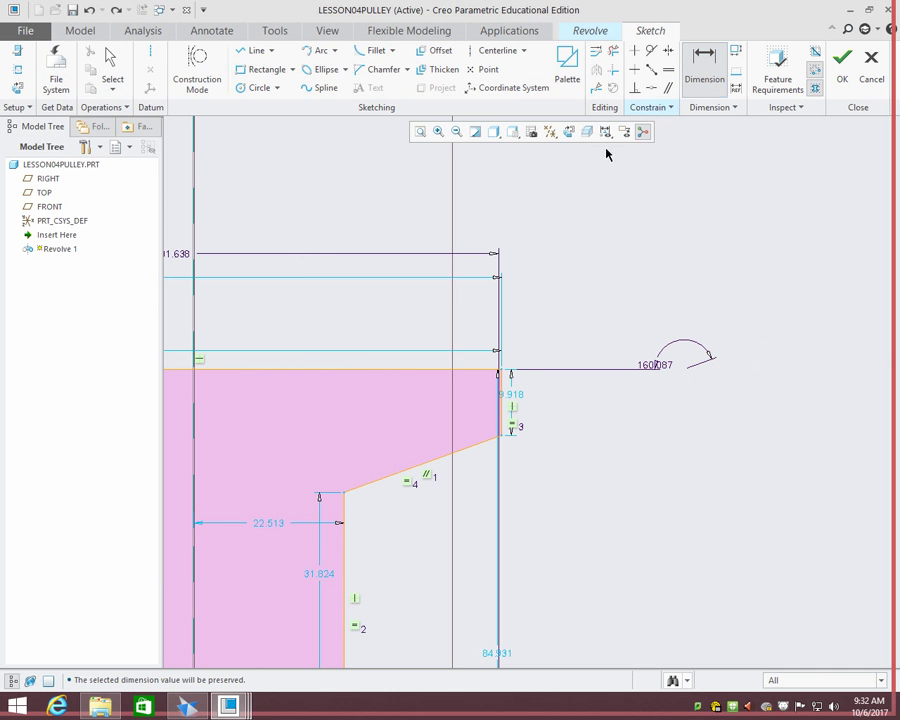
pyautogui.click(447, 456)
pyautogui.click(474, 370)
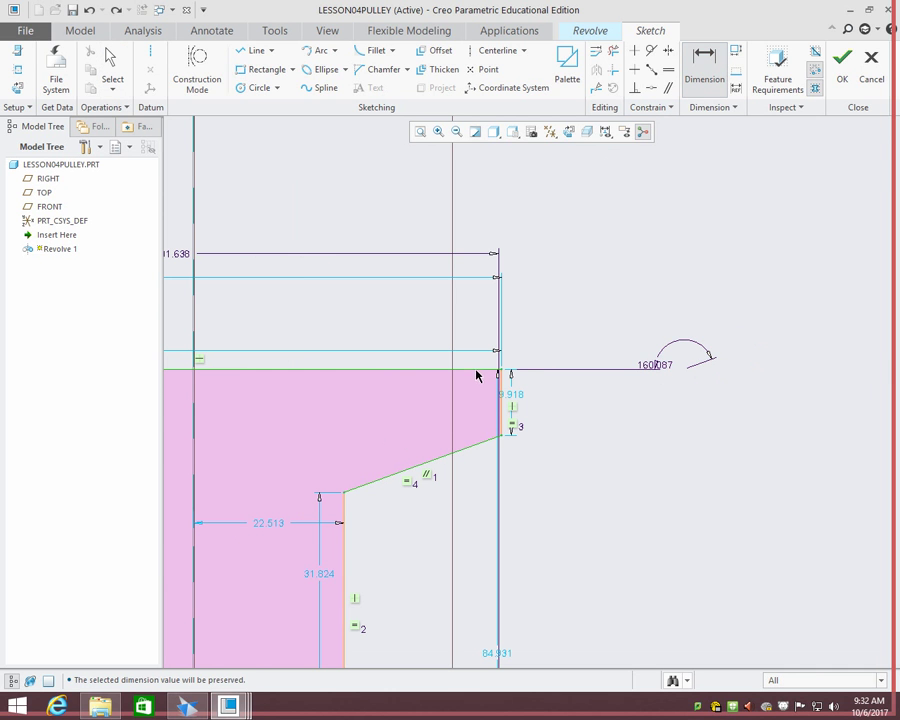
pyautogui.middleClick(641, 397)
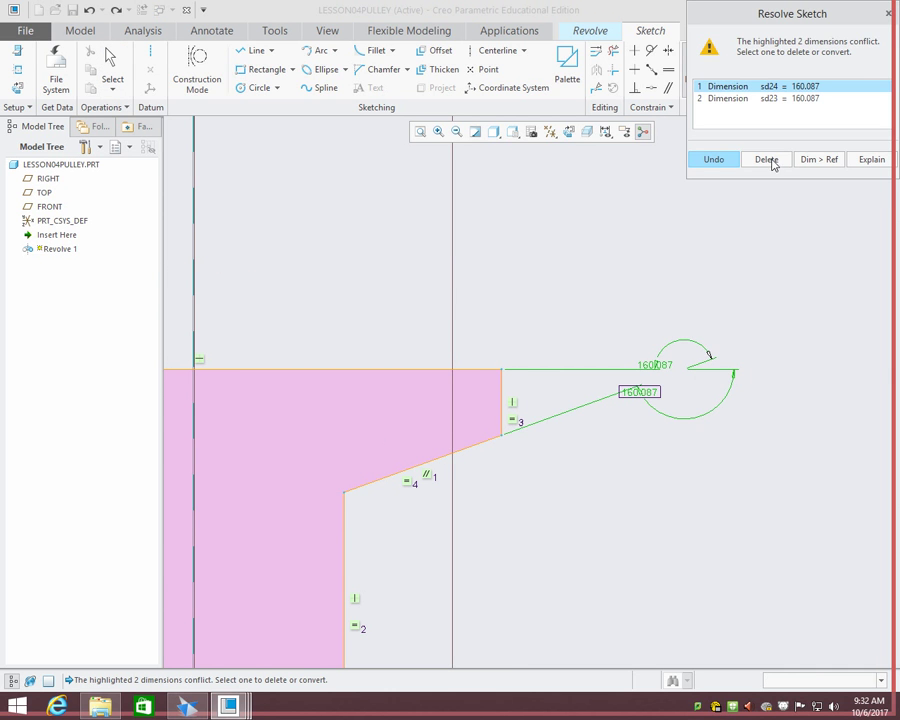
pyautogui.click(772, 165)
pyautogui.middleClick(659, 364)
pyautogui.click(658, 365)
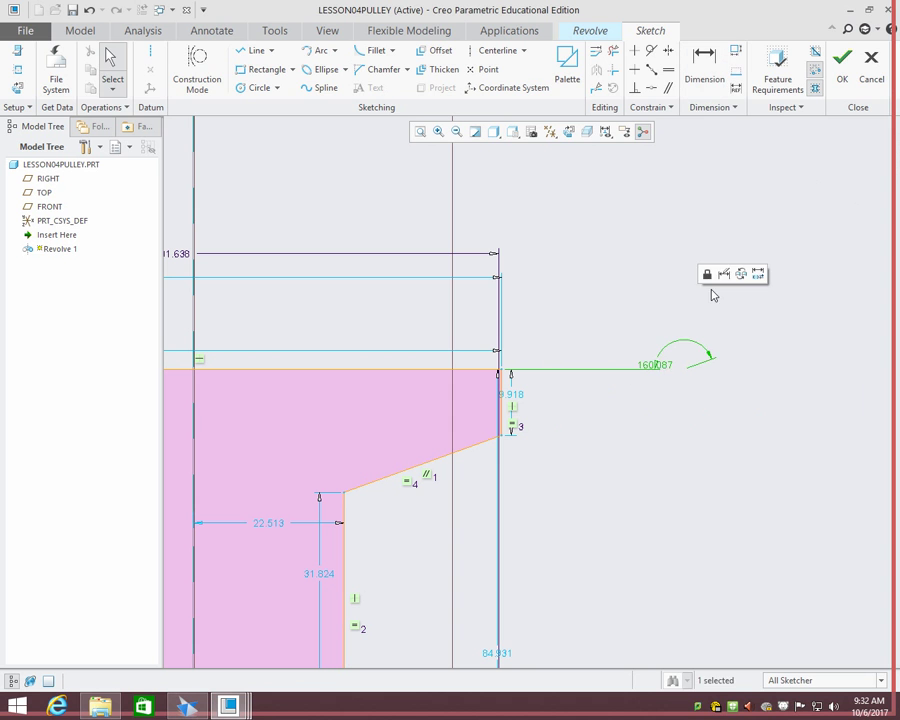
pyautogui.press('Delete')
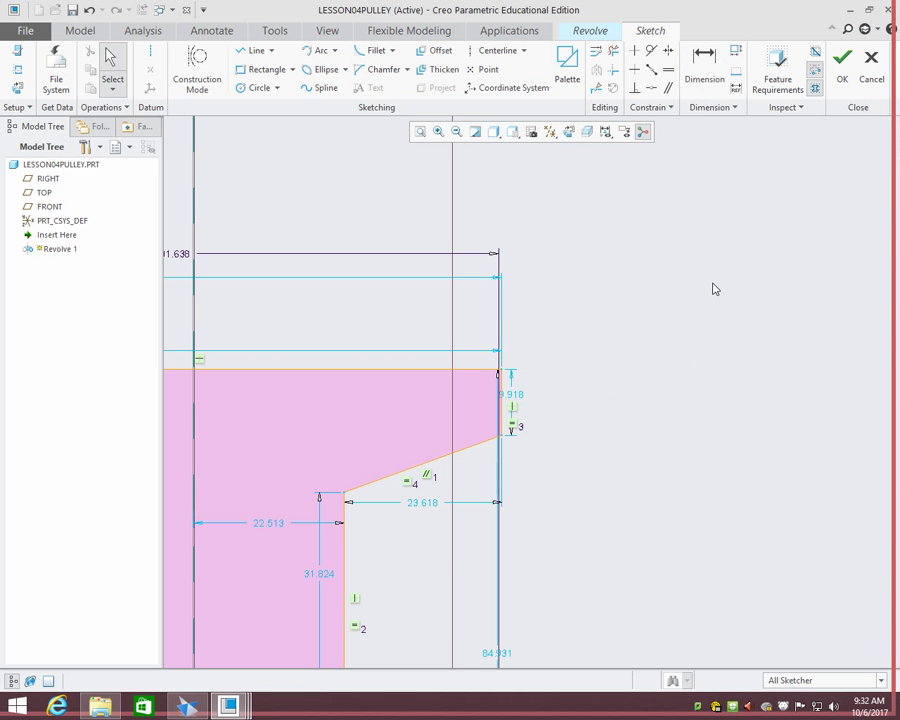
# - Dimension the acute angle between the top edge and the upper-right sloped edge and set it to 18 degrees
pyautogui.click(704, 72)
pyautogui.click(432, 370)
pyautogui.click(450, 455)
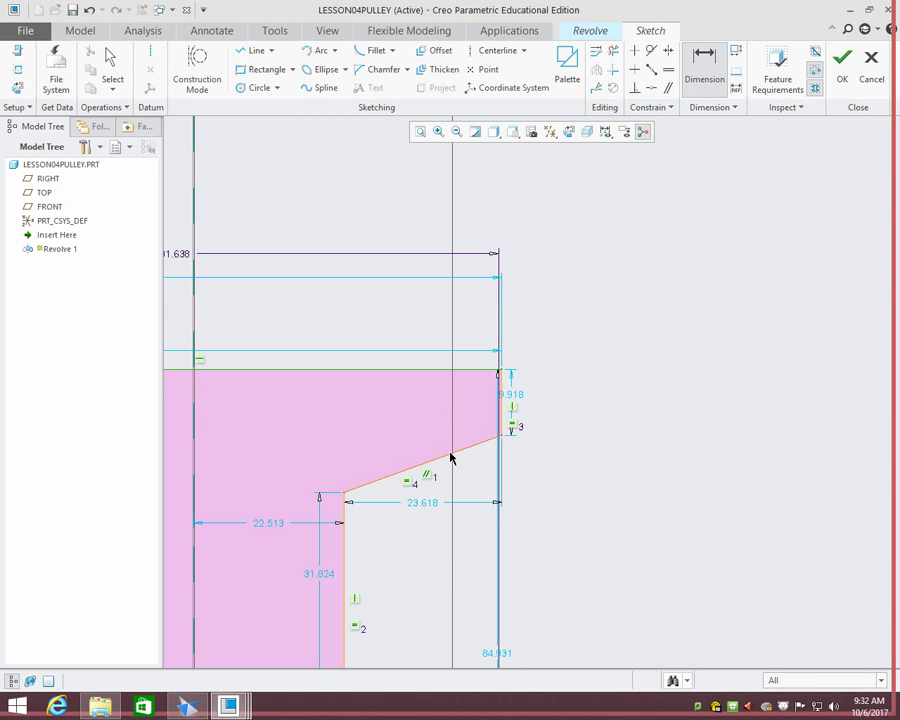
pyautogui.middleClick(560, 400)
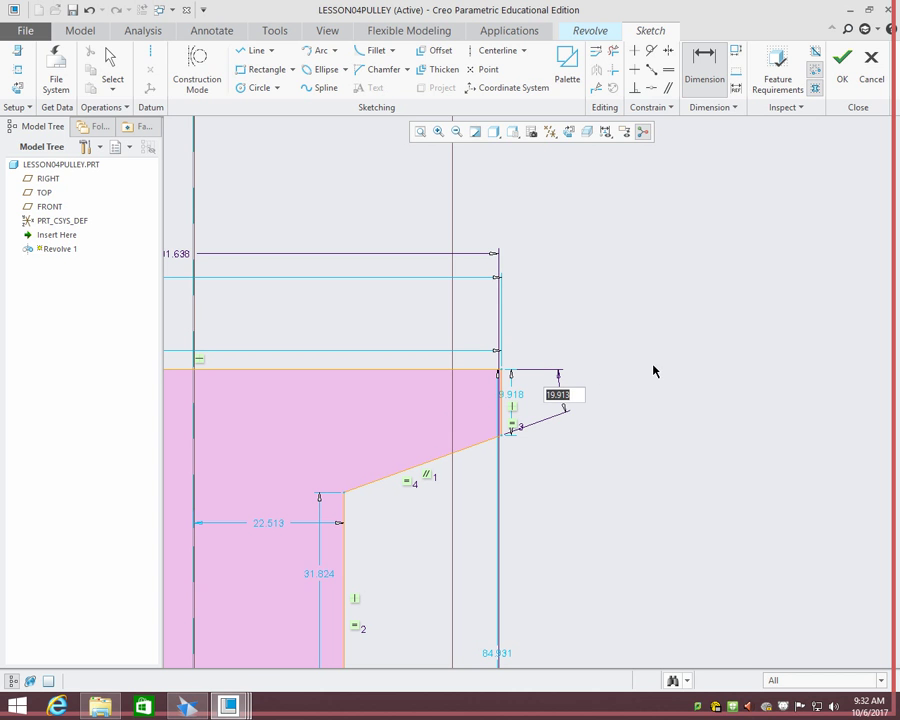
pyautogui.write('18')
pyautogui.press('Return')
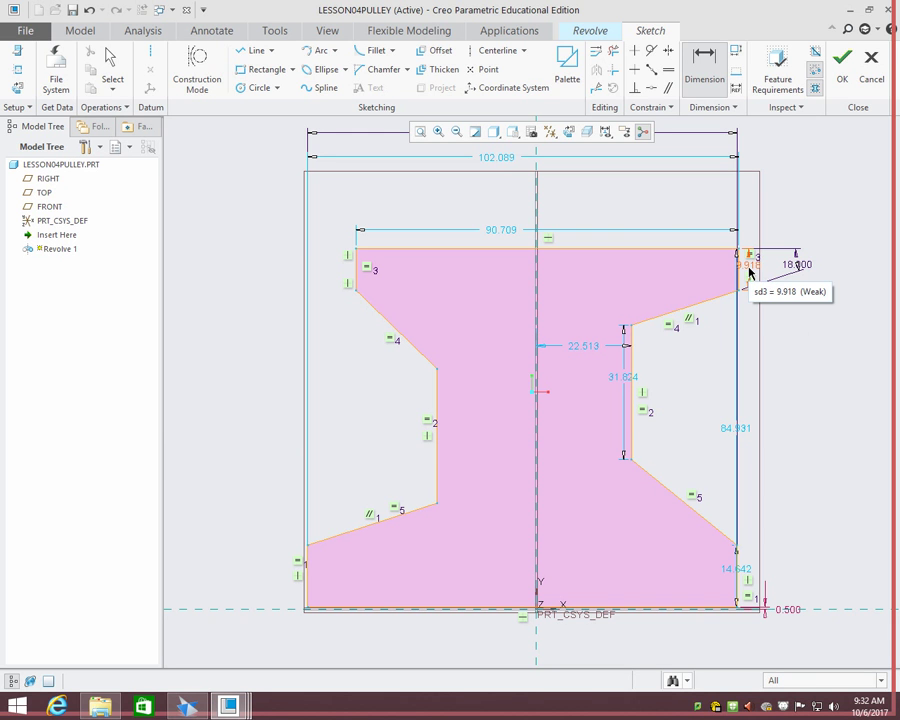
pyautogui.middleClick(800, 240)
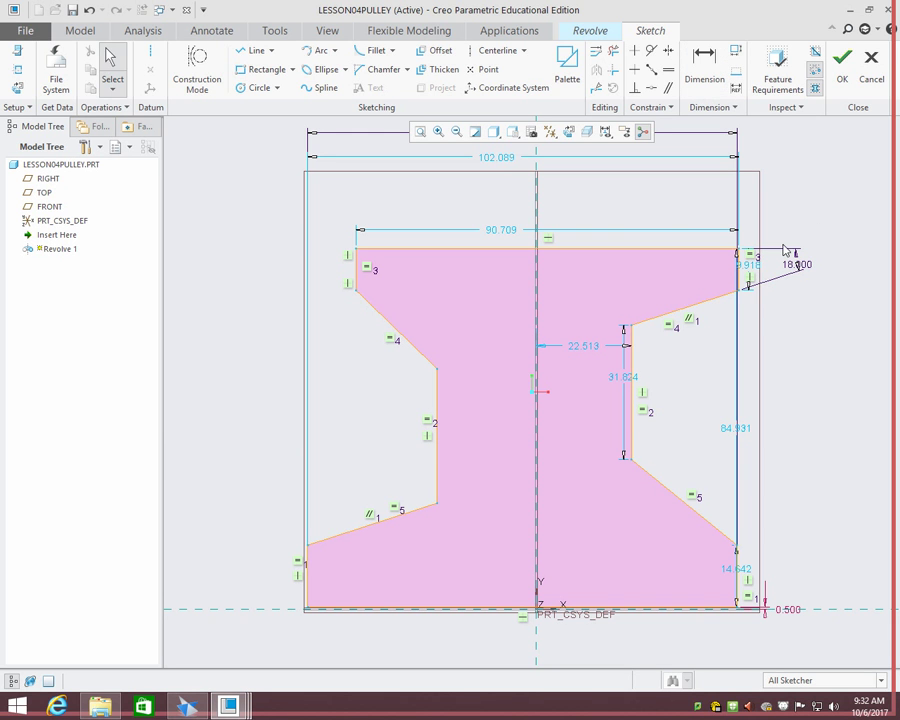
# - Move the upper-right vertical edge's height dimension outward, and dimension the height between that edge's end points as 0.125
pyautogui.moveTo(750, 265); pyautogui.dragTo(842, 274)
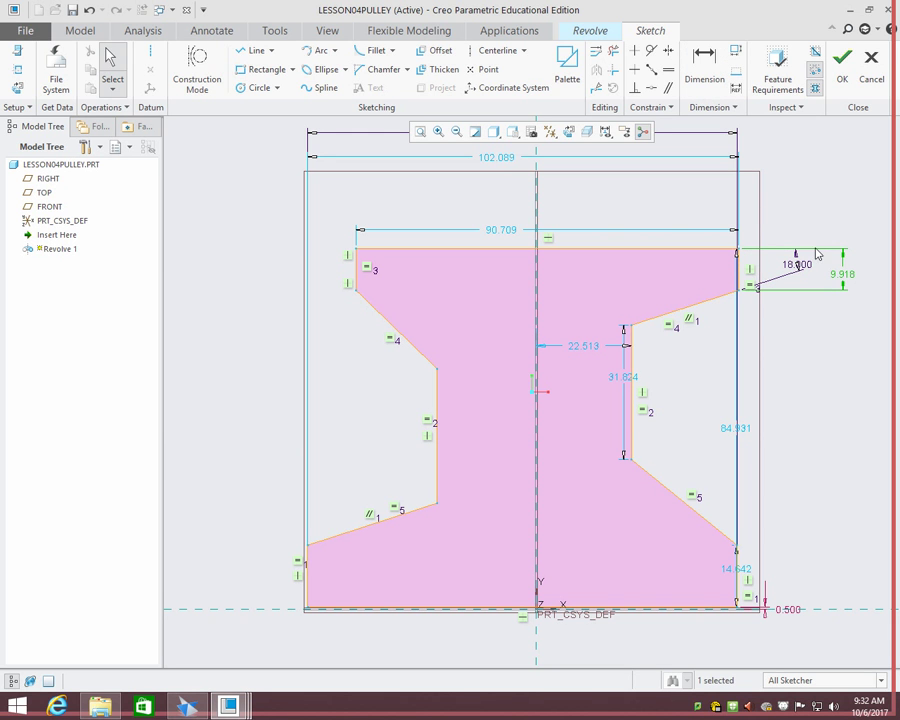
pyautogui.click(704, 62)
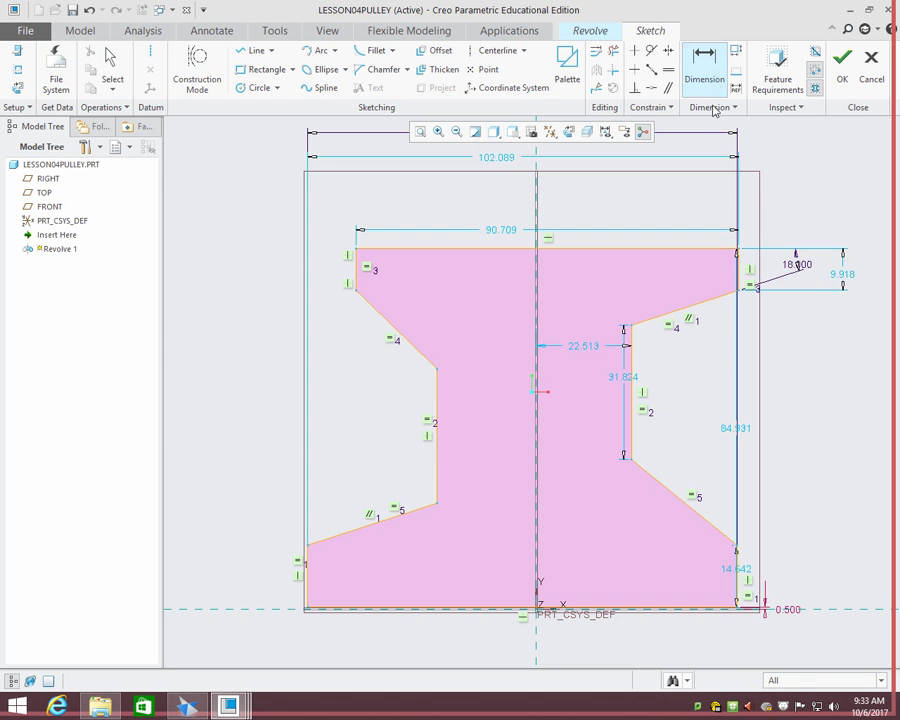
pyautogui.click(740, 291)
pyautogui.click(739, 251)
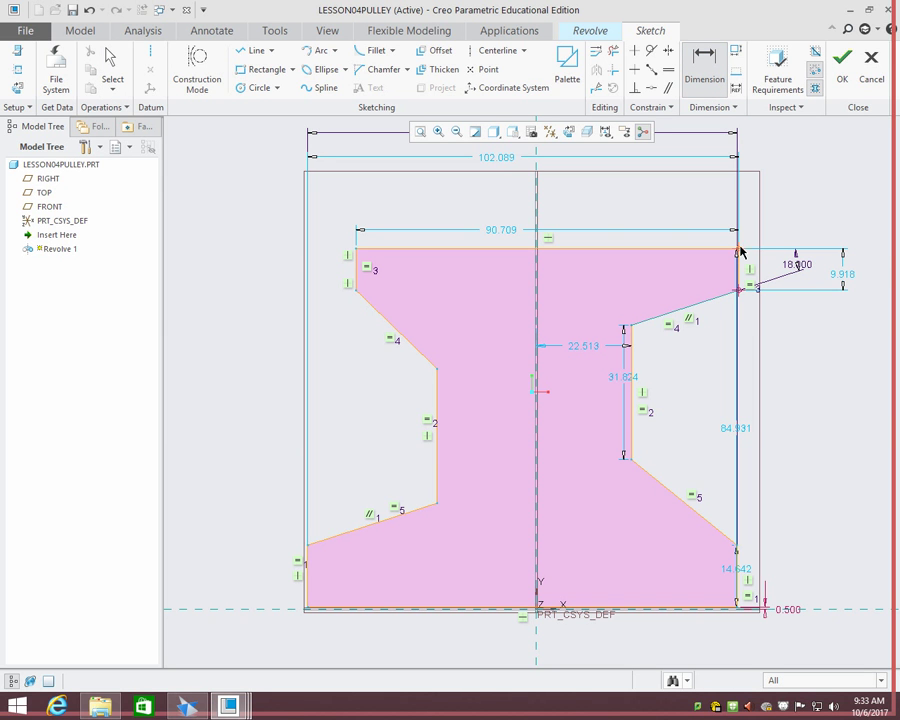
pyautogui.middleClick(858, 276)
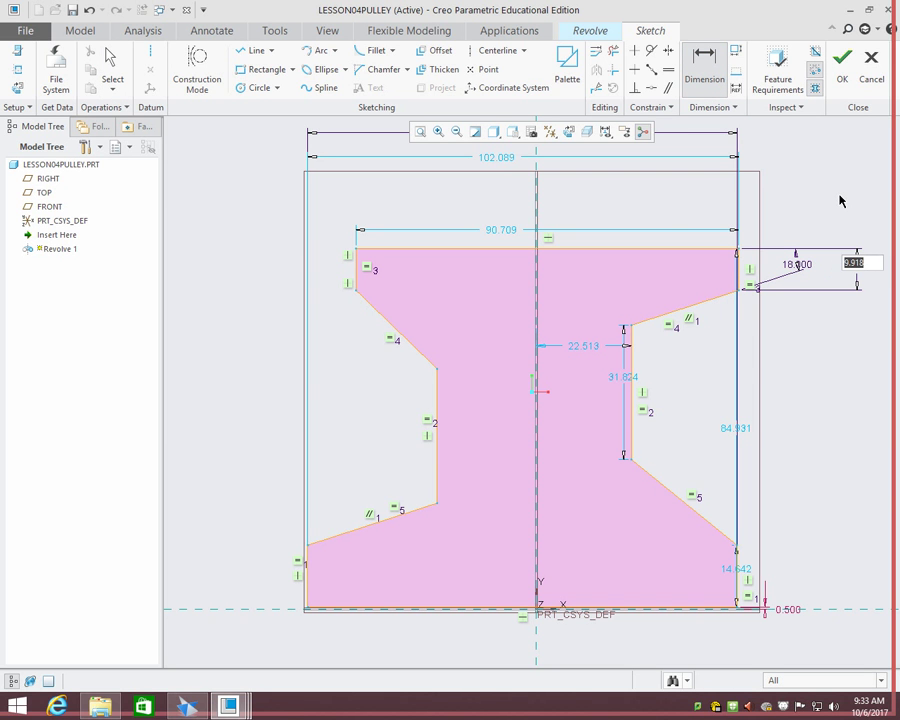
pyautogui.write('0.25')
pyautogui.press('Return')
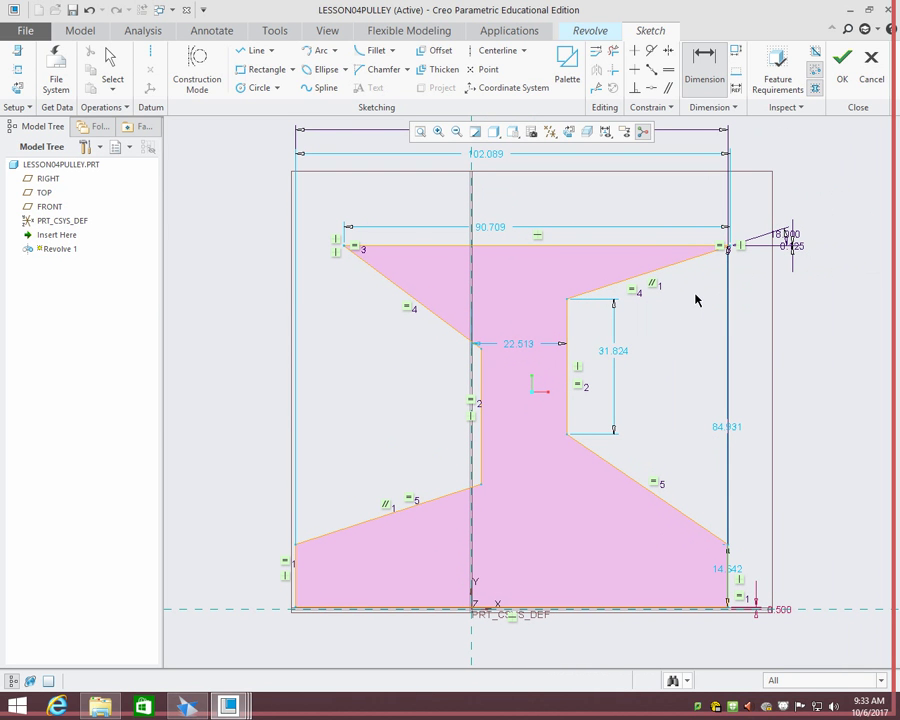
# - Dimension the horizontal web width between the upper end points of the two inner vertical edges, placing it above the profile
pyautogui.click(481, 348)
pyautogui.click(566, 298)
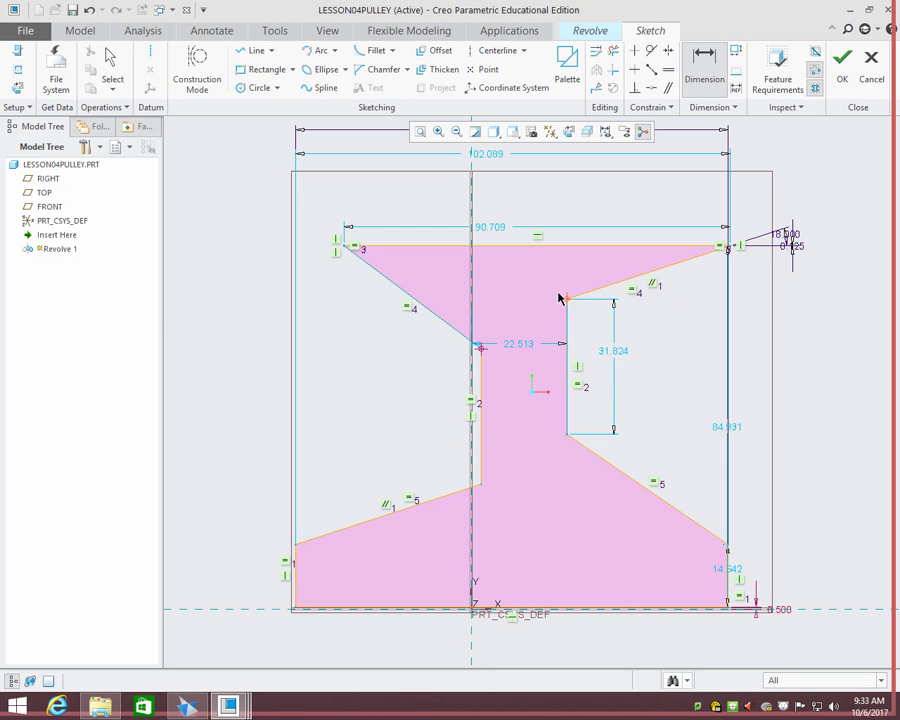
pyautogui.middleClick(524, 210)
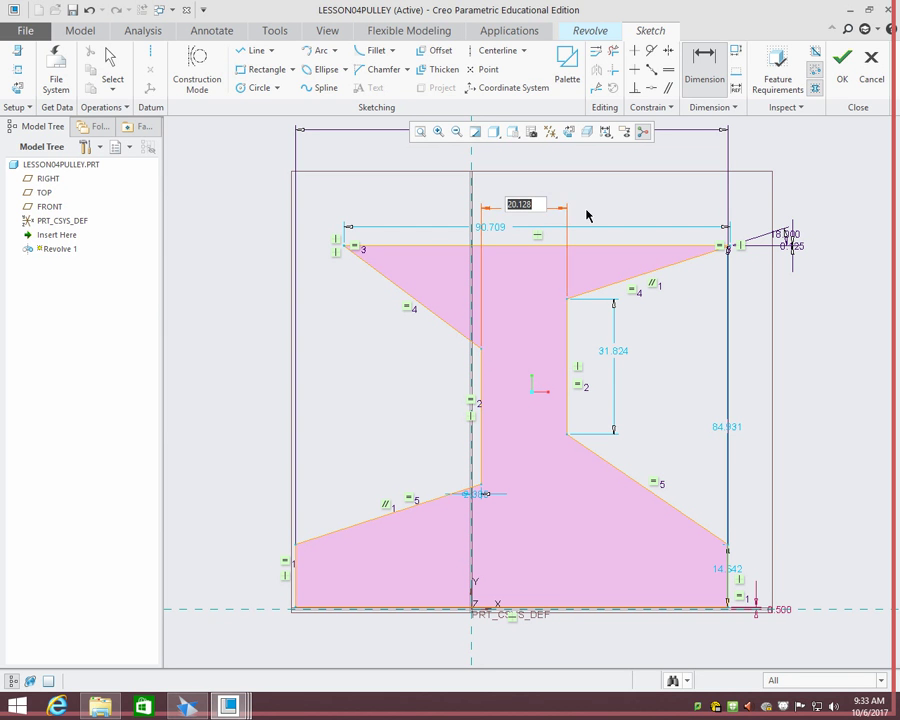
pyautogui.press('BackSpace')
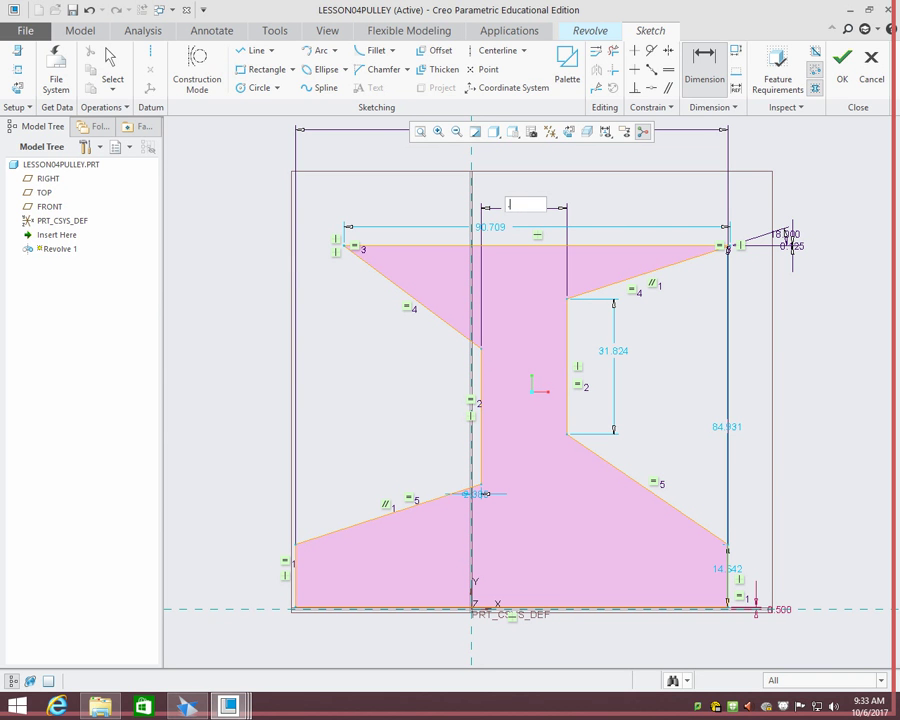
pyautogui.press('Return')
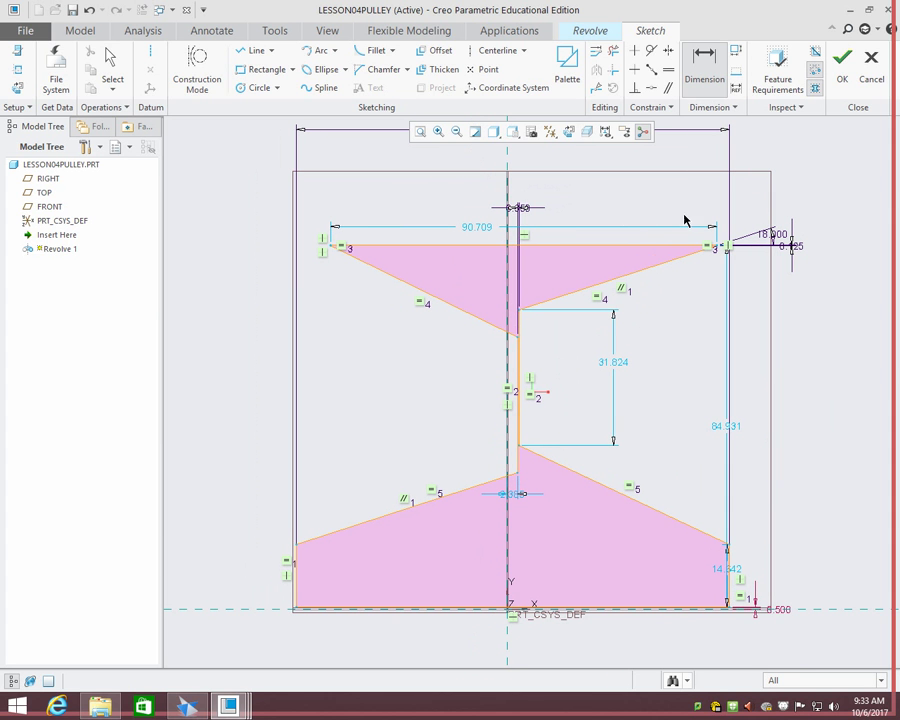
pyautogui.middleClick(550, 201)
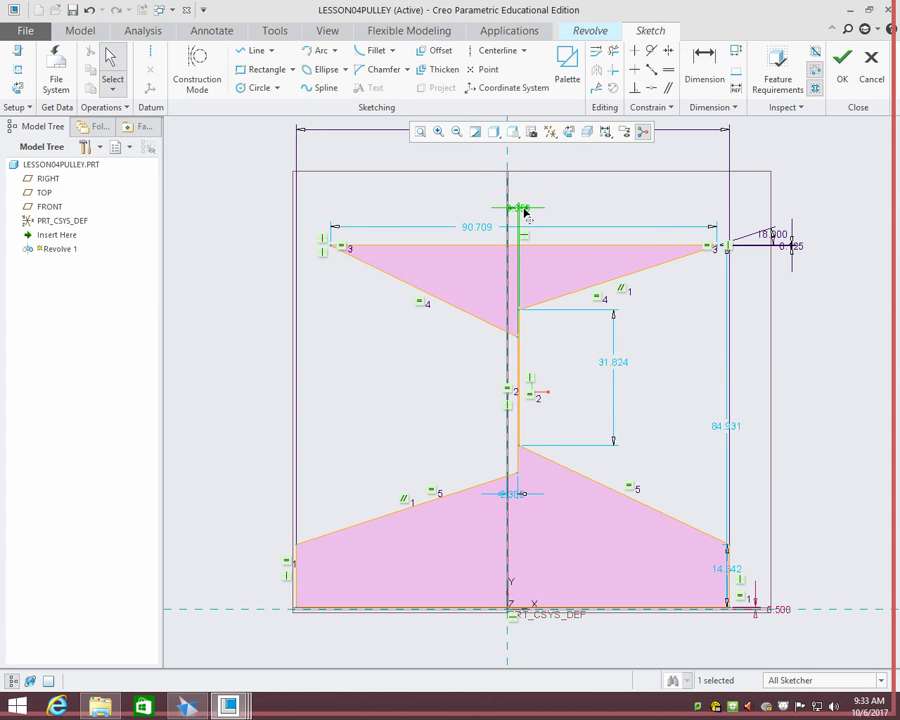
# - Set the web width between the two inner vertical edges to .375
pyautogui.scroll(-5, 510, 230)
pyautogui.moveTo(510, 230); pyautogui.dragTo(492, 302, button='middle')
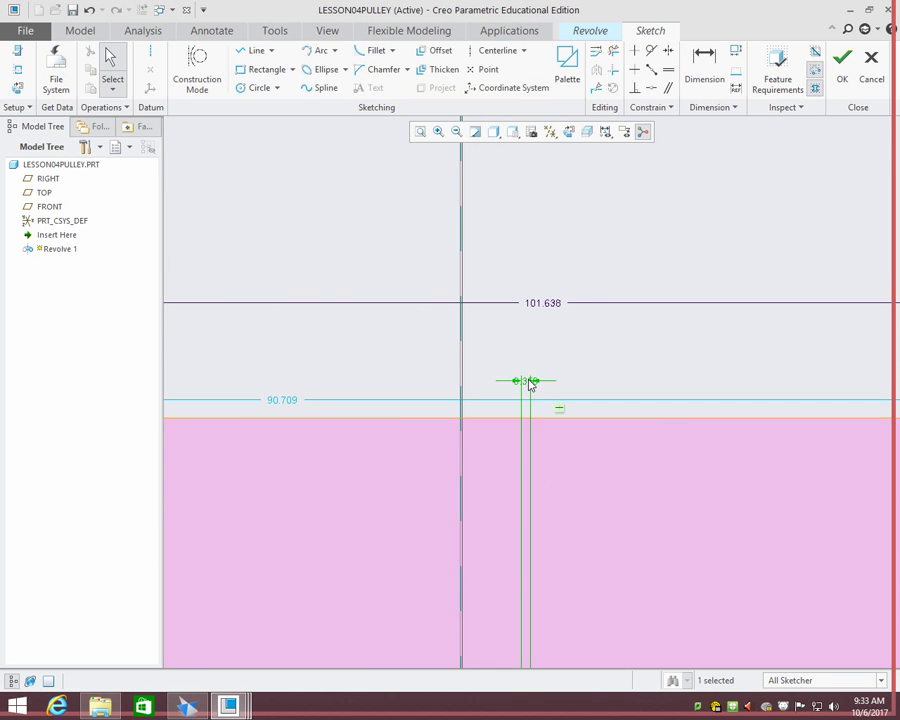
pyautogui.doubleClick(525, 377)
pyautogui.press('BackSpace')
pyautogui.write('.375')
pyautogui.press('Return')
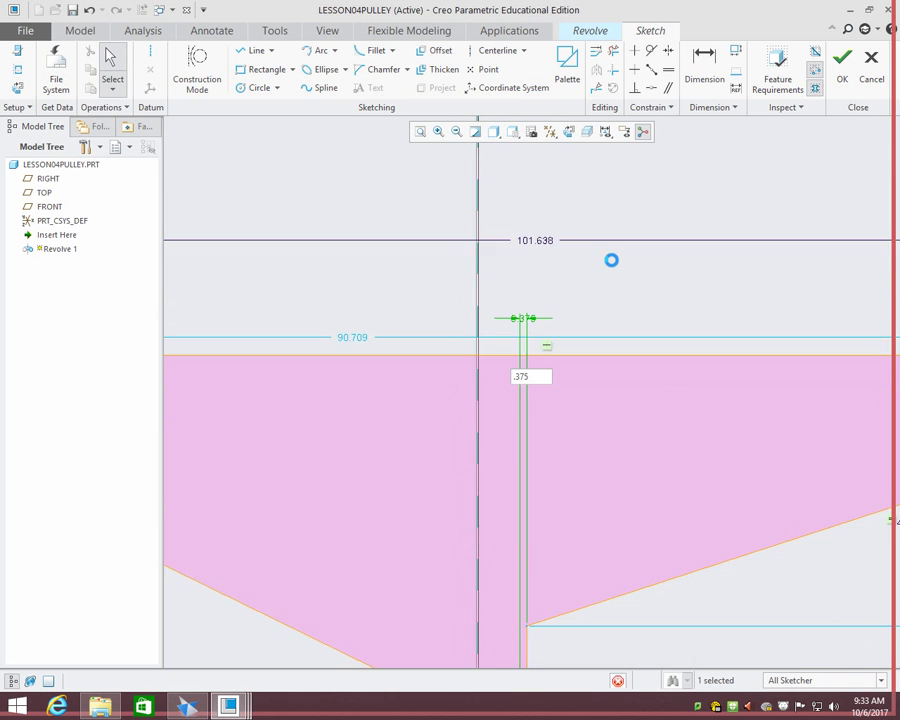
# - Dimension the angle between the bottom edge and the lower-right sloped edge and set it to 18 degrees
pyautogui.scroll(5, 611, 259)
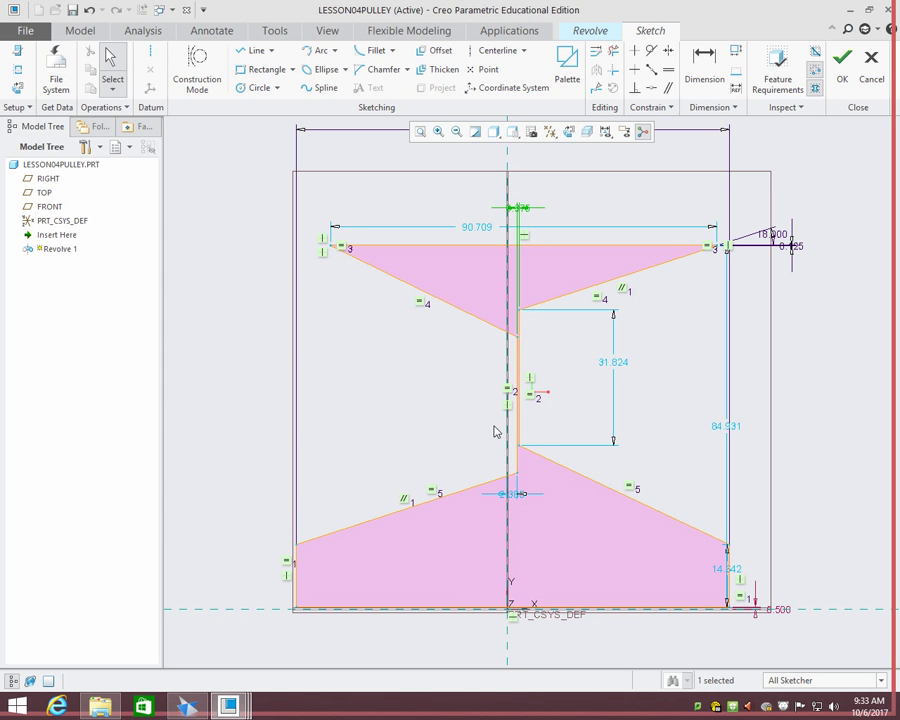
pyautogui.click(704, 62)
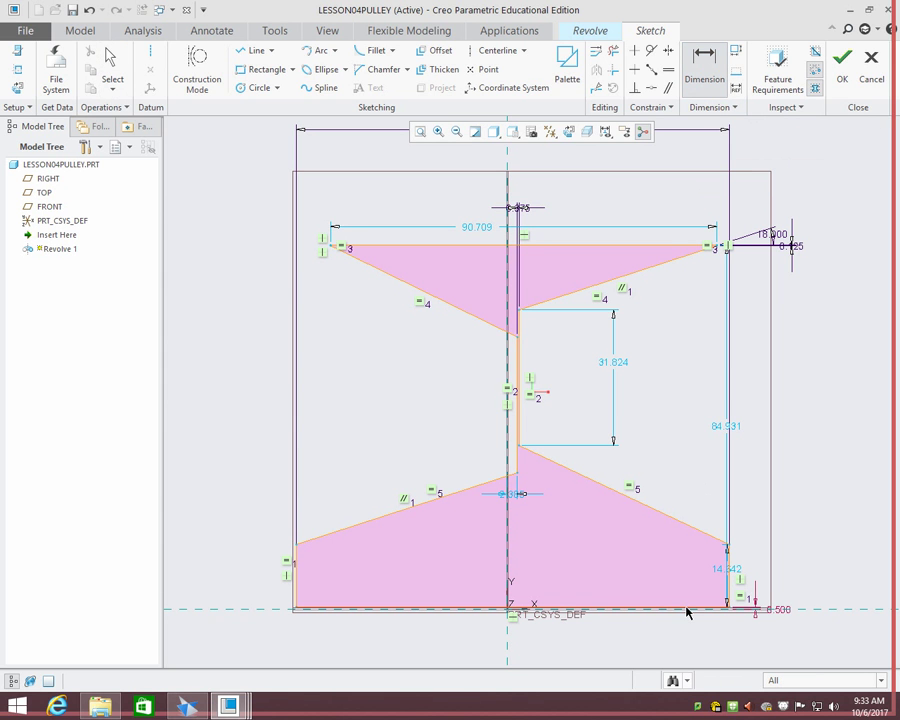
pyautogui.click(699, 532)
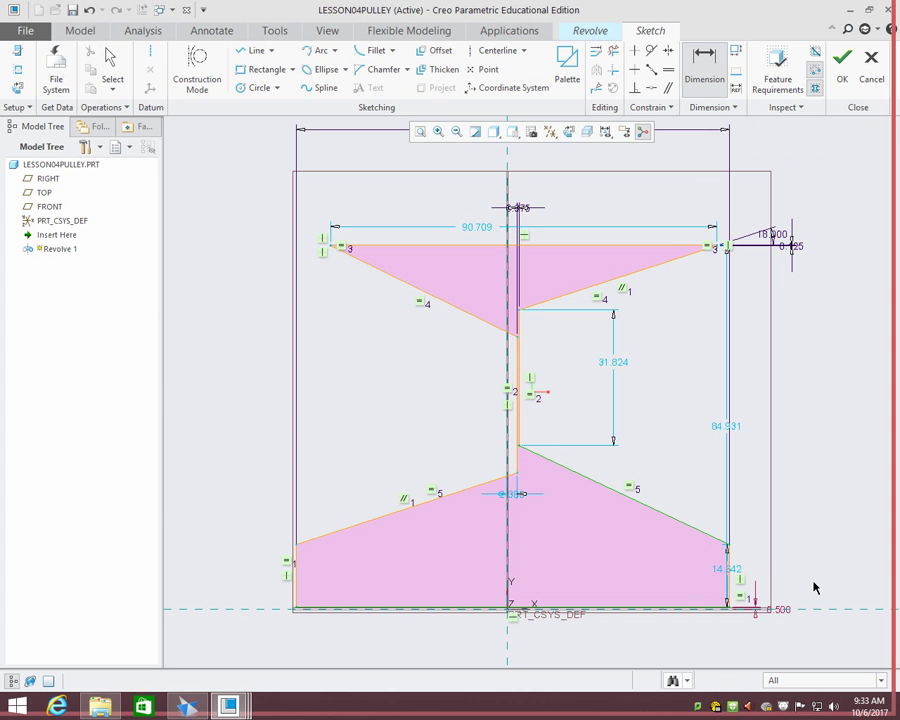
pyautogui.middleClick(794, 582)
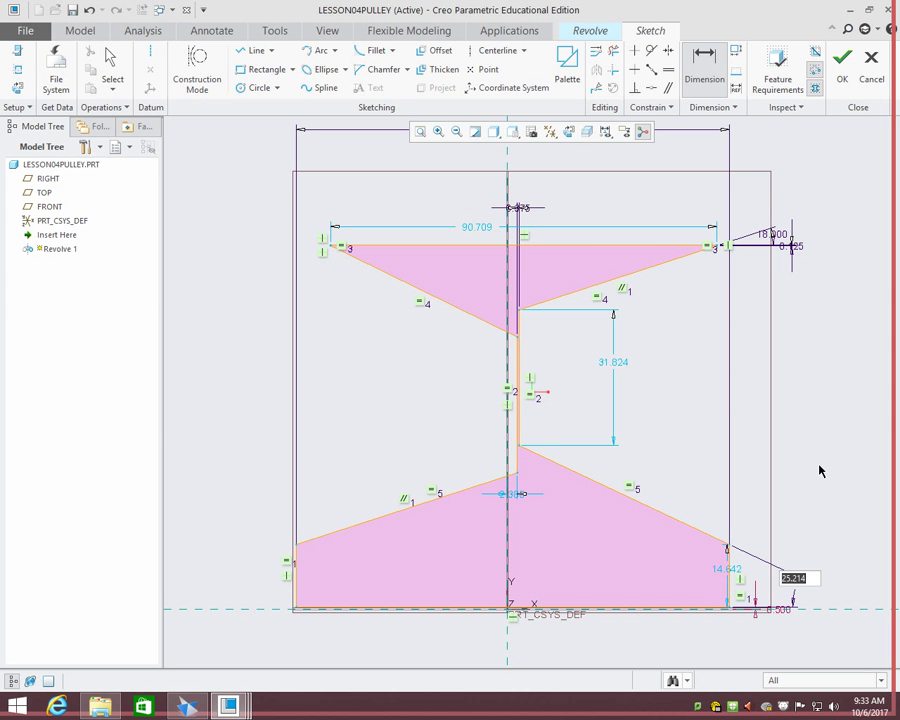
pyautogui.write('18')
pyautogui.press('Return')
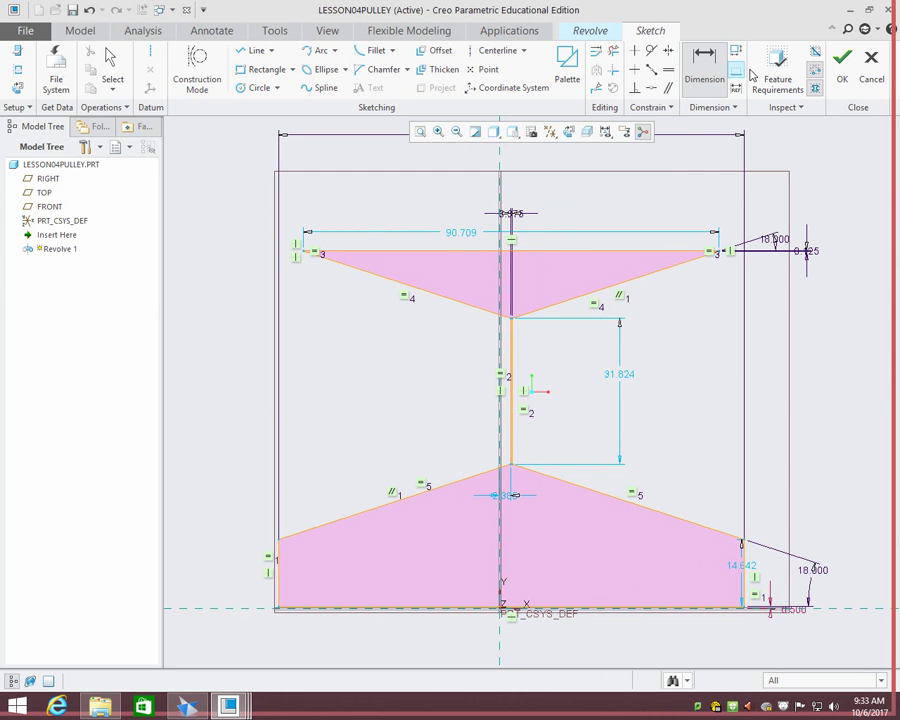
# - Apply an equal constraint between the upper and lower 18-degree angle dimensions
pyautogui.click(668, 69)
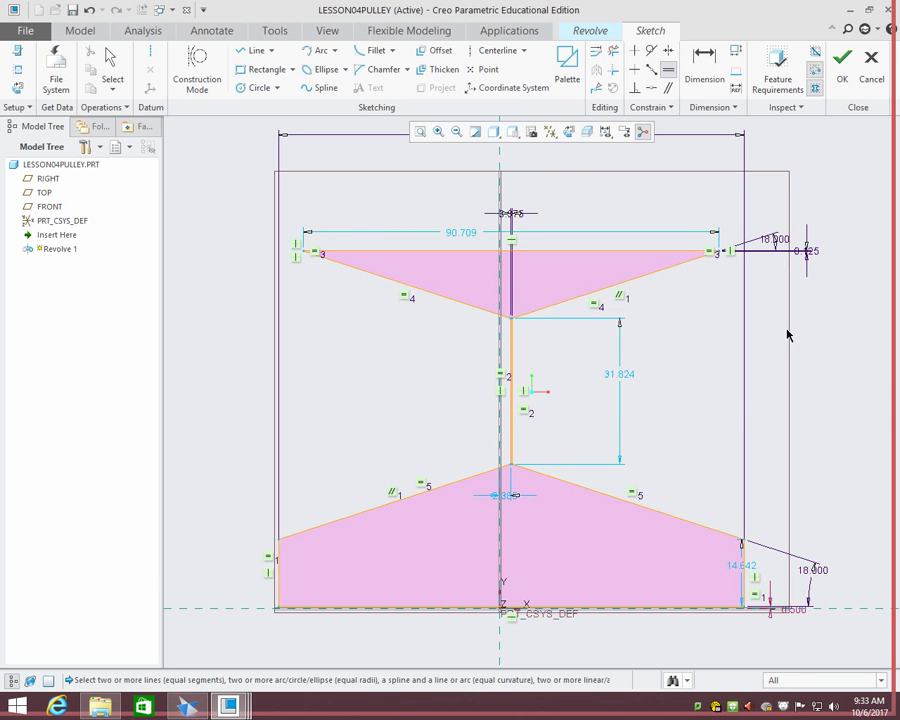
pyautogui.click(776, 242)
pyautogui.click(818, 571)
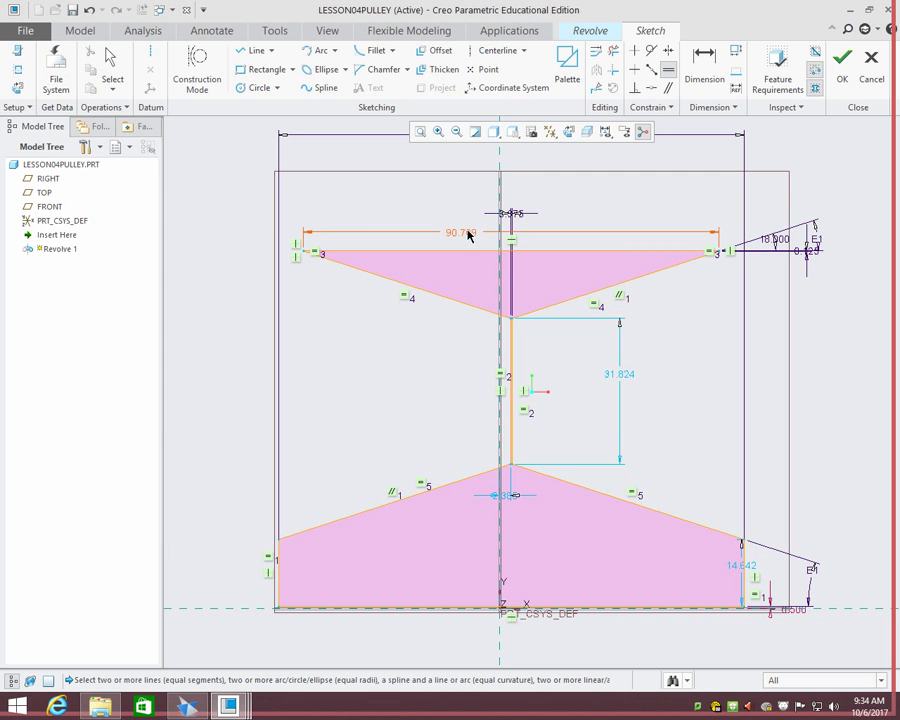
# - Dimension the width of the top edge between its two end points, placing the dimension above the profile
pyautogui.click(704, 68)
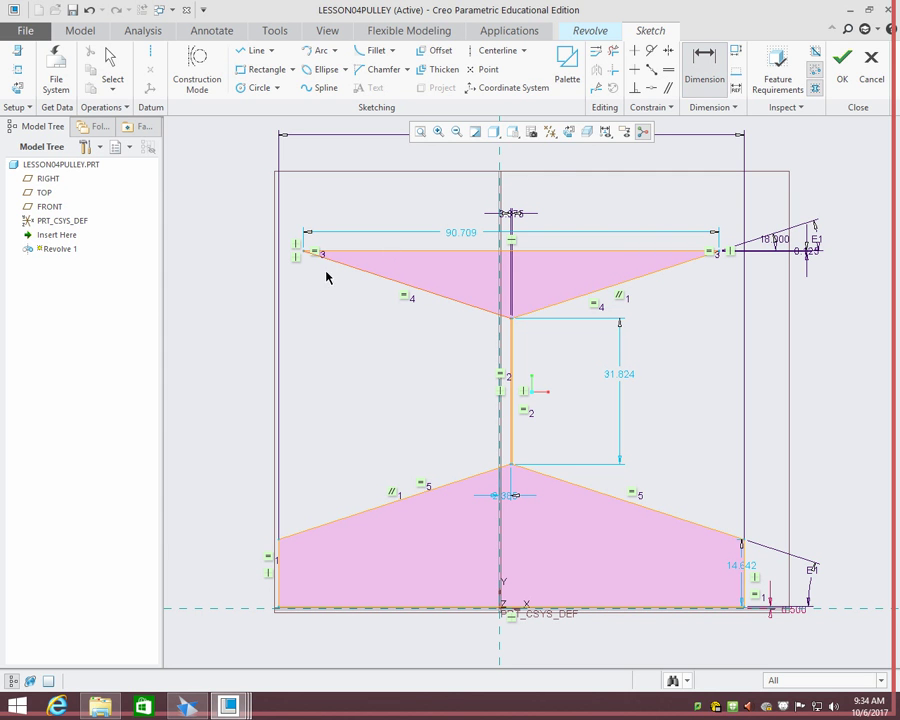
pyautogui.click(305, 252)
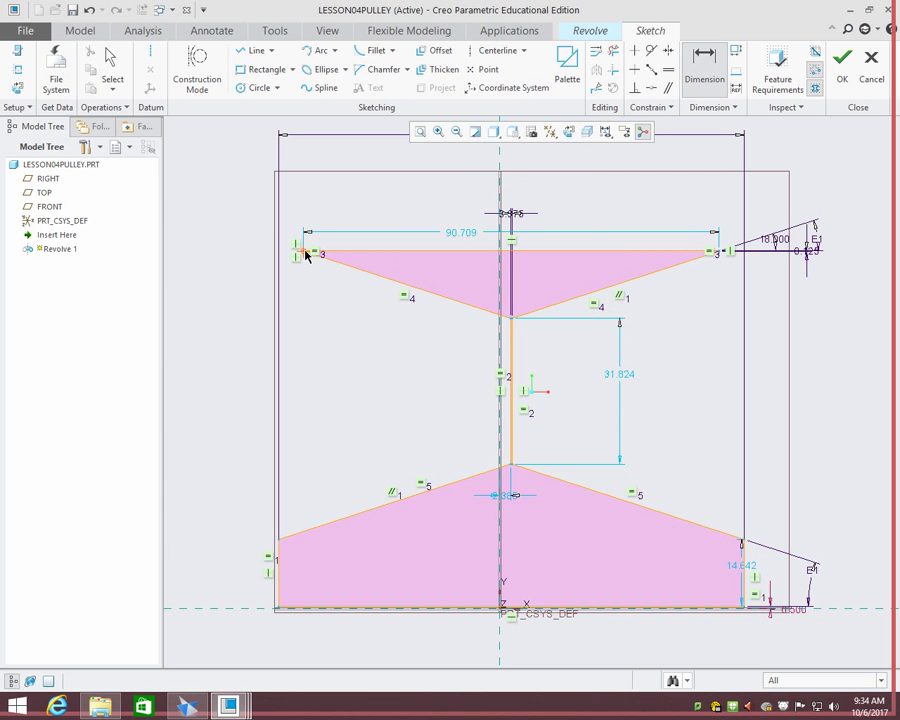
pyautogui.click(720, 252)
pyautogui.middleClick(518, 165)
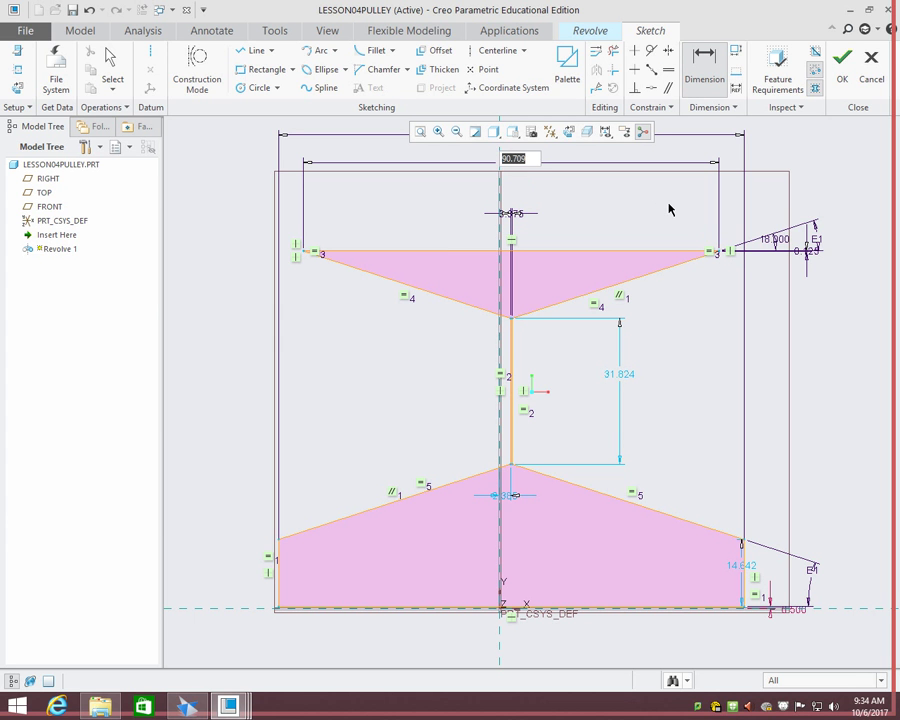
# - Set the top edge's width to 1.75
pyautogui.write('1.75')
pyautogui.press('Return')
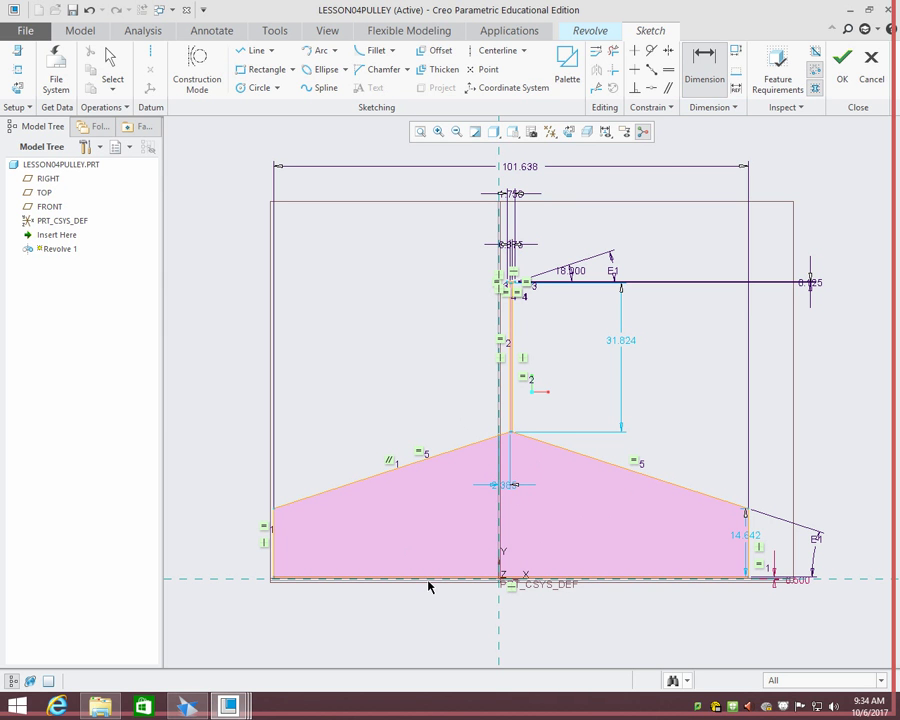
# - Dimension the bottom edge's width below the profile and delete the conflicting overall width dimension above it
pyautogui.click(274, 578)
pyautogui.click(748, 578)
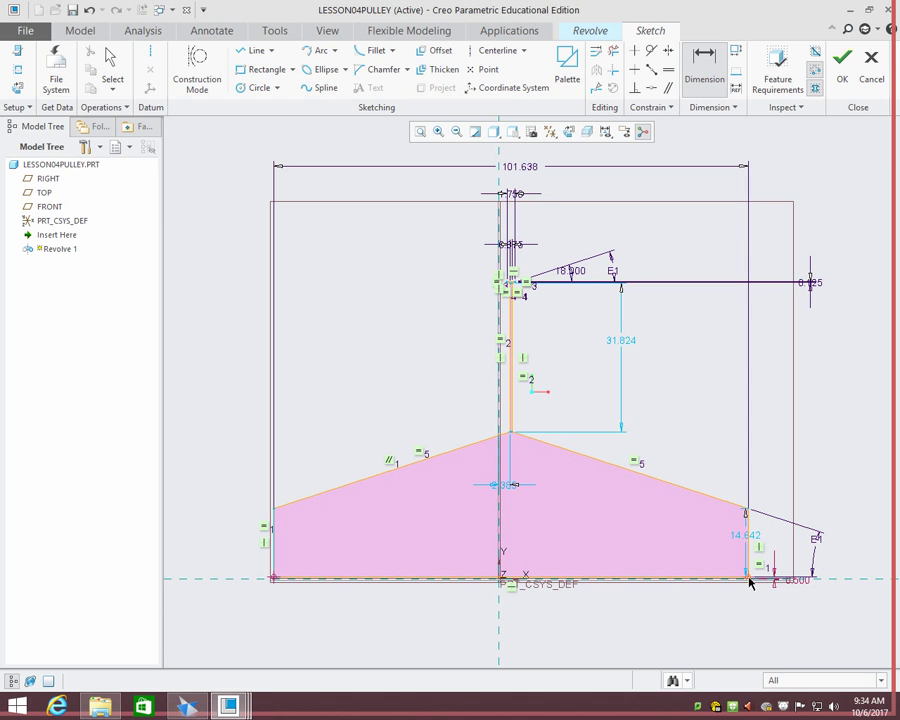
pyautogui.middleClick(522, 615)
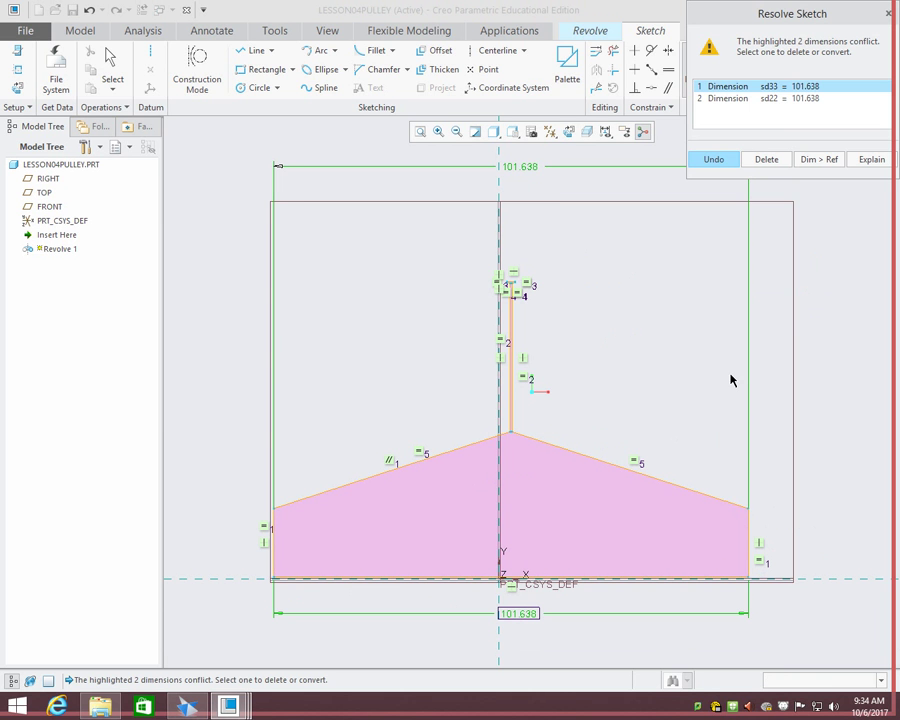
pyautogui.click(777, 99)
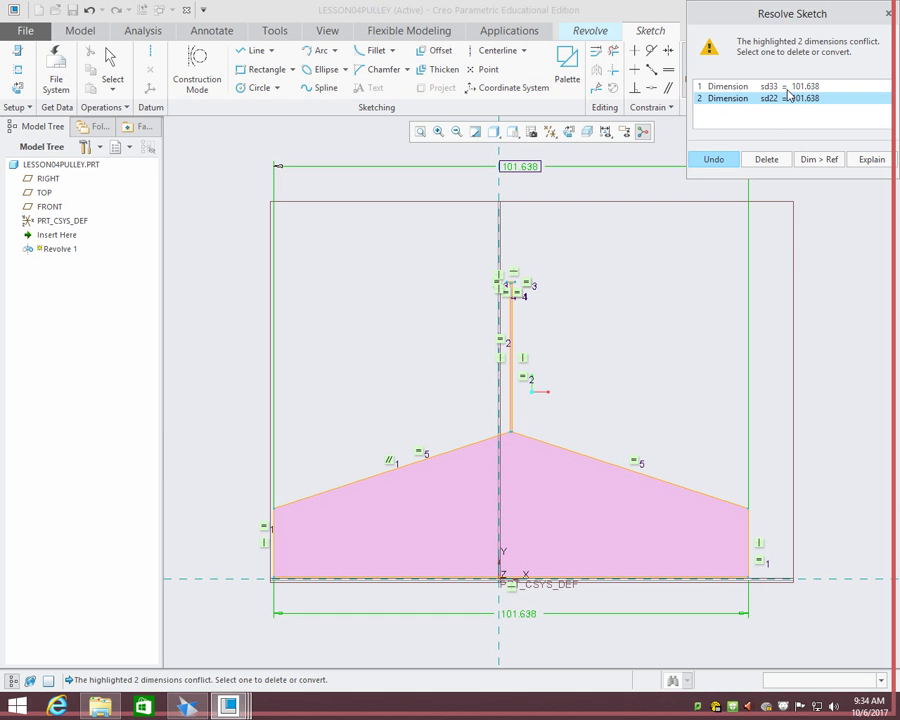
pyautogui.click(777, 158)
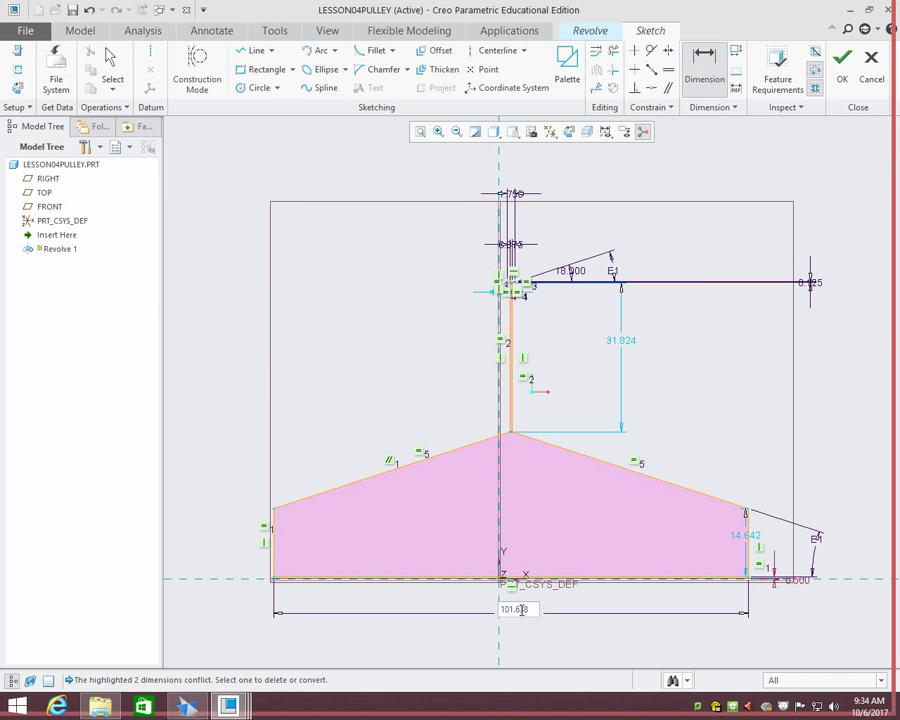
# - Set the bottom edge's width to 2.437
pyautogui.doubleClick(520, 609)
pyautogui.write('2.437')
pyautogui.press('Return')
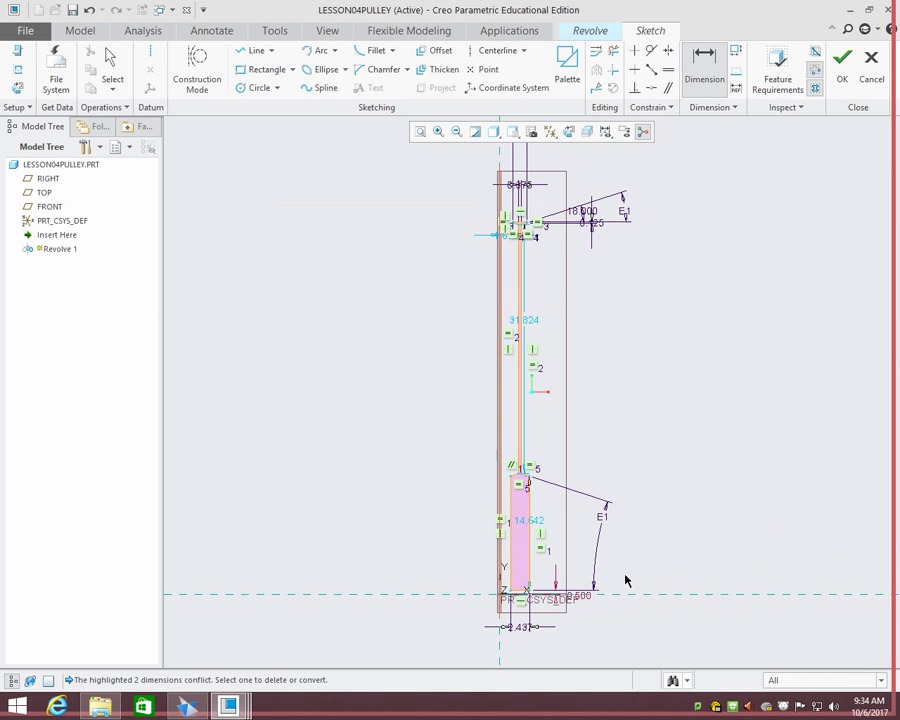
pyautogui.scroll(5, 530, 612)
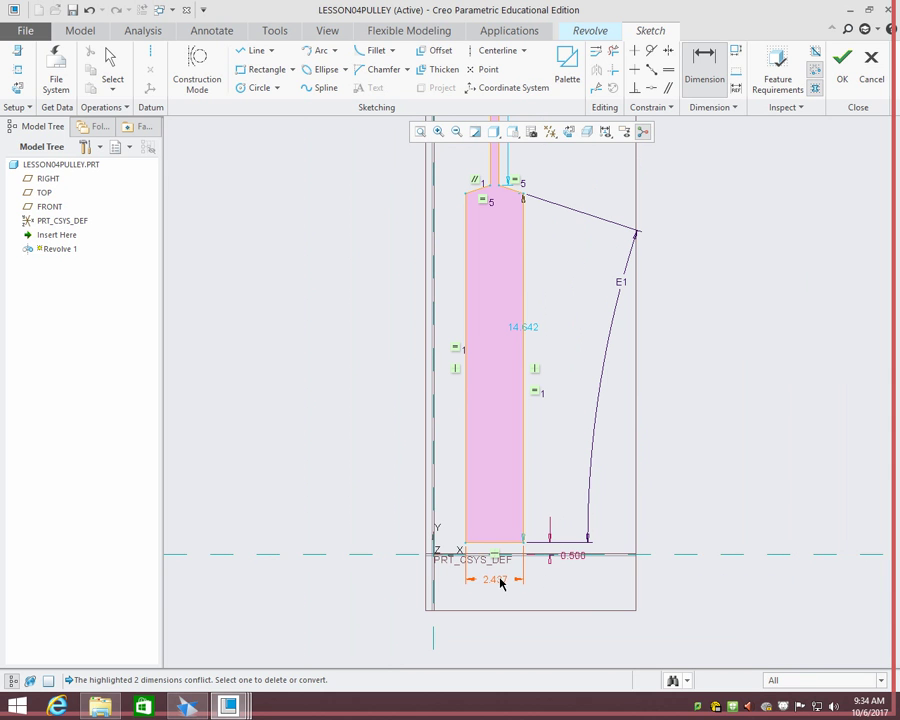
pyautogui.middleClick(618, 525)
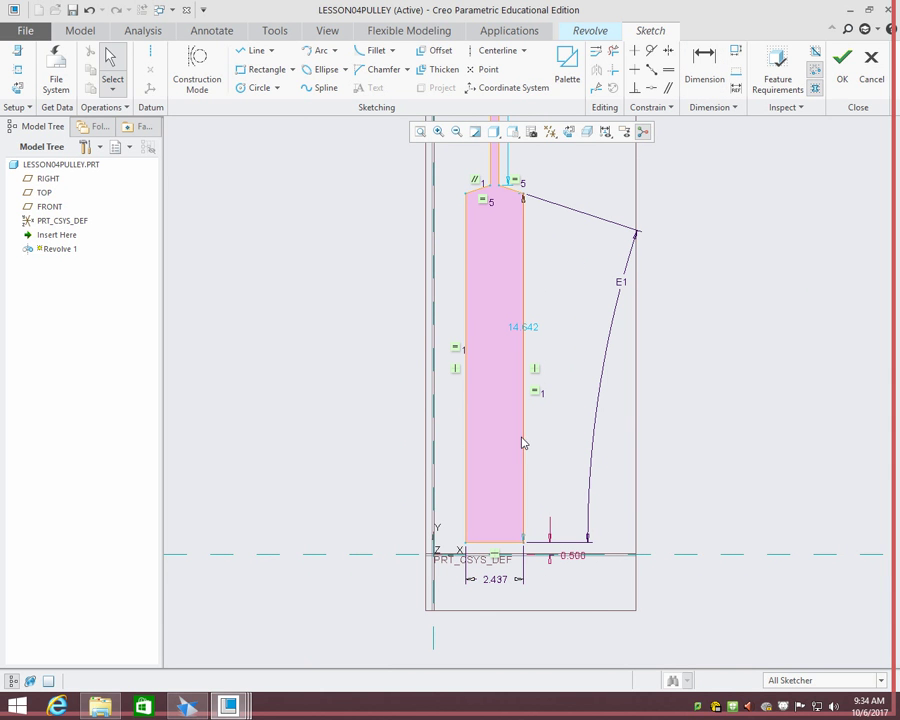
# - Undo the recent width changes on the bottom and top edges and return the sketch to its 2D orientation
pyautogui.hotkey('ctrl', 'z')
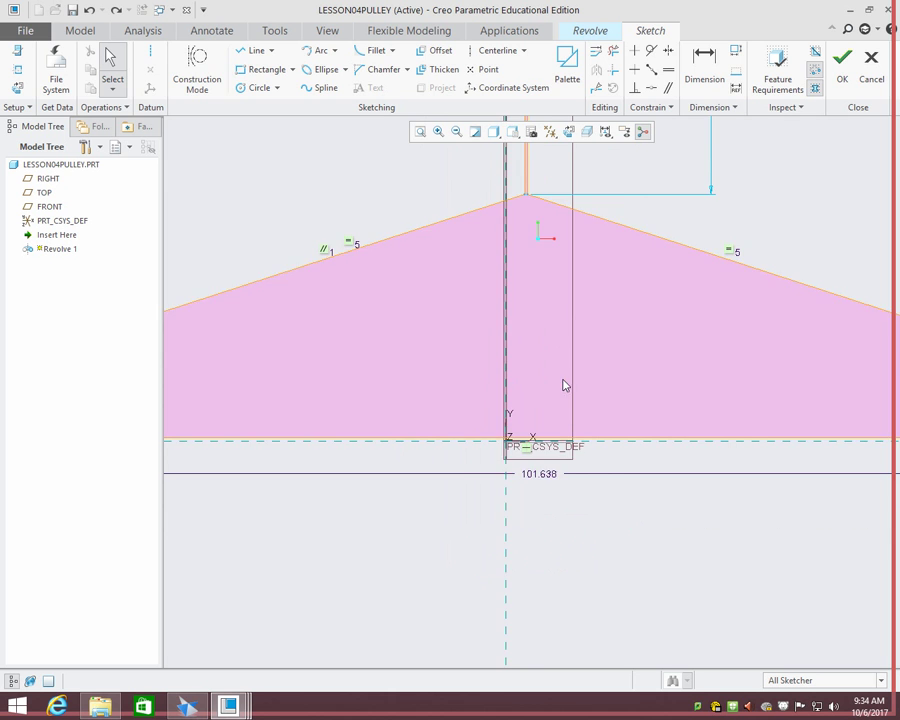
pyautogui.scroll(-4, 562, 380)
pyautogui.hotkey('ctrl', 'y')
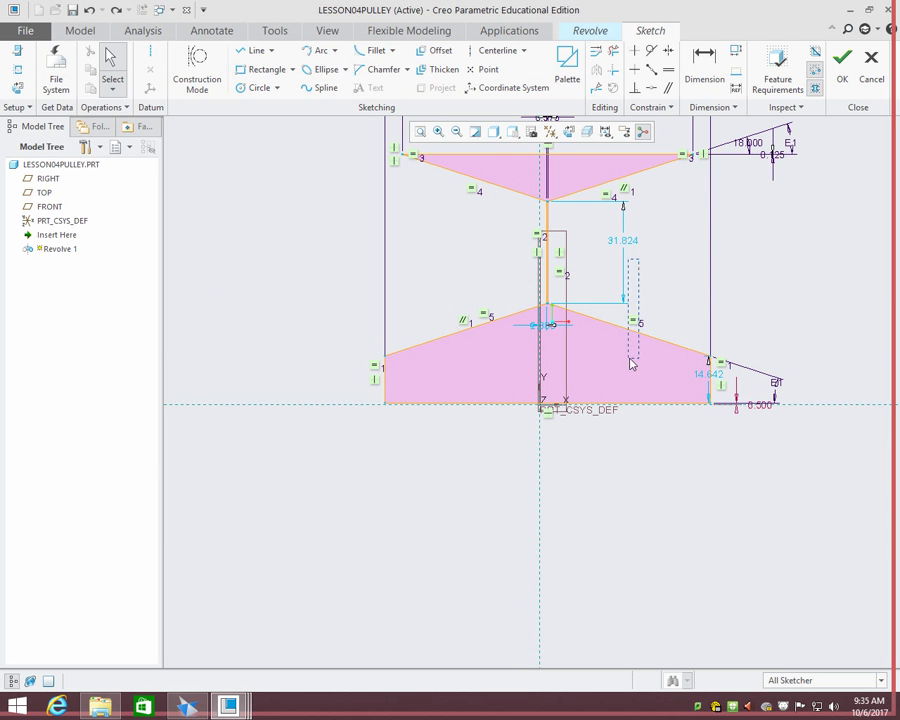
pyautogui.click(626, 332)
pyautogui.moveTo(675, 223)
pyautogui.mouseDown(button='middle')
pyautogui.moveTo(655, 257)
pyautogui.moveTo(675, 234)
pyautogui.moveTo(667, 205)
pyautogui.moveTo(653, 201)
pyautogui.mouseUp(button='middle')
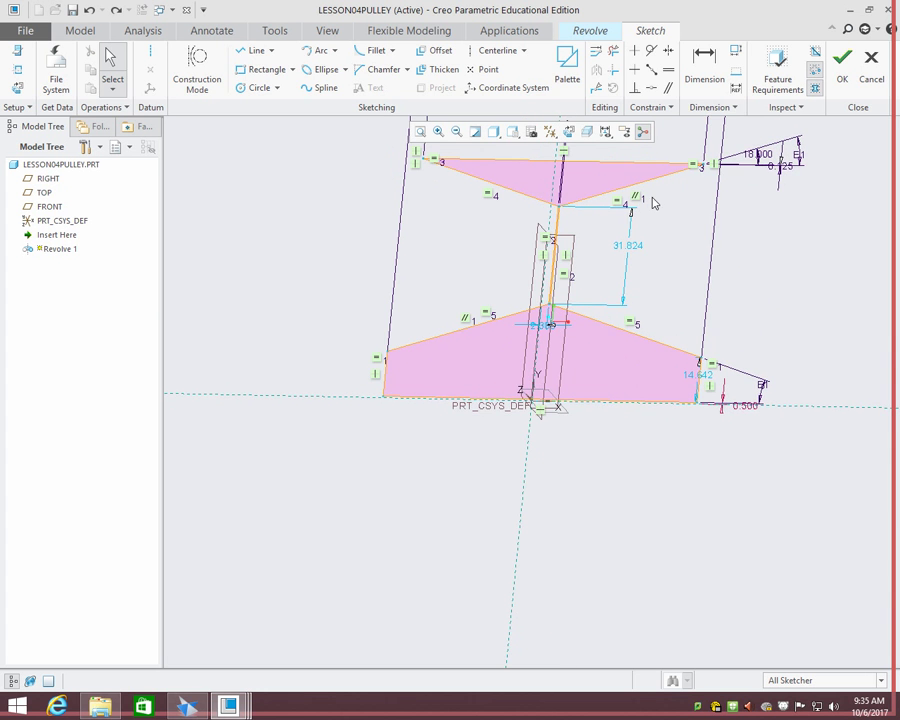
pyautogui.moveTo(677, 263)
pyautogui.mouseDown(button='middle')
pyautogui.moveTo(698, 256)
pyautogui.moveTo(689, 241)
pyautogui.moveTo(681, 257)
pyautogui.moveTo(689, 317)
pyautogui.moveTo(711, 224)
pyautogui.moveTo(679, 237)
pyautogui.mouseUp(button='middle')
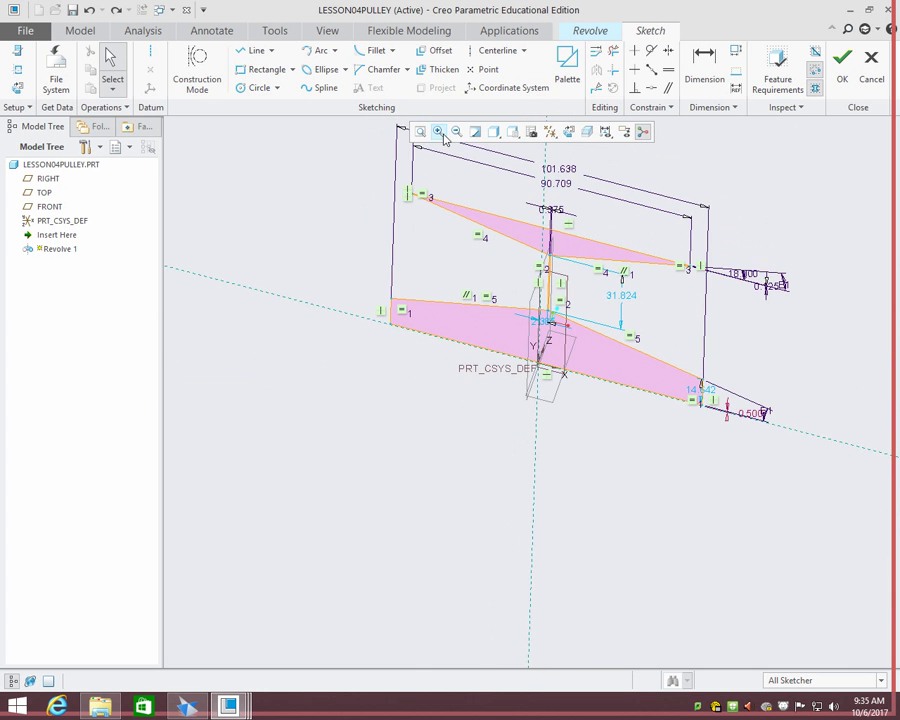
pyautogui.moveTo(604, 176); pyautogui.dragTo(546, 134, button='middle')
pyautogui.click(546, 134)
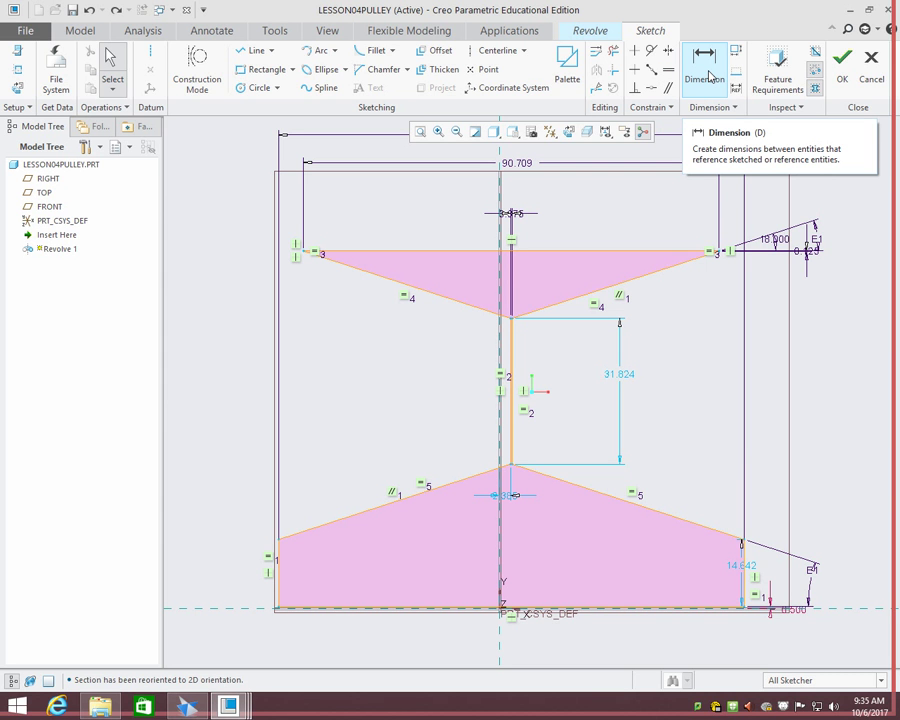
# - Dimension the horizontal distance from the vertical reference to the bottom edge's right end point as half of 2.437
pyautogui.click(706, 70)
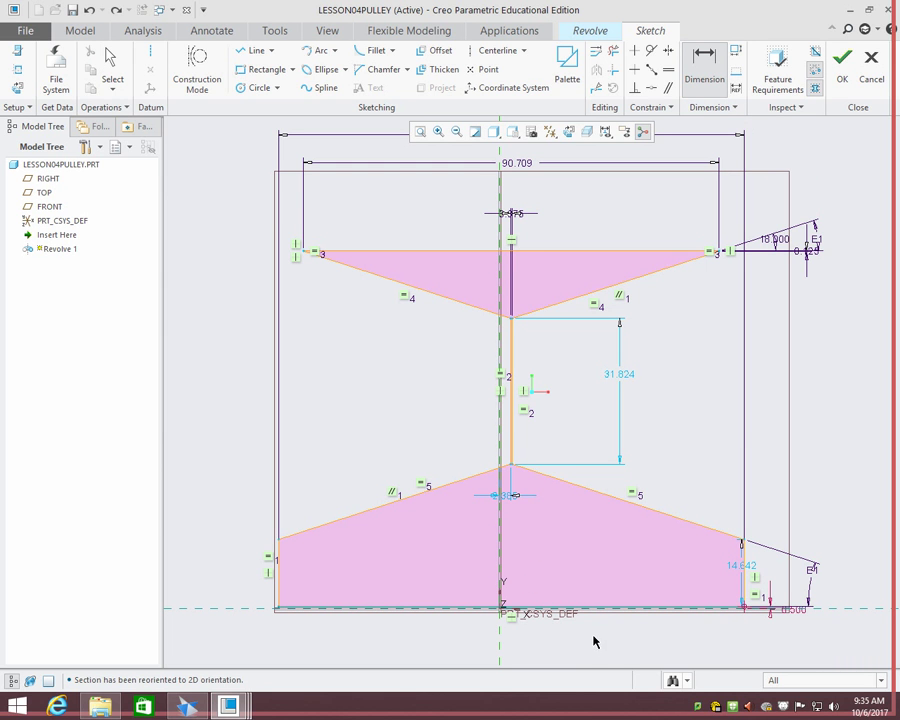
pyautogui.write('2')
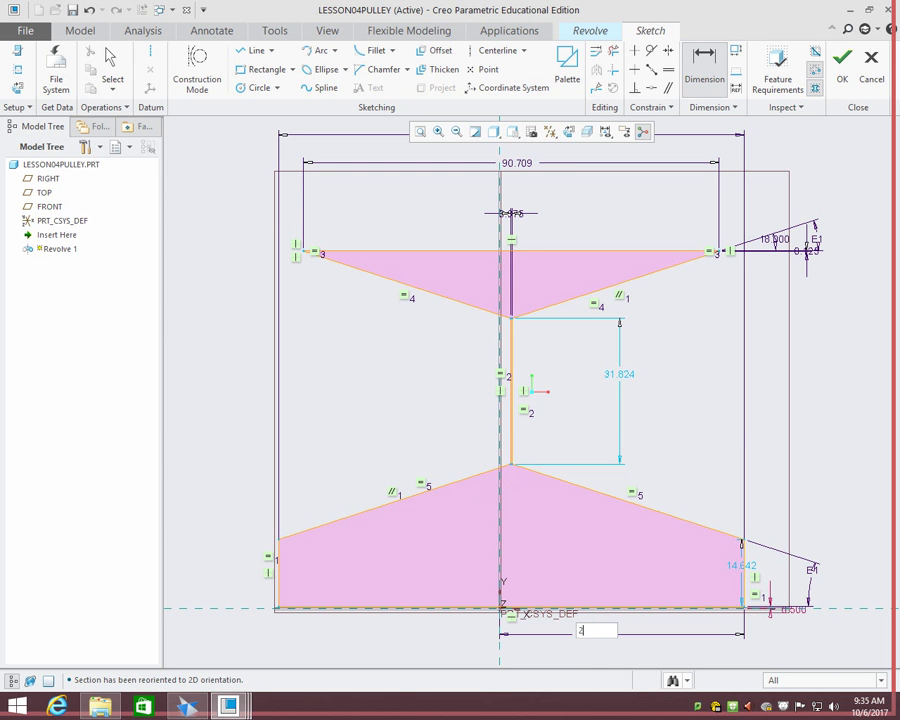
pyautogui.write('.437')
pyautogui.press('Return')
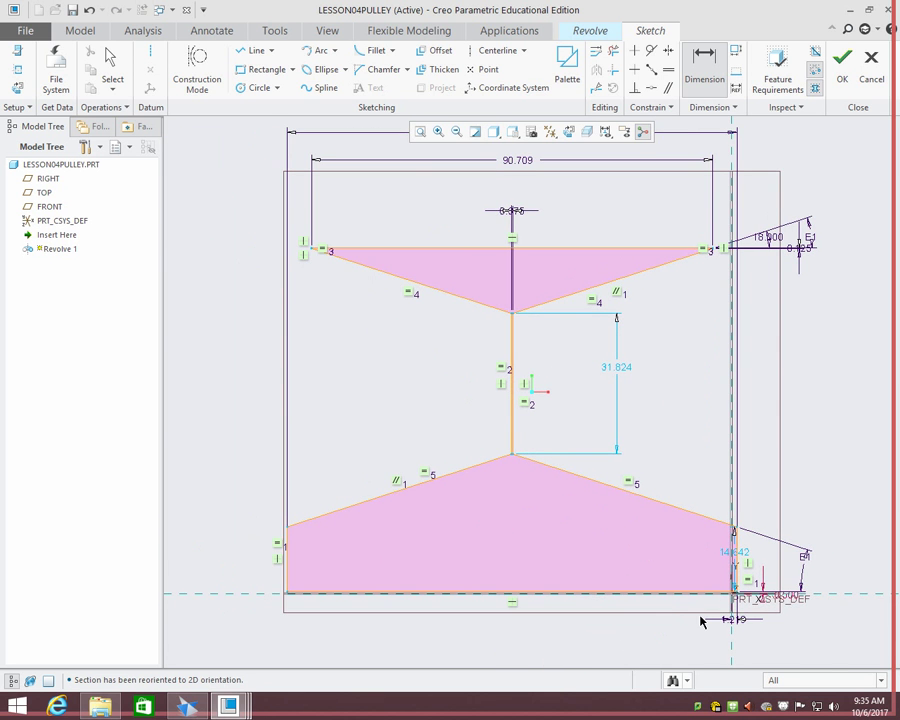
pyautogui.scroll(5, 700, 622)
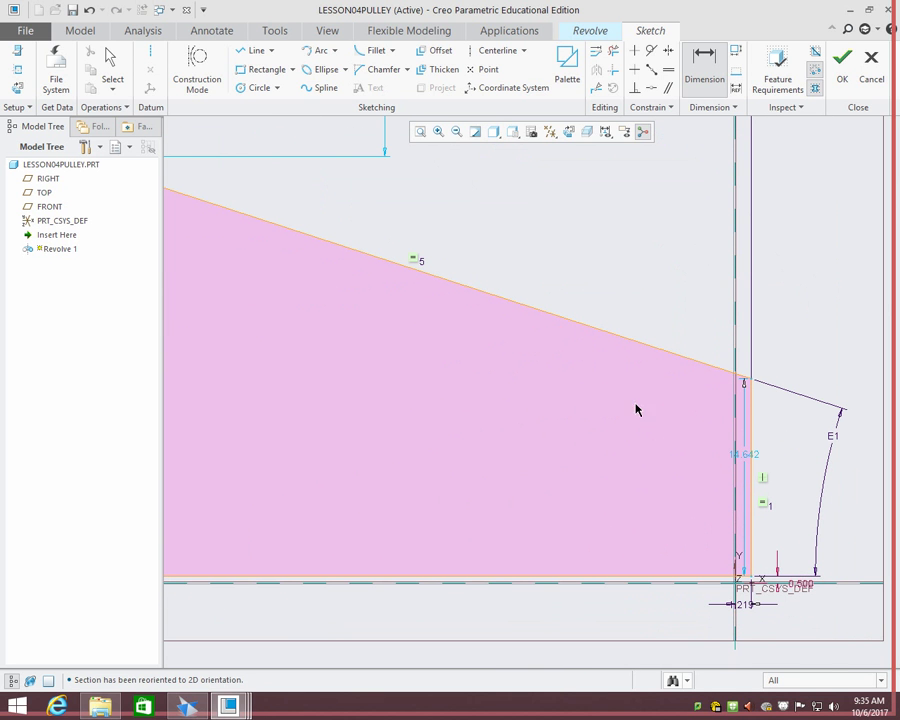
pyautogui.click(668, 69)
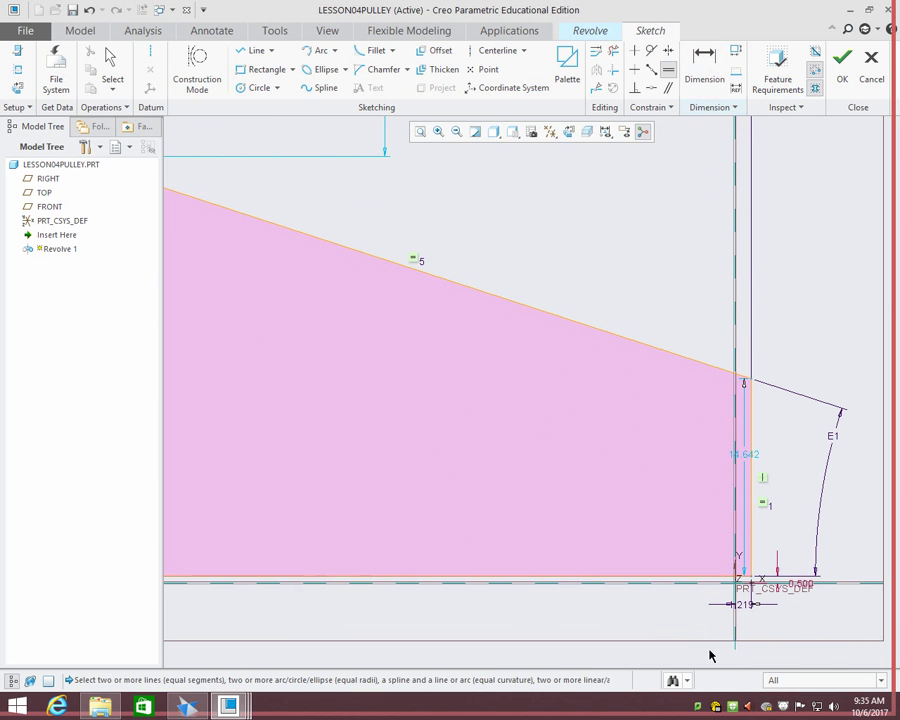
pyautogui.click(741, 600)
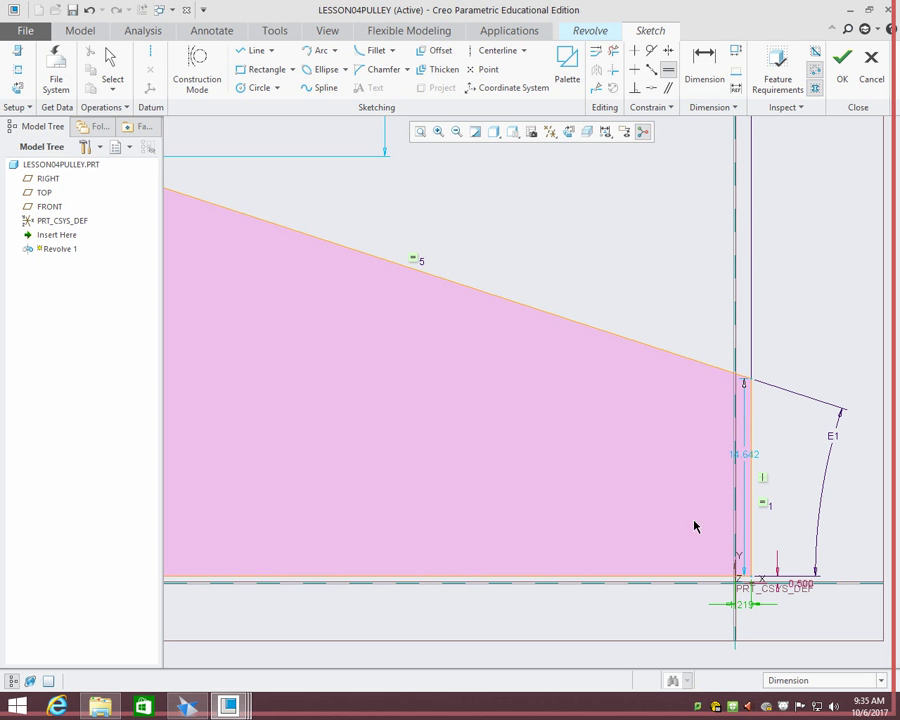
pyautogui.scroll(-5, 691, 488)
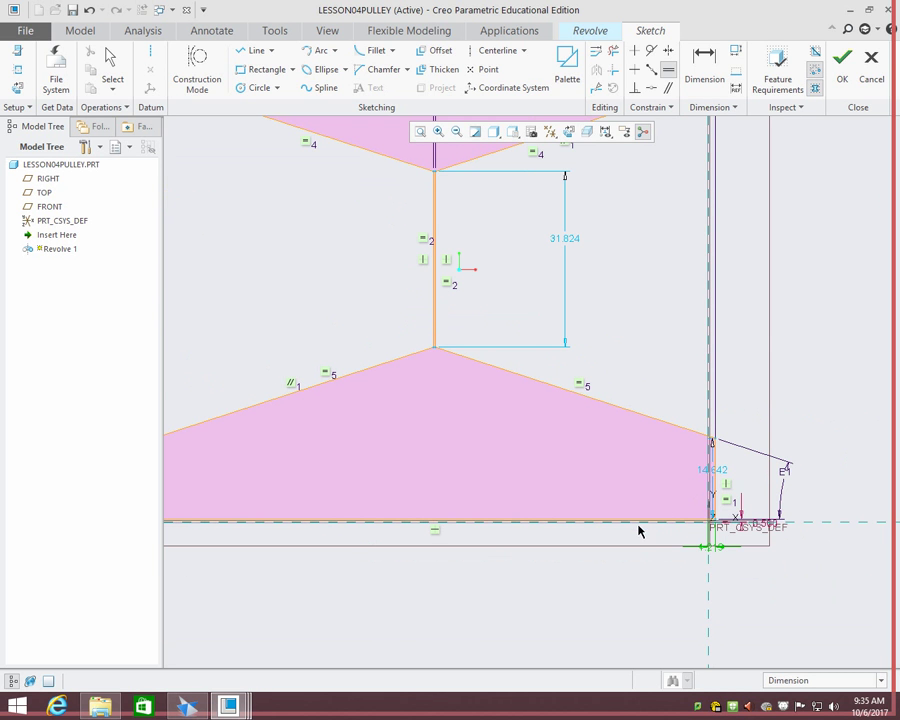
pyautogui.scroll(-3, 660, 458)
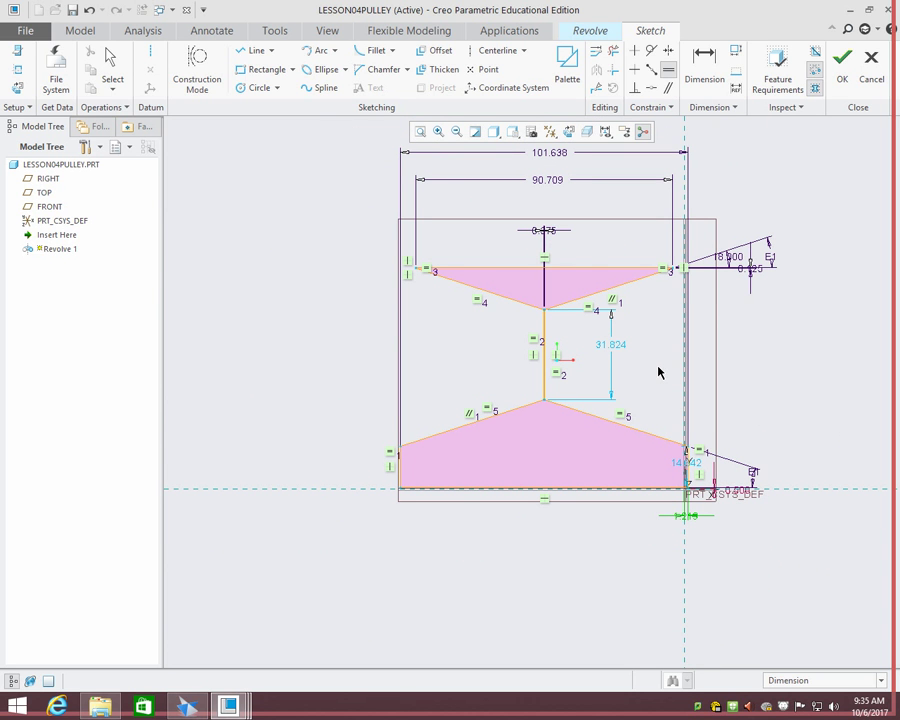
pyautogui.scroll(4, 584, 268)
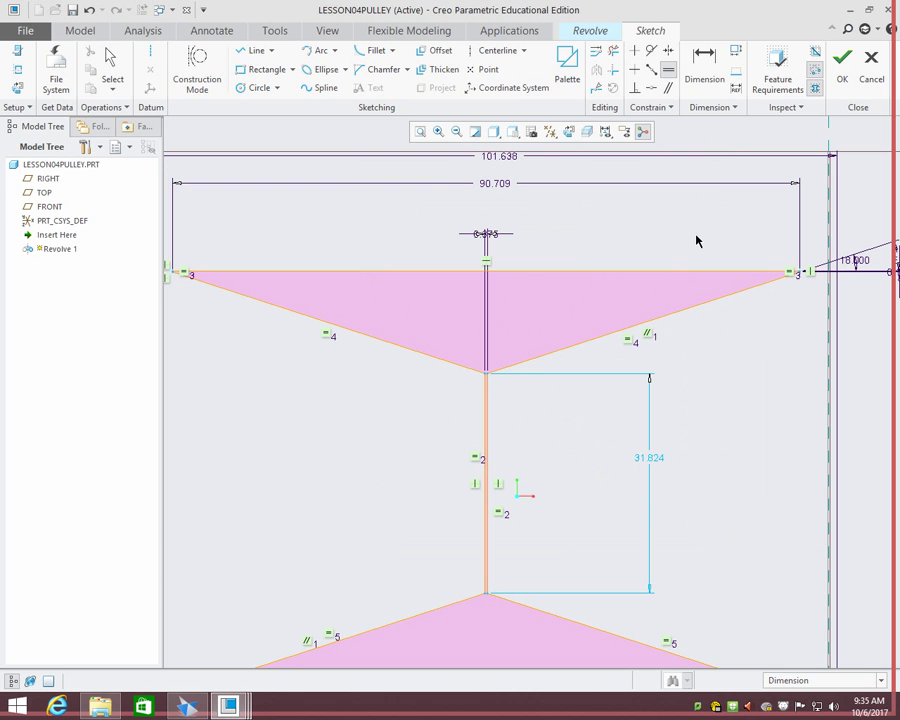
# - Undo the half-width dimension between the vertical reference and the bottom edge's right end point
pyautogui.click(720, 78)
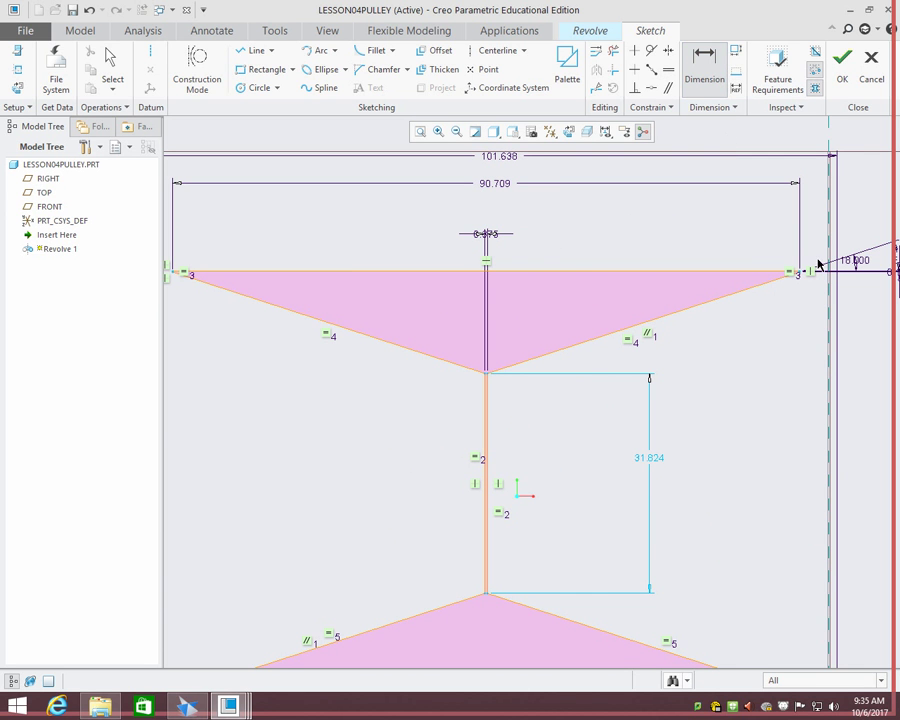
pyautogui.moveTo(812, 268)
pyautogui.mouseDown(button='middle')
pyautogui.moveTo(796, 324)
pyautogui.moveTo(712, 288)
pyautogui.moveTo(517, 281)
pyautogui.moveTo(540, 305)
pyautogui.mouseUp(button='middle')
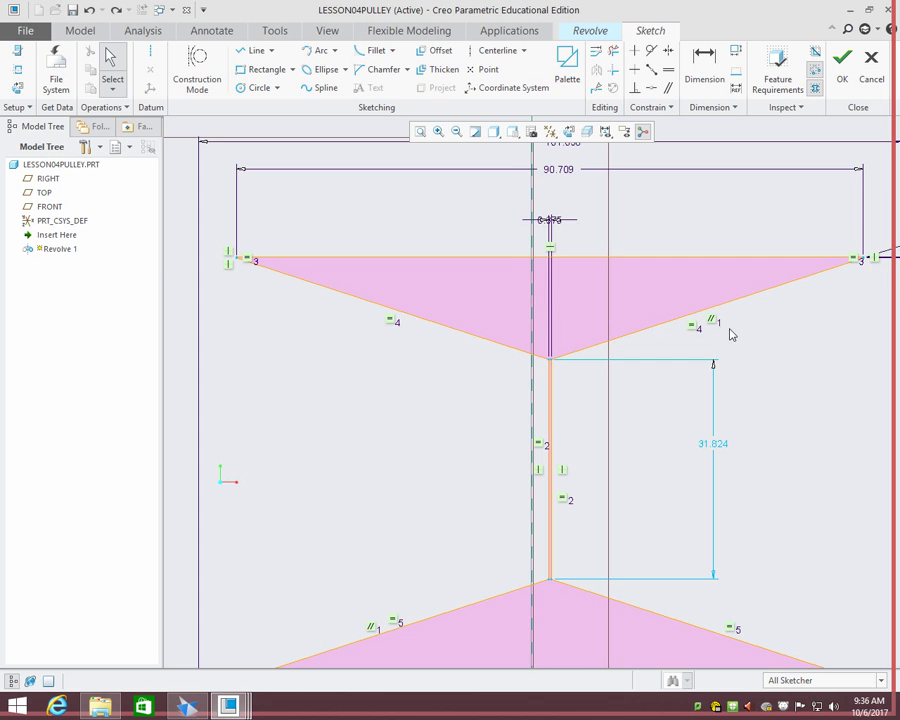
pyautogui.moveTo(730, 334)
pyautogui.mouseDown(button='middle')
pyautogui.moveTo(737, 321)
pyautogui.moveTo(673, 318)
pyautogui.mouseUp(button='middle')
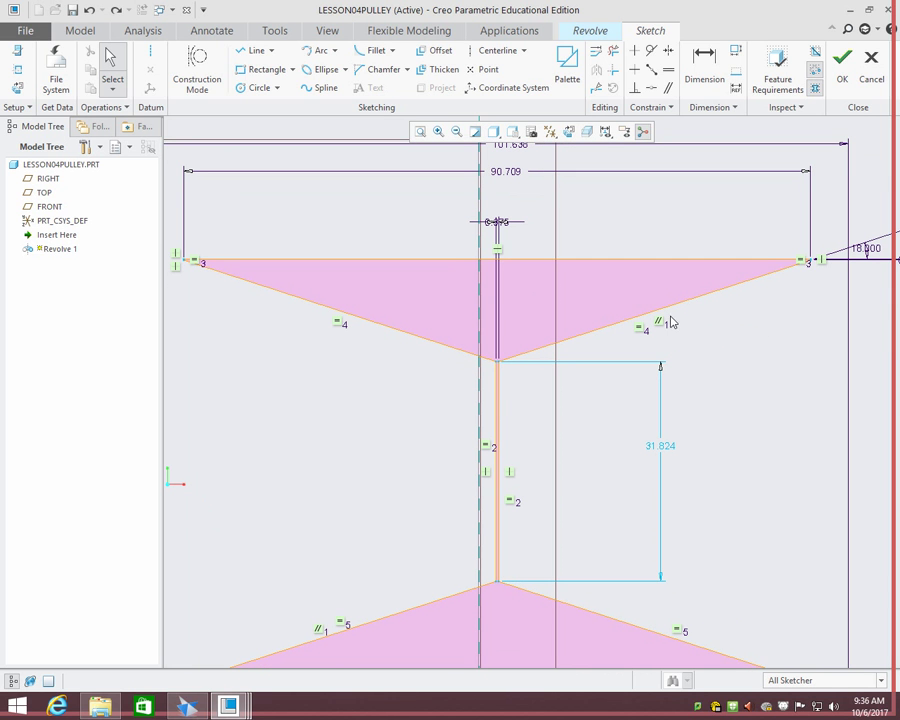
# - Dimension the horizontal distance from the vertical reference to the top edge's right end point, deleting the conflicting dimension to the bottom edge's right end point
pyautogui.click(809, 264)
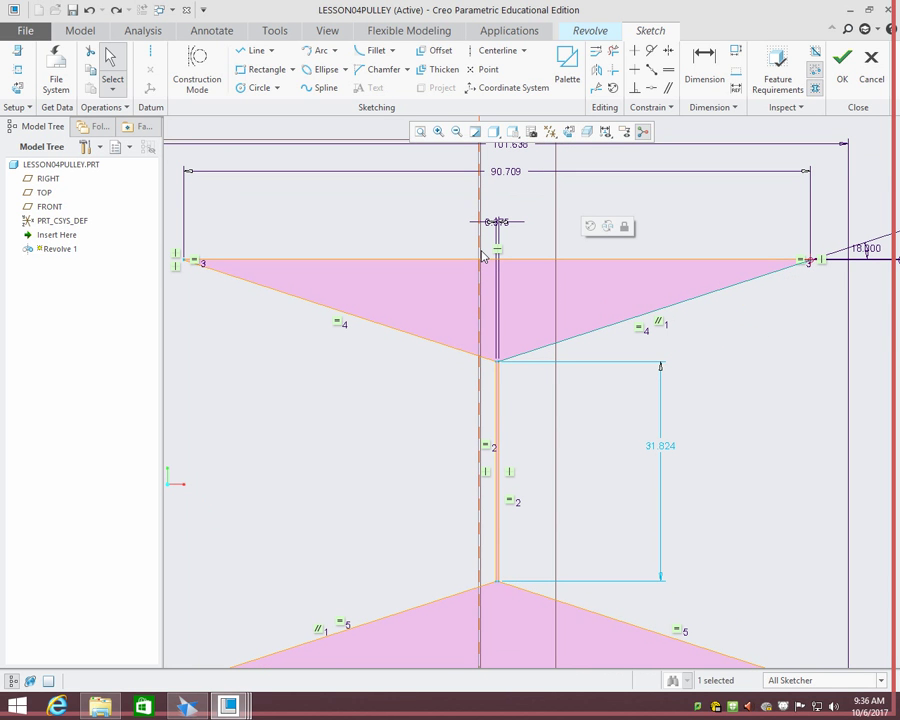
pyautogui.click(481, 256)
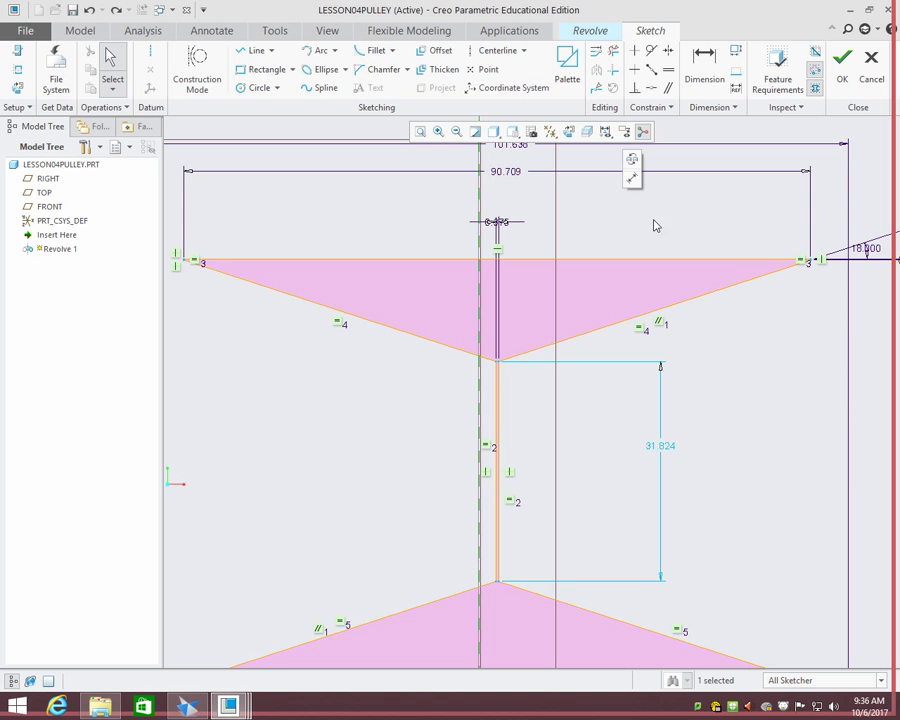
pyautogui.click(713, 72)
pyautogui.click(812, 262)
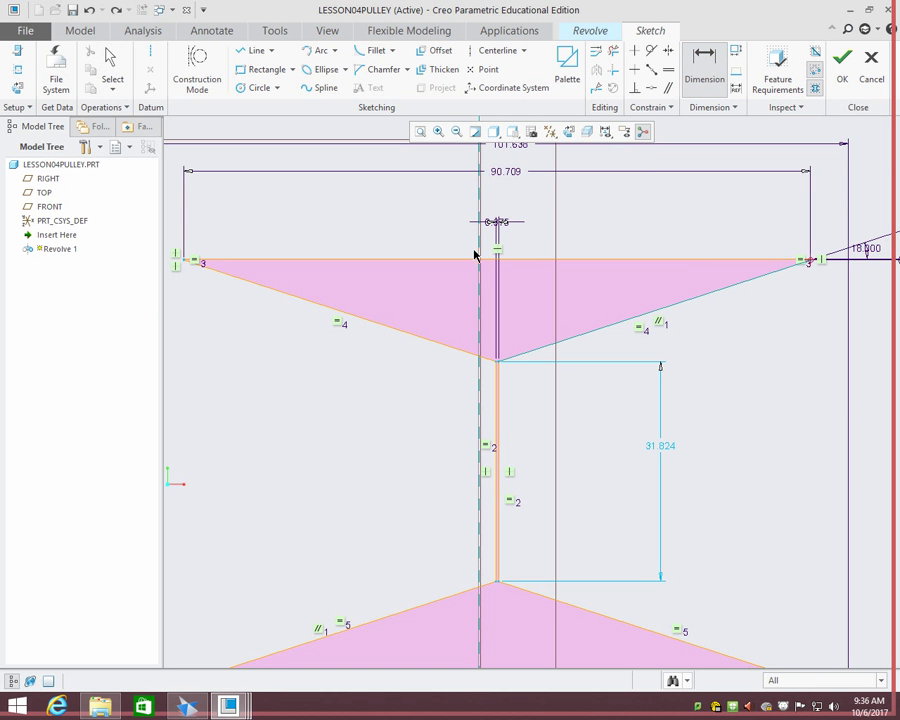
pyautogui.middleClick(640, 234)
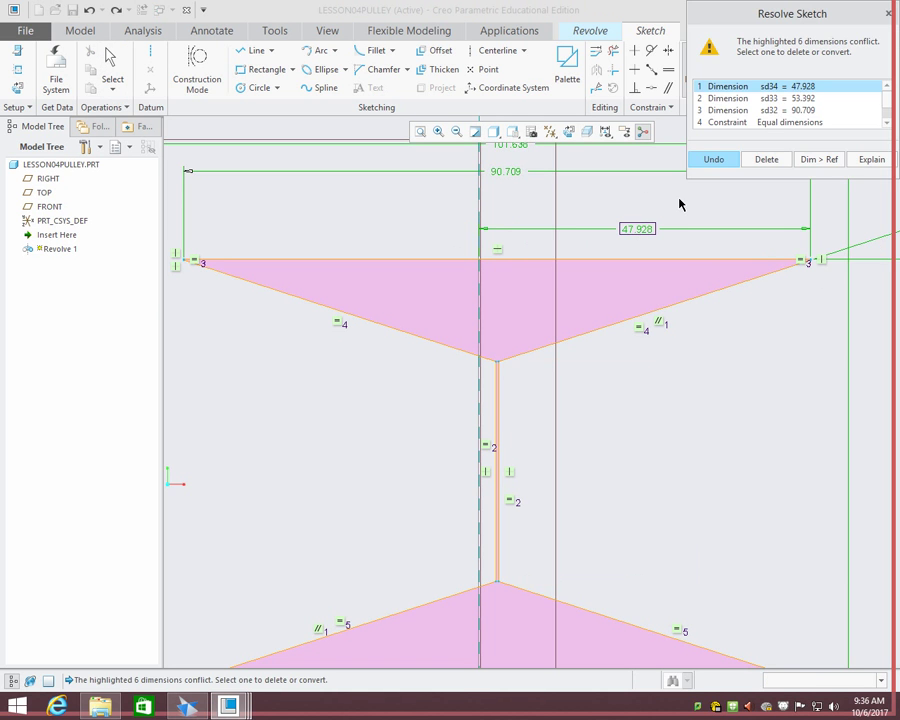
pyautogui.press('Down')
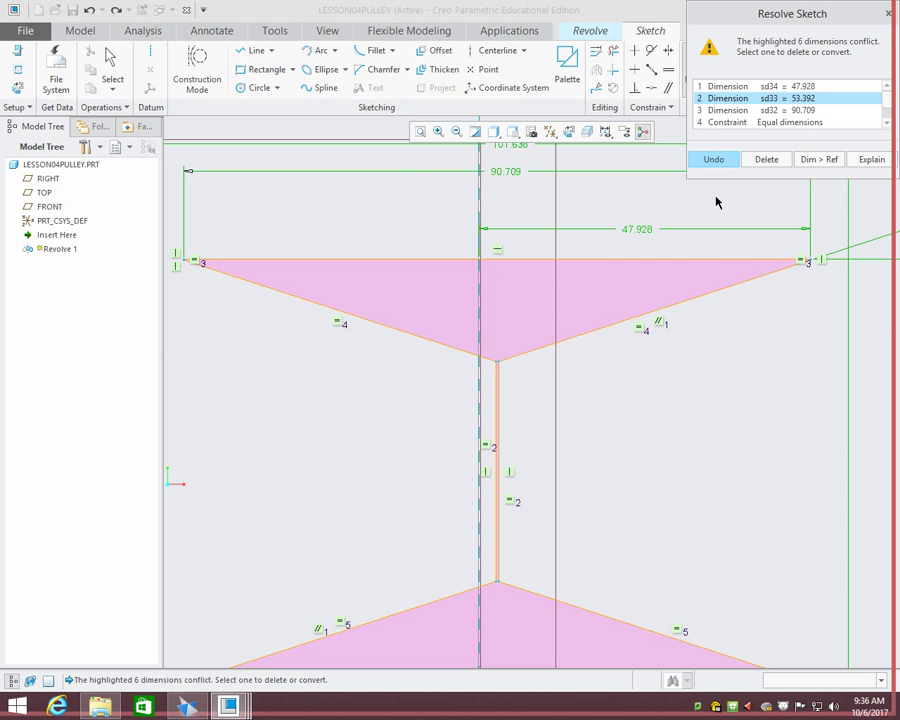
pyautogui.scroll(2, 665, 303)
pyautogui.scroll(-5, 662, 300)
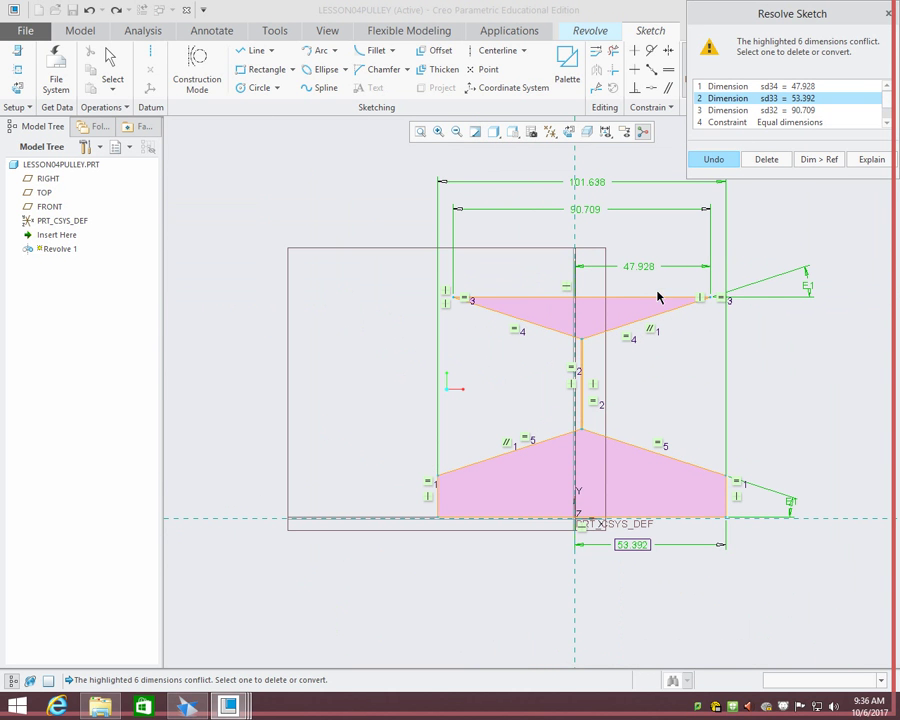
pyautogui.click(764, 161)
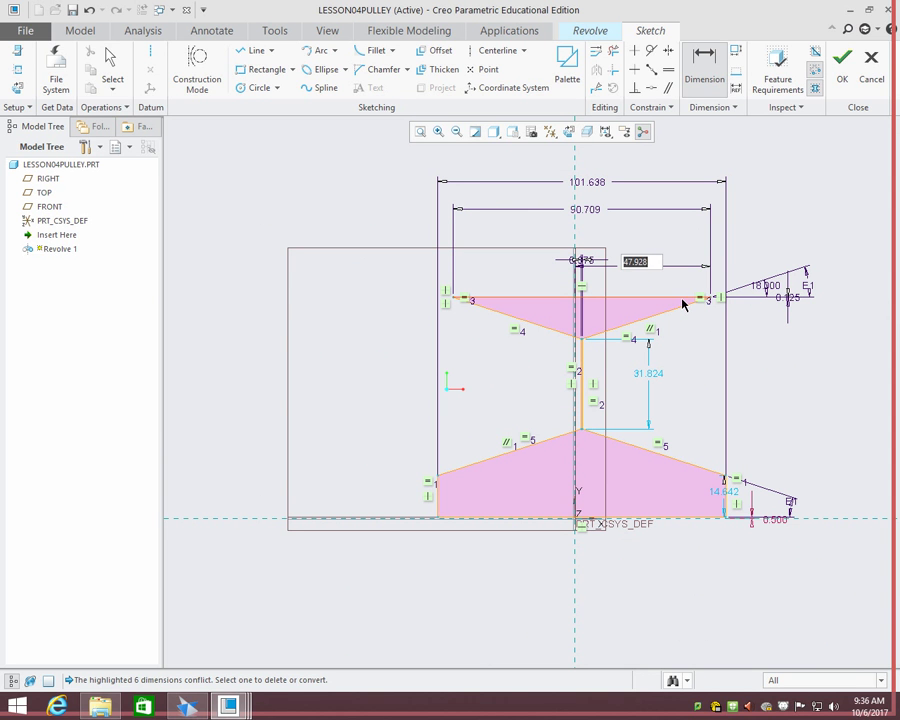
# - Try setting the distance from the vertical reference to the top edge's right end point to half of 1.75
pyautogui.write('1.75/2')
pyautogui.press('Return')
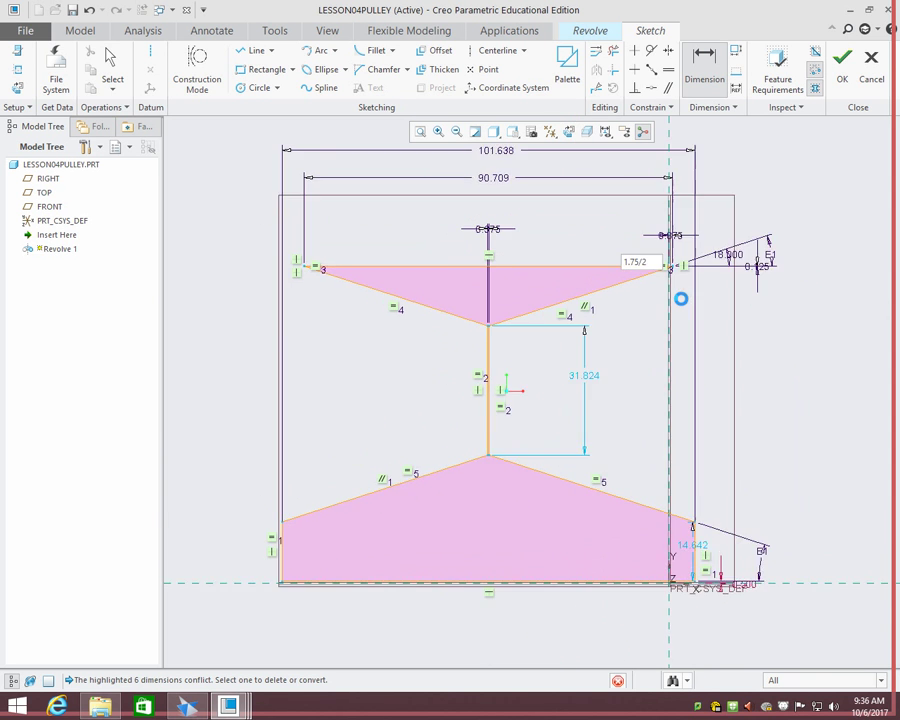
pyautogui.scroll(-2, 697, 306)
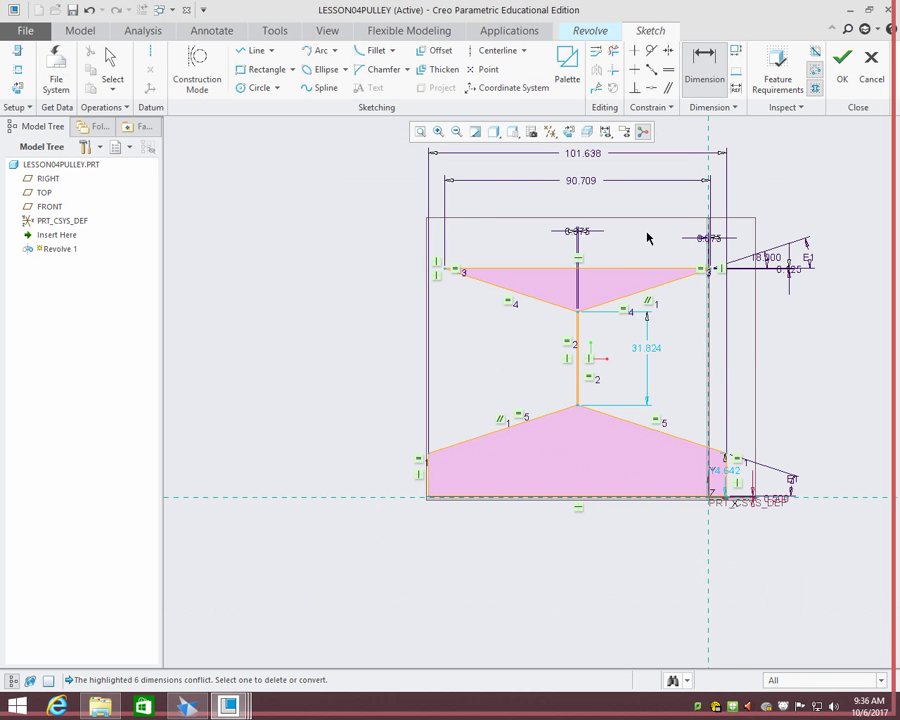
pyautogui.press('Escape')
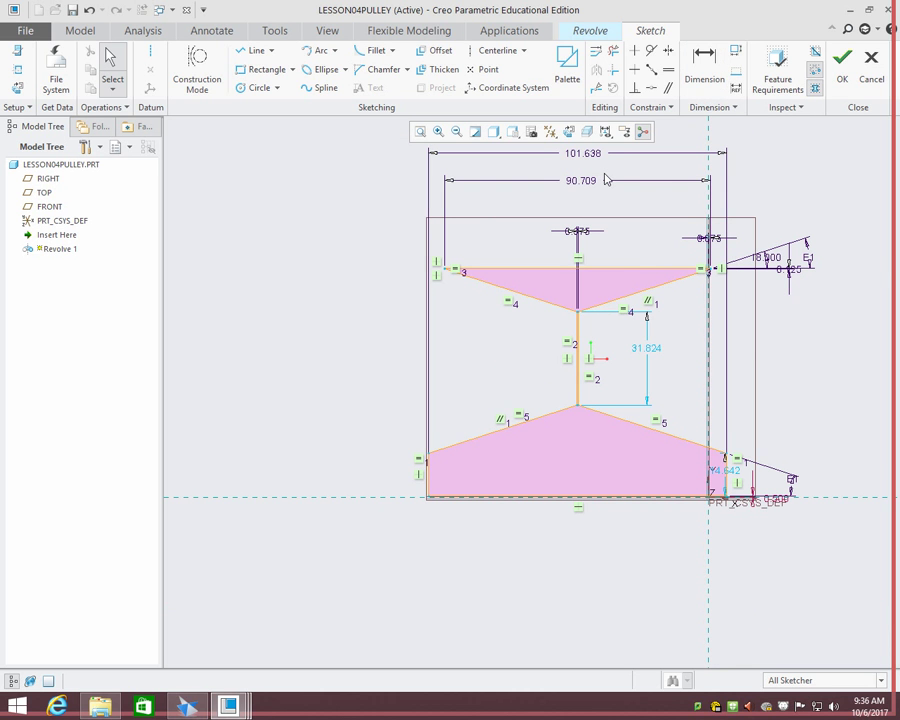
# - Set the bottom edge's width to 2.437 and the top edge's width to 1.750
pyautogui.doubleClick(708, 151)
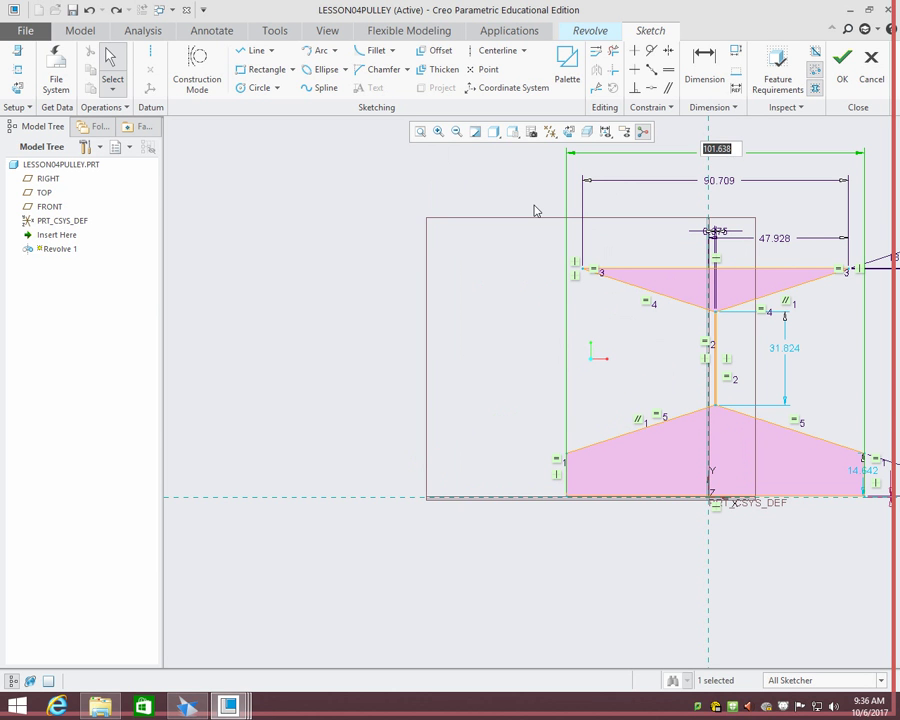
pyautogui.write('2.437')
pyautogui.press('Return')
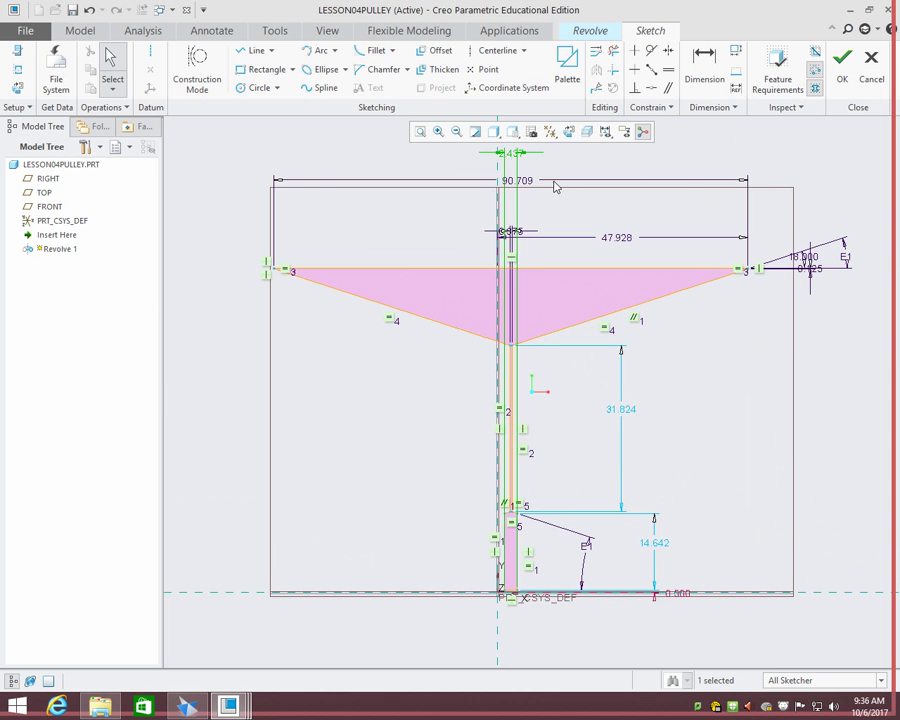
pyautogui.doubleClick(520, 179)
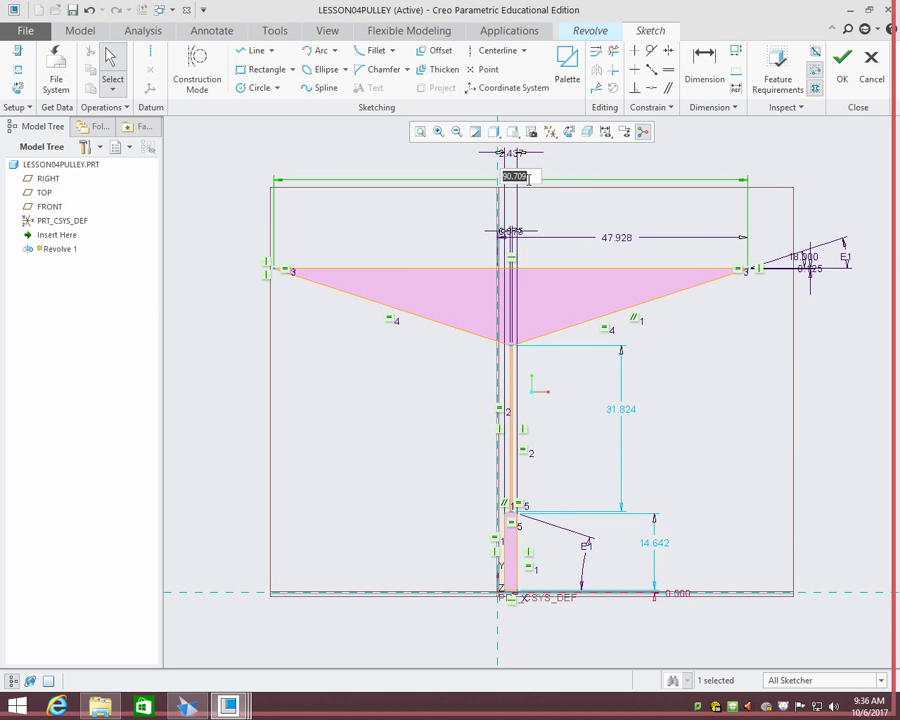
pyautogui.write('1.750')
pyautogui.press('Return')
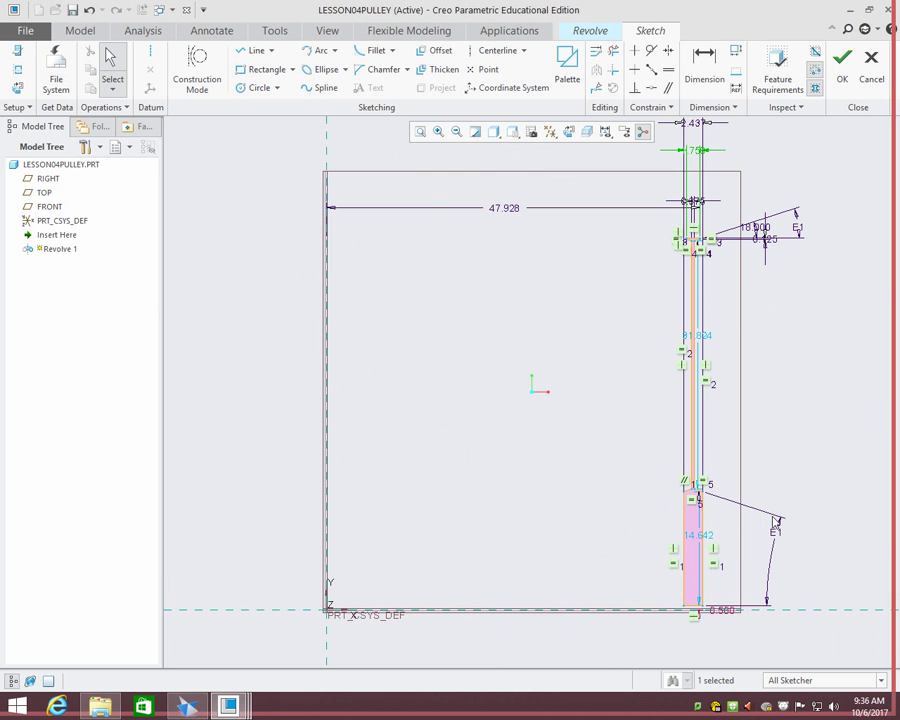
# - Try setting the height of the bottom section's right vertical edge to 0.25 and undo it
pyautogui.scroll(-5, 700, 552)
pyautogui.keyDown('shift'); pyautogui.moveTo(739, 527); pyautogui.dragTo(636, 370, button='middle'); pyautogui.keyUp('shift')
pyautogui.keyDown('shift'); pyautogui.moveTo(647, 327); pyautogui.dragTo(637, 372, button='middle'); pyautogui.keyUp('shift')
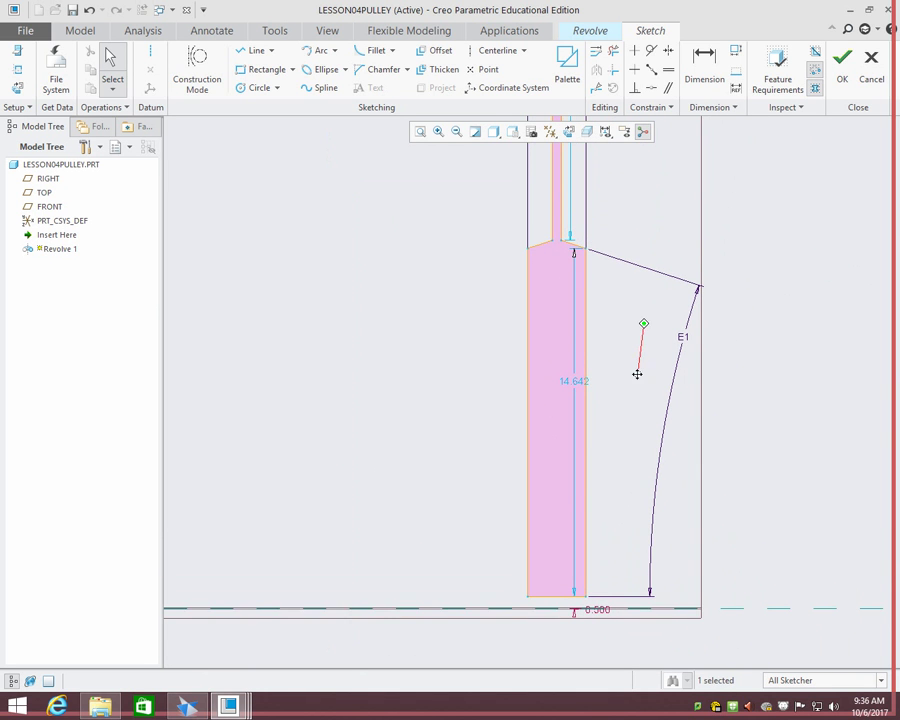
pyautogui.doubleClick(576, 382)
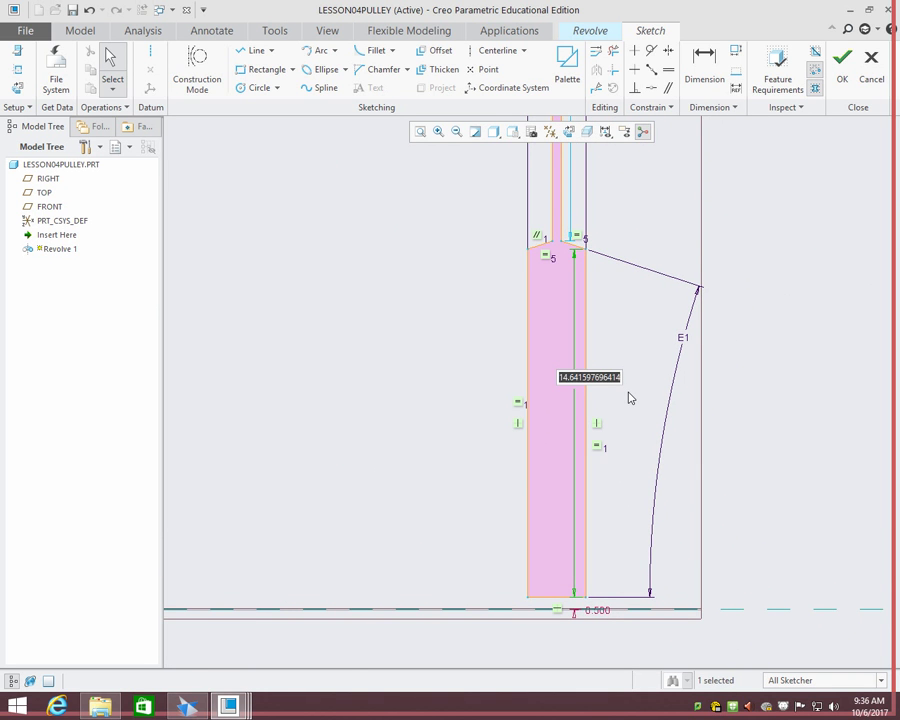
pyautogui.write('0.25')
pyautogui.press('Return')
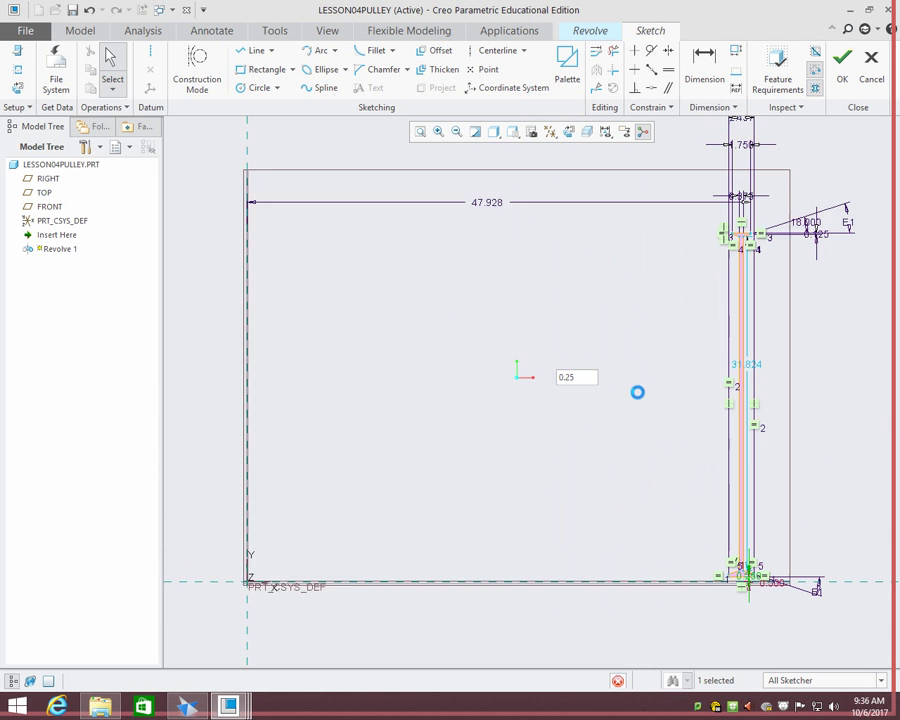
pyautogui.hotkey('ctrl', 'z')
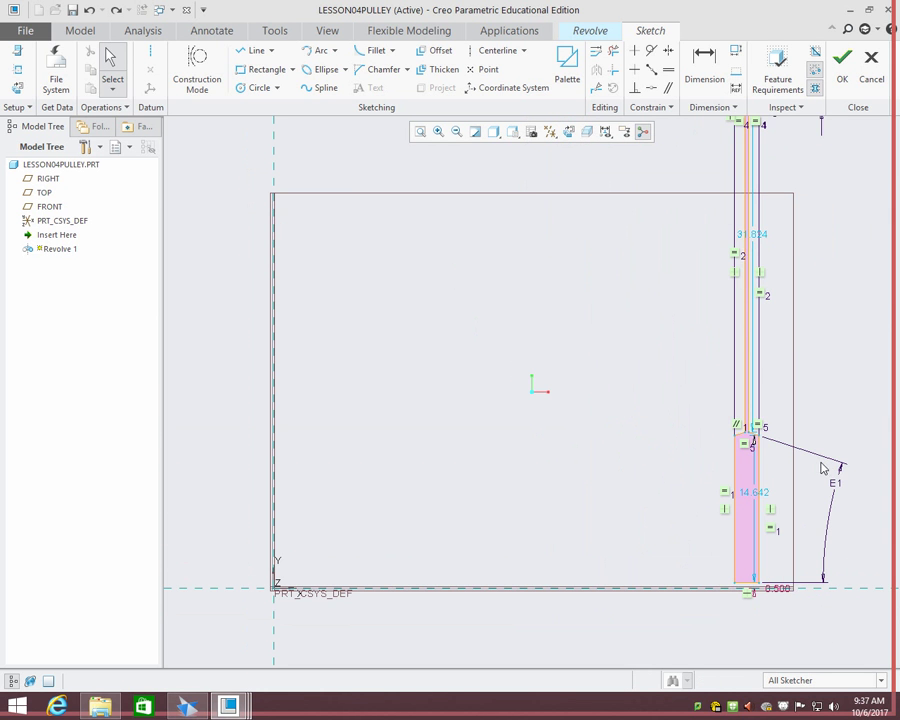
# - Dimension the vertical distance from the horizontal reference to the profile's upper right corner as half of 4
pyautogui.keyDown('shift'); pyautogui.moveTo(836, 312); pyautogui.dragTo(610, 370, button='middle'); pyautogui.keyUp('shift')
pyautogui.scroll(1, 612, 371)
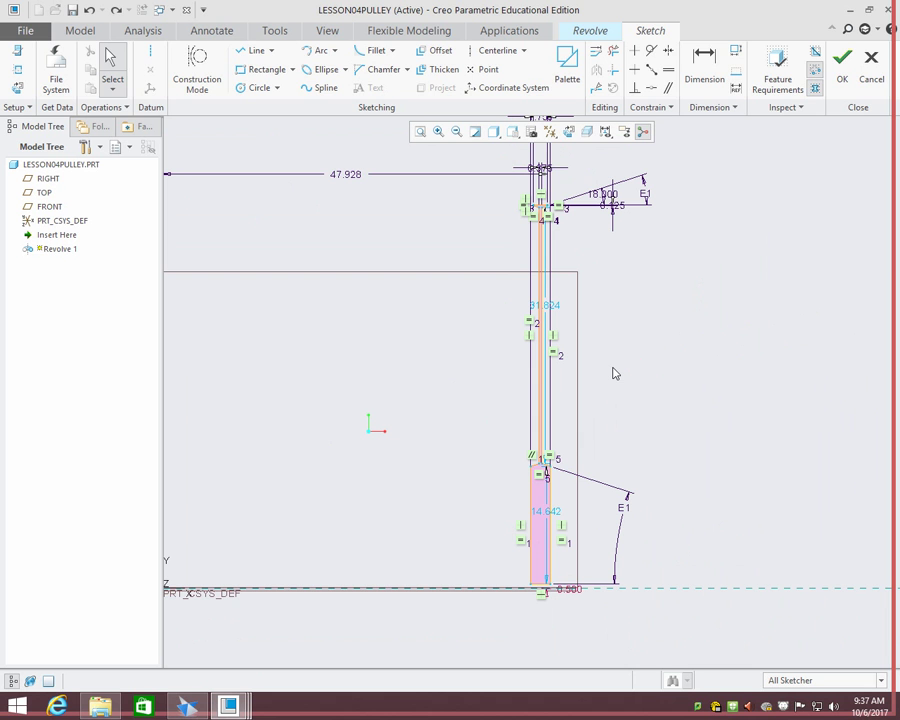
pyautogui.click(704, 68)
pyautogui.scroll(6, 552, 210)
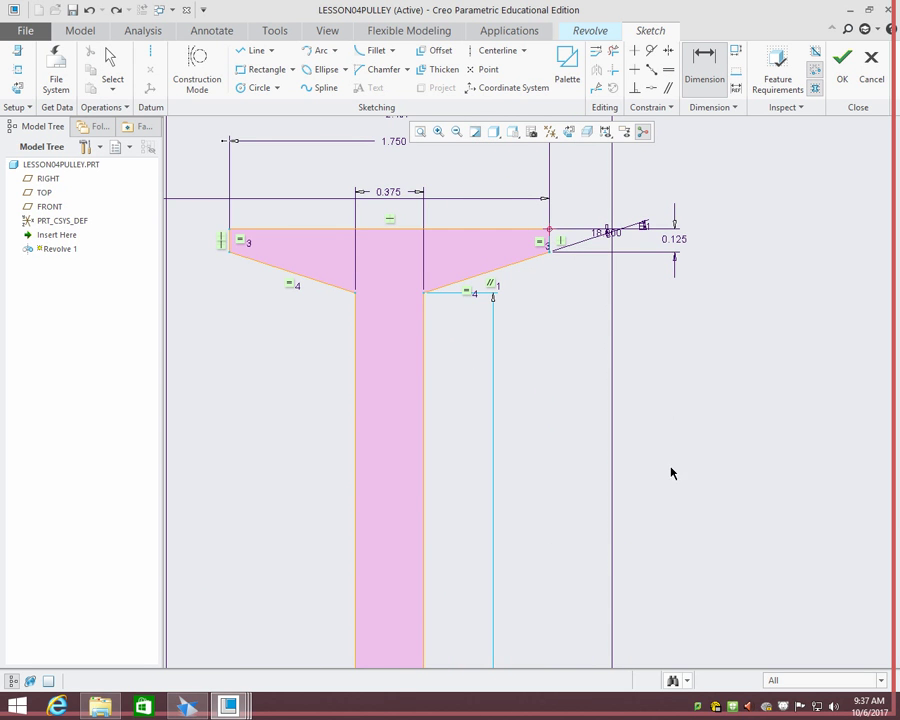
pyautogui.scroll(-5, 671, 473)
pyautogui.moveTo(789, 572)
pyautogui.keyDown('shift'); pyautogui.mouseDown(button='middle')
pyautogui.moveTo(745, 502)
pyautogui.moveTo(569, 129)
pyautogui.mouseUp(button='middle'); pyautogui.keyUp('shift')
pyautogui.keyDown('shift'); pyautogui.moveTo(596, 438); pyautogui.dragTo(568, 176, button='middle'); pyautogui.keyUp('shift')
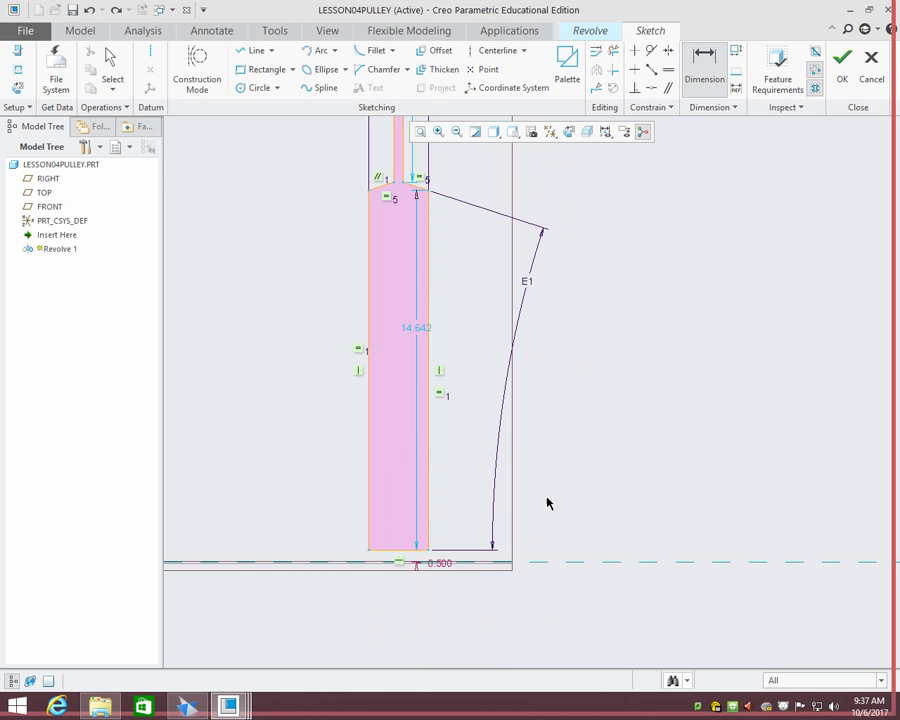
pyautogui.click(647, 562)
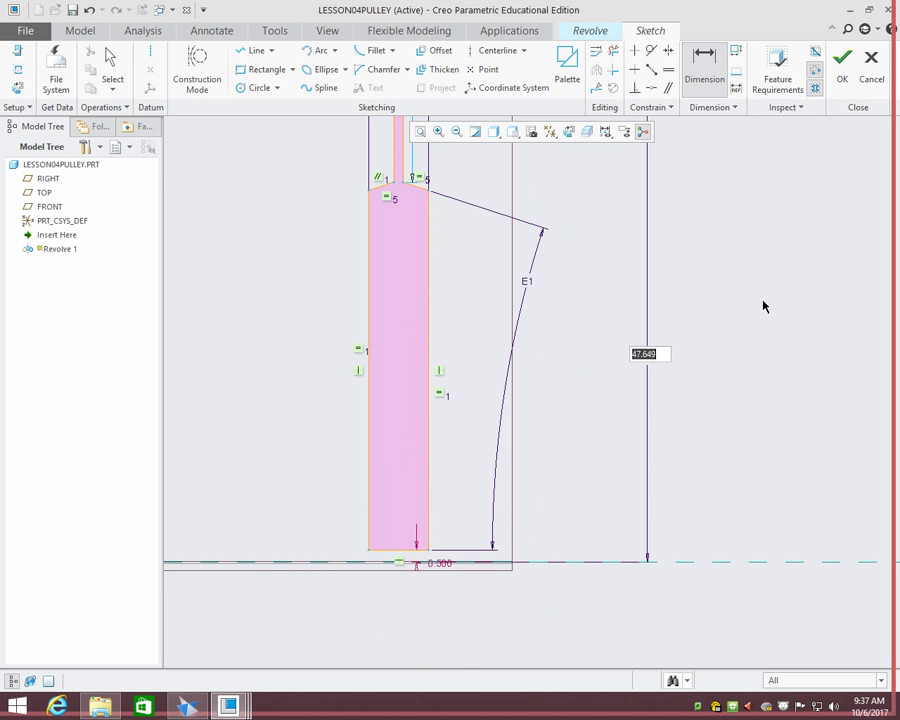
pyautogui.write('4/2')
pyautogui.press('Return')
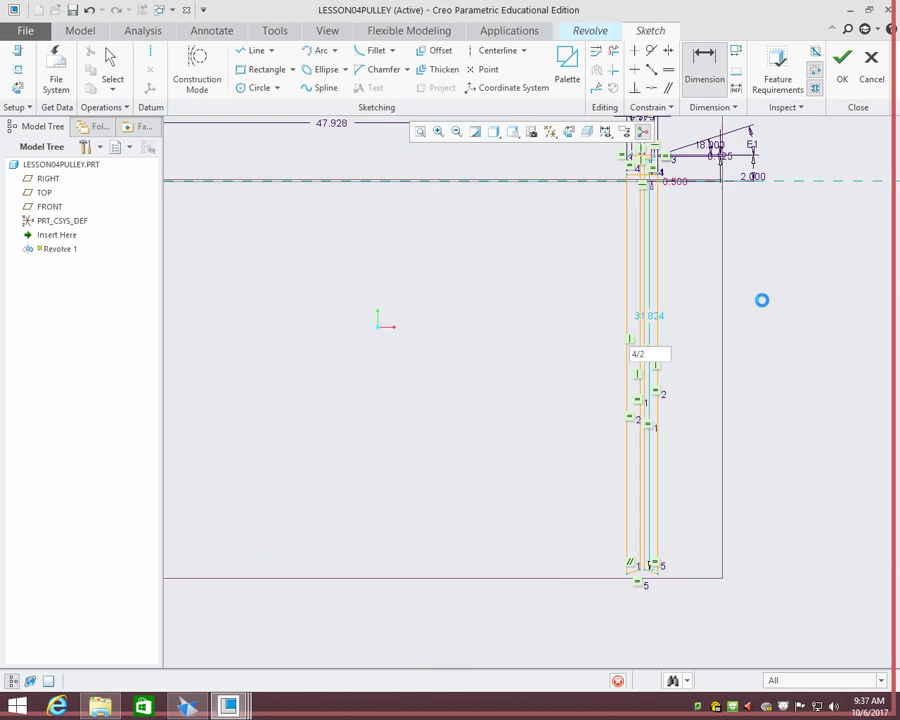
# - Undo the half-of-4 height value, return the sketch to its 2D orientation, and delete the overall height dimension
pyautogui.click(568, 131)
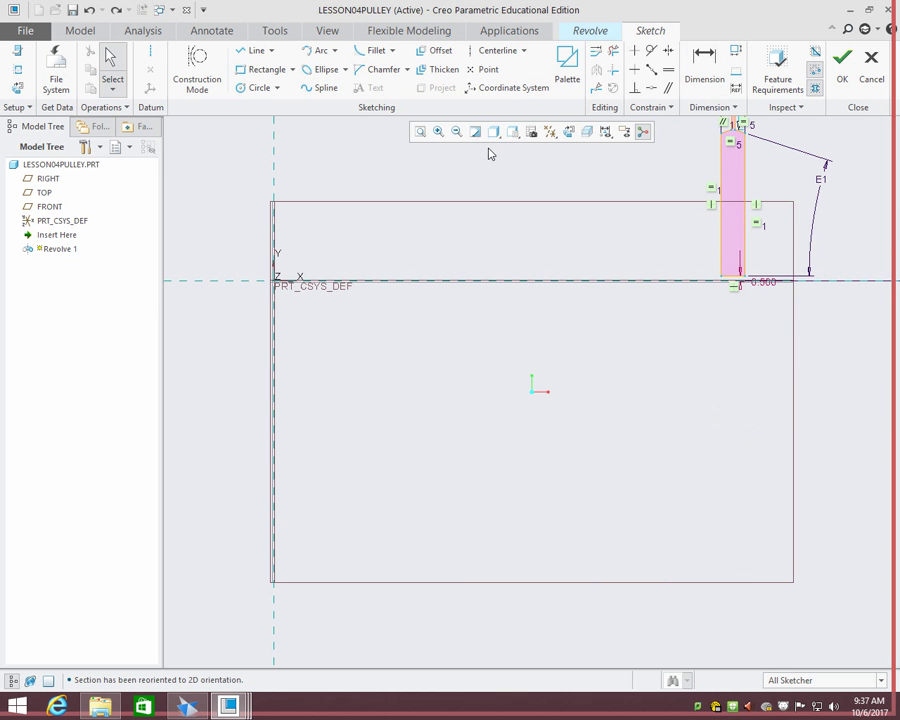
pyautogui.moveTo(808, 210)
pyautogui.keyDown('shift'); pyautogui.mouseDown(button='middle')
pyautogui.moveTo(473, 514)
pyautogui.moveTo(476, 502)
pyautogui.mouseUp(button='middle'); pyautogui.keyUp('shift')
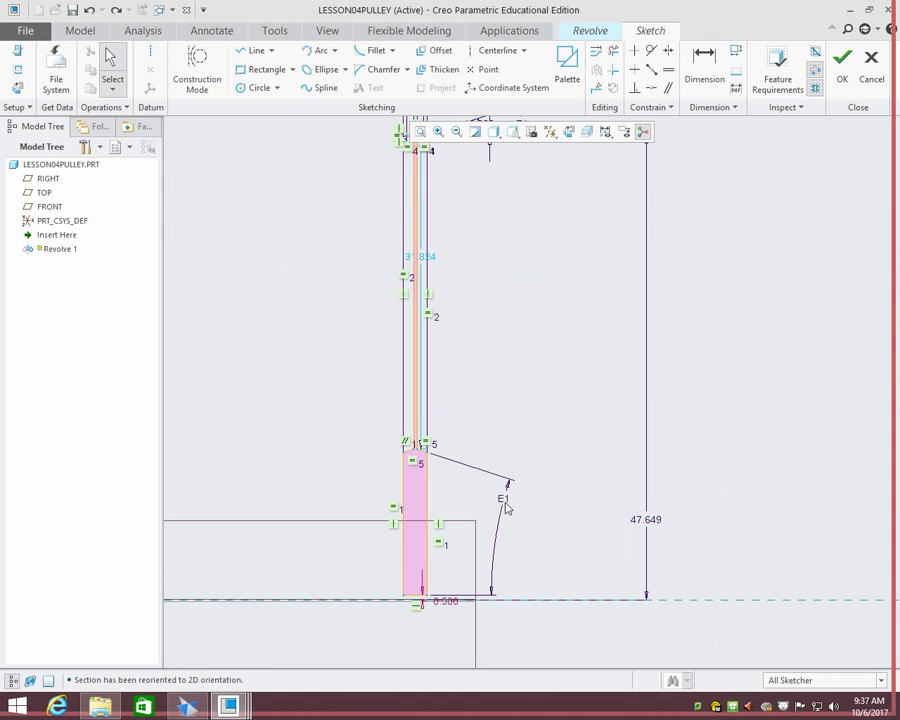
pyautogui.click(506, 505)
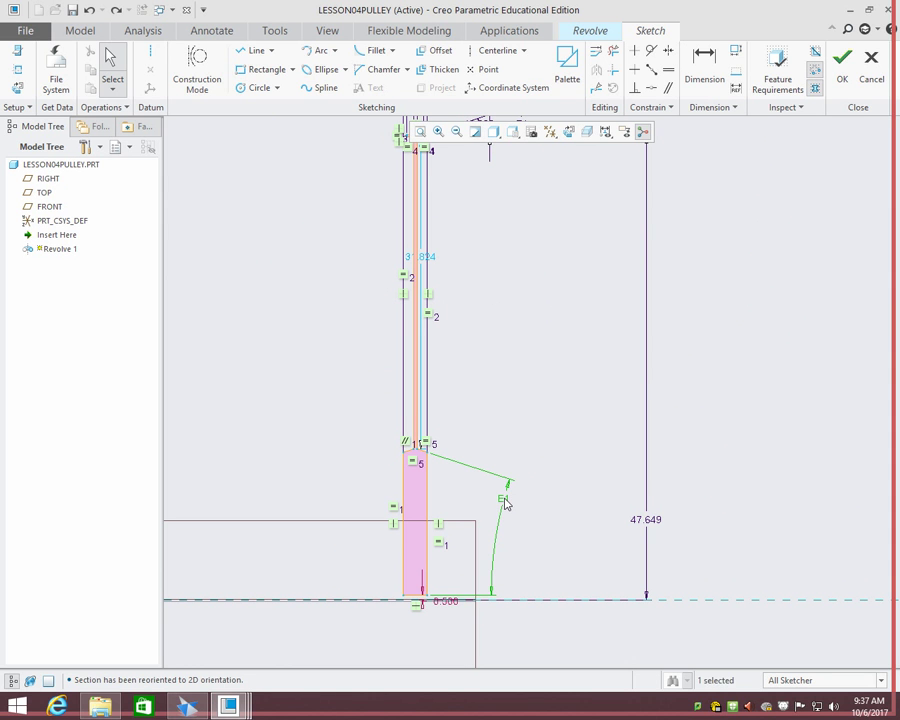
pyautogui.click(558, 460)
pyautogui.click(652, 521)
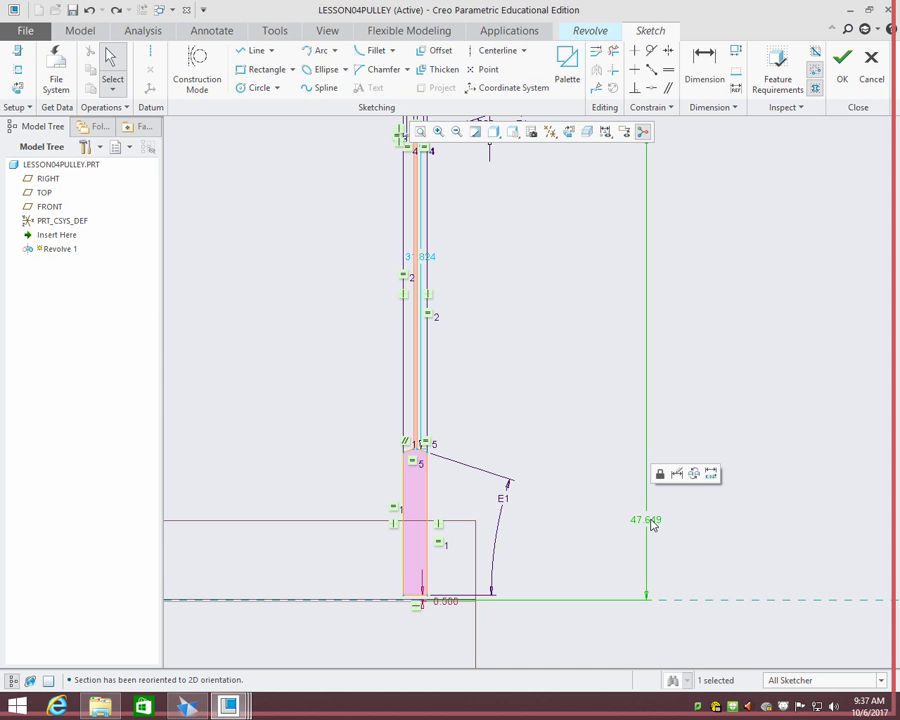
pyautogui.click(608, 508)
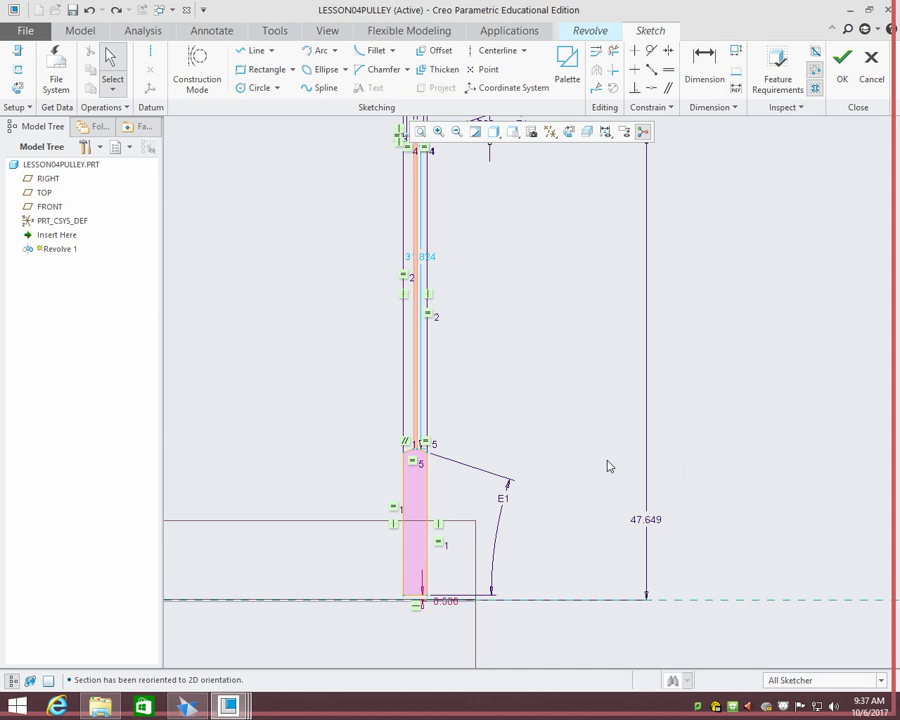
pyautogui.scroll(5, 606, 460)
pyautogui.scroll(-2, 633, 462)
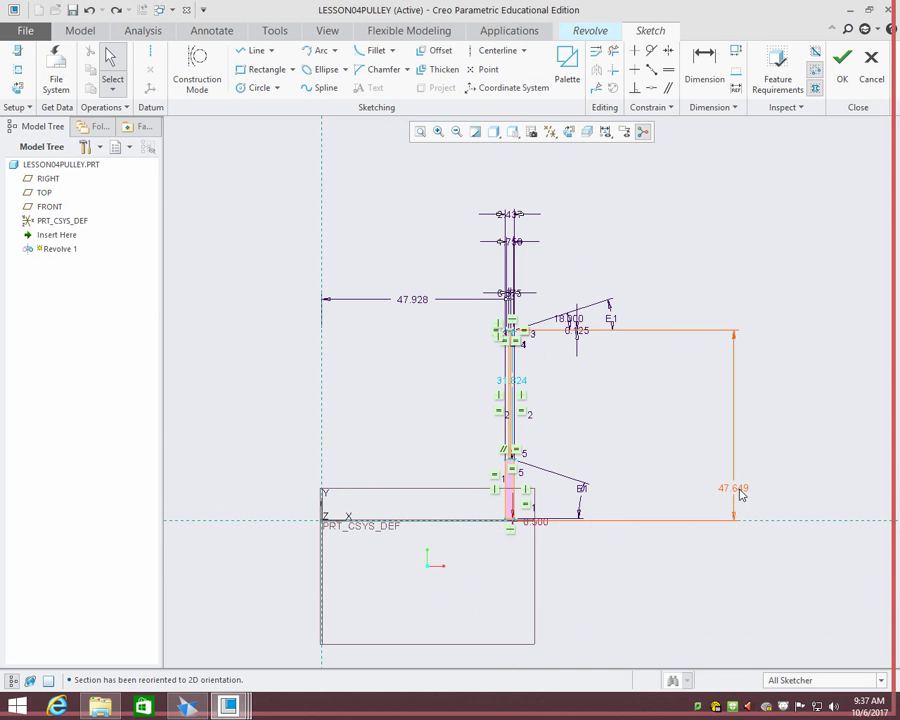
pyautogui.click(738, 489)
pyautogui.press('Delete')
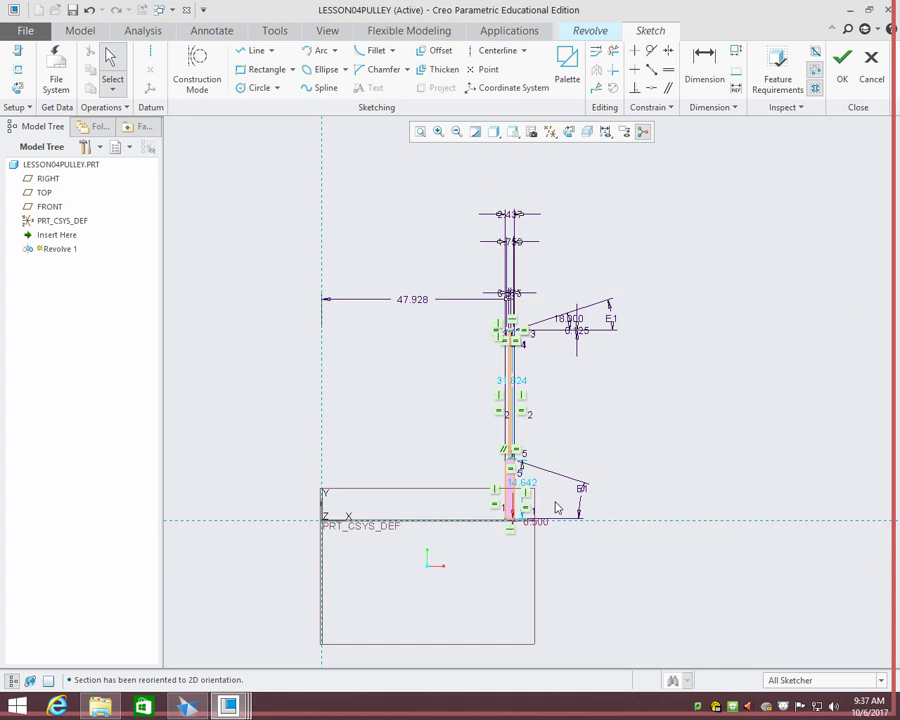
# - Lock the upper 18.000 angle dimension and move it and the 0.125 edge dimension outward, clear of the profile
pyautogui.scroll(-5, 540, 515)
pyautogui.scroll(4, 596, 350)
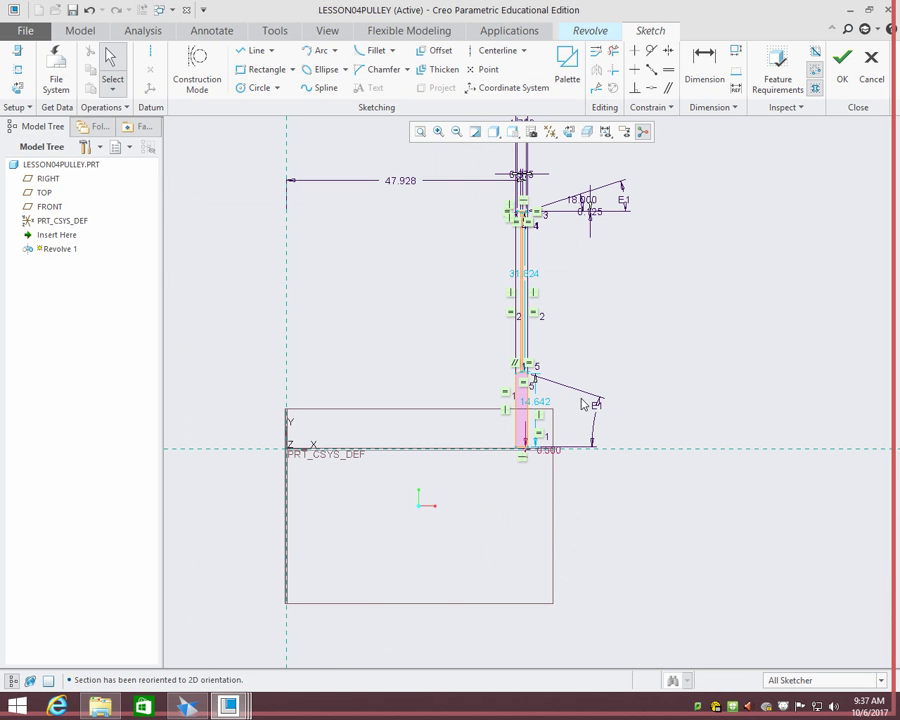
pyautogui.click(601, 413)
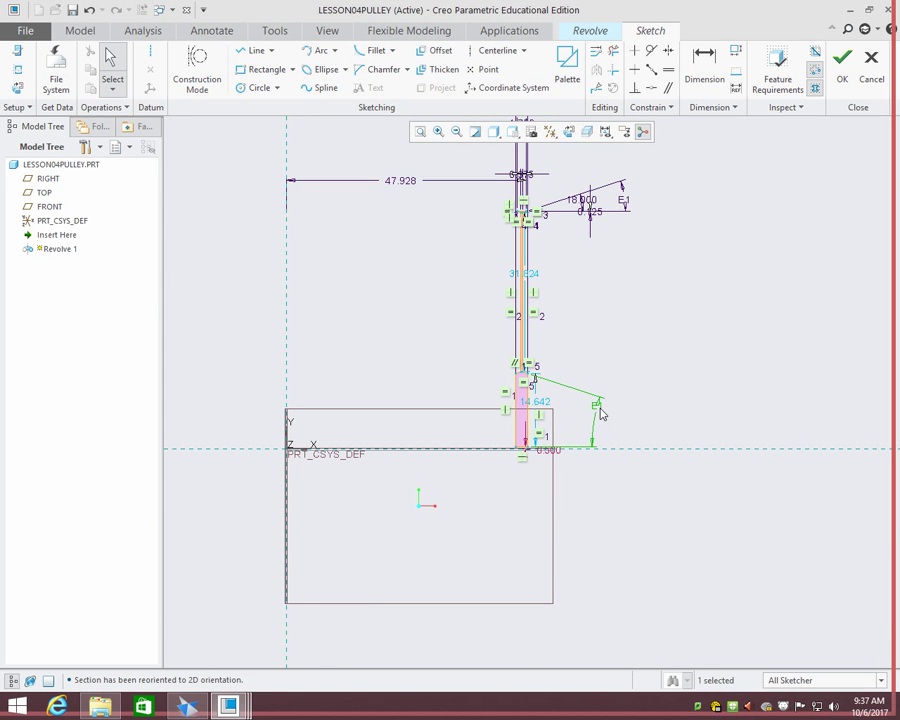
pyautogui.hotkey('ctrl', 'c')
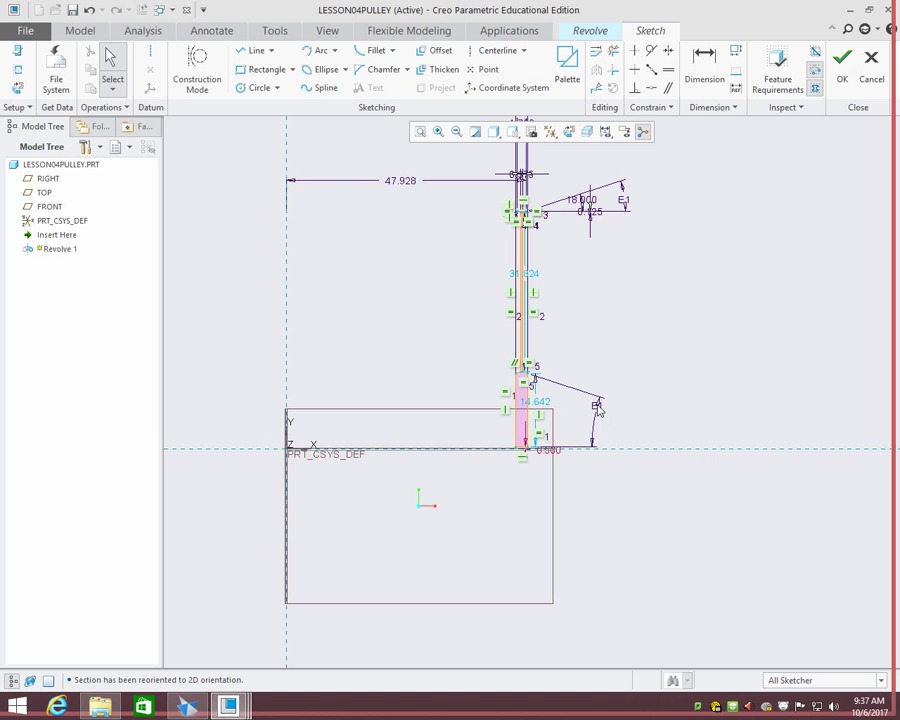
pyautogui.hotkey('ctrl', 'v')
pyautogui.click(640, 190)
pyautogui.moveTo(684, 197); pyautogui.dragTo(705, 192)
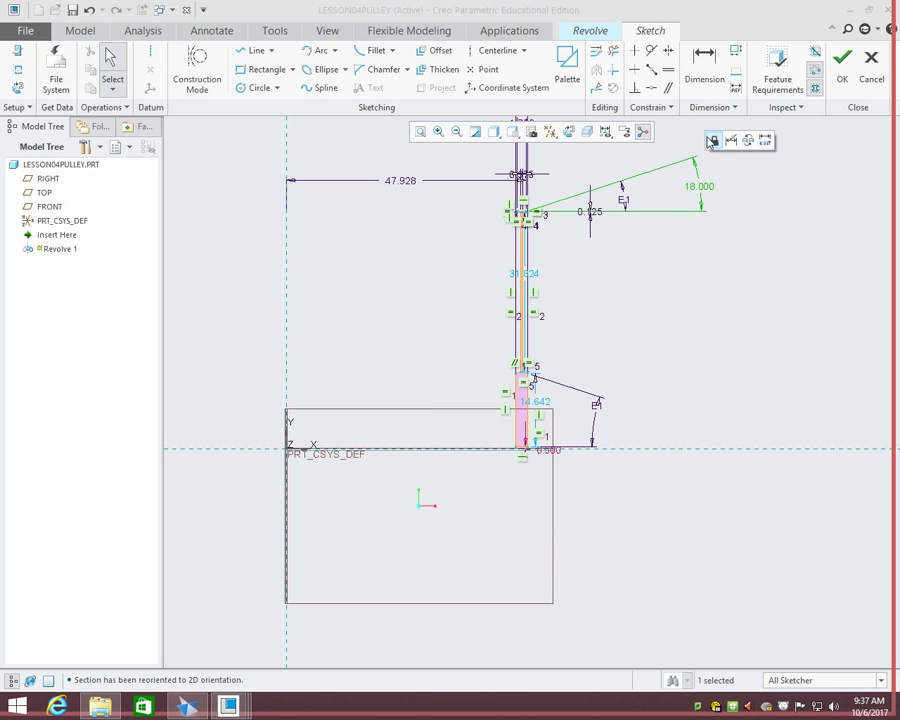
pyautogui.click(620, 200)
pyautogui.moveTo(597, 220); pyautogui.dragTo(740, 224)
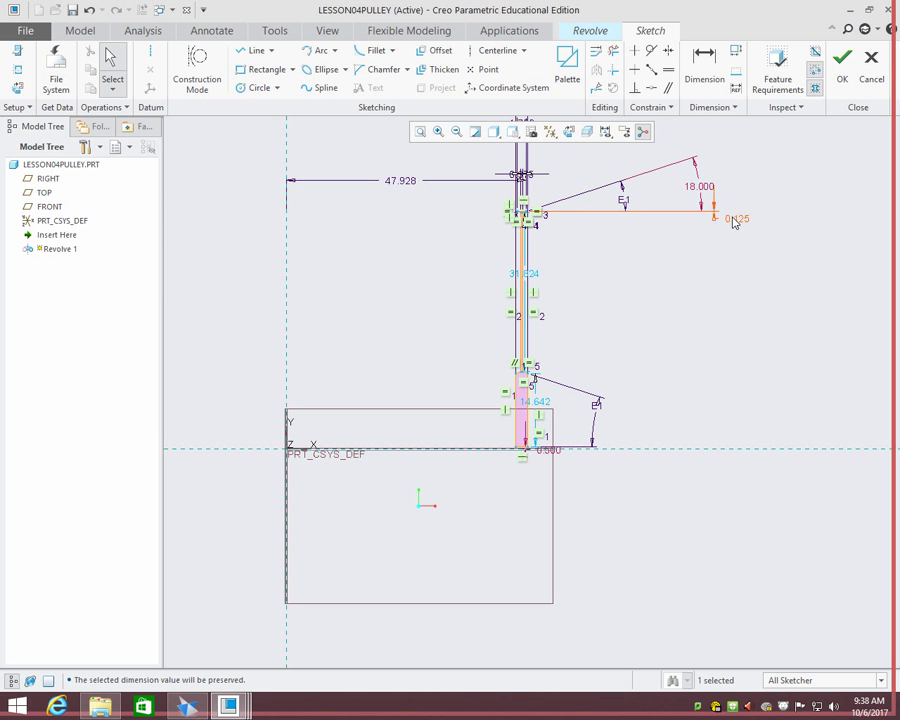
# - Lock the 0.375, 1.750 and 2.437 width dimensions above the profile
pyautogui.click(605, 211)
pyautogui.scroll(6, 511, 187)
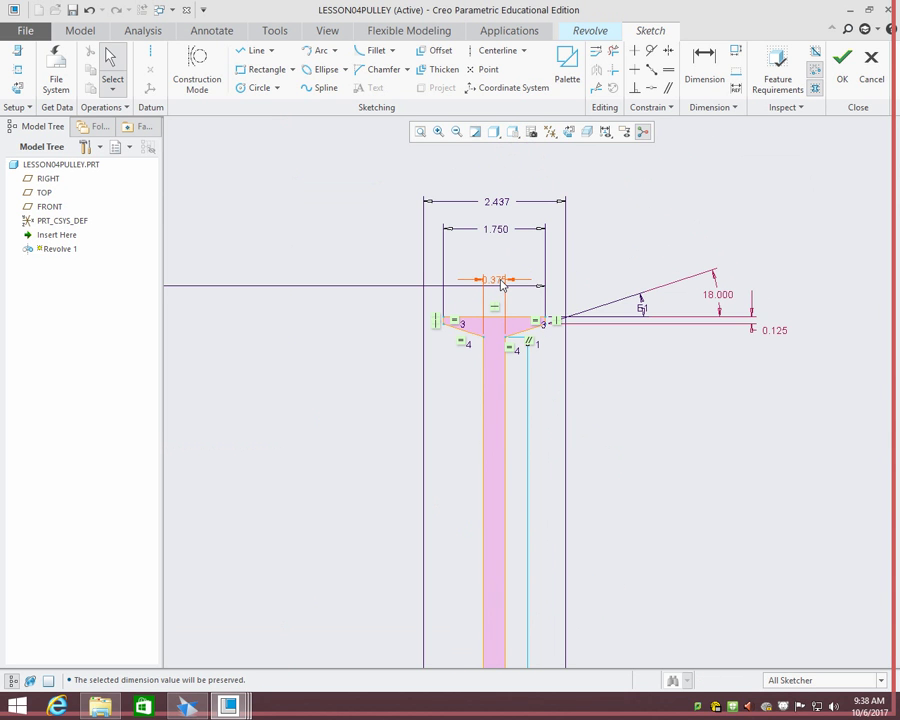
pyautogui.click(502, 284)
pyautogui.click(501, 238)
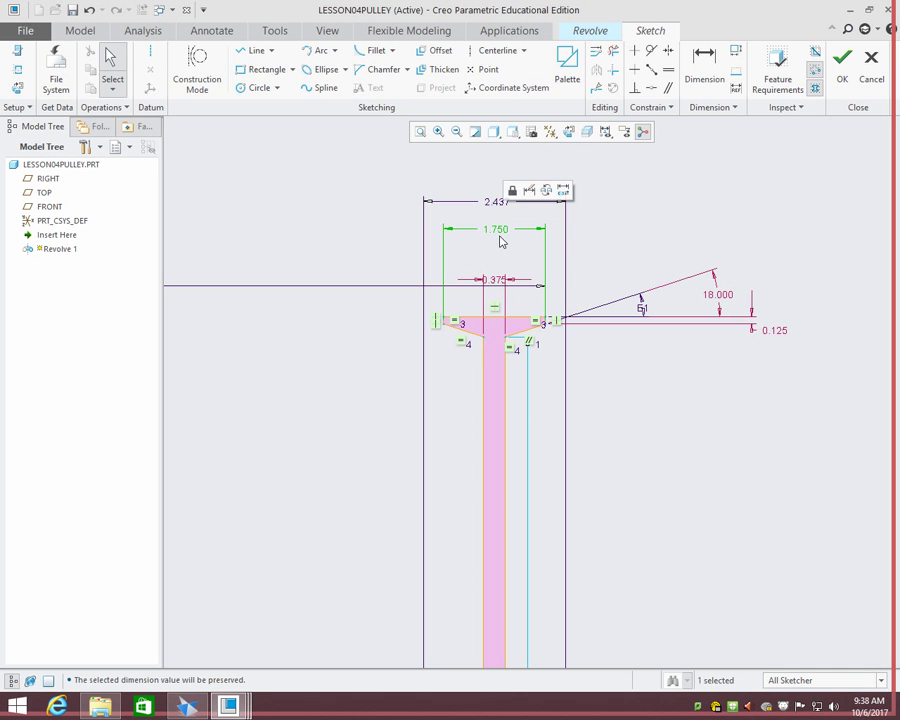
pyautogui.click(497, 203)
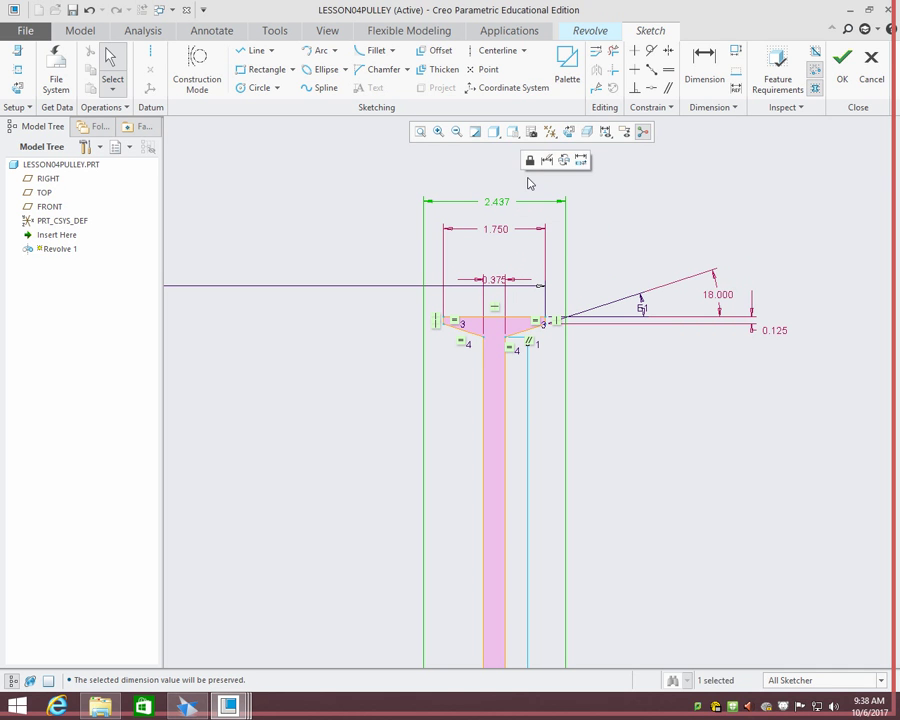
pyautogui.click(530, 160)
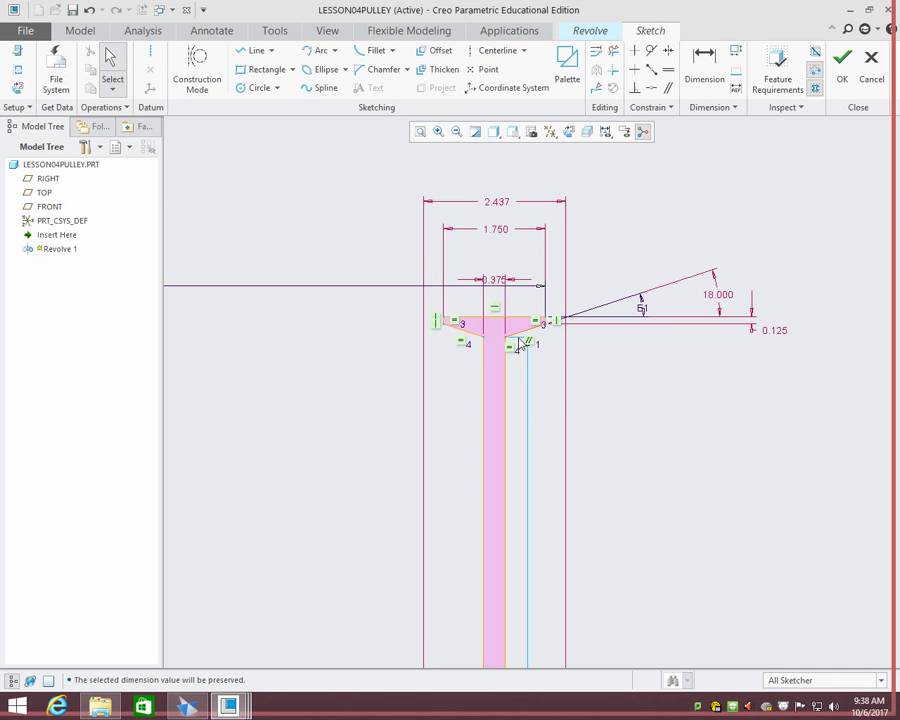
# - Try dimensioning the vertical distance from the horizontal reference to the profile's upper right corner as 2
pyautogui.moveTo(546, 356)
pyautogui.mouseDown()
pyautogui.moveTo(577, 463)
pyautogui.moveTo(640, 537)
pyautogui.moveTo(607, 340)
pyautogui.moveTo(617, 530)
pyautogui.moveTo(605, 380)
pyautogui.moveTo(615, 401)
pyautogui.moveTo(619, 362)
pyautogui.moveTo(637, 460)
pyautogui.mouseUp()
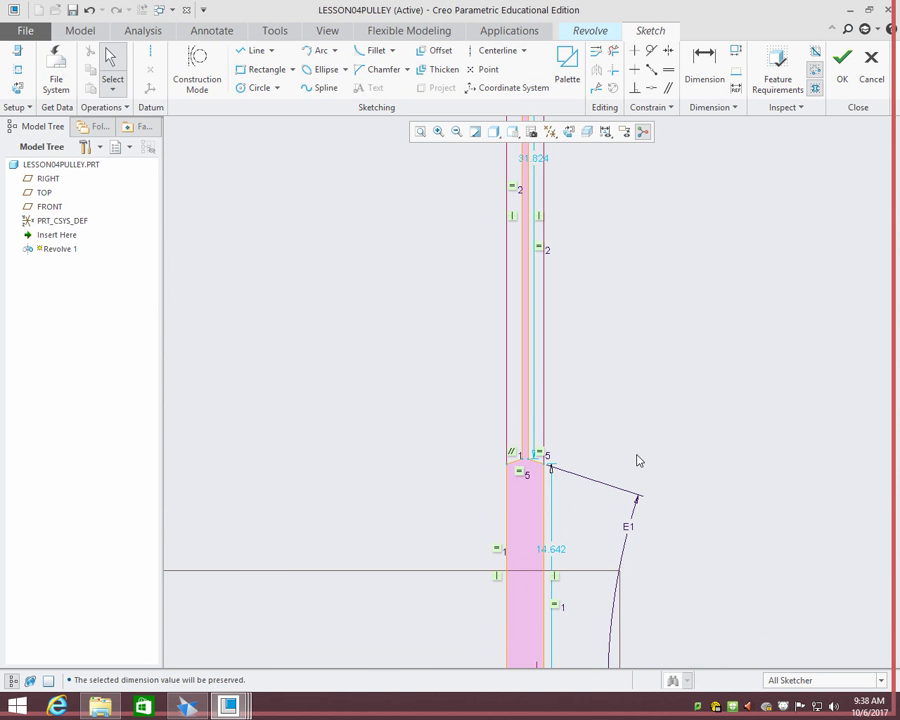
pyautogui.scroll(3, 698, 366)
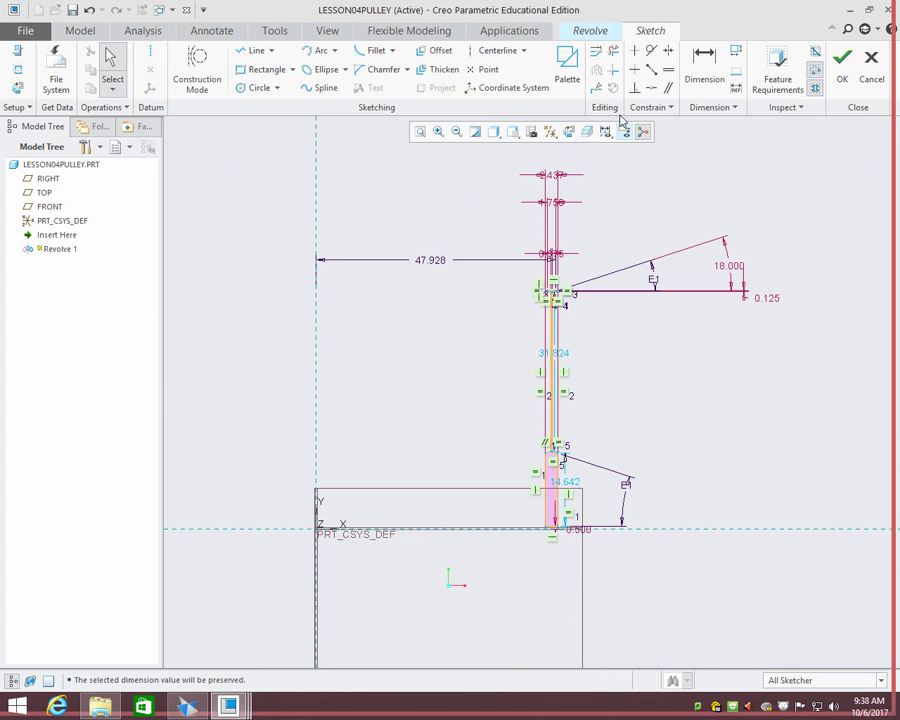
pyautogui.click(712, 76)
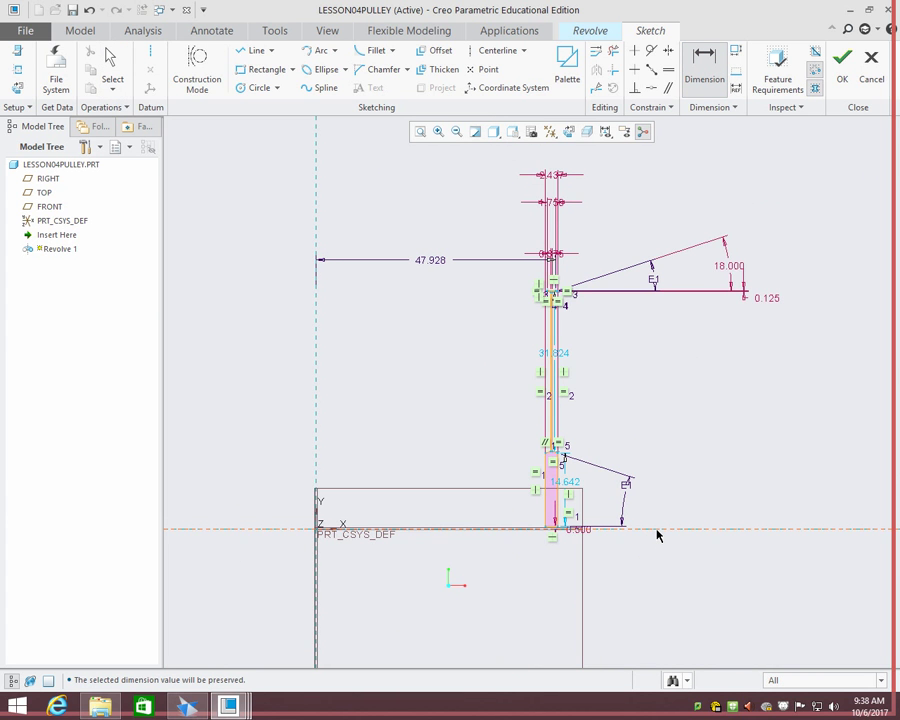
pyautogui.keyDown('shift'); pyautogui.moveTo(548, 158); pyautogui.dragTo(546, 299, button='middle'); pyautogui.keyUp('shift')
pyautogui.scroll(-5, 585, 430)
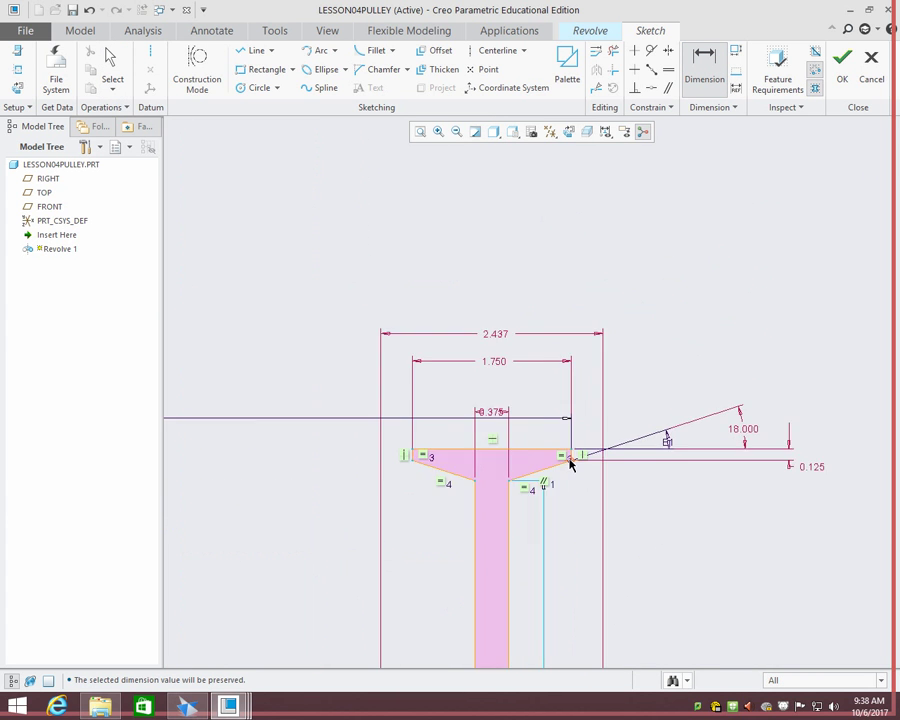
pyautogui.scroll(6, 709, 538)
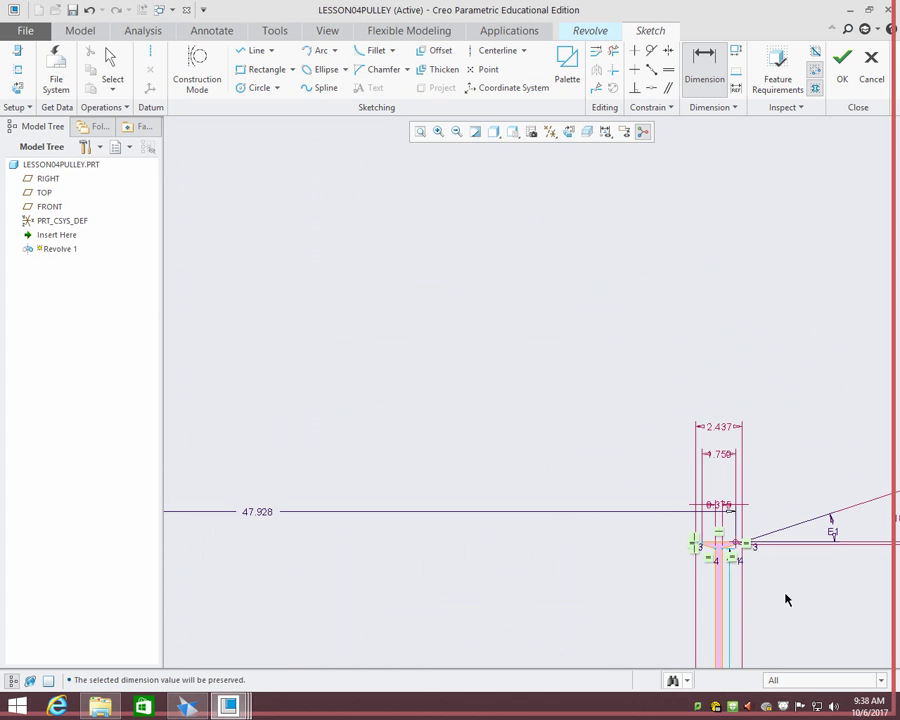
pyautogui.keyDown('shift'); pyautogui.moveTo(785, 597); pyautogui.dragTo(478, 229, button='middle'); pyautogui.keyUp('shift')
pyautogui.middleClick(672, 443)
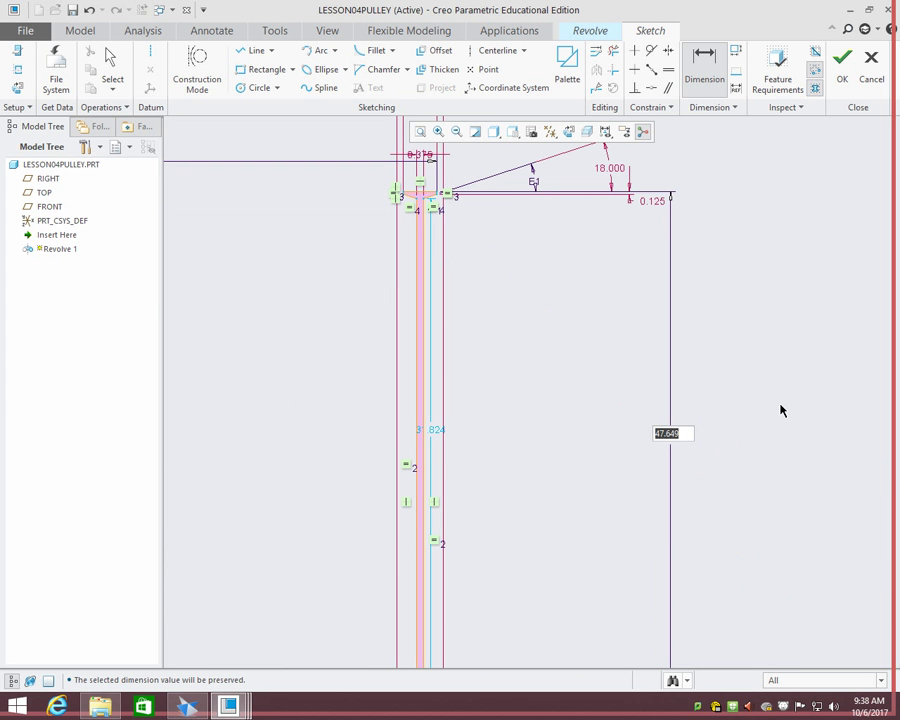
pyautogui.scroll(-5, 781, 410)
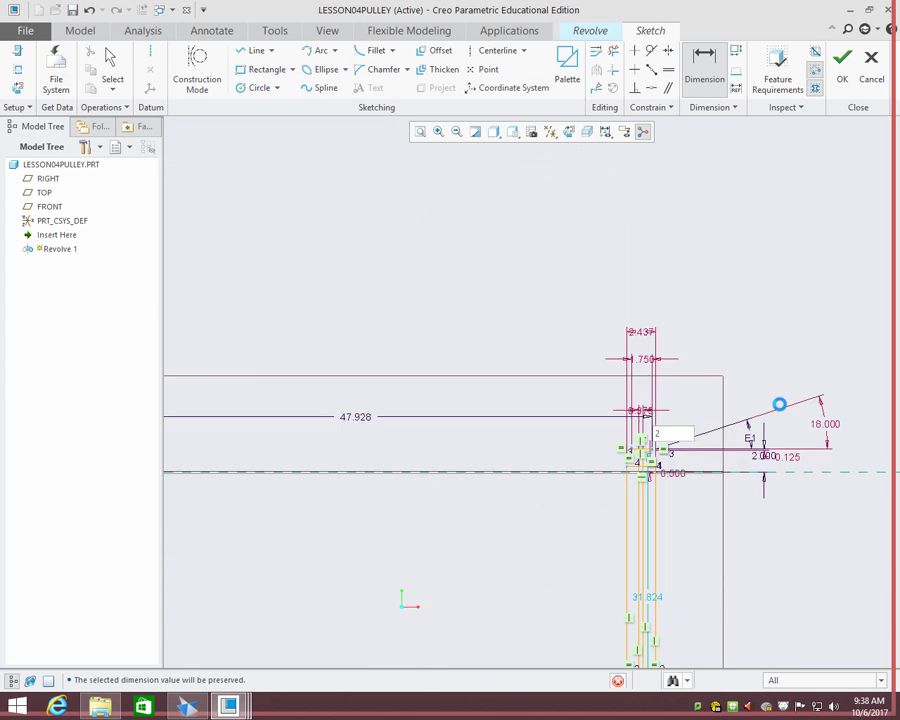
pyautogui.press('Return')
pyautogui.scroll(6, 564, 367)
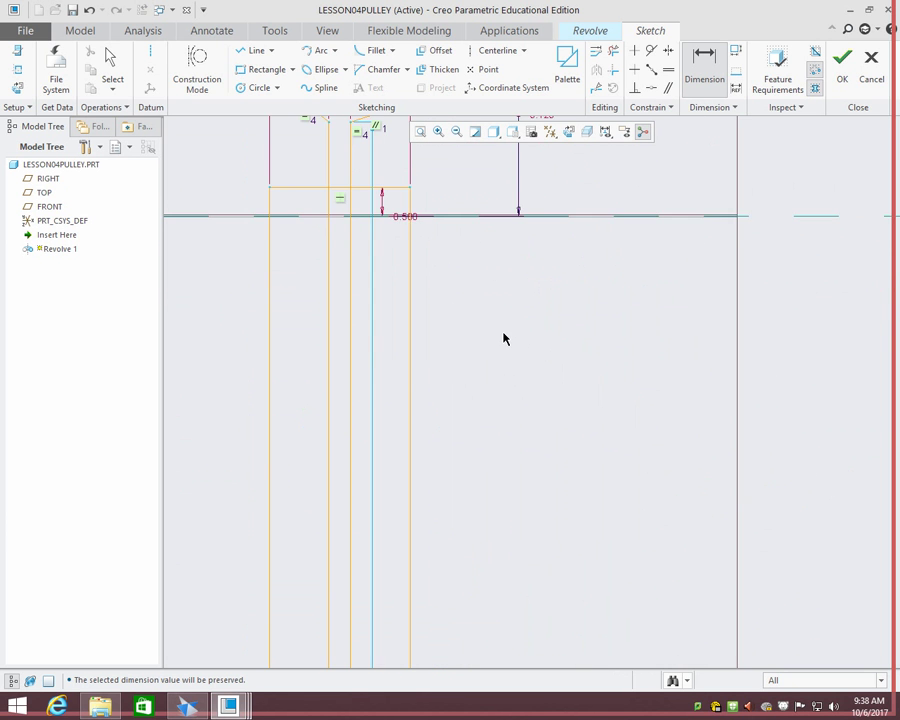
pyautogui.scroll(-4, 504, 339)
pyautogui.scroll(2, 498, 285)
pyautogui.scroll(-6, 498, 292)
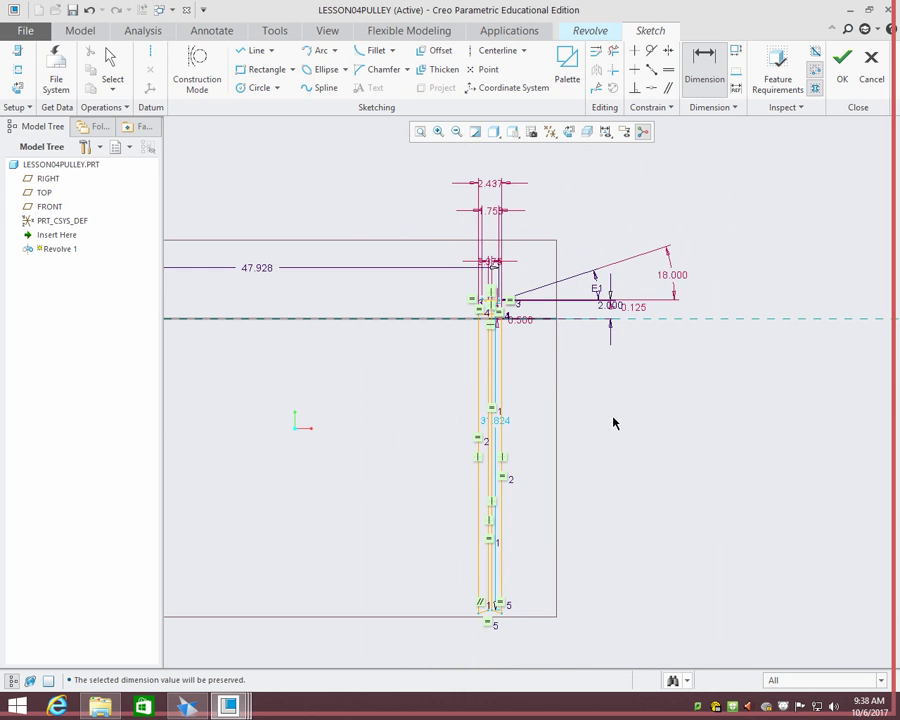
# - Undo the overall height value of 2 and delete the overall height dimension
pyautogui.hotkey('ctrl', 'z')
pyautogui.keyDown('shift'); pyautogui.moveTo(632, 319); pyautogui.dragTo(636, 458, button='middle'); pyautogui.keyUp('shift')
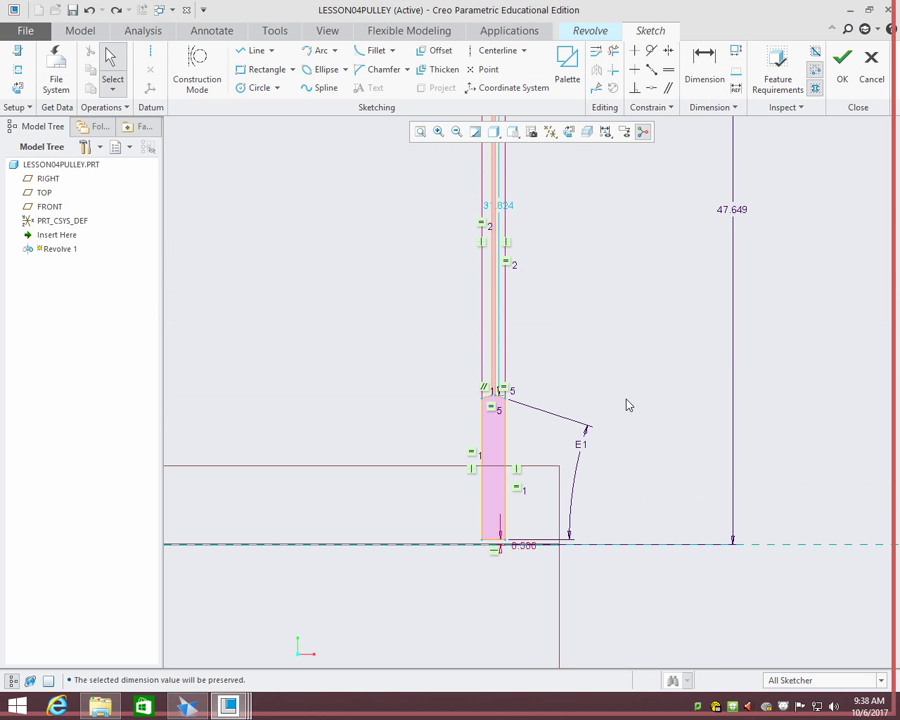
pyautogui.keyDown('shift'); pyautogui.moveTo(591, 316); pyautogui.dragTo(592, 420, button='middle'); pyautogui.keyUp('shift')
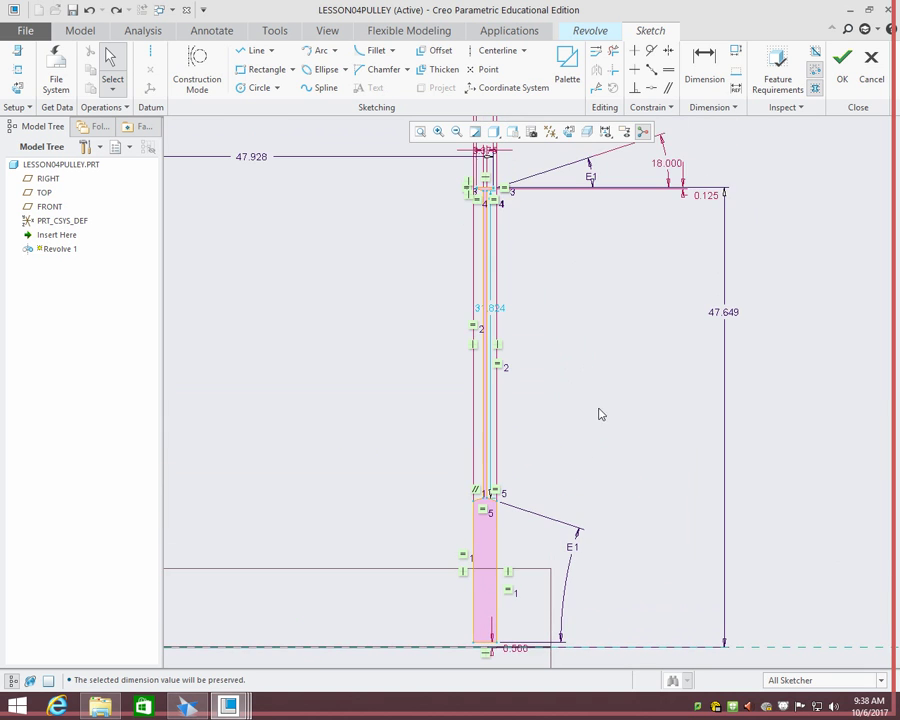
pyautogui.keyDown('shift'); pyautogui.moveTo(596, 341); pyautogui.dragTo(584, 445, button='middle'); pyautogui.keyUp('shift')
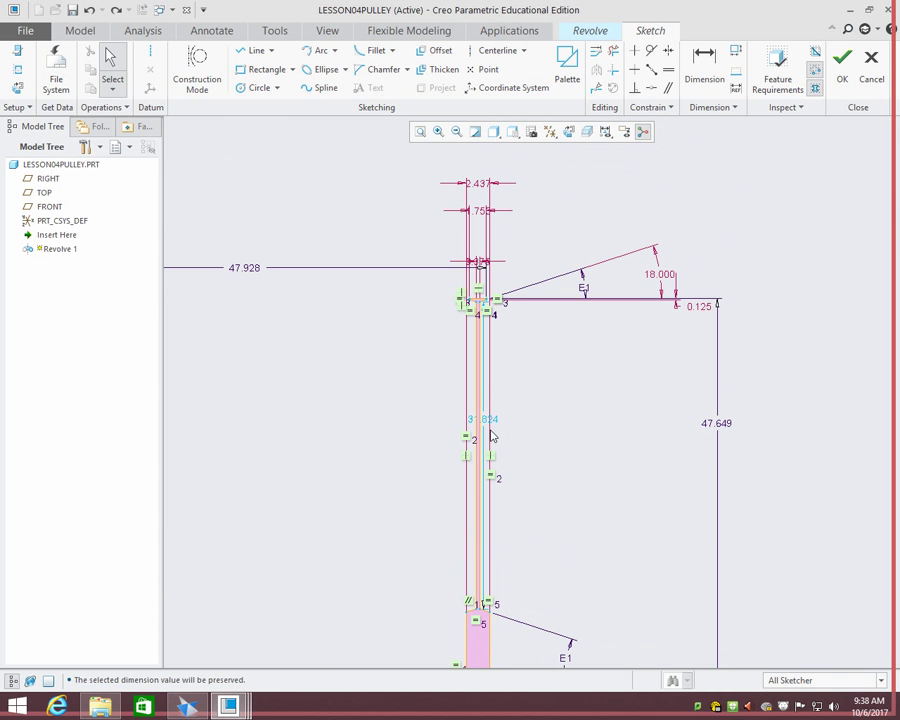
pyautogui.click(717, 429)
pyautogui.press('Delete')
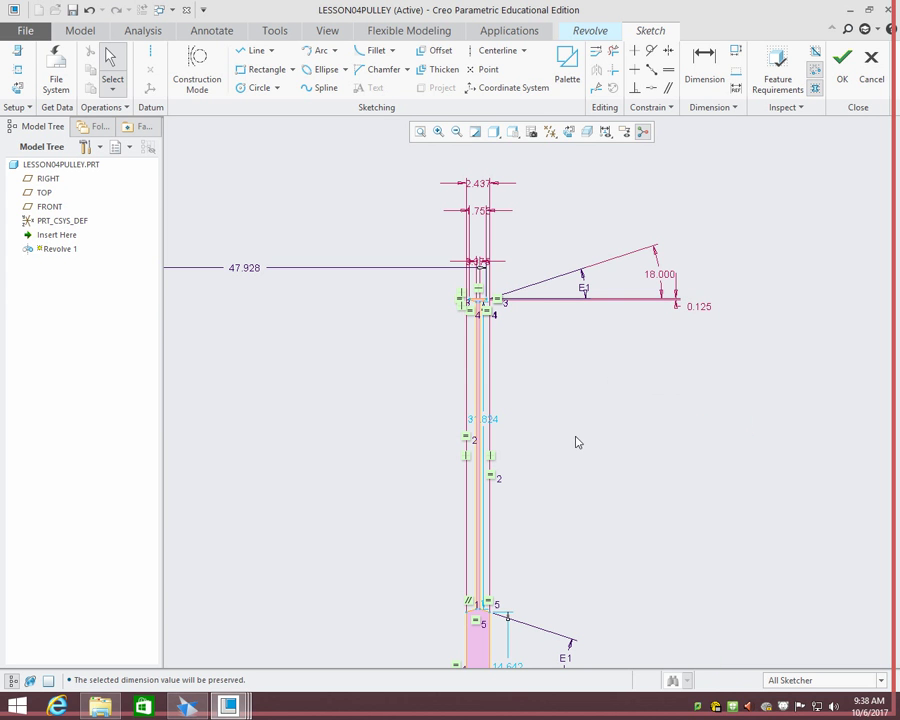
# - Examine the dimensions and constraints along the profile from the upper flange to the bottom section
pyautogui.scroll(-5, 484, 310)
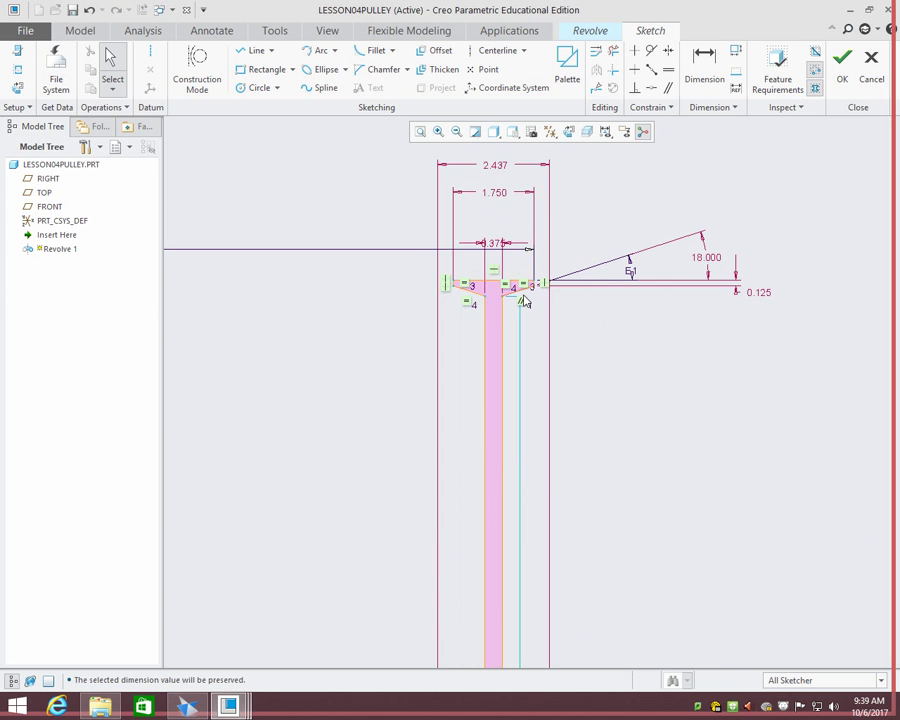
pyautogui.scroll(-4, 524, 300)
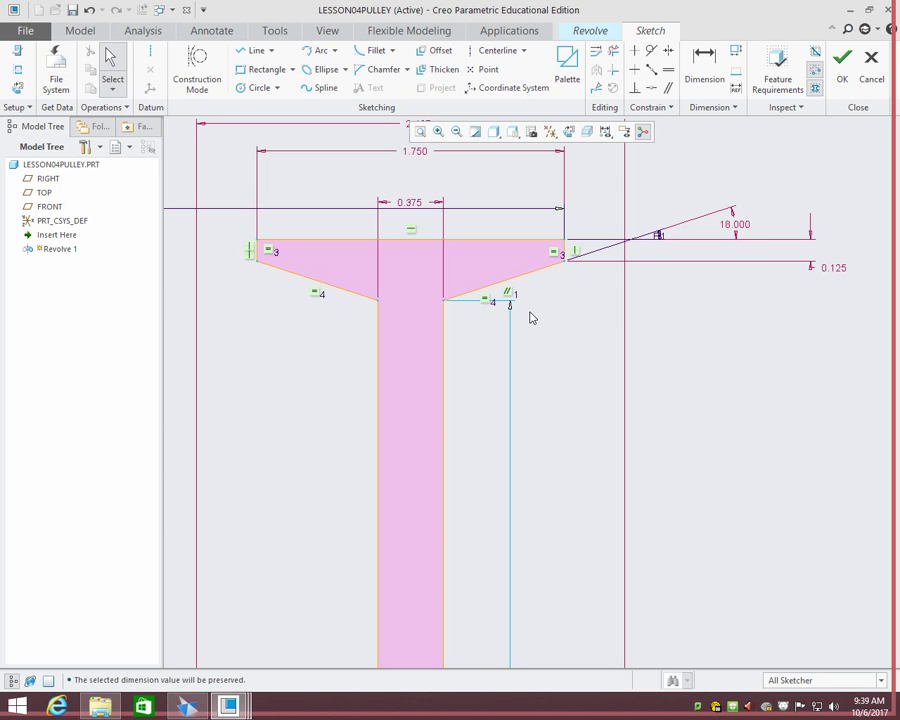
pyautogui.scroll(3, 633, 368)
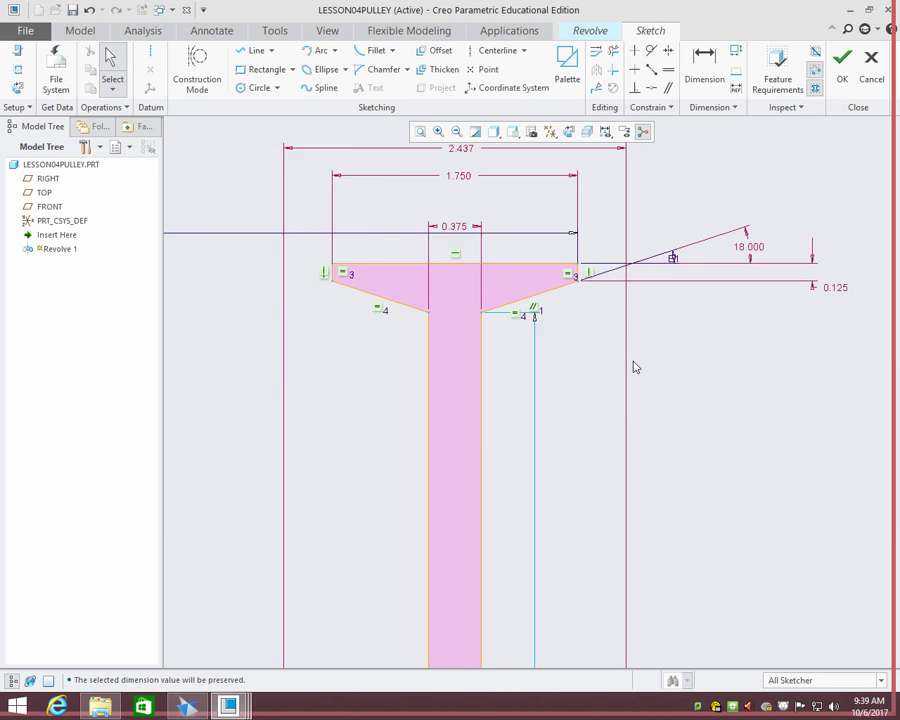
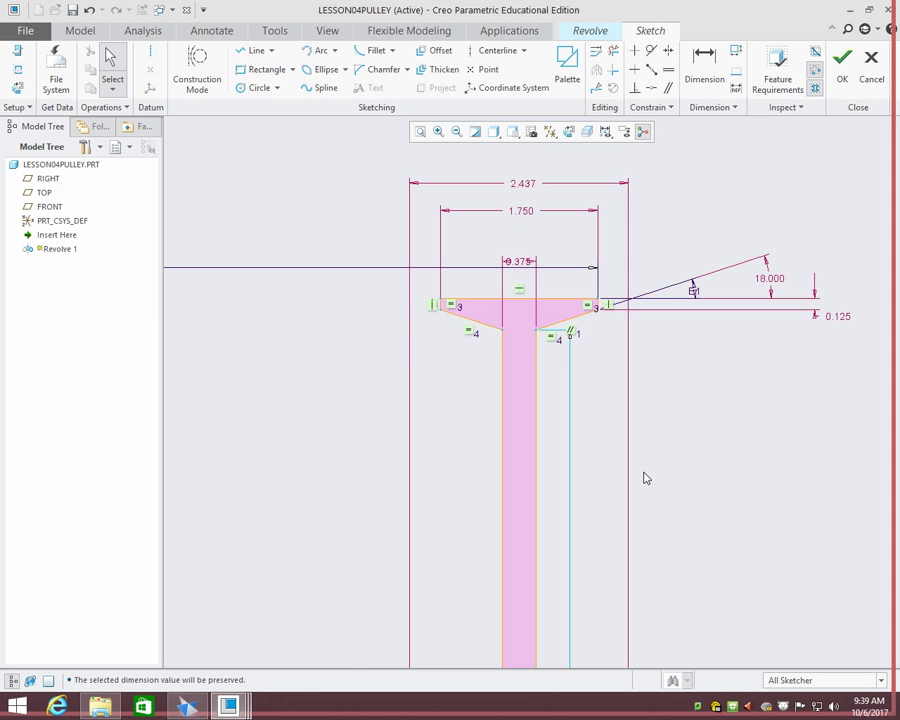
pyautogui.scroll(-3, 626, 482)
pyautogui.scroll(5, 598, 462)
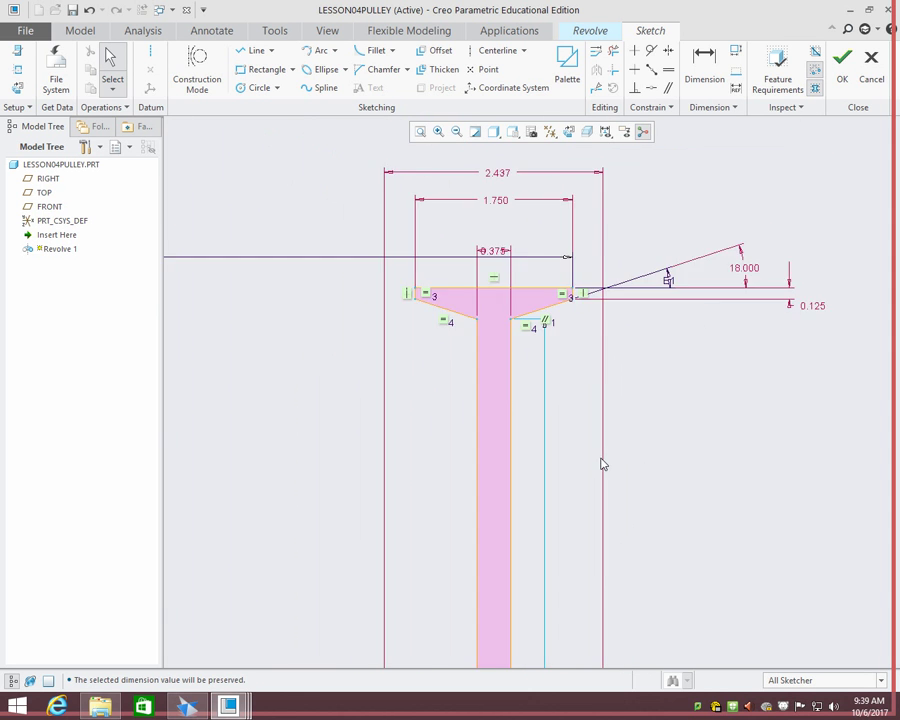
pyautogui.moveTo(658, 546)
pyautogui.keyDown('shift'); pyautogui.mouseDown(button='middle')
pyautogui.moveTo(635, 260)
pyautogui.moveTo(598, 214)
pyautogui.moveTo(639, 236)
pyautogui.moveTo(635, 212)
pyautogui.mouseUp(button='middle'); pyautogui.keyUp('shift')
pyautogui.keyDown('shift'); pyautogui.moveTo(625, 283); pyautogui.dragTo(607, 161, button='middle'); pyautogui.keyUp('shift')
pyautogui.moveTo(707, 425)
pyautogui.keyDown('shift'); pyautogui.mouseDown(button='middle')
pyautogui.moveTo(688, 216)
pyautogui.moveTo(508, 422)
pyautogui.moveTo(540, 398)
pyautogui.mouseUp(button='middle'); pyautogui.keyUp('shift')
pyautogui.scroll(-3, 538, 282)
pyautogui.scroll(8, 550, 280)
pyautogui.scroll(3, 571, 282)
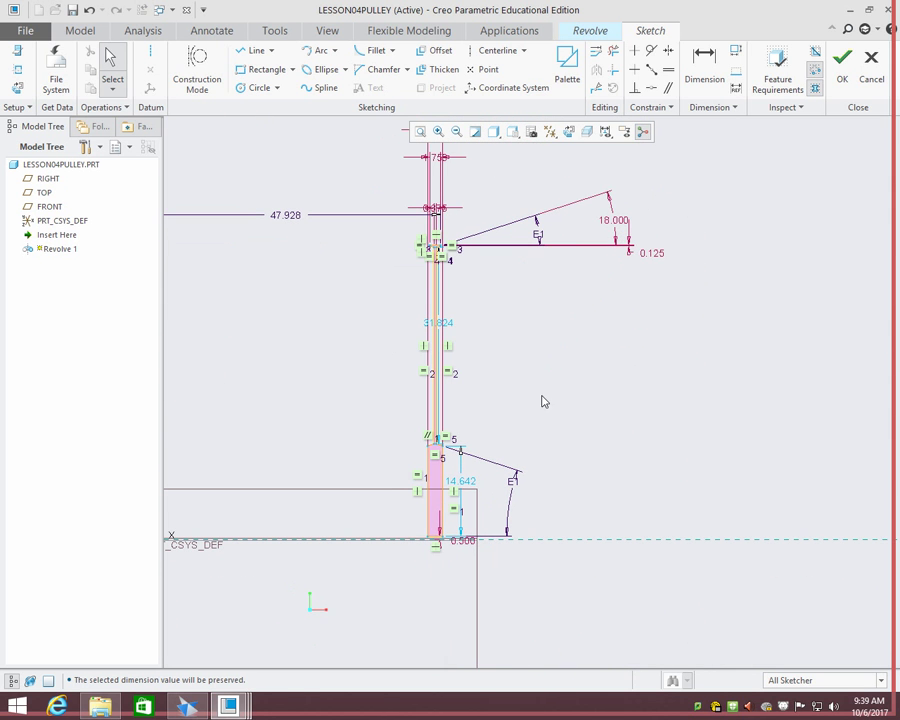
# - Apply an Equal constraint between the 0.125 edge dimension and the height of the bottom section's right vertical edge
pyautogui.click(668, 70)
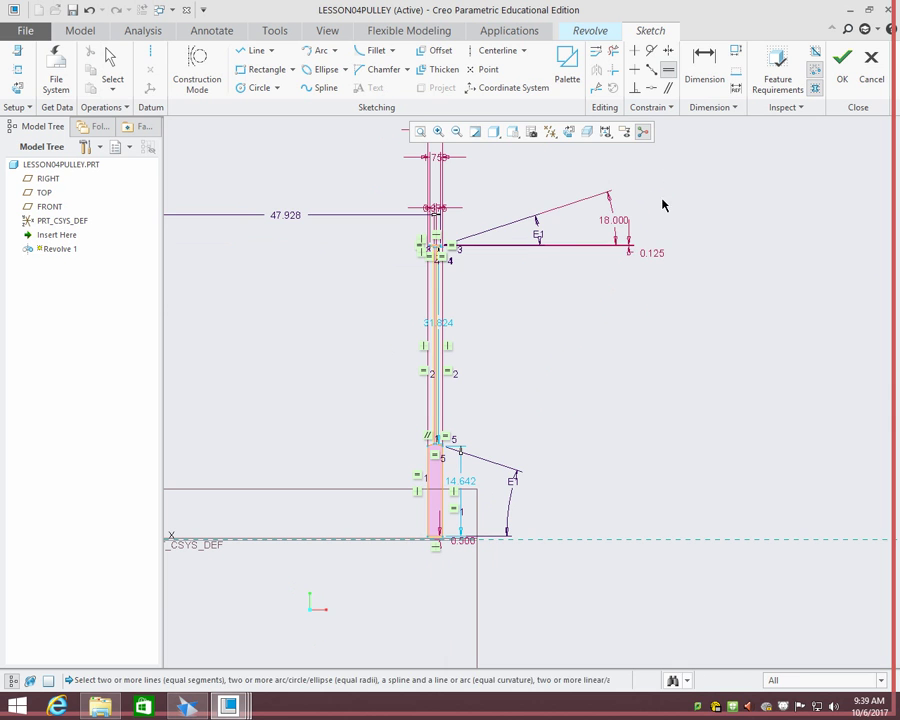
pyautogui.click(650, 250)
pyautogui.click(464, 484)
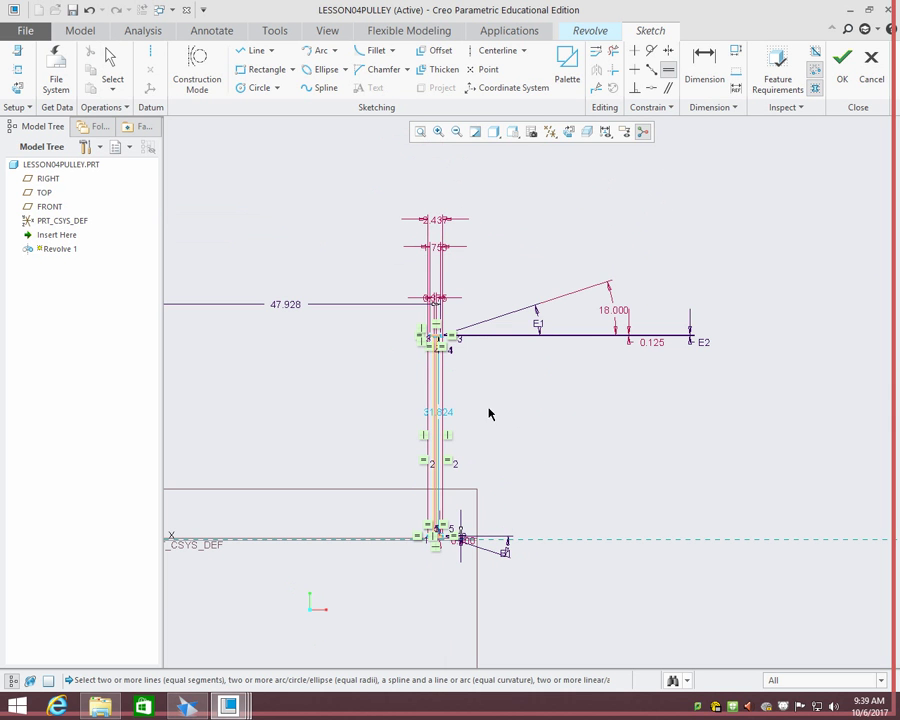
pyautogui.click(440, 430)
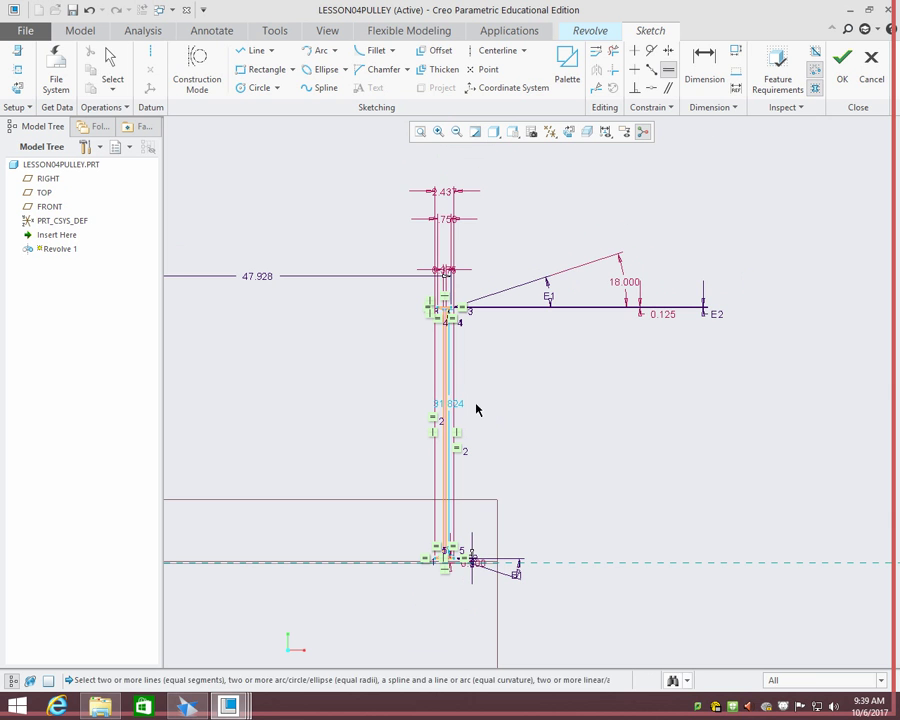
# - Set the height of the profile's narrow middle web to 2
pyautogui.doubleClick(449, 404)
pyautogui.write('2')
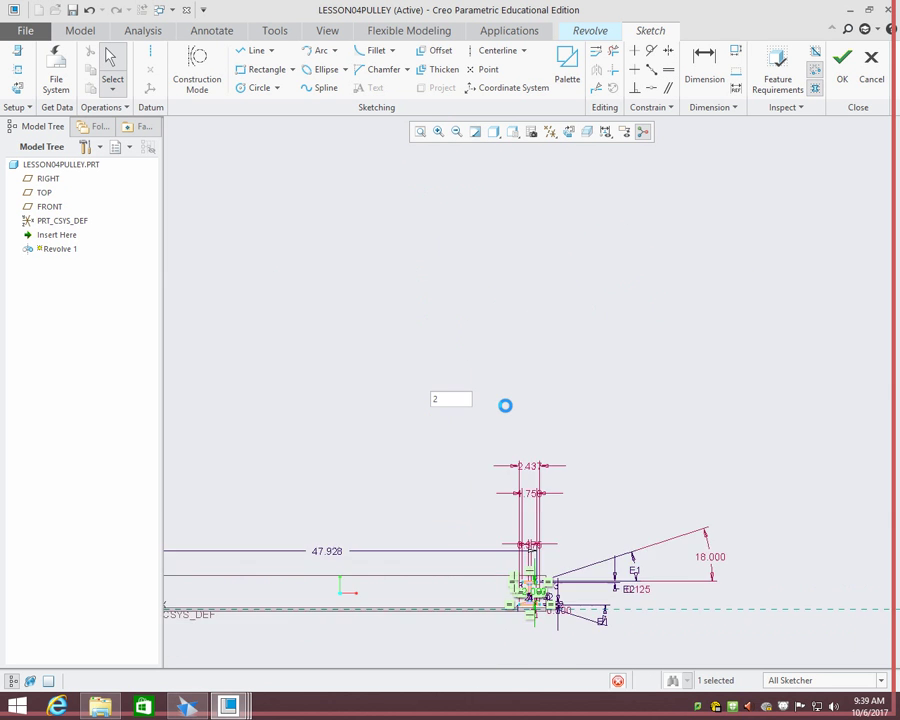
pyautogui.press('Return')
pyautogui.scroll(-5, 720, 436)
pyautogui.scroll(-4, 775, 400)
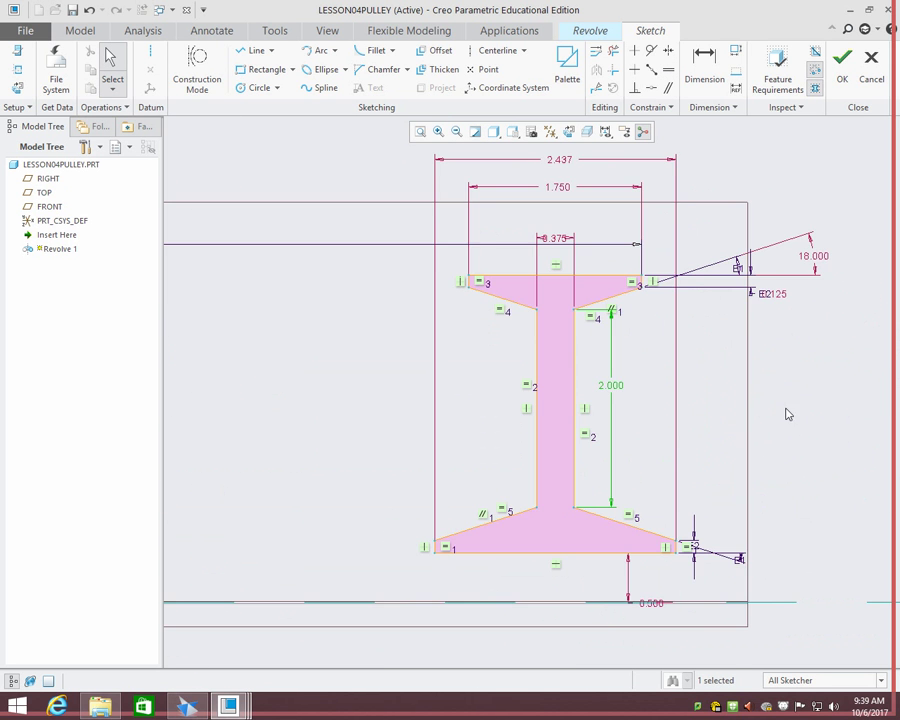
# - Dimension the height from the horizontal reference to the profile's upper right corner, deleting the conflicting 2.000 web height dimension
pyautogui.moveTo(808, 433)
pyautogui.mouseDown(button='middle')
pyautogui.moveTo(755, 392)
pyautogui.moveTo(663, 382)
pyautogui.mouseUp(button='middle')
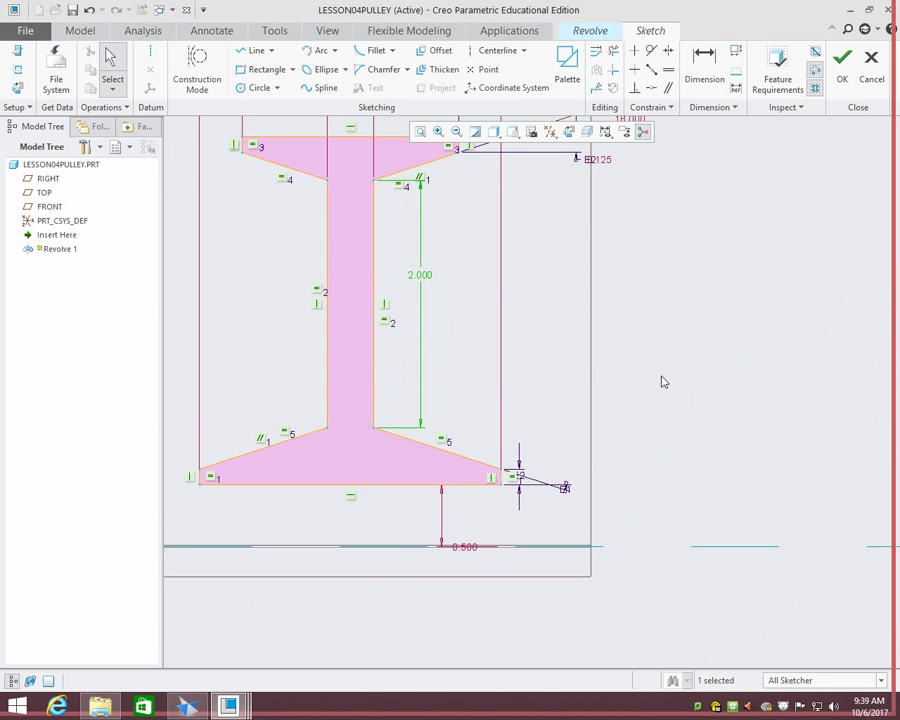
pyautogui.scroll(8, 663, 382)
pyautogui.scroll(-5, 663, 375)
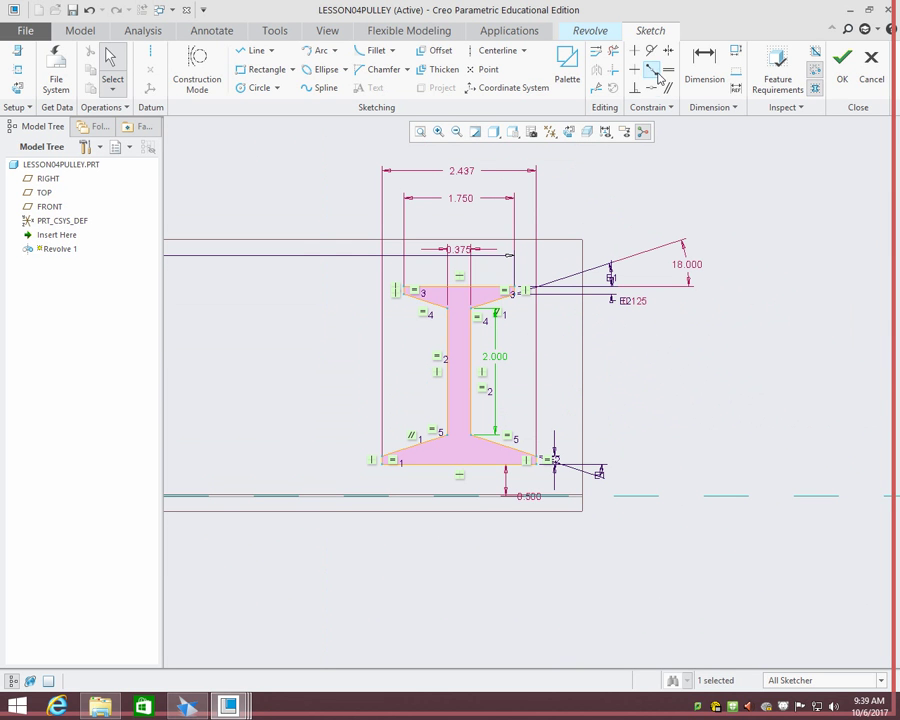
pyautogui.click(704, 70)
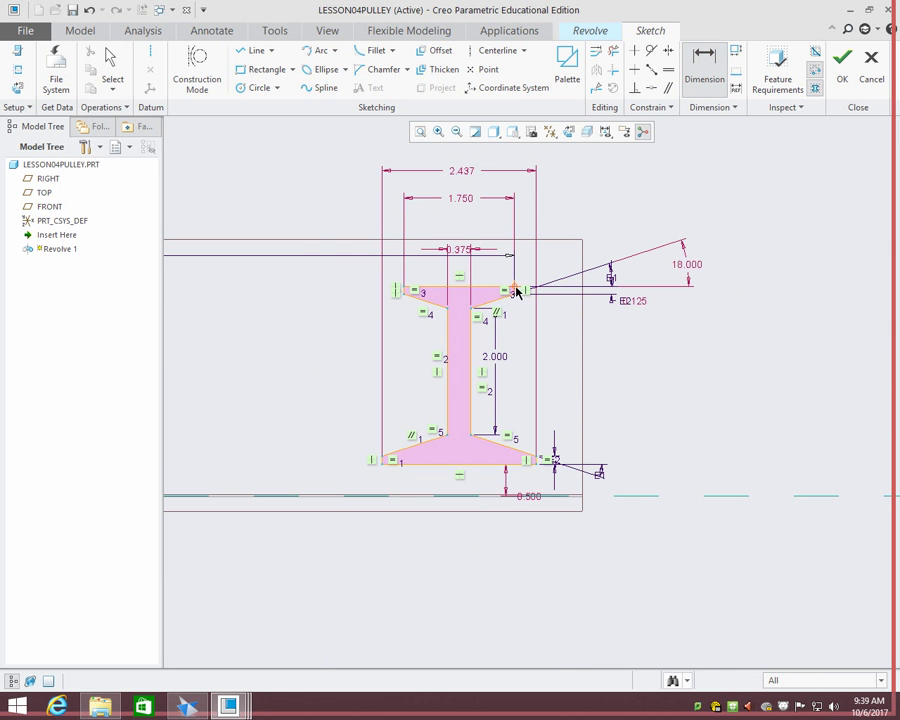
pyautogui.middleClick(665, 372)
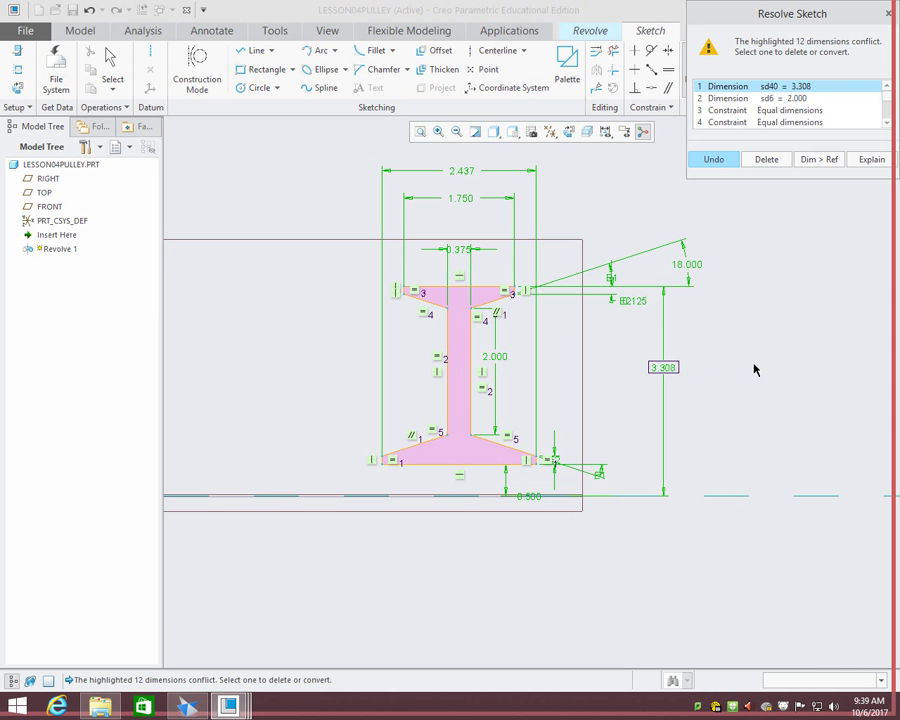
pyautogui.click(777, 98)
pyautogui.click(767, 159)
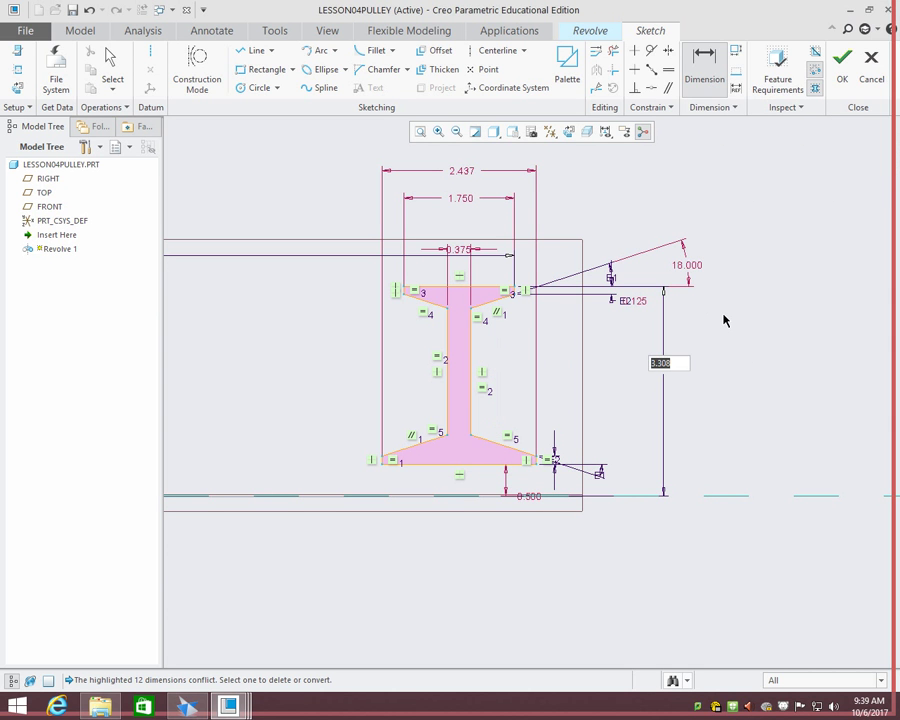
# - Set the overall height from the horizontal reference to the upper right corner to 2
pyautogui.write('2')
pyautogui.press('Return')
pyautogui.scroll(-5, 716, 310)
pyautogui.scroll(6, 810, 392)
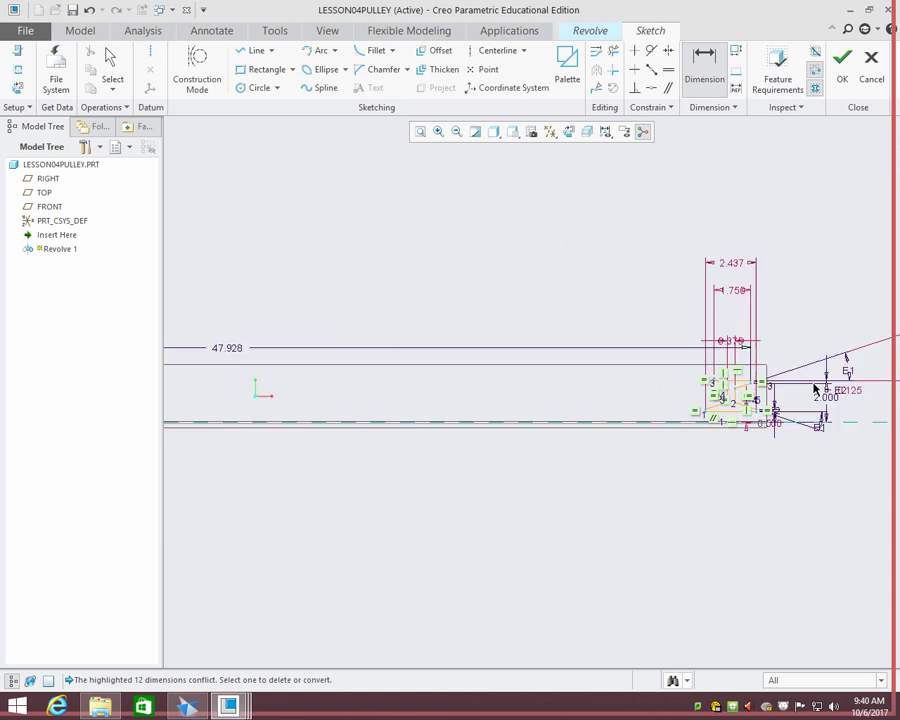
pyautogui.scroll(3, 688, 398)
pyautogui.moveTo(794, 412); pyautogui.dragTo(496, 341, button='middle')
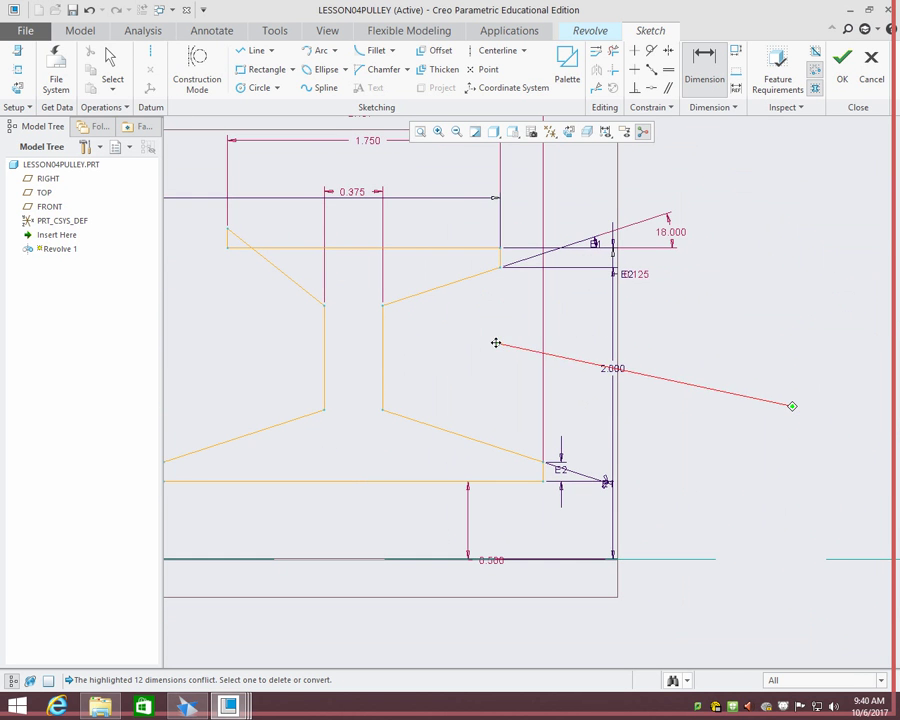
# - Move the 2.000 overall height dimension farther out from the profile
pyautogui.moveTo(743, 361); pyautogui.dragTo(648, 370, button='middle')
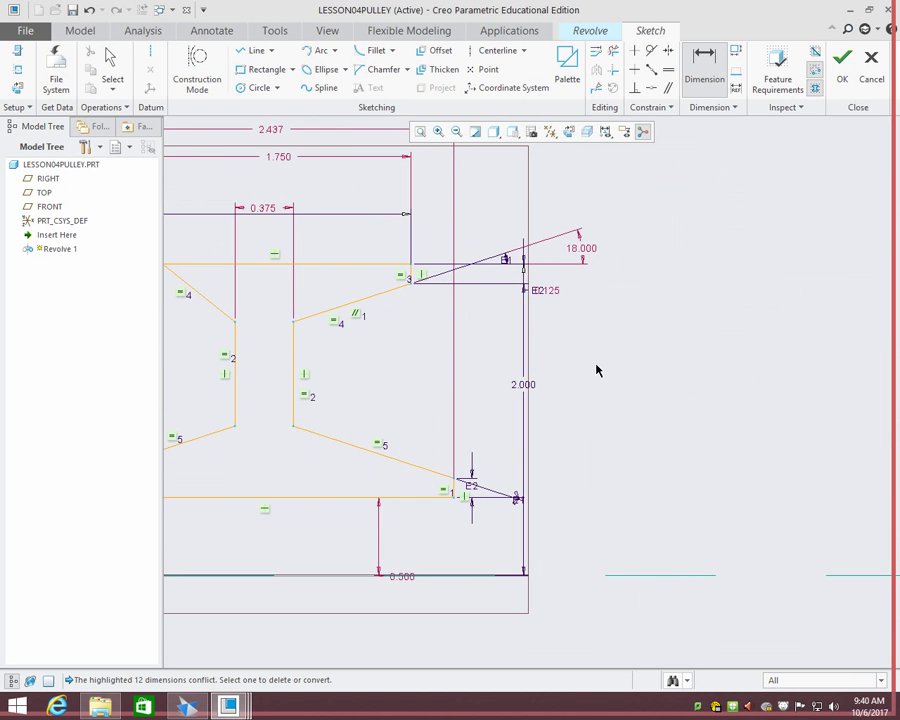
pyautogui.middleClick(526, 388)
pyautogui.click(524, 386)
pyautogui.moveTo(524, 386); pyautogui.dragTo(671, 396)
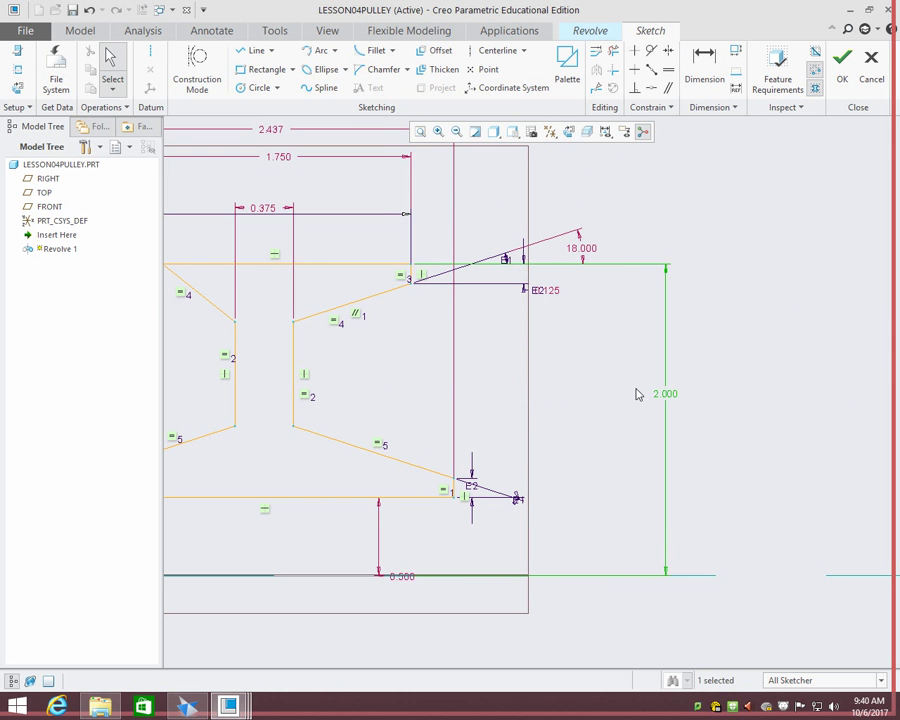
pyautogui.click(761, 369)
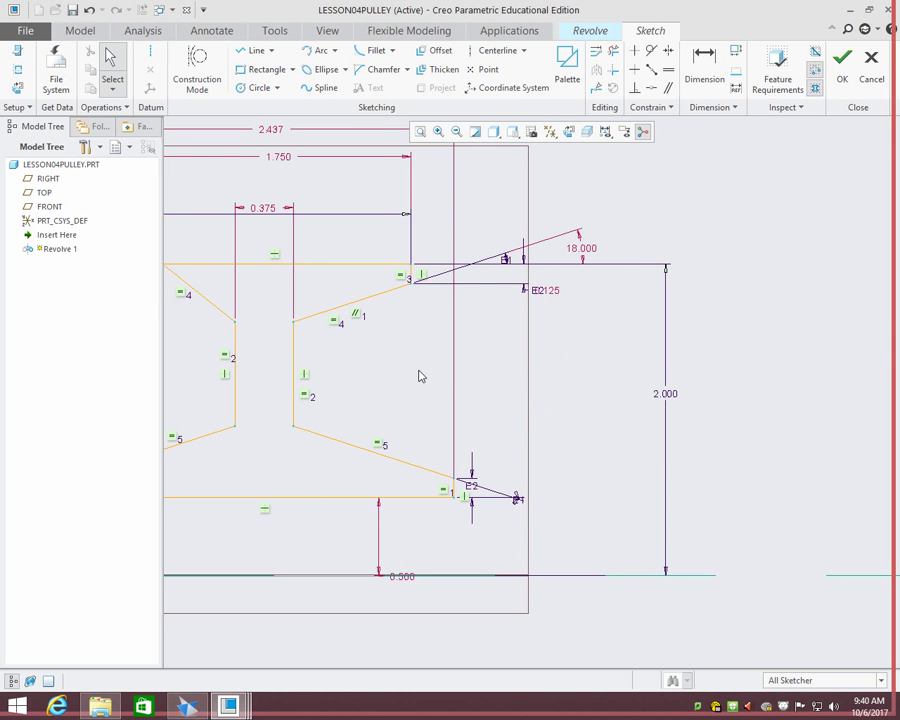
pyautogui.moveTo(420, 376); pyautogui.dragTo(540, 377, button='middle')
pyautogui.scroll(2, 524, 376)
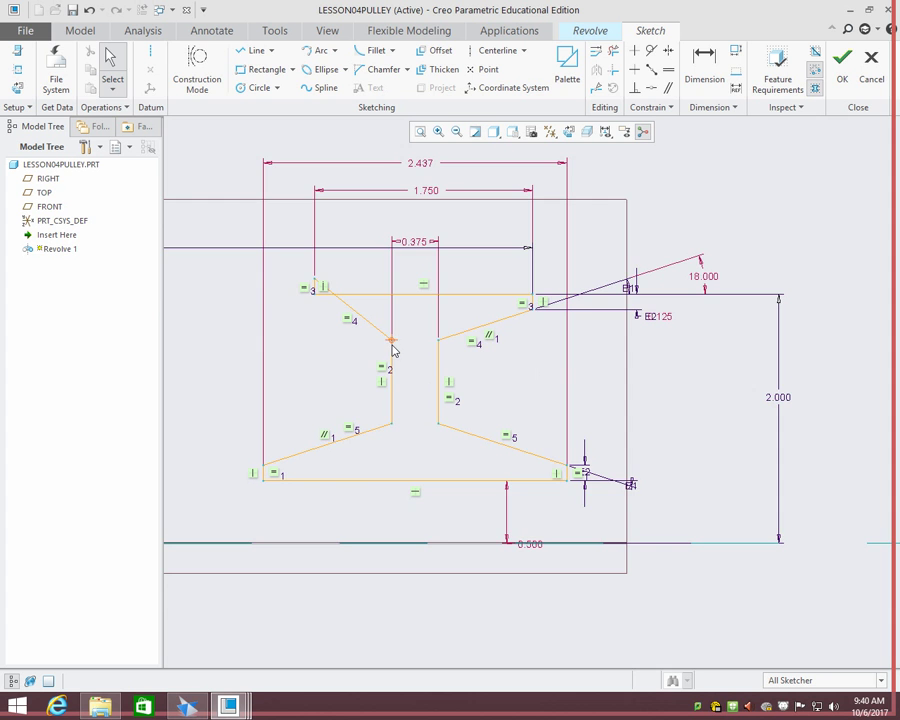
pyautogui.scroll(-2, 305, 295)
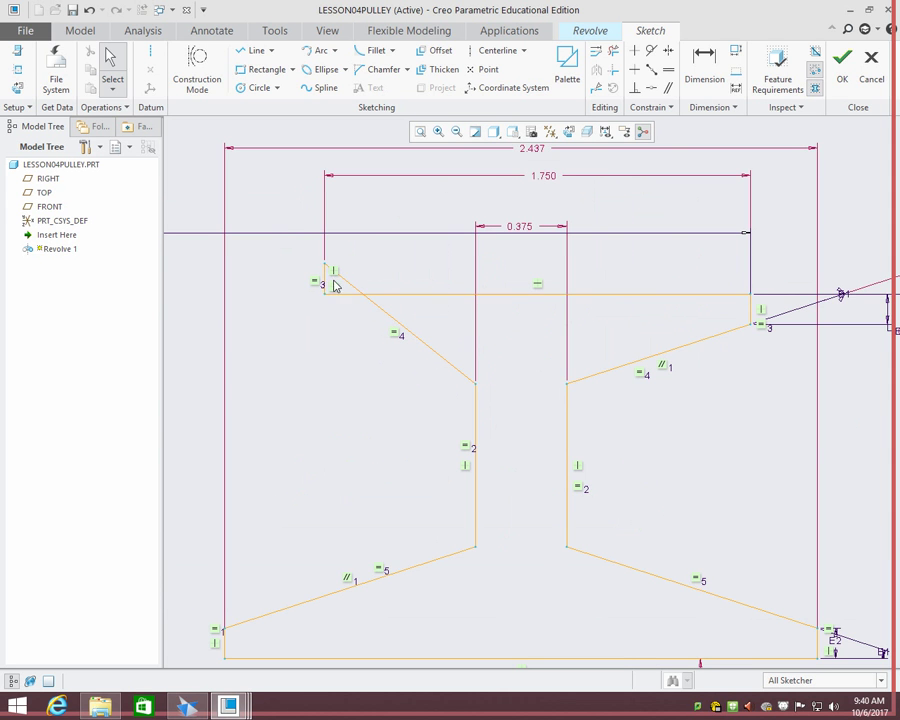
# - Undo the overall height change that crosses the edges at the profile's upper left corner
pyautogui.moveTo(335, 286)
pyautogui.keyDown('shift'); pyautogui.mouseDown(button='middle')
pyautogui.moveTo(324, 294)
pyautogui.moveTo(320, 260)
pyautogui.moveTo(326, 276)
pyautogui.moveTo(313, 285)
pyautogui.mouseUp(button='middle'); pyautogui.keyUp('shift')
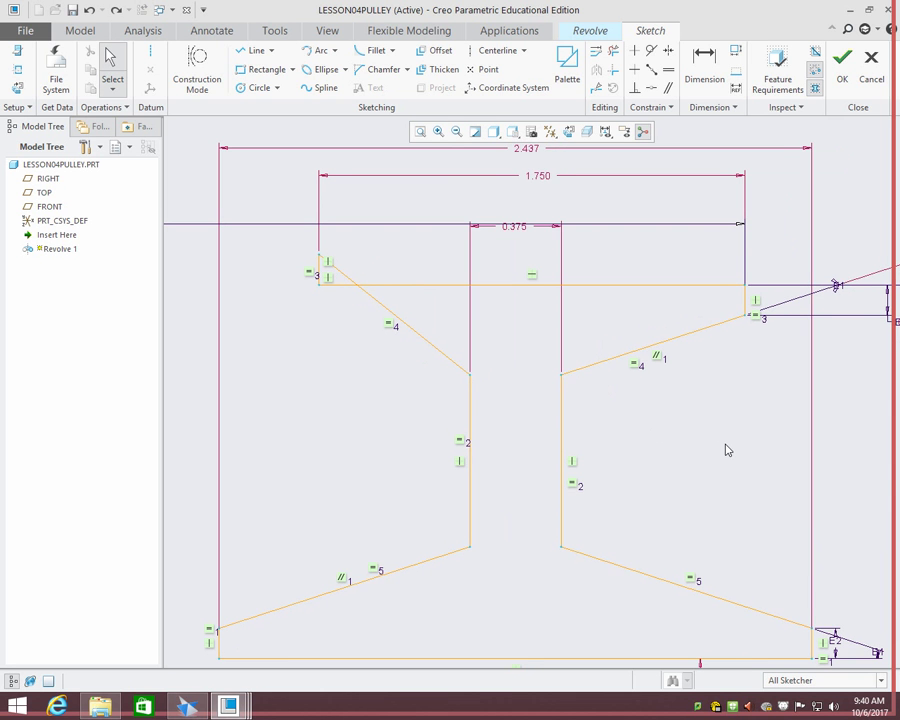
pyautogui.scroll(-5, 740, 430)
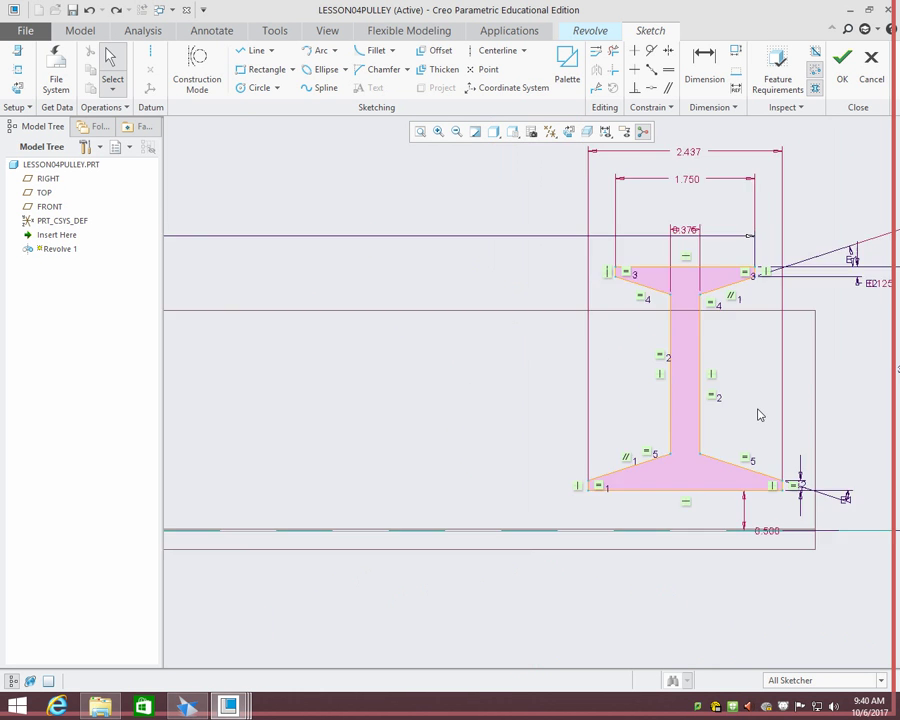
pyautogui.scroll(-2, 759, 415)
pyautogui.moveTo(798, 396); pyautogui.dragTo(472, 407, button='middle')
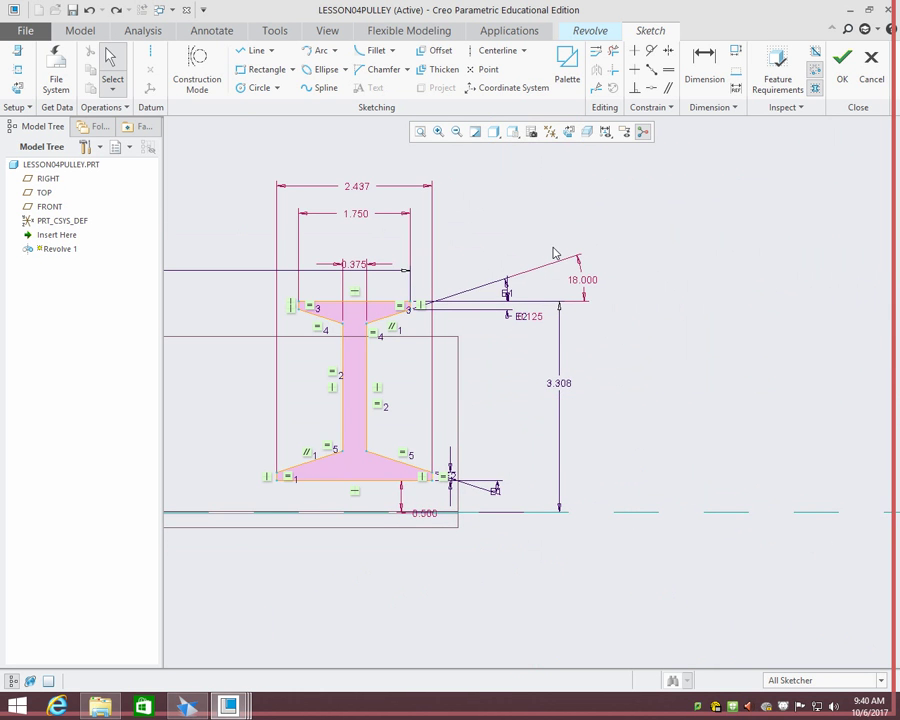
# - Dimension the height from the horizontal reference to the profile's top edge, deleting the conflicting older height dimension
pyautogui.click(698, 70)
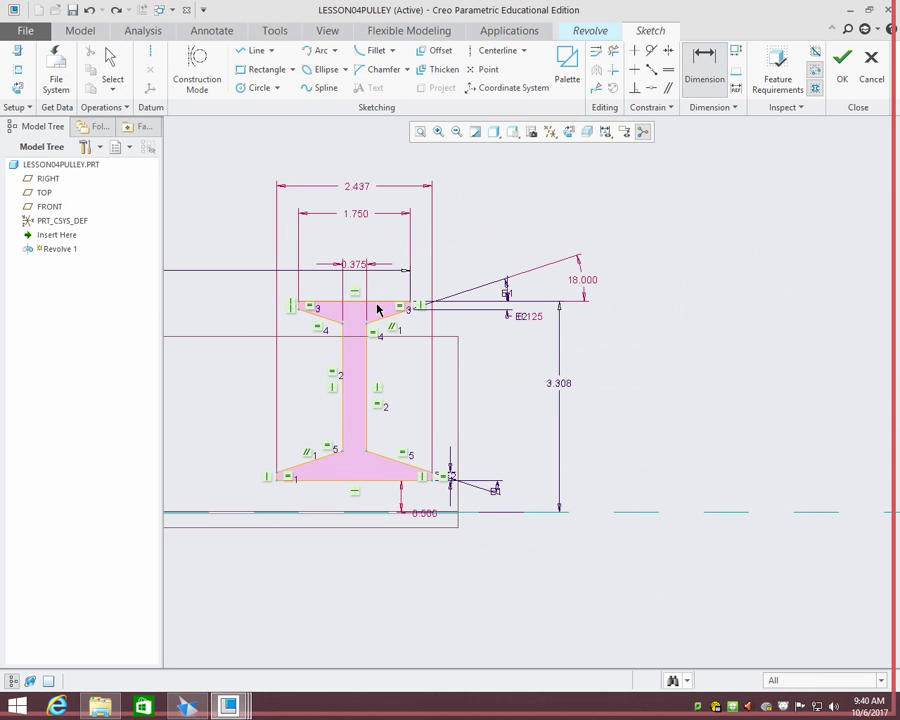
pyautogui.middleClick(610, 400)
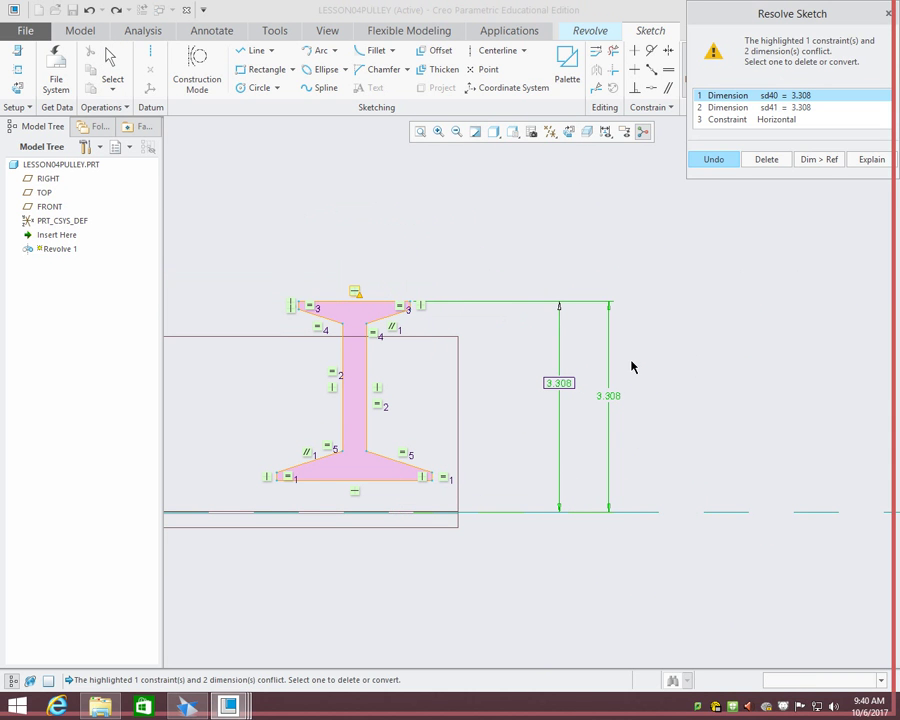
pyautogui.click(767, 160)
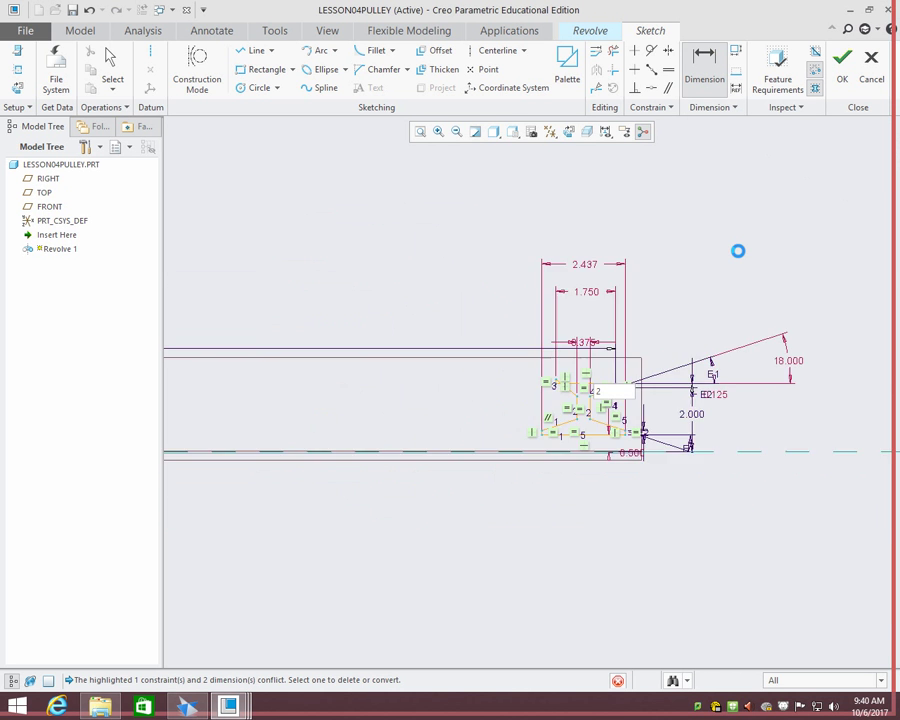
# - Try setting the new overall height dimension to 2, and undo the value change
pyautogui.scroll(5, 710, 470)
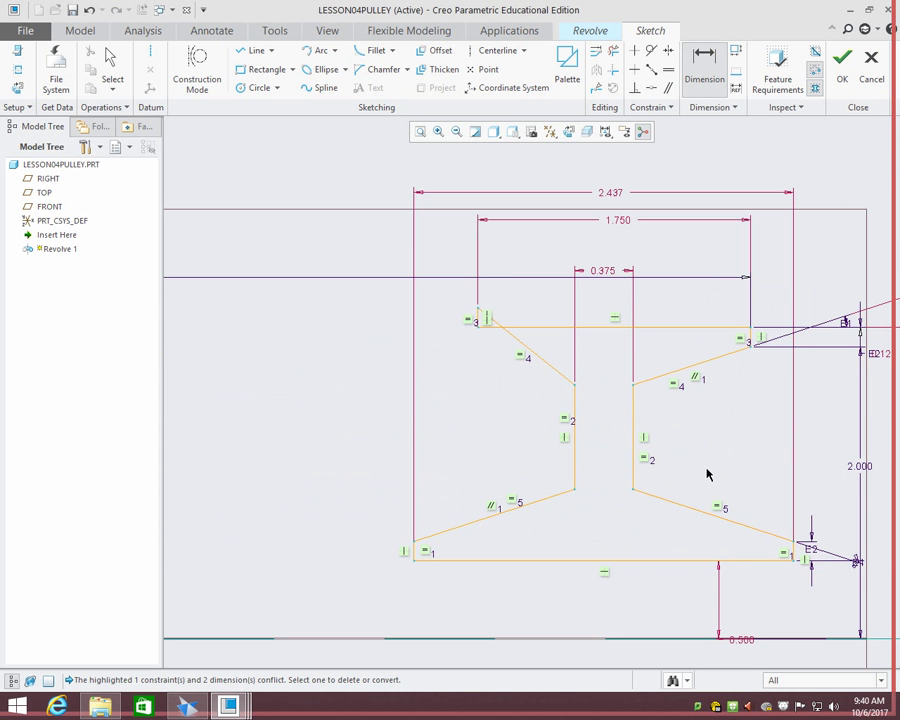
pyautogui.moveTo(730, 451)
pyautogui.mouseDown(button='middle')
pyautogui.moveTo(464, 432)
pyautogui.moveTo(480, 424)
pyautogui.moveTo(457, 410)
pyautogui.mouseUp(button='middle')
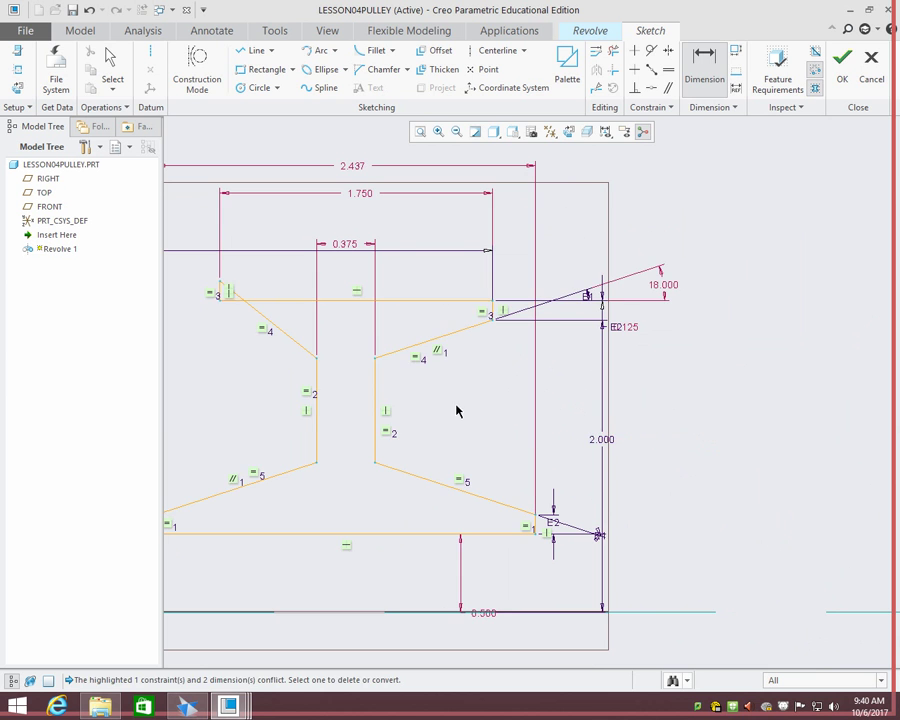
pyautogui.scroll(-4, 464, 315)
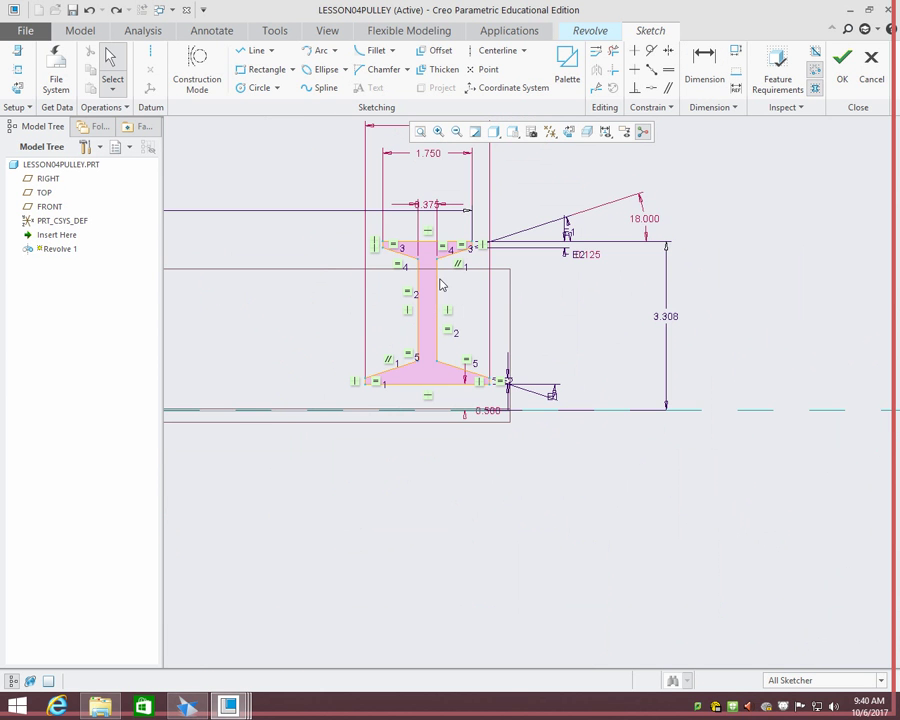
pyautogui.scroll(-1, 418, 265)
pyautogui.scroll(3, 418, 262)
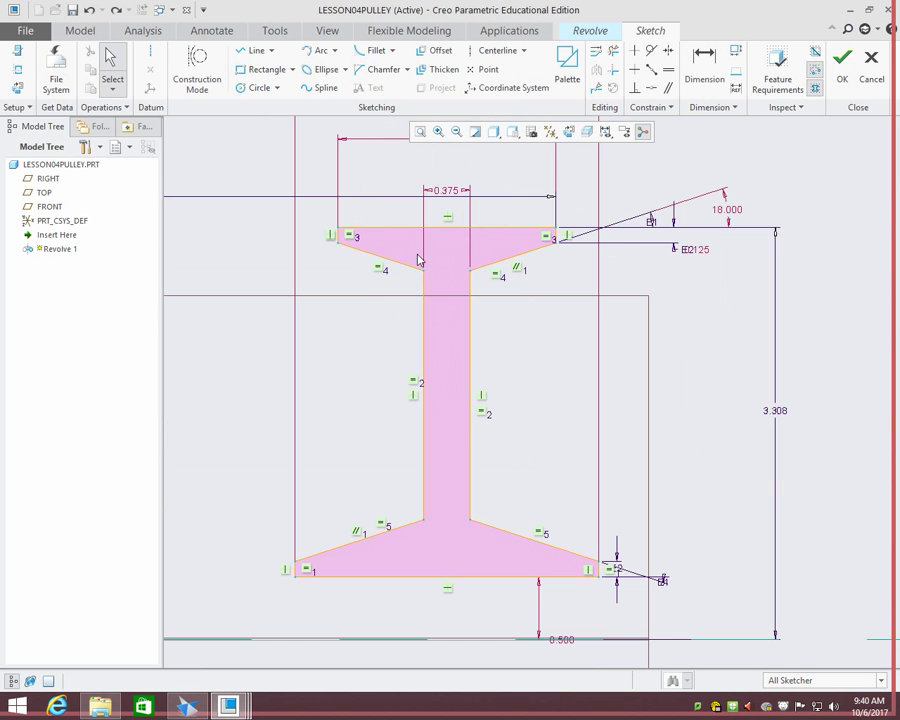
# - Lower the profile's top section freehand until the overall height is about 2.22
pyautogui.scroll(3, 405, 255)
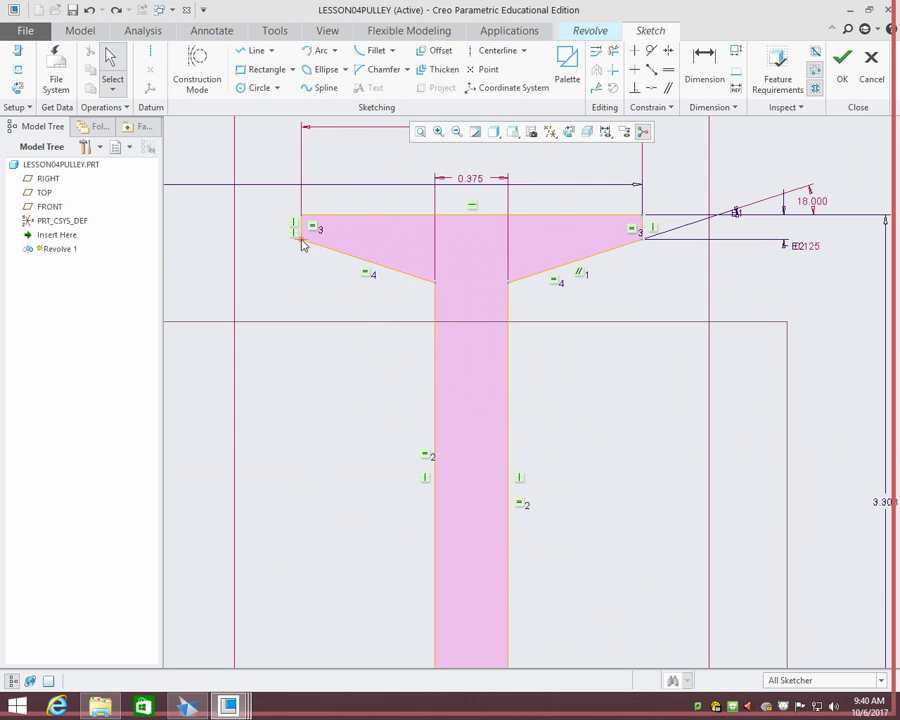
pyautogui.scroll(5, 392, 225)
pyautogui.keyDown('shift'); pyautogui.moveTo(398, 261); pyautogui.dragTo(442, 422, button='middle'); pyautogui.keyUp('shift')
pyautogui.scroll(-3, 442, 422)
# - Set the overall height from the horizontal reference to the profile's top edge to 2
pyautogui.doubleClick(735, 503)
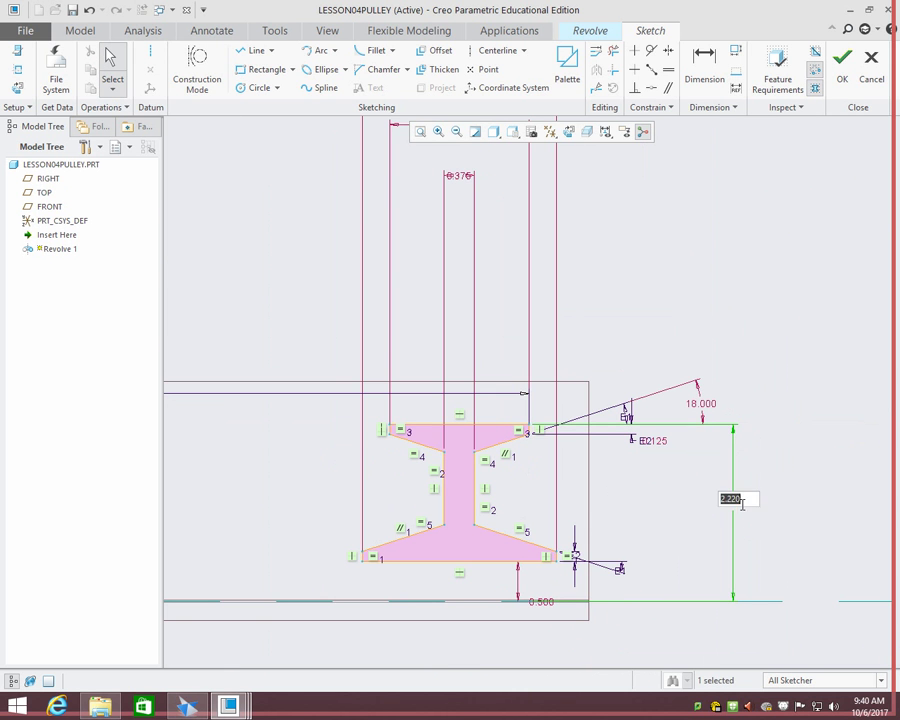
pyautogui.write('2')
pyautogui.press('Return')
pyautogui.scroll(-3, 750, 490)
pyautogui.scroll(5, 745, 430)
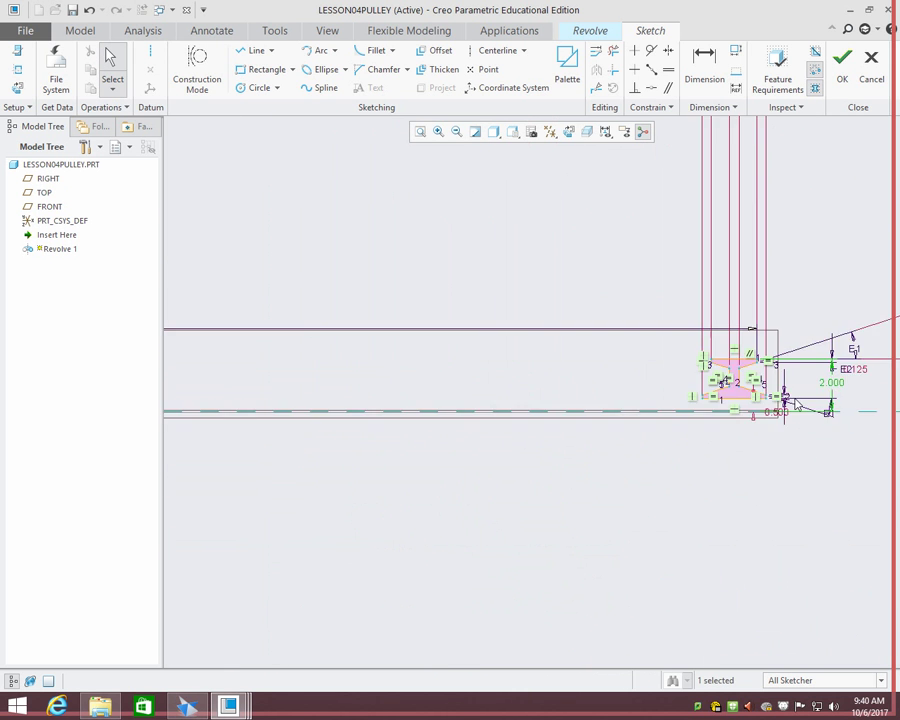
pyautogui.scroll(3, 733, 363)
pyautogui.keyDown('shift'); pyautogui.moveTo(824, 364); pyautogui.dragTo(374, 356, button='middle'); pyautogui.keyUp('shift')
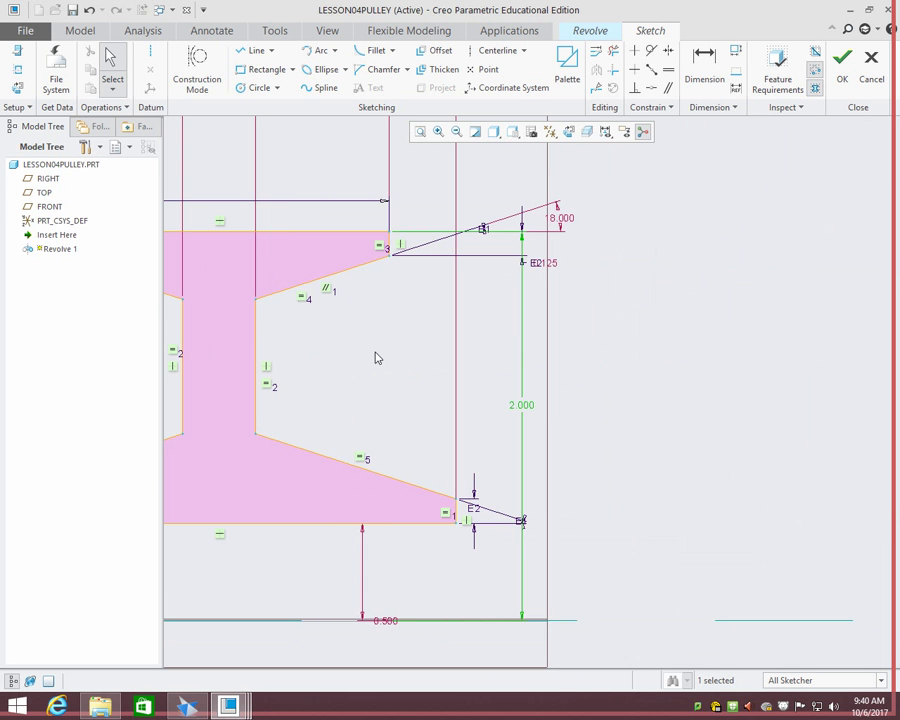
# - Place the overall height dimension farther outside the profile, clear of the 0.125 dimension
pyautogui.scroll(-3, 559, 416)
pyautogui.moveTo(580, 410); pyautogui.dragTo(701, 421)
pyautogui.doubleClick(705, 413)
pyautogui.click(767, 418)
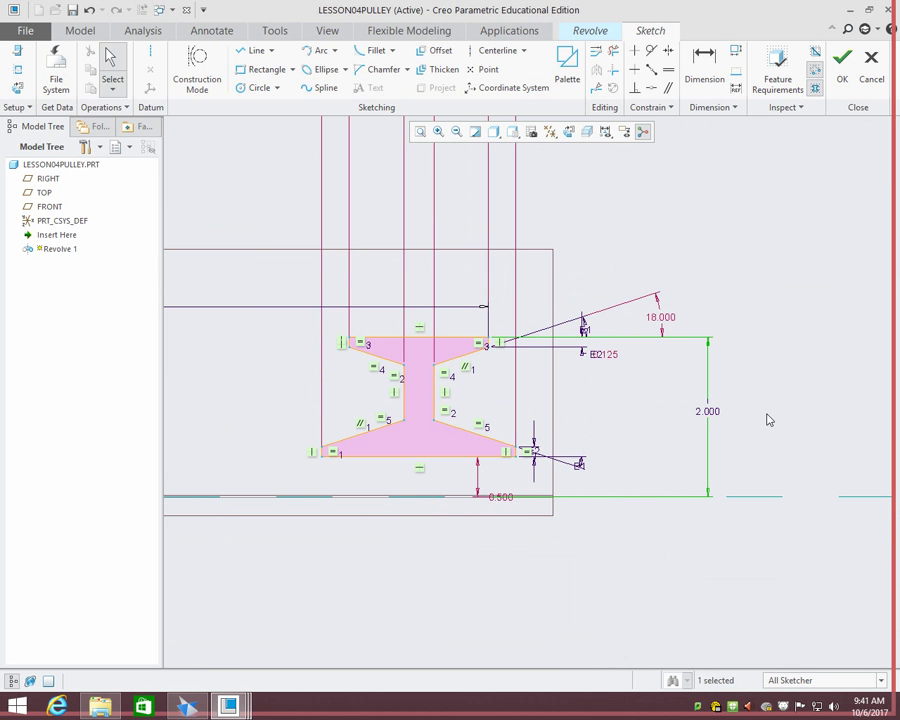
pyautogui.click(796, 410)
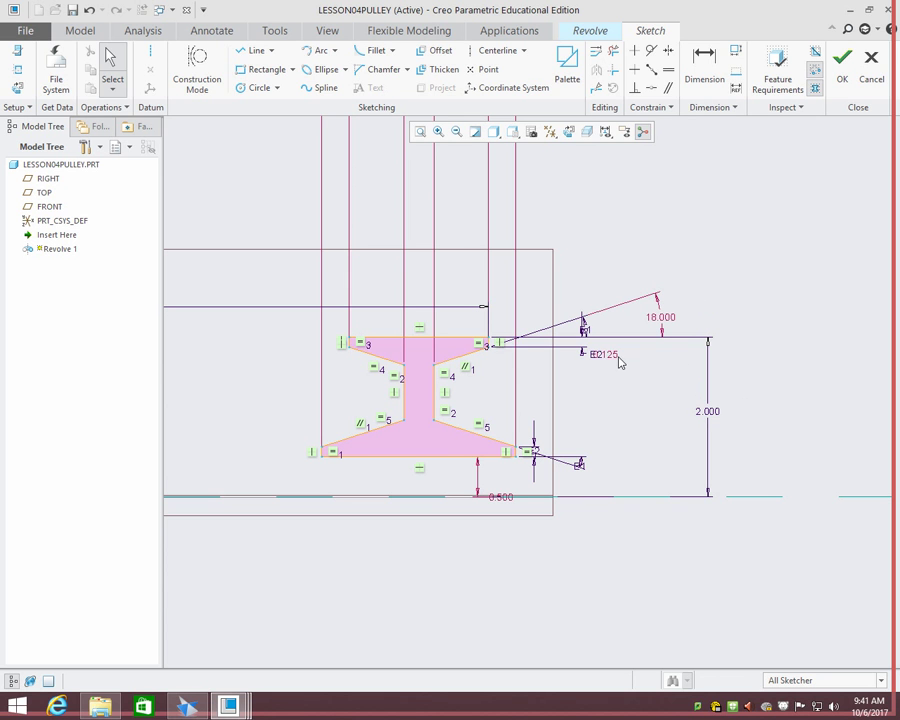
# - Space out the 0.125, 0.500, overall height and both E2 dimensions beside the profile so they no longer overlap
pyautogui.moveTo(614, 360); pyautogui.dragTo(649, 377)
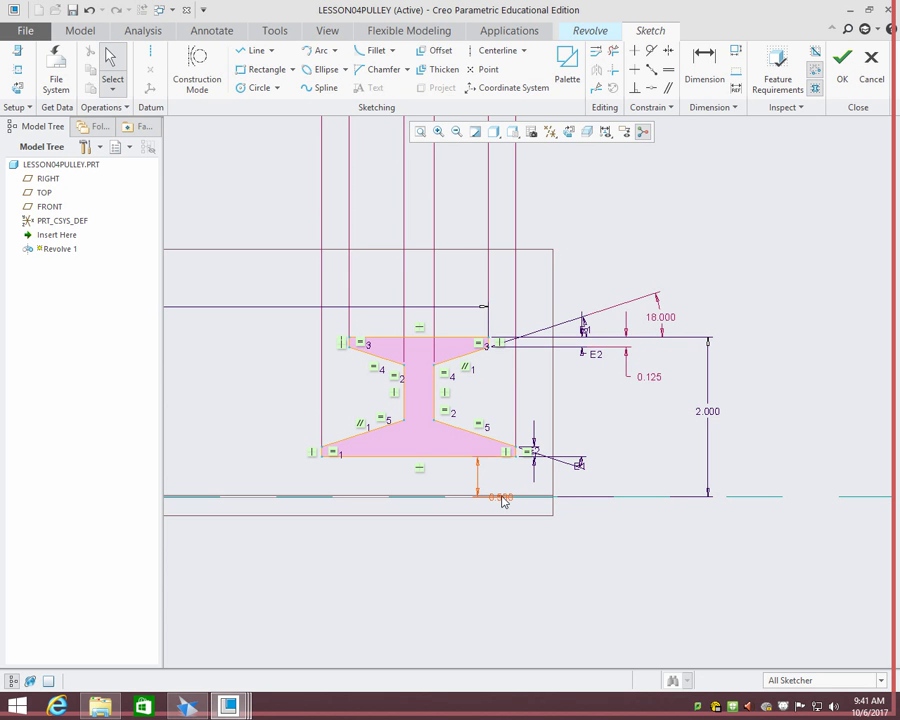
pyautogui.moveTo(500, 497); pyautogui.dragTo(700, 479)
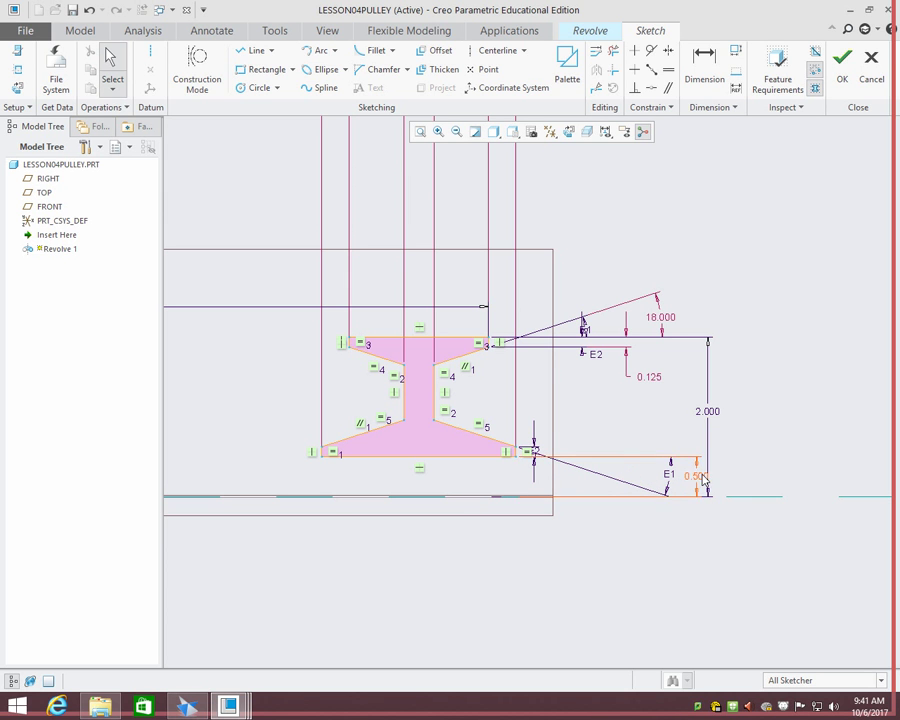
pyautogui.moveTo(708, 411); pyautogui.dragTo(760, 422)
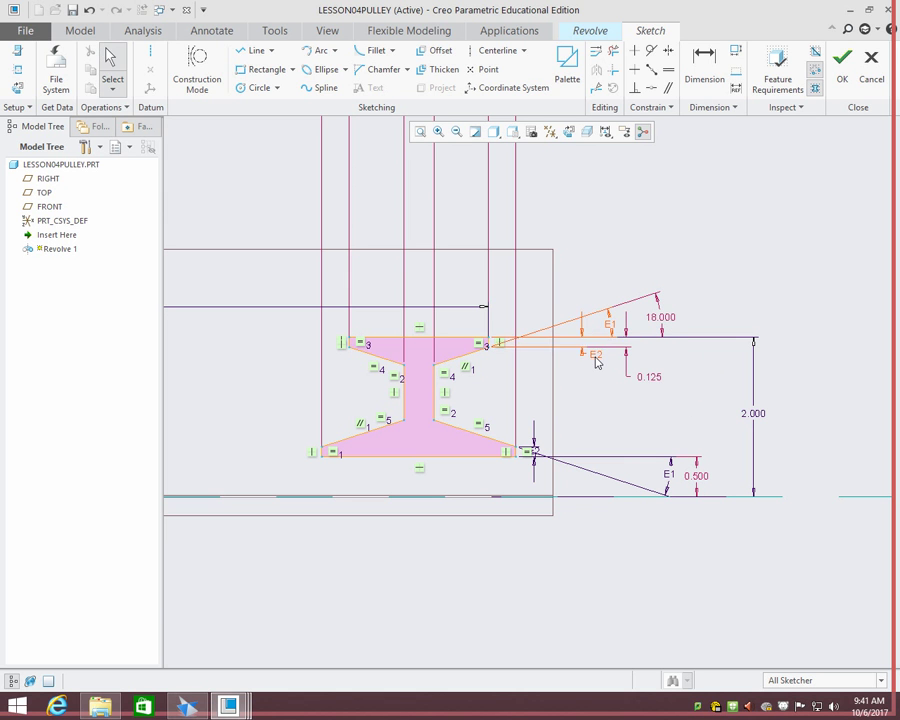
pyautogui.moveTo(596, 358)
pyautogui.mouseDown()
pyautogui.moveTo(596, 386)
pyautogui.moveTo(597, 372)
pyautogui.mouseUp()
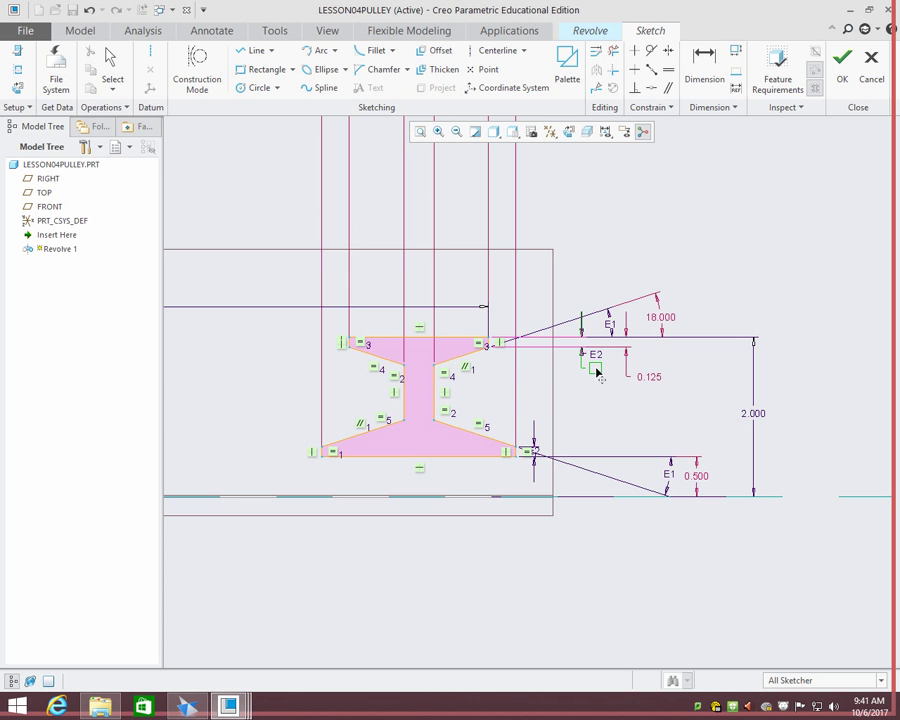
pyautogui.moveTo(534, 452); pyautogui.dragTo(602, 429)
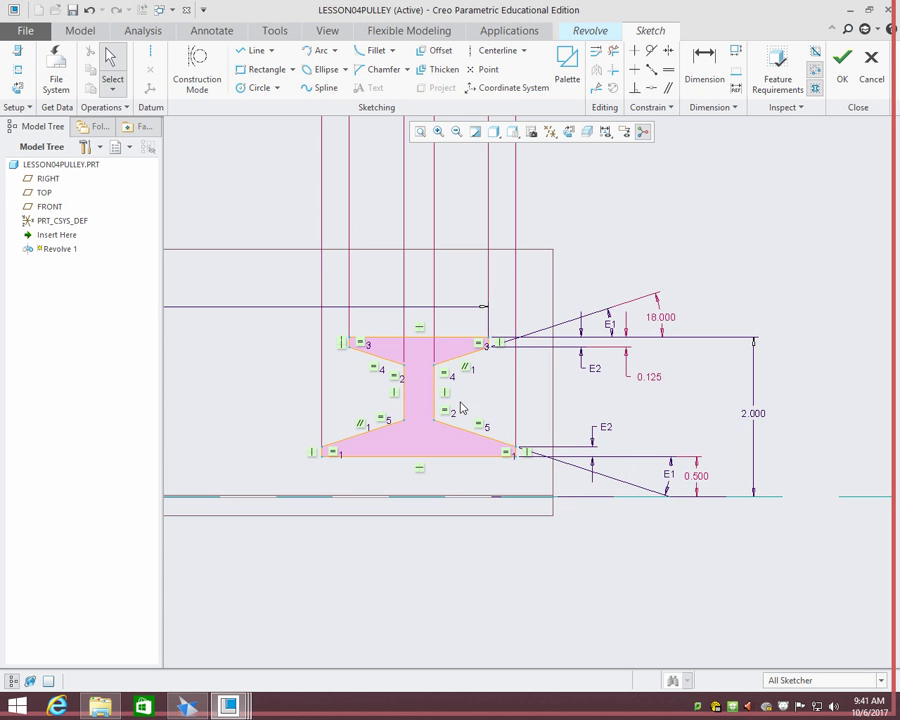
# - Dimension the horizontal distance from the vertical reference to the far end of the profile's top edge
pyautogui.scroll(4, 416, 398)
pyautogui.moveTo(305, 398); pyautogui.dragTo(564, 388, button='middle')
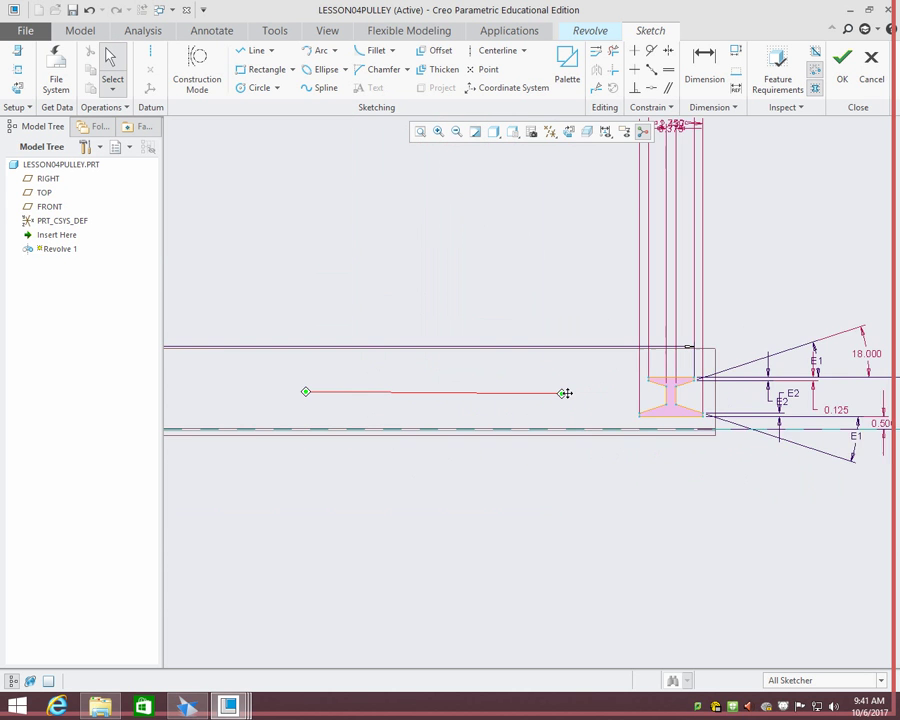
pyautogui.scroll(3, 552, 396)
pyautogui.scroll(-1, 508, 397)
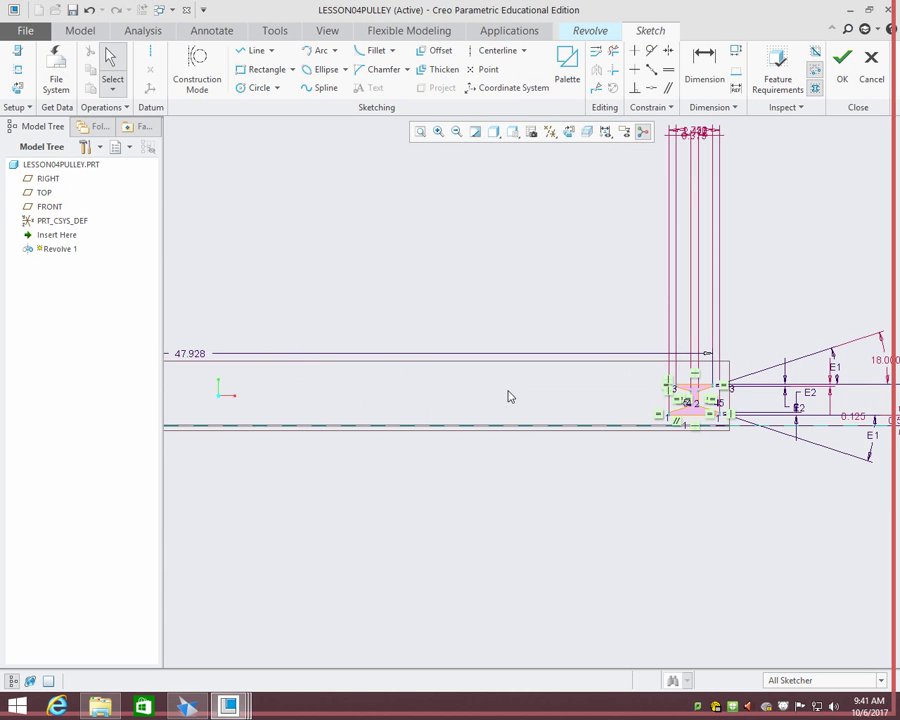
pyautogui.scroll(2, 508, 397)
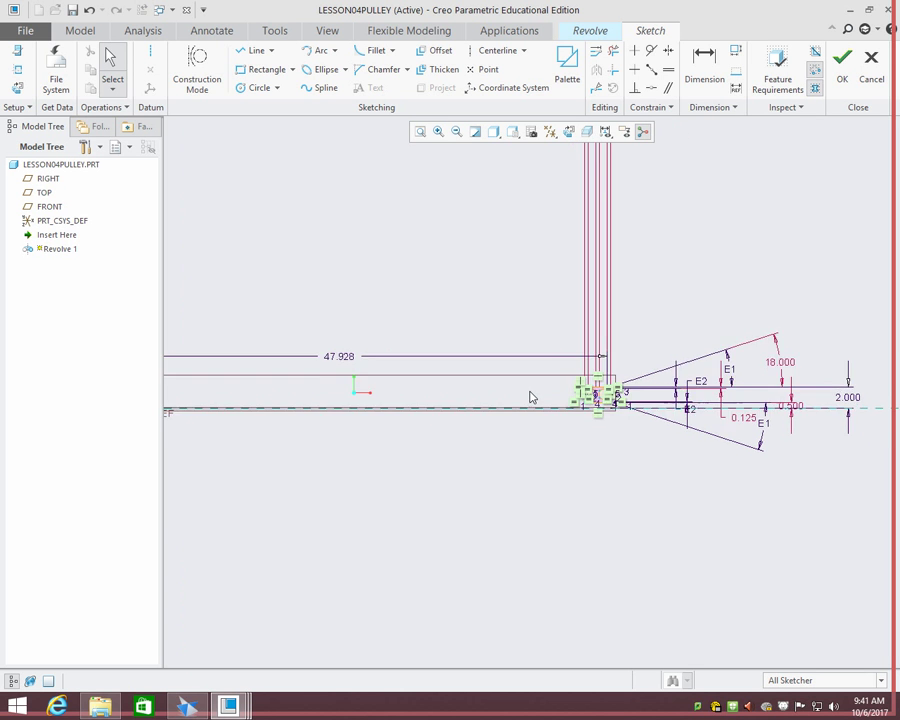
pyautogui.click(688, 82)
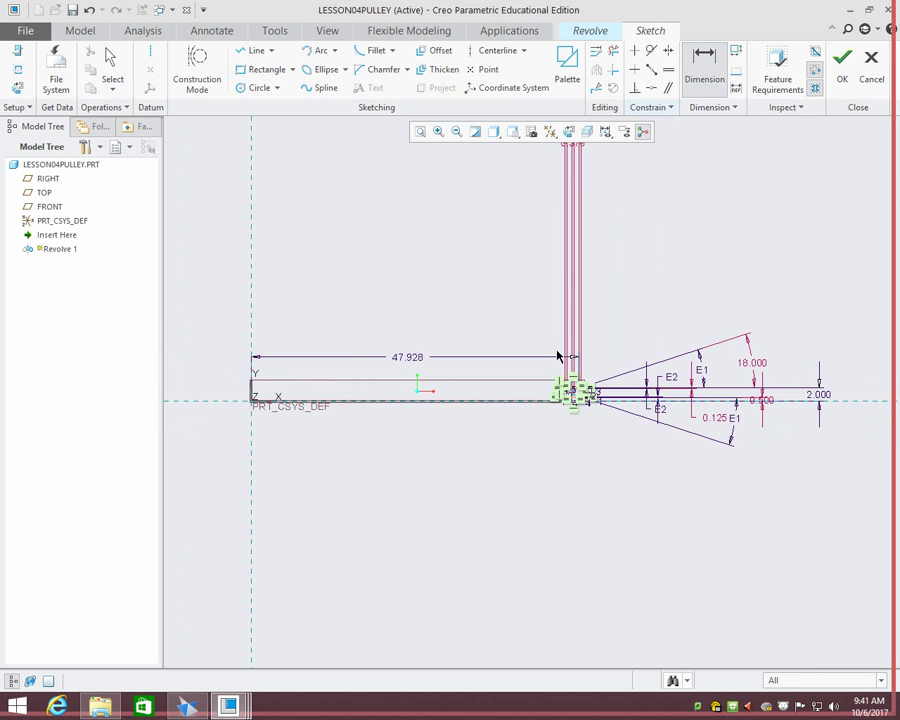
pyautogui.scroll(-5, 610, 390)
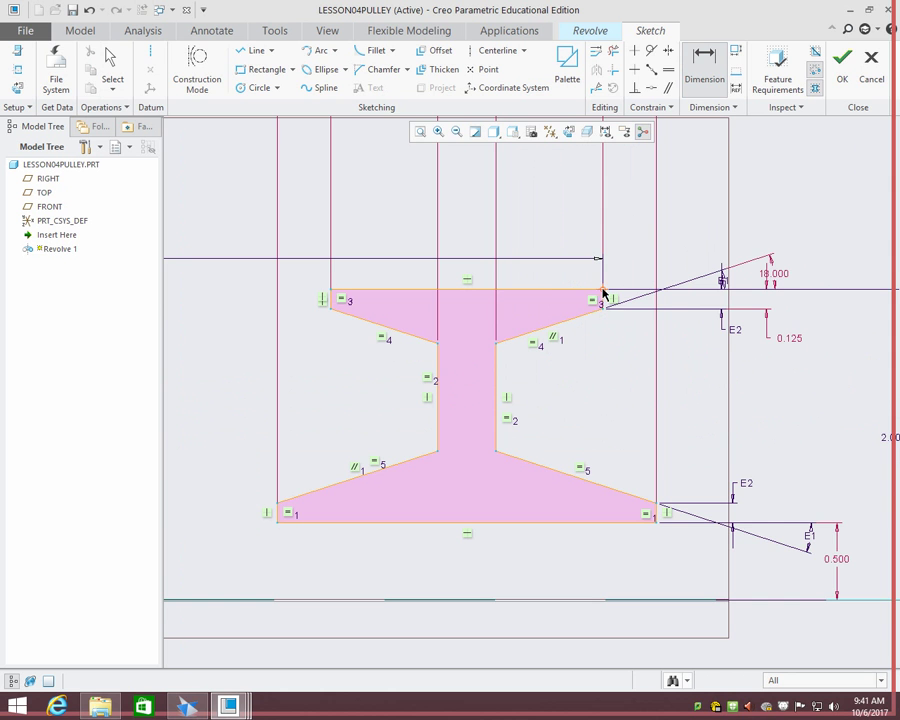
pyautogui.scroll(10, 303, 353)
pyautogui.moveTo(240, 366); pyautogui.dragTo(679, 347, button='middle')
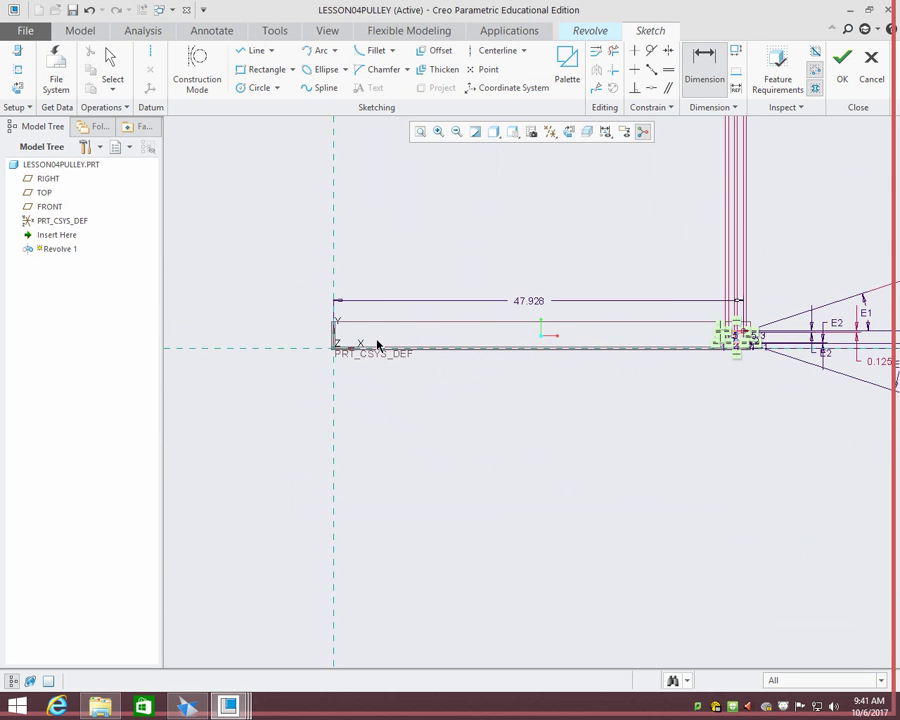
pyautogui.moveTo(377, 343); pyautogui.dragTo(494, 343, button='middle')
pyautogui.scroll(4, 454, 337)
pyautogui.scroll(-6, 458, 335)
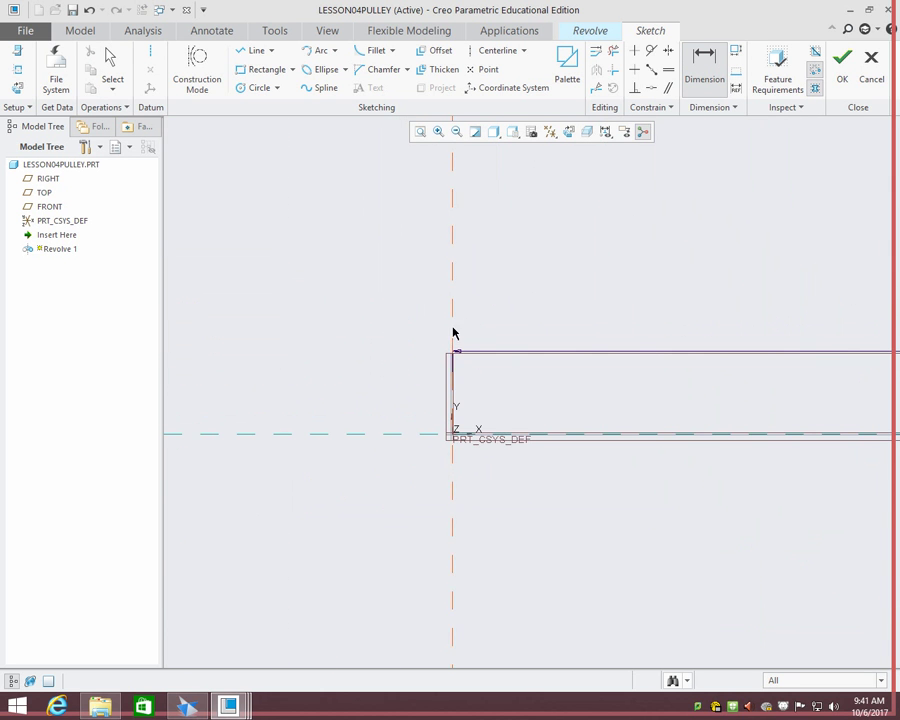
pyautogui.middleClick(584, 330)
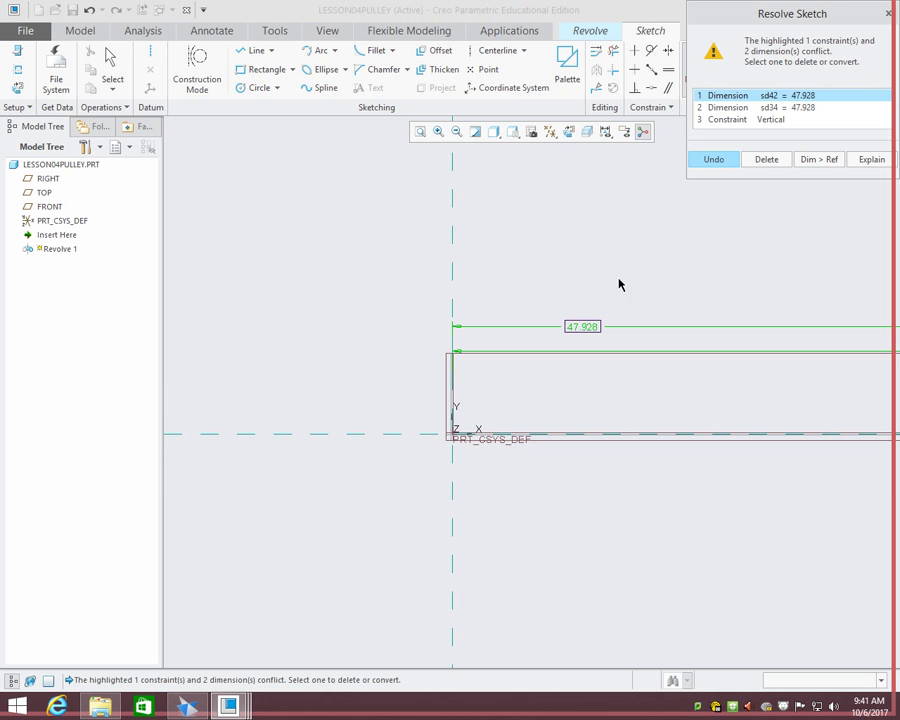
# - Resolve the conflict by deleting the older duplicate dimension, and set the new horizontal distance to 1.75/2
pyautogui.scroll(3, 757, 313)
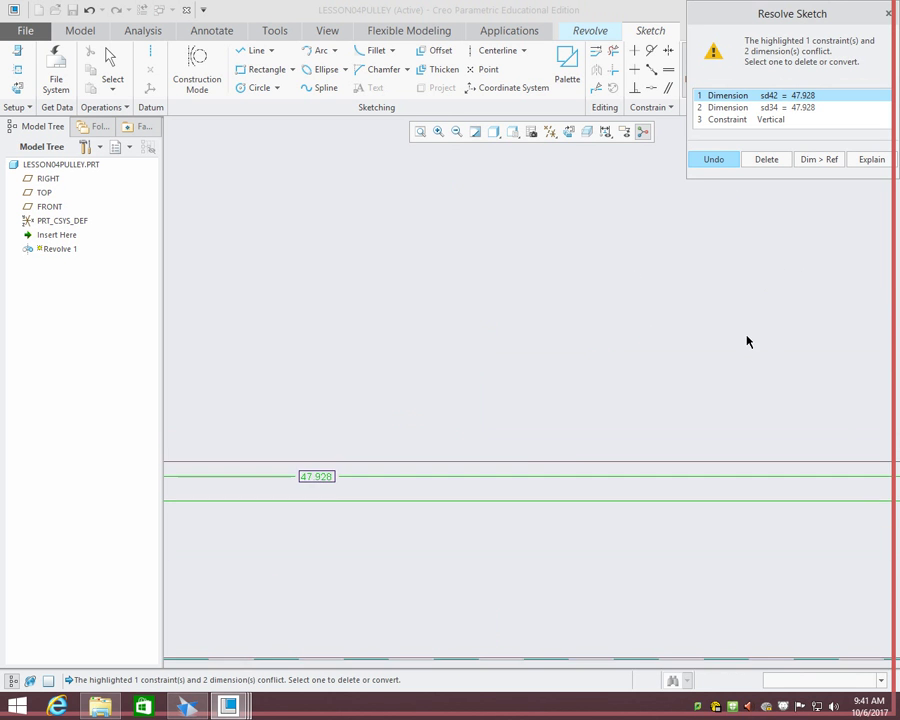
pyautogui.moveTo(792, 281)
pyautogui.mouseDown(button='middle')
pyautogui.moveTo(418, 293)
pyautogui.moveTo(402, 335)
pyautogui.mouseUp(button='middle')
pyautogui.click(769, 108)
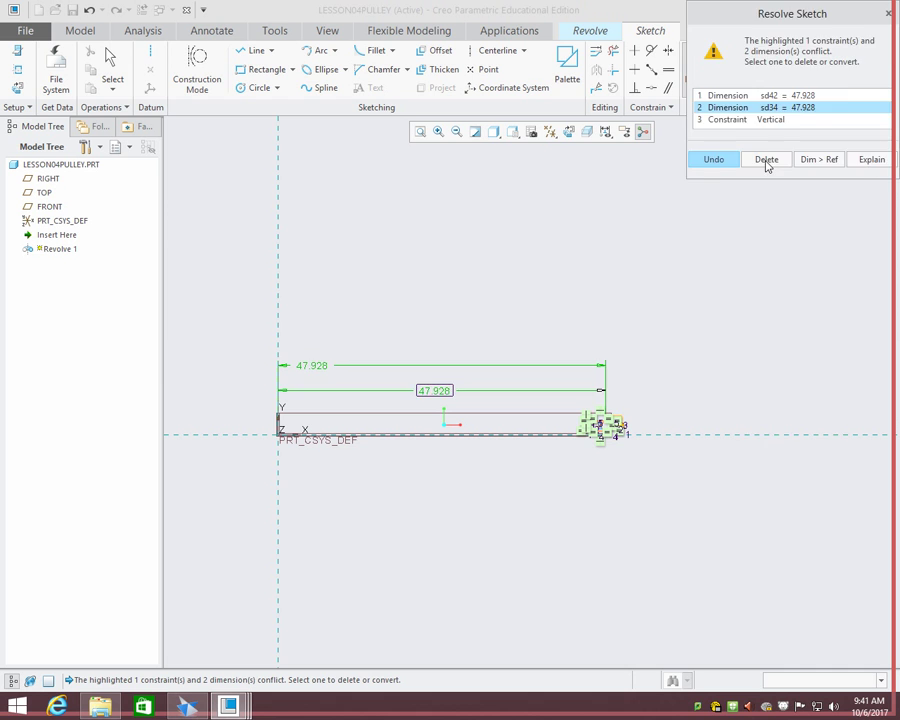
pyautogui.click(713, 160)
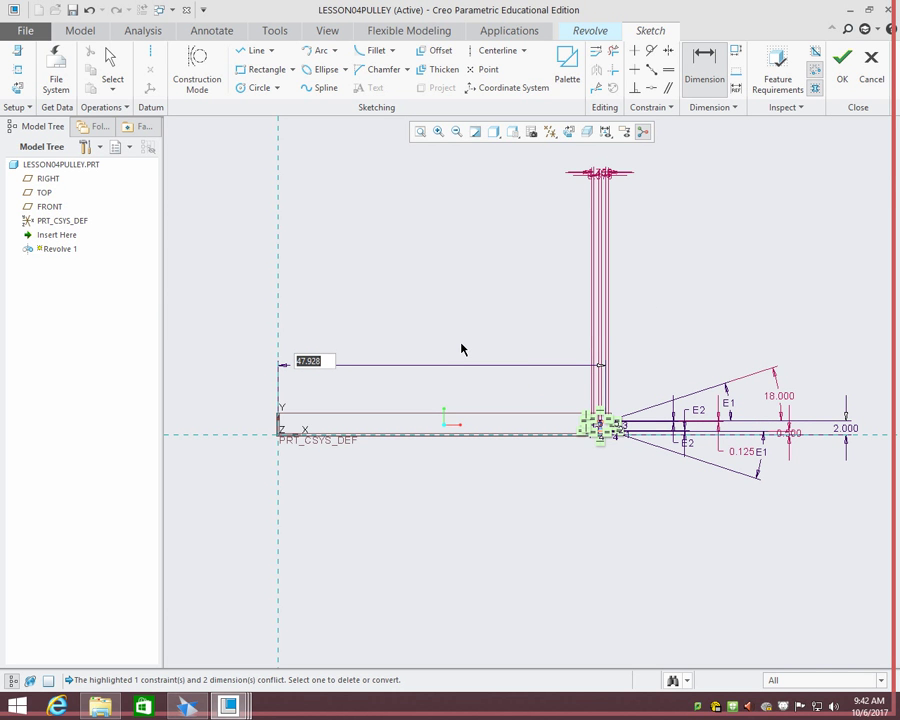
pyautogui.write('1.75/2')
# - Space out the 0.875, 2.437, 1.750 and 0.375 dimensions closer above the profile so they no longer overlap
pyautogui.scroll(5, 460, 343)
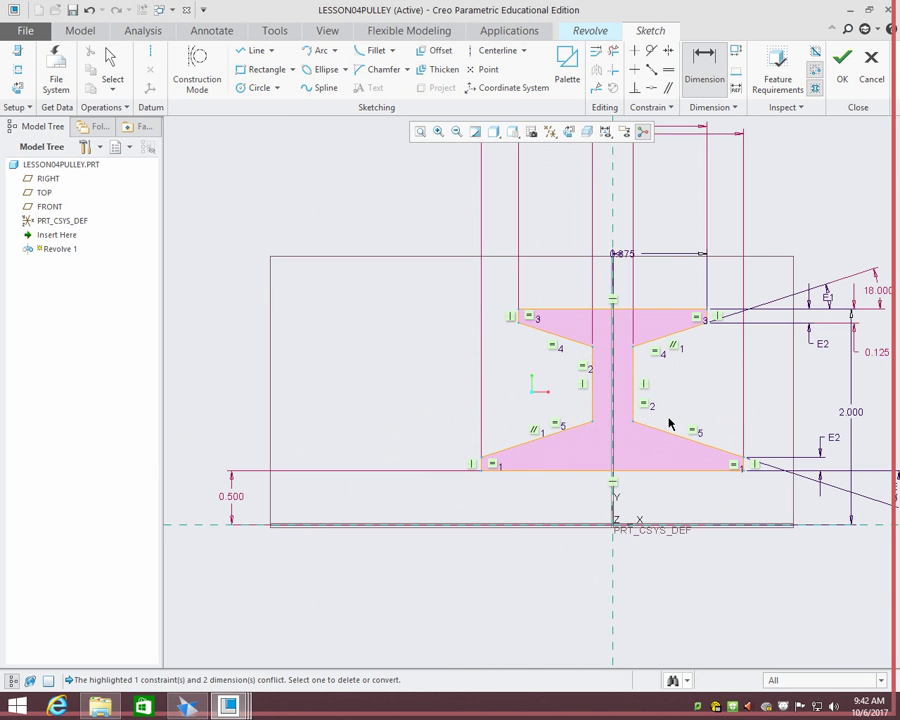
pyautogui.scroll(-6, 703, 180)
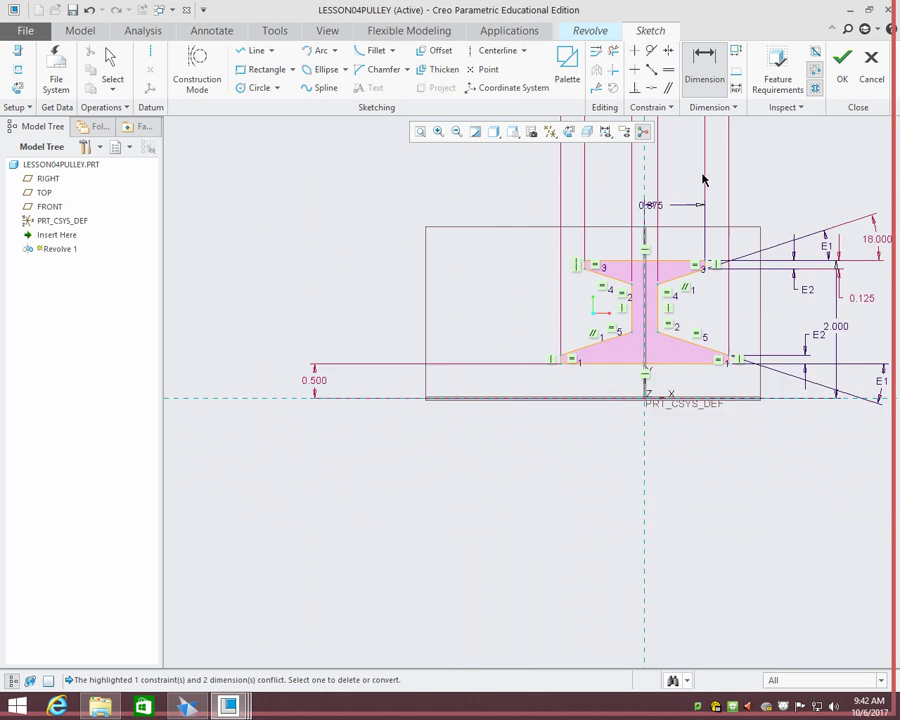
pyautogui.keyDown('shift'); pyautogui.moveTo(737, 160); pyautogui.dragTo(486, 376, button='middle'); pyautogui.keyUp('shift')
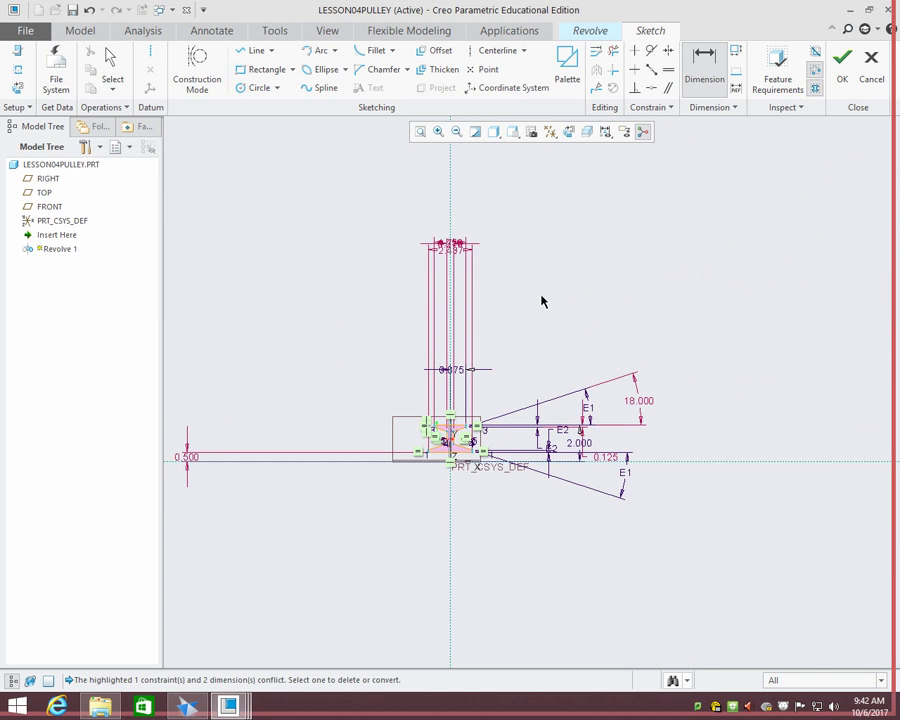
pyautogui.press('Escape')
pyautogui.scroll(3, 460, 283)
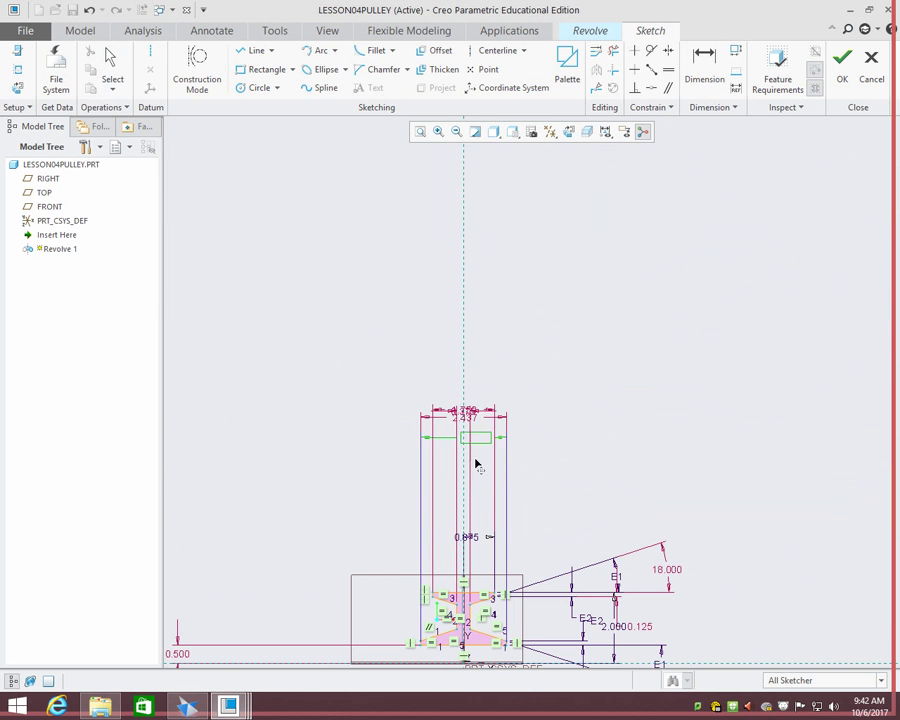
pyautogui.moveTo(477, 466)
pyautogui.mouseDown()
pyautogui.moveTo(472, 530)
pyautogui.moveTo(548, 537)
pyautogui.mouseUp()
pyautogui.moveTo(494, 426); pyautogui.dragTo(466, 487)
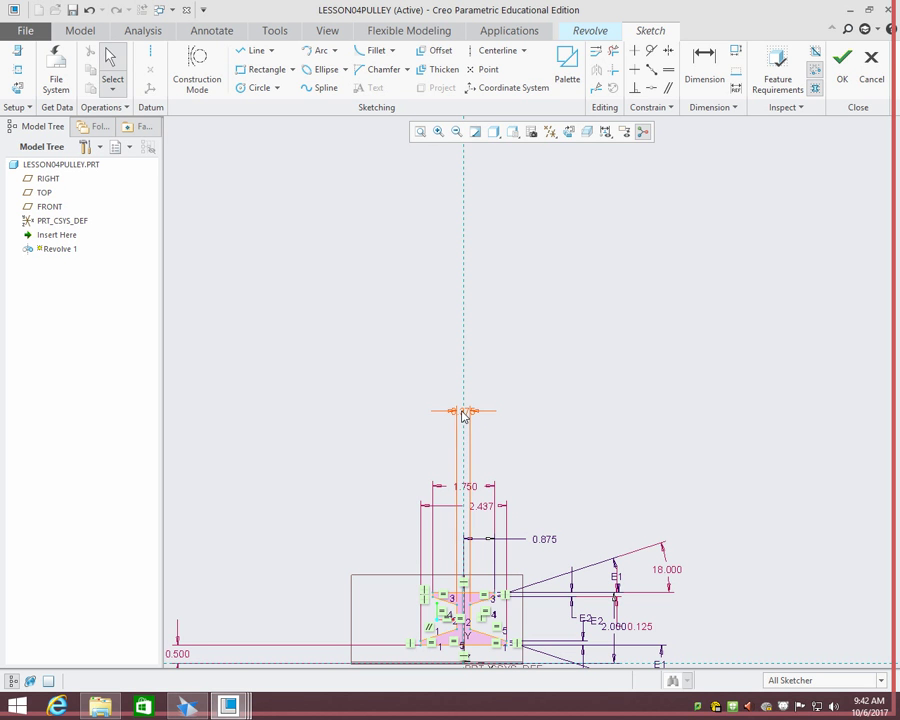
pyautogui.moveTo(463, 416); pyautogui.dragTo(462, 470)
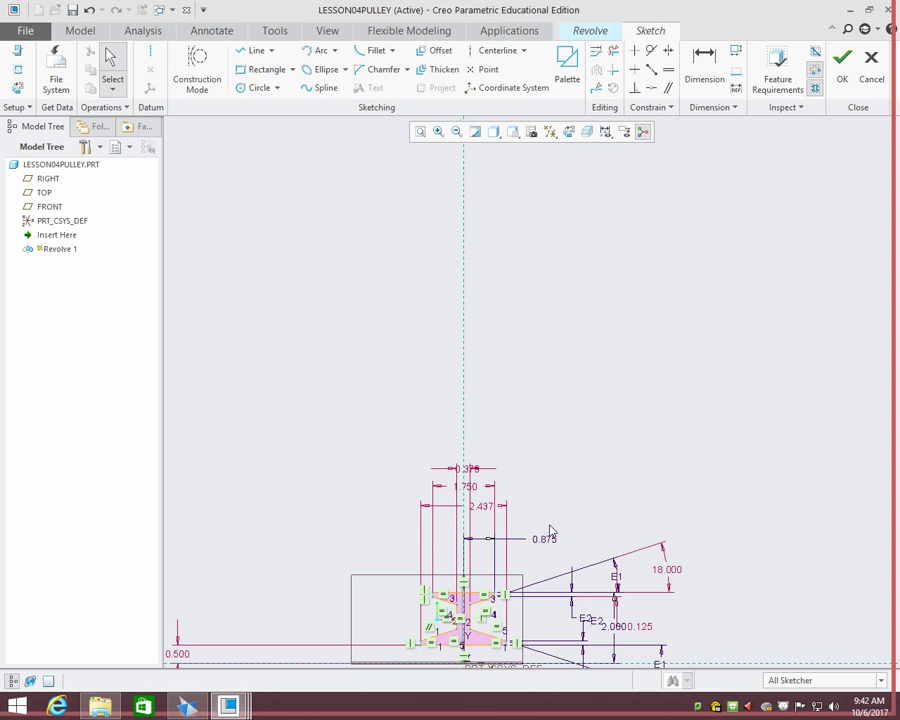
# - Complete the profile sketch, return to the revolve feature and fit the model in the view
pyautogui.moveTo(600, 504); pyautogui.dragTo(626, 330, button='middle')
pyautogui.scroll(-3, 510, 516)
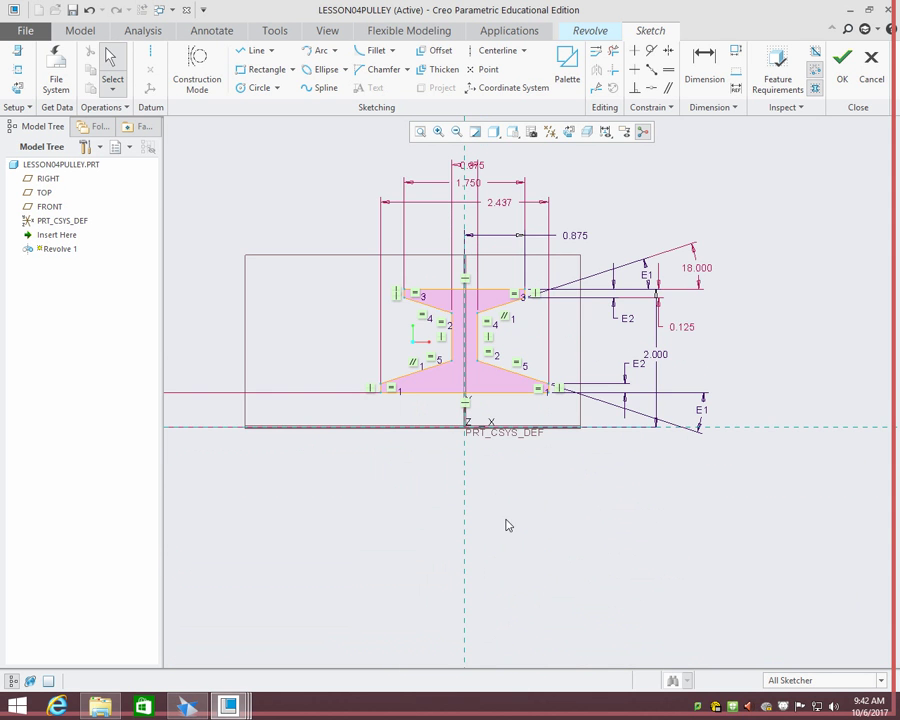
pyautogui.scroll(2, 507, 525)
pyautogui.moveTo(507, 525); pyautogui.dragTo(539, 487, button='middle')
pyautogui.scroll(-2, 536, 485)
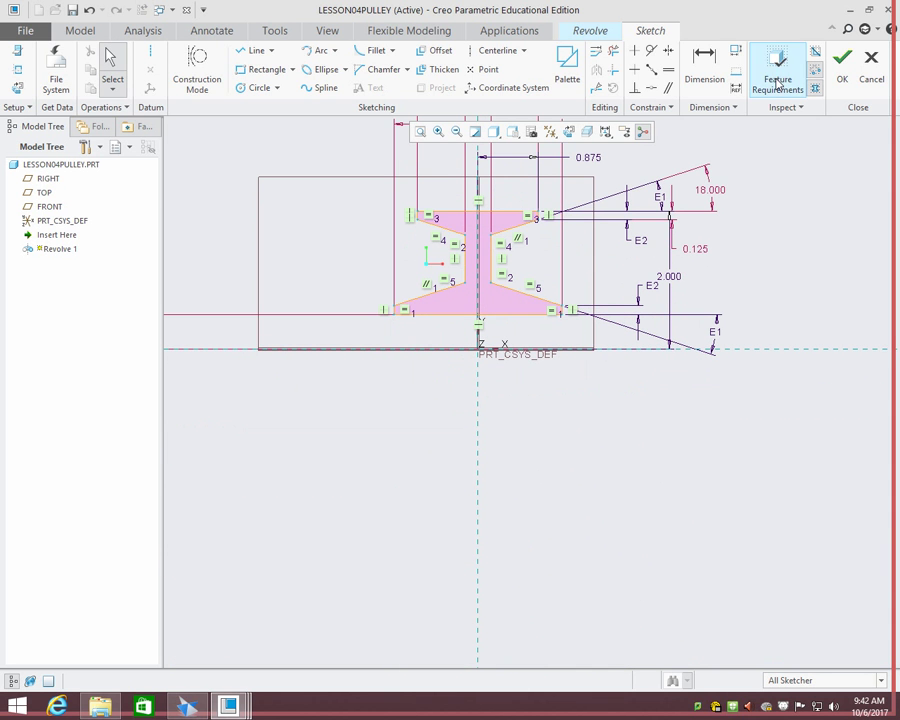
pyautogui.click(841, 76)
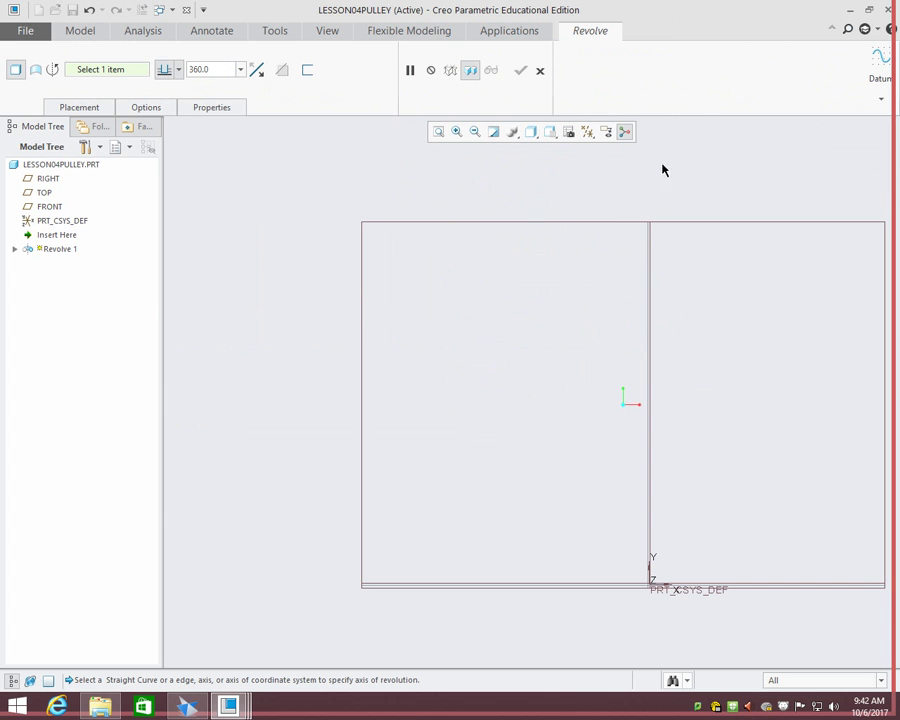
pyautogui.scroll(3, 588, 400)
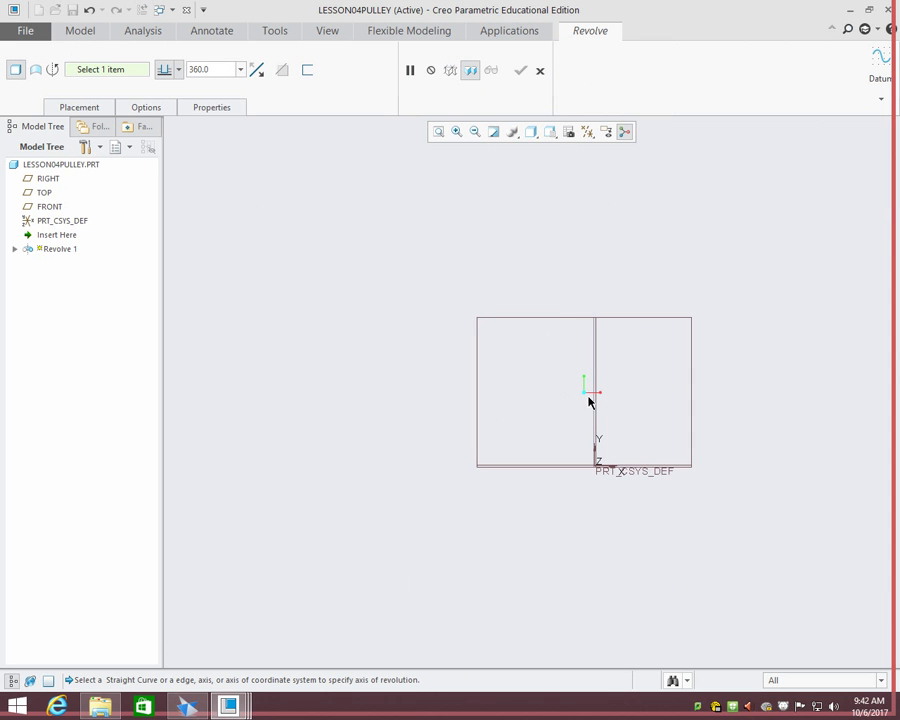
pyautogui.click(438, 131)
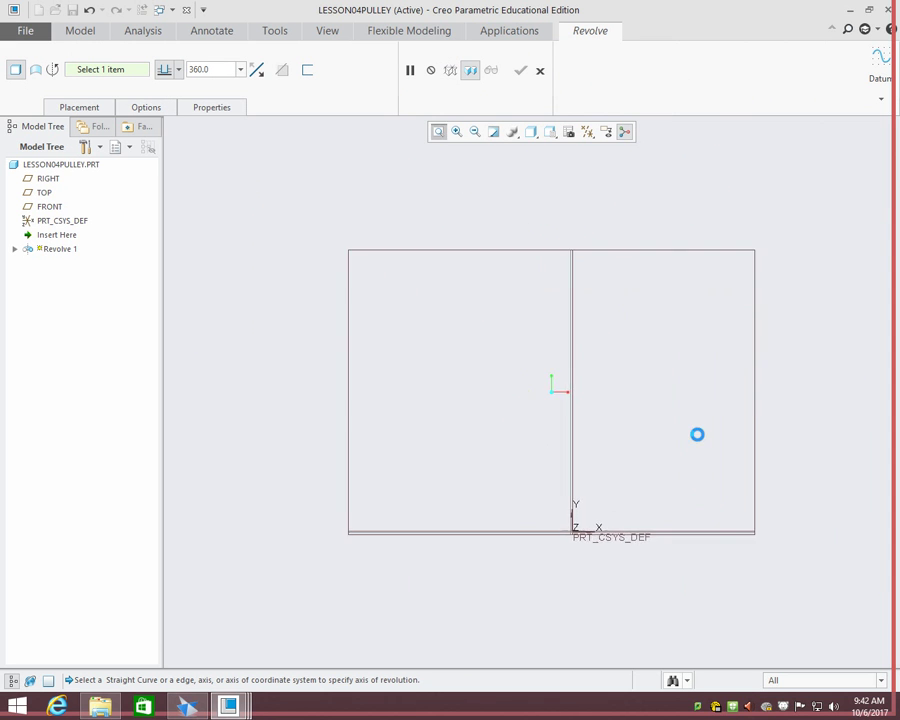
# - Examine the revolve's angle types, sketch and axis placement references, and side options
pyautogui.click(179, 70)
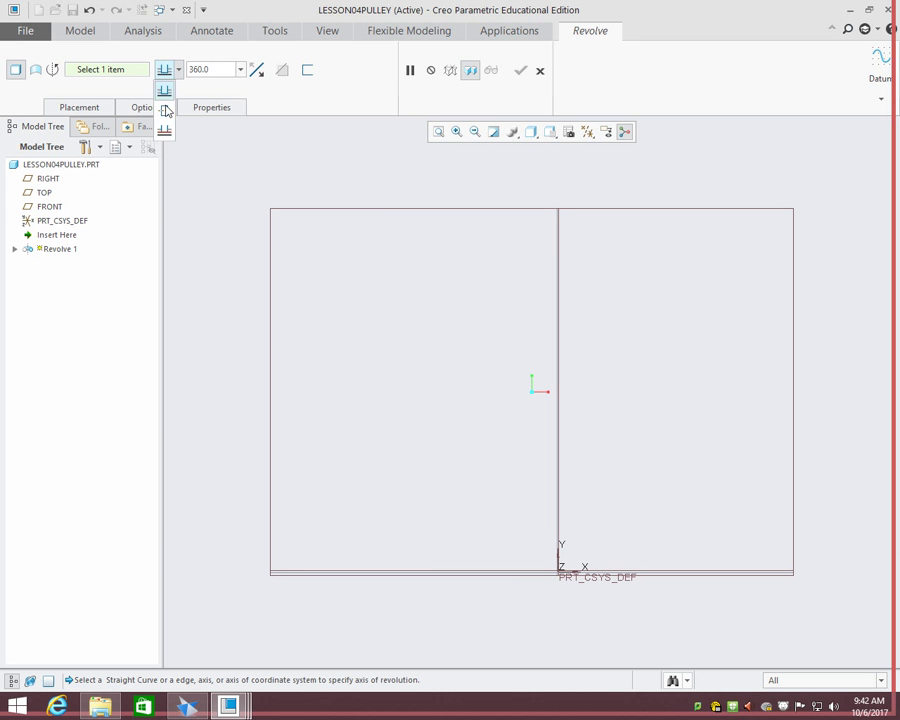
pyautogui.click(165, 110)
pyautogui.click(179, 70)
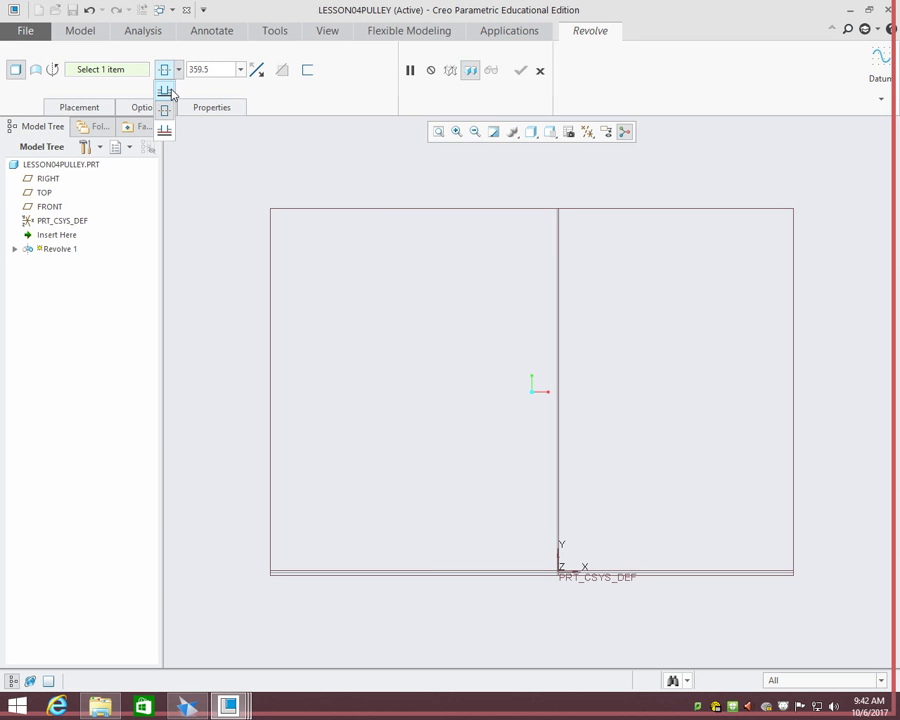
pyautogui.click(167, 90)
pyautogui.moveTo(342, 249); pyautogui.dragTo(371, 238, button='middle')
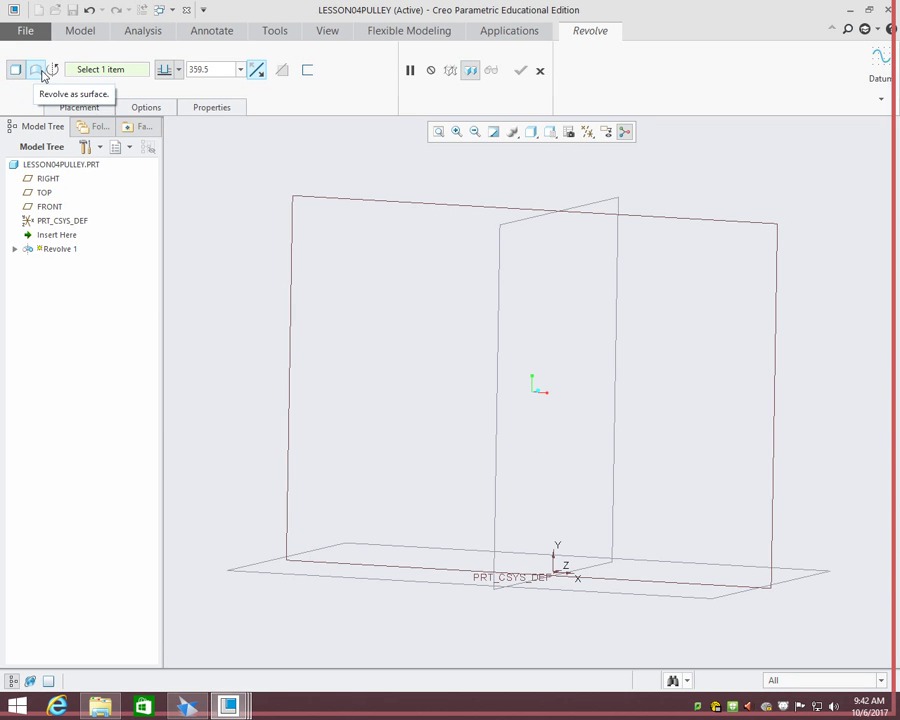
pyautogui.click(78, 107)
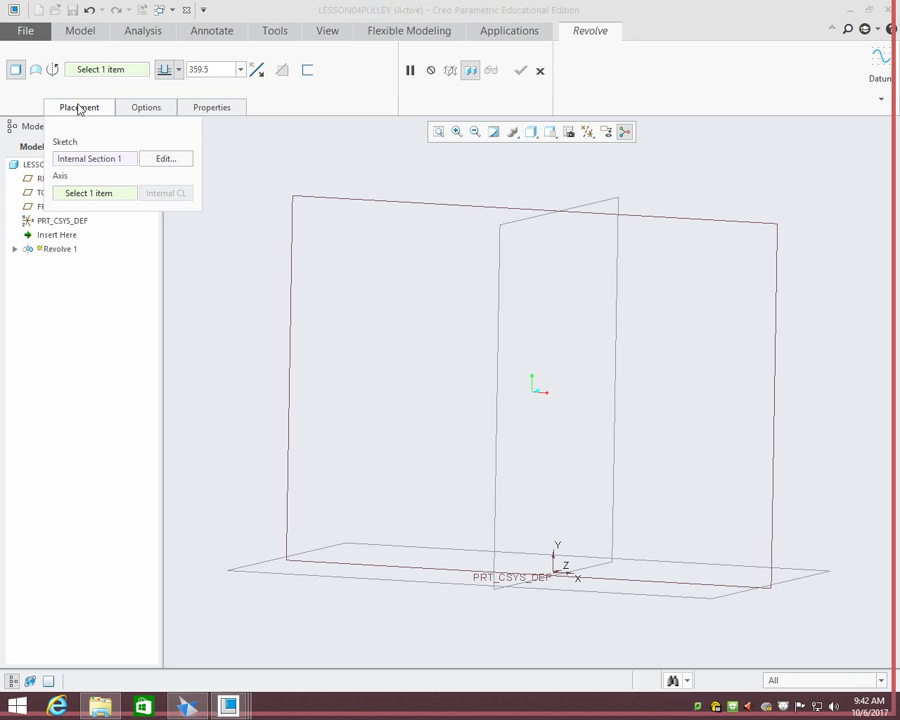
pyautogui.click(78, 107)
pyautogui.click(147, 107)
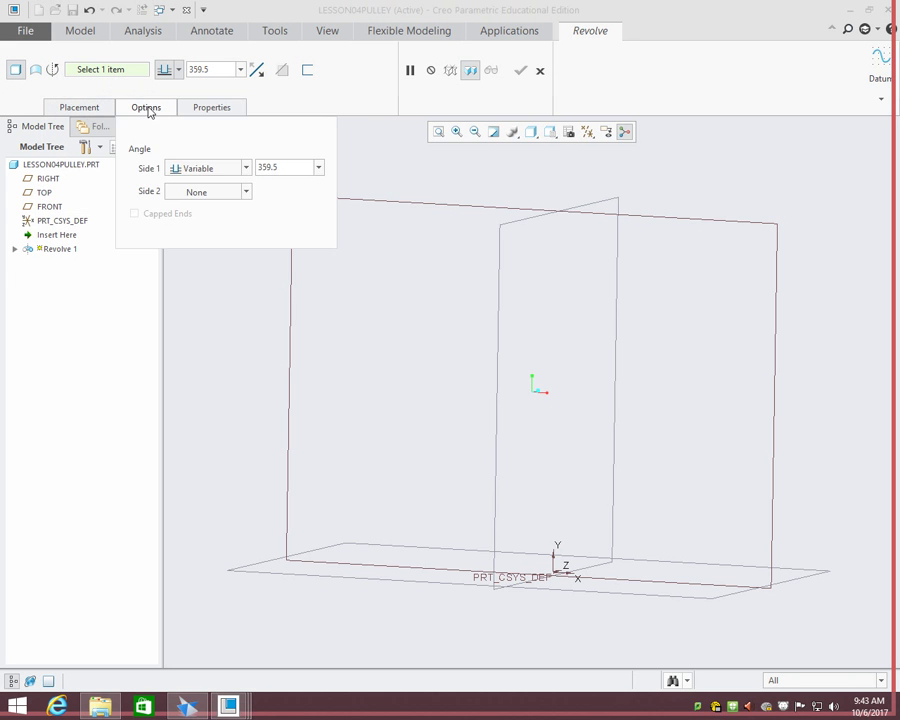
pyautogui.click(147, 107)
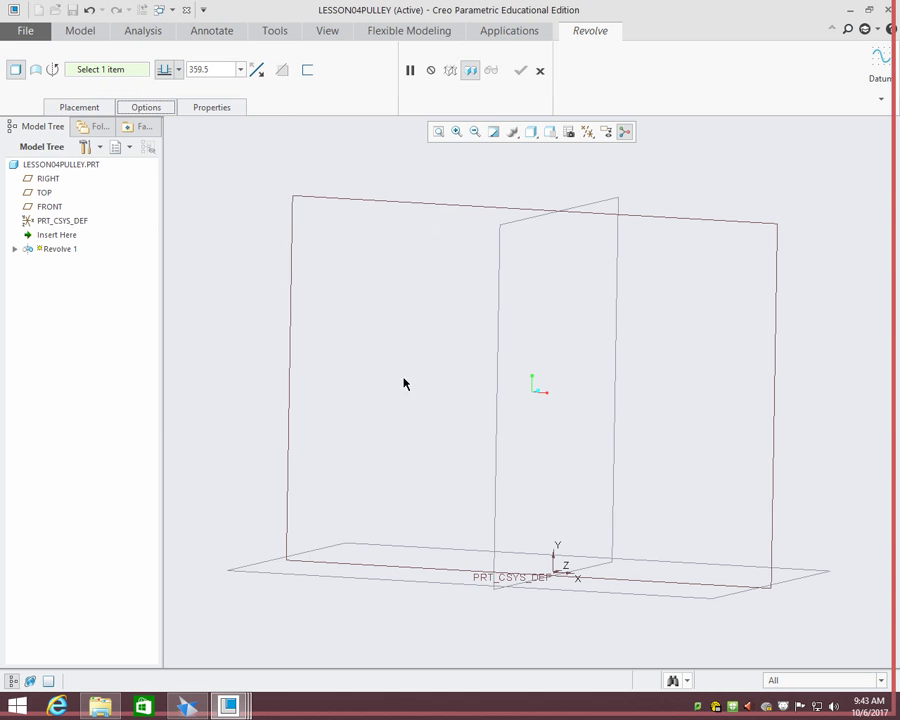
# - Set the revolve angle to 360
pyautogui.doubleClick(221, 72)
pyautogui.write('360')
pyautogui.press('Return')
# - Try the symmetric and to-selected-reference angle types and return the revolve to a variable angle
pyautogui.click(178, 69)
pyautogui.click(165, 108)
pyautogui.click(178, 69)
pyautogui.click(165, 133)
pyautogui.click(178, 69)
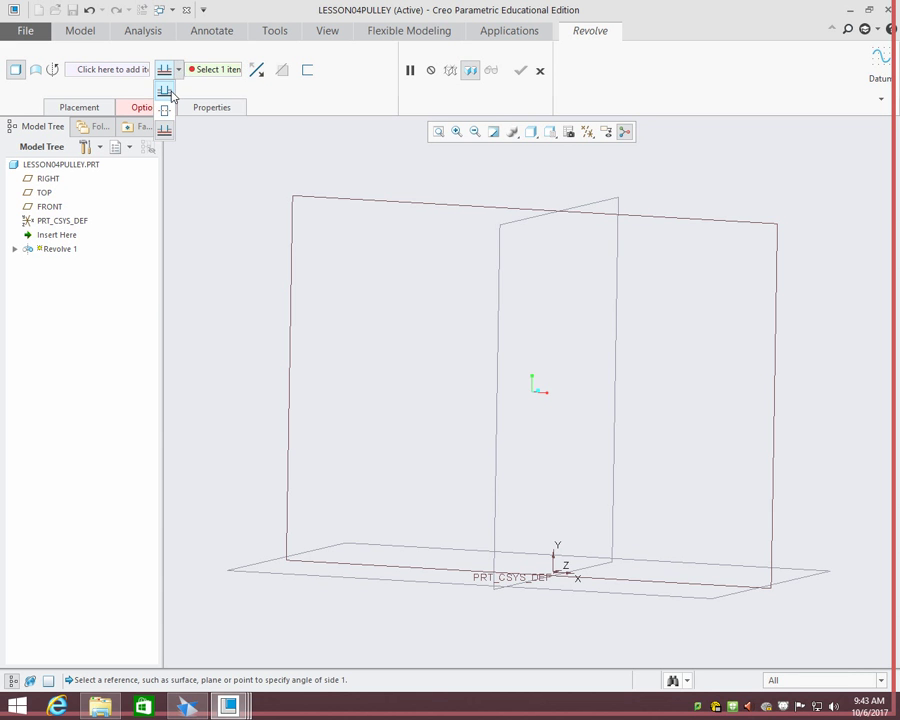
pyautogui.click(165, 90)
pyautogui.click(178, 70)
pyautogui.click(165, 90)
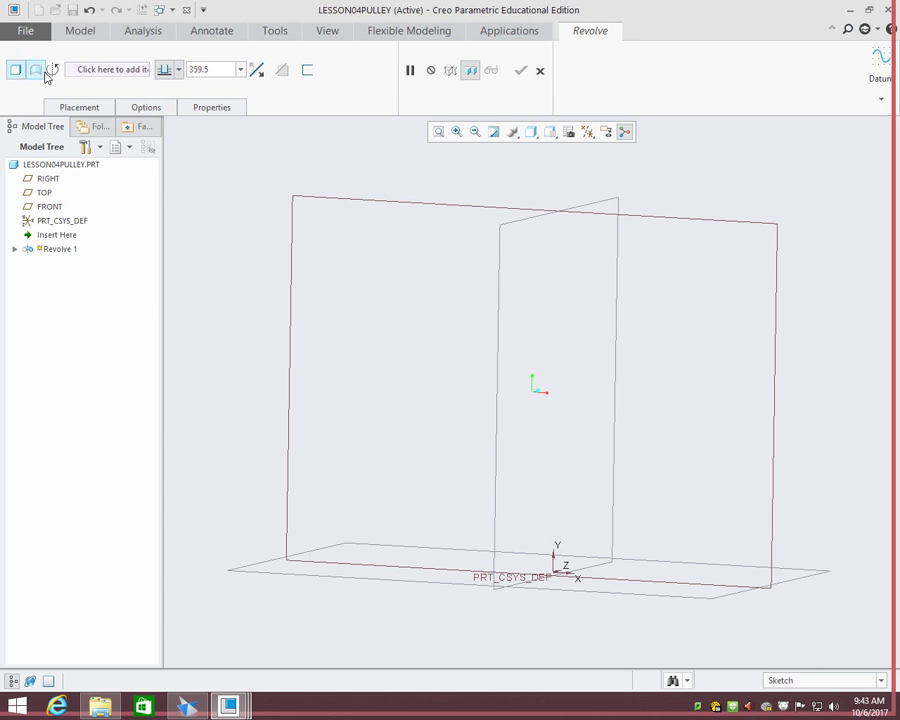
# - Edit the revolve's internal section to add a geometry centerline along the horizontal reference as the axis, and complete the sketch
pyautogui.click(78, 107)
pyautogui.click(168, 158)
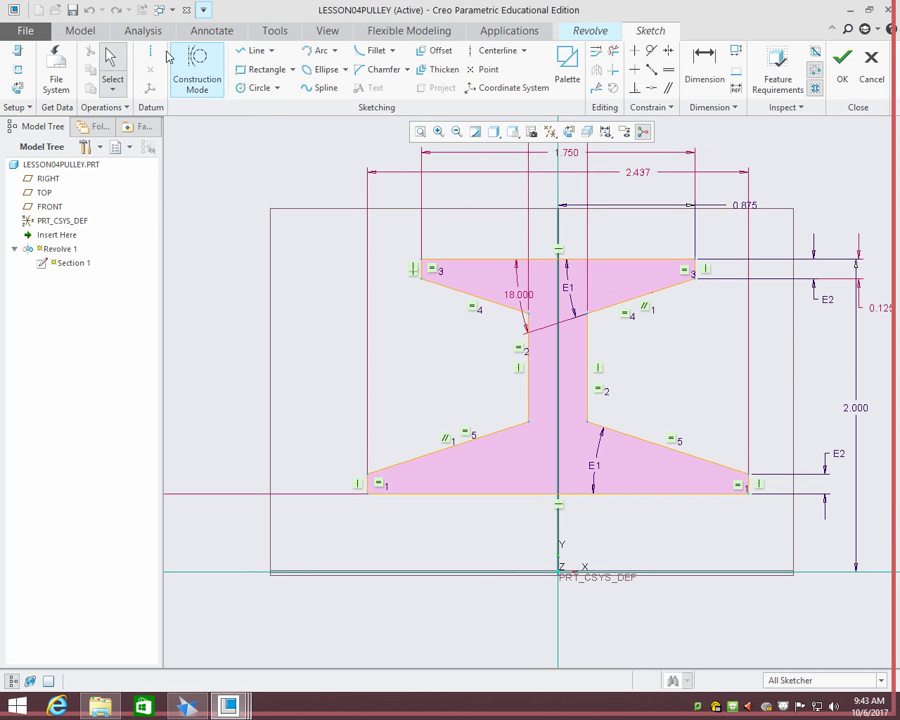
pyautogui.click(147, 53)
pyautogui.click(286, 574)
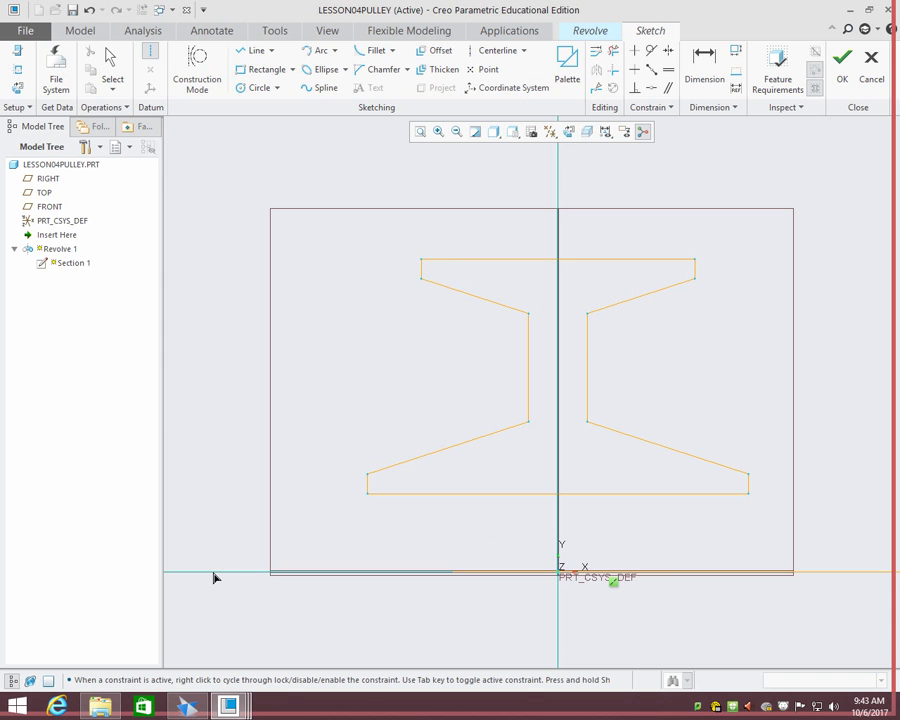
pyautogui.click(340, 574)
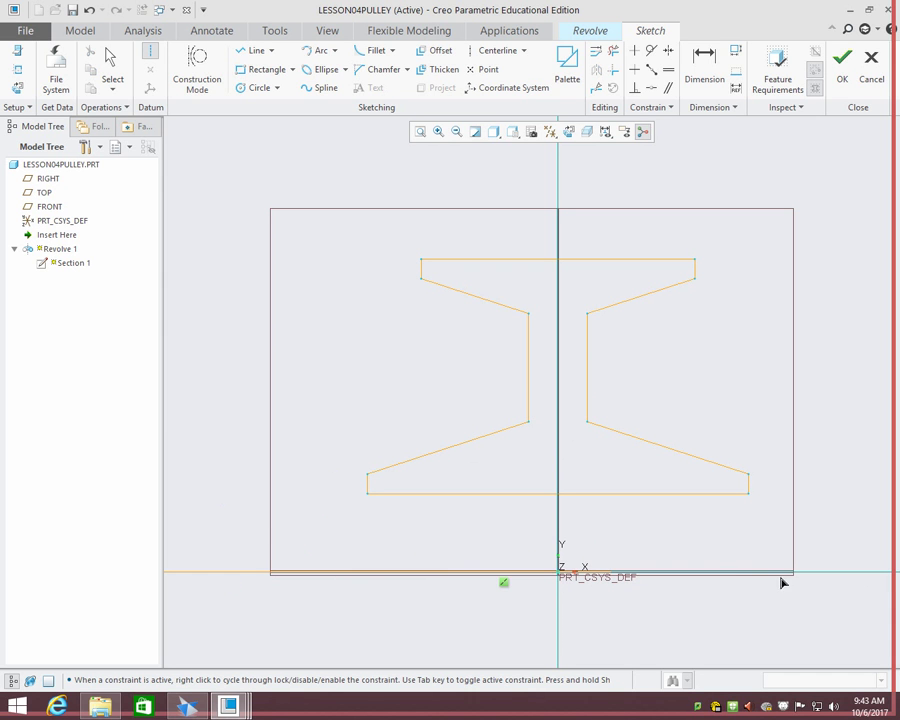
pyautogui.middleClick(858, 577)
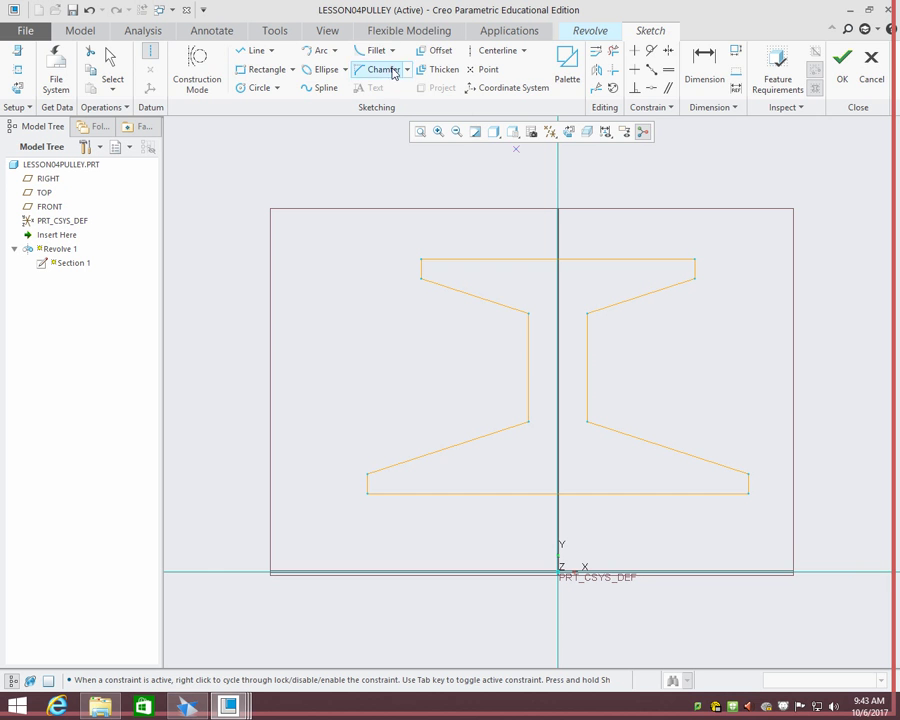
pyautogui.click(840, 60)
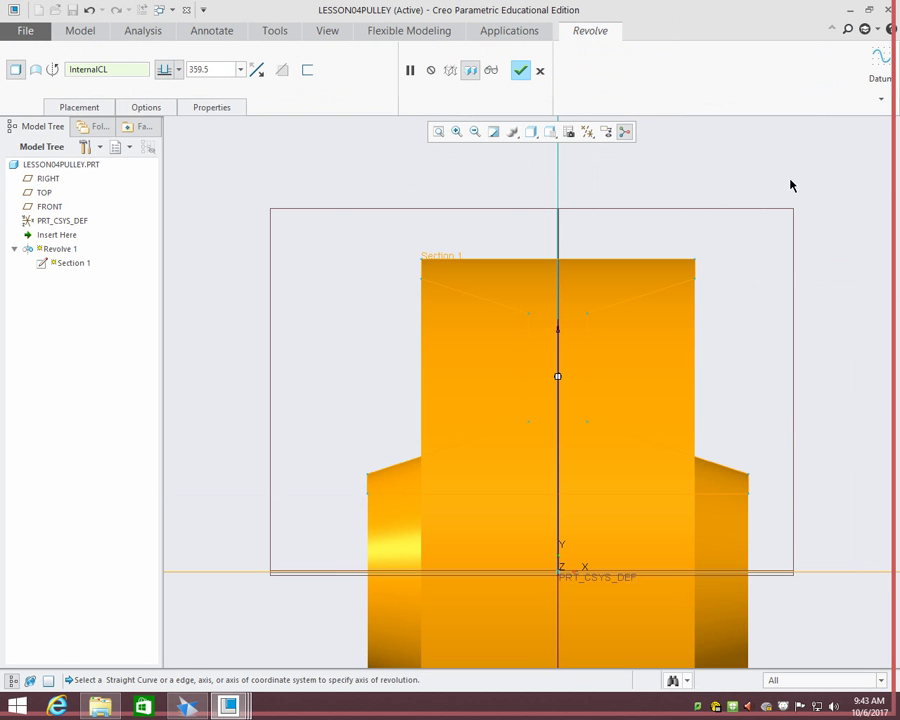
# - Set the revolve angle to 360 and inspect the resulting solid pulley preview from an angled view
pyautogui.moveTo(541, 279)
pyautogui.mouseDown(button='middle')
pyautogui.moveTo(333, 211)
pyautogui.moveTo(346, 159)
pyautogui.moveTo(331, 191)
pyautogui.moveTo(398, 303)
pyautogui.mouseUp(button='middle')
pyautogui.scroll(-2, 398, 303)
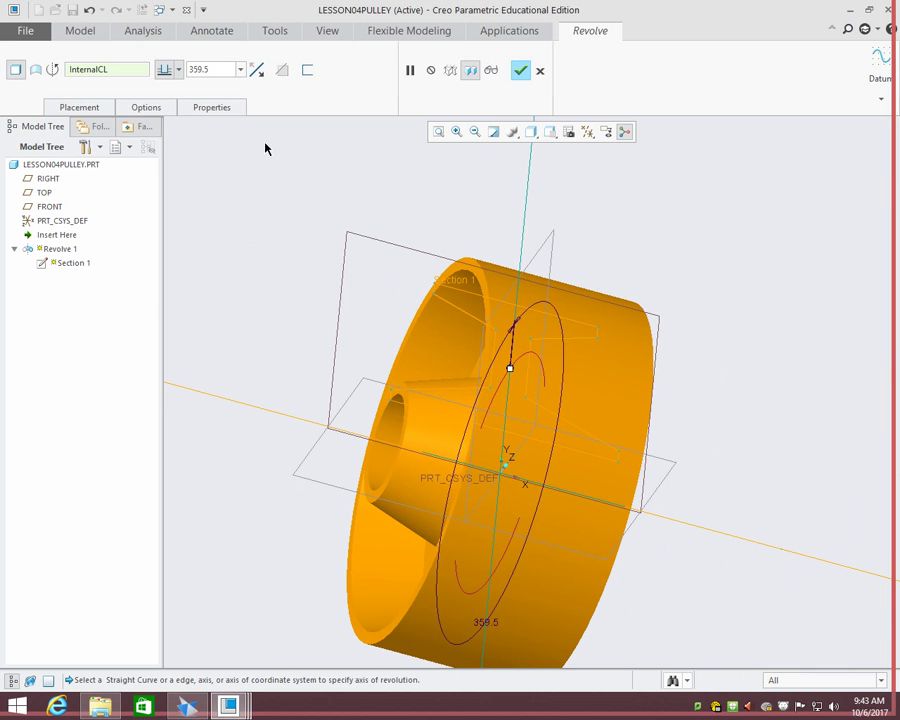
pyautogui.doubleClick(229, 72)
pyautogui.write('360')
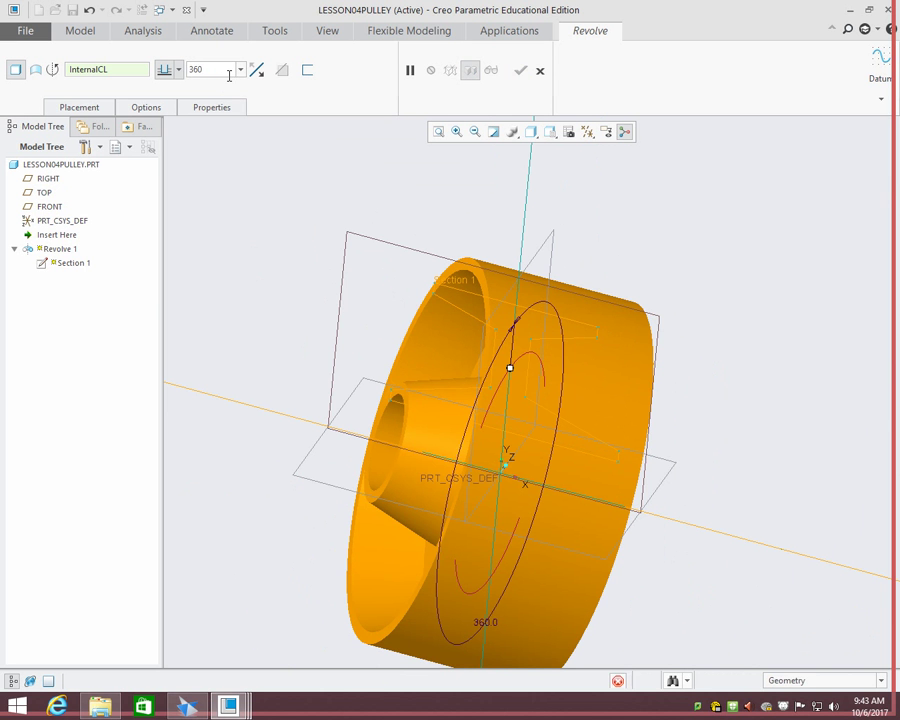
pyautogui.press('Return')
pyautogui.moveTo(575, 241); pyautogui.dragTo(610, 225, button='middle')
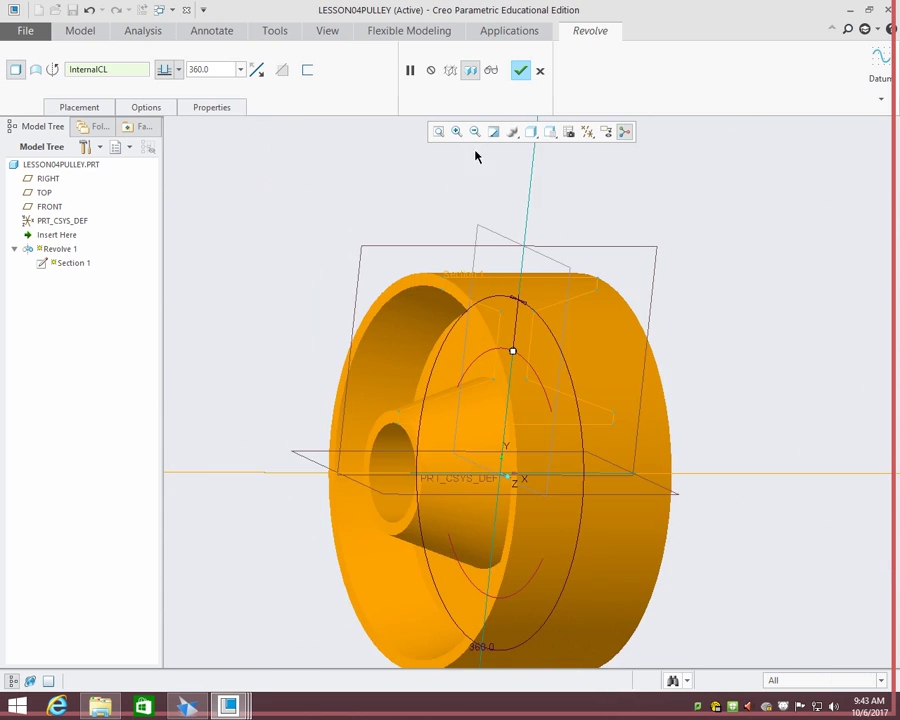
# - Reopen the revolve's internal section for editing in the sketcher
pyautogui.click(107, 109)
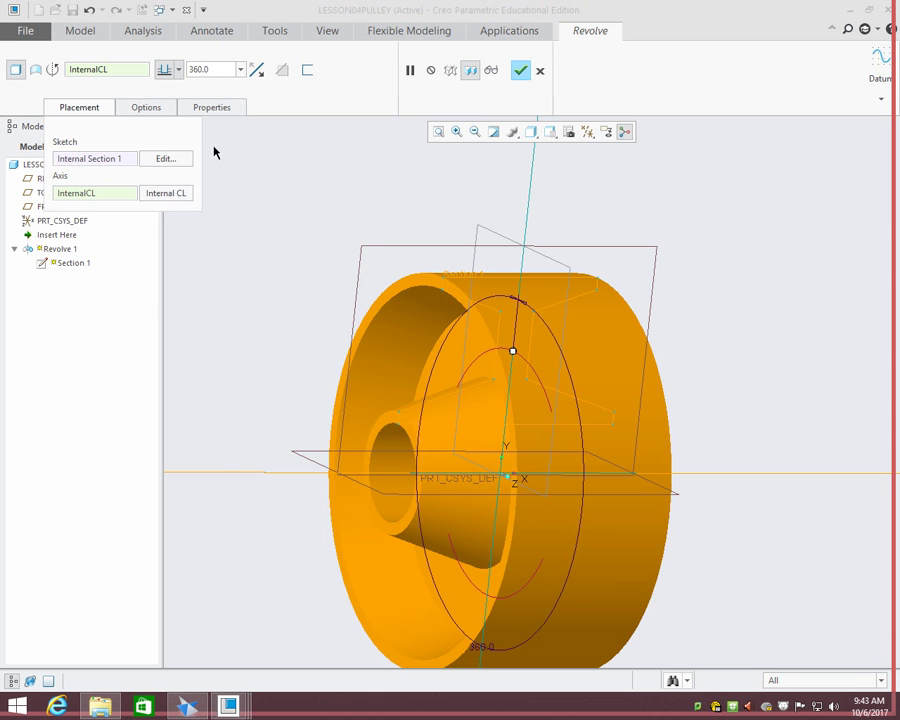
pyautogui.click(167, 157)
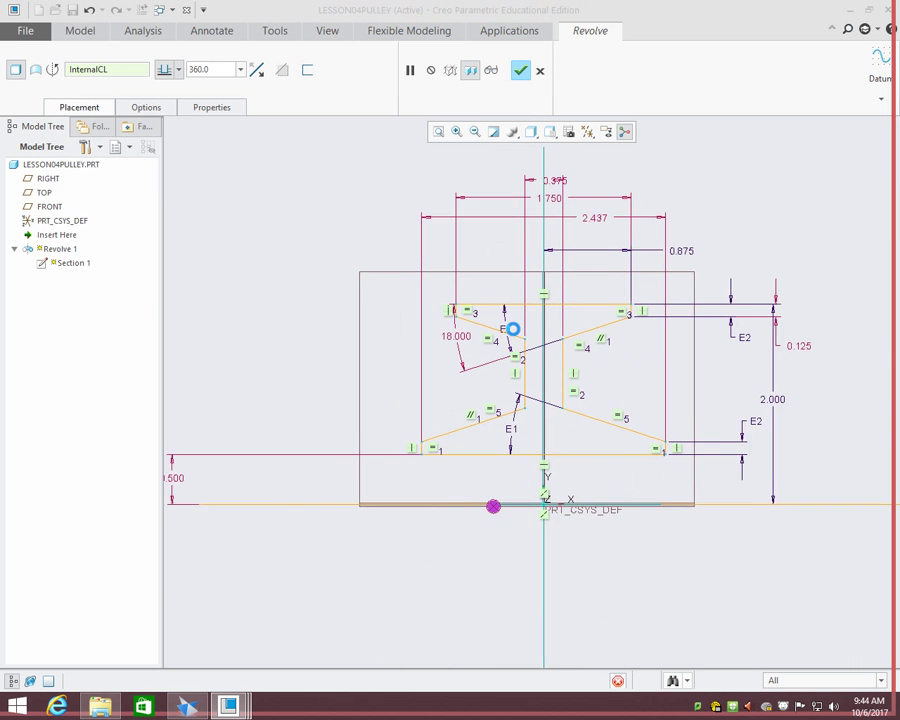
pyautogui.scroll(3, 566, 390)
pyautogui.scroll(-2, 572, 386)
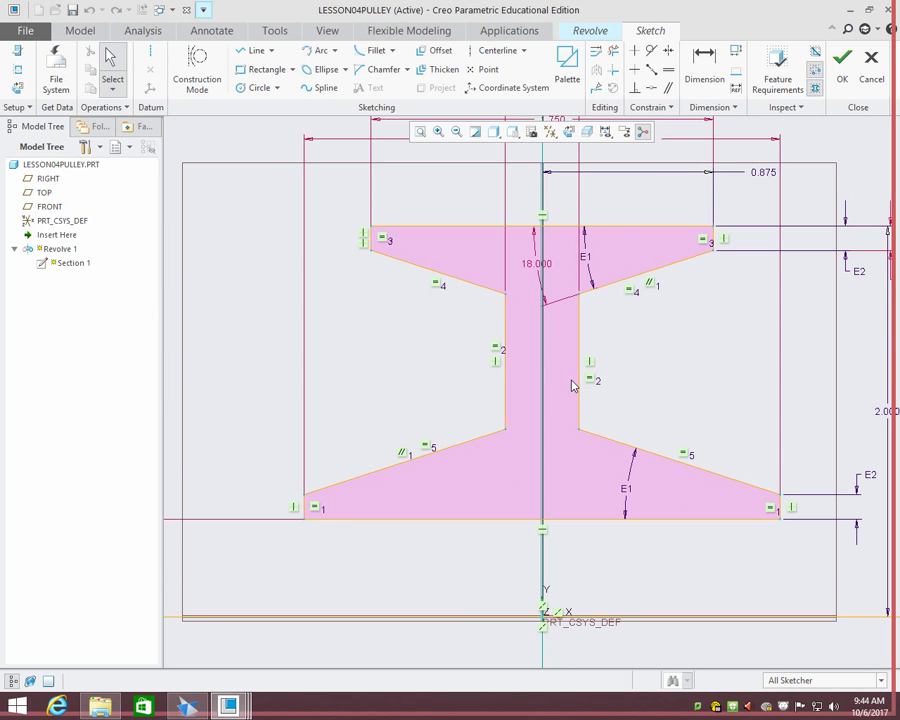
# - Fillet the four inner corners of the profile where the vertical web edges meet the tapered edges
pyautogui.click(394, 50)
pyautogui.click(392, 76)
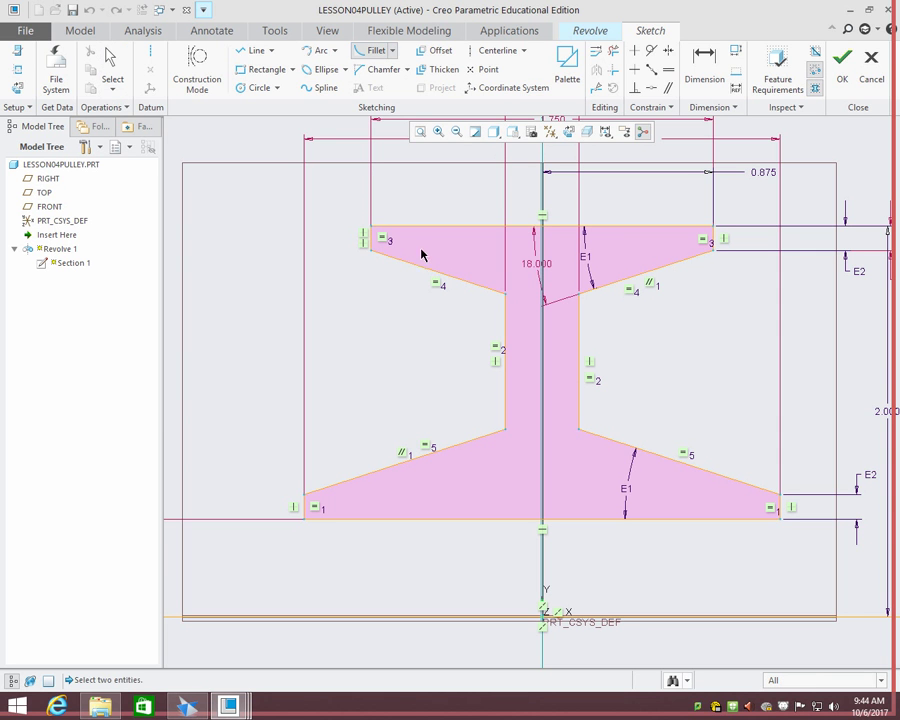
pyautogui.click(490, 287)
pyautogui.click(507, 311)
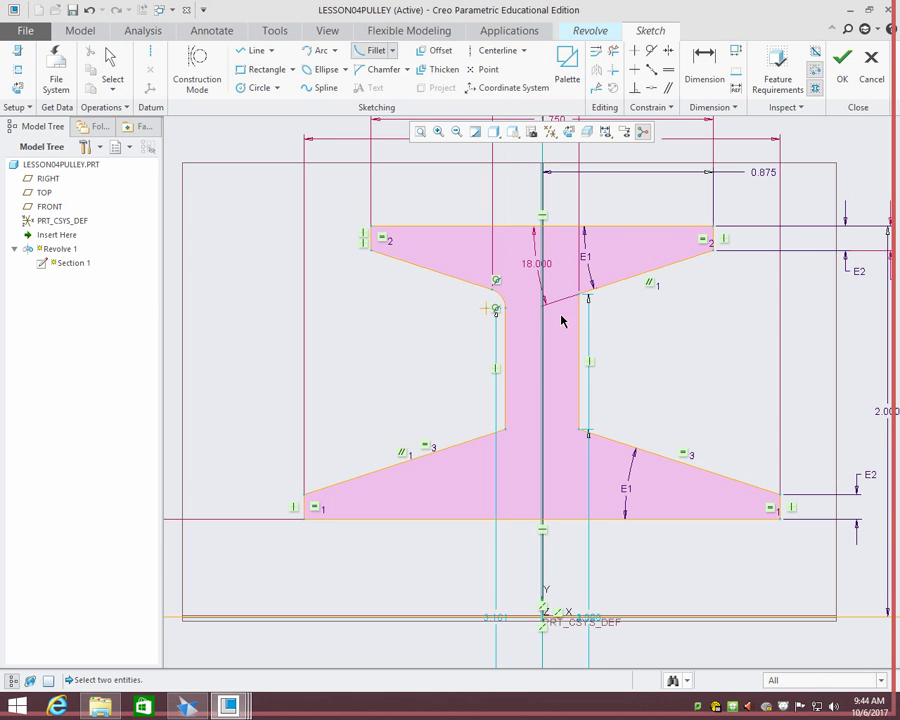
pyautogui.click(592, 296)
pyautogui.click(583, 312)
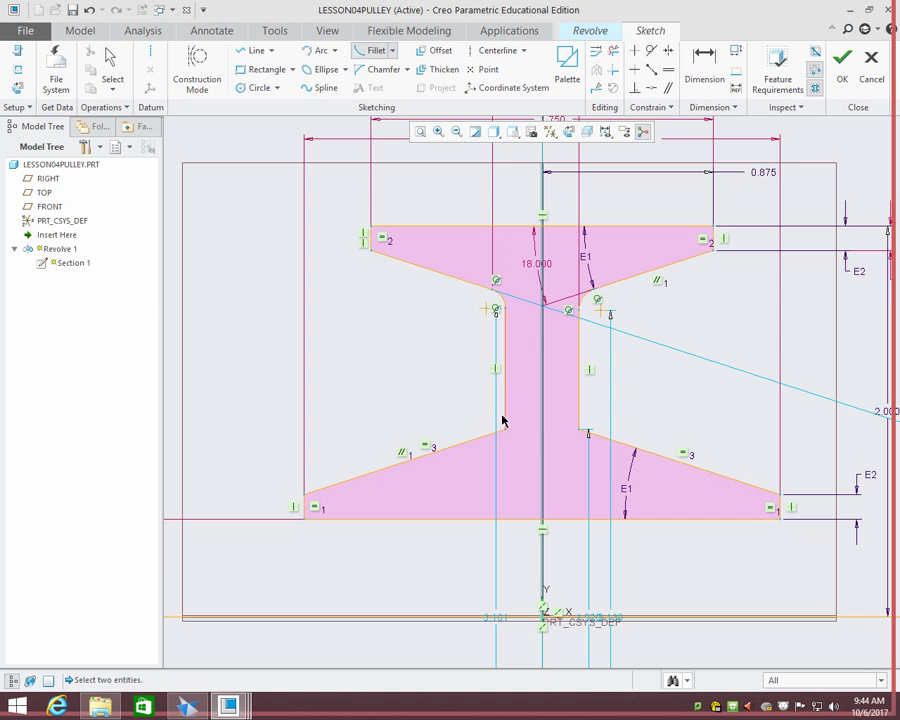
pyautogui.click(482, 444)
pyautogui.click(502, 410)
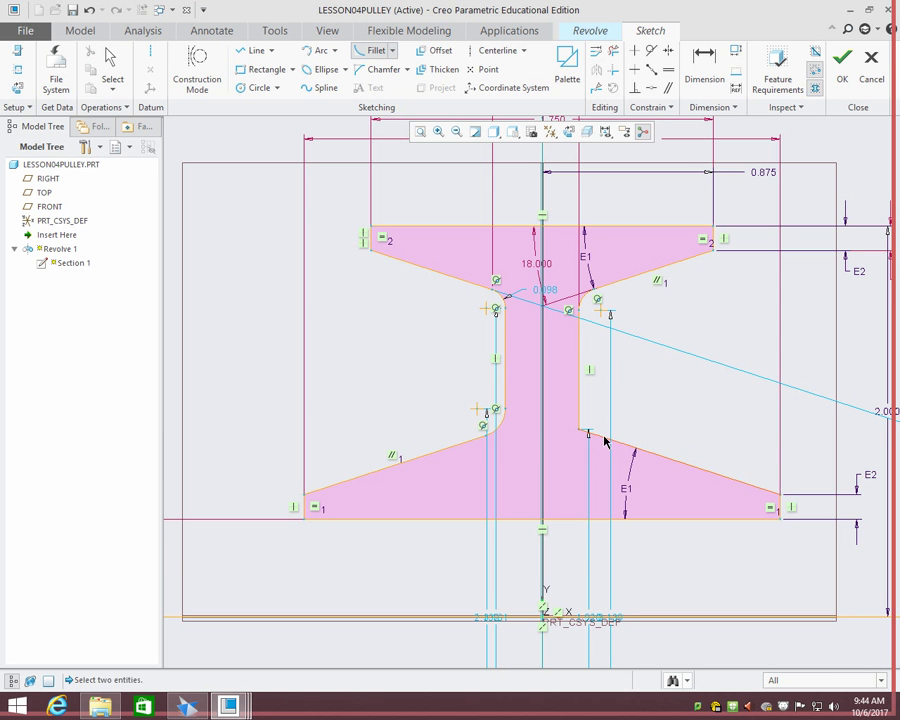
pyautogui.click(592, 432)
pyautogui.click(580, 405)
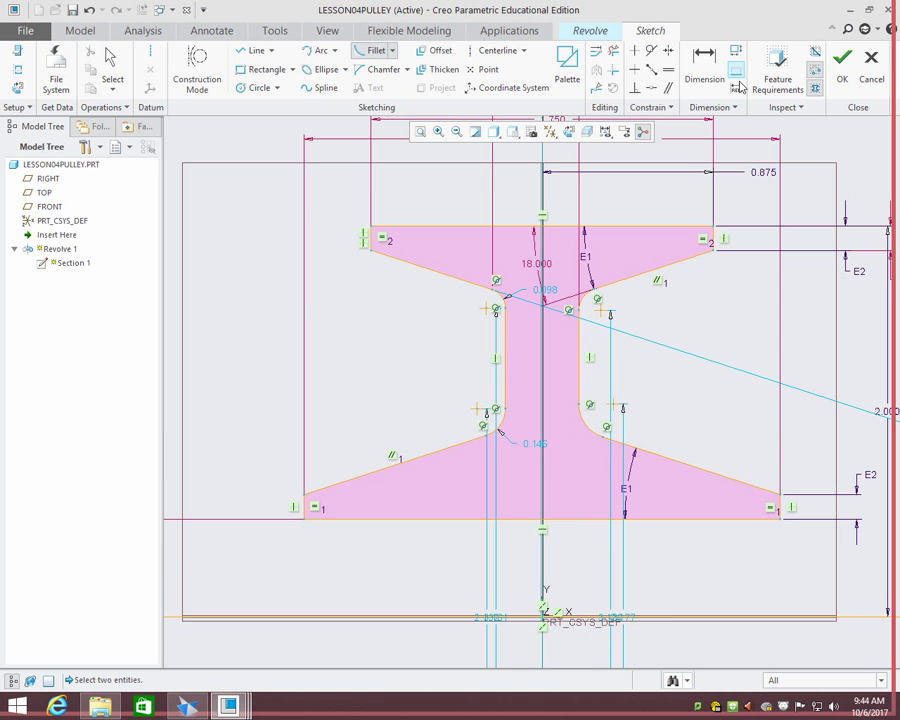
pyautogui.click(668, 69)
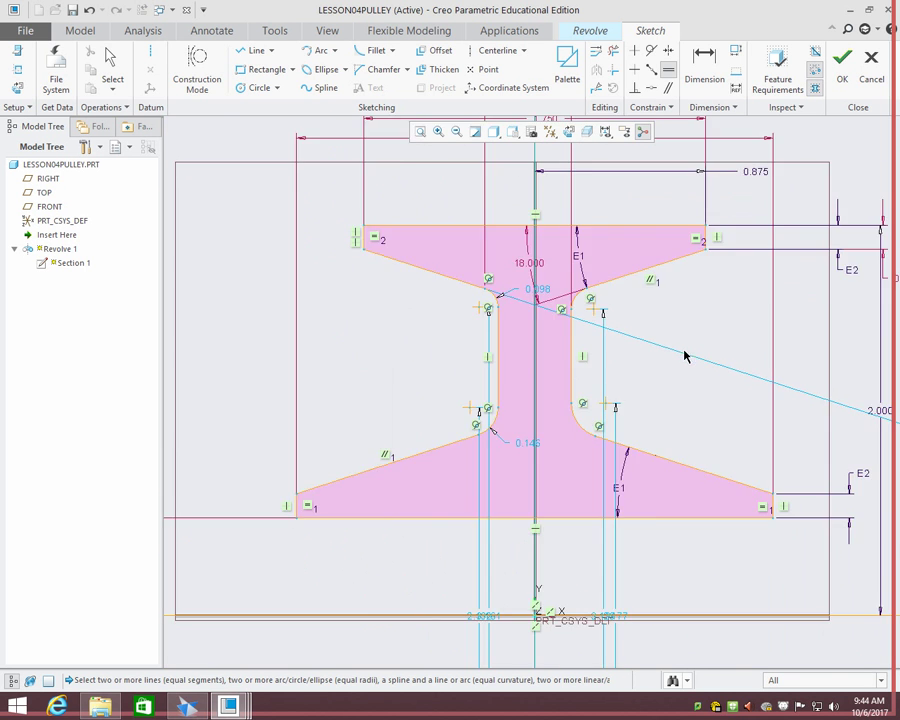
pyautogui.scroll(-5, 660, 343)
pyautogui.scroll(6, 590, 318)
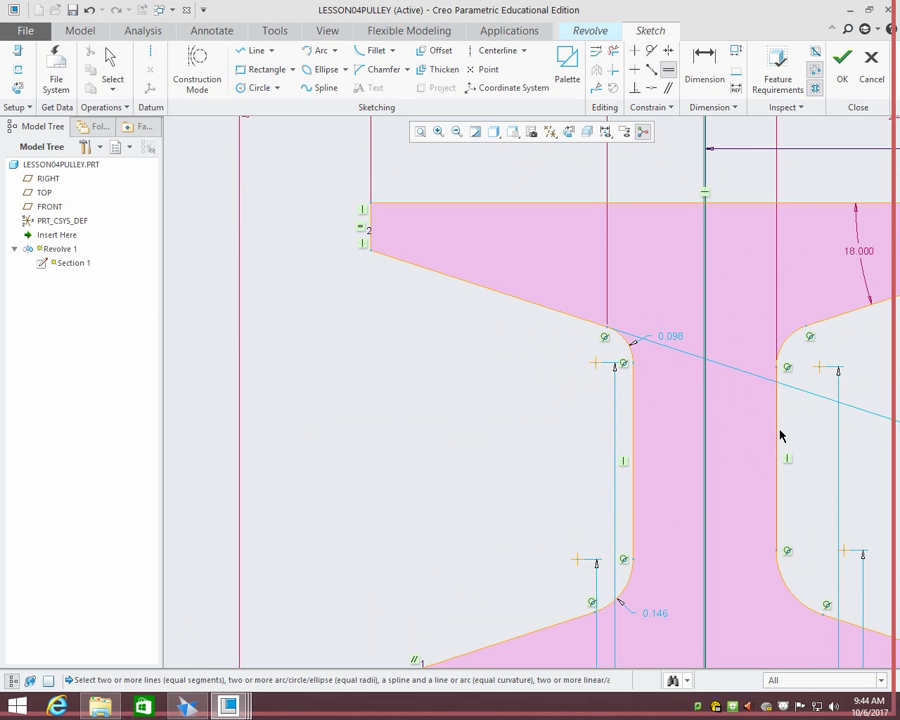
pyautogui.keyDown('shift'); pyautogui.moveTo(804, 444); pyautogui.dragTo(556, 285, button='middle'); pyautogui.keyUp('shift')
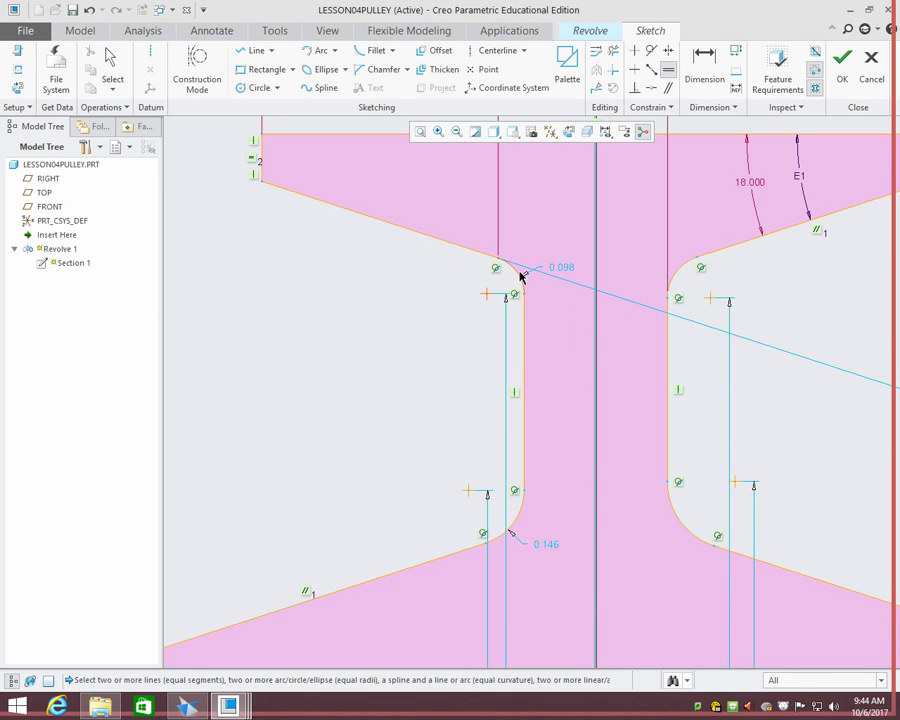
pyautogui.click(553, 271)
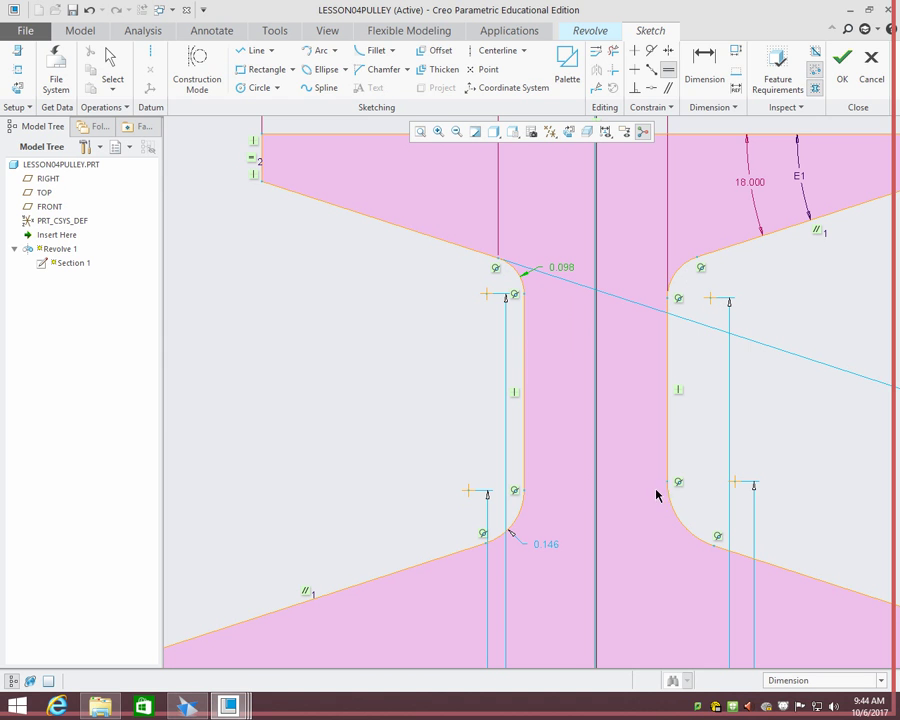
pyautogui.click(668, 70)
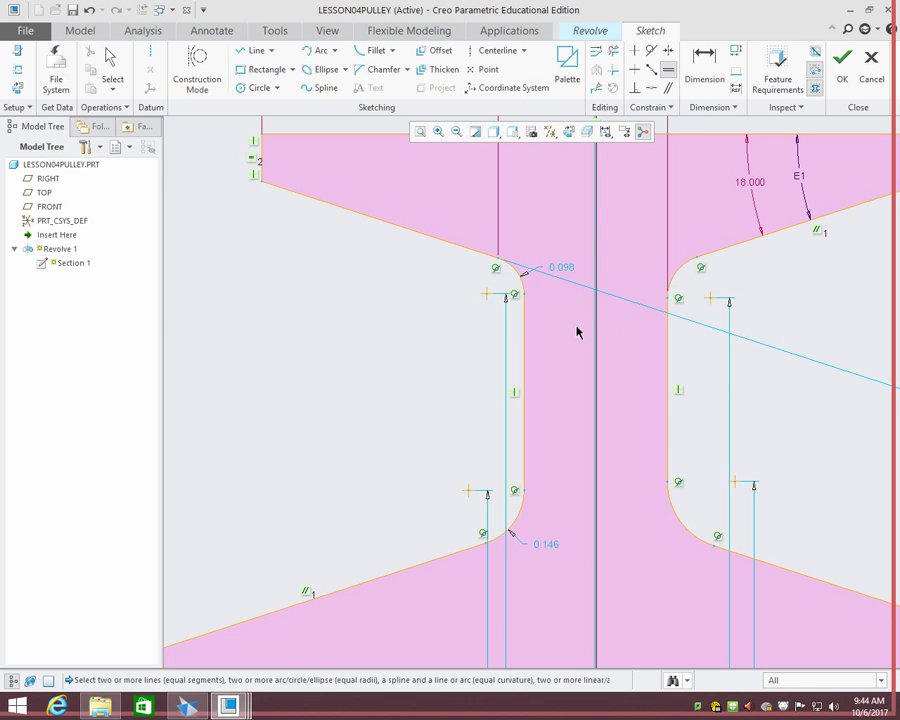
# - Set the radius of the upper-left web fillet to 0.125
pyautogui.doubleClick(565, 268)
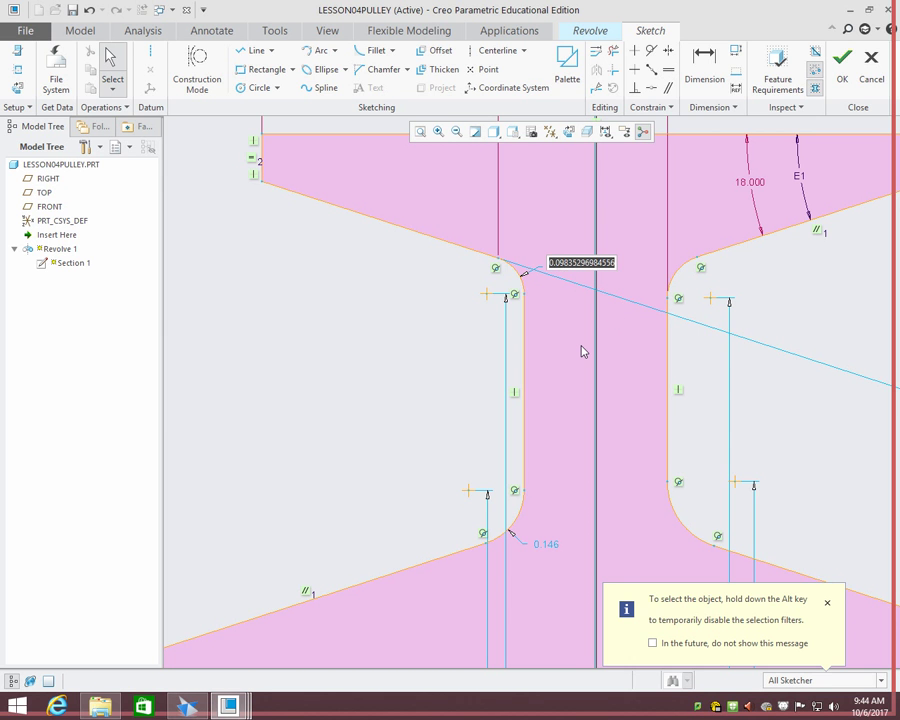
pyautogui.write('.125')
pyautogui.scroll(-3, 578, 345)
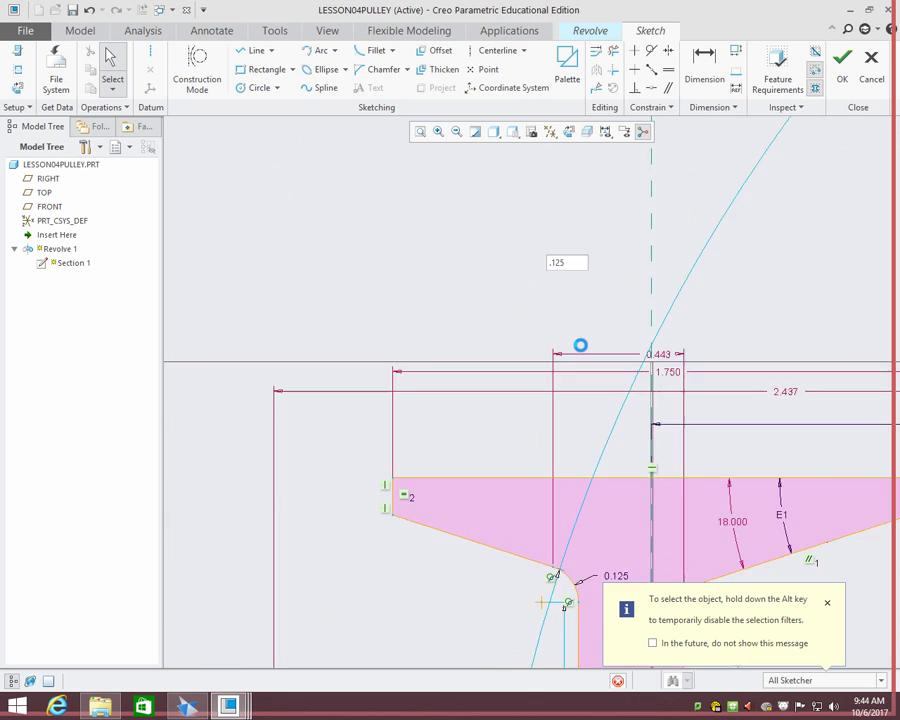
pyautogui.press('Return')
pyautogui.scroll(2, 565, 345)
pyautogui.scroll(2, 560, 344)
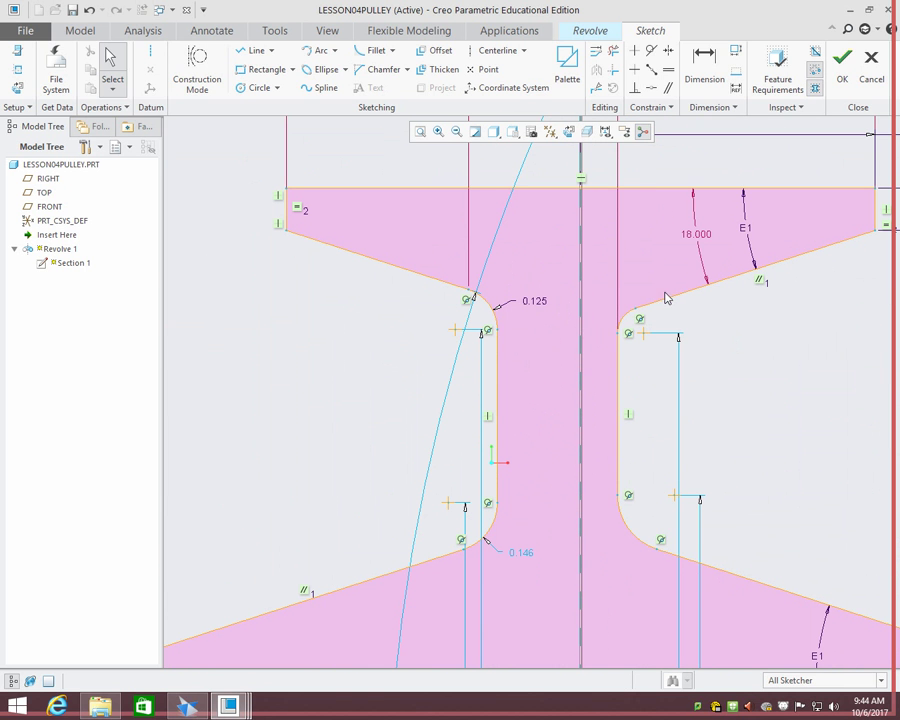
# - Dimension the radius of the upper-right web fillet
pyautogui.click(704, 80)
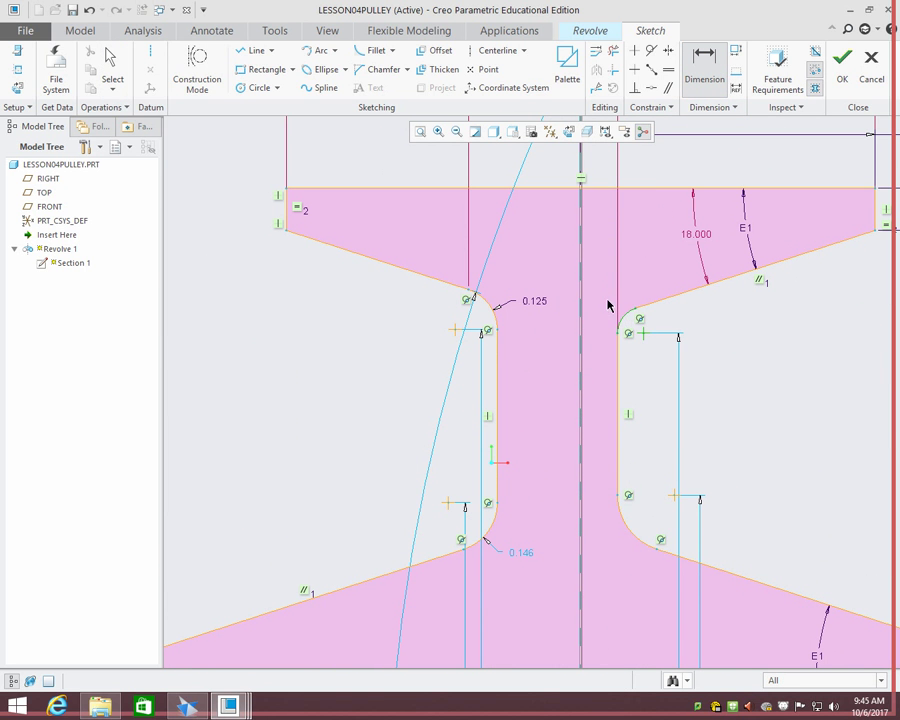
# - Dimension the radii of the upper-right and lower-right fillets of the pulley section's web
pyautogui.click(620, 311)
pyautogui.middleClick(600, 299)
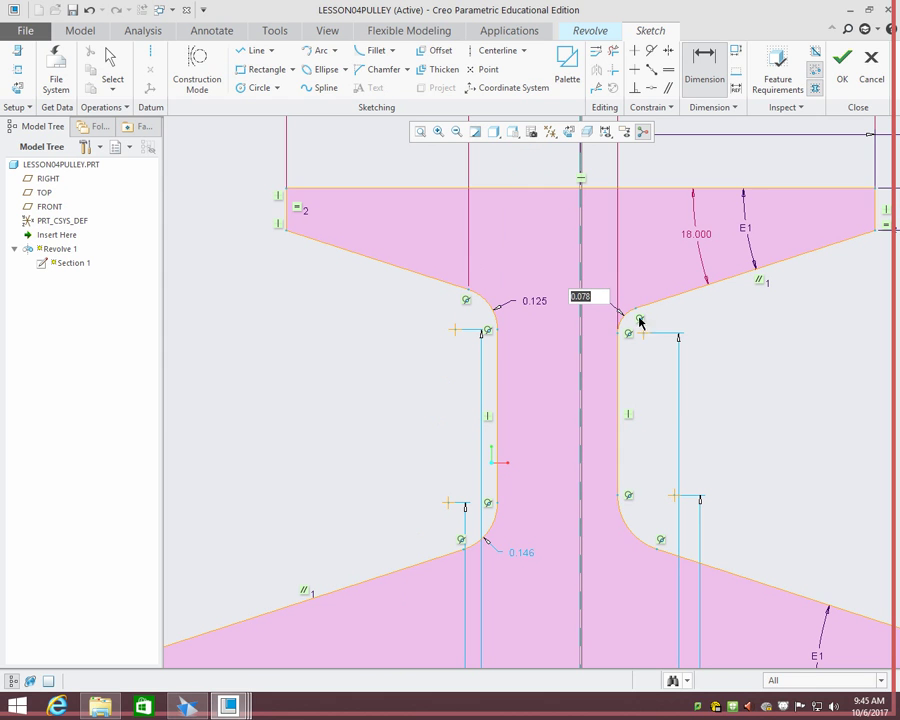
pyautogui.click(620, 525)
pyautogui.middleClick(585, 527)
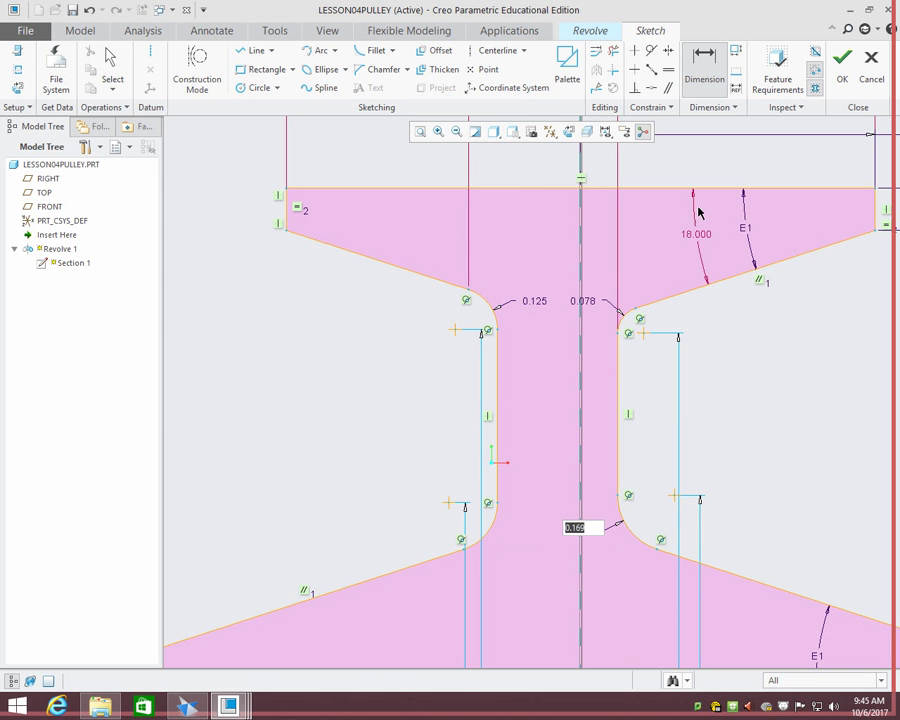
# - Constrain both right-hand web fillet radii equal to the 0.125 radius of the upper-left fillet
pyautogui.click(670, 70)
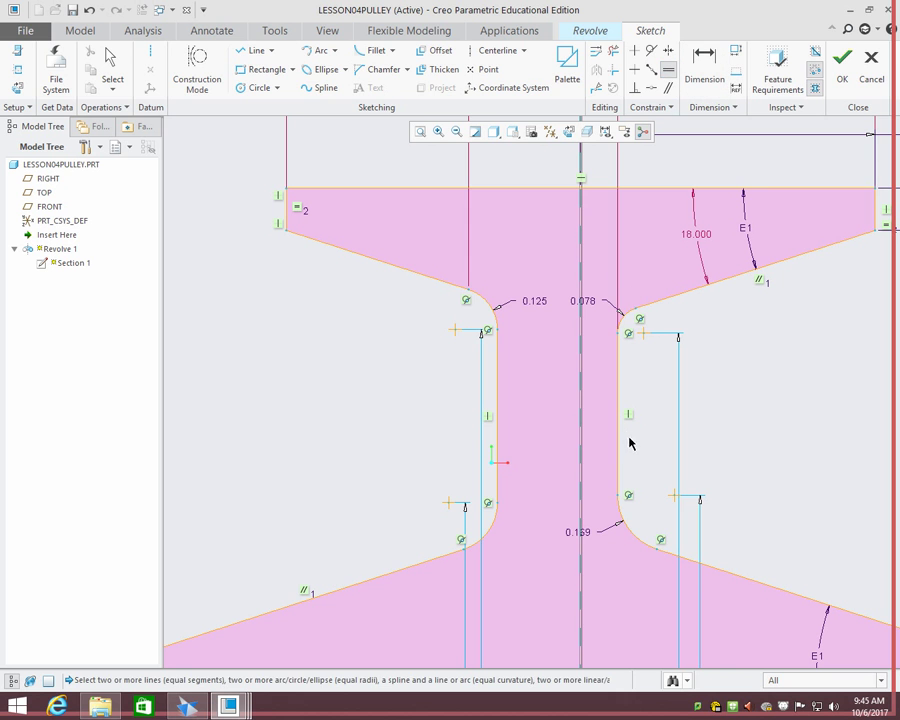
pyautogui.click(535, 307)
pyautogui.click(582, 301)
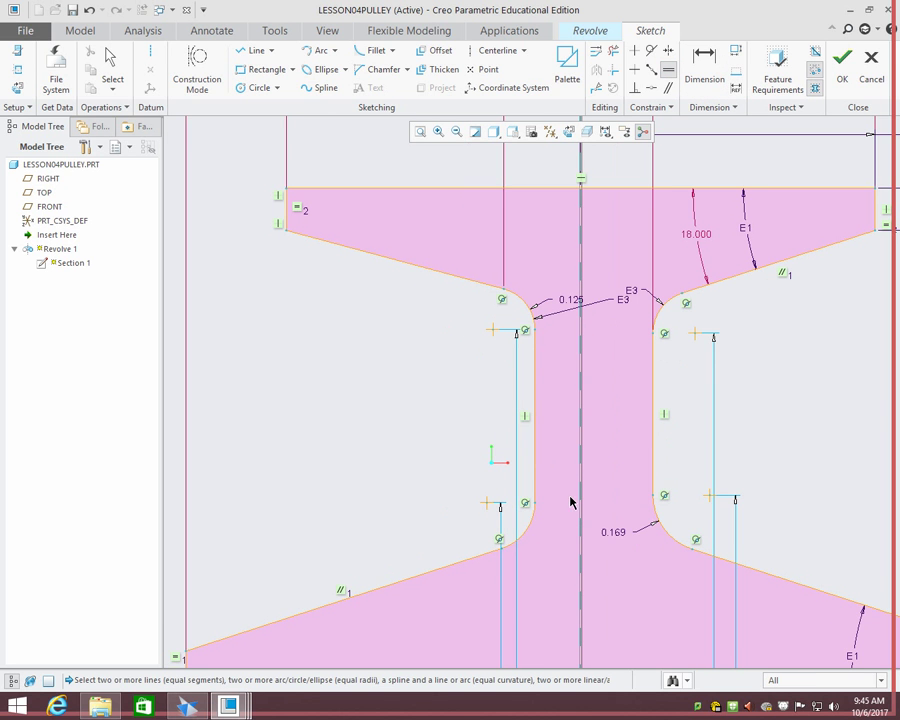
pyautogui.click(614, 530)
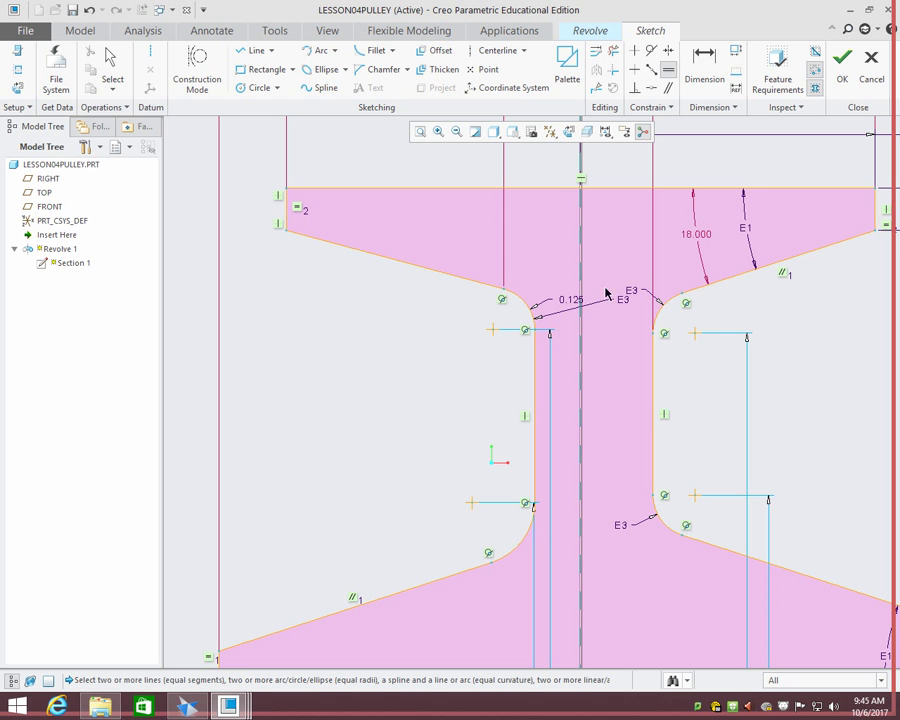
# - Dimension the radius of the web's lower-left fillet
pyautogui.click(690, 78)
pyautogui.click(523, 529)
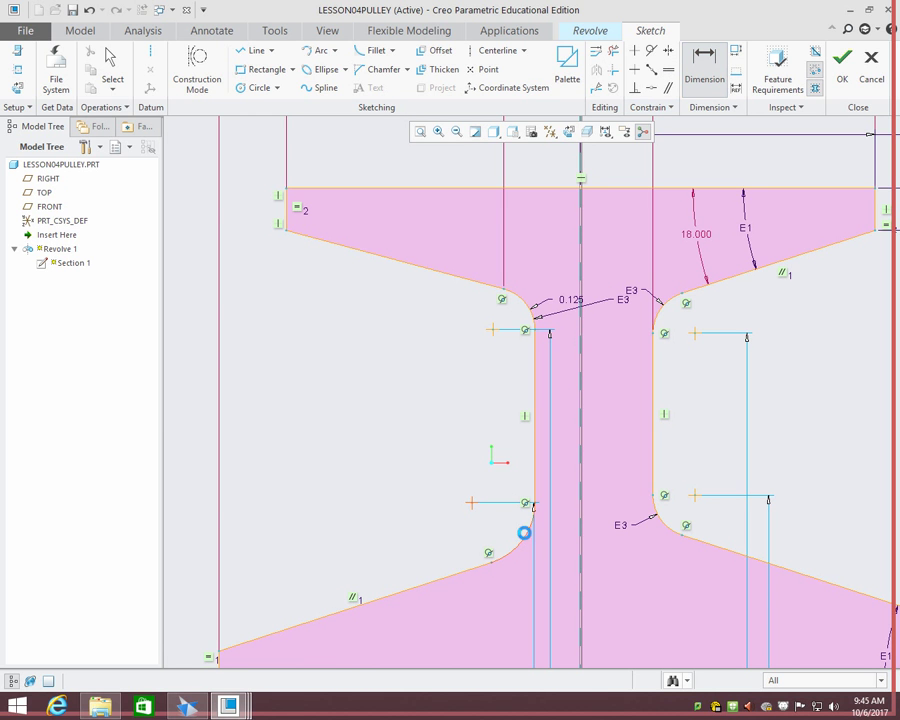
pyautogui.middleClick(563, 537)
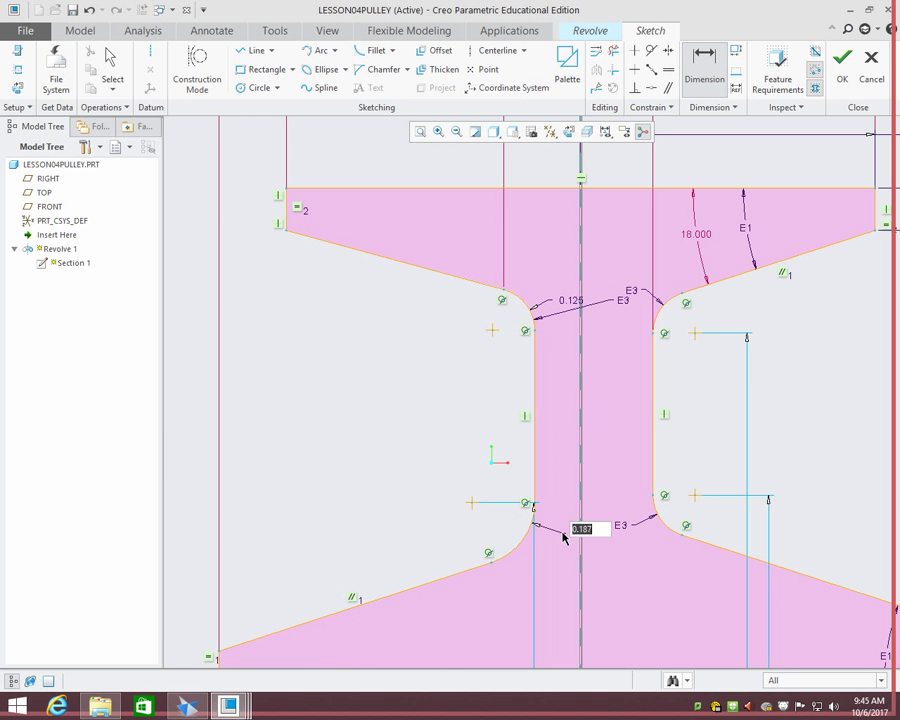
# - Try to make the lower-left fillet radius equal to the 0.125 upper-left fillet radius, and undo that constraint
pyautogui.click(668, 69)
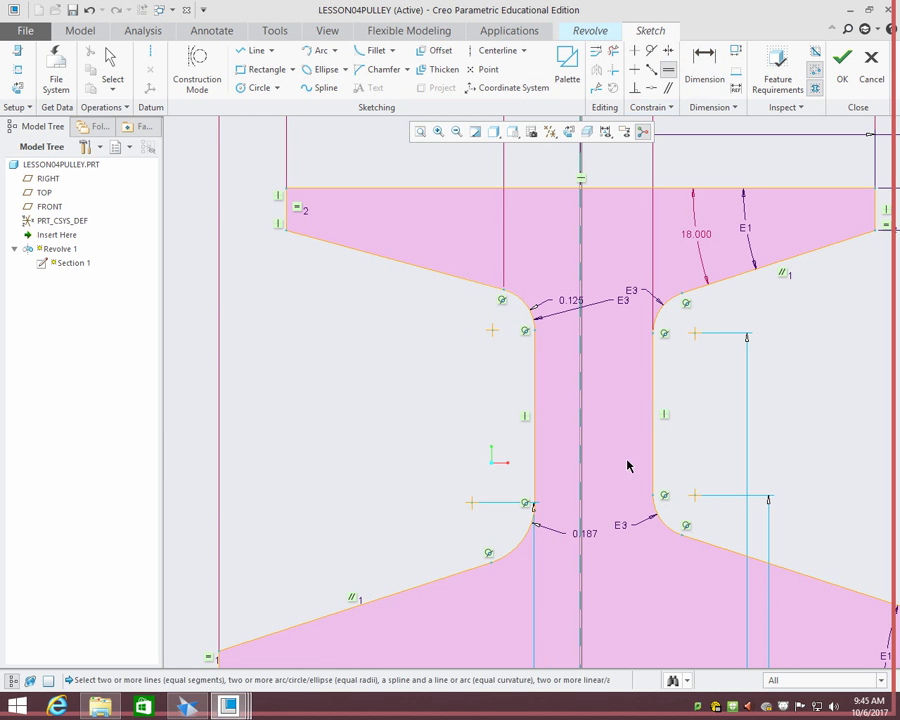
pyautogui.click(570, 304)
pyautogui.click(566, 530)
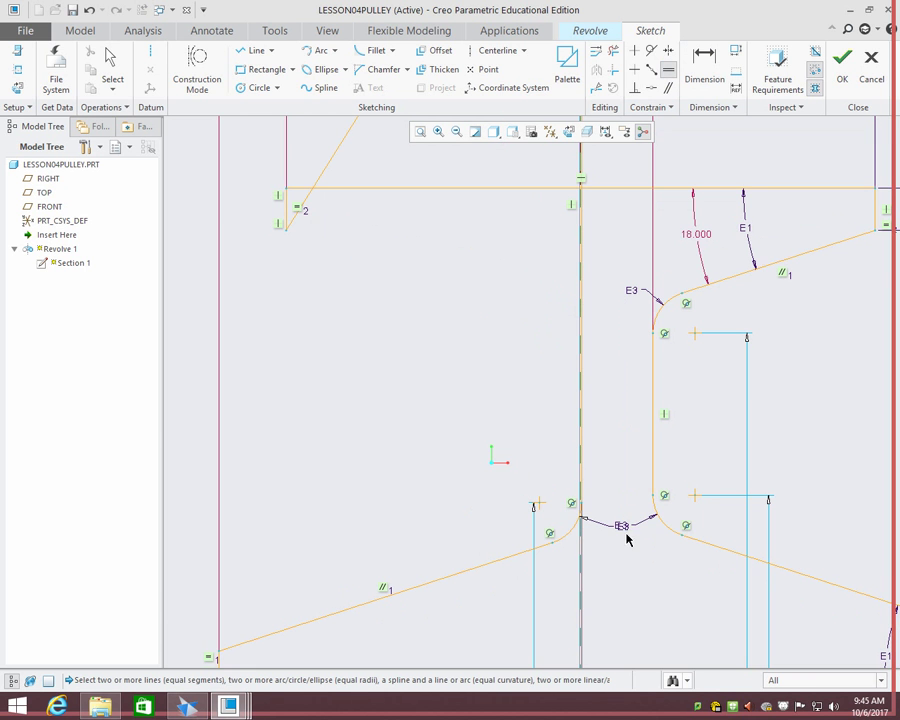
pyautogui.scroll(-2, 630, 525)
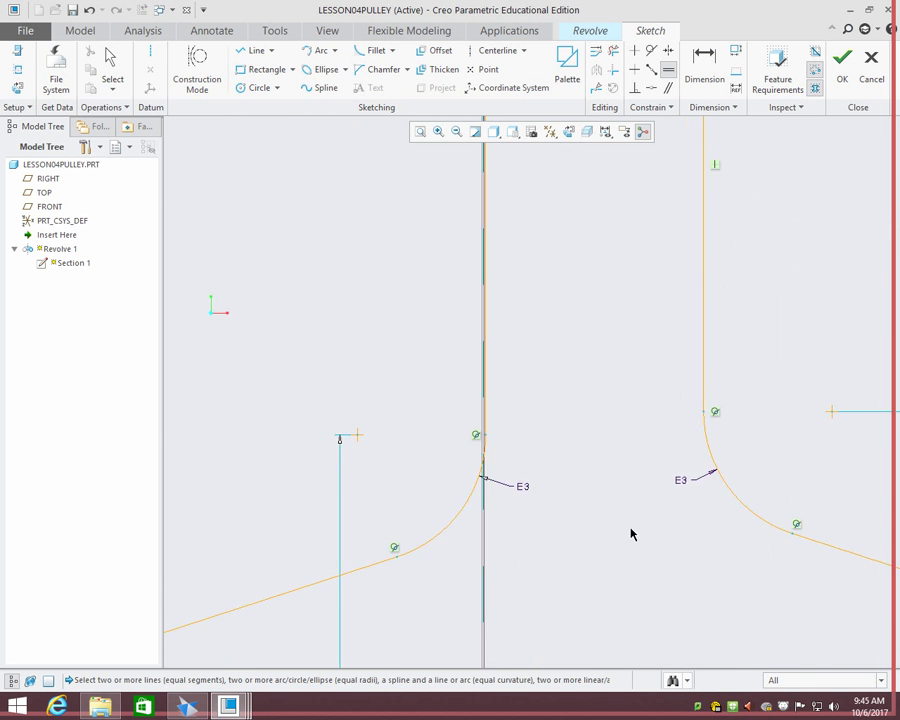
pyautogui.scroll(5, 620, 490)
pyautogui.hotkey('ctrl', 'z')
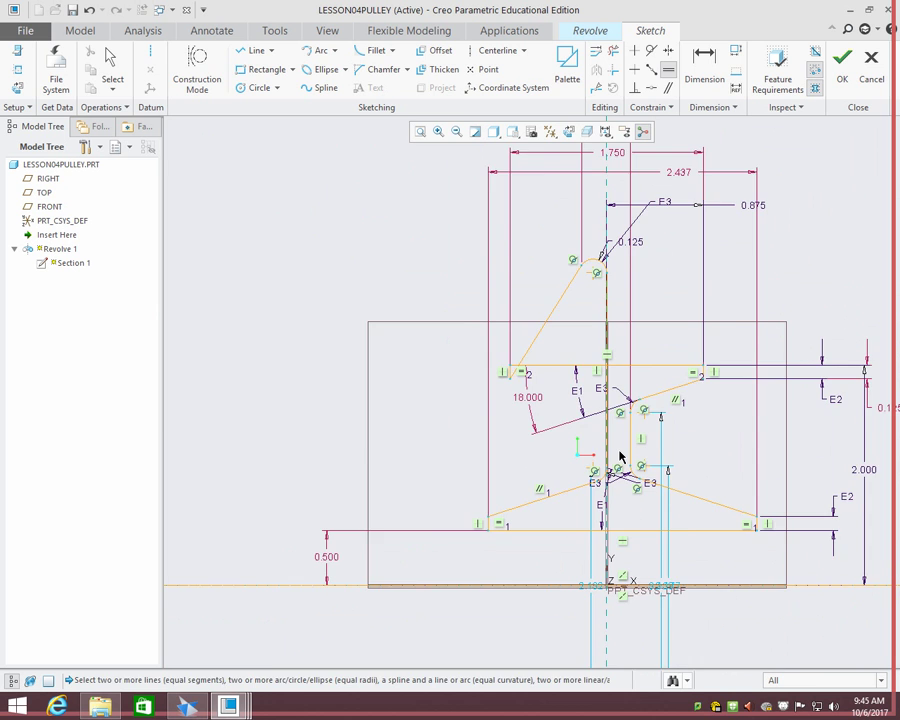
pyautogui.hotkey('ctrl', 'y')
pyautogui.hotkey('ctrl', 'z')
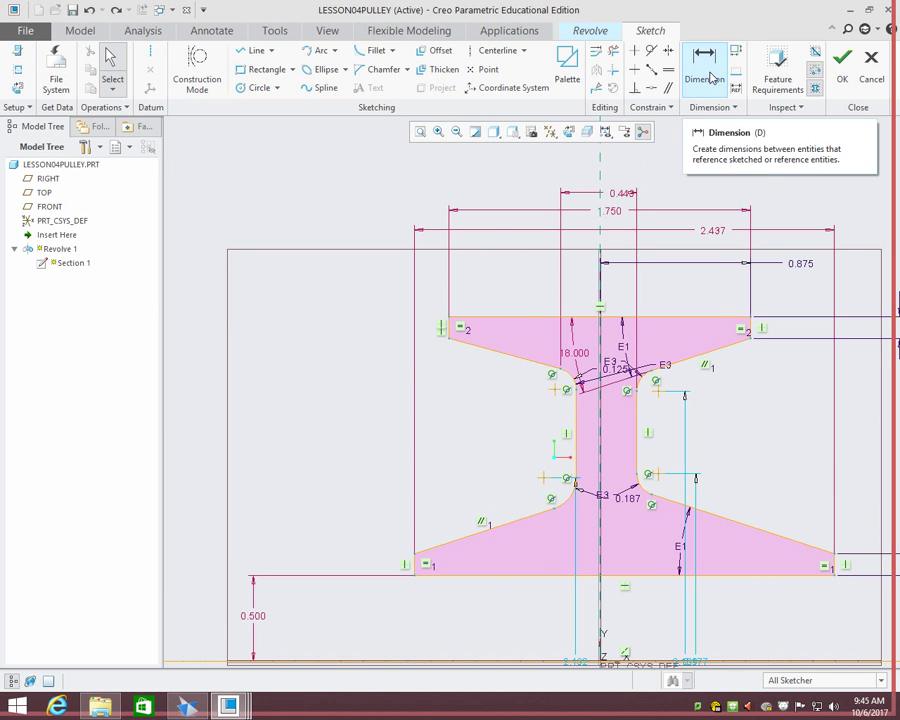
# - Apply an Equal constraint to the two sloped edges of the upper rim, left and right of the web
pyautogui.click(671, 71)
pyautogui.scroll(2, 585, 390)
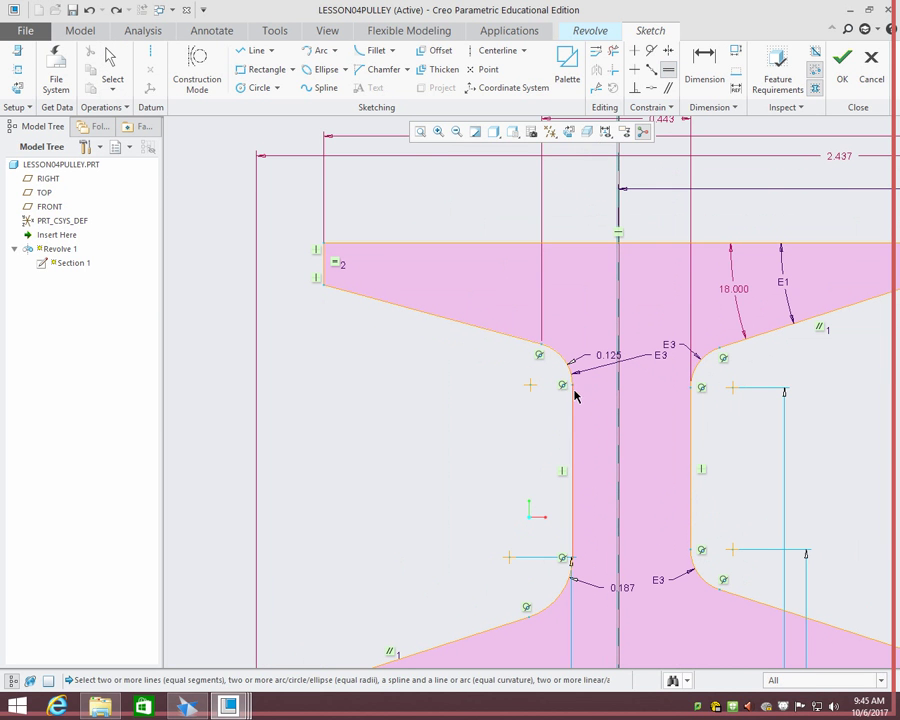
pyautogui.click(480, 329)
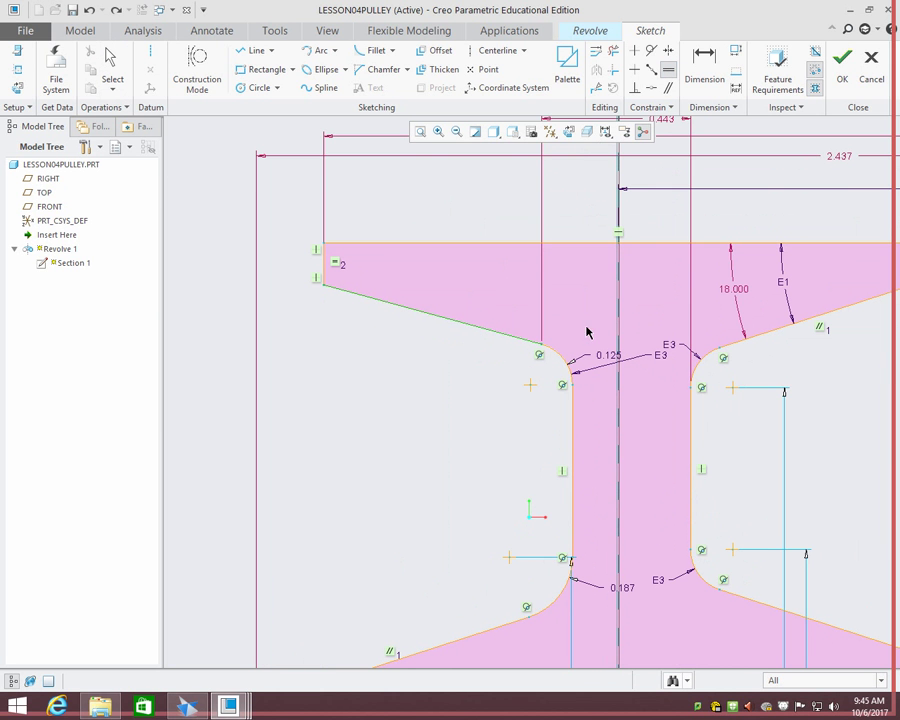
pyautogui.click(830, 312)
# - Apply Equal constraints to the two lower sloped hub edges and to the two vertical web edges
pyautogui.scroll(-3, 836, 352)
pyautogui.keyDown('shift'); pyautogui.moveTo(845, 365); pyautogui.dragTo(692, 369, button='middle'); pyautogui.keyUp('shift')
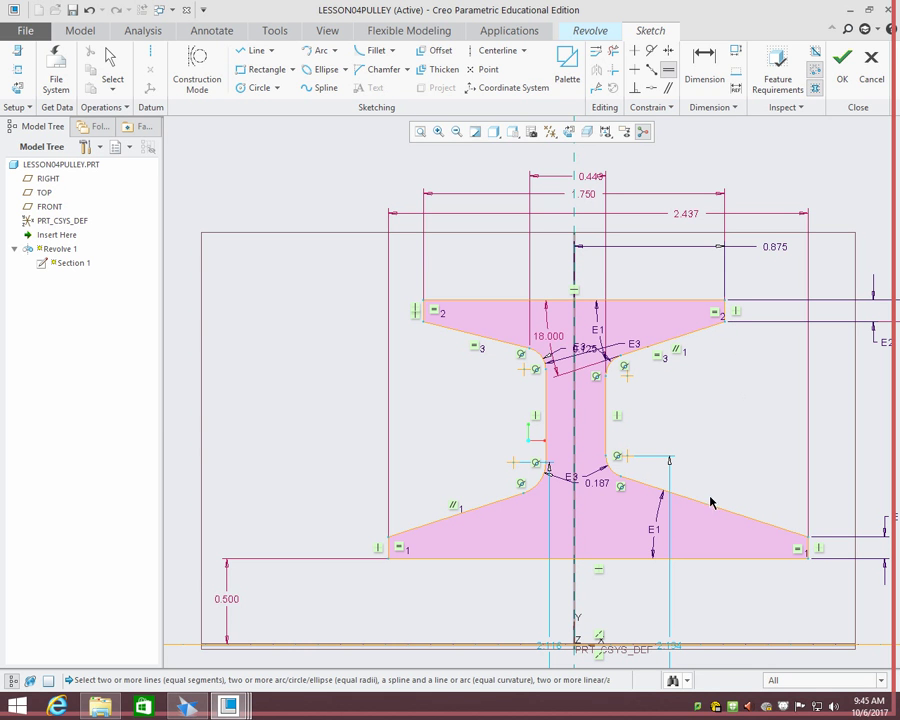
pyautogui.click(479, 507)
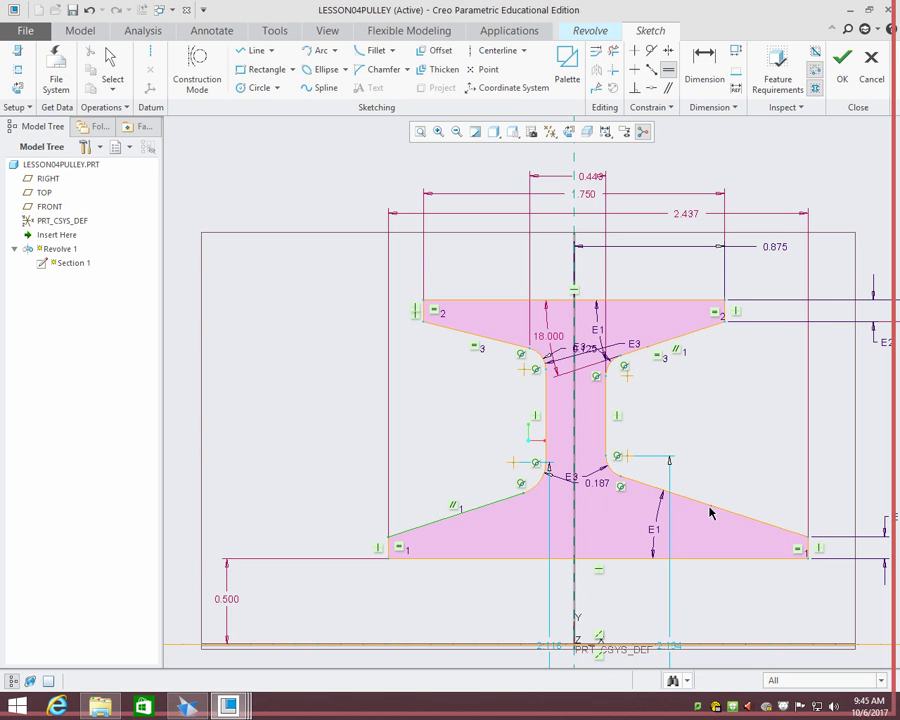
pyautogui.click(654, 502)
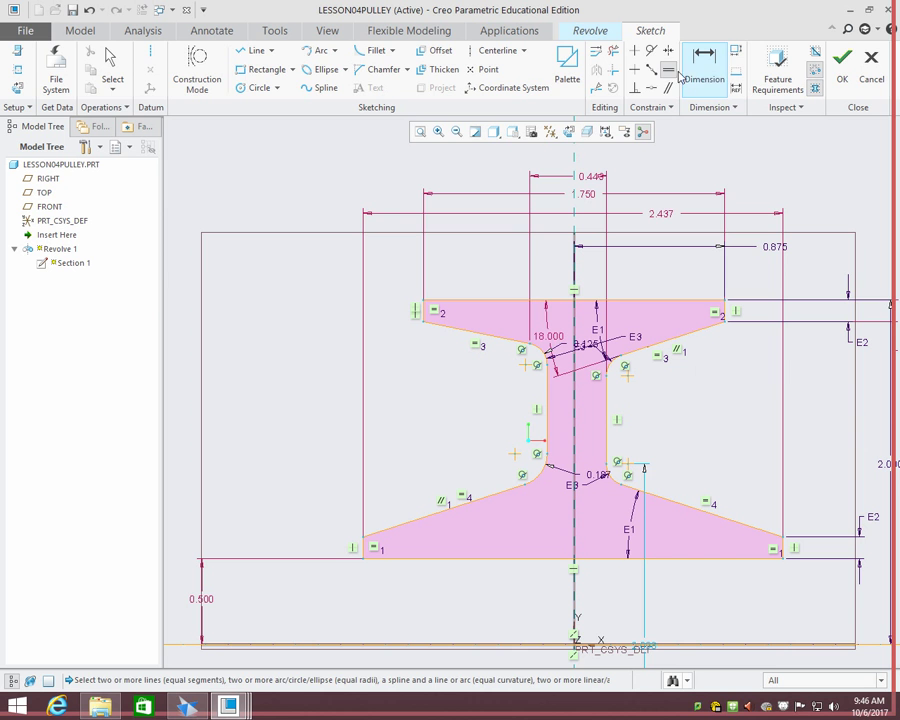
pyautogui.middleClick(573, 398)
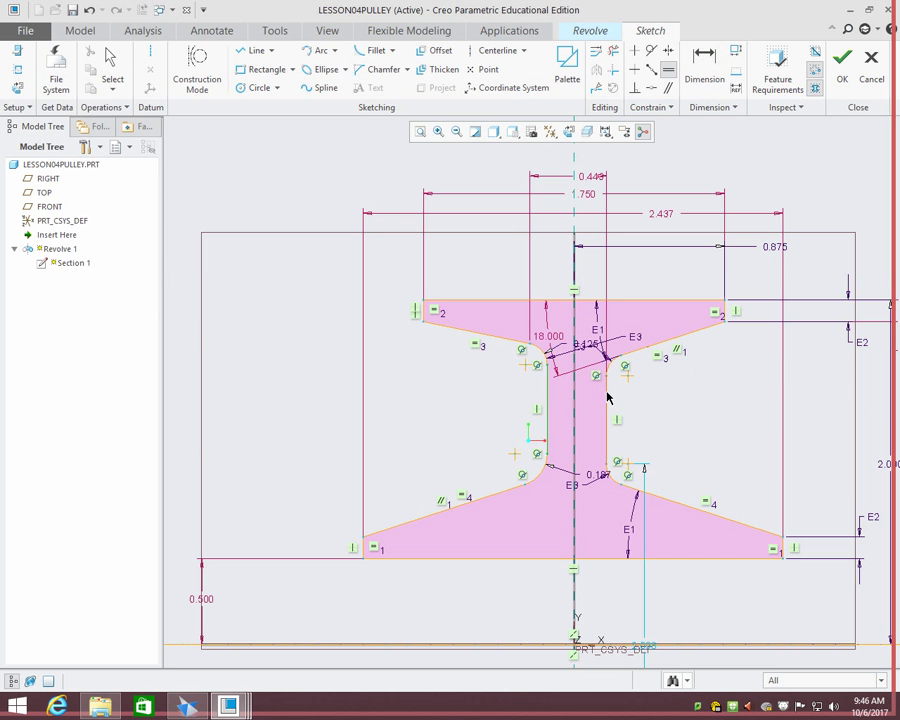
# - Constrain the lower-left fillet radius equal to the 0.125 radius of the upper-left fillet
pyautogui.scroll(1, 591, 421)
pyautogui.scroll(2, 591, 421)
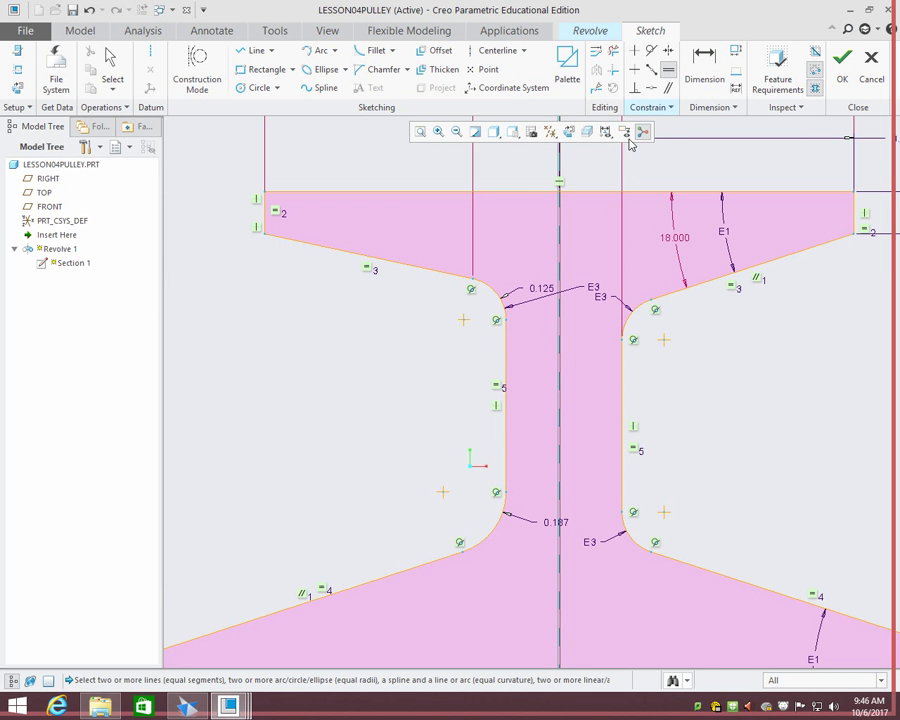
pyautogui.click(544, 289)
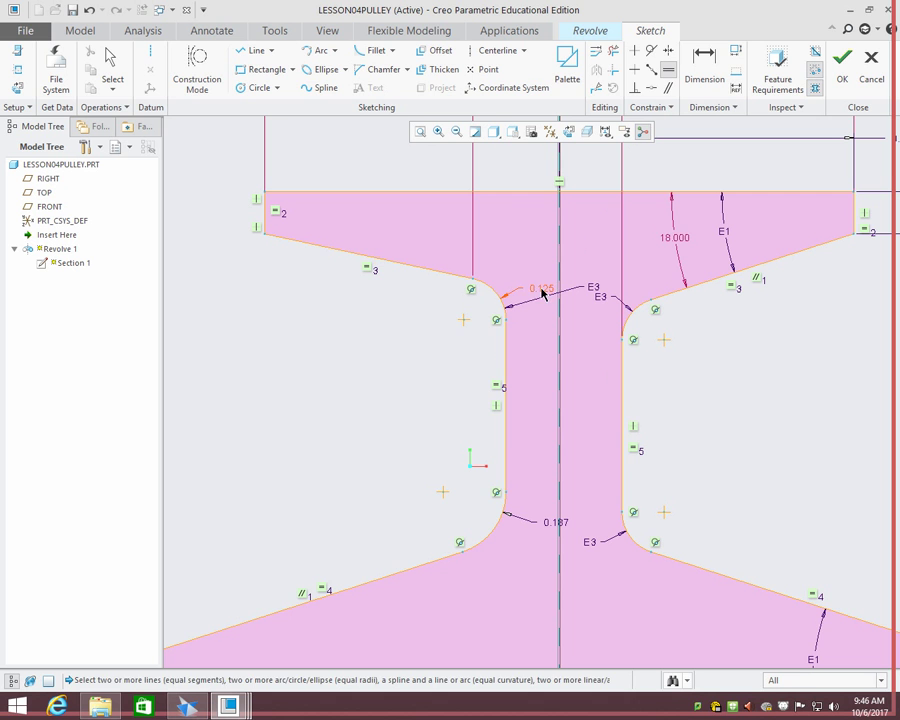
pyautogui.click(552, 524)
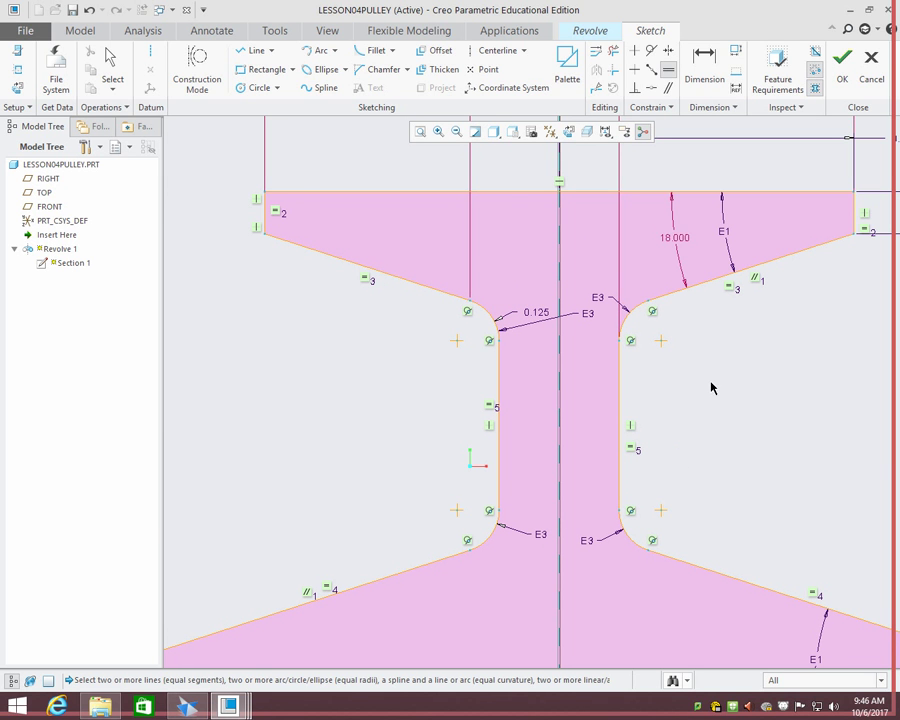
# - Finish the pulley section sketch and complete the 360-degree Revolve
pyautogui.scroll(-2, 735, 392)
pyautogui.scroll(5, 758, 400)
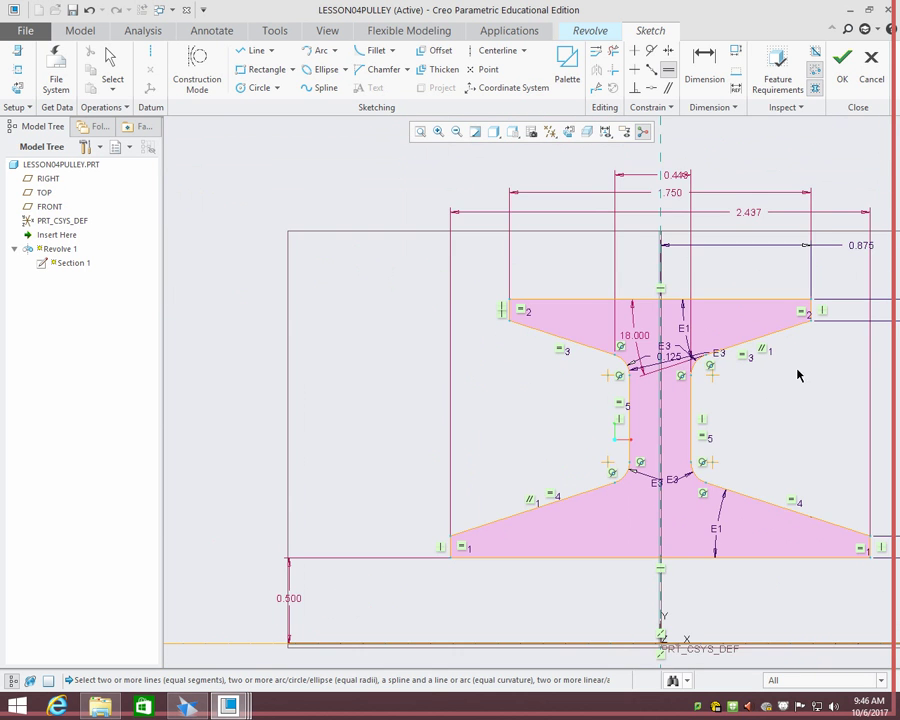
pyautogui.moveTo(826, 409)
pyautogui.mouseDown(button='middle')
pyautogui.moveTo(573, 392)
pyautogui.moveTo(621, 404)
pyautogui.moveTo(612, 398)
pyautogui.mouseUp(button='middle')
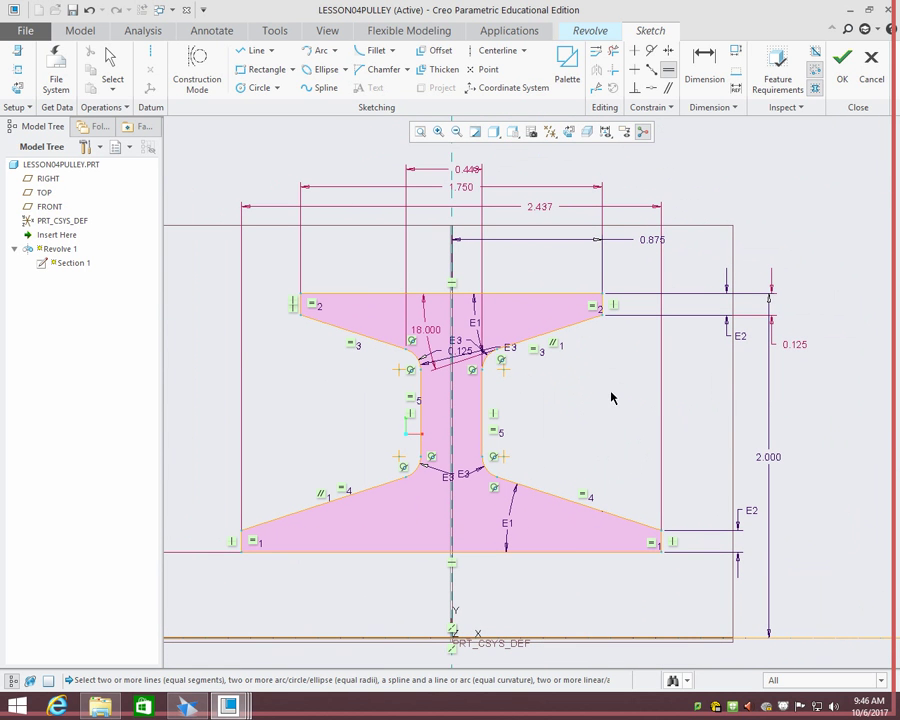
pyautogui.click(849, 74)
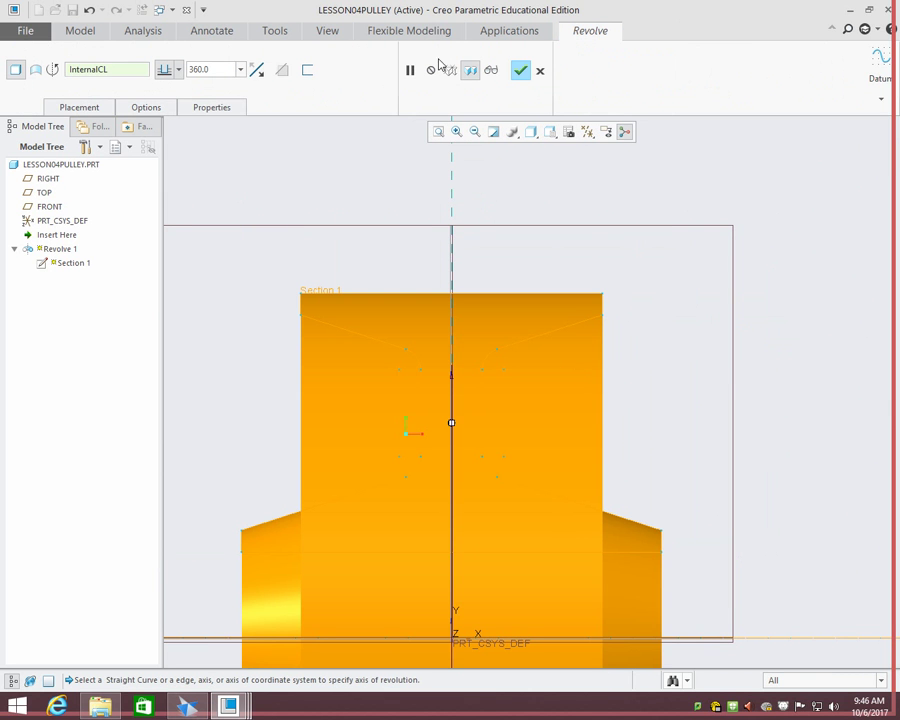
pyautogui.click(521, 71)
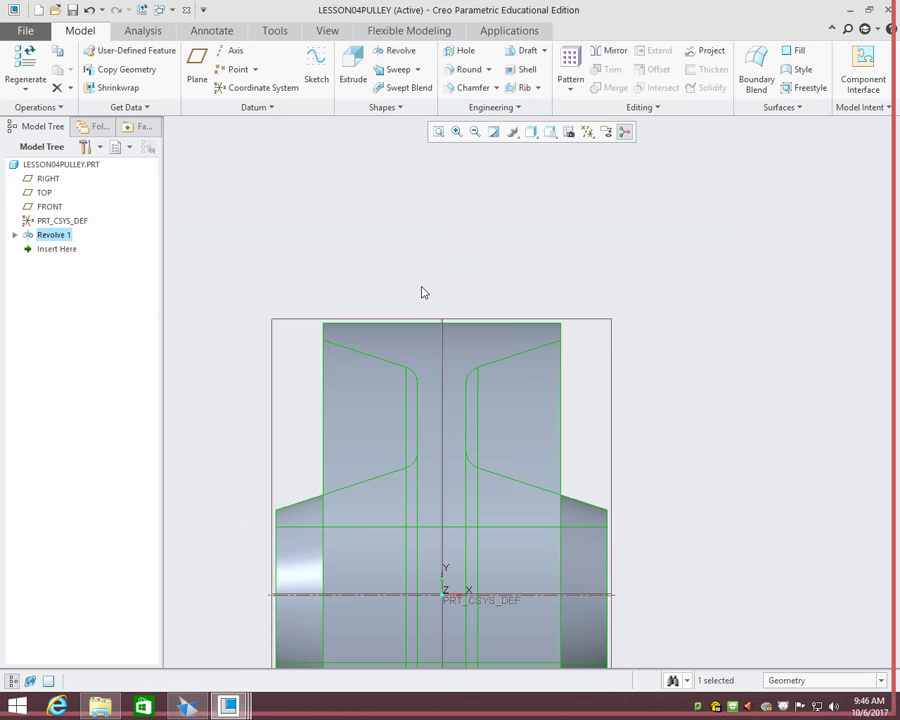
# - Save the revolved pulley part in the lesson04 folder
pyautogui.moveTo(424, 291); pyautogui.dragTo(460, 226, button='middle')
pyautogui.click(438, 131)
pyautogui.moveTo(480, 280); pyautogui.dragTo(755, 284, button='middle')
pyautogui.scroll(2, 556, 392)
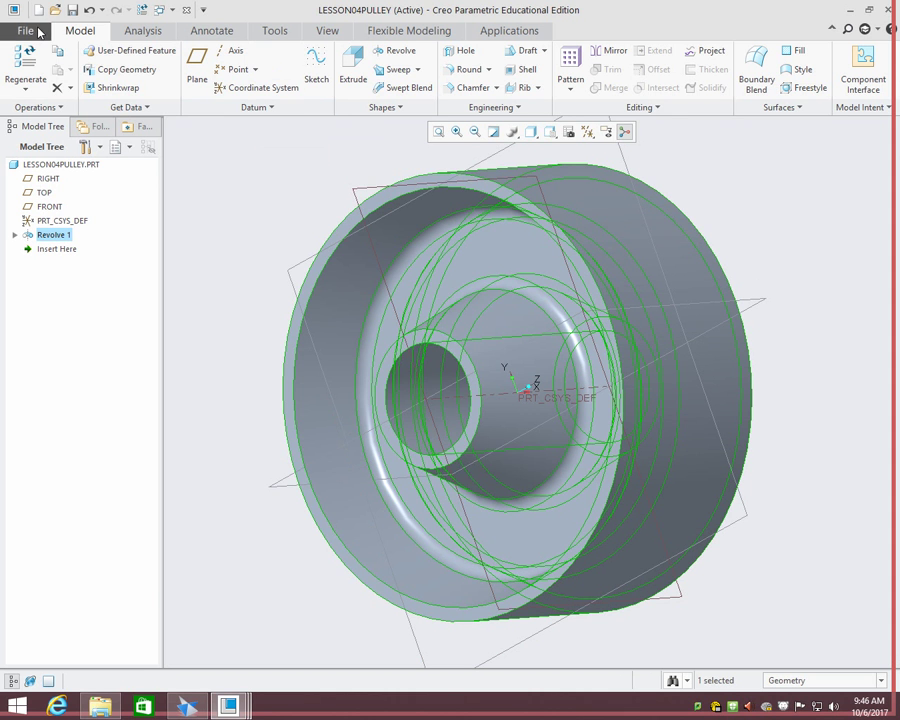
pyautogui.click(73, 12)
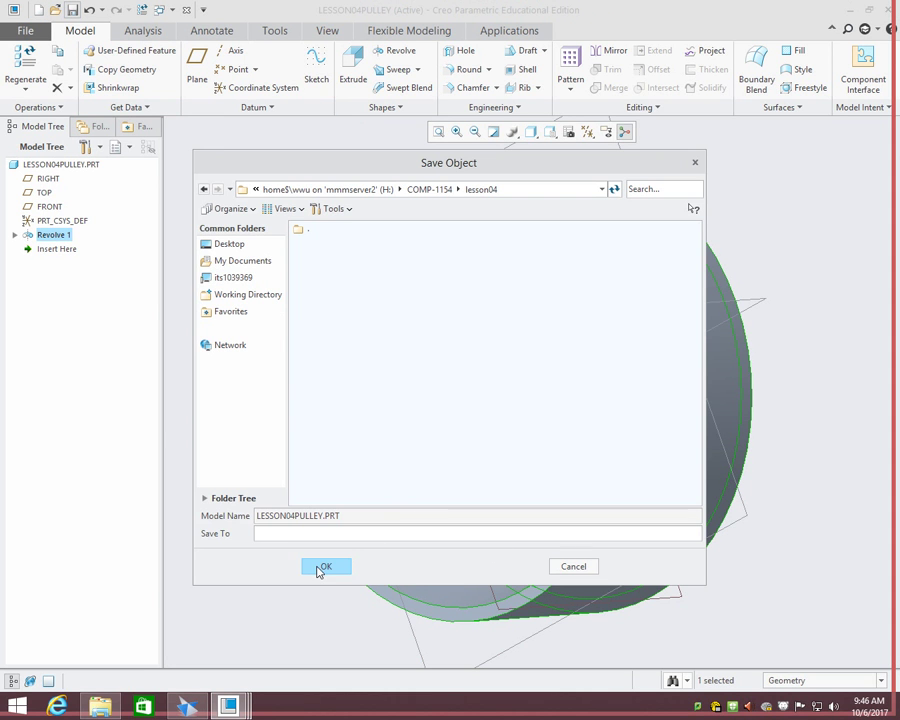
pyautogui.click(320, 567)
# - Create a new solid part named lesson04SHAFT with the default template and maximize its window
pyautogui.click(38, 9)
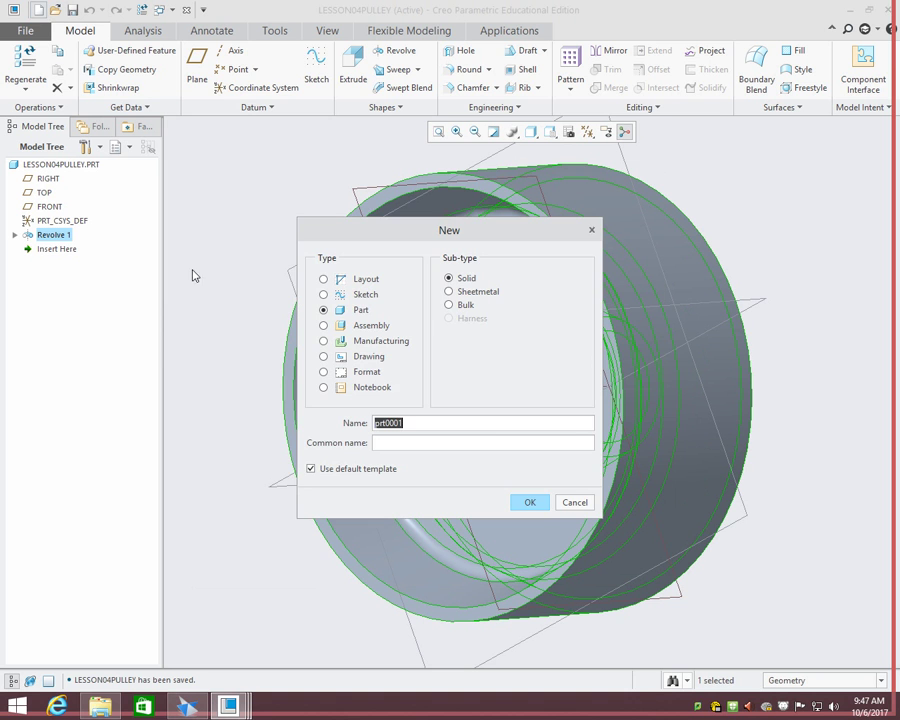
pyautogui.write('lesson04sh')
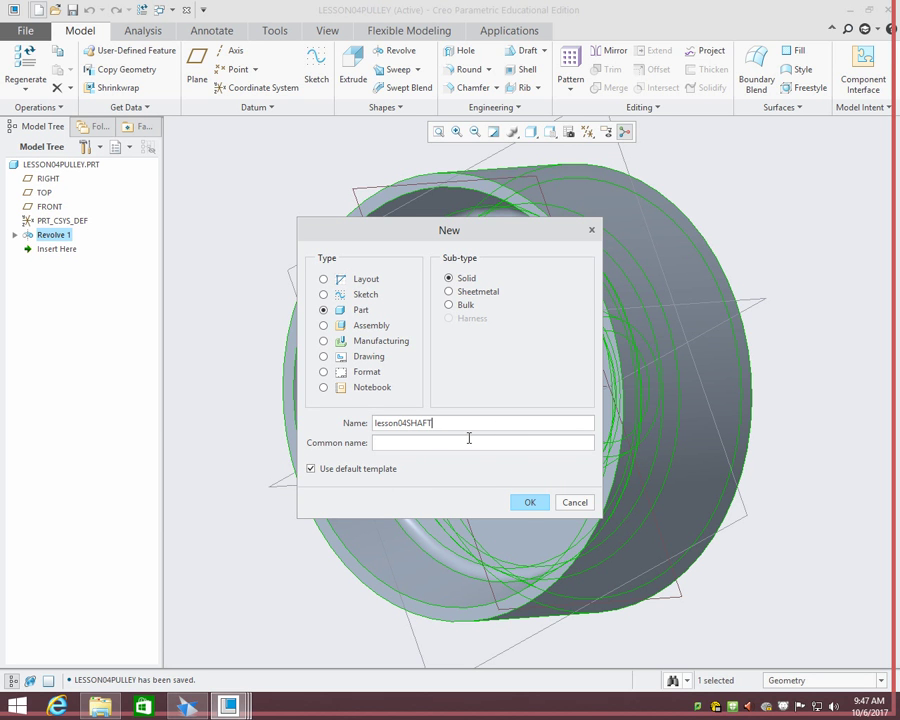
pyautogui.click(530, 503)
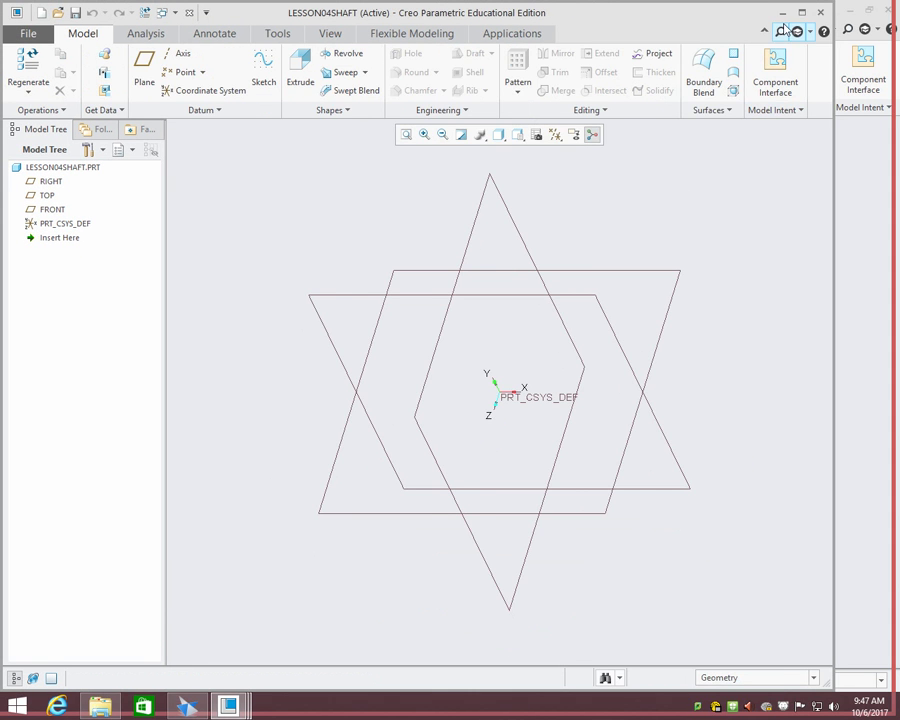
pyautogui.click(801, 12)
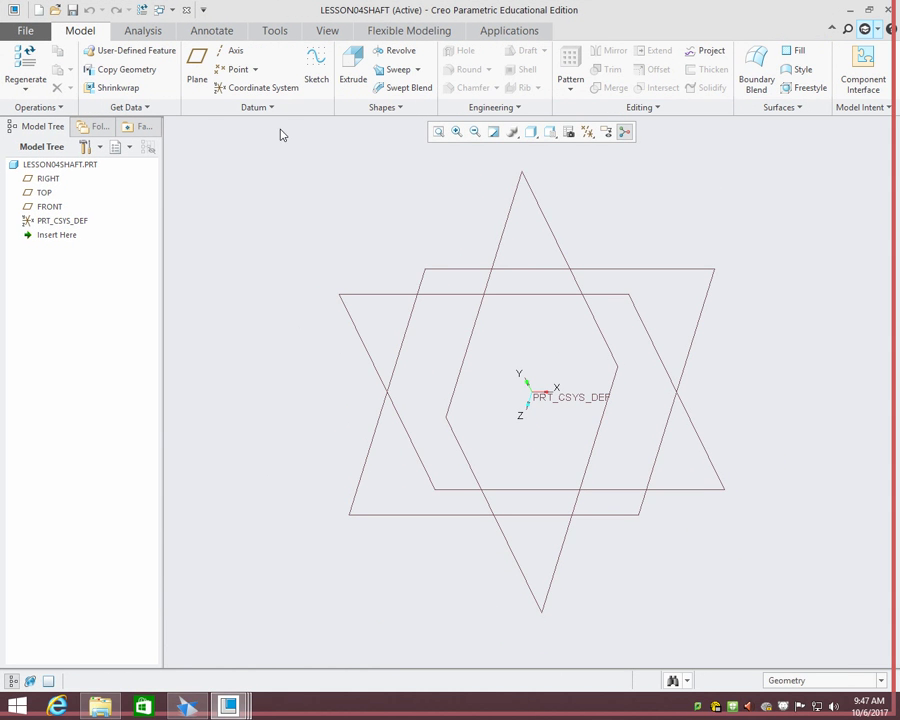
# - Start an Extrude sketch on the RIGHT plane and draw a circle centred on the origin
pyautogui.click(352, 68)
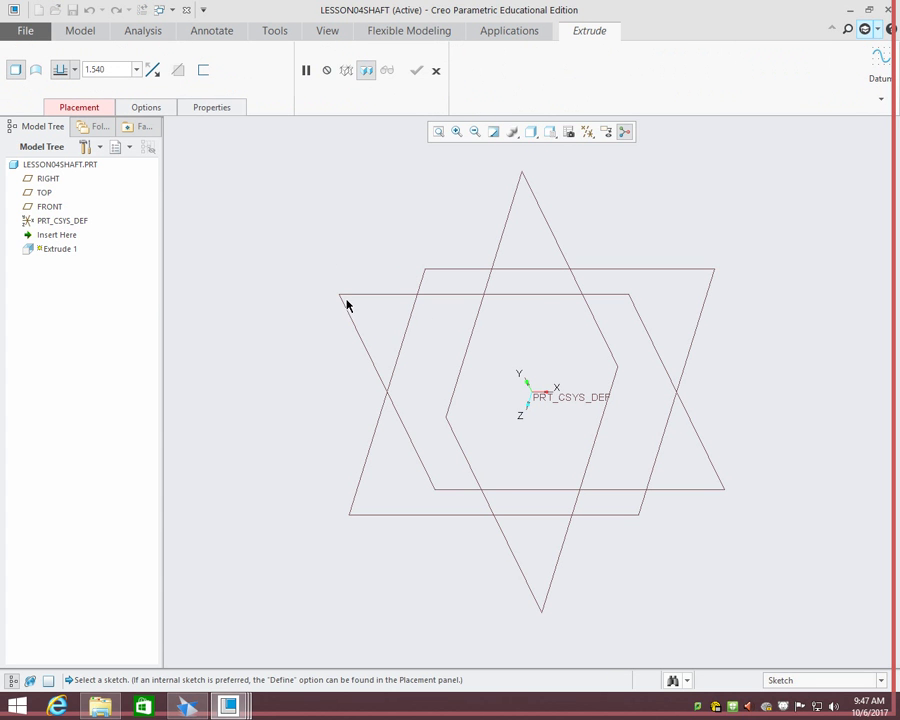
pyautogui.click(507, 217)
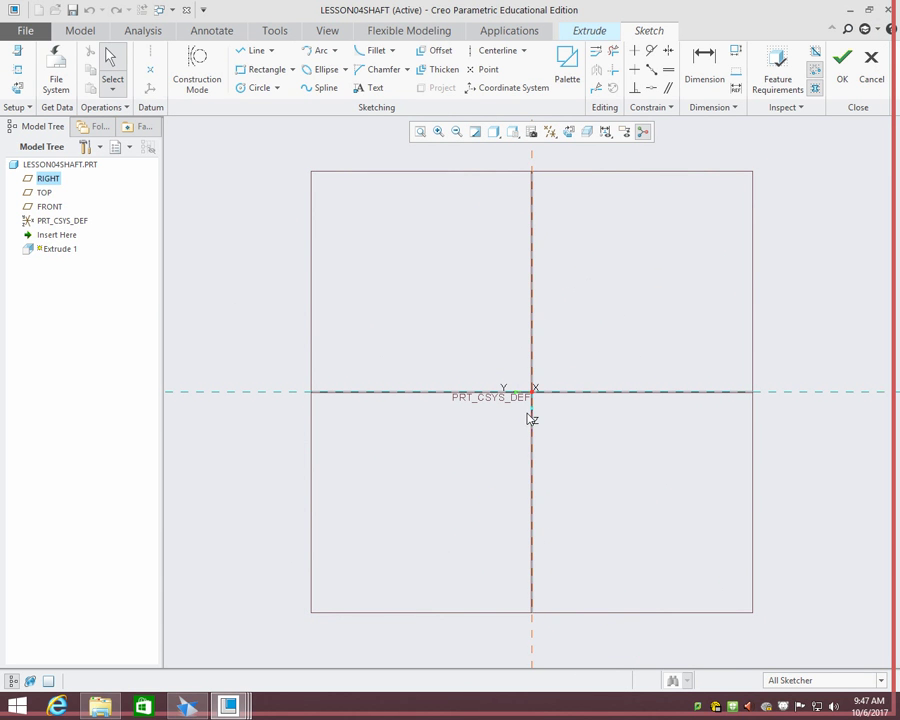
pyautogui.click(257, 89)
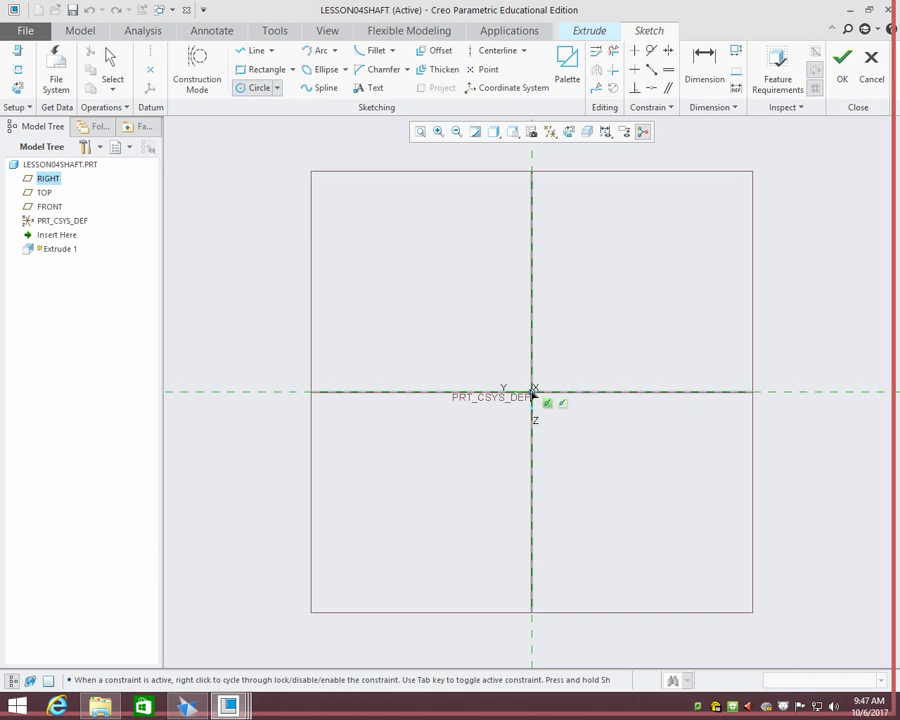
pyautogui.click(540, 396)
pyautogui.click(580, 432)
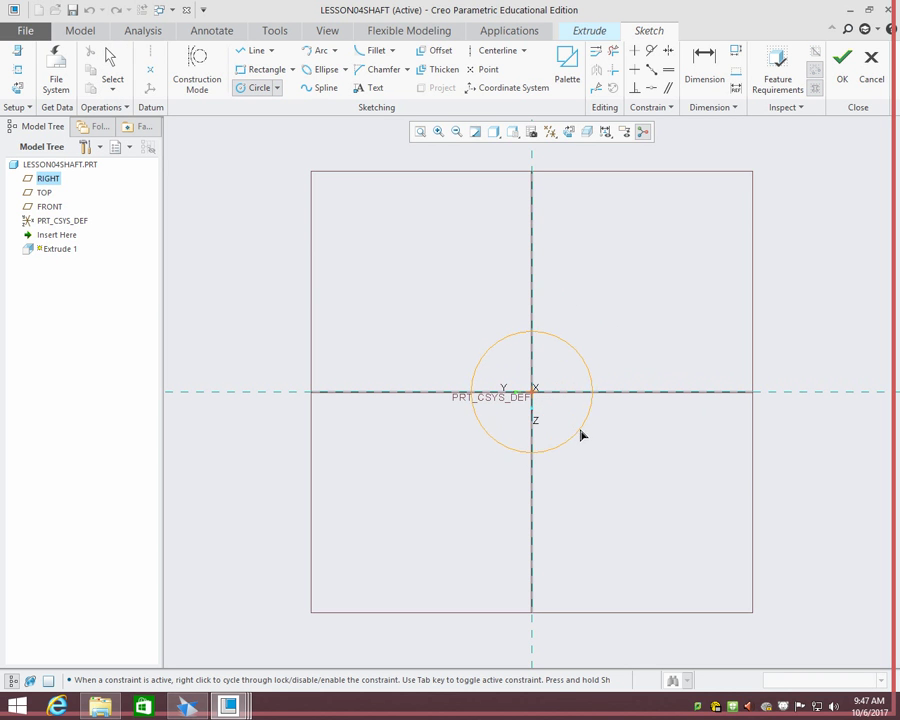
# - Set the diameter of the circle centred on the origin to 0.745
pyautogui.middleClick(572, 333)
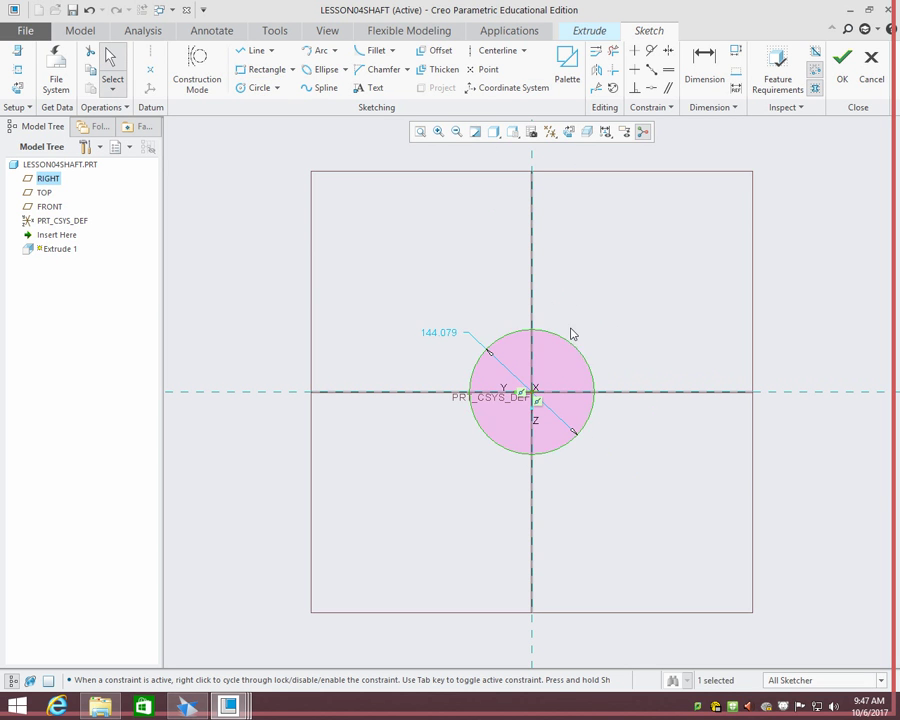
pyautogui.doubleClick(442, 331)
pyautogui.press('End')
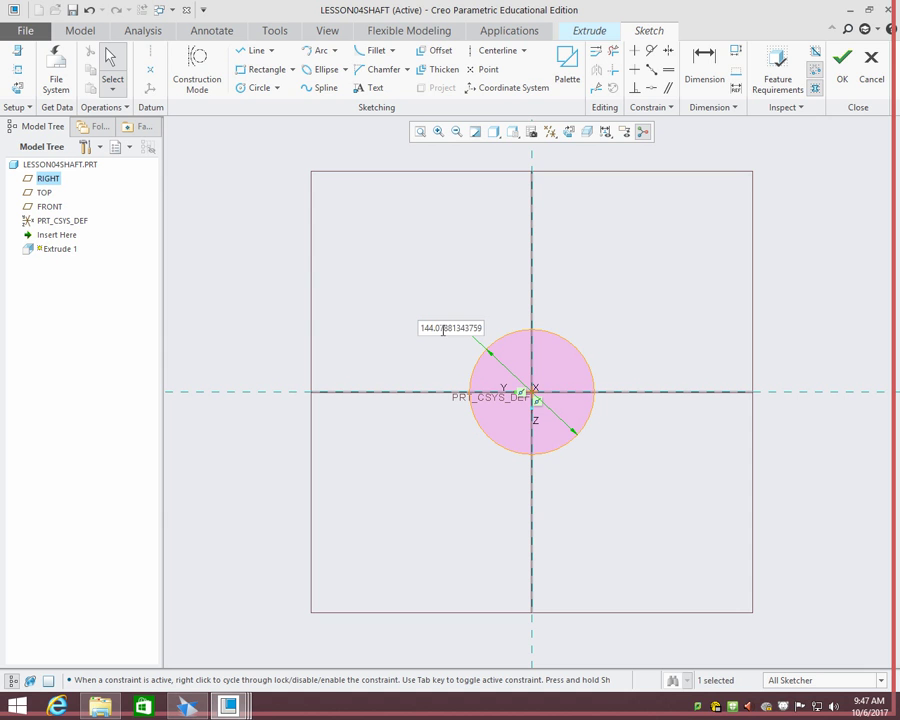
pyautogui.doubleClick(443, 330)
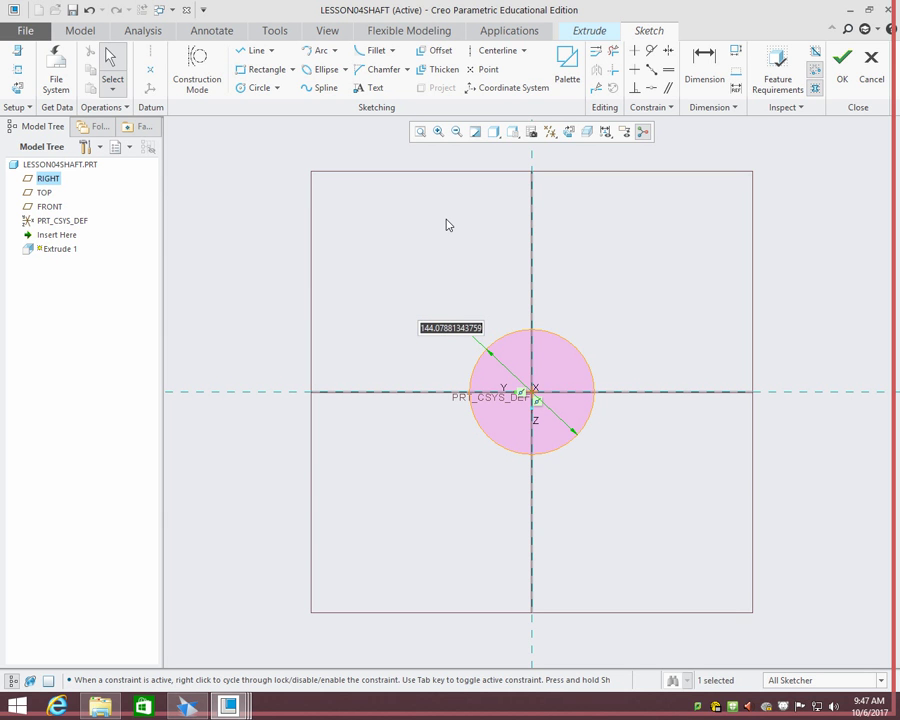
pyautogui.press('BackSpace')
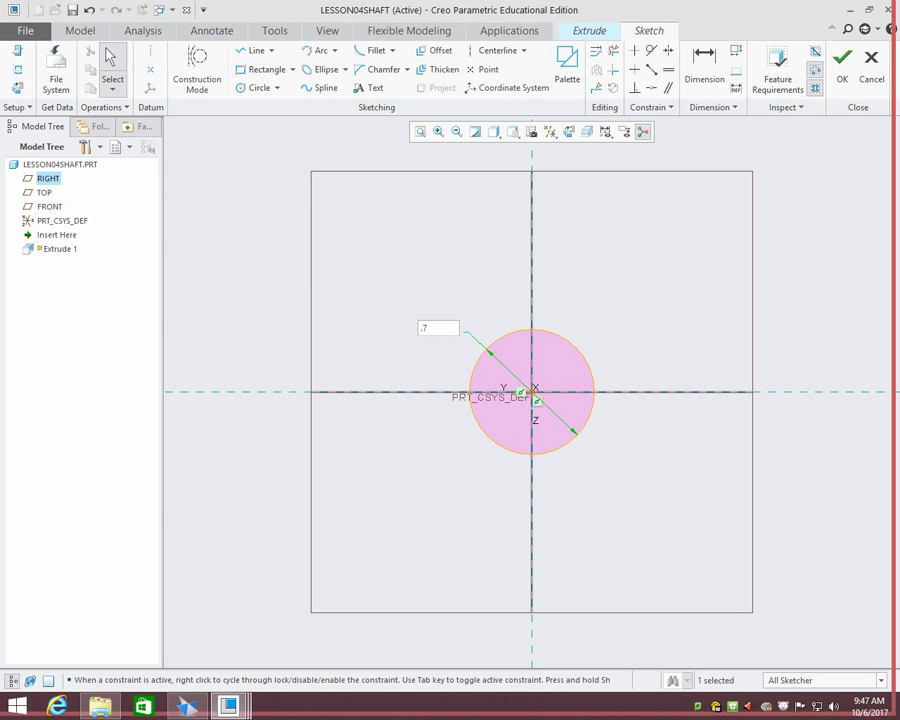
pyautogui.write('.745')
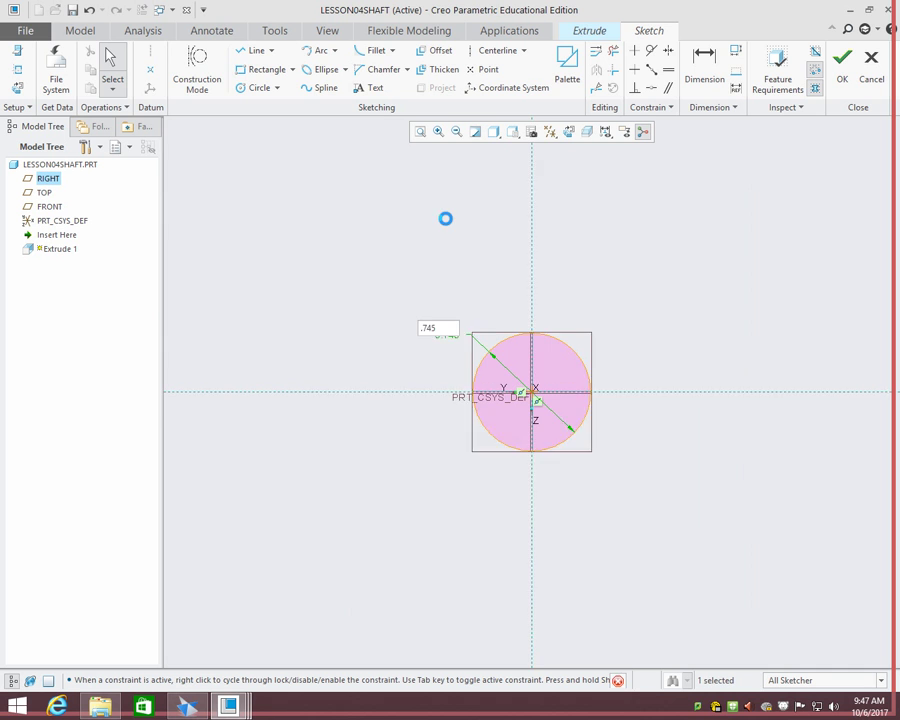
pyautogui.press('Return')
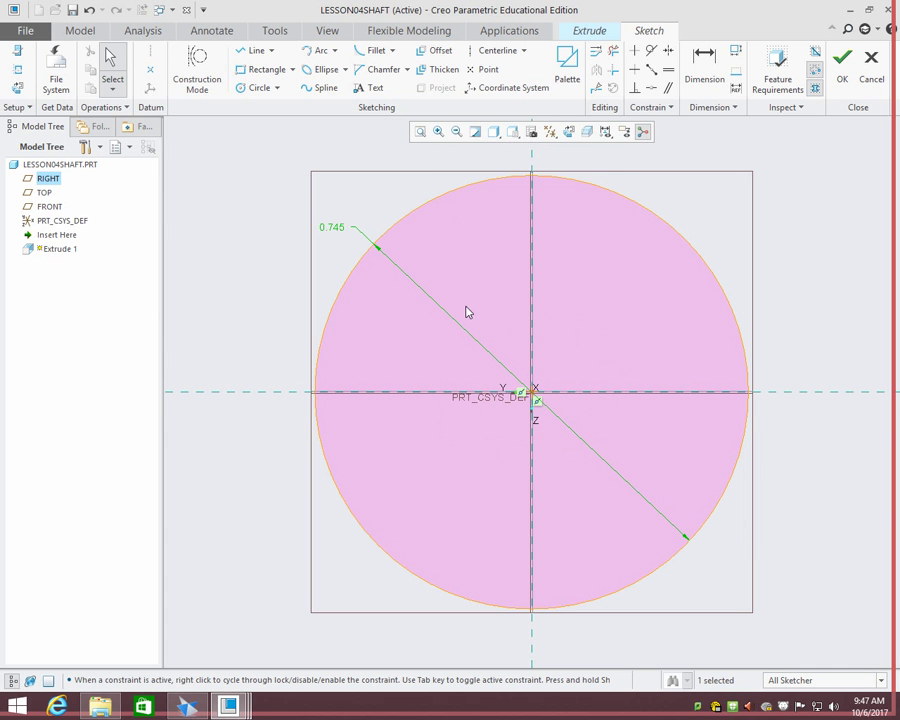
pyautogui.doubleClick(331, 226)
pyautogui.press('Return')
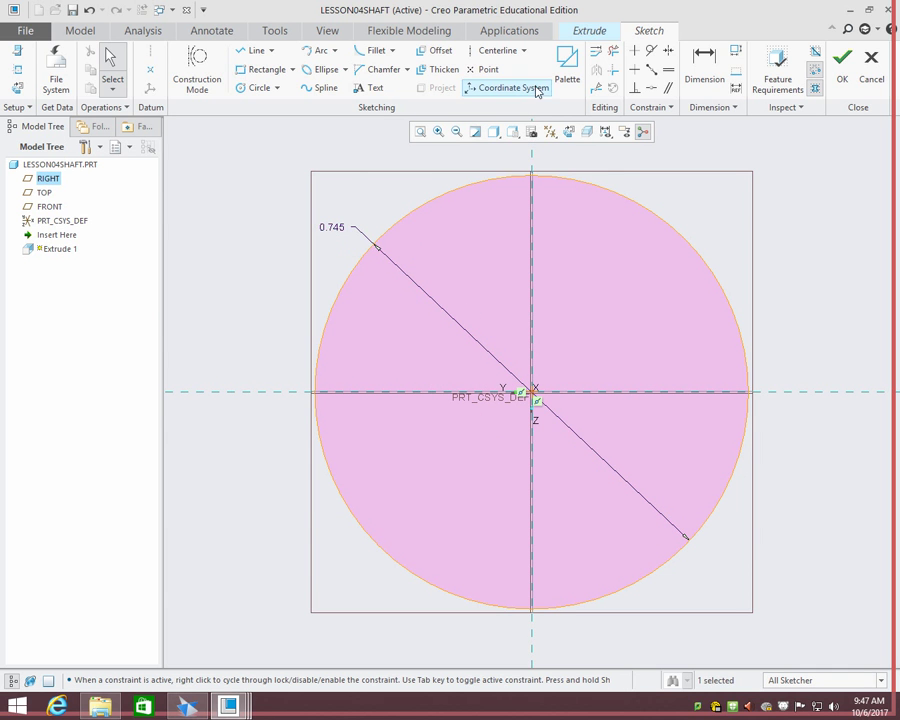
# - Finish the circle sketch and extrude it 2.688 symmetrically about the RIGHT plane
pyautogui.click(843, 65)
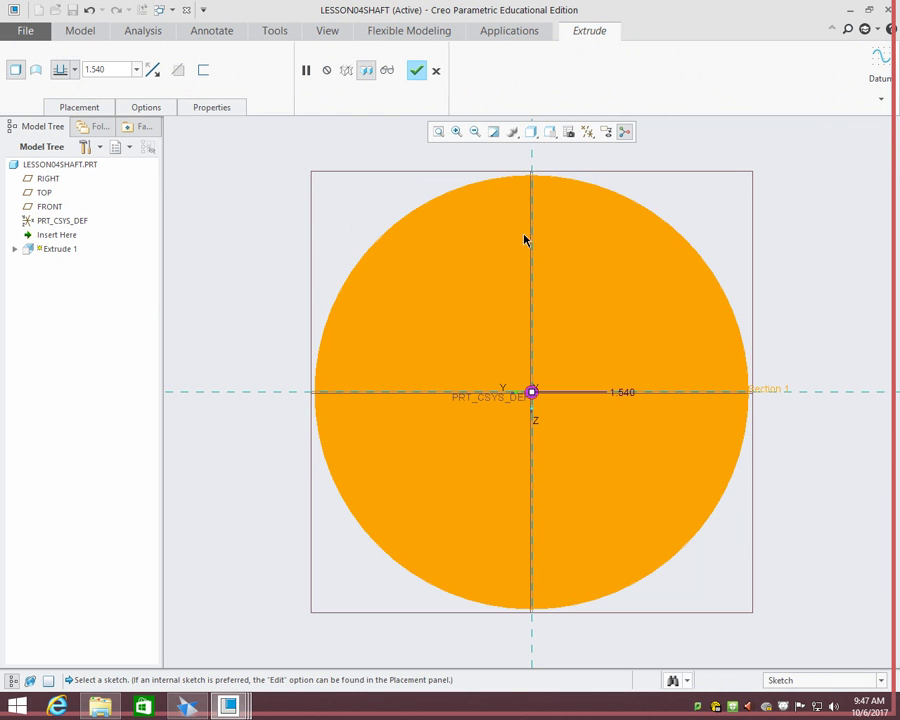
pyautogui.doubleClick(109, 70)
pyautogui.write('2.68')
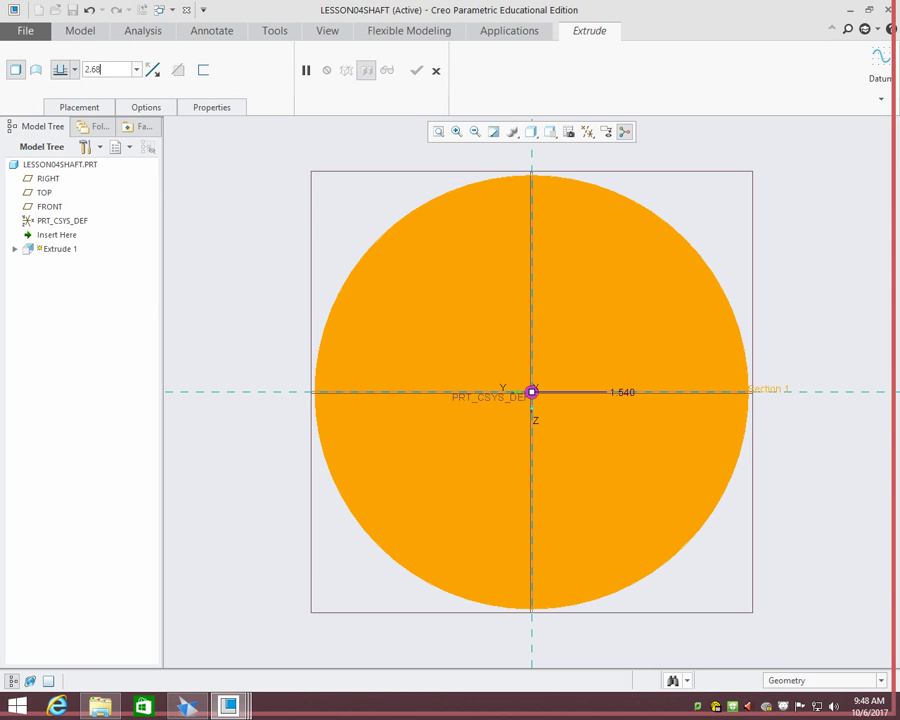
pyautogui.write('8')
pyautogui.press('Return')
pyautogui.click(74, 69)
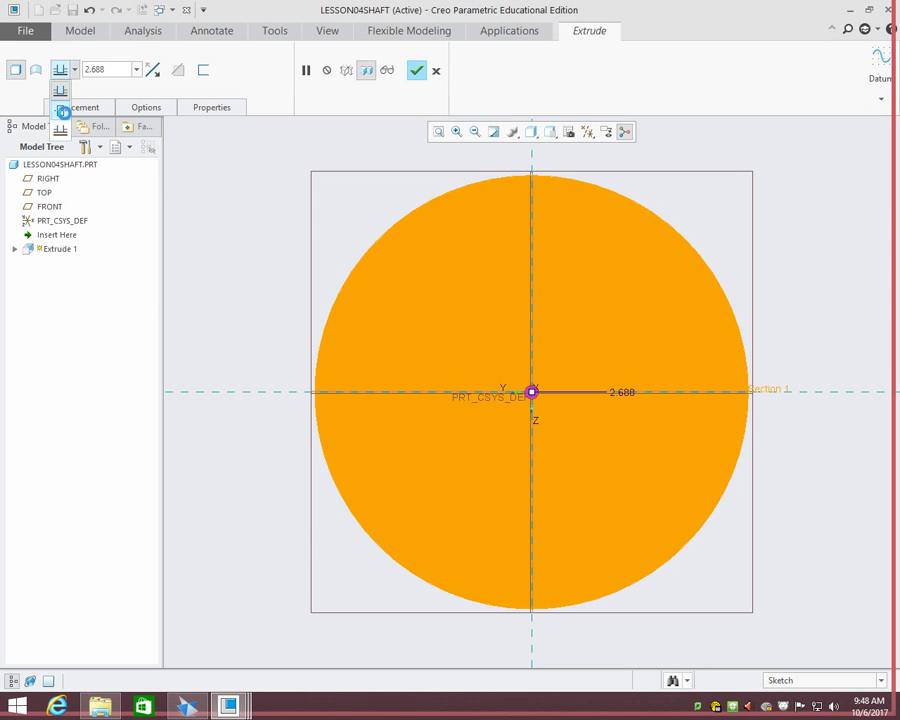
pyautogui.click(62, 112)
pyautogui.moveTo(414, 317); pyautogui.dragTo(446, 227, button='middle')
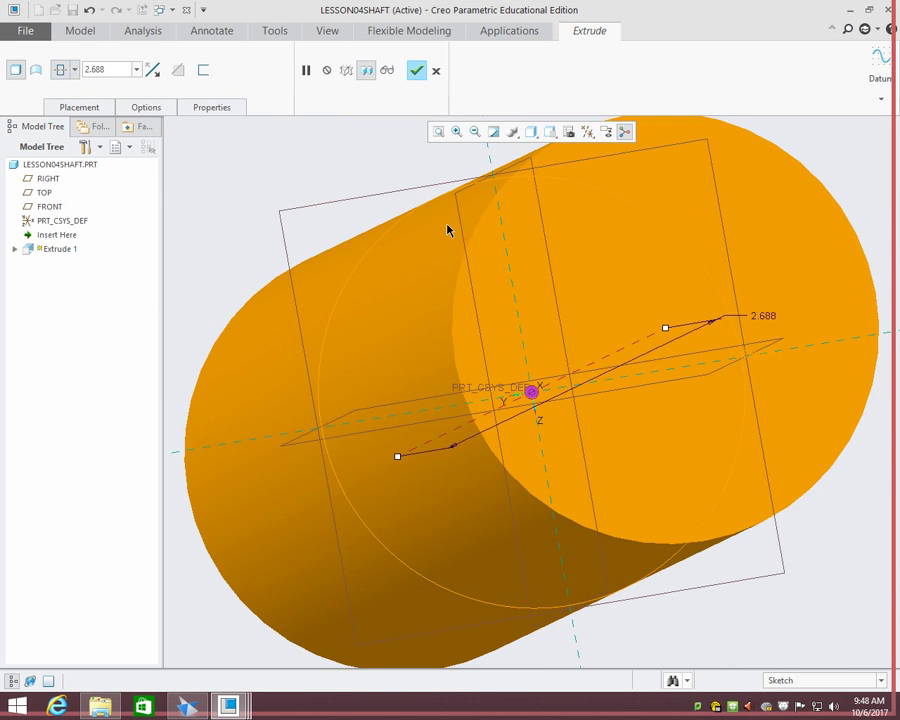
pyautogui.click(417, 71)
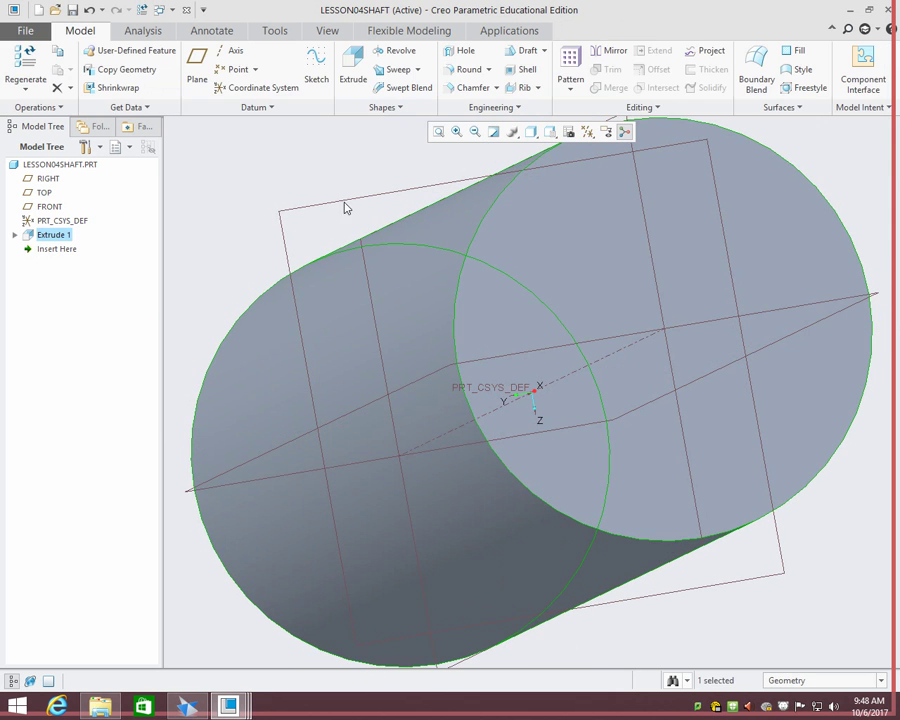
# - Start a second Extrude sketch on the RIGHT plane and draw a circle about 0.335 in diameter centred on the origin
pyautogui.click(355, 68)
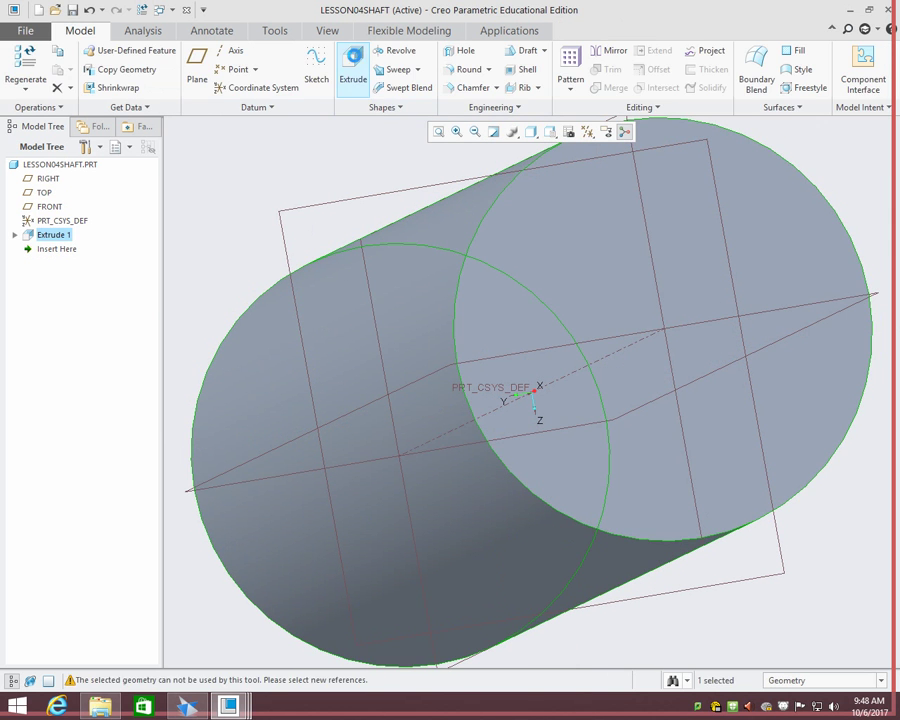
pyautogui.click(290, 216)
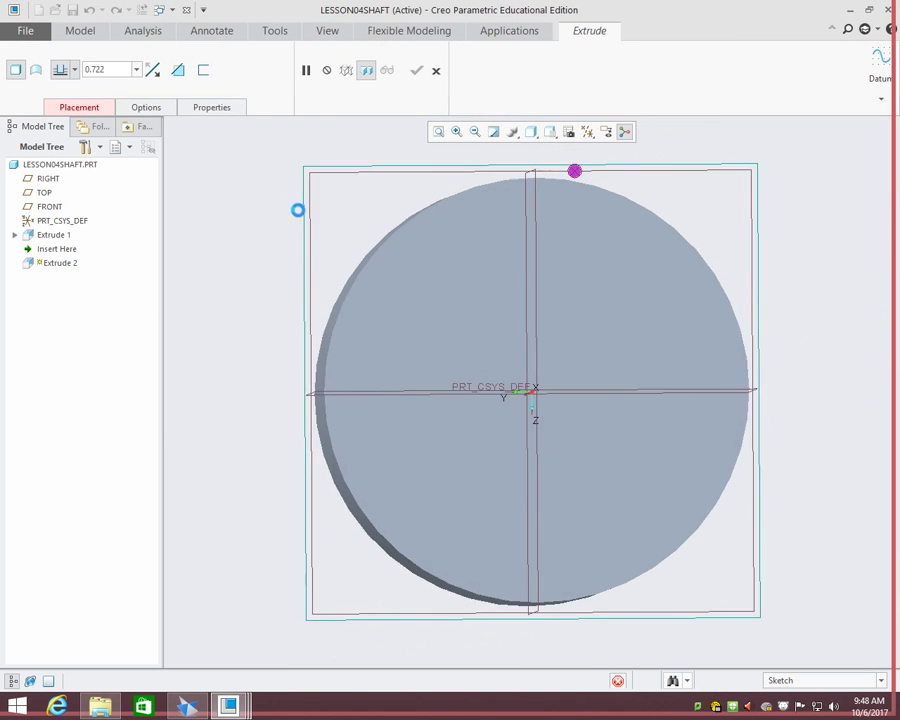
pyautogui.click(257, 88)
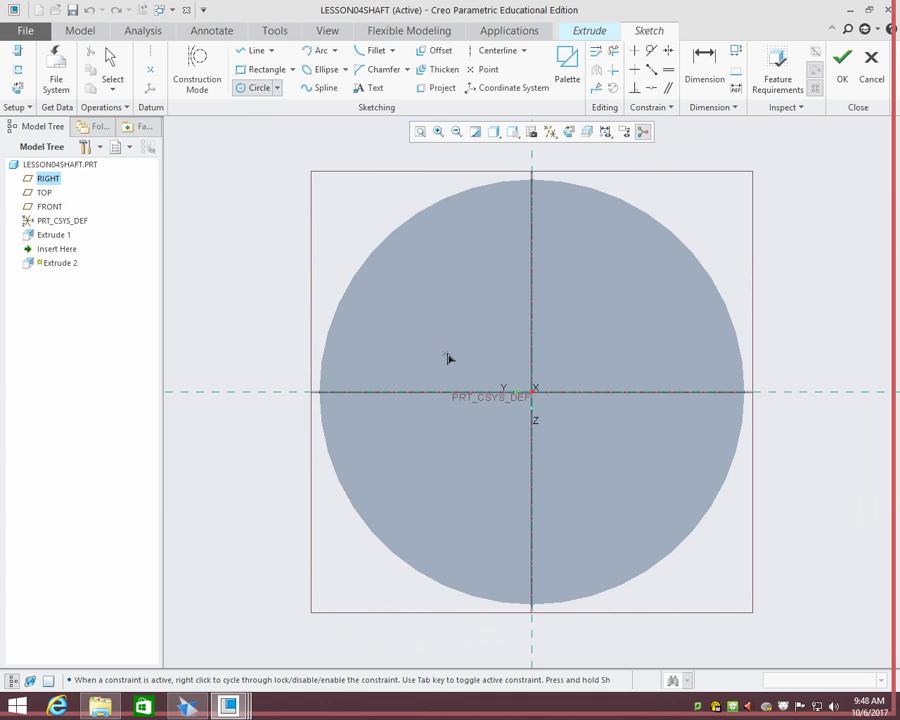
pyautogui.click(532, 391)
pyautogui.click(520, 281)
pyautogui.middleClick(520, 281)
# - Set the inner circle's diameter to 0.5 and finish the sketch
pyautogui.doubleClick(410, 300)
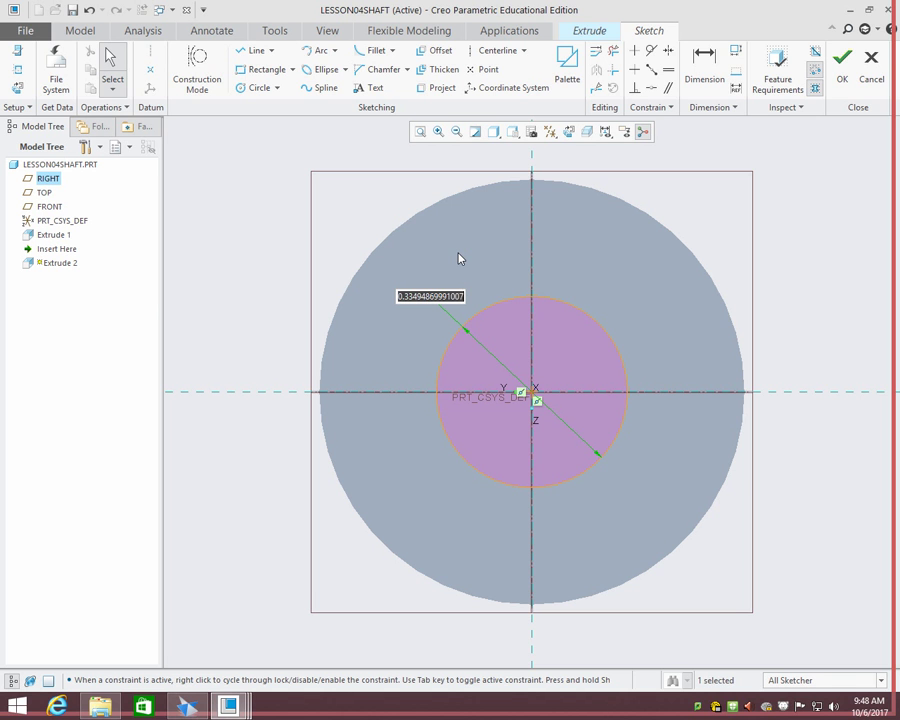
pyautogui.write('.5')
pyautogui.press('Return')
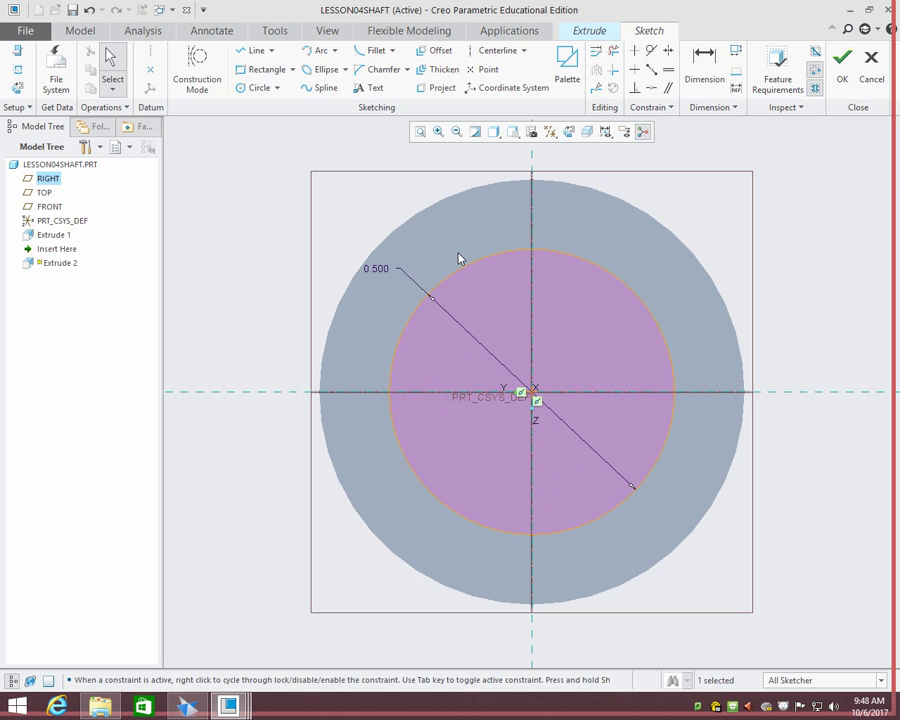
pyautogui.click(842, 64)
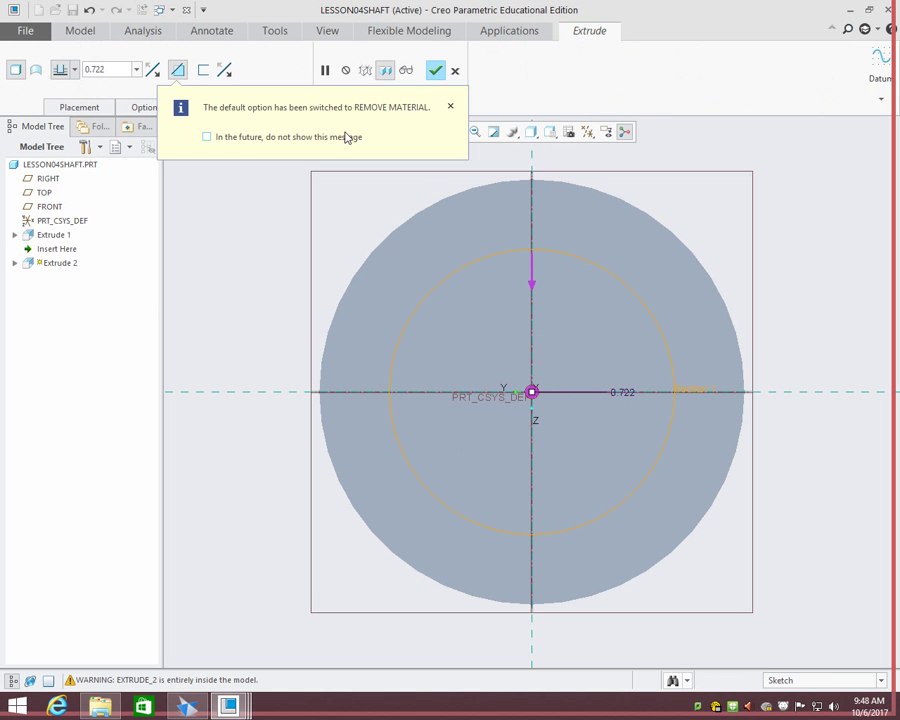
# - Extrude the 0.5 circle 4 symmetrically about the sketch plane, adding material instead of removing it, and complete the feature
pyautogui.hotkey('ctrl', 'd')
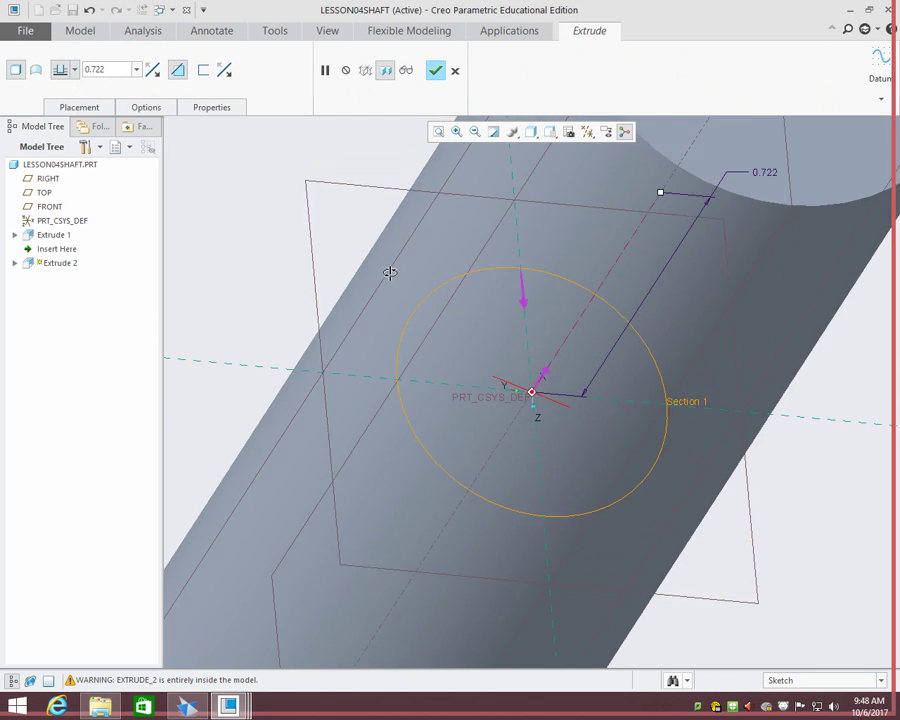
pyautogui.doubleClick(110, 70)
pyautogui.write('4')
pyautogui.press('Return')
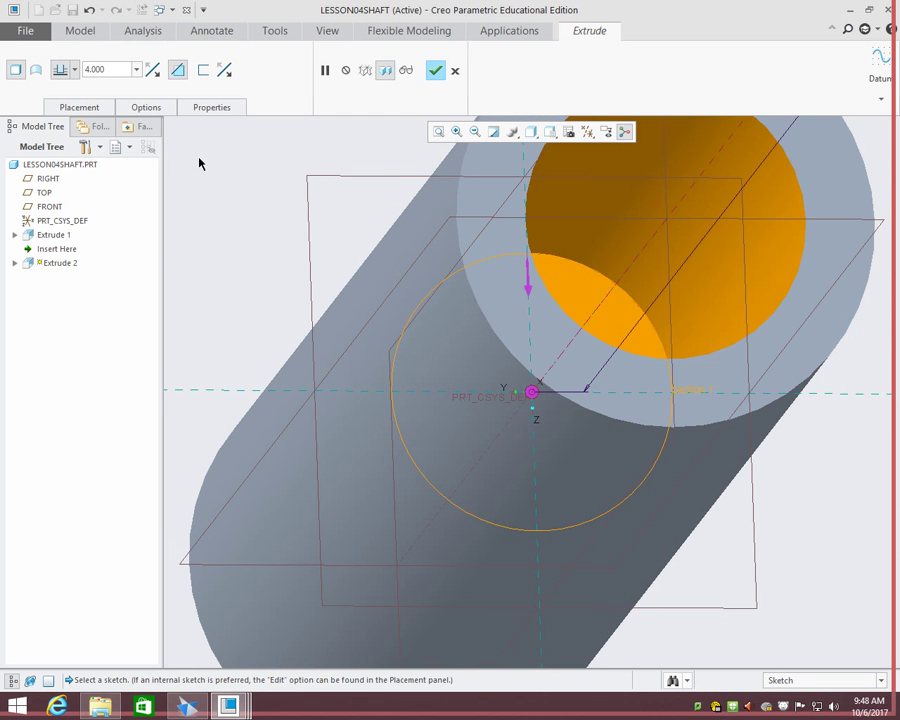
pyautogui.scroll(-3, 452, 271)
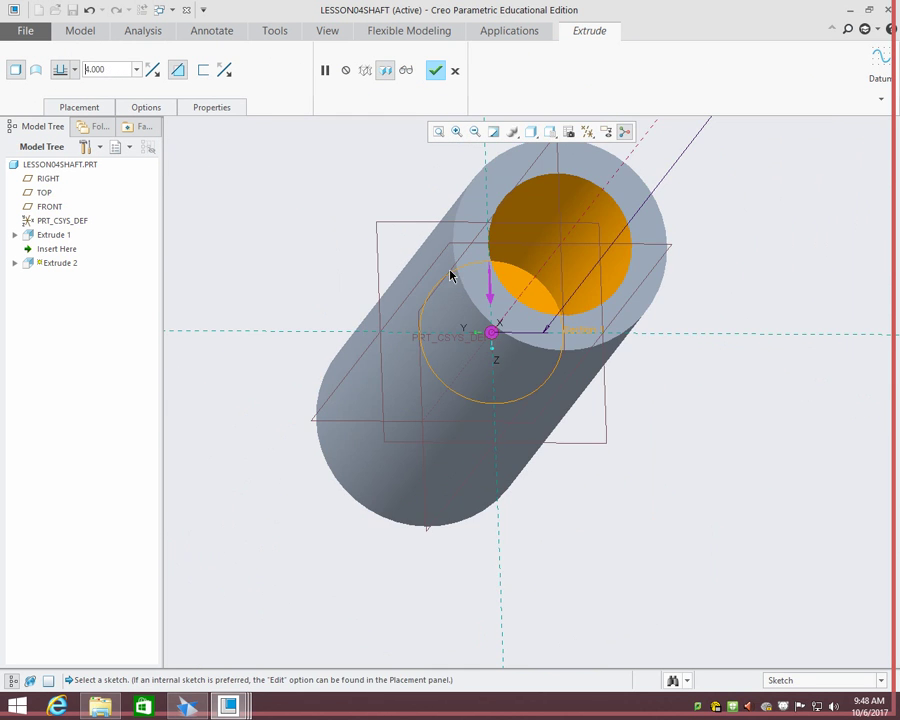
pyautogui.click(64, 68)
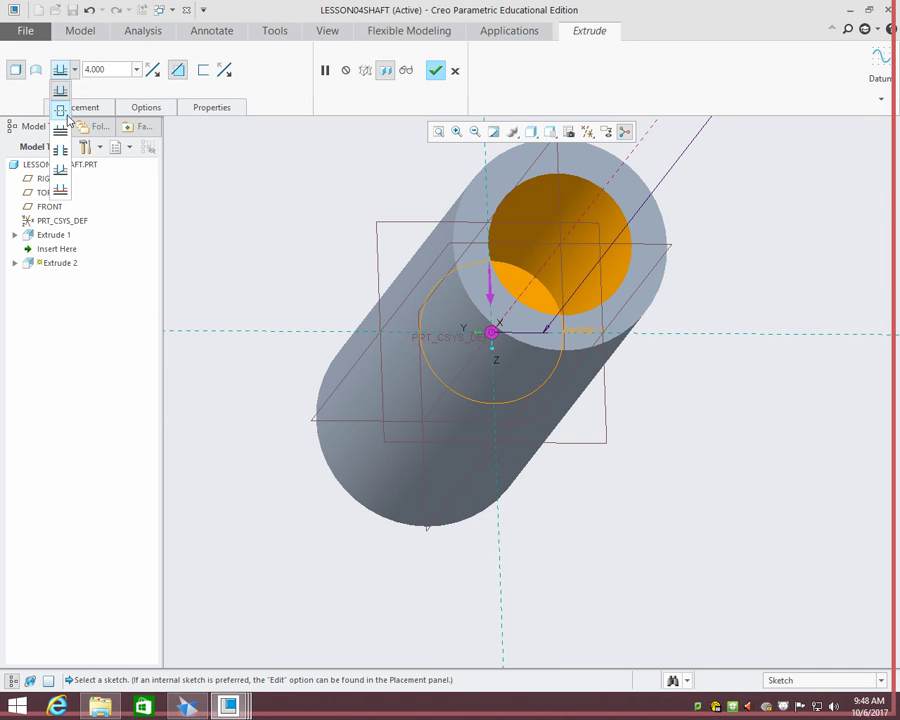
pyautogui.click(61, 110)
pyautogui.click(177, 69)
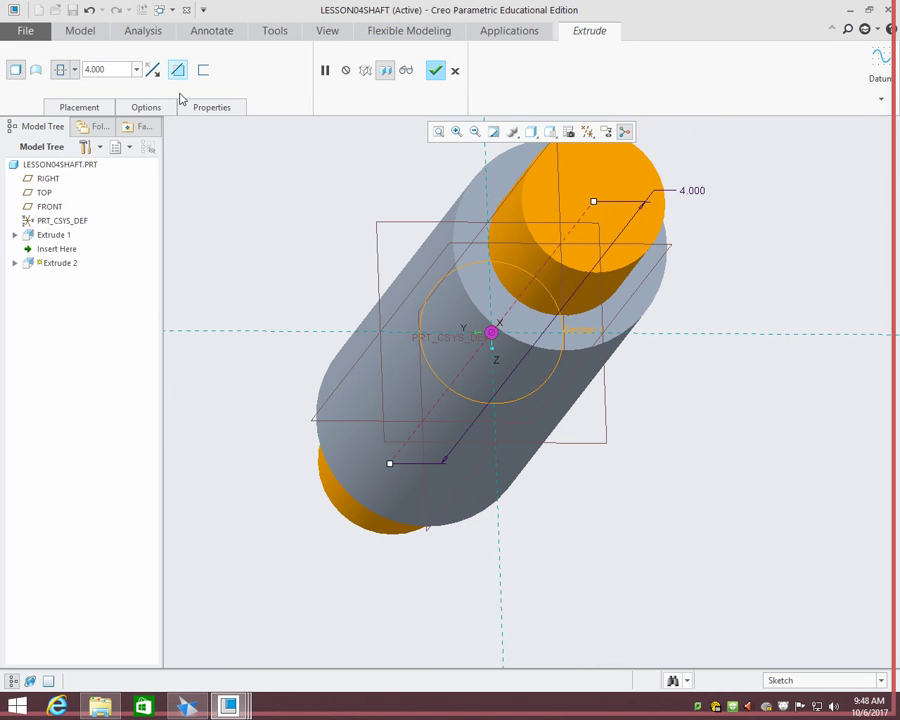
pyautogui.click(434, 72)
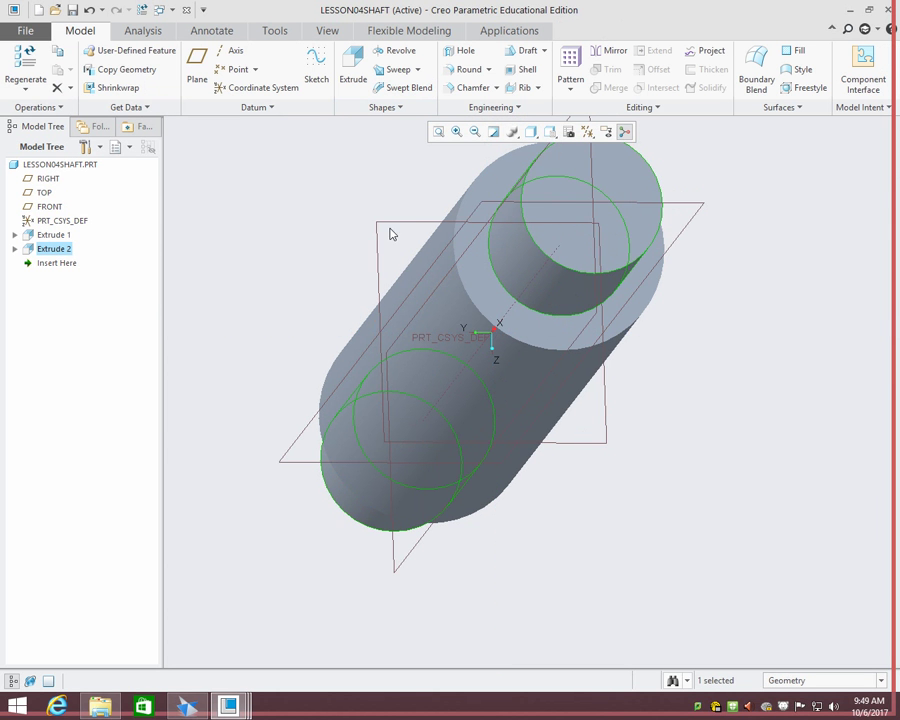
# - Start a third Extrude with its sketch on the TOP datum plane
pyautogui.moveTo(303, 198); pyautogui.dragTo(370, 206, button='middle')
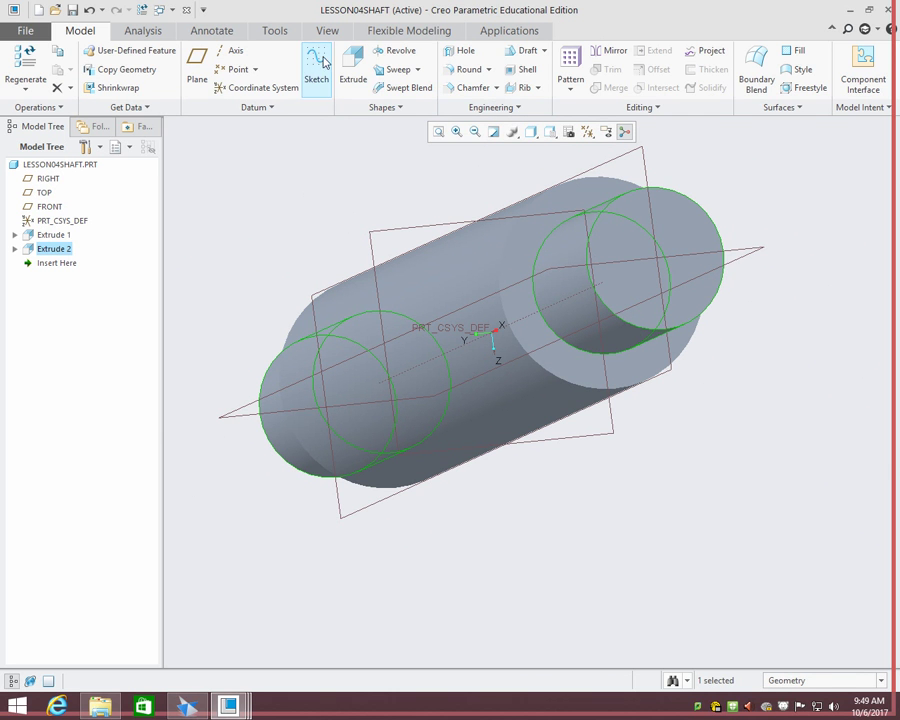
pyautogui.click(352, 68)
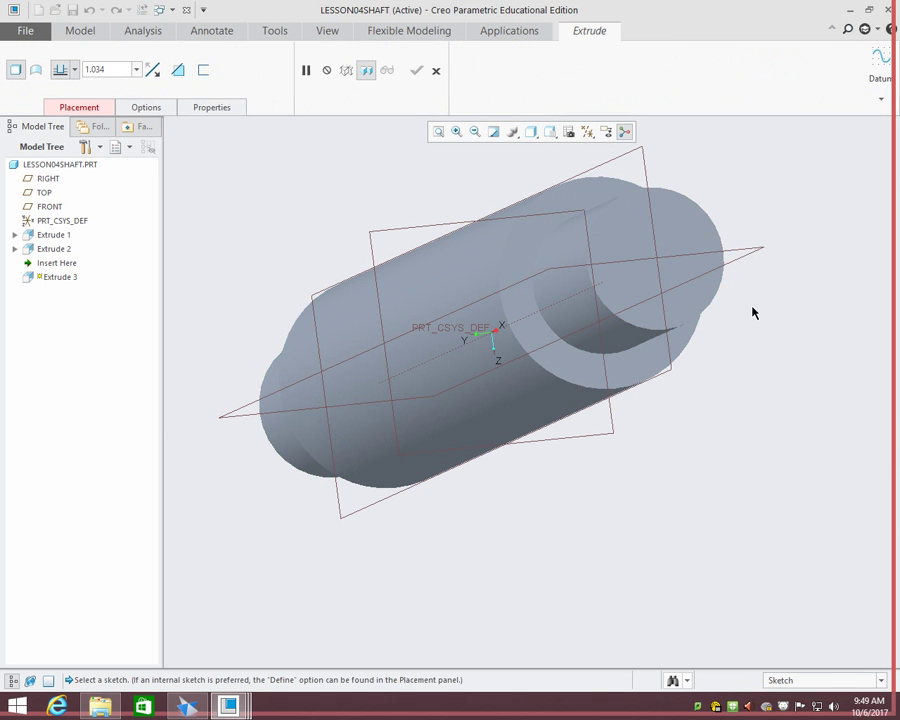
pyautogui.click(645, 161)
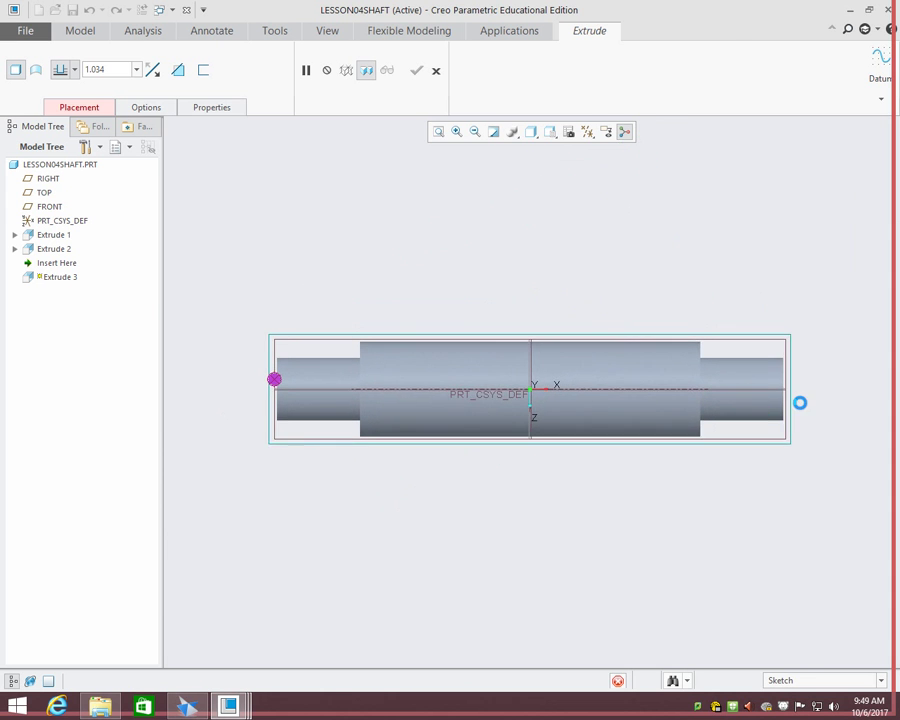
pyautogui.scroll(3, 798, 392)
pyautogui.scroll(-3, 780, 388)
pyautogui.scroll(2, 783, 391)
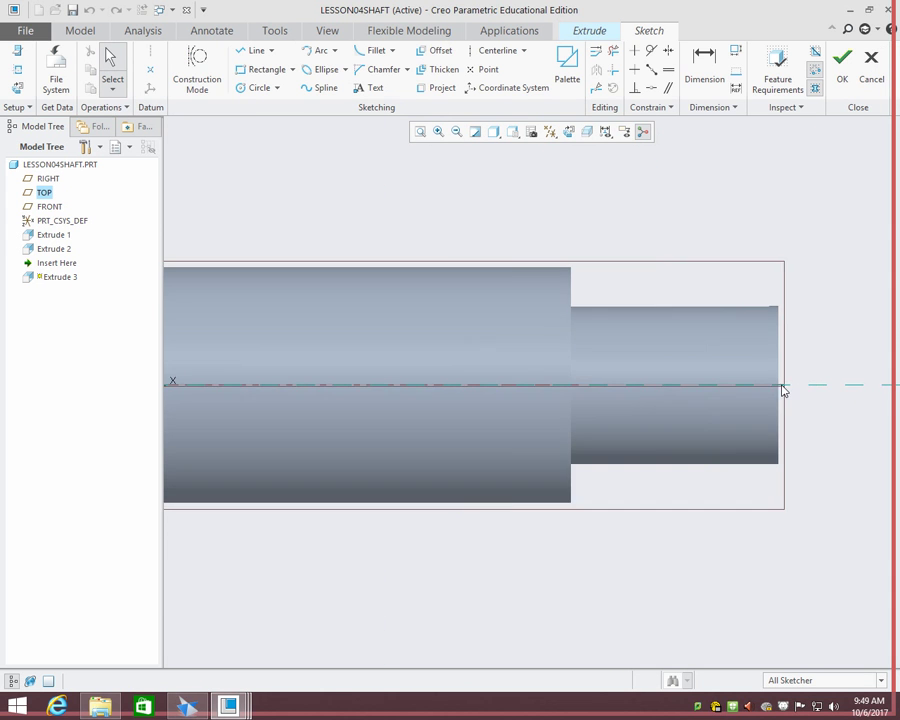
pyautogui.scroll(2, 783, 391)
# - Project the narrower cylinder's side edges and the end edges at both ends of the shaft into the sketch
pyautogui.click(252, 54)
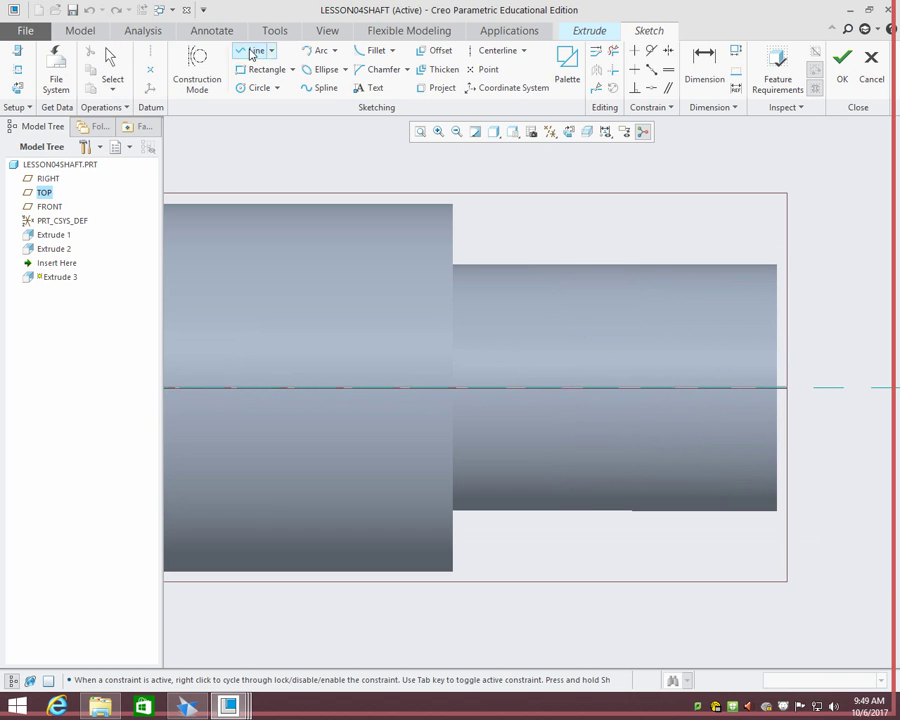
pyautogui.click(778, 463)
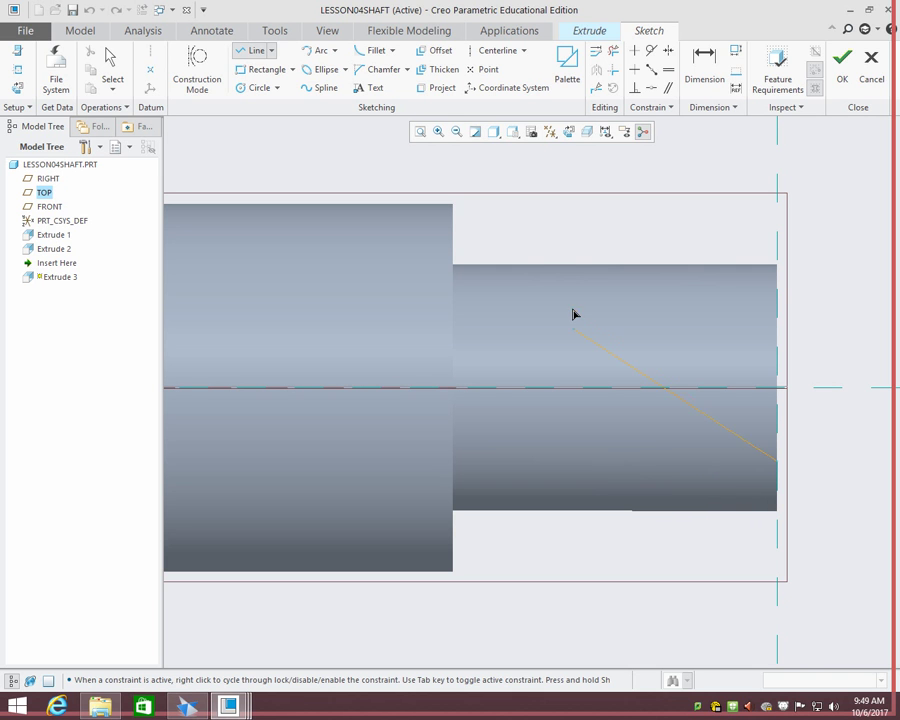
pyautogui.click(437, 88)
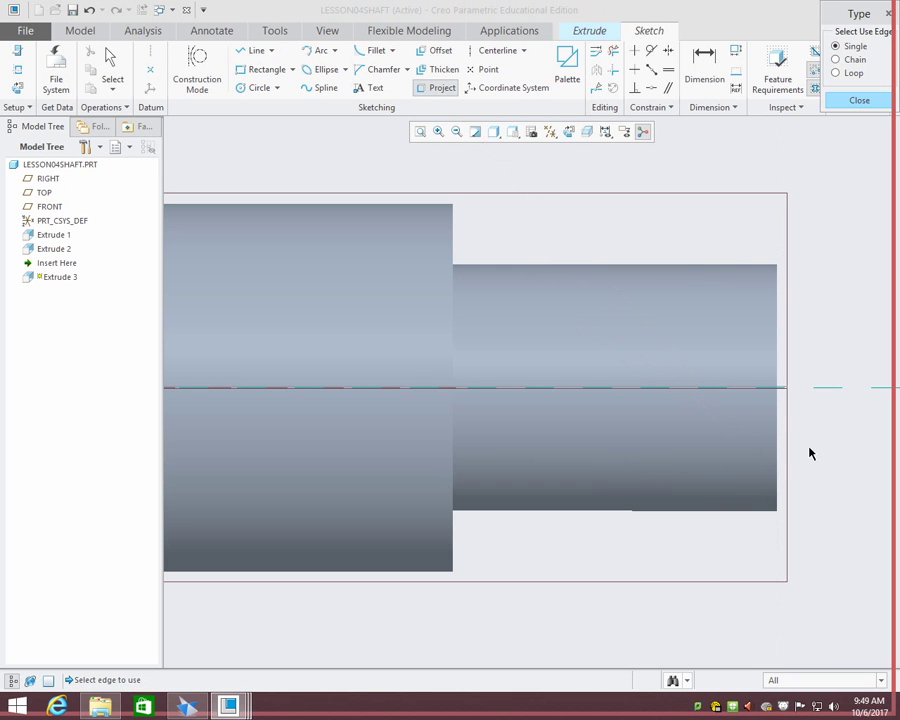
pyautogui.click(708, 511)
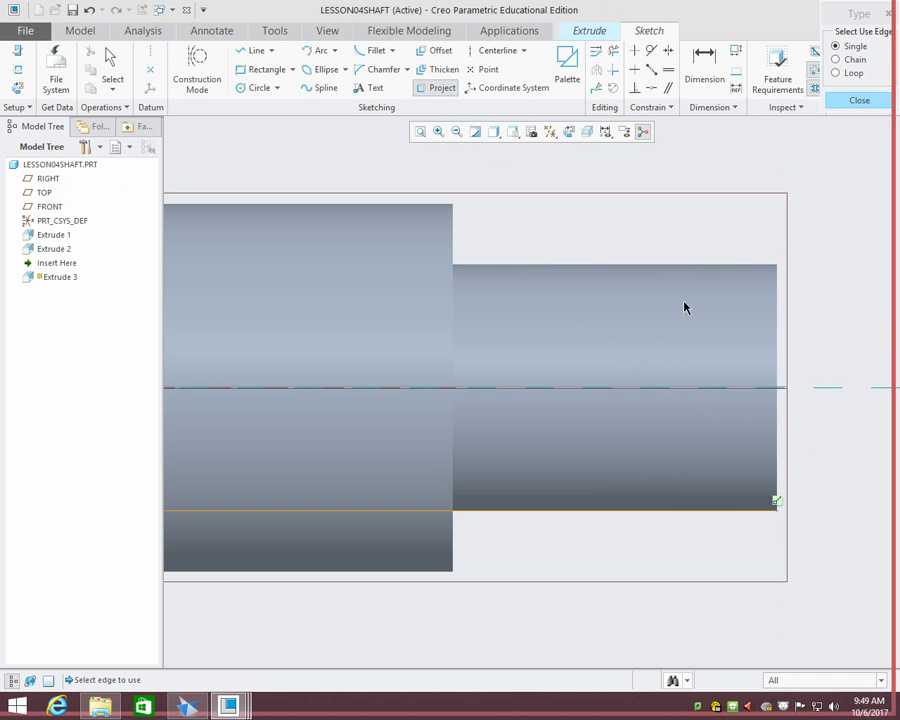
pyautogui.click(686, 268)
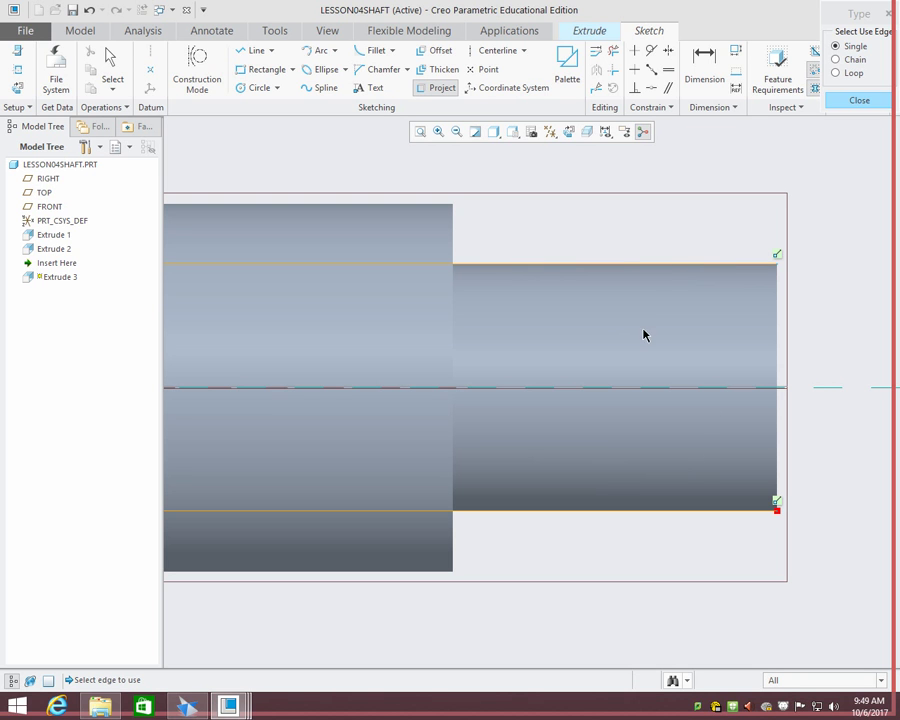
pyautogui.click(777, 308)
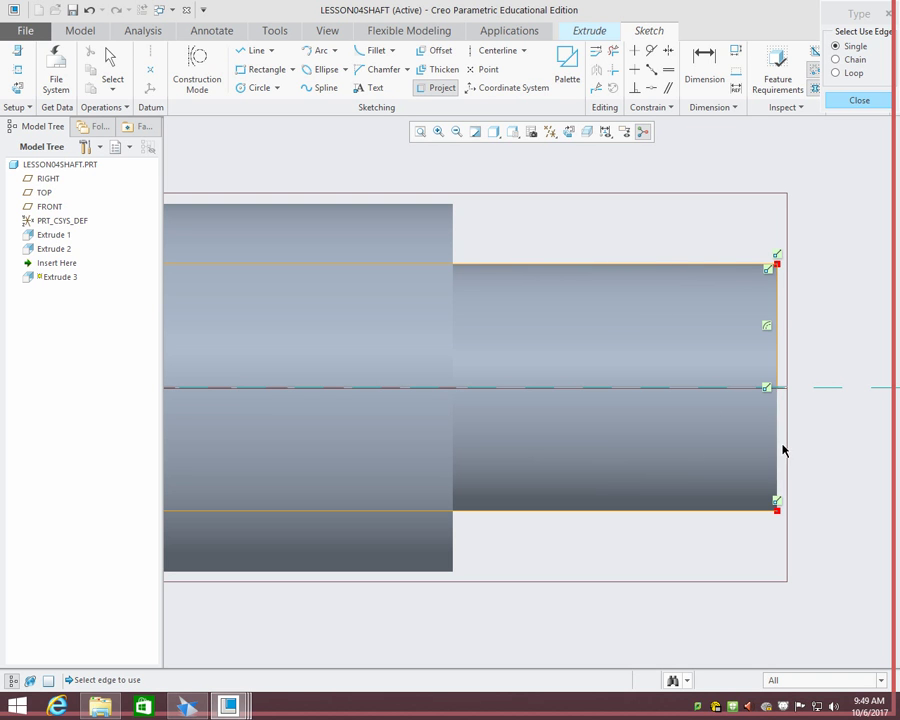
pyautogui.scroll(6, 612, 446)
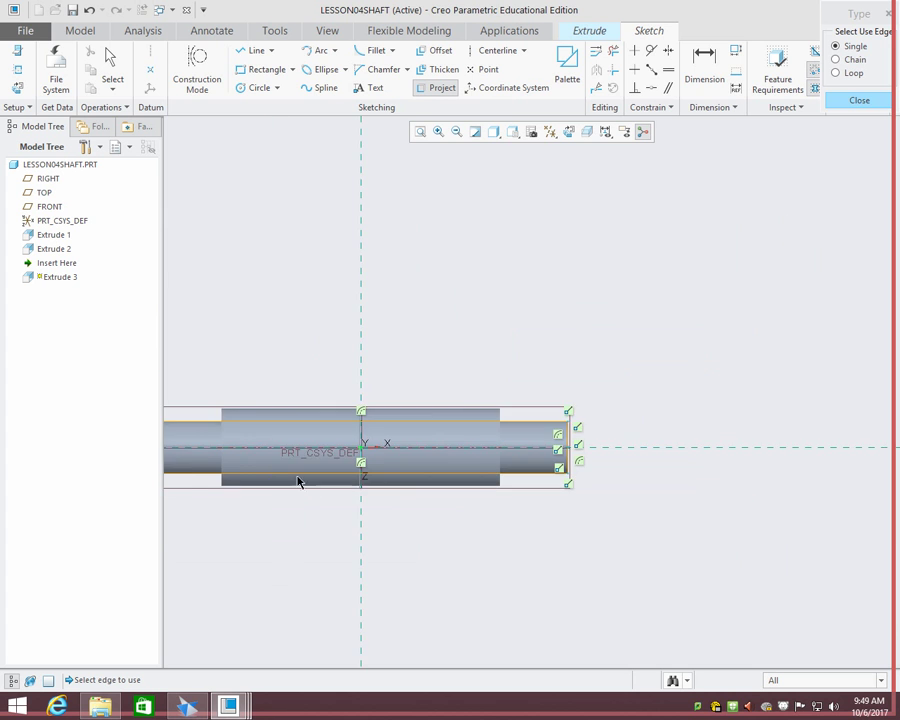
pyautogui.scroll(3, 260, 476)
pyautogui.scroll(-5, 185, 461)
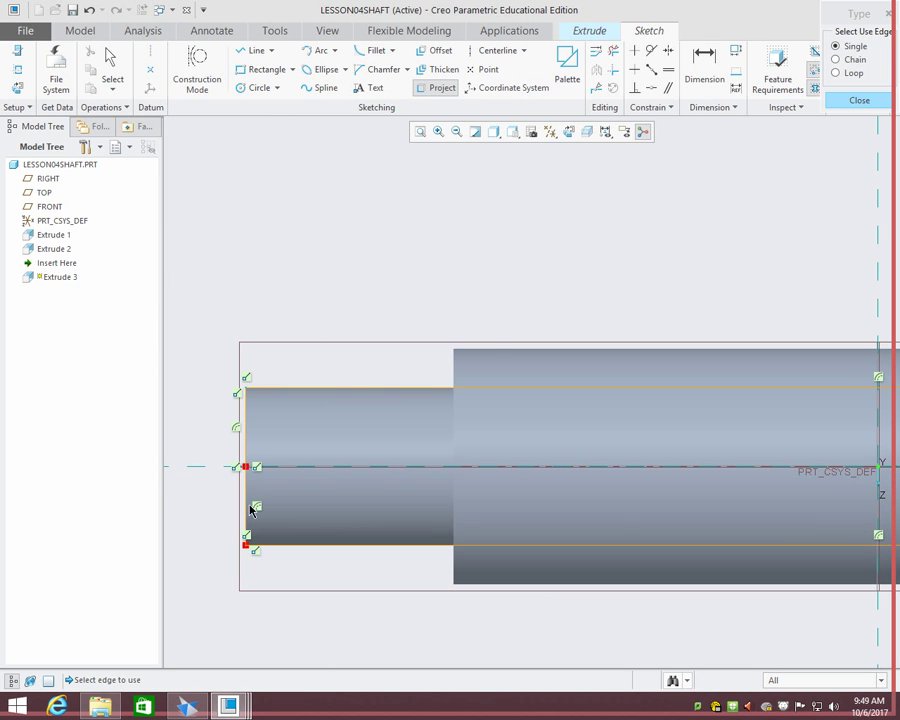
pyautogui.scroll(4, 692, 470)
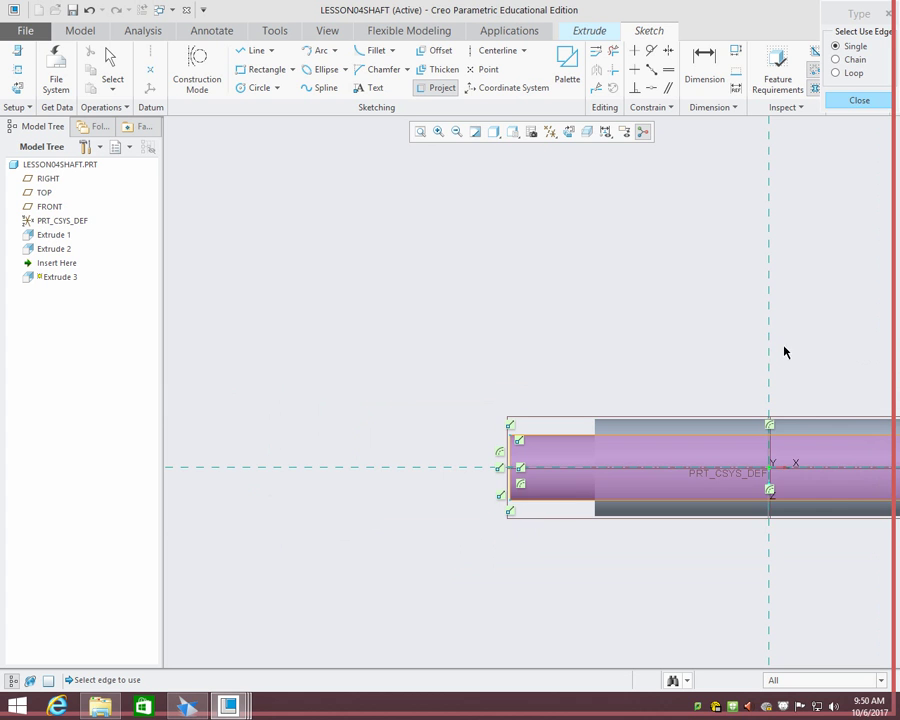
pyautogui.moveTo(784, 352)
pyautogui.keyDown('shift'); pyautogui.mouseDown(button='middle')
pyautogui.moveTo(402, 339)
pyautogui.moveTo(546, 494)
pyautogui.mouseUp(button='middle'); pyautogui.keyUp('shift')
pyautogui.scroll(-5, 689, 490)
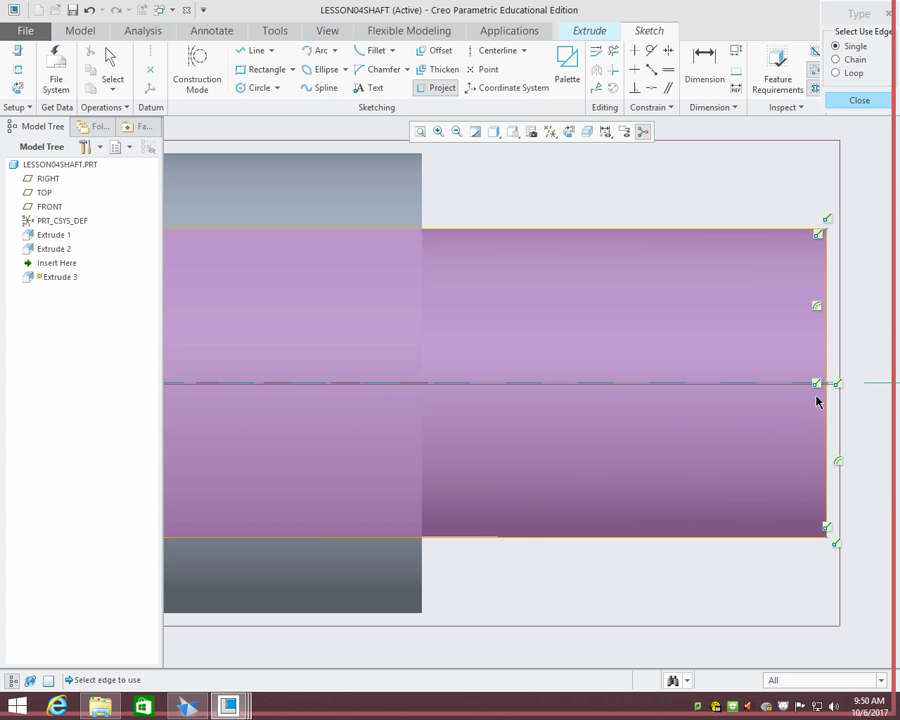
# - Draw a small closed triangle, about 0.073 tall, across the lower corner of the narrower cylinder's +X end
pyautogui.click(248, 49)
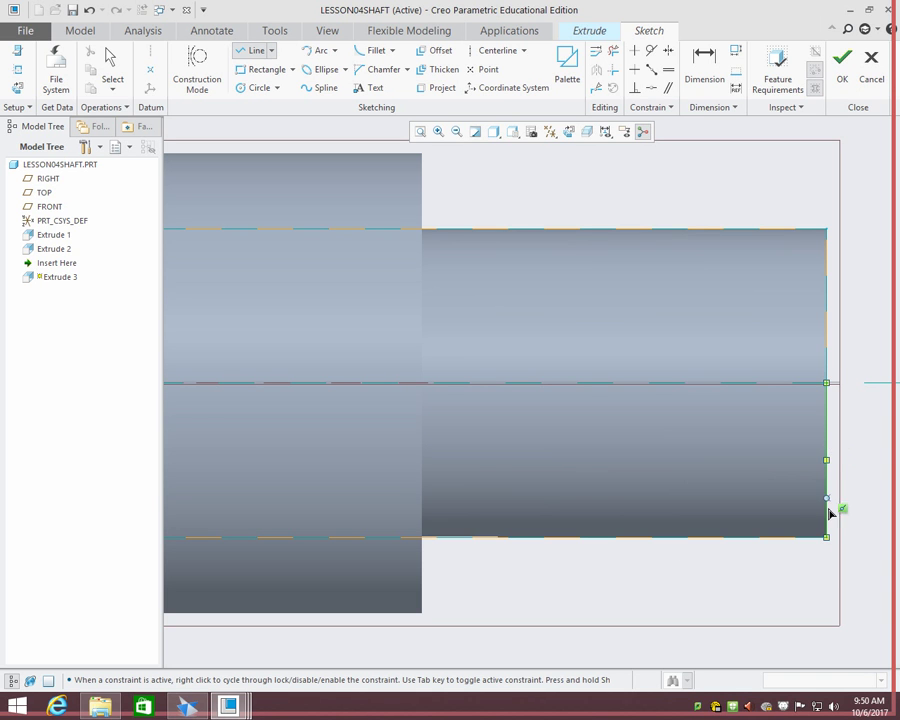
pyautogui.click(828, 493)
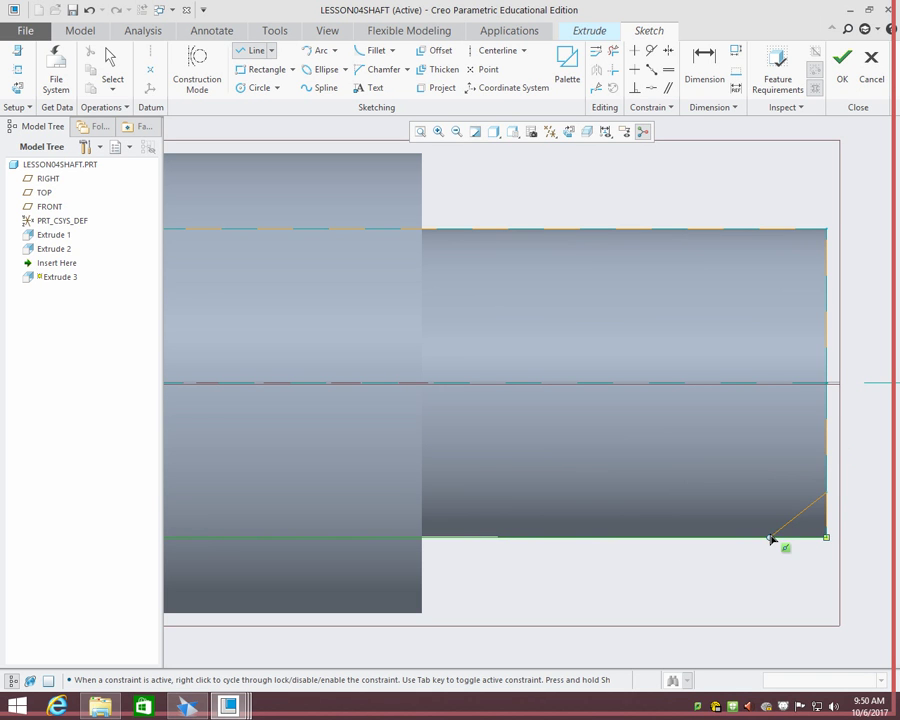
pyautogui.click(771, 538)
pyautogui.click(826, 538)
pyautogui.middleClick(825, 534)
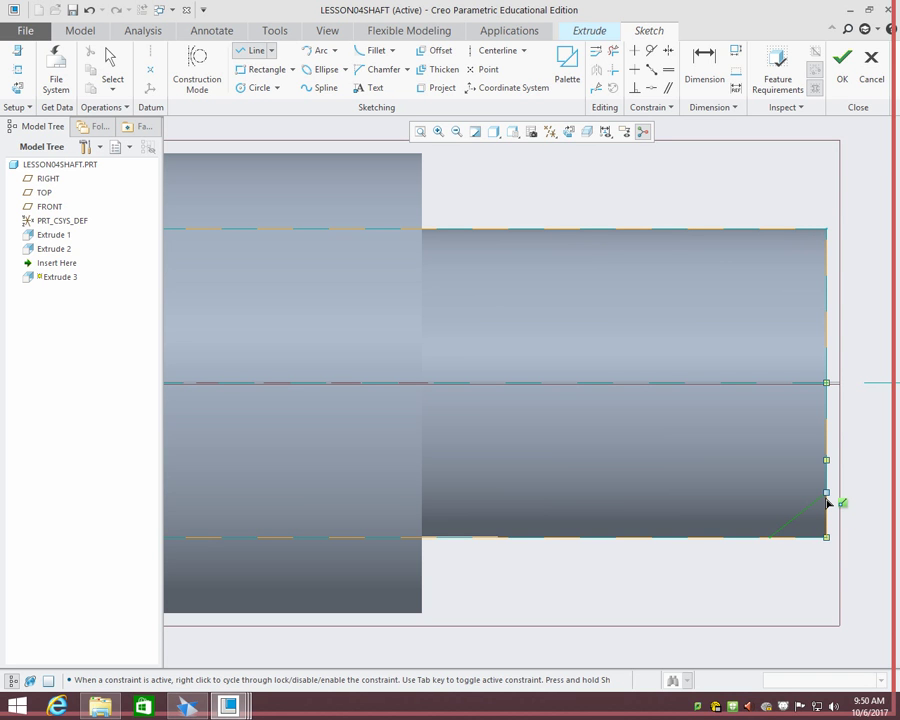
# - Discard the sketch without saving and cancel the third extrude
pyautogui.click(870, 78)
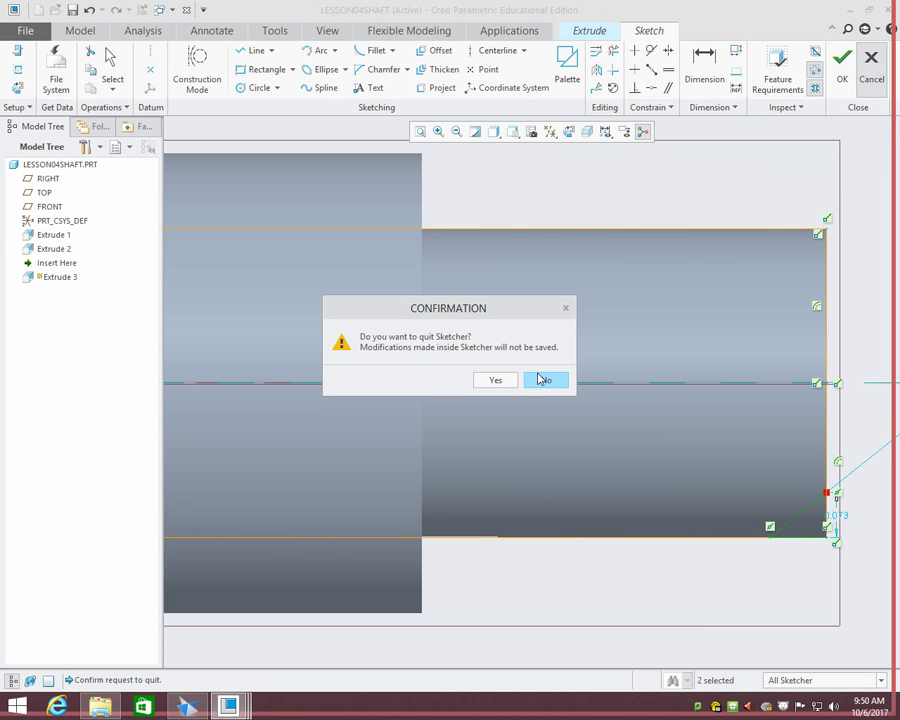
pyautogui.click(506, 384)
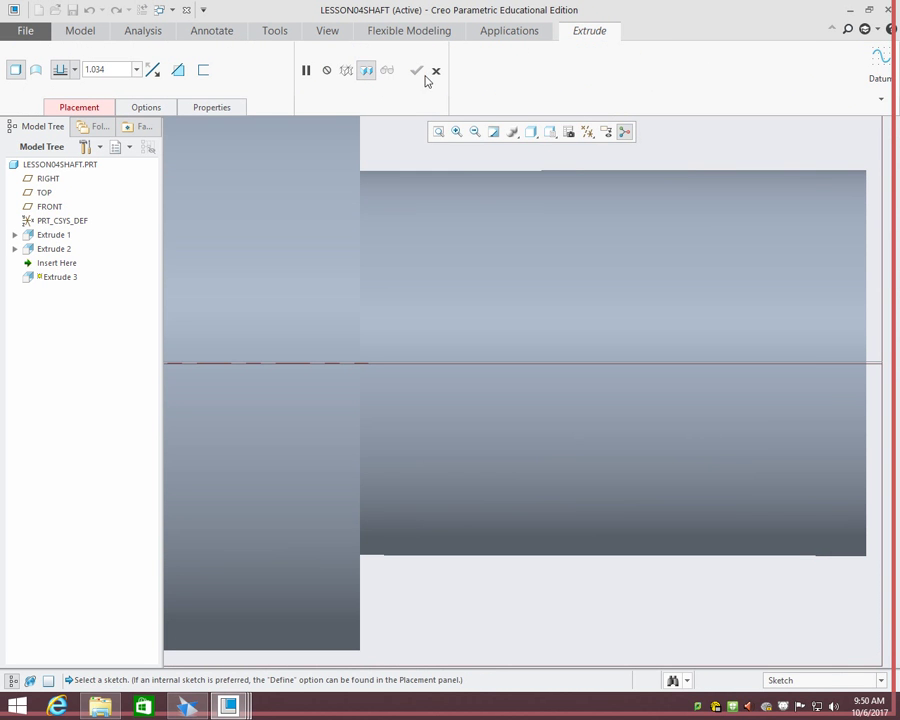
pyautogui.click(436, 70)
# - Start a Revolve feature with its sketch on the TOP datum plane, around the narrower end of the shaft
pyautogui.scroll(-3, 785, 390)
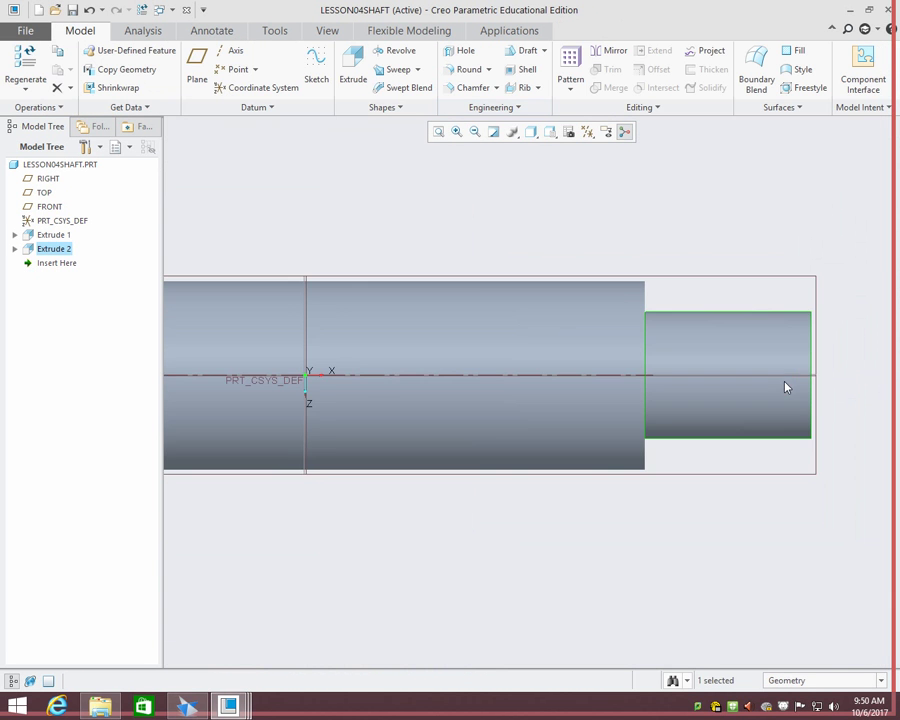
pyautogui.moveTo(785, 372); pyautogui.dragTo(615, 301, button='middle')
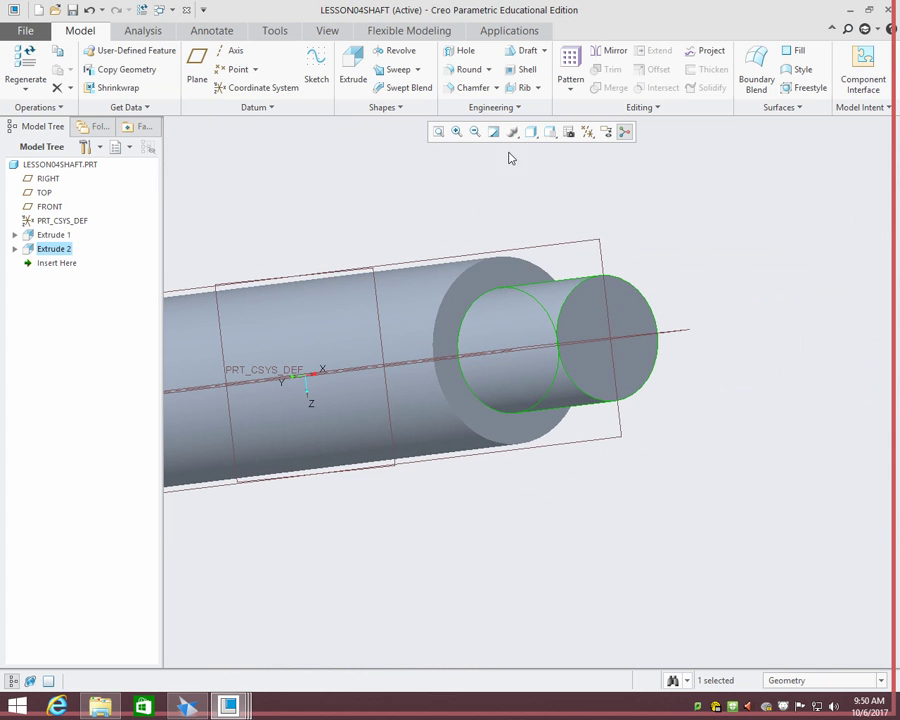
pyautogui.click(401, 51)
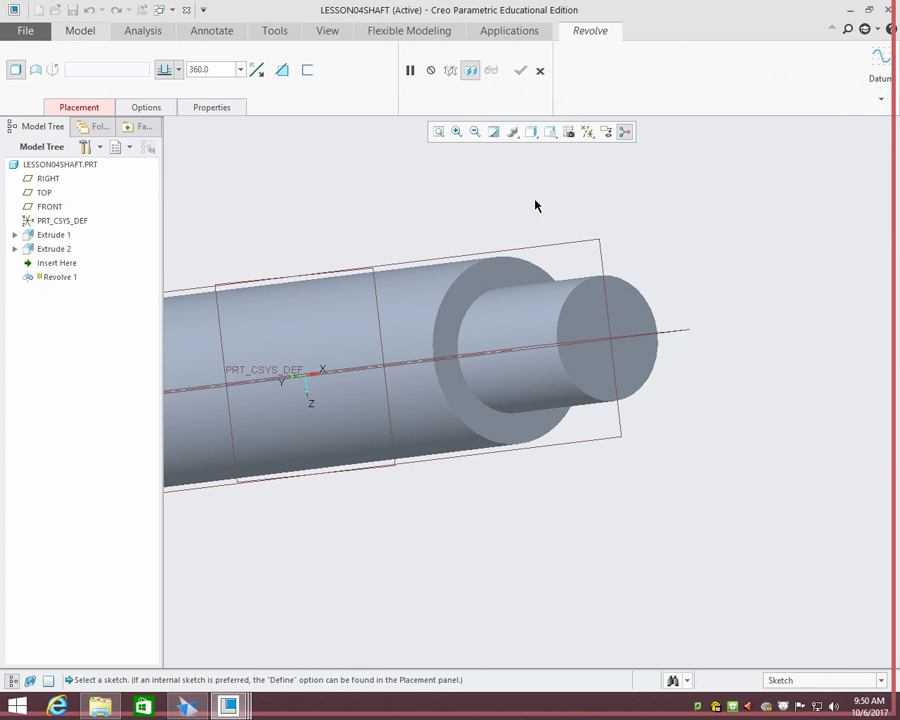
pyautogui.click(593, 247)
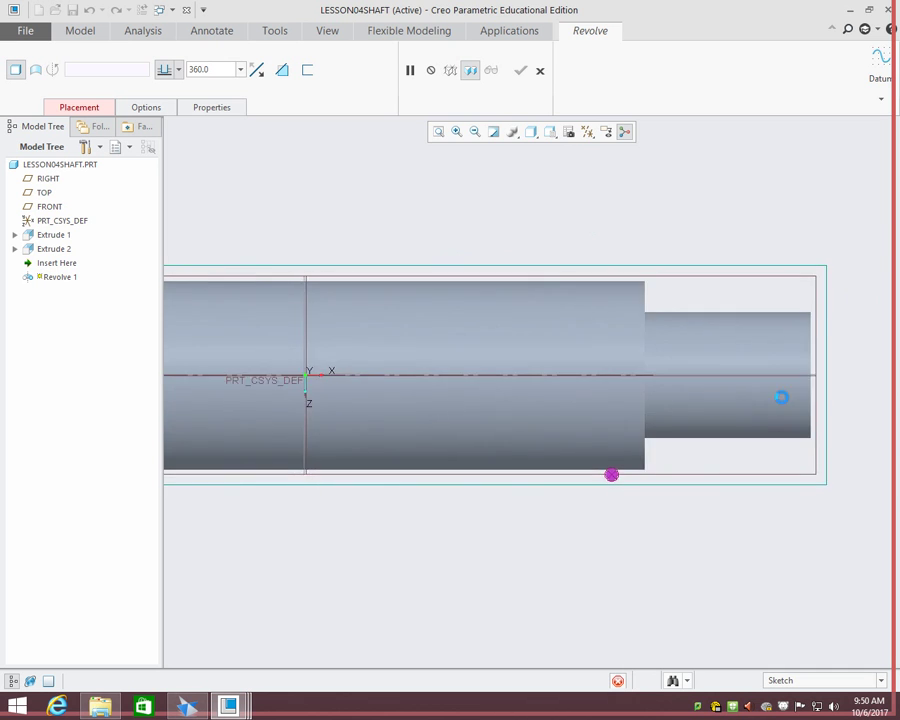
pyautogui.scroll(6, 795, 405)
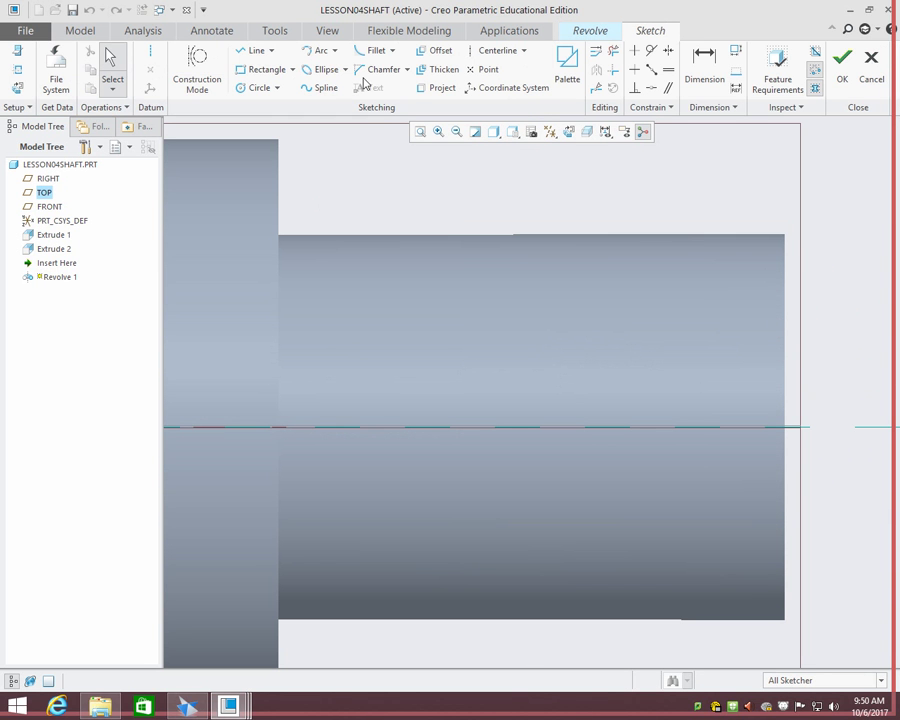
# - Draw a closed right triangle about 0.15 wide over the upper corner of the narrower end, with its upright side on the end edge
pyautogui.click(254, 51)
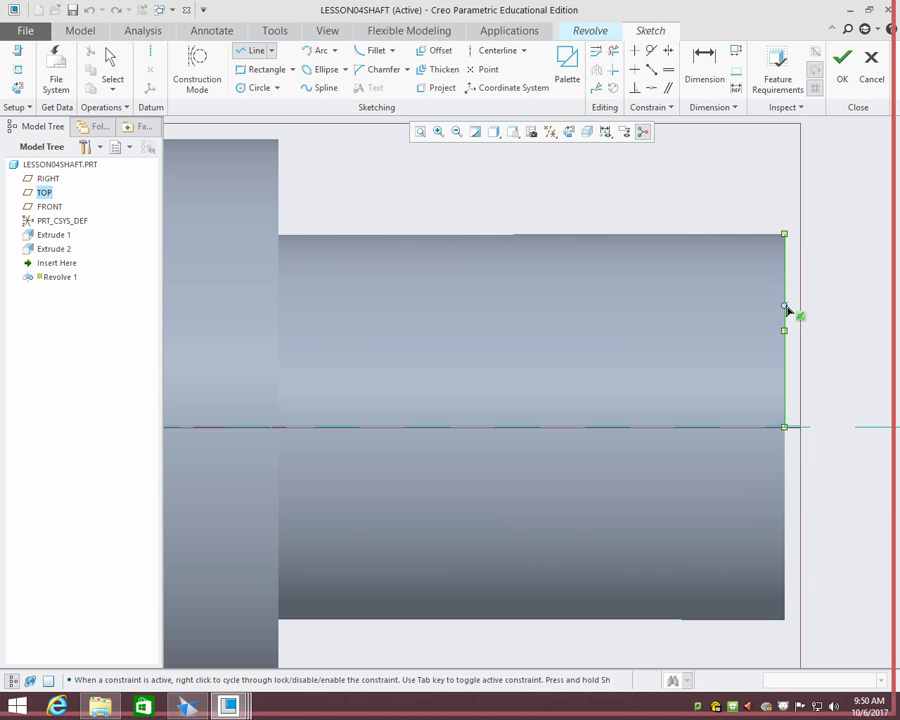
pyautogui.click(785, 302)
pyautogui.click(669, 179)
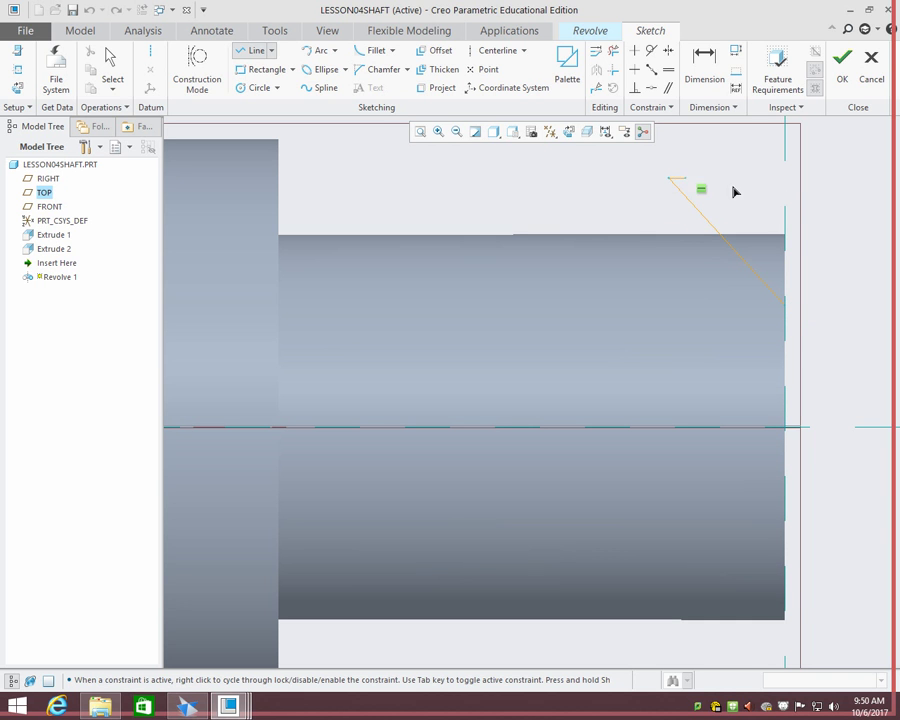
pyautogui.click(786, 179)
pyautogui.click(786, 302)
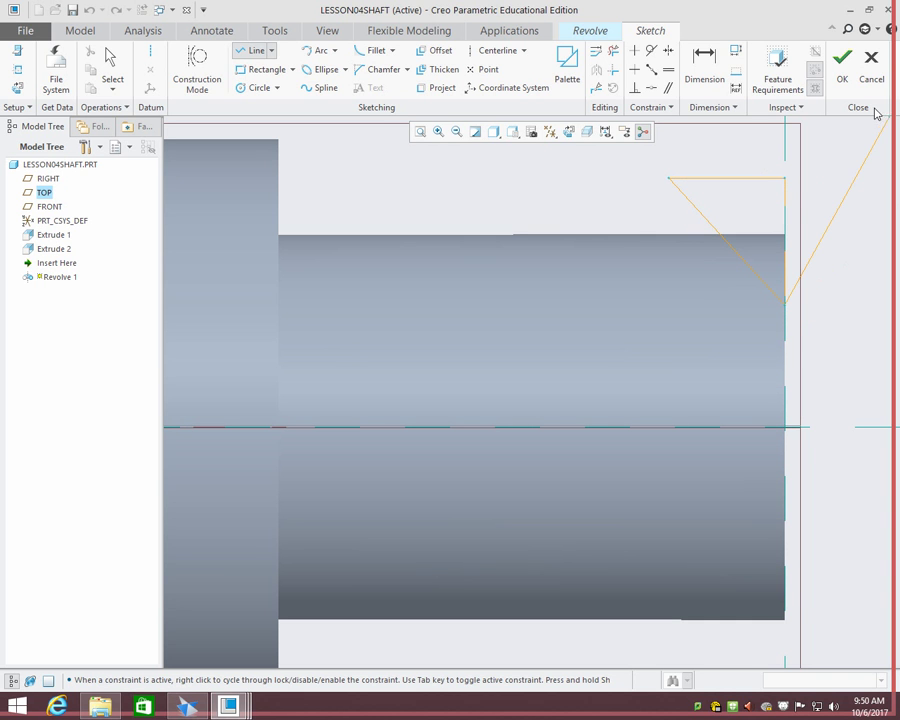
# - Dimension the angle between the triangle's horizontal and sloping sides as 45 degrees
pyautogui.click(704, 66)
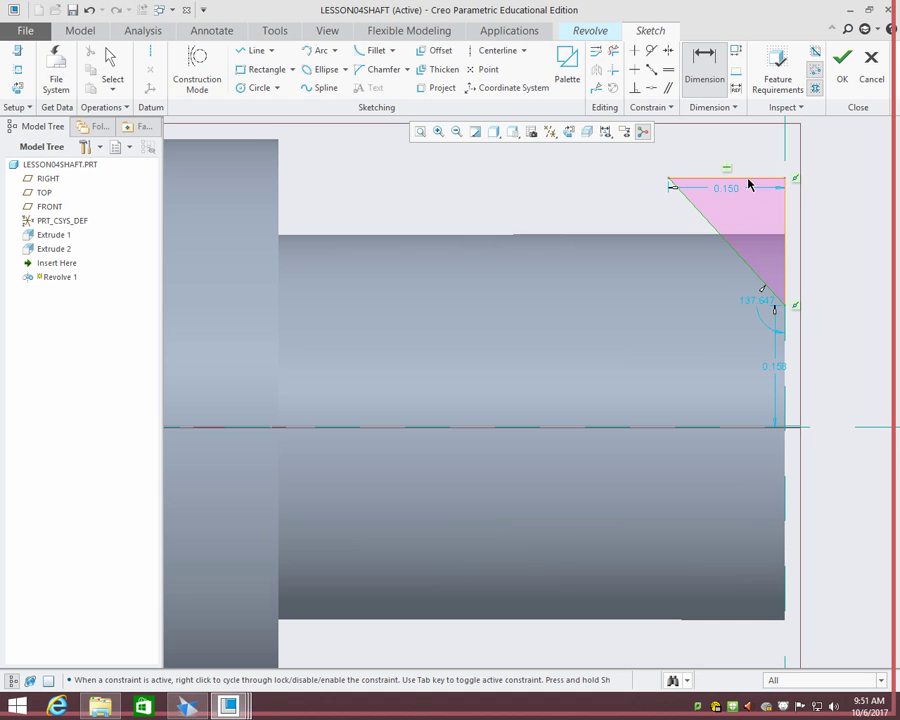
pyautogui.click(748, 184)
pyautogui.middleClick(742, 214)
pyautogui.write('45')
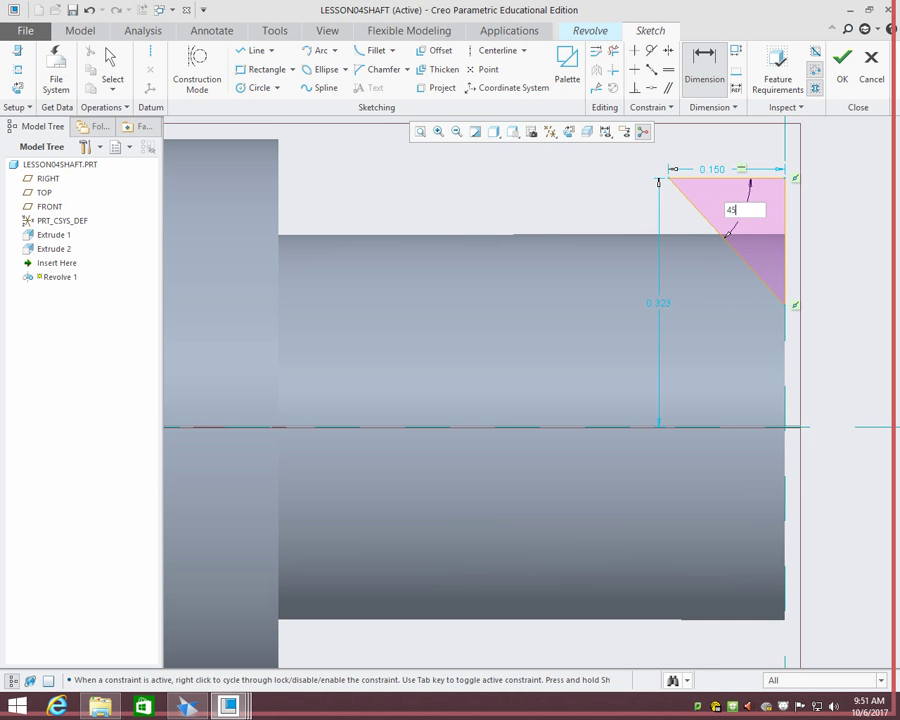
pyautogui.press('Return')
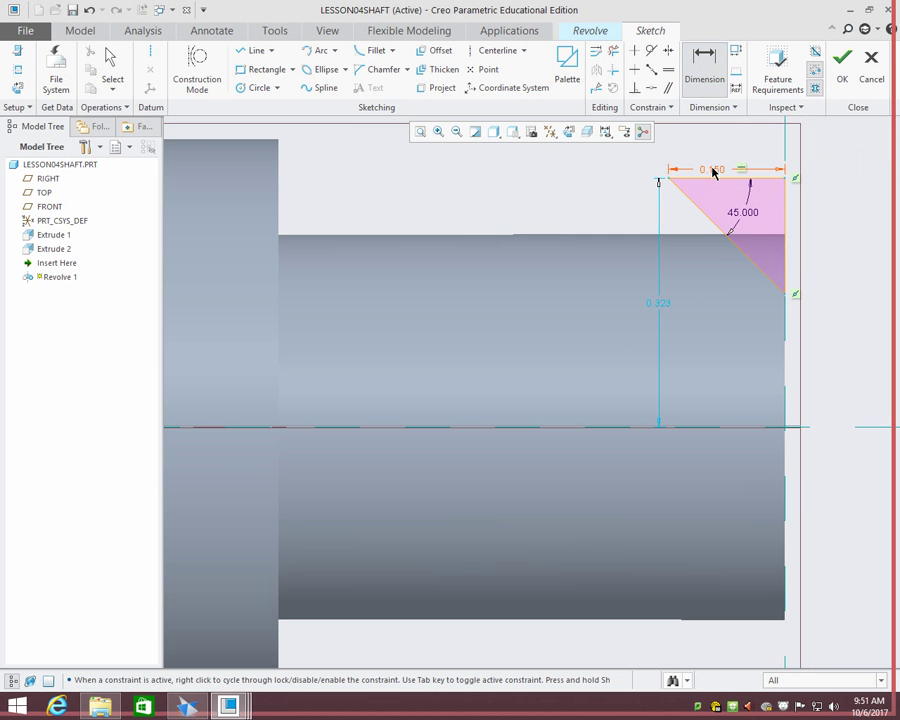
# - Set the length of the triangle's horizontal side to 0.062
pyautogui.click(113, 60)
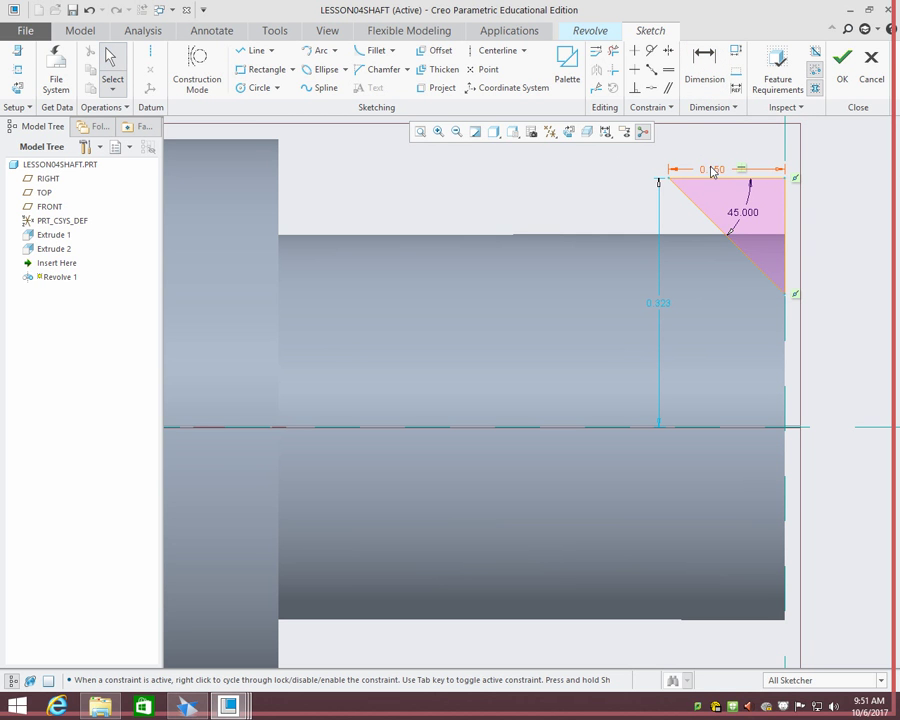
pyautogui.doubleClick(713, 168)
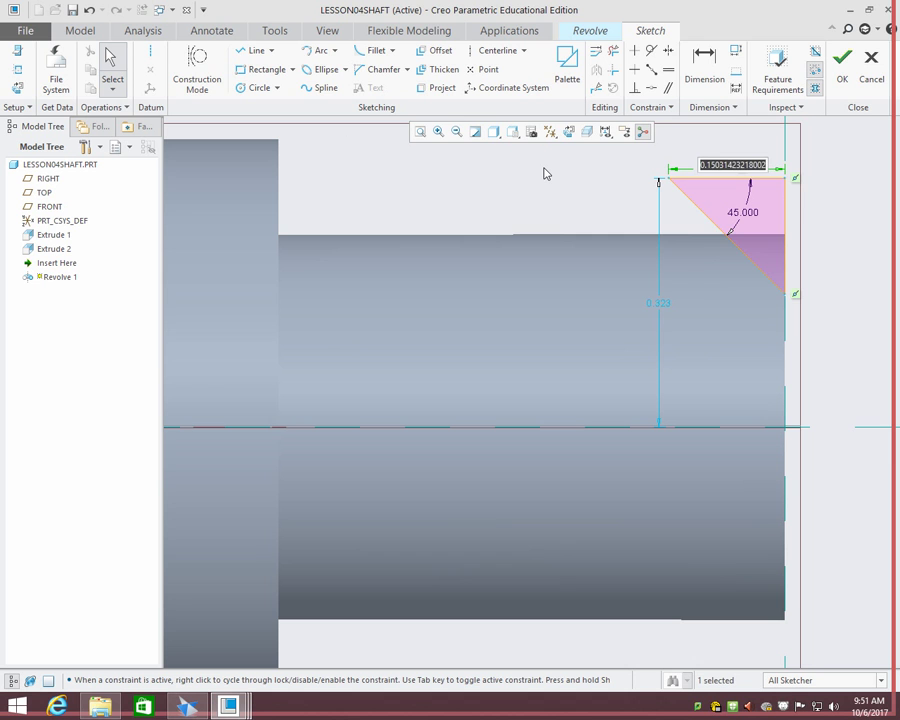
pyautogui.press('BackSpace')
pyautogui.write('.062')
pyautogui.press('Return')
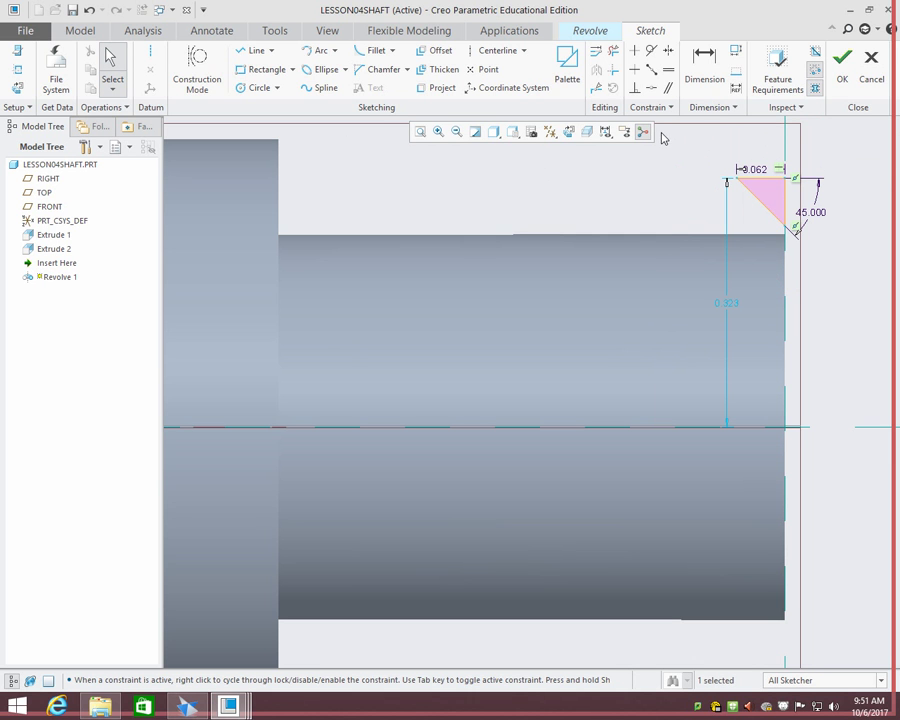
# - Constrain the triangle's right-angle corner to be coincident with the upper edge of the narrower cylinder
pyautogui.click(651, 88)
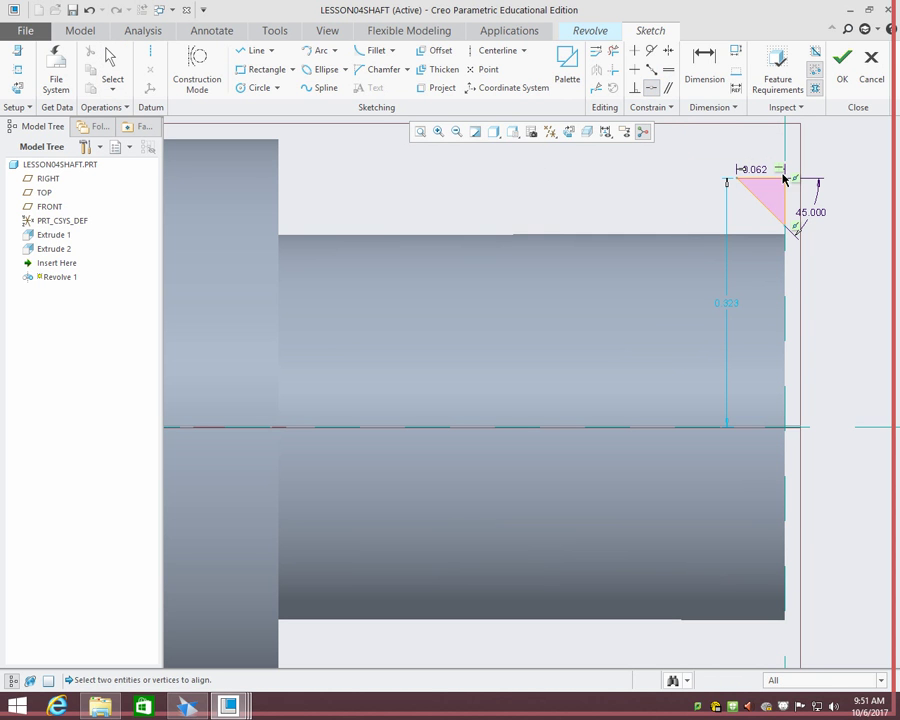
pyautogui.click(786, 238)
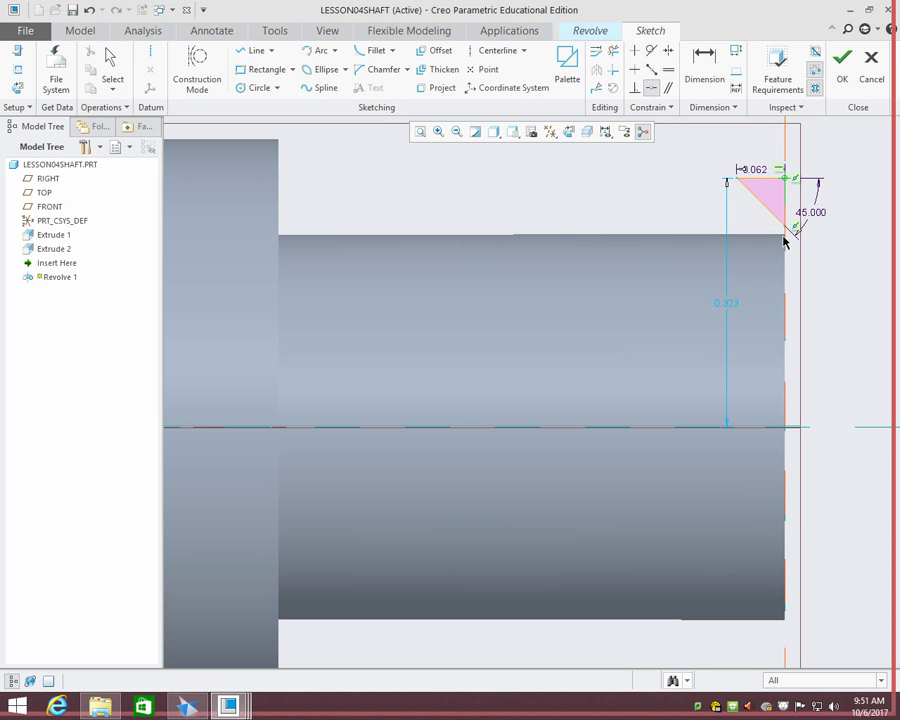
pyautogui.click(775, 236)
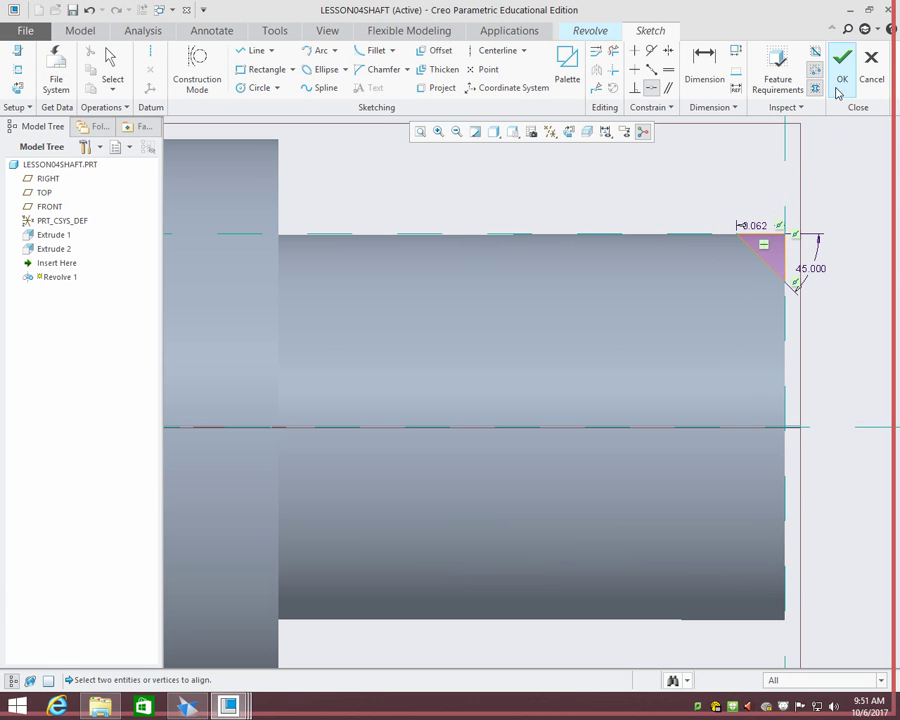
# - Place a vertical datum centerline through the sketch origin at the middle of the shaft
pyautogui.scroll(-5, 572, 278)
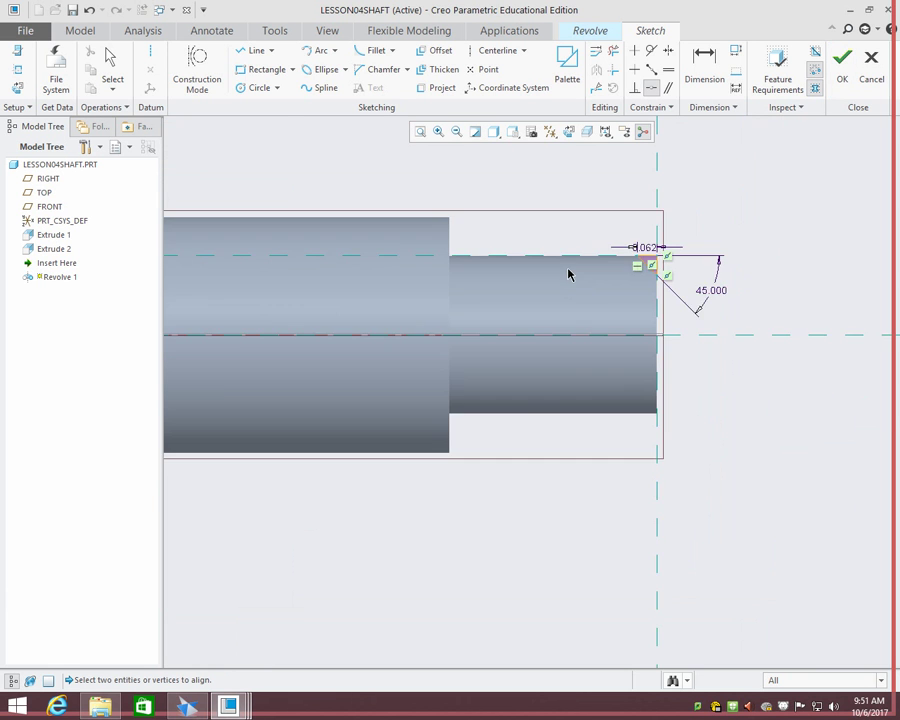
pyautogui.click(150, 50)
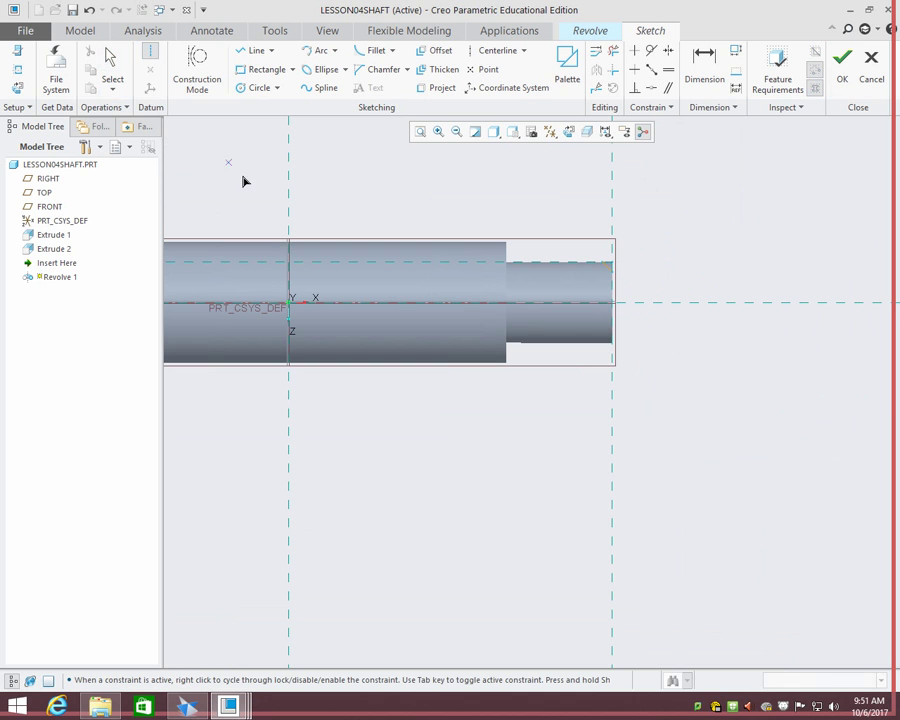
pyautogui.middleClick(287, 186)
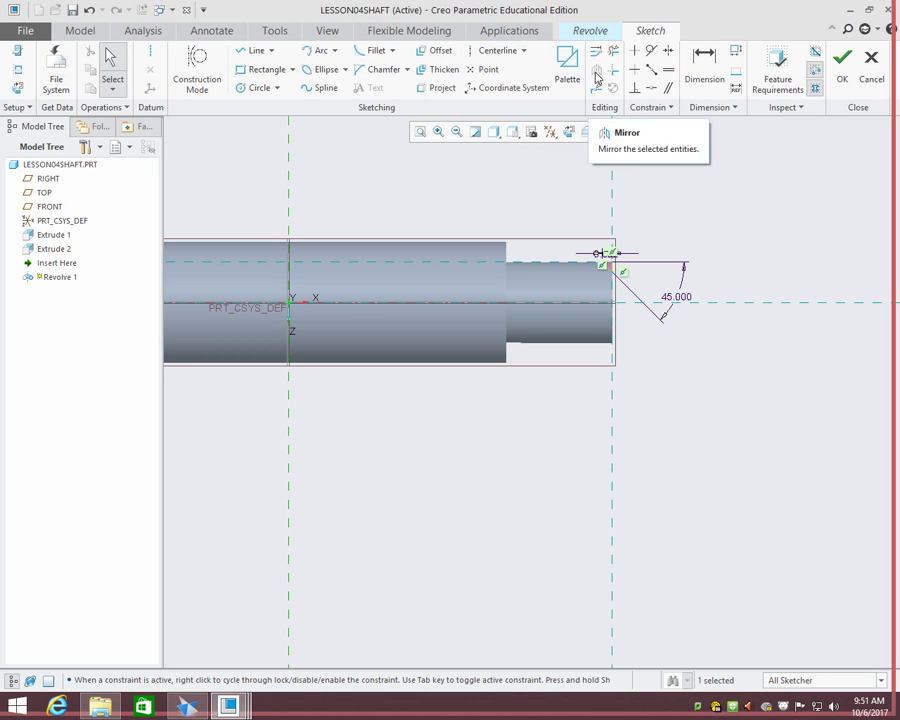
# - Add another vertical datum centerline through the sketch origin to serve as the mirror axis
pyautogui.click(151, 52)
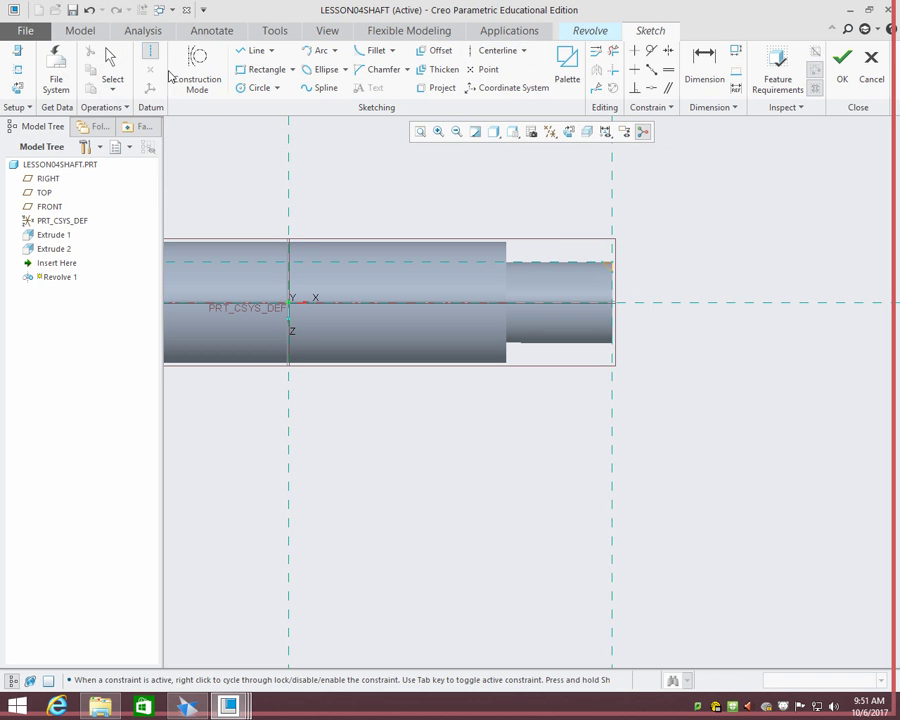
pyautogui.click(288, 158)
pyautogui.click(300, 170)
pyautogui.click(597, 75)
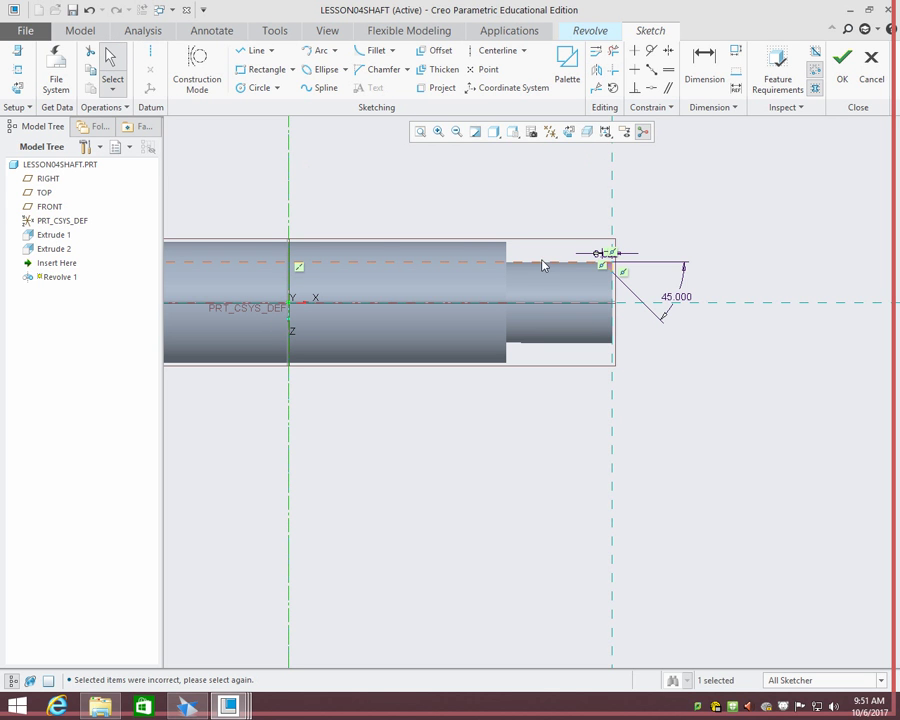
# - Mirror the triangle about the vertical centerline onto the opposite end of the shaft and try to finish the sketch
pyautogui.scroll(-4, 372, 198)
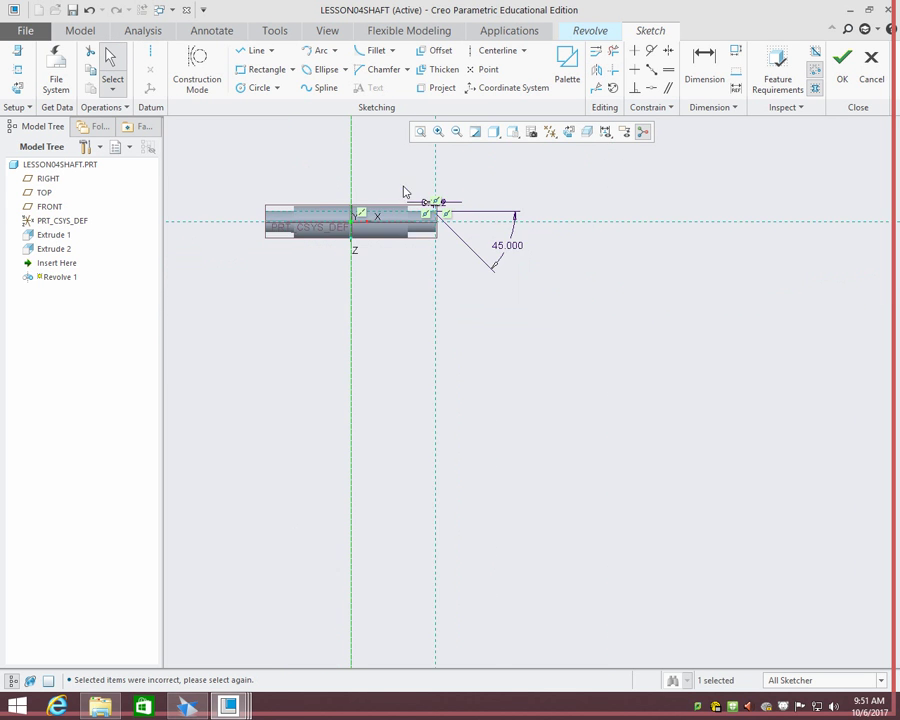
pyautogui.scroll(3, 404, 192)
pyautogui.moveTo(451, 216); pyautogui.dragTo(496, 275)
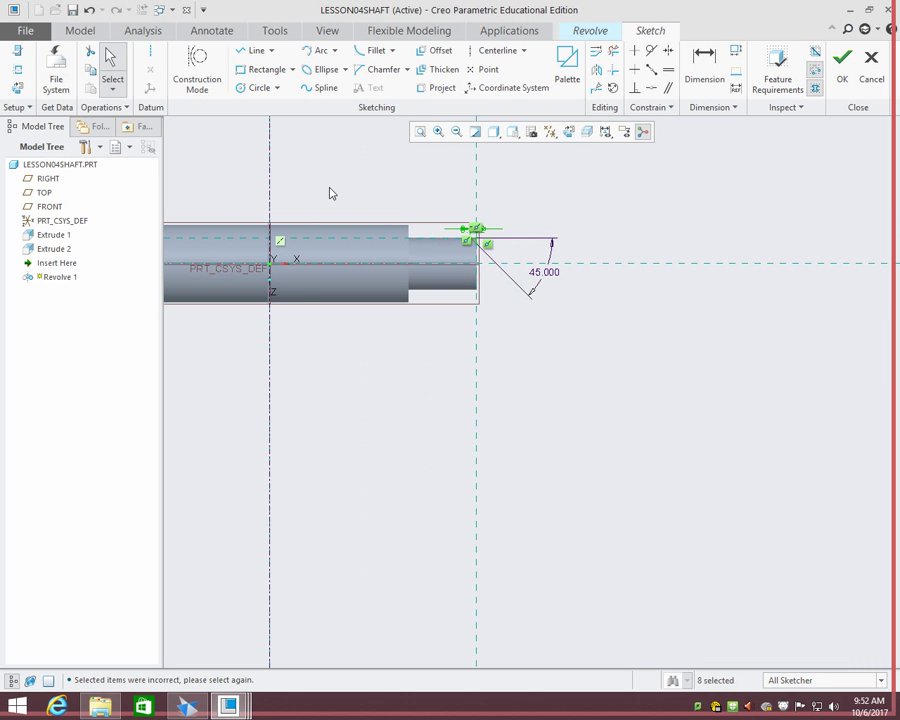
pyautogui.moveTo(331, 190)
pyautogui.keyDown('shift'); pyautogui.mouseDown(button='middle')
pyautogui.moveTo(466, 216)
pyautogui.moveTo(429, 225)
pyautogui.mouseUp(button='middle'); pyautogui.keyUp('shift')
pyautogui.click(423, 224)
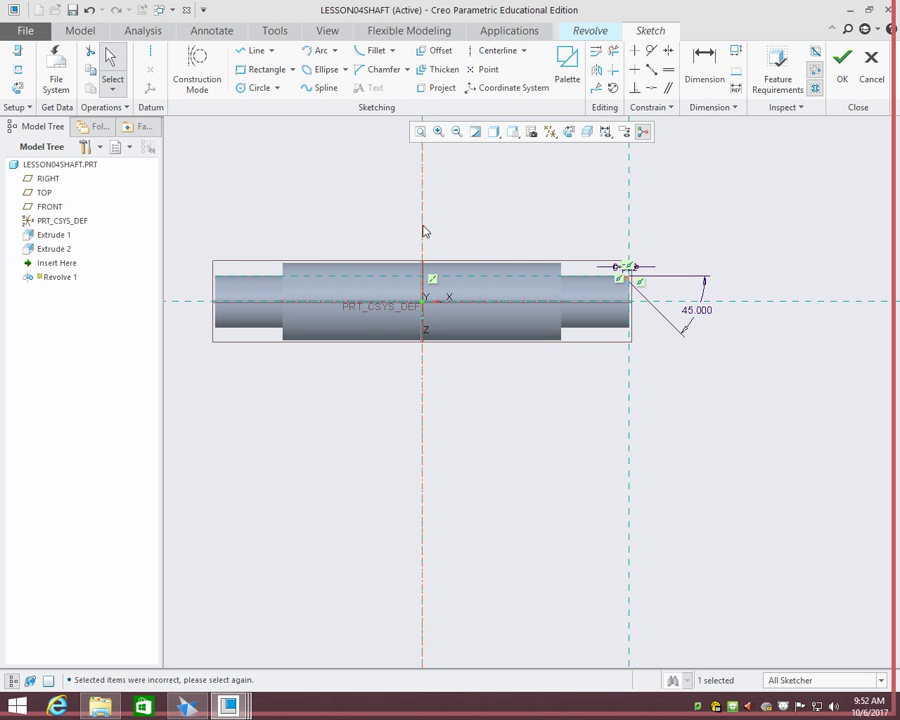
pyautogui.click(356, 216)
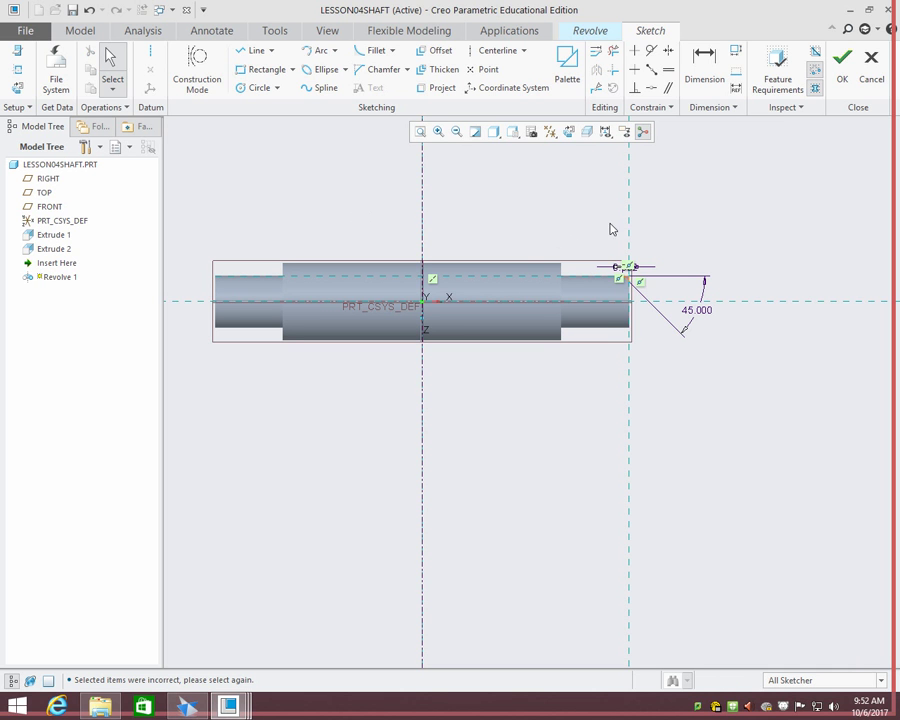
pyautogui.moveTo(610, 236); pyautogui.dragTo(642, 278)
pyautogui.click(622, 265)
pyautogui.moveTo(606, 240); pyautogui.dragTo(640, 282)
pyautogui.click(597, 72)
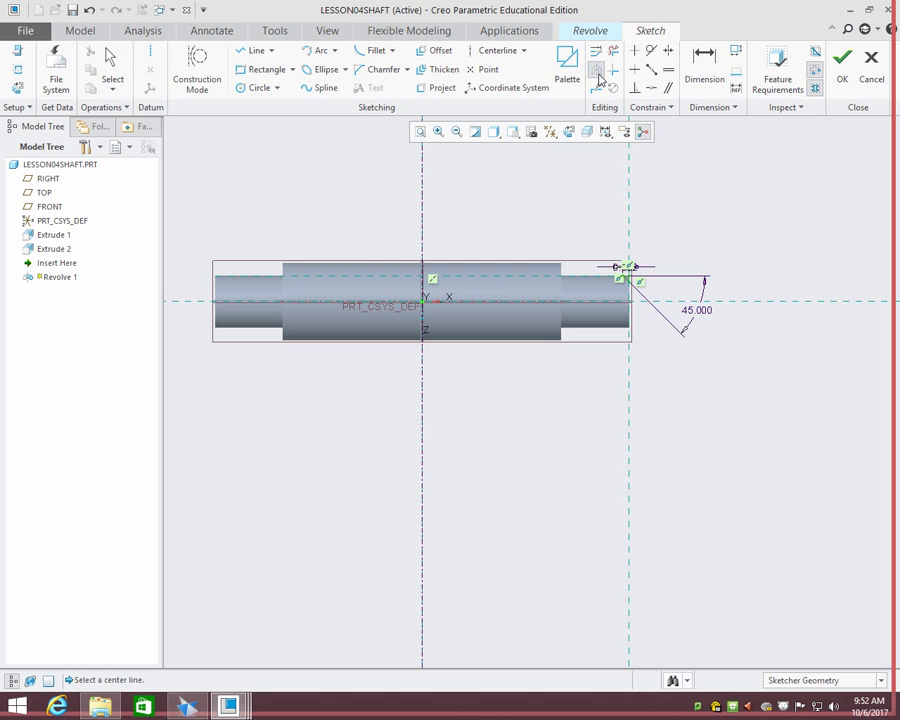
pyautogui.click(422, 209)
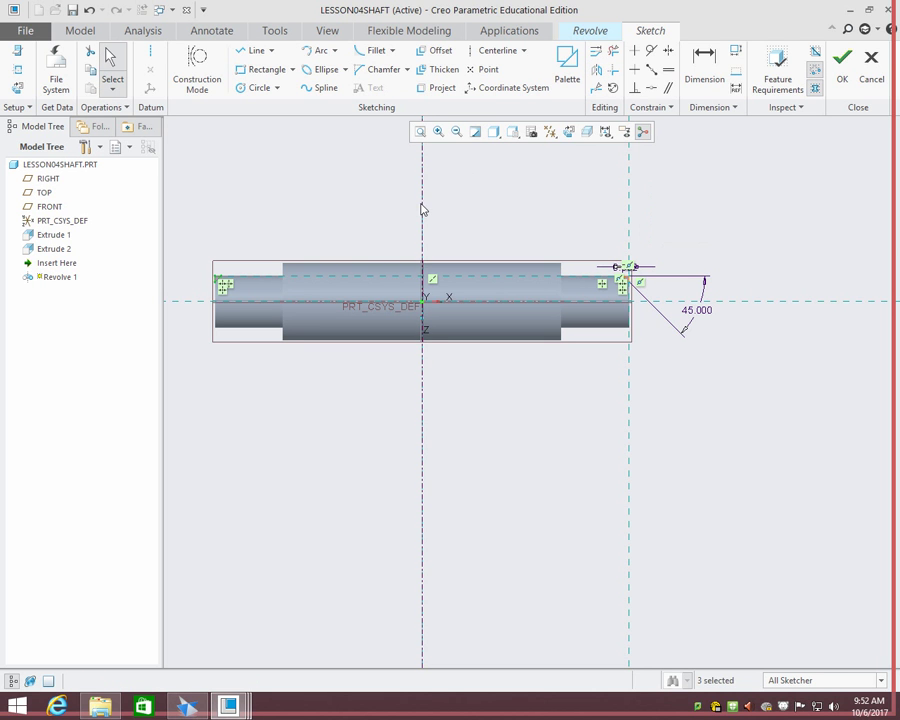
pyautogui.click(843, 70)
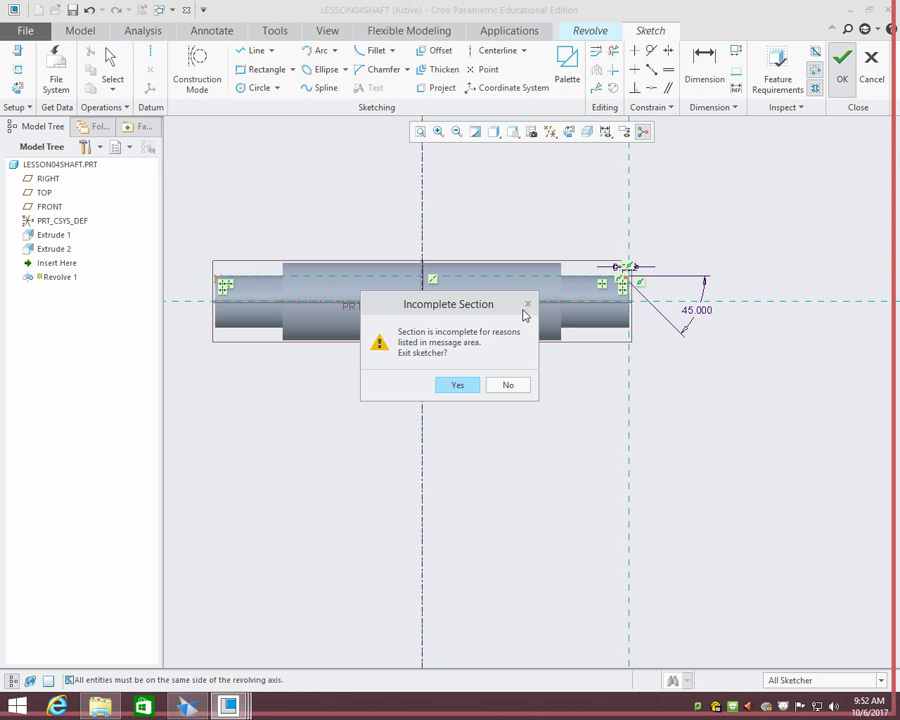
pyautogui.click(508, 386)
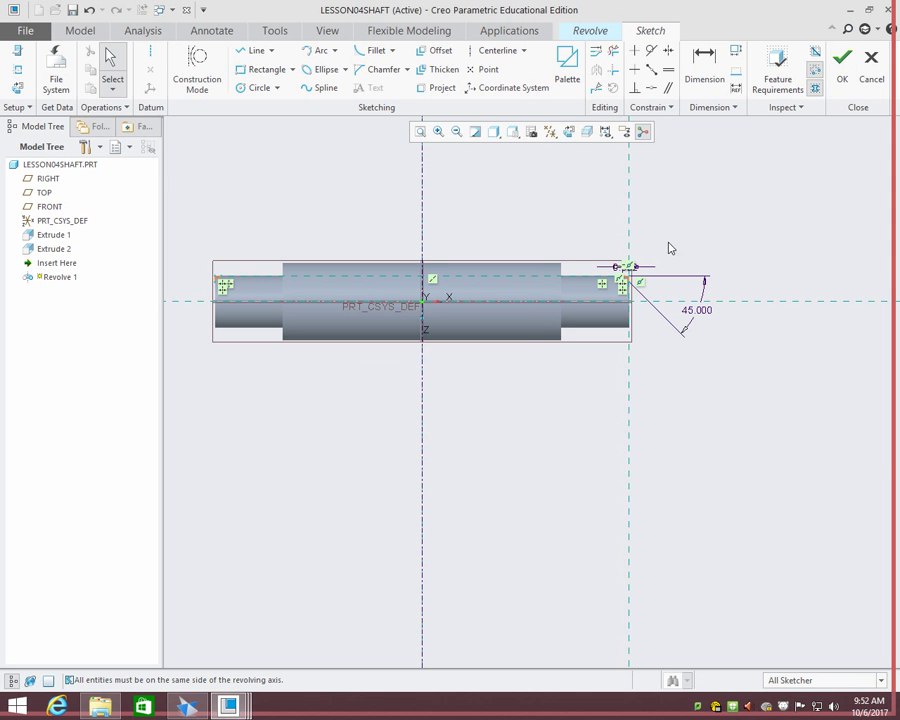
# - Project the upper, lower and end edges of the narrower cylinders into the sketch and try to finish it
pyautogui.scroll(-8, 630, 266)
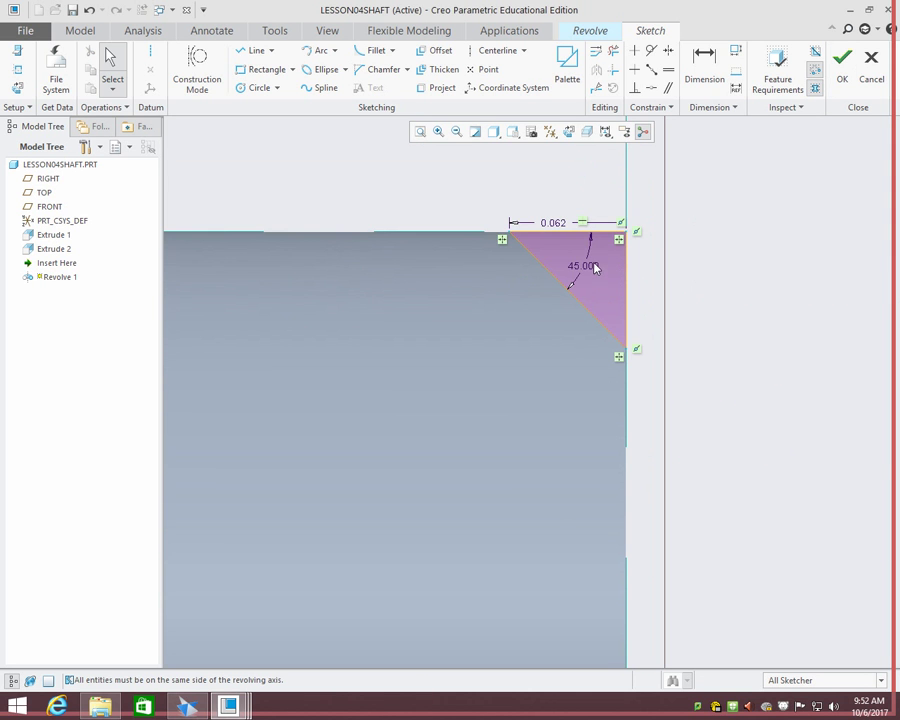
pyautogui.click(428, 90)
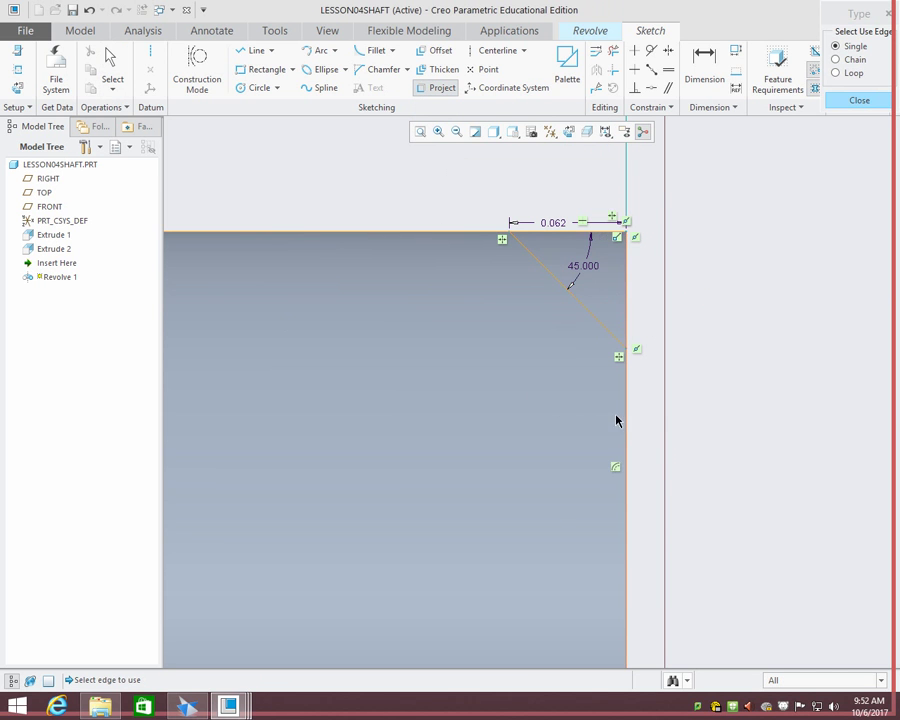
pyautogui.scroll(-3, 520, 392)
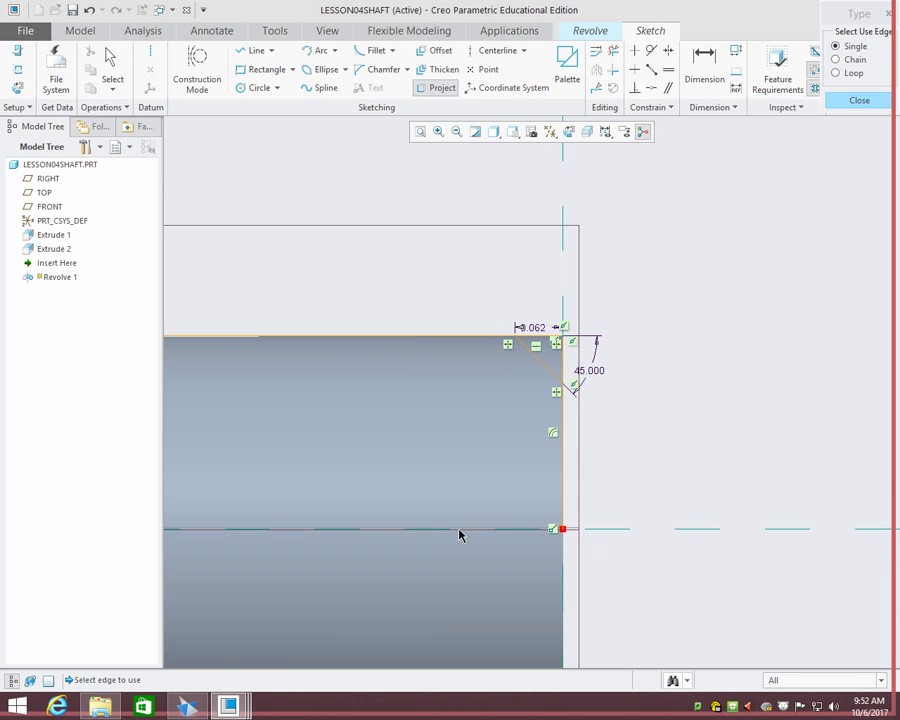
pyautogui.scroll(-3, 390, 430)
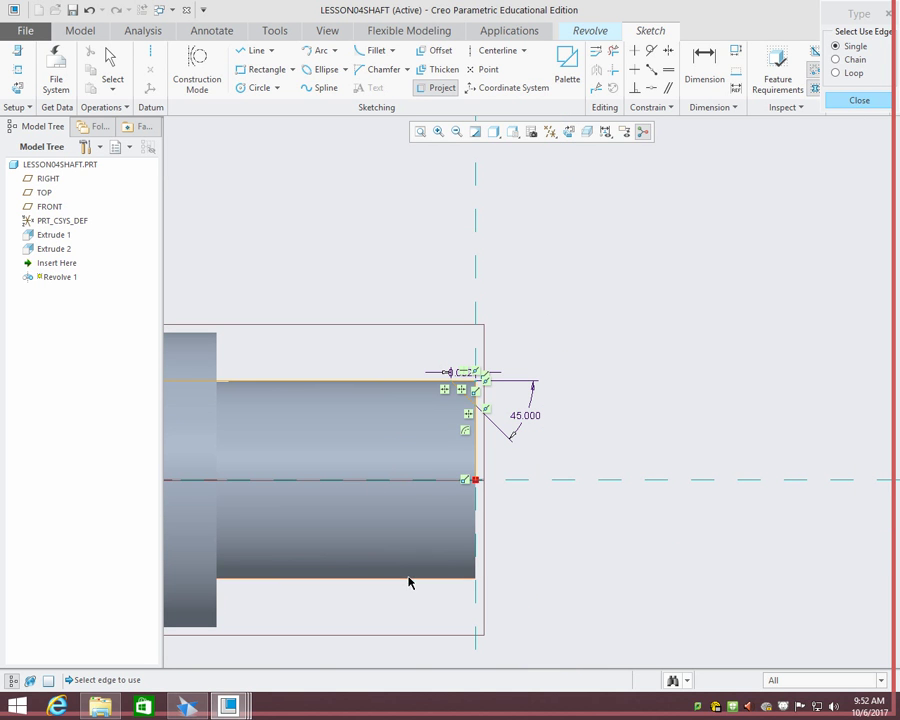
pyautogui.click(476, 527)
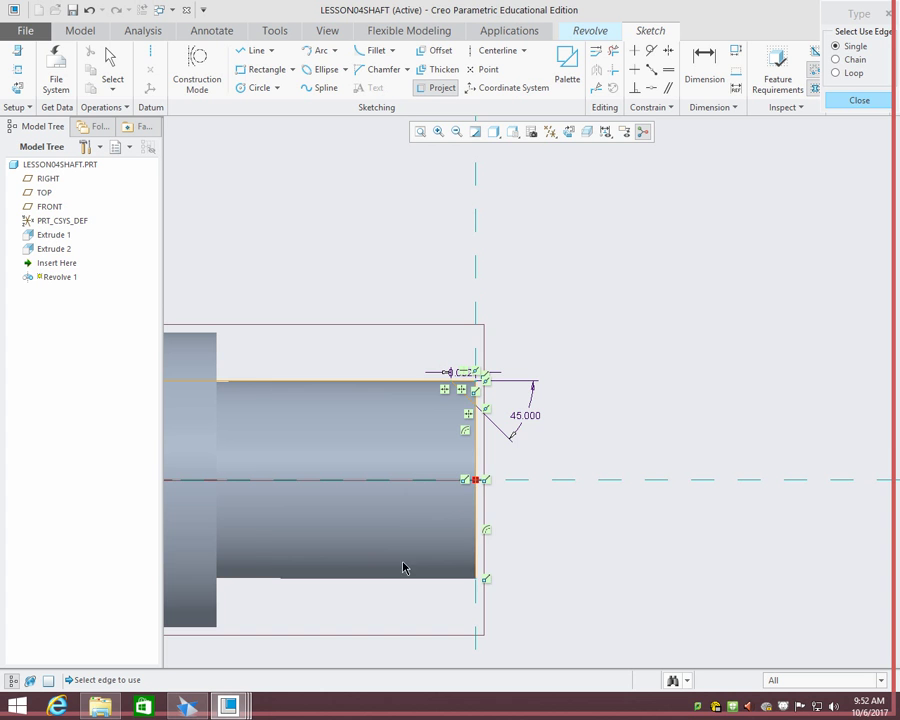
pyautogui.scroll(-2, 333, 400)
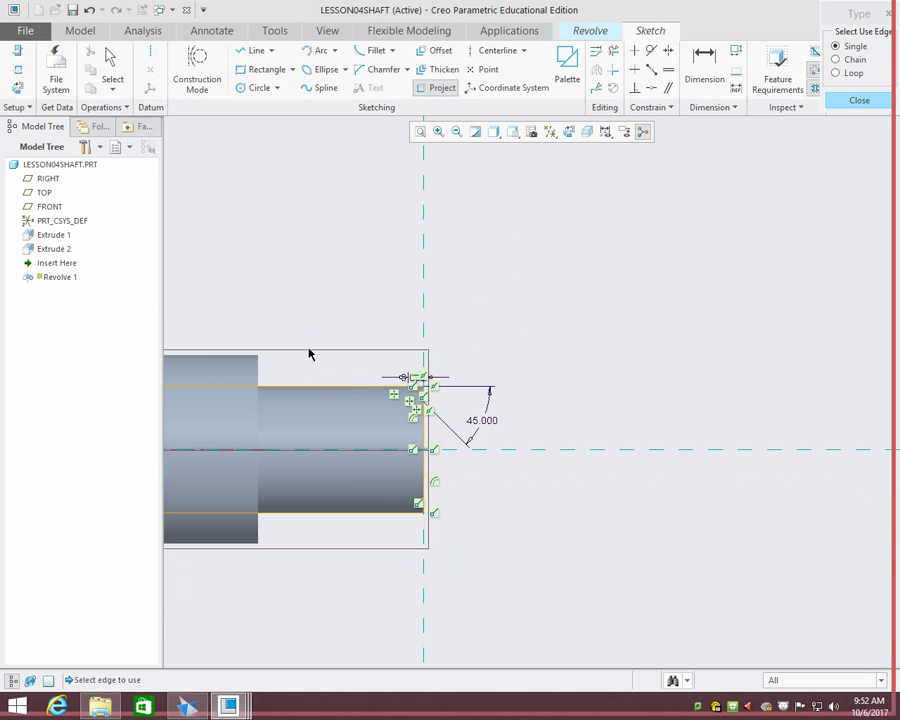
pyautogui.keyDown('shift'); pyautogui.moveTo(286, 323); pyautogui.dragTo(650, 304, button='middle'); pyautogui.keyUp('shift')
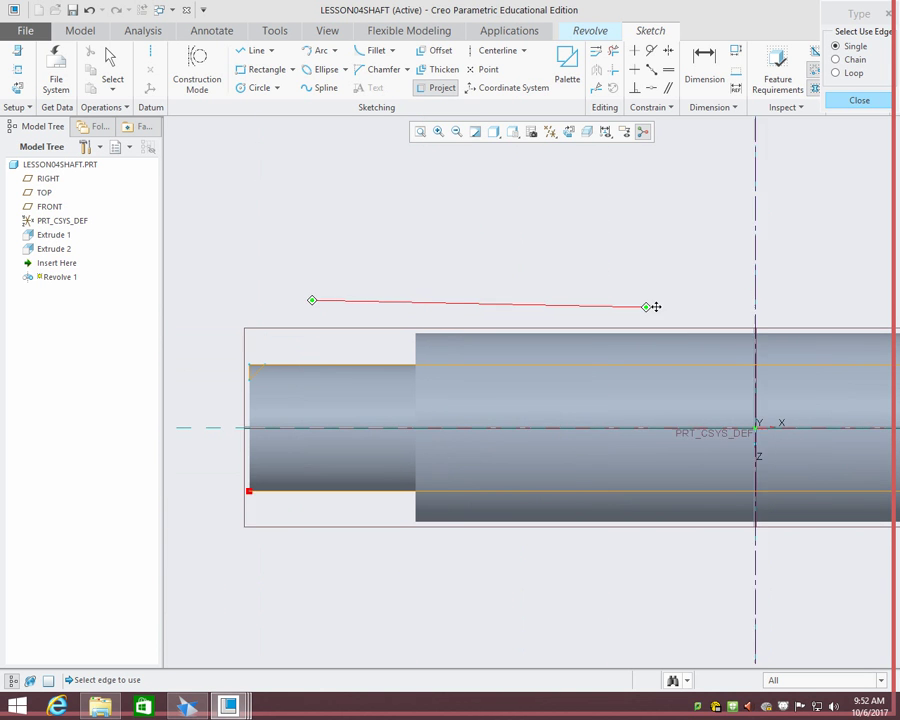
pyautogui.click(258, 410)
pyautogui.scroll(-2, 516, 378)
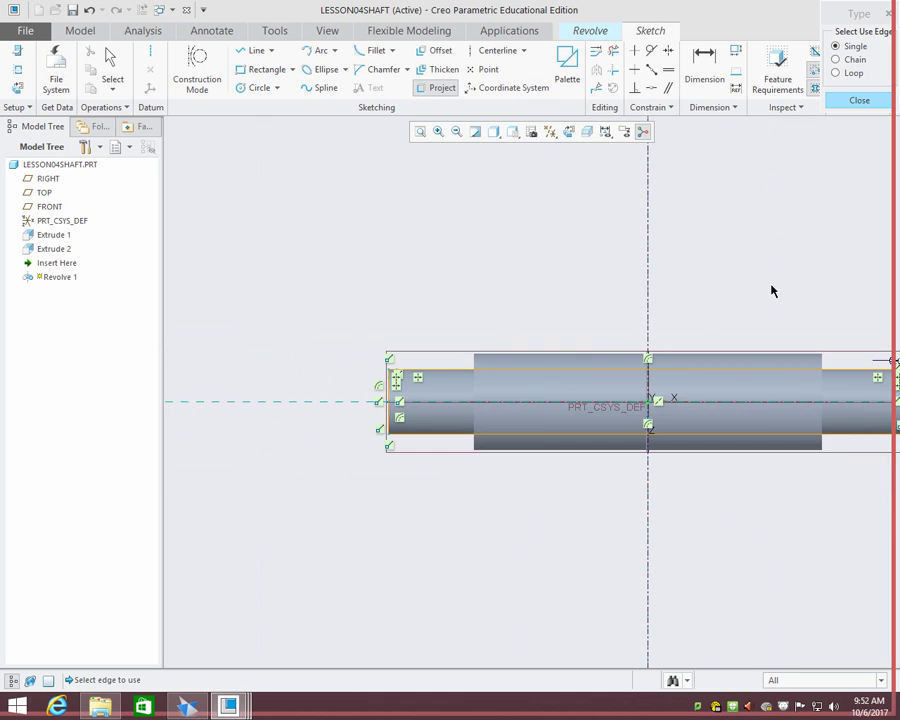
pyautogui.keyDown('shift'); pyautogui.moveTo(728, 292); pyautogui.dragTo(611, 281, button='middle'); pyautogui.keyUp('shift')
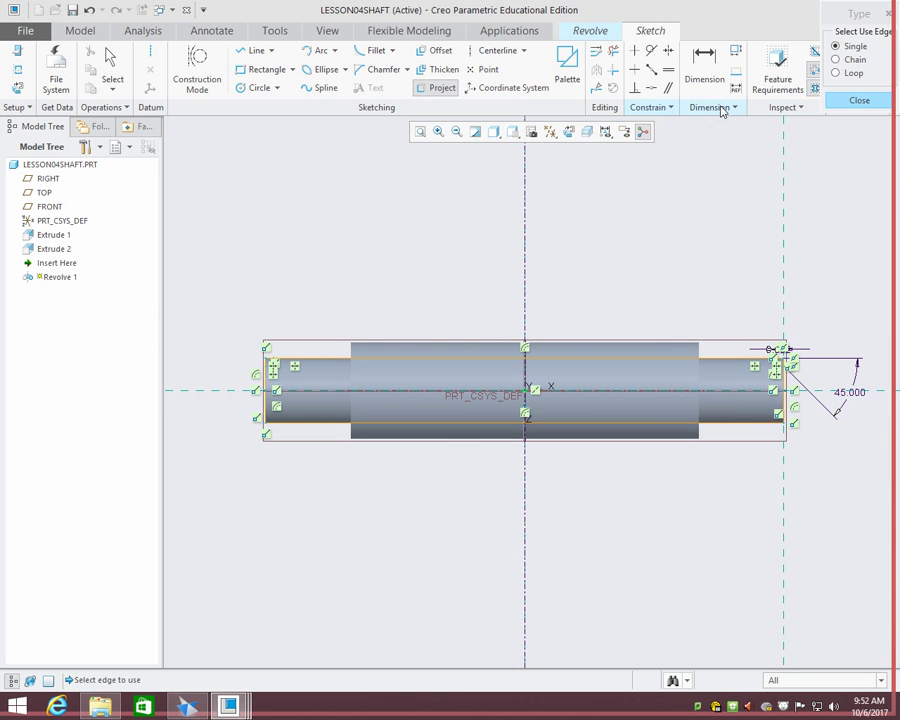
pyautogui.click(859, 100)
pyautogui.click(842, 72)
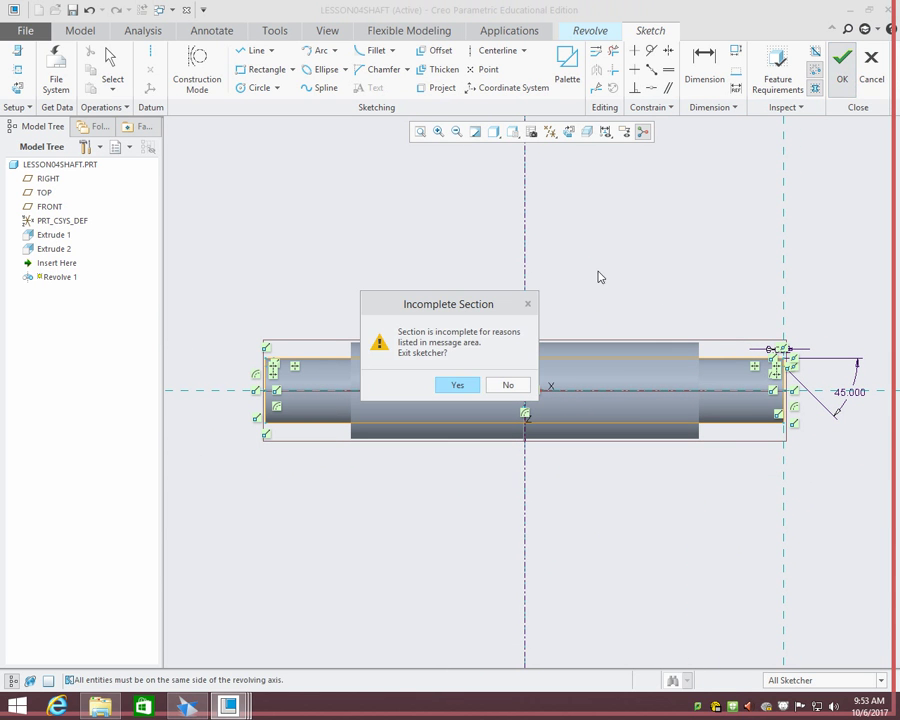
pyautogui.click(503, 386)
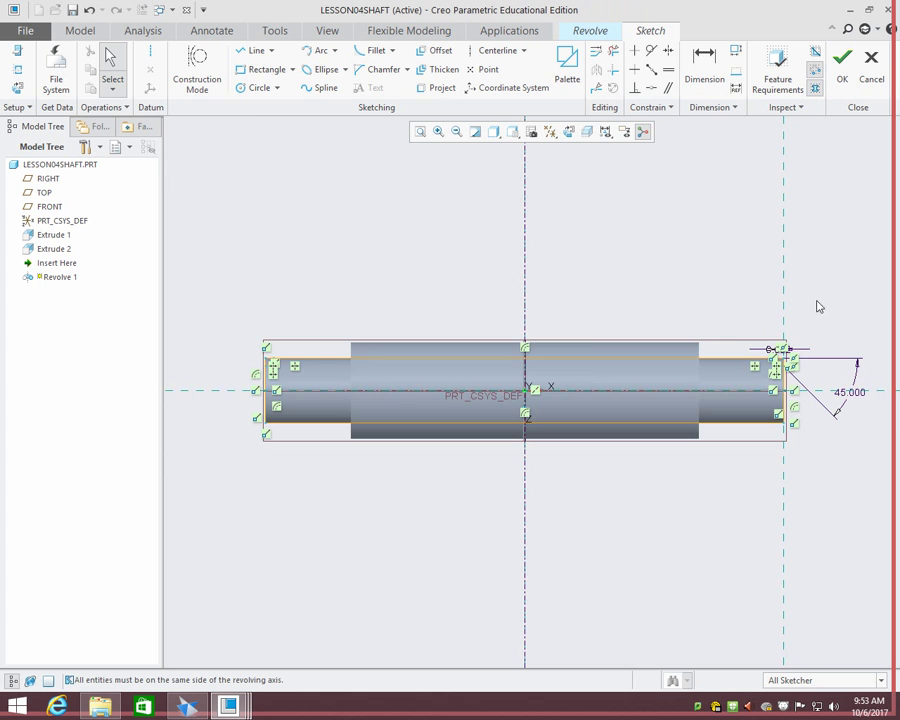
# - Project the narrower cylinder's upper edge and end edge beside the 0.062 triangle once more
pyautogui.scroll(3, 806, 338)
pyautogui.scroll(-3, 745, 445)
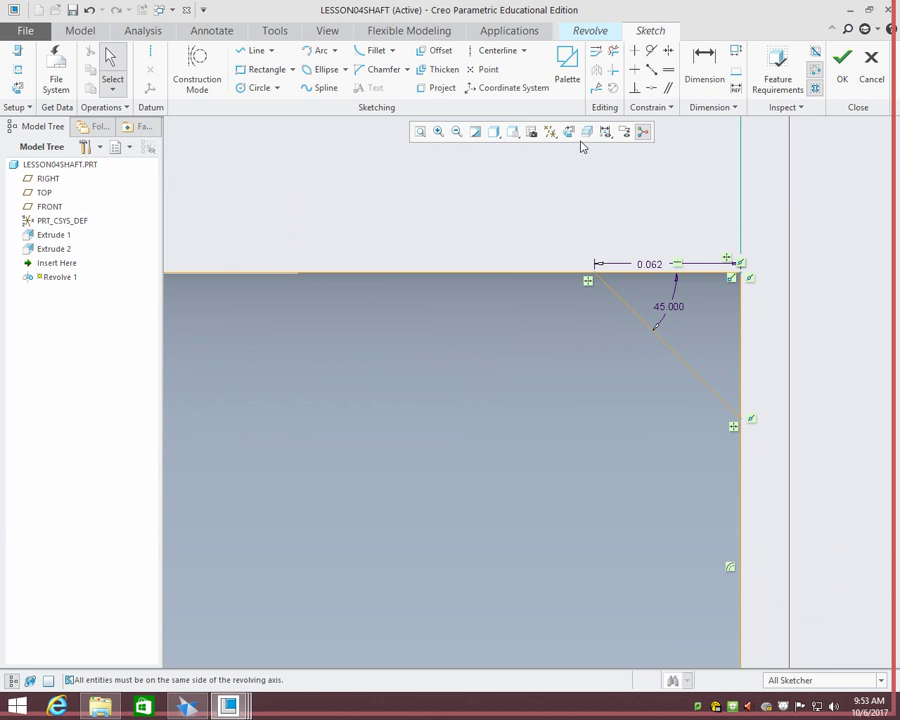
pyautogui.click(438, 87)
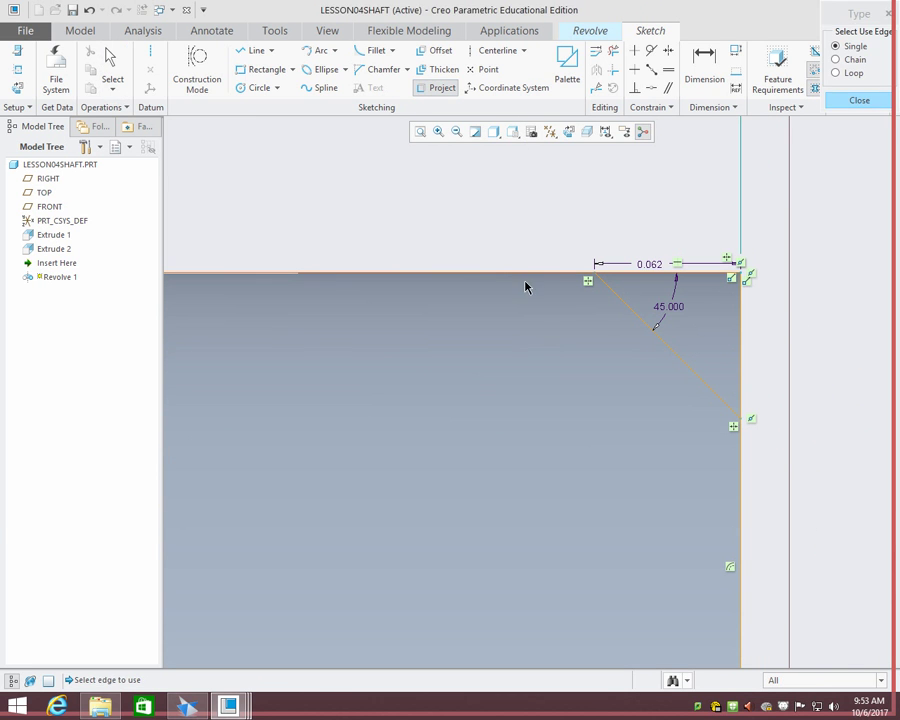
pyautogui.click(741, 453)
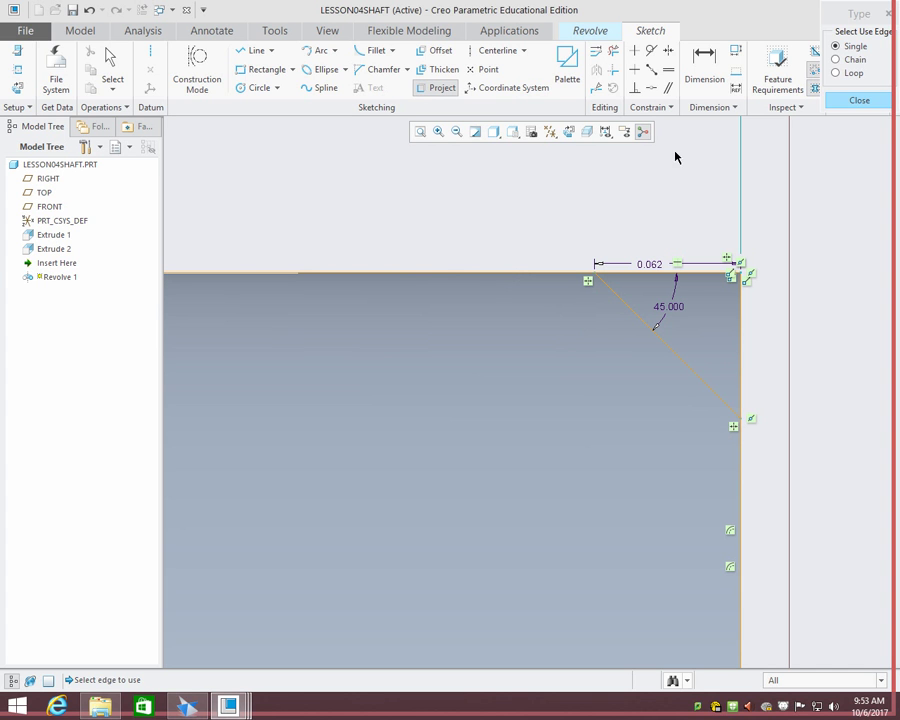
# - Exit the sketcher with the section incomplete and cancel the Revolve feature
pyautogui.click(883, 104)
pyautogui.click(842, 78)
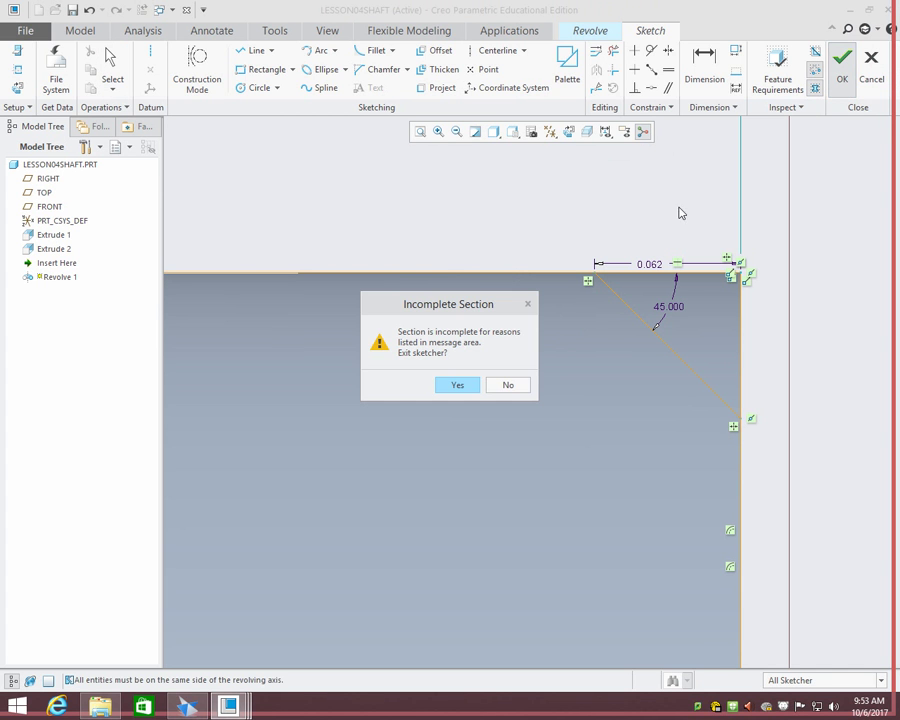
pyautogui.click(457, 384)
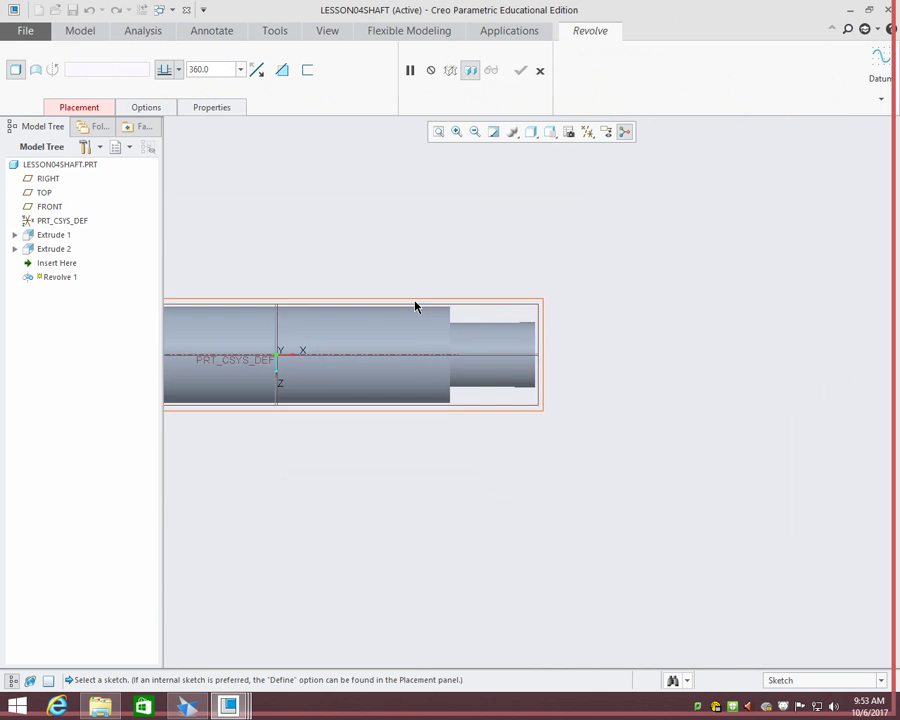
pyautogui.click(540, 70)
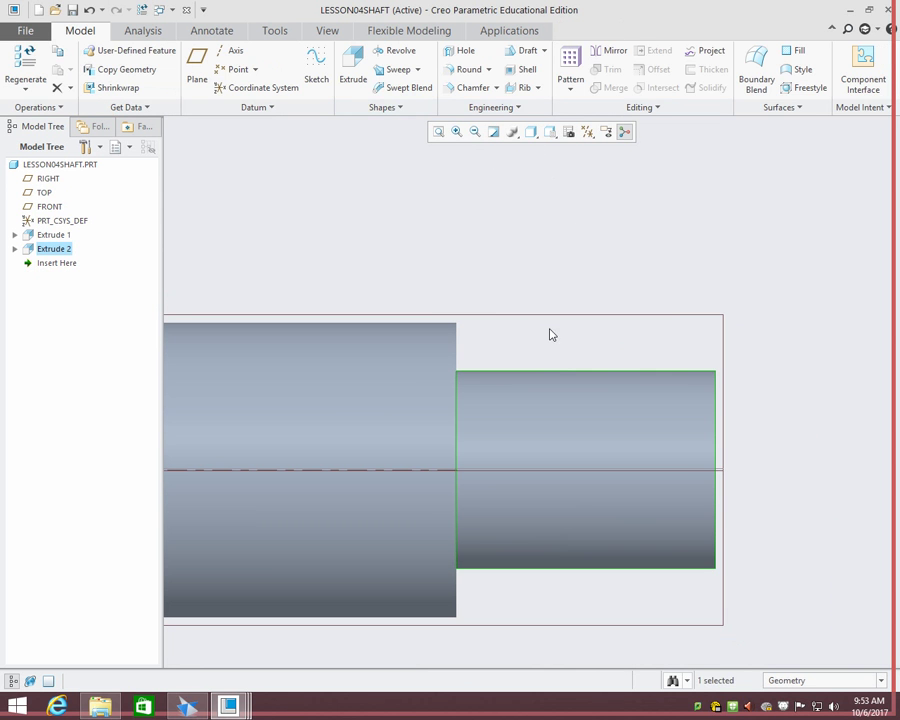
pyautogui.click(566, 215)
pyautogui.scroll(-5, 500, 293)
pyautogui.keyDown('shift'); pyautogui.moveTo(443, 271); pyautogui.dragTo(585, 291, button='middle'); pyautogui.keyUp('shift')
pyautogui.scroll(8, 580, 310)
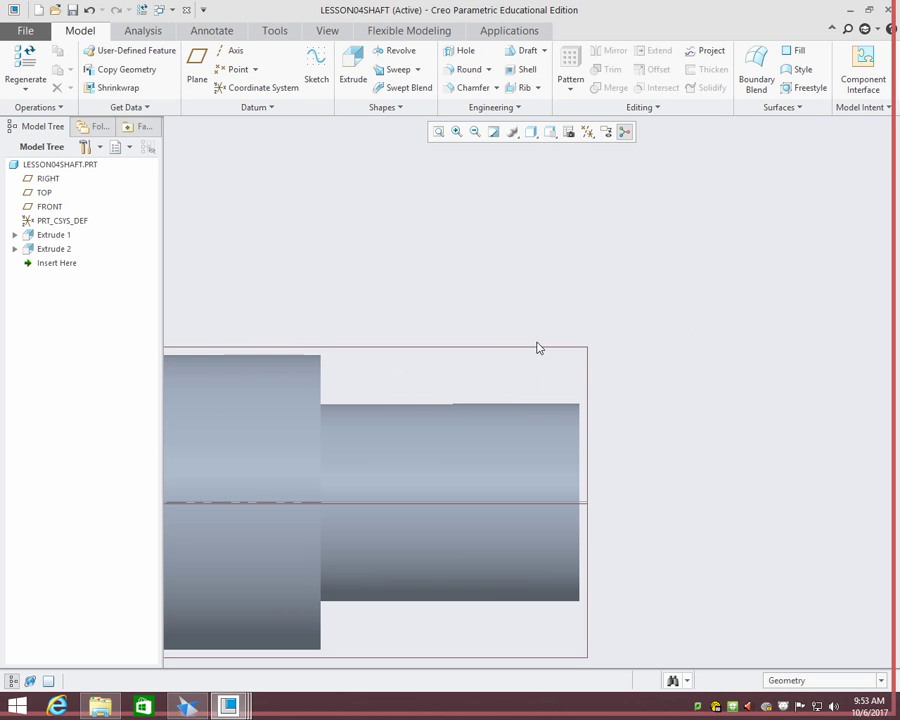
pyautogui.scroll(2, 544, 287)
pyautogui.scroll(3, 565, 301)
pyautogui.scroll(-2, 565, 301)
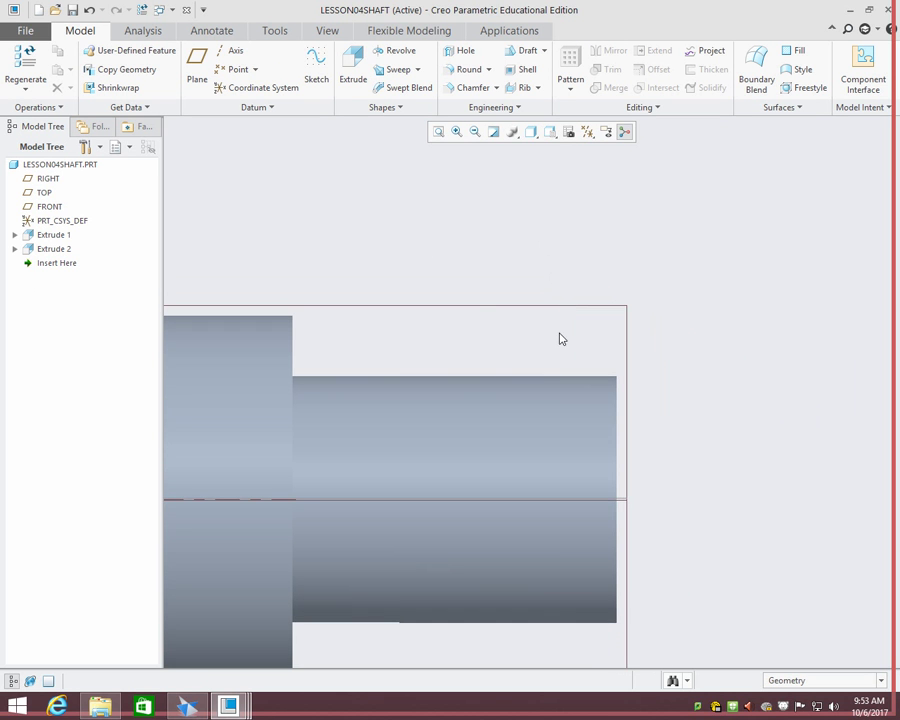
pyautogui.keyDown('shift'); pyautogui.moveTo(476, 346); pyautogui.dragTo(524, 276, button='middle'); pyautogui.keyUp('shift')
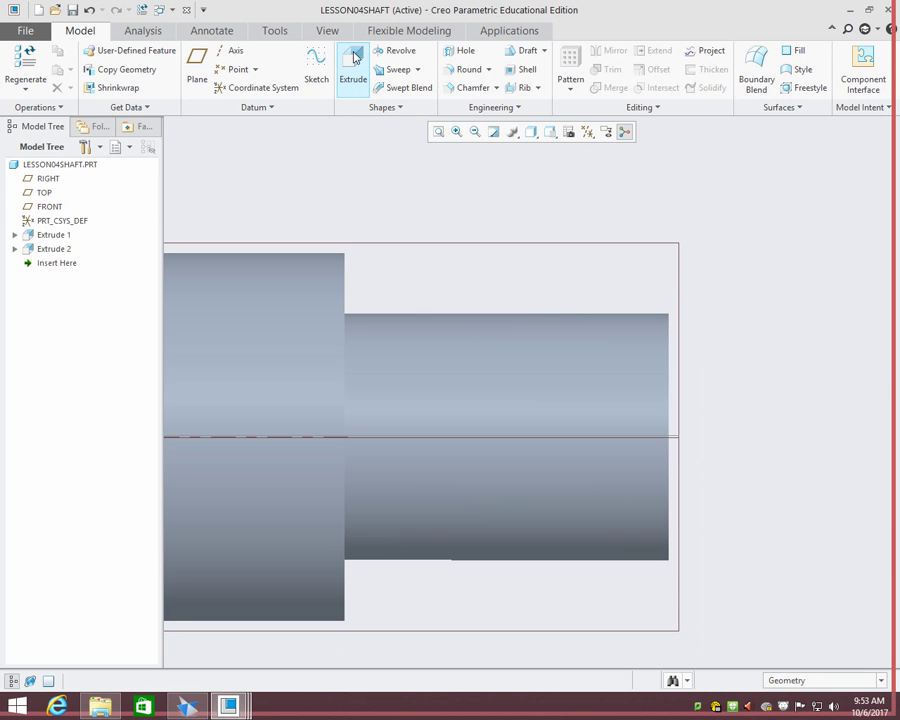
# - Start a new Revolve feature and open its internal sketch on the TOP datum plane
pyautogui.click(400, 50)
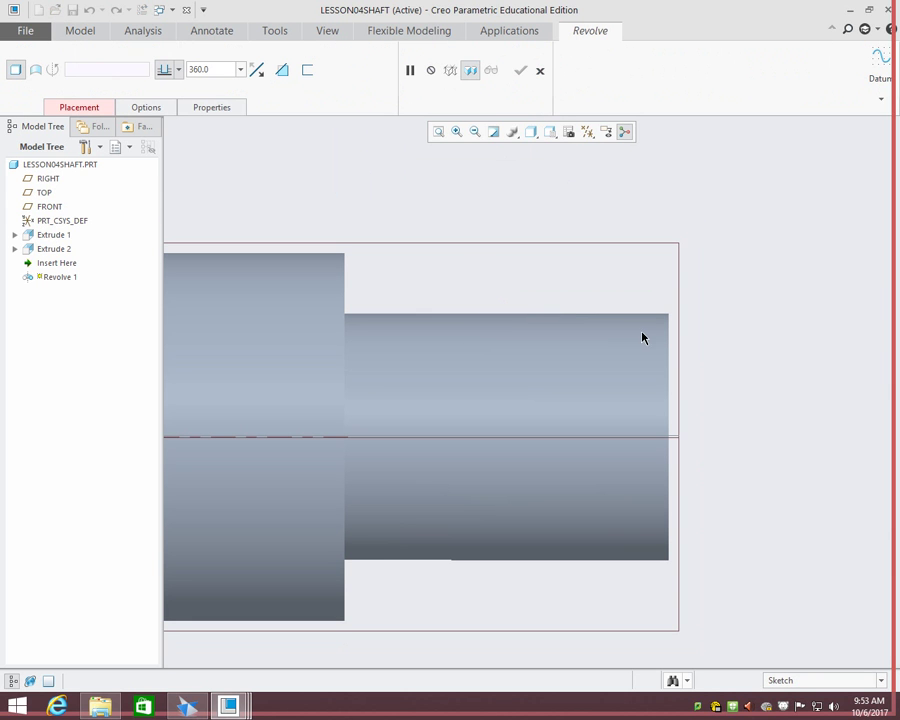
pyautogui.moveTo(580, 244); pyautogui.dragTo(648, 282, button='middle')
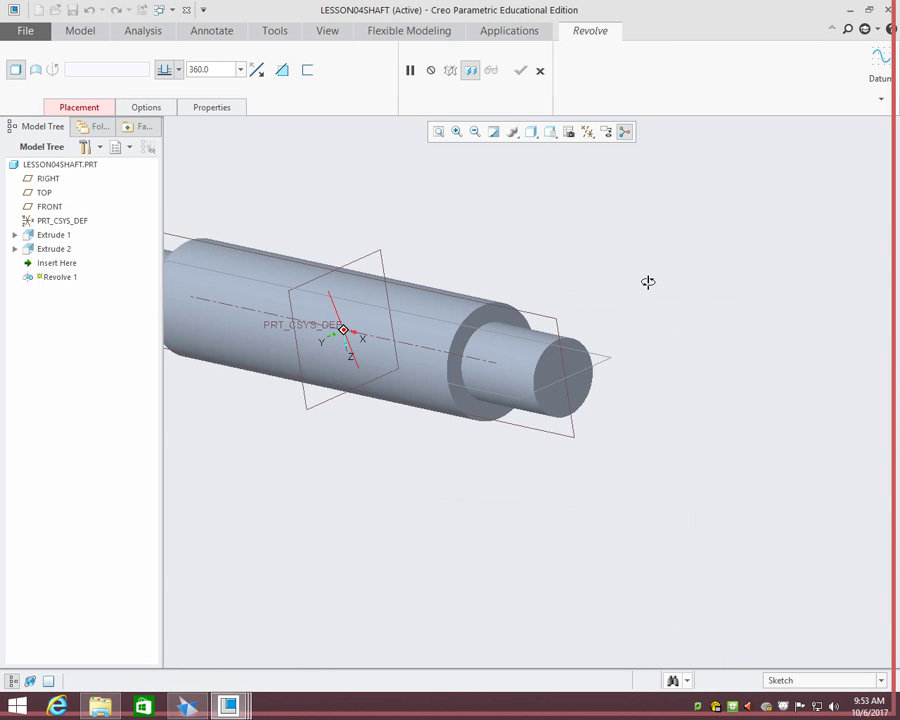
pyautogui.click(585, 316)
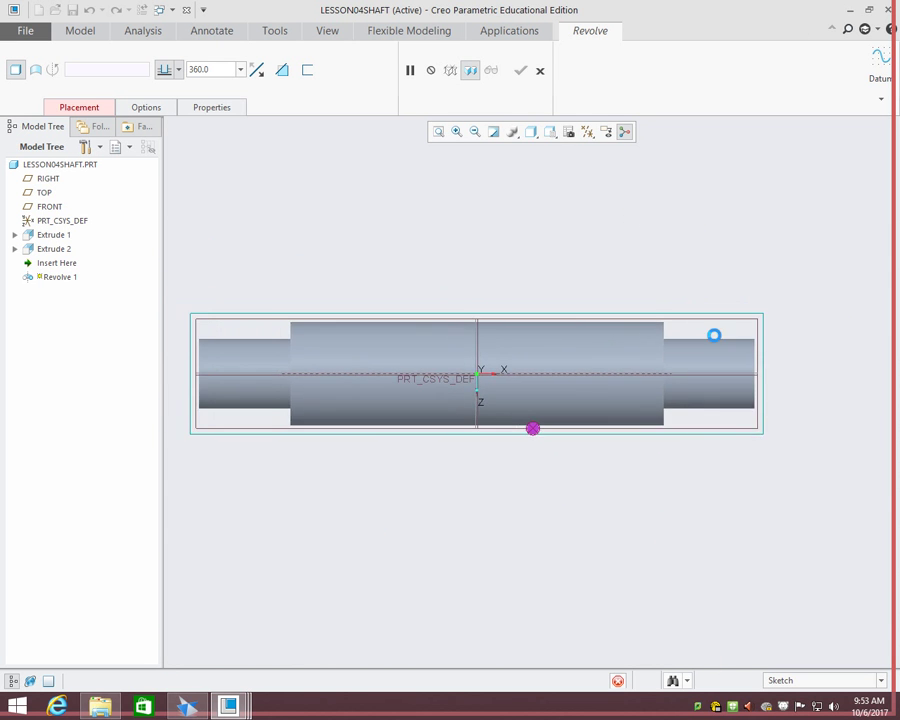
pyautogui.scroll(5, 780, 367)
pyautogui.scroll(3, 800, 362)
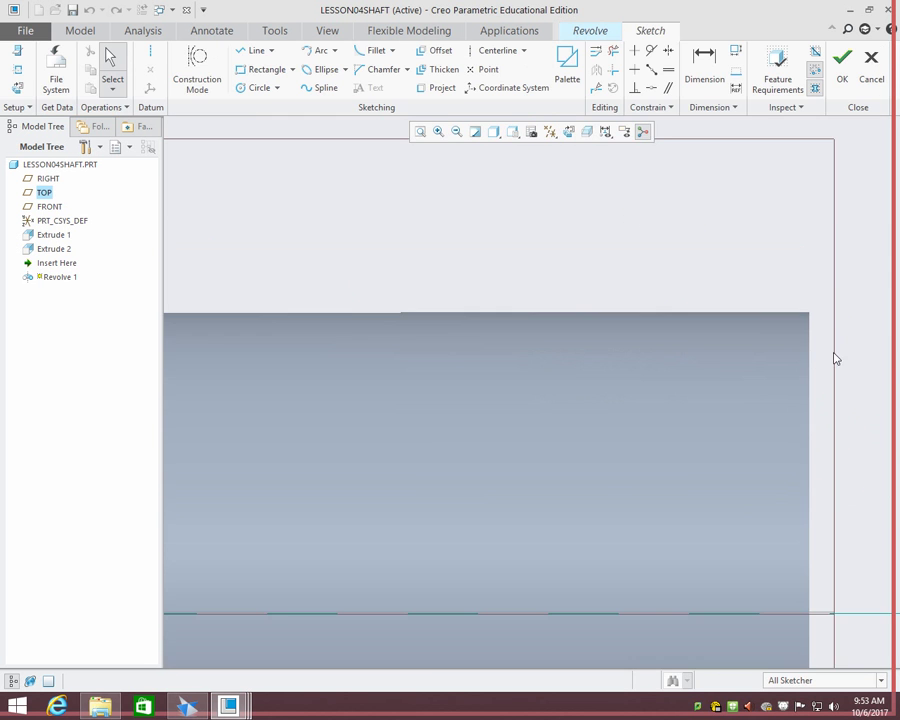
pyautogui.scroll(3, 834, 385)
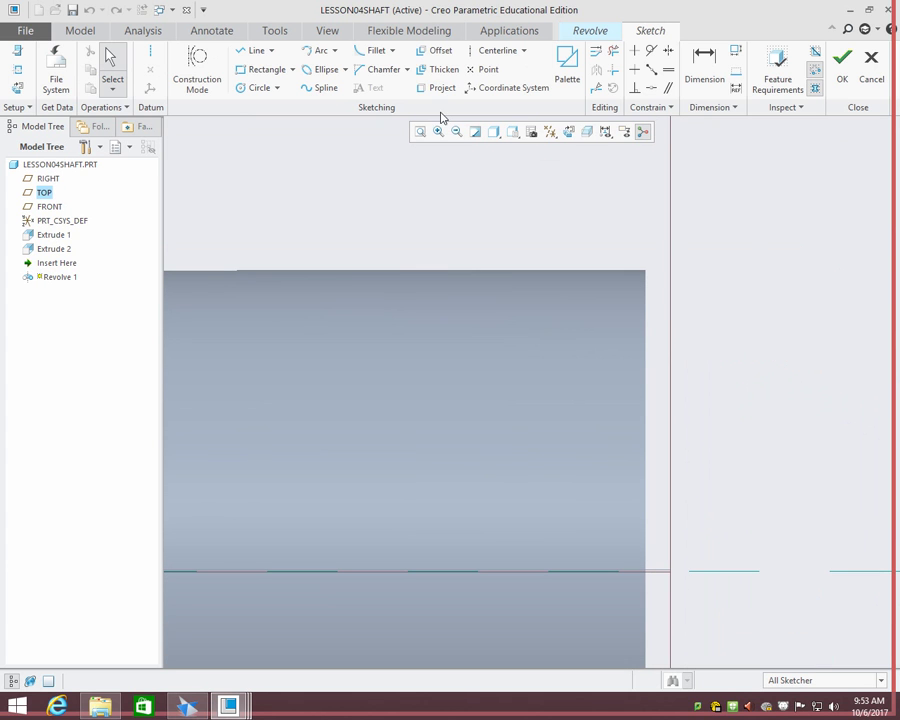
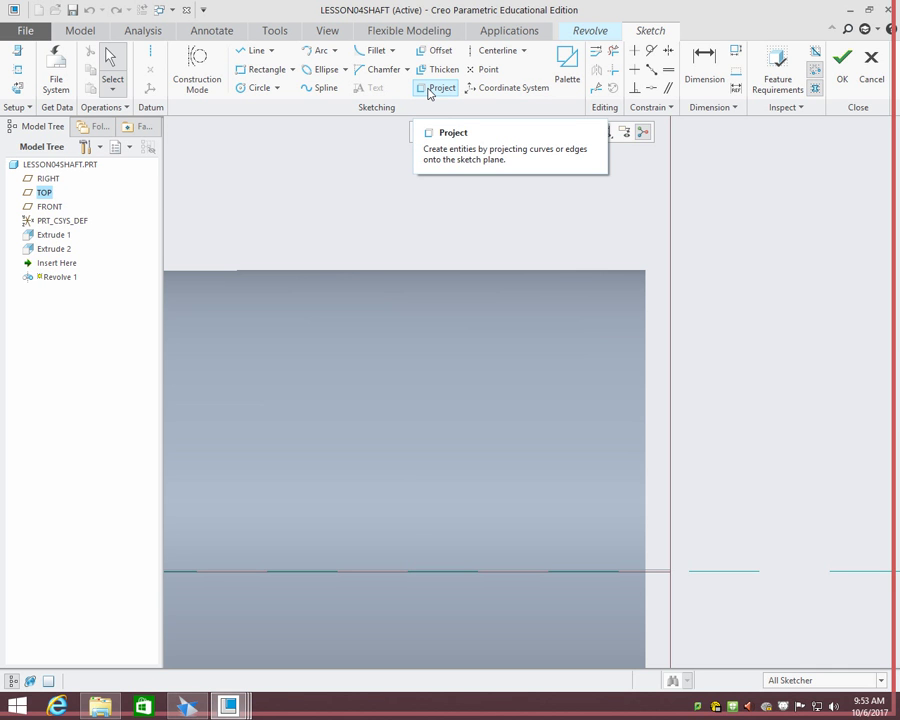
pyautogui.click(430, 89)
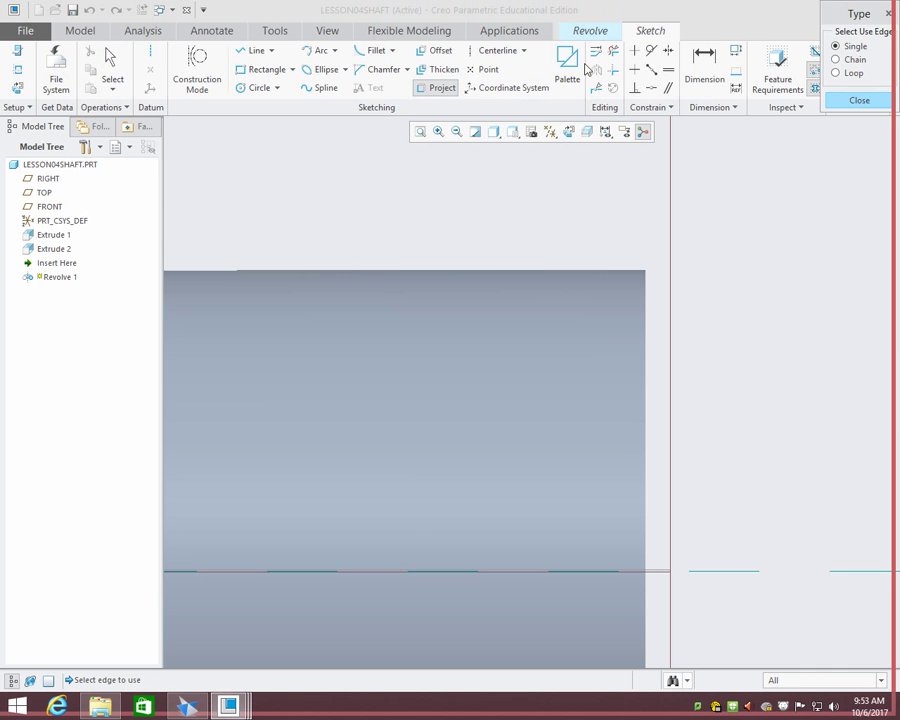
pyautogui.click(198, 86)
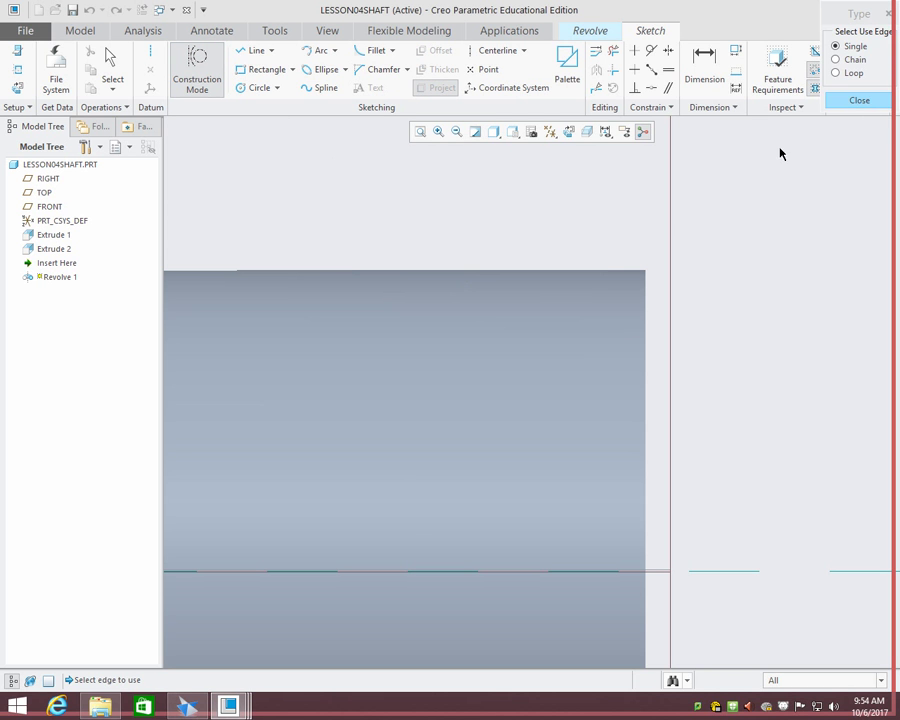
pyautogui.click(866, 100)
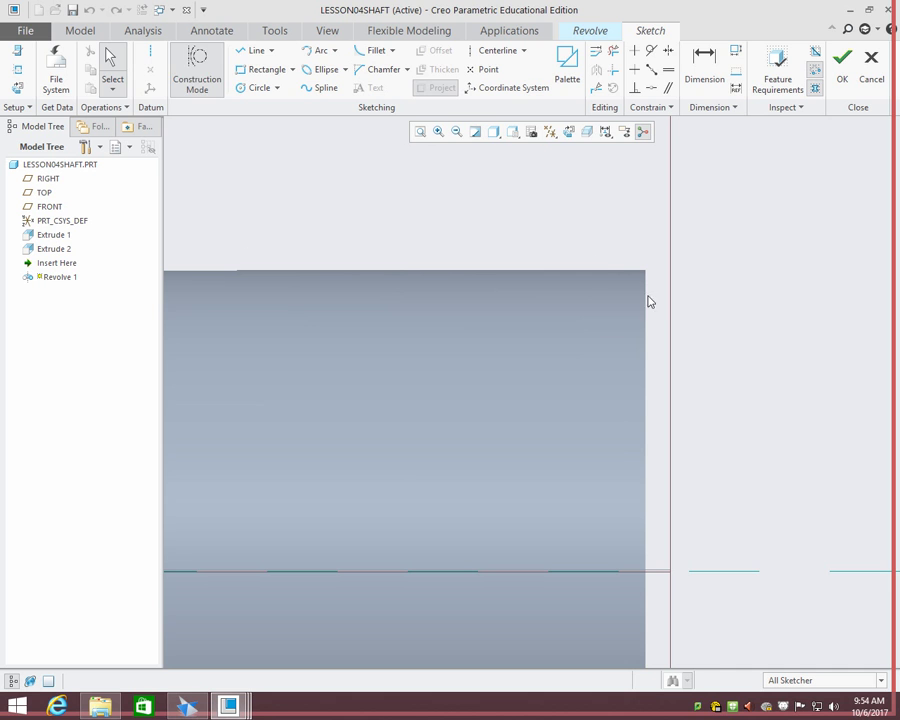
pyautogui.click(196, 78)
pyautogui.click(196, 86)
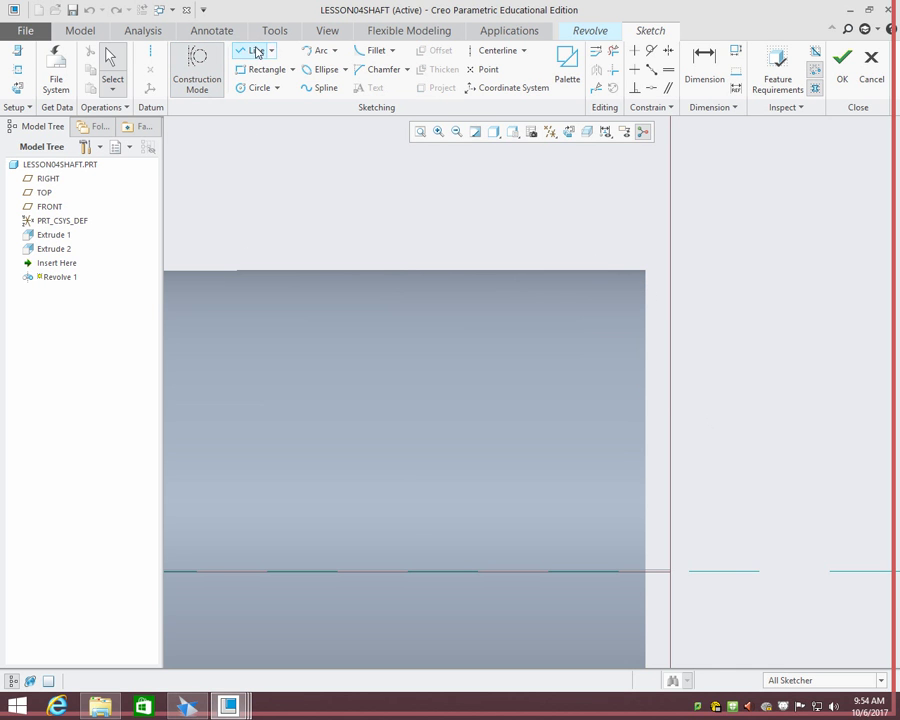
pyautogui.click(256, 51)
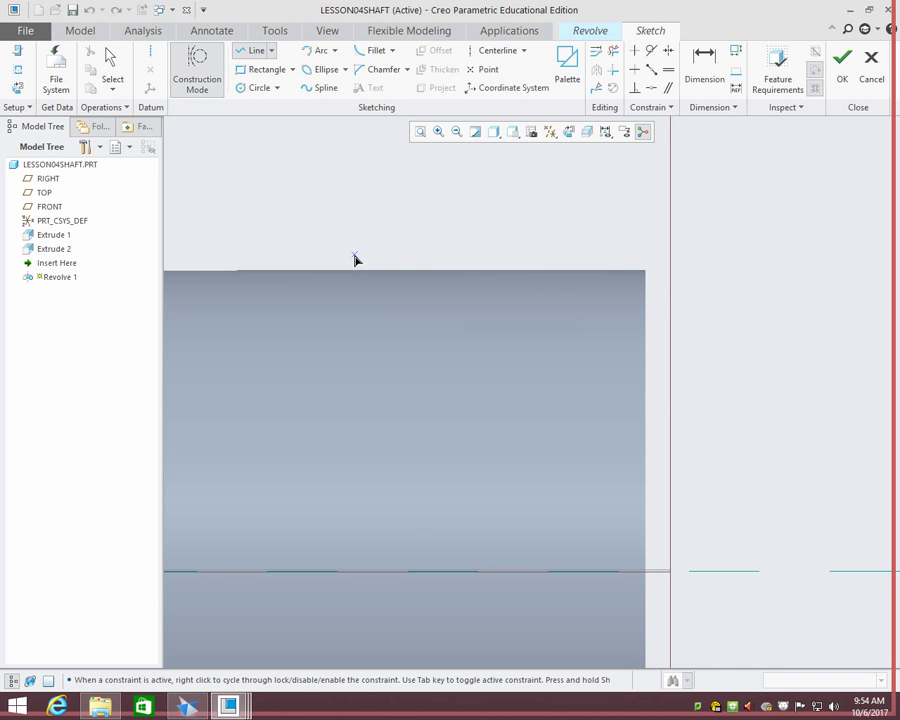
pyautogui.click(645, 271)
pyautogui.click(207, 86)
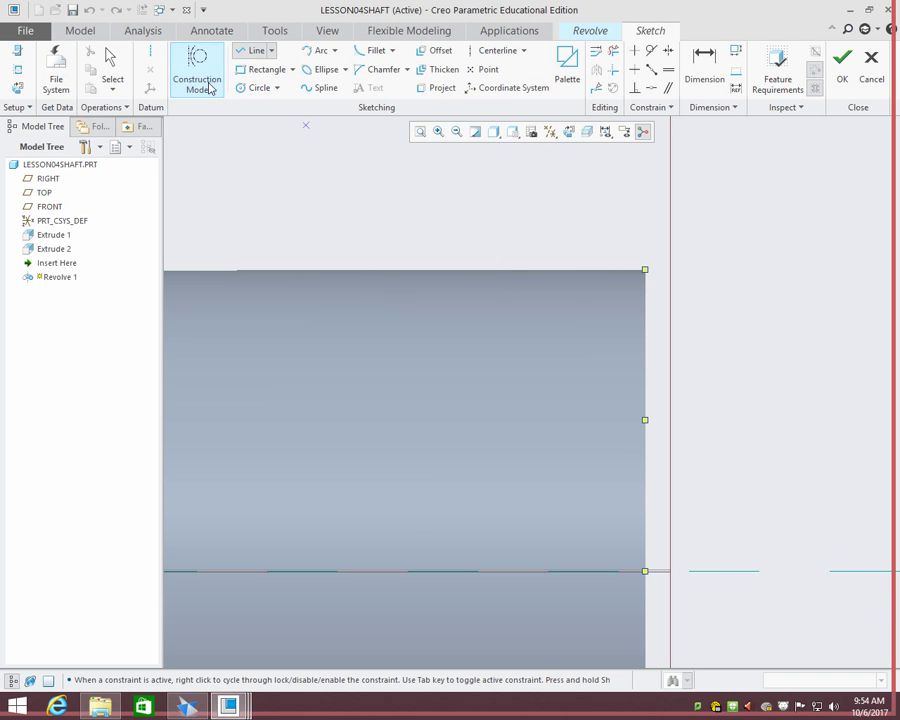
# - Project the narrower cylinders' upper and lower edges and both end edges into the sketch
pyautogui.click(442, 88)
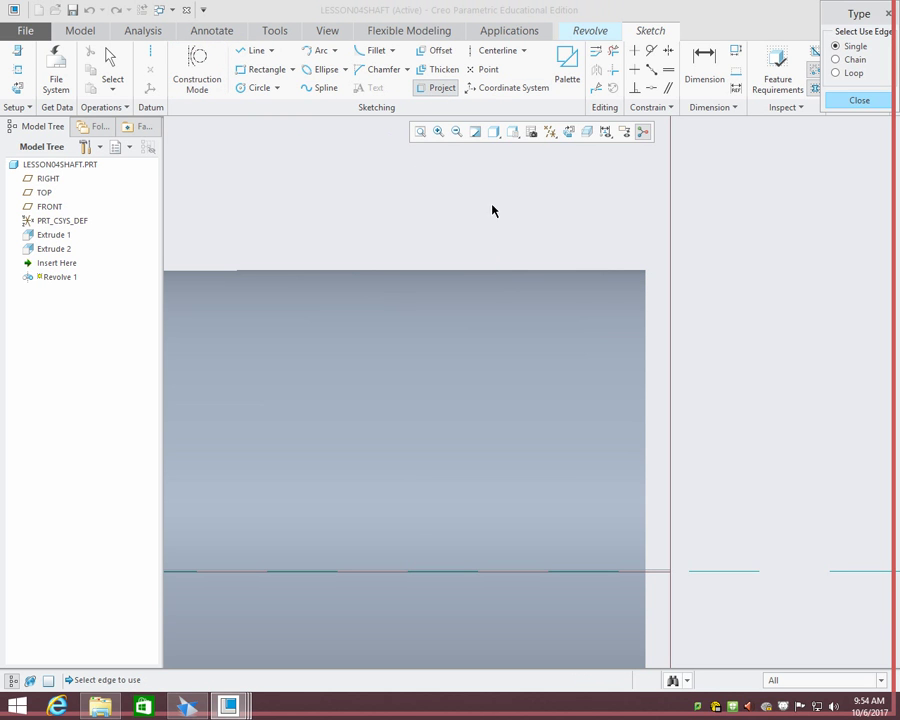
pyautogui.click(490, 269)
pyautogui.scroll(-5, 472, 304)
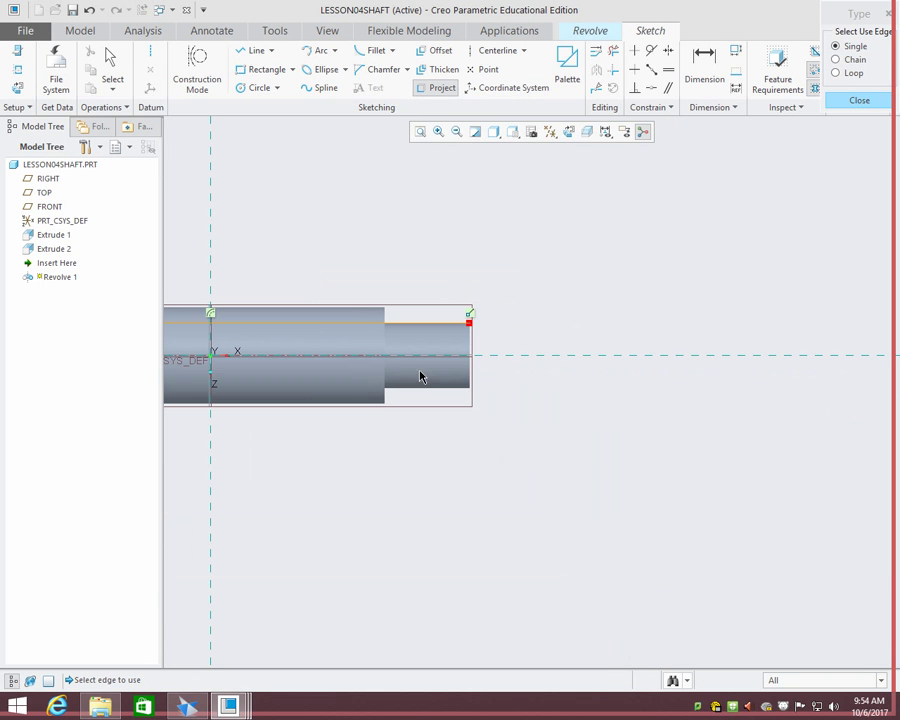
pyautogui.click(427, 389)
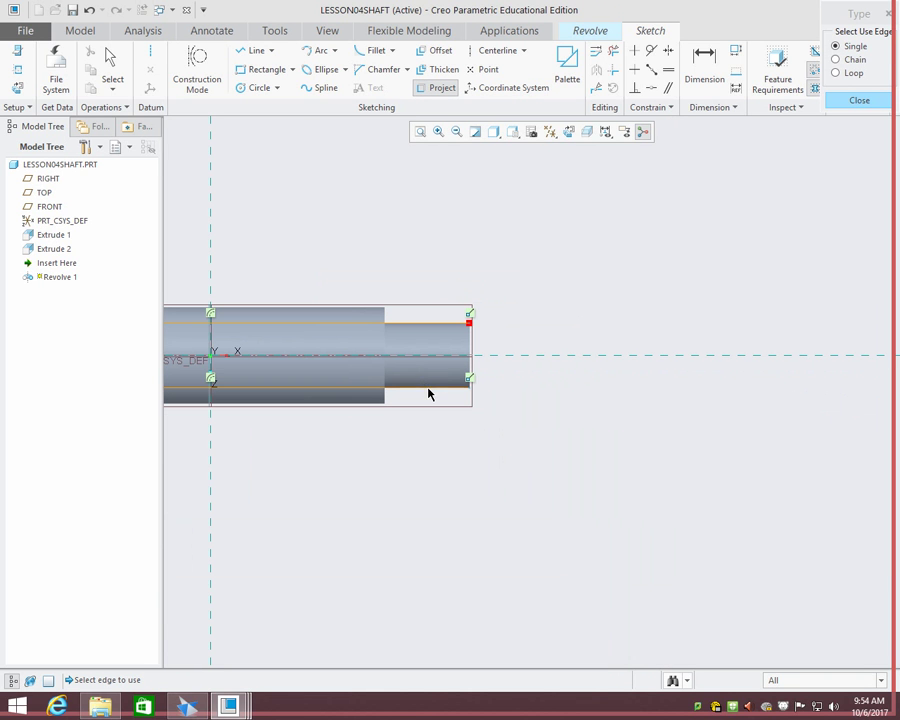
pyautogui.click(470, 350)
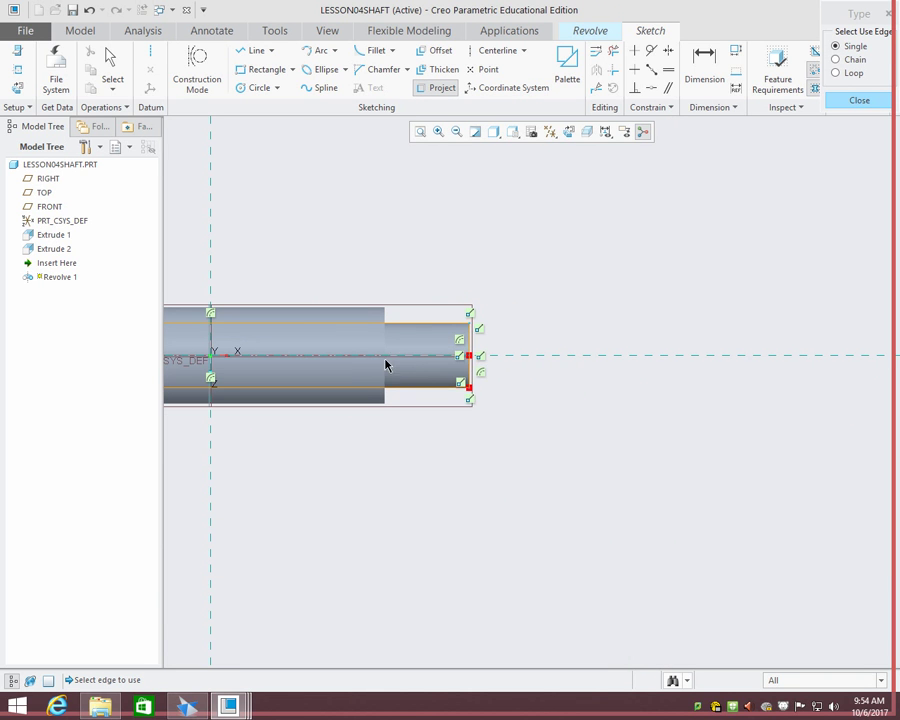
pyautogui.keyDown('shift'); pyautogui.moveTo(386, 364); pyautogui.dragTo(647, 355, button='middle'); pyautogui.keyUp('shift')
pyautogui.click(209, 362)
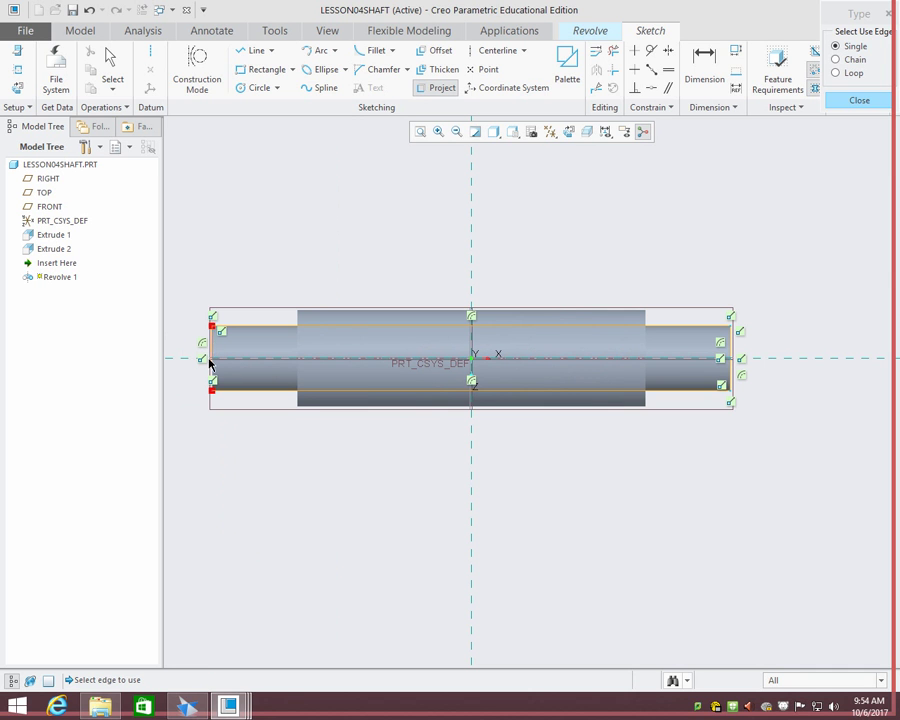
pyautogui.click(212, 373)
# - Sketch a closed right triangle about 0.092 wide and 0.118 high over the upper corner of the narrower cylinder's right end
pyautogui.scroll(3, 712, 345)
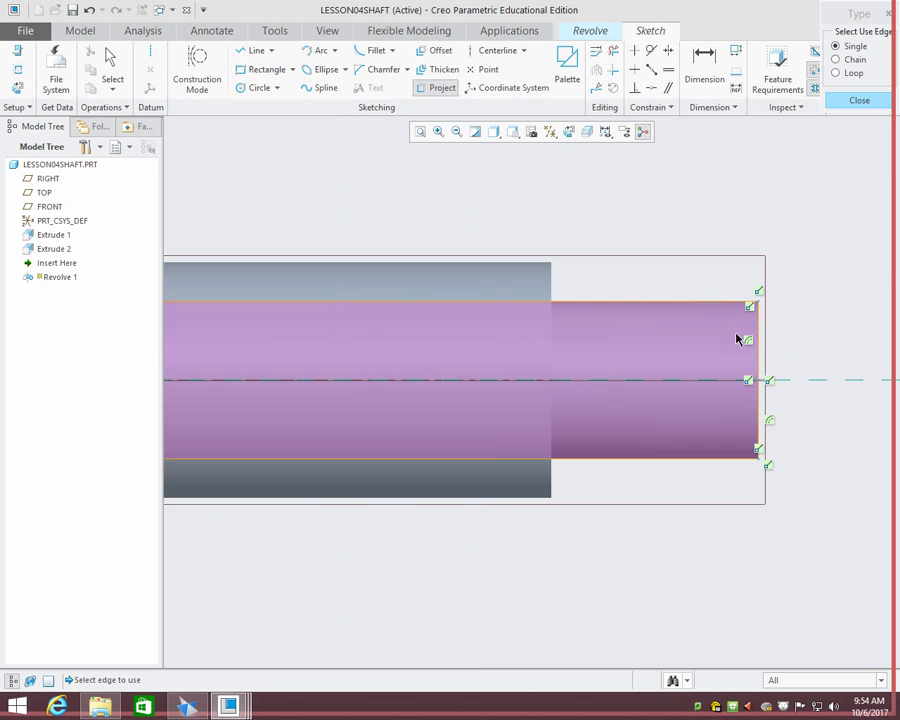
pyautogui.scroll(2, 768, 319)
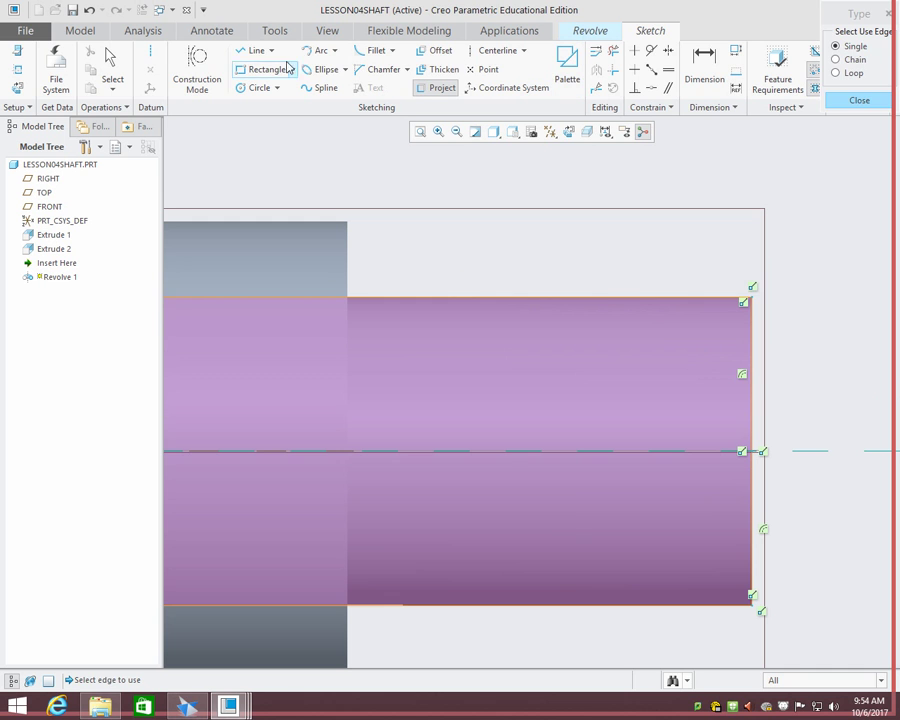
pyautogui.click(255, 51)
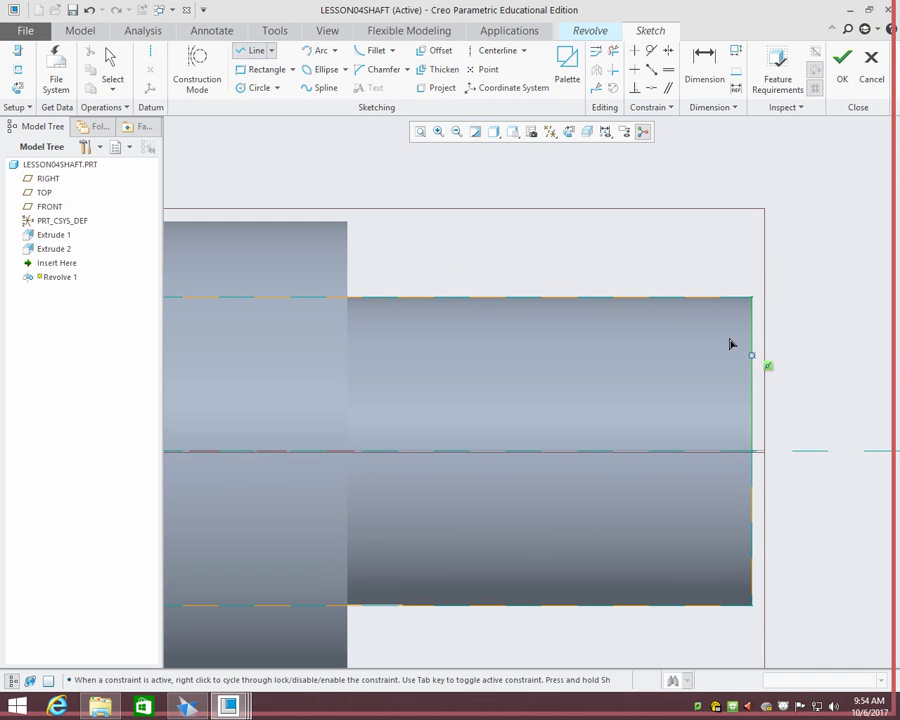
pyautogui.click(696, 271)
pyautogui.click(752, 271)
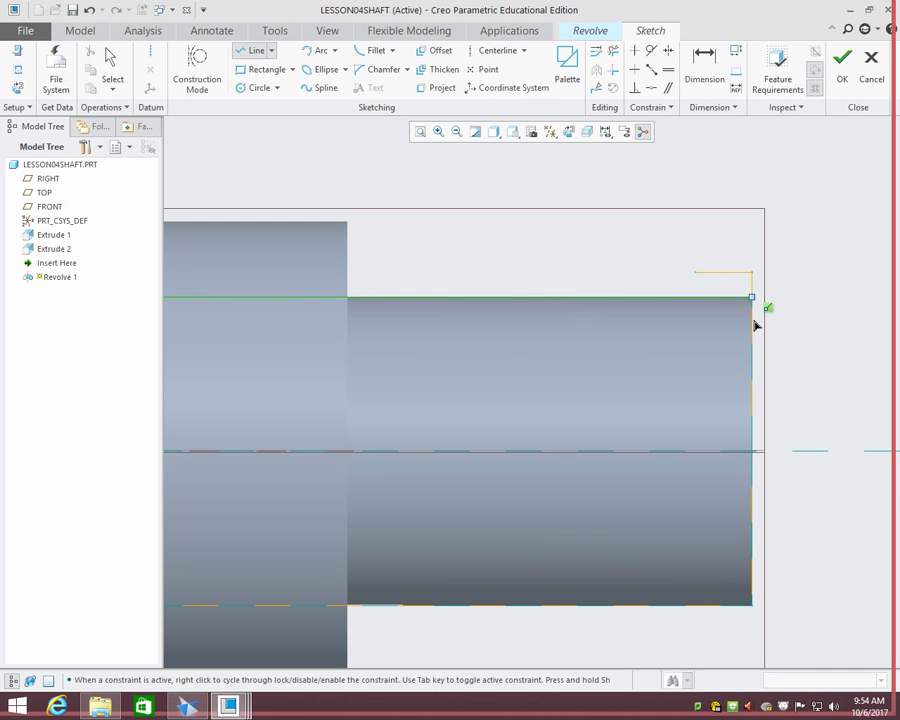
pyautogui.click(751, 347)
pyautogui.click(696, 272)
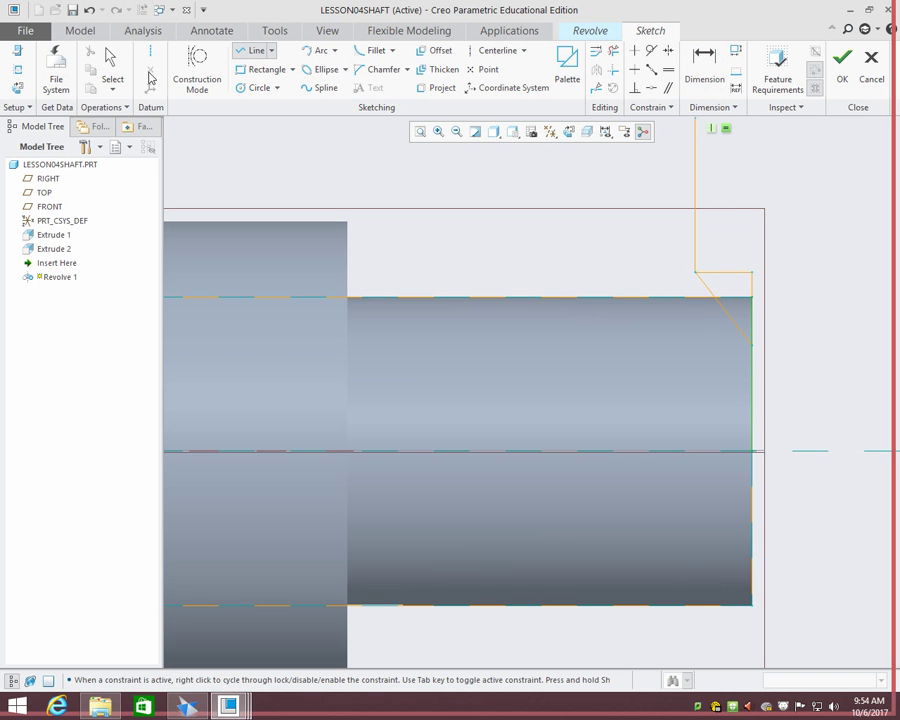
pyautogui.click(110, 65)
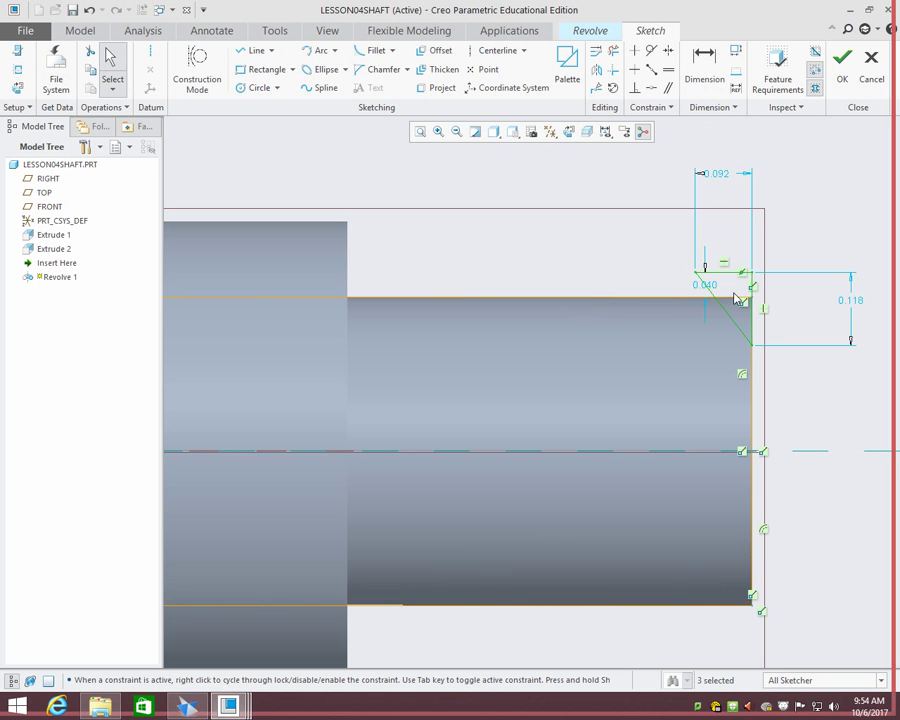
# - Set the triangle's horizontal side to 0.062 and dimension its angle to the sloped side as 45 degrees
pyautogui.doubleClick(716, 174)
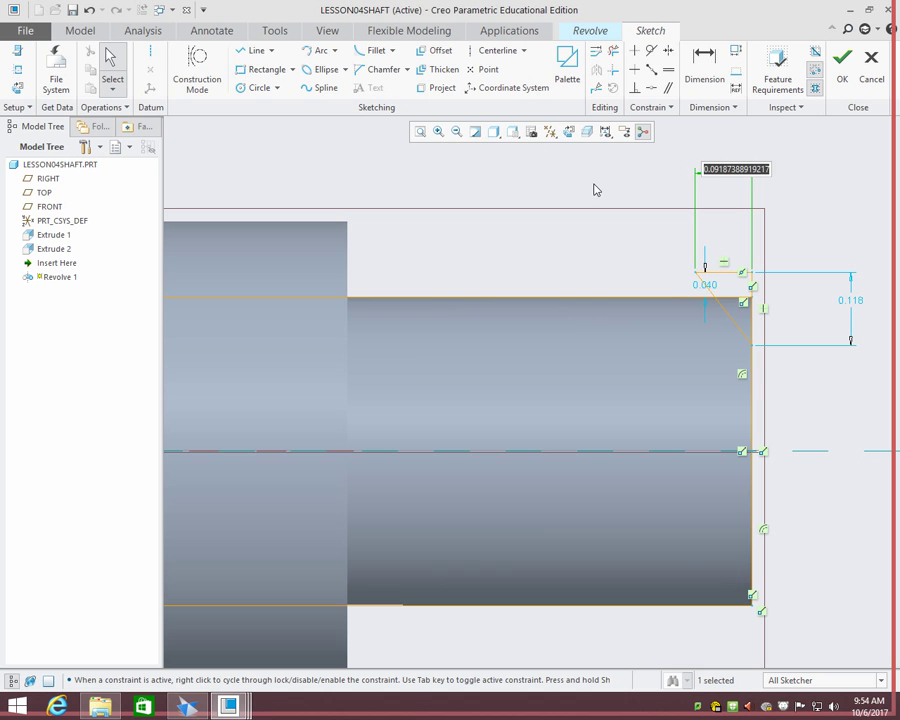
pyautogui.press('BackSpace')
pyautogui.press('Return')
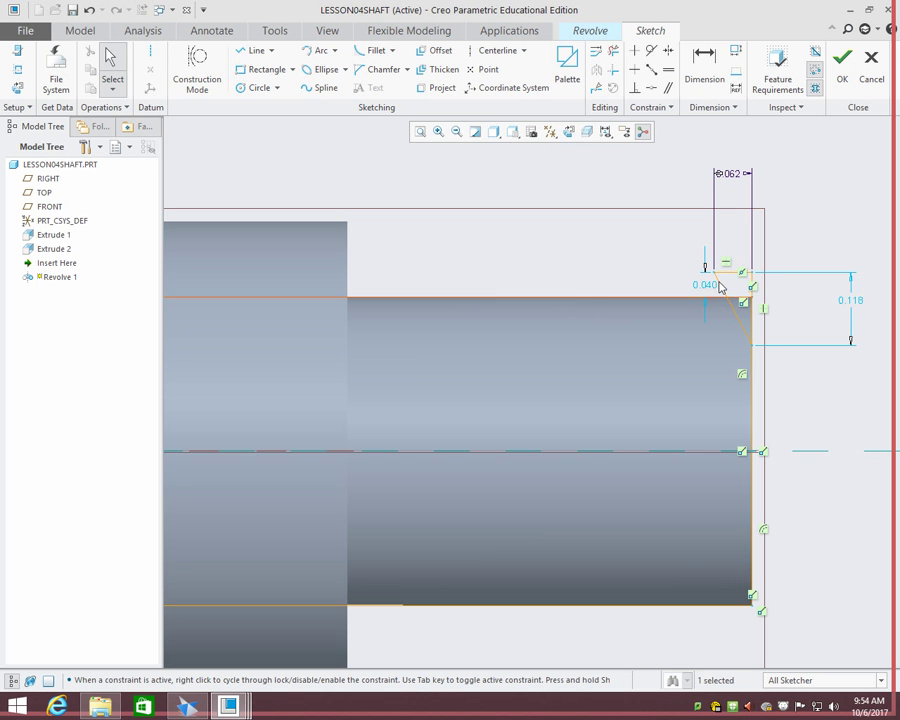
pyautogui.click(704, 62)
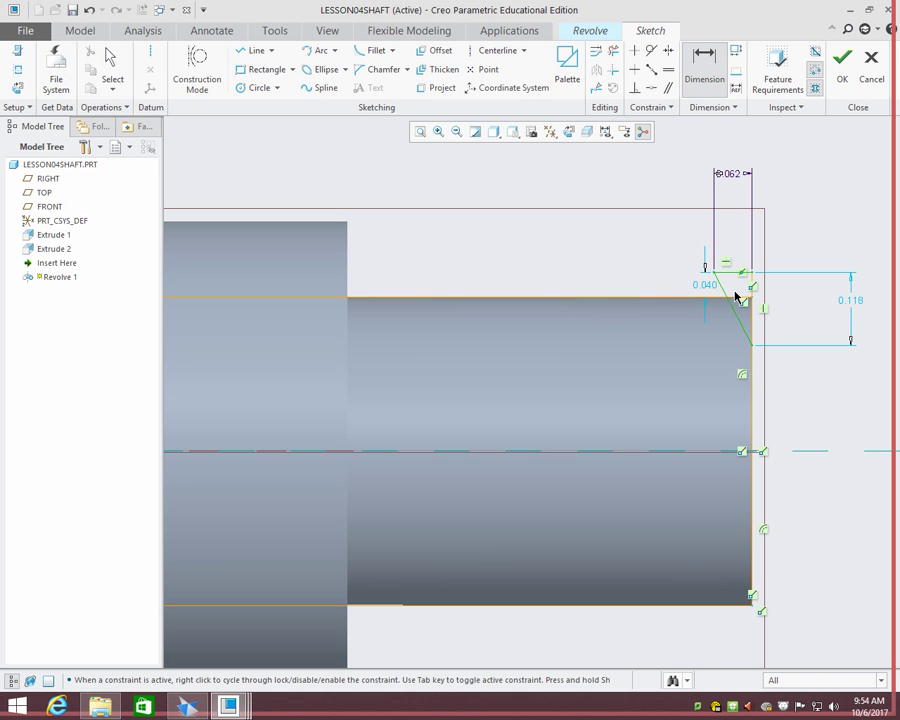
pyautogui.click(736, 296)
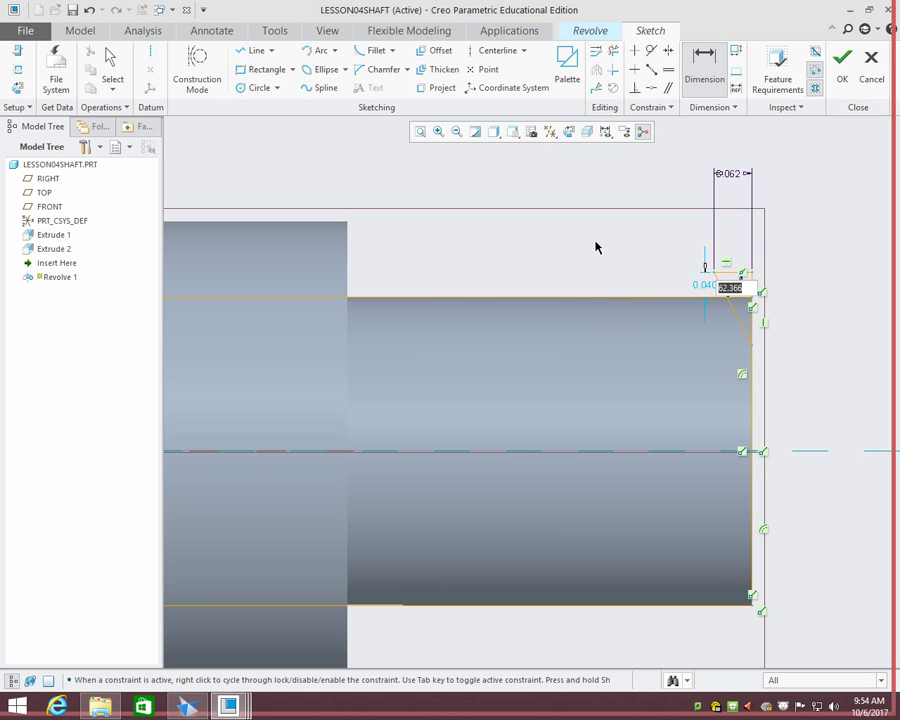
pyautogui.write('45')
pyautogui.press('Return')
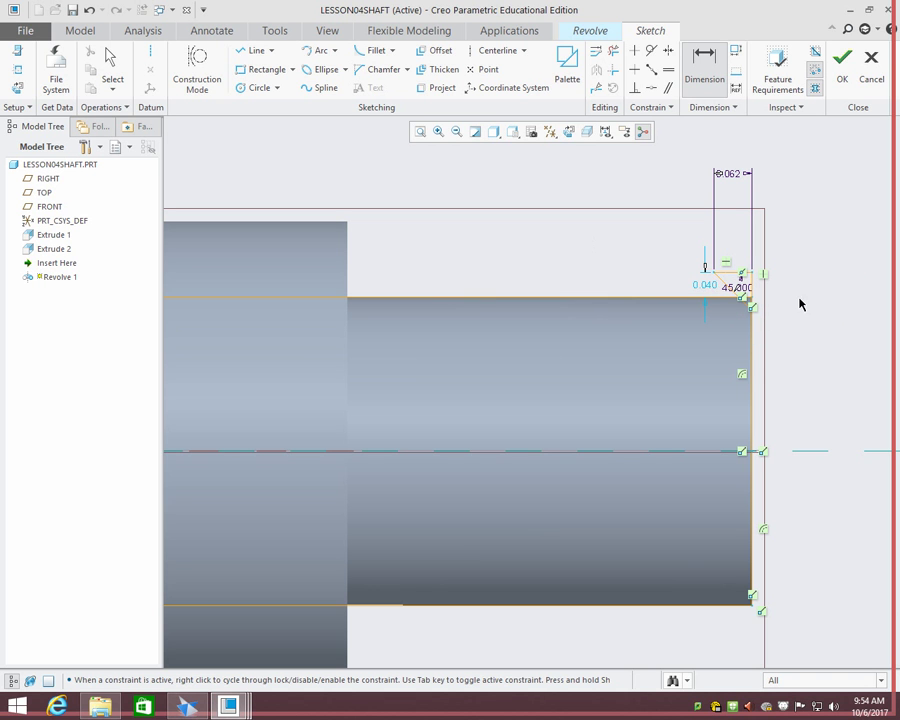
# - Try to make the triangle's right-angle corner coincident with the cylinder's end edge, discarding the conflicting Coincide constraints
pyautogui.scroll(3, 757, 299)
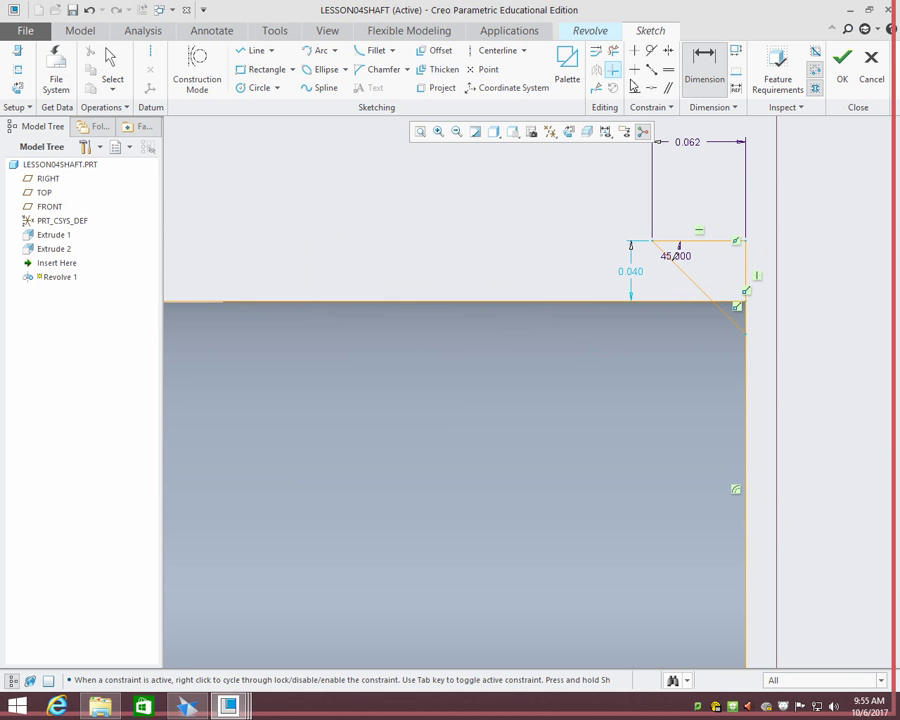
pyautogui.click(651, 87)
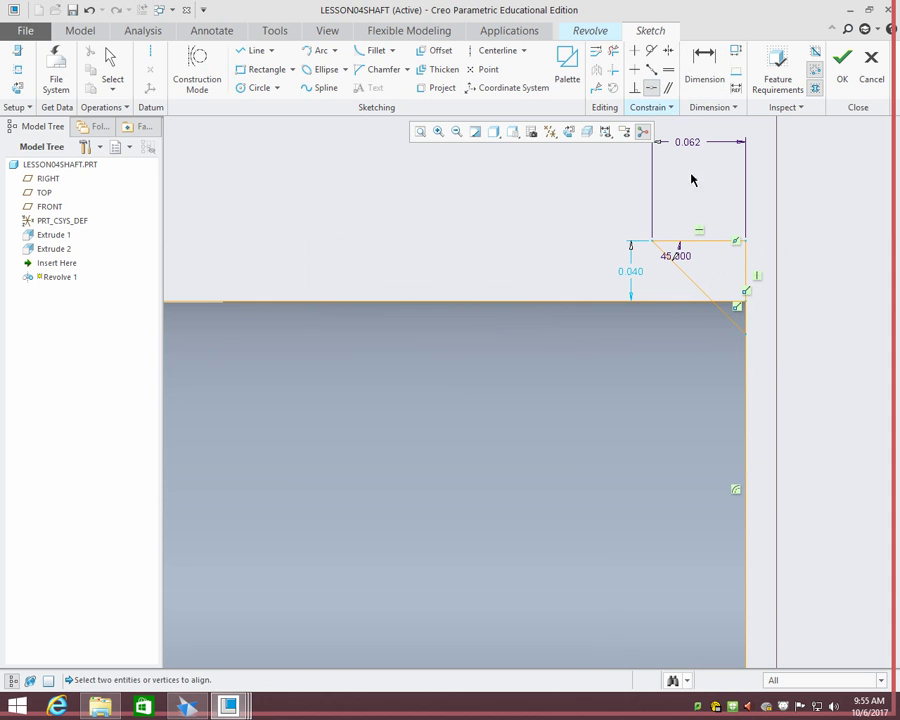
pyautogui.click(745, 307)
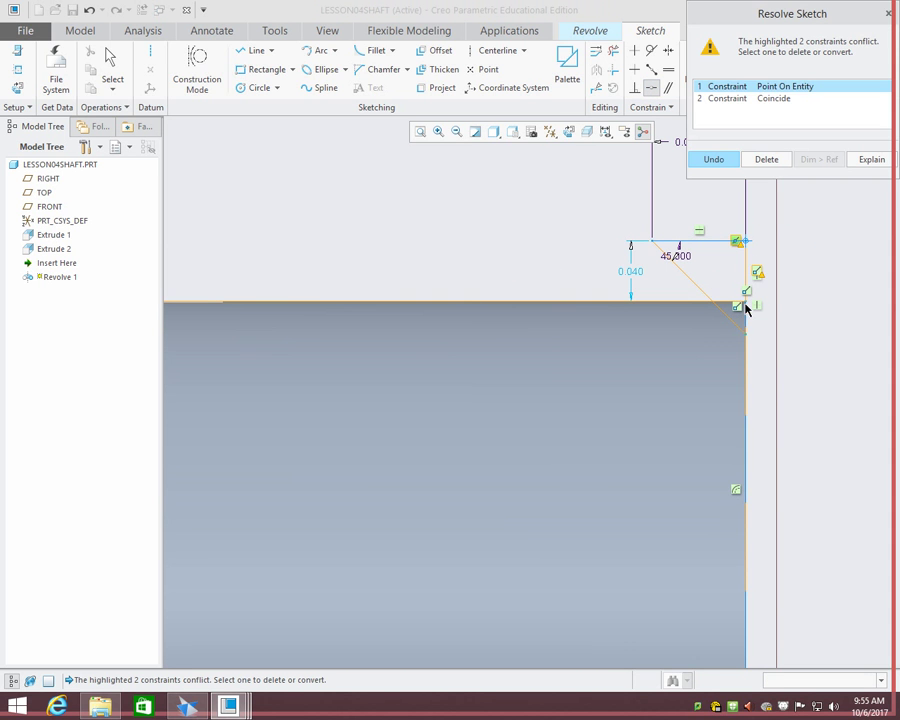
pyautogui.click(777, 99)
pyautogui.click(785, 88)
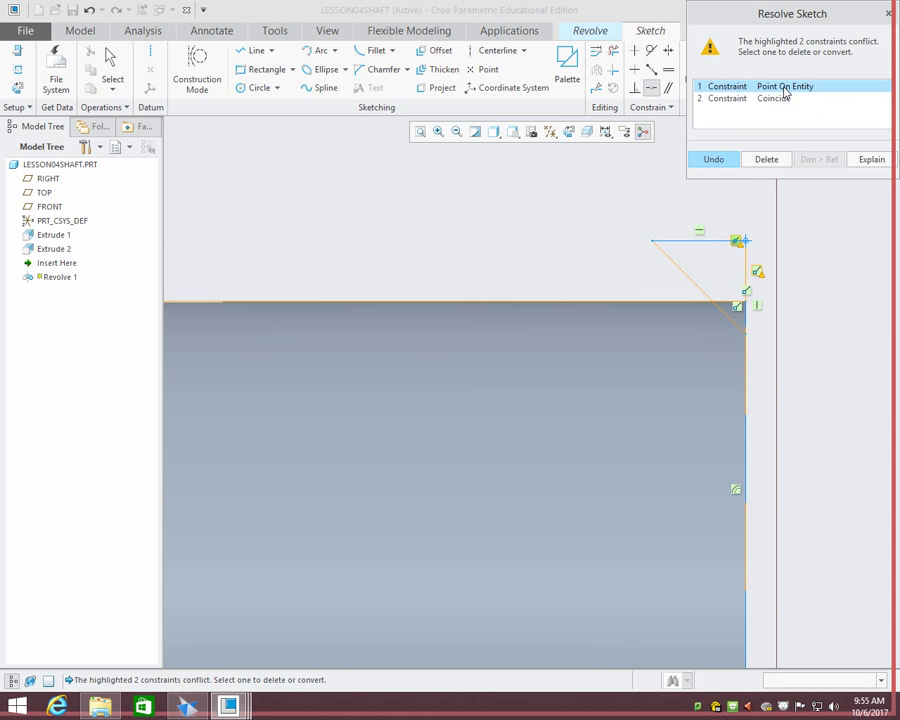
pyautogui.click(785, 99)
pyautogui.click(765, 159)
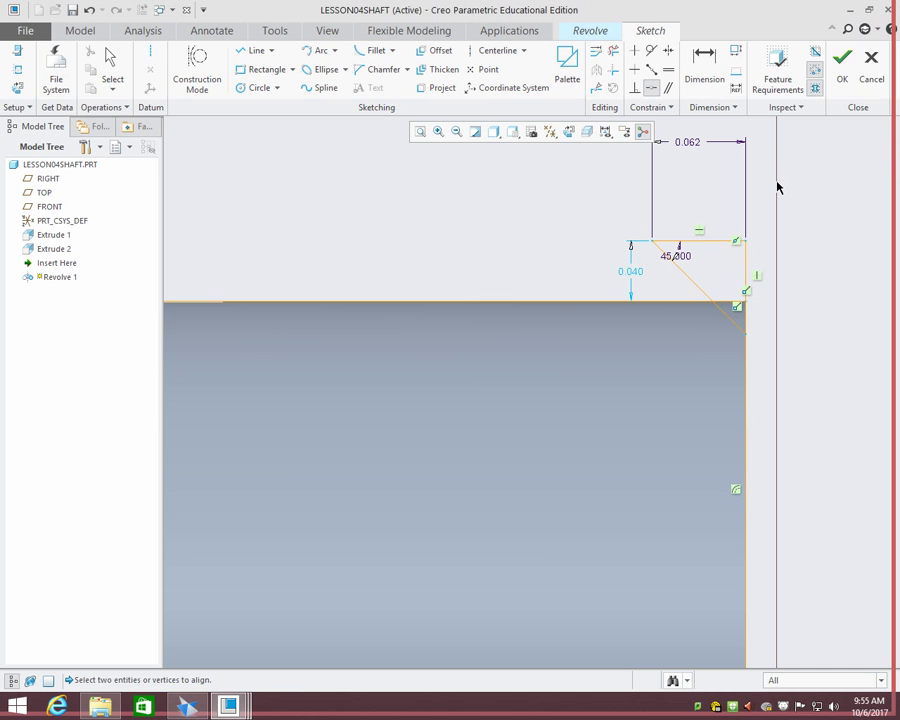
pyautogui.click(742, 243)
pyautogui.click(740, 300)
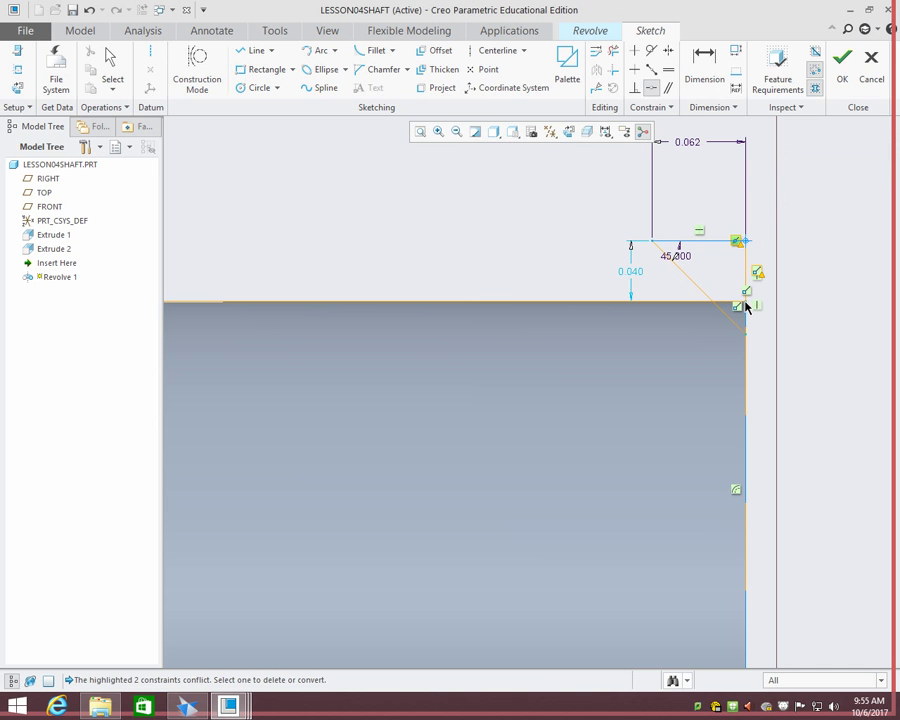
pyautogui.click(775, 99)
pyautogui.click(765, 159)
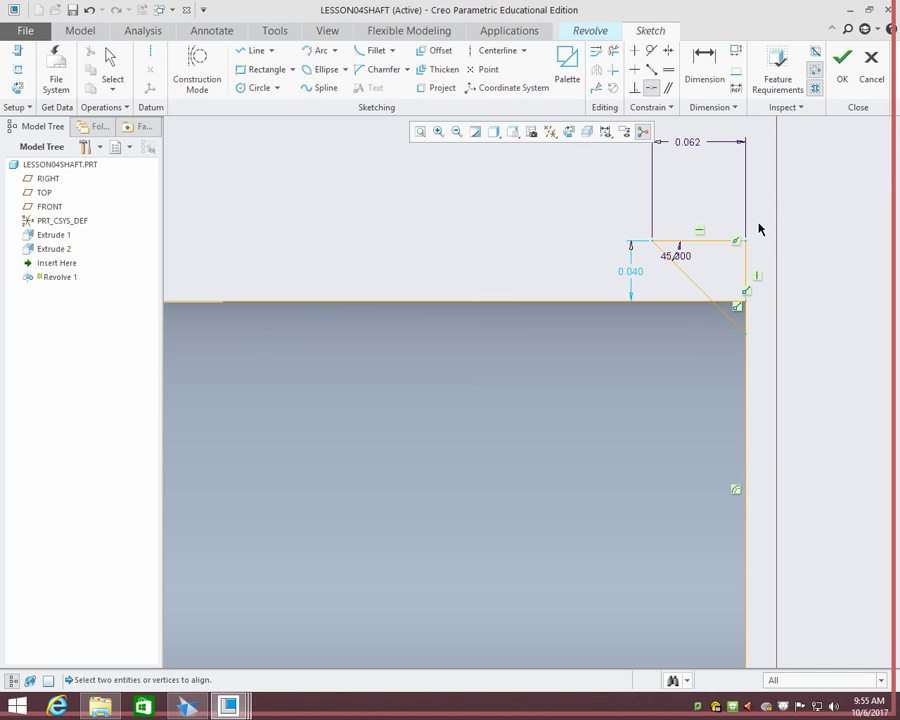
# - Make the triangle's right-angle corner coincident with the upper corner of the narrower cylinder's projected edges
pyautogui.click(740, 242)
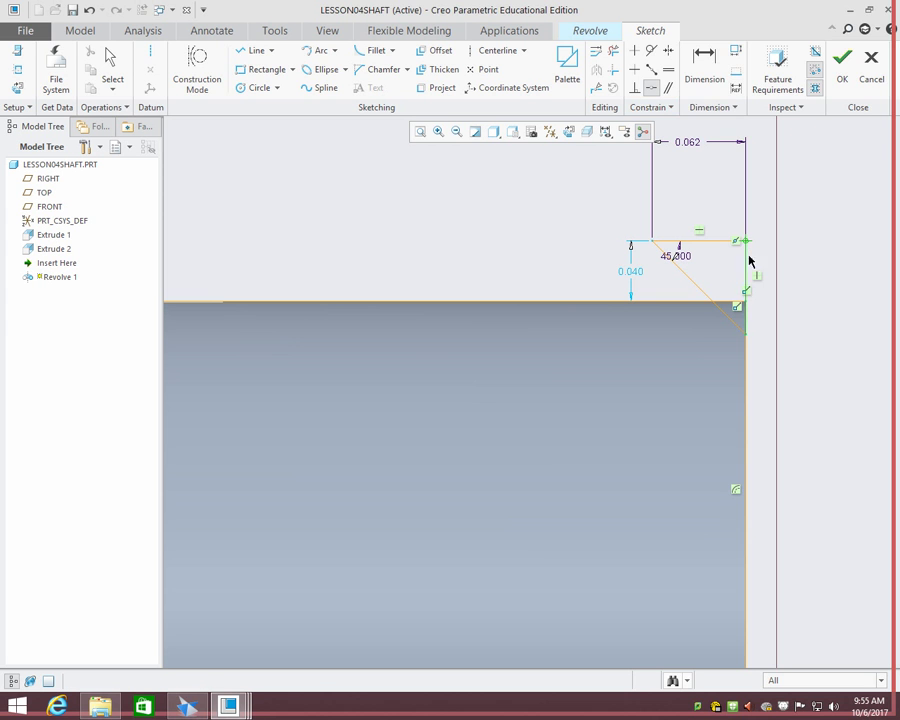
pyautogui.click(743, 305)
pyautogui.click(765, 160)
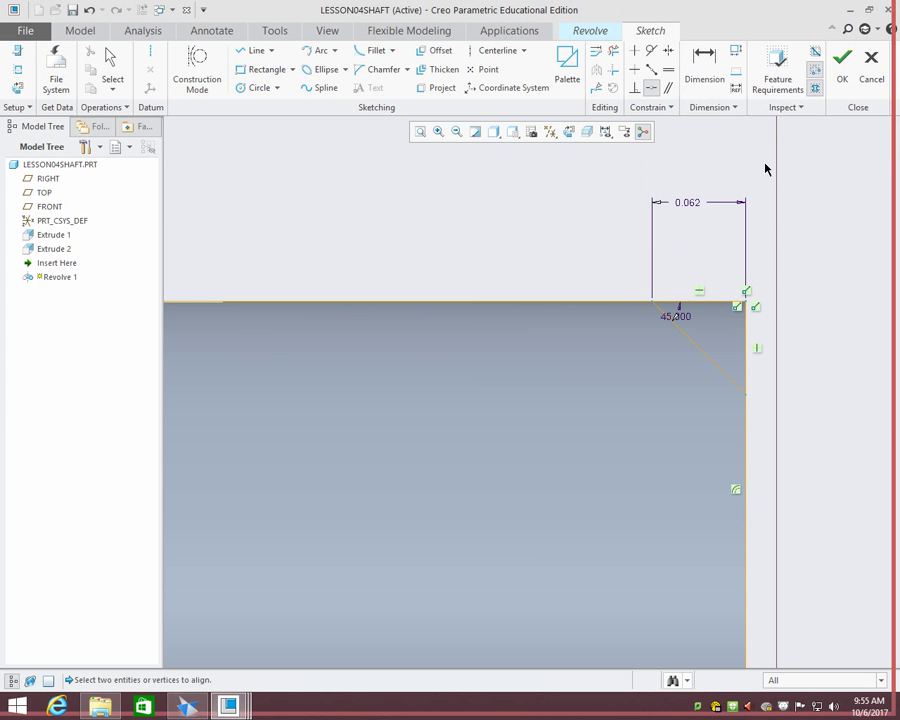
# - Try to finish the sketch, declining to exit the sketcher with an incomplete section
pyautogui.scroll(5, 741, 311)
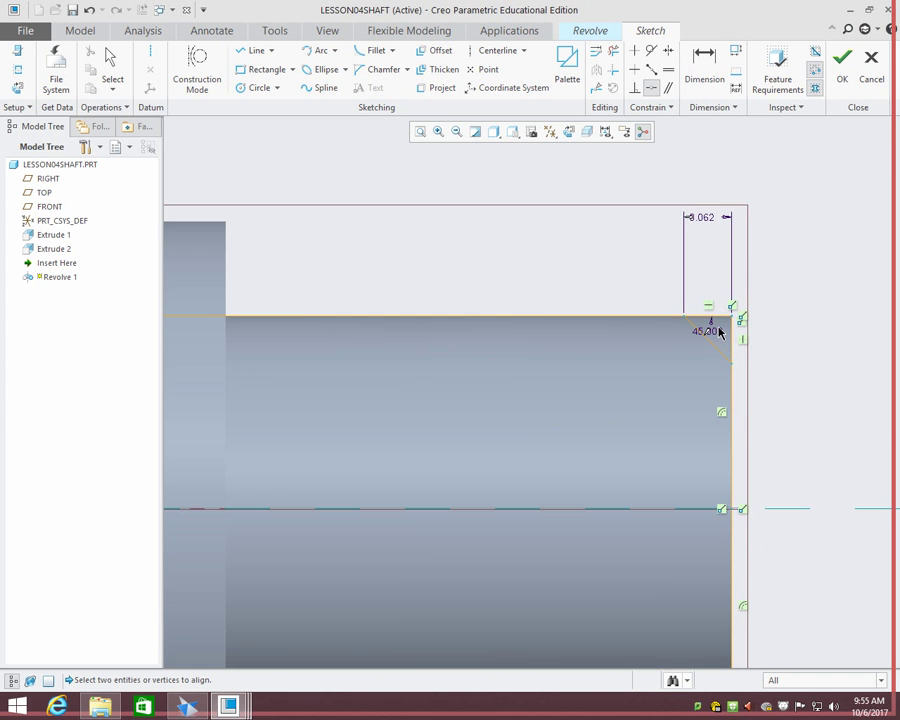
pyautogui.scroll(-2, 703, 296)
pyautogui.click(842, 62)
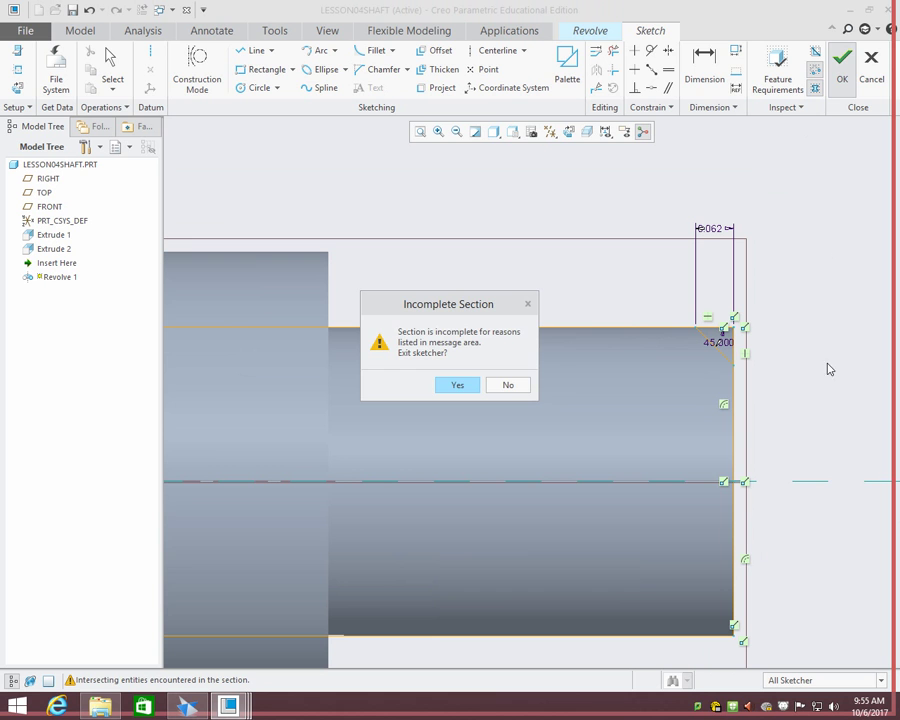
pyautogui.click(520, 386)
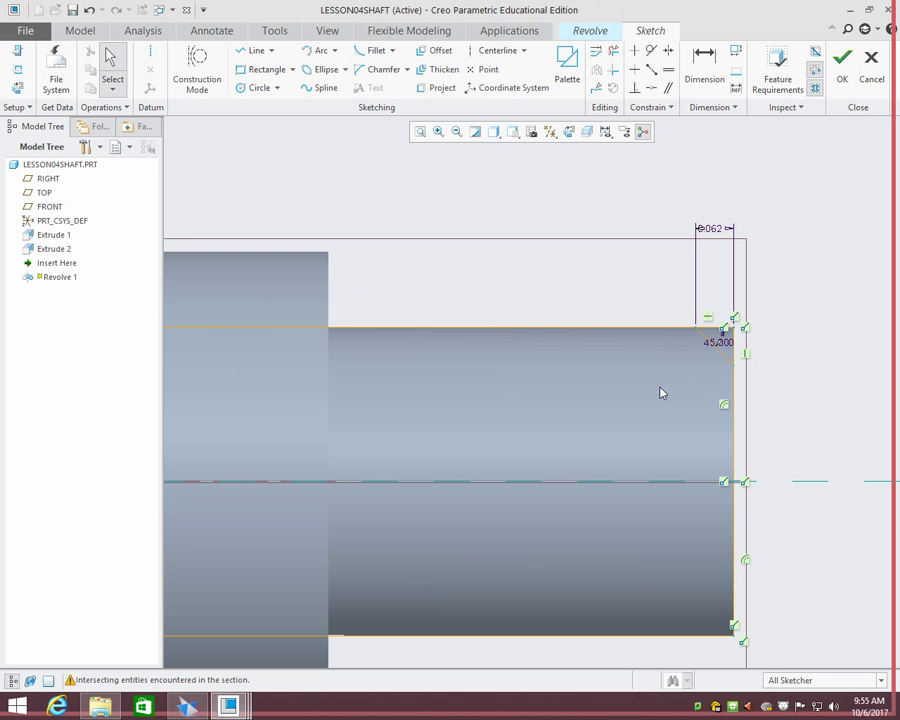
pyautogui.scroll(-2, 736, 371)
pyautogui.scroll(-1, 688, 352)
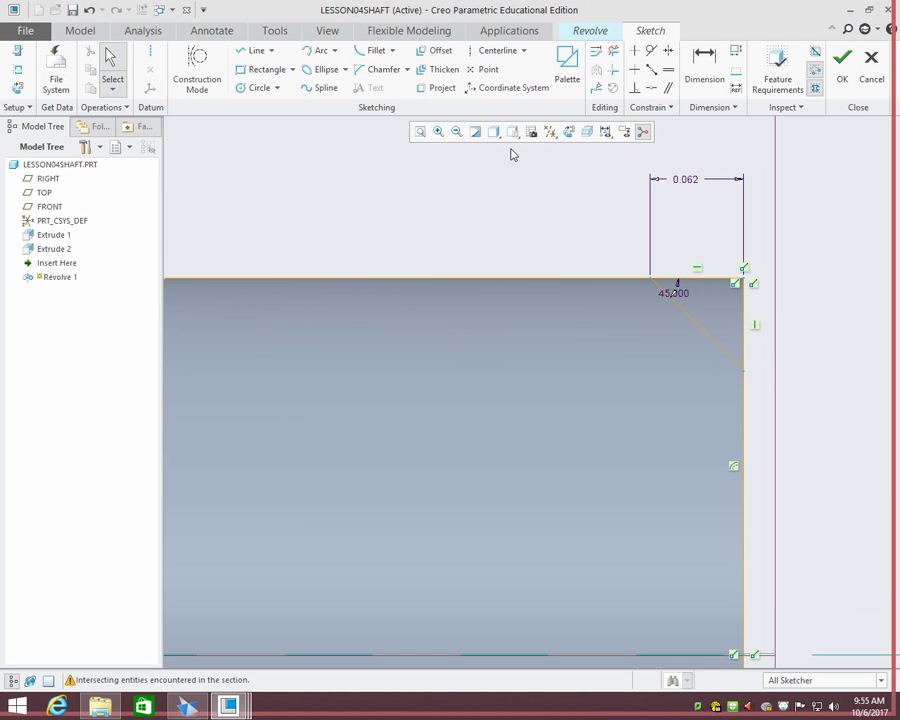
pyautogui.click(650, 52)
pyautogui.click(698, 278)
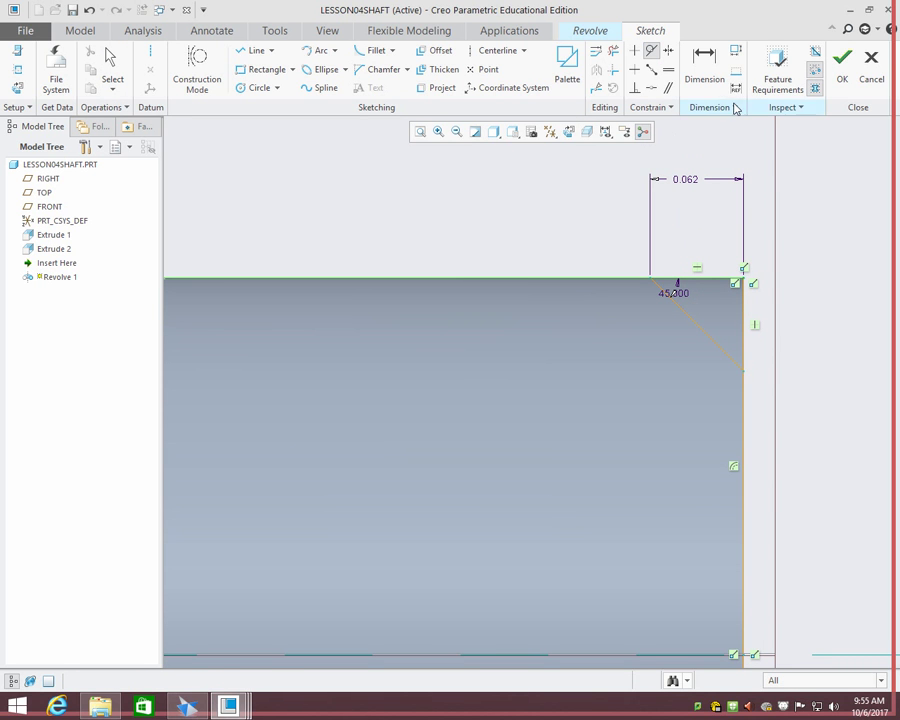
# - Project the narrower cylinder's end edge and try to finish the sketch, declining to exit with an incomplete section
pyautogui.click(443, 89)
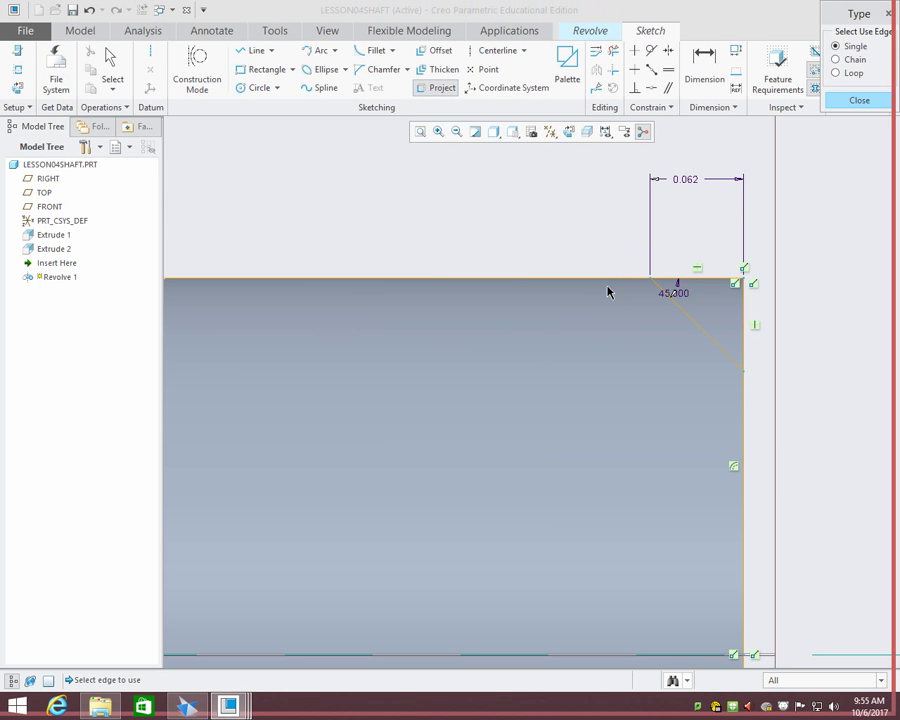
pyautogui.click(746, 392)
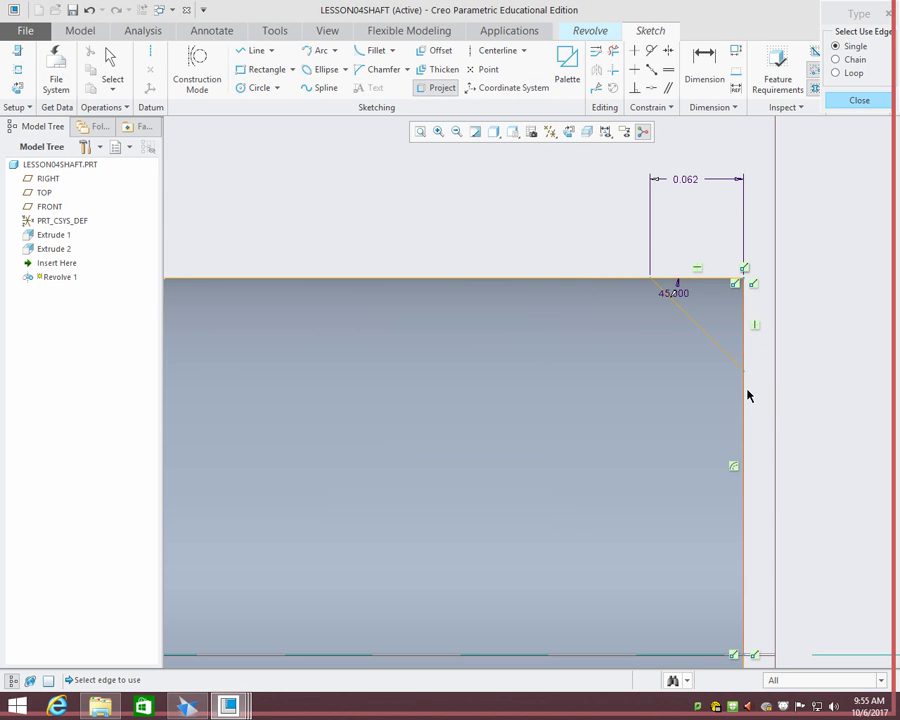
pyautogui.click(852, 102)
pyautogui.click(845, 70)
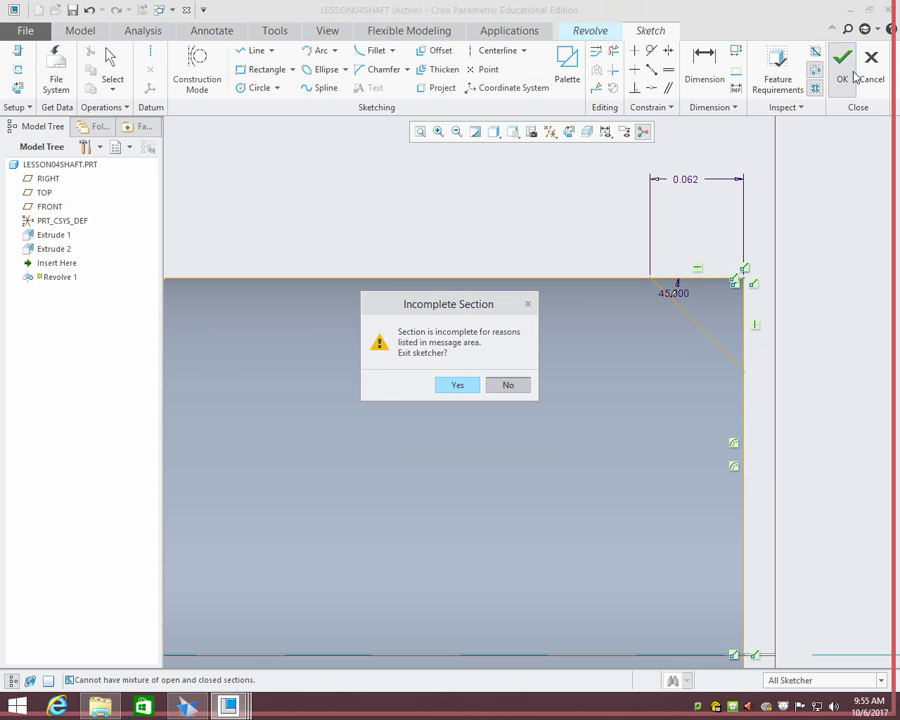
pyautogui.press('Escape')
# - Remove the projection constraints from the upper half of the end edge and retry finishing the sketch, declining to exit it incomplete
pyautogui.click(729, 445)
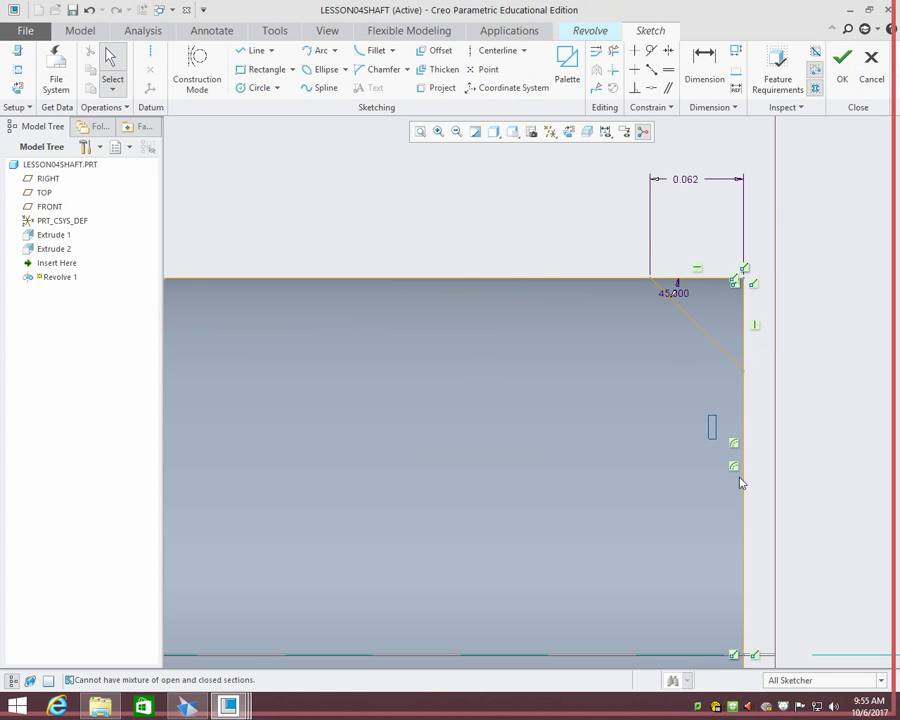
pyautogui.scroll(-3, 731, 465)
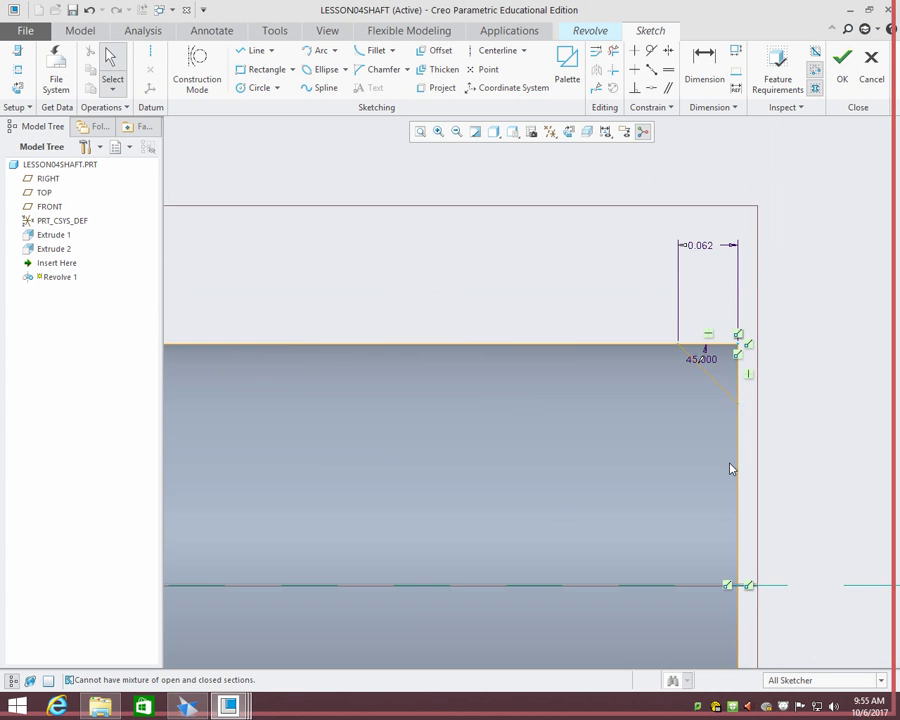
pyautogui.click(845, 65)
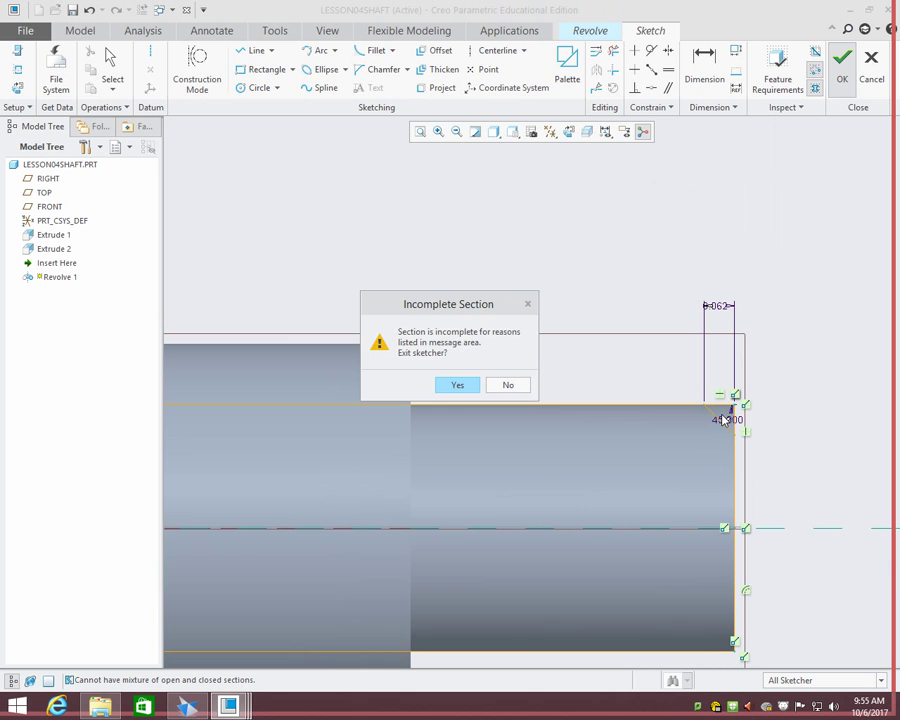
pyautogui.click(520, 386)
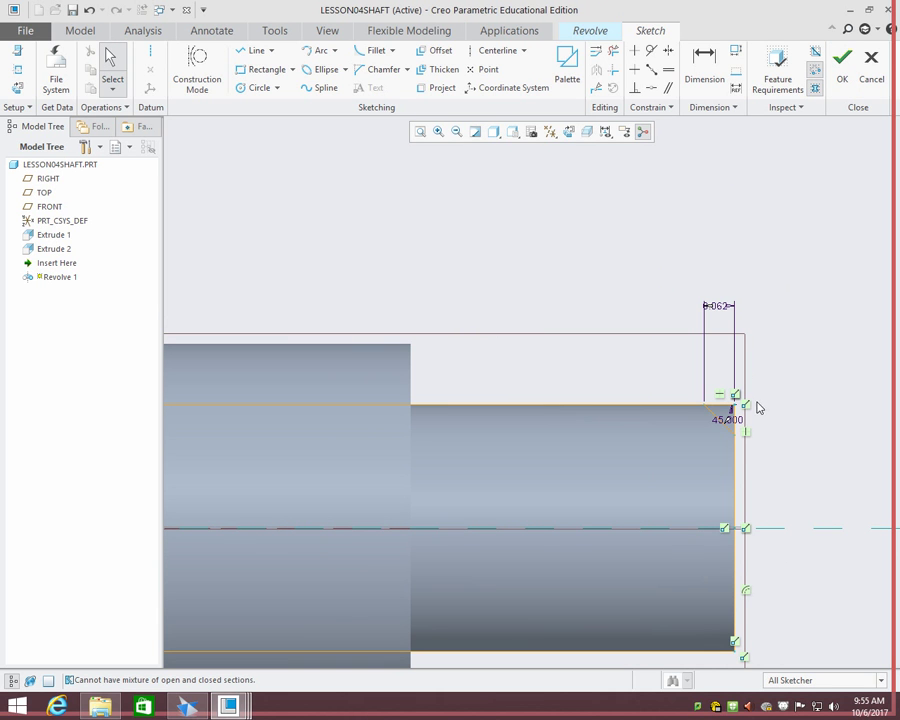
# - Delete the lower half of the projected end edge beside the triangle and the projected edges at the shaft's opposite end
pyautogui.scroll(-2, 712, 500)
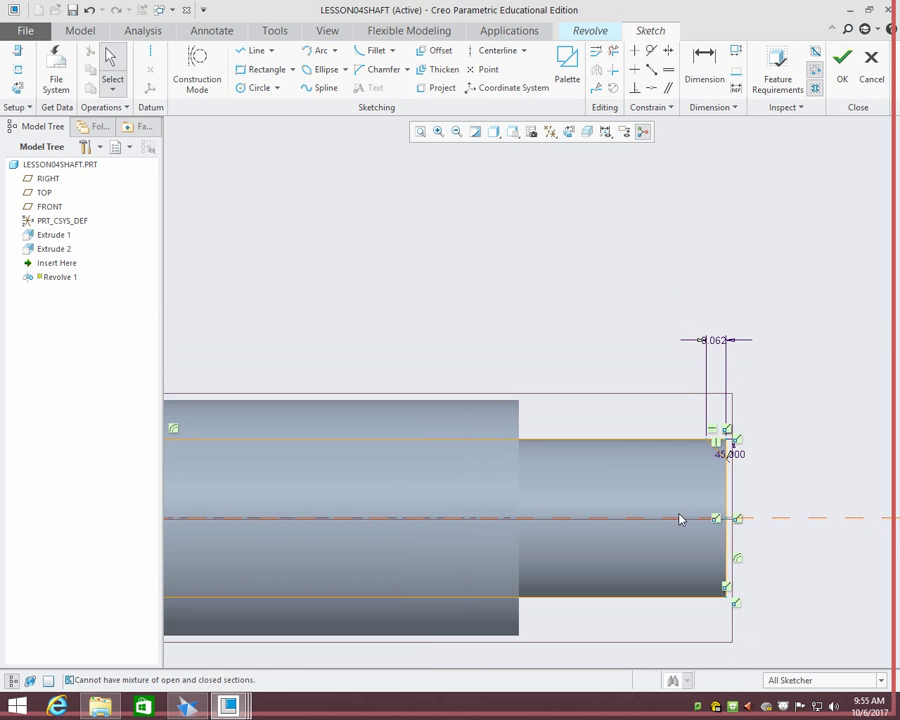
pyautogui.moveTo(682, 492); pyautogui.dragTo(785, 635)
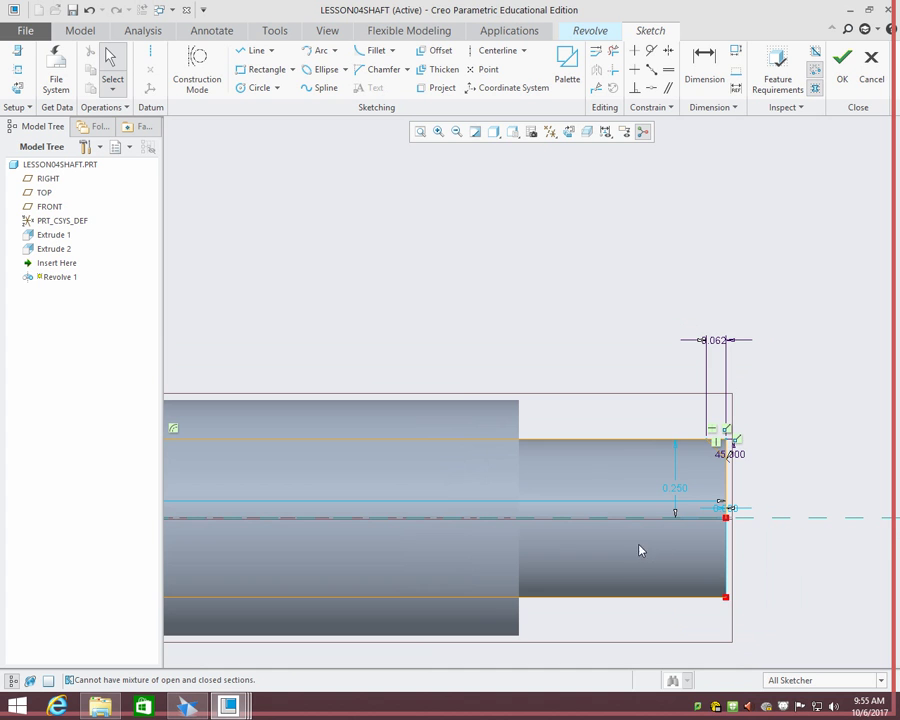
pyautogui.scroll(-3, 526, 458)
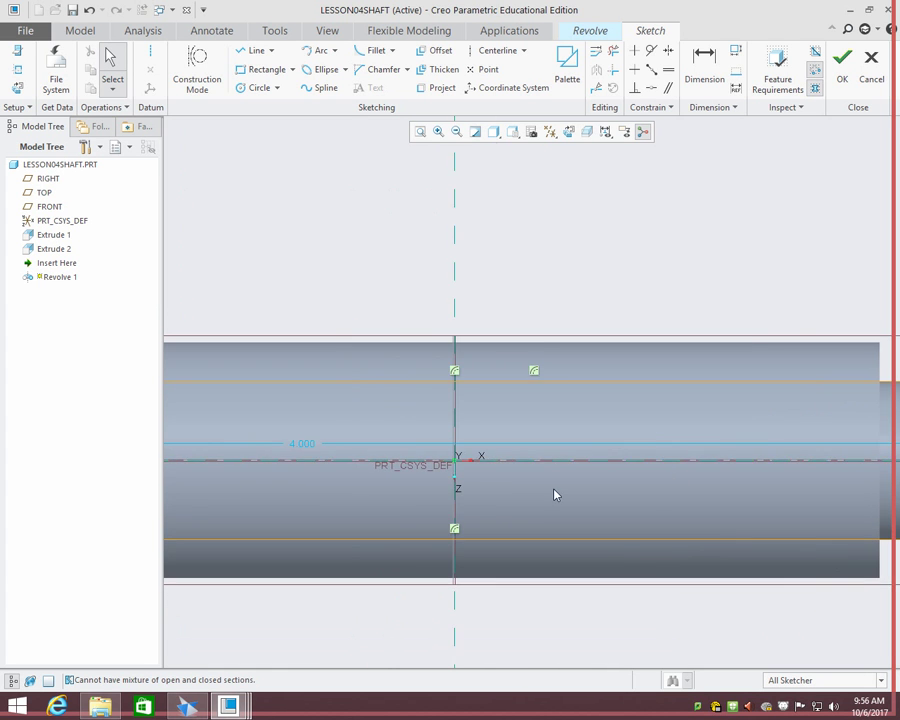
pyautogui.moveTo(241, 409); pyautogui.dragTo(608, 576)
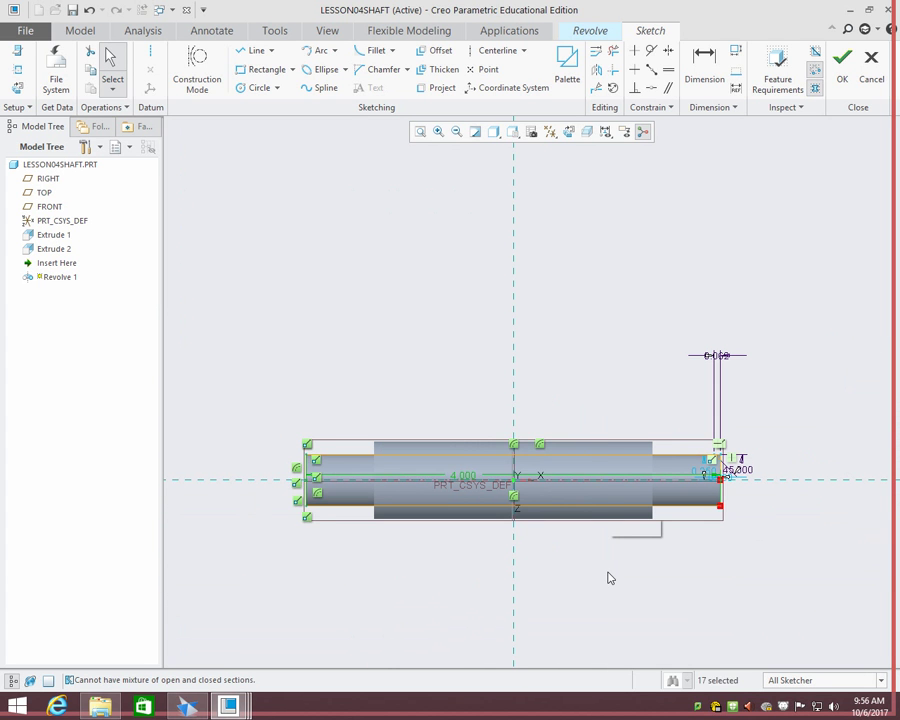
pyautogui.press('Delete')
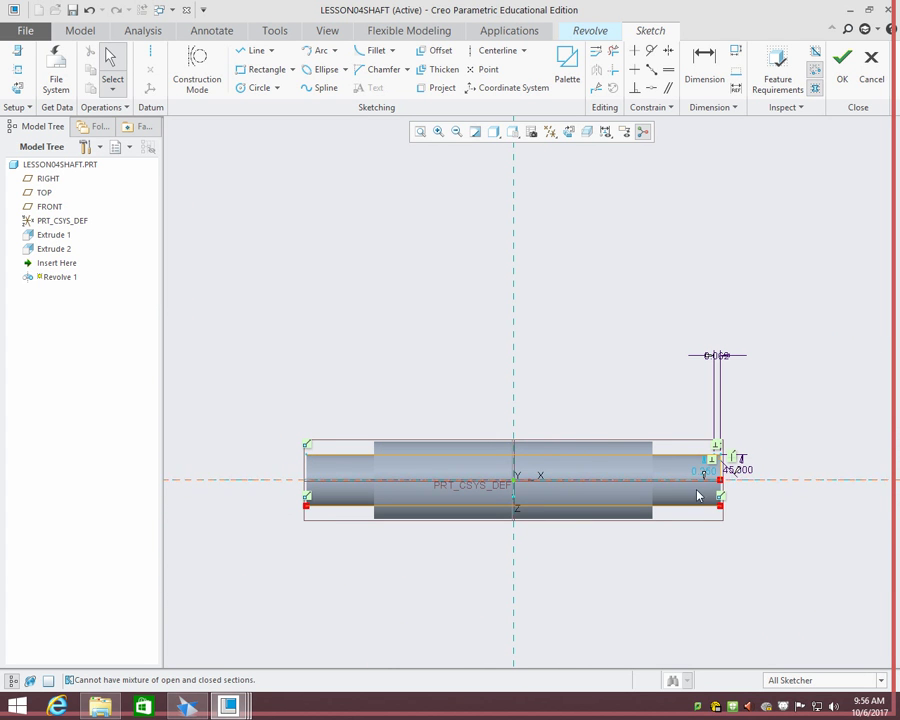
# - Delete the long projected upper and lower edges of the narrower cylinder from the sketch
pyautogui.moveTo(723, 500); pyautogui.dragTo(741, 513)
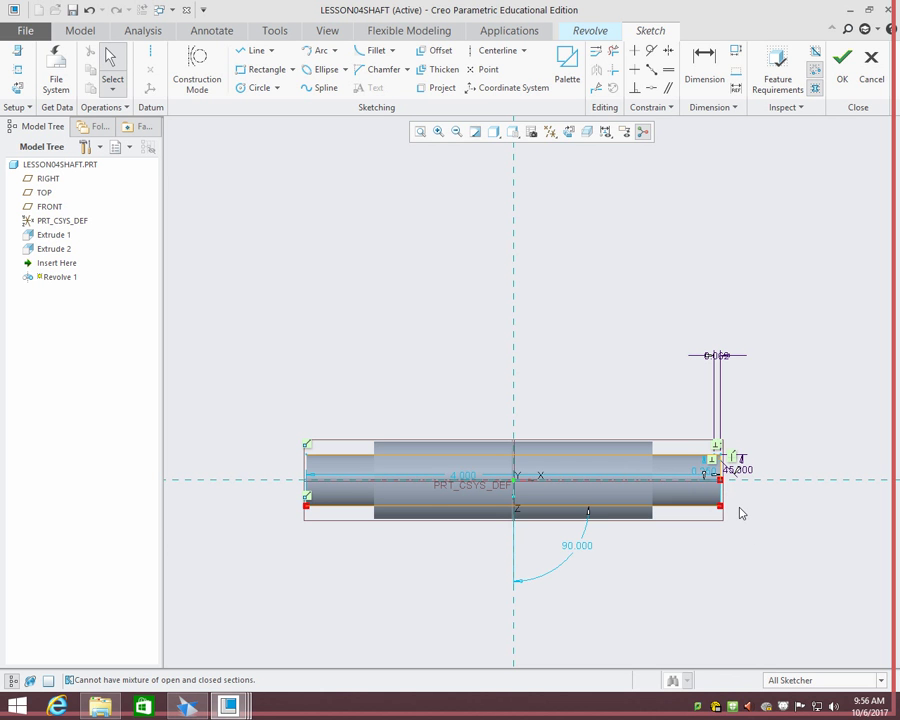
pyautogui.scroll(-4, 741, 513)
pyautogui.scroll(2, 722, 508)
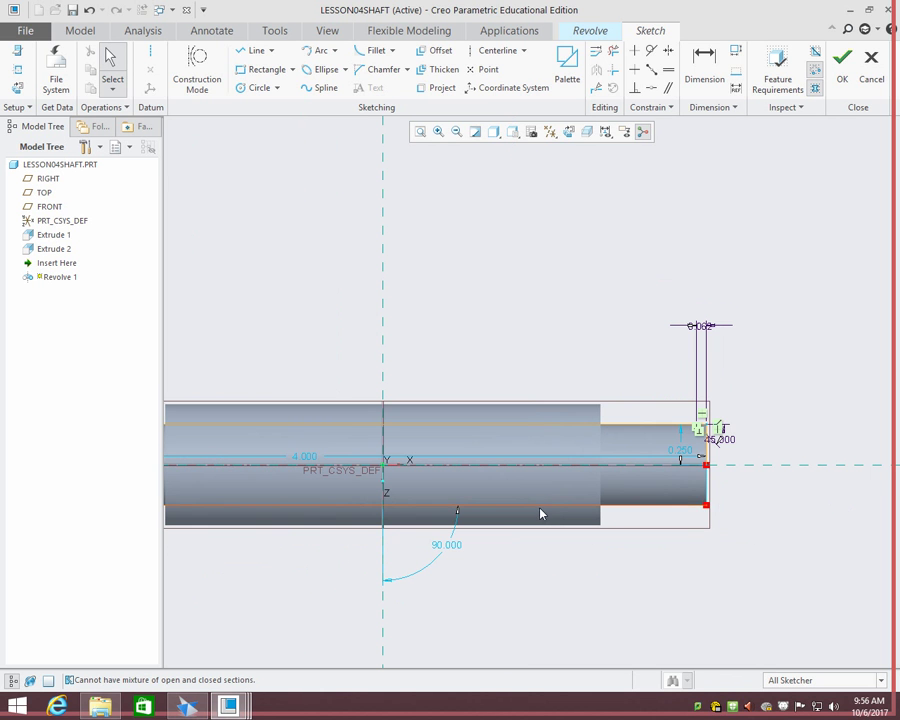
pyautogui.click(540, 511)
pyautogui.press('Delete')
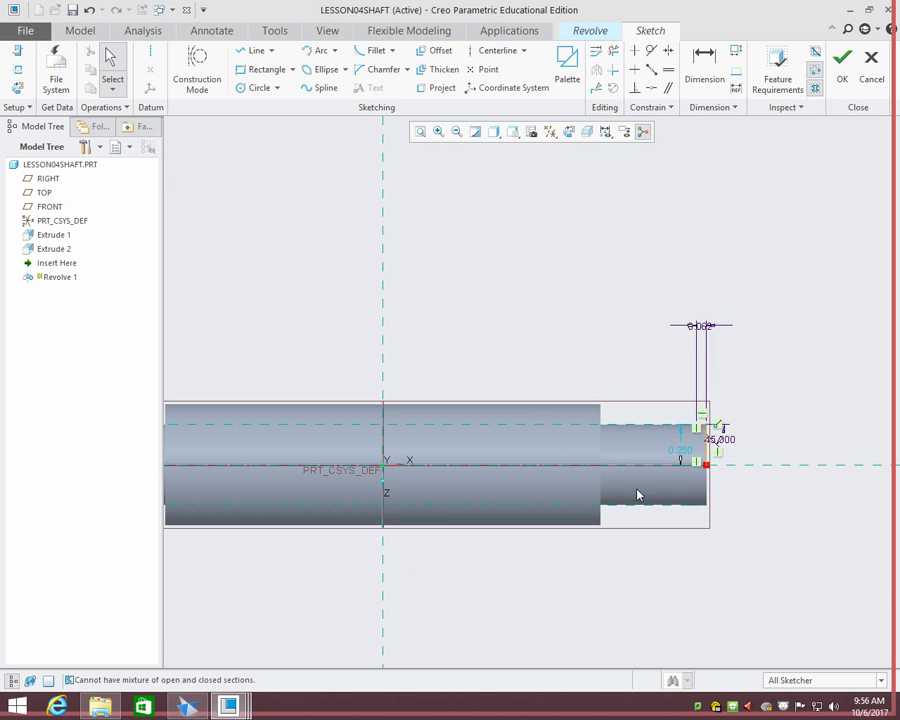
# - Try to finish the sketch, declining both the same-point constraint and exiting with an incomplete section
pyautogui.scroll(-7, 715, 456)
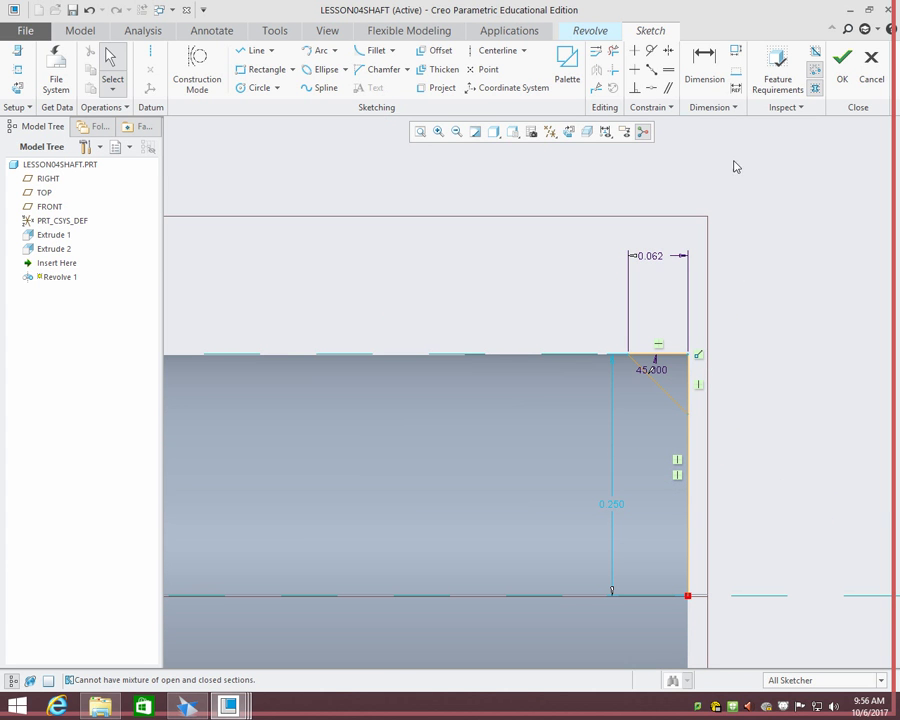
pyautogui.click(850, 76)
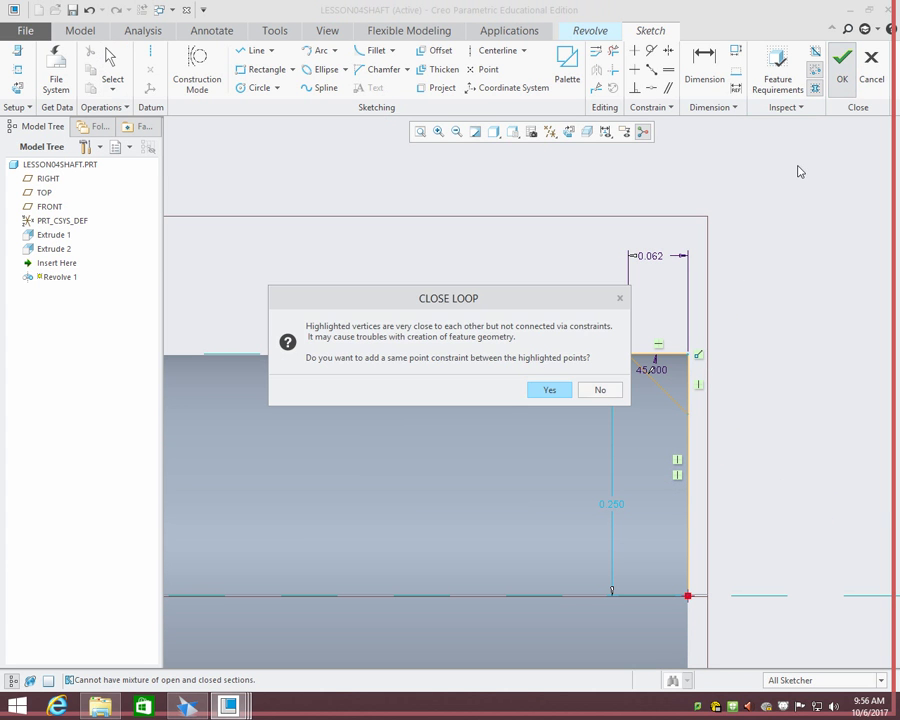
pyautogui.click(601, 390)
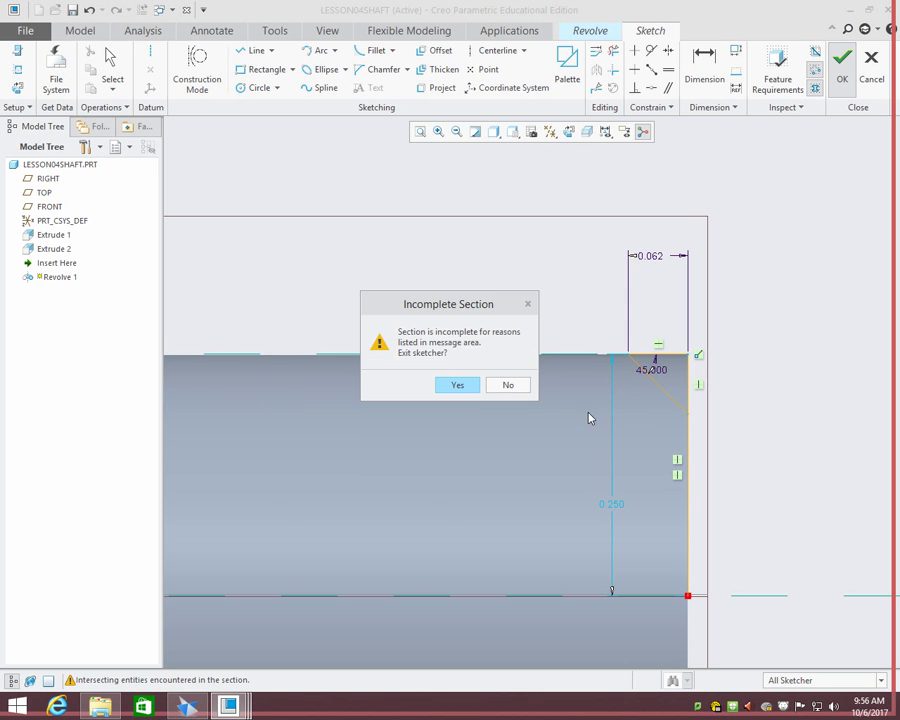
pyautogui.click(506, 386)
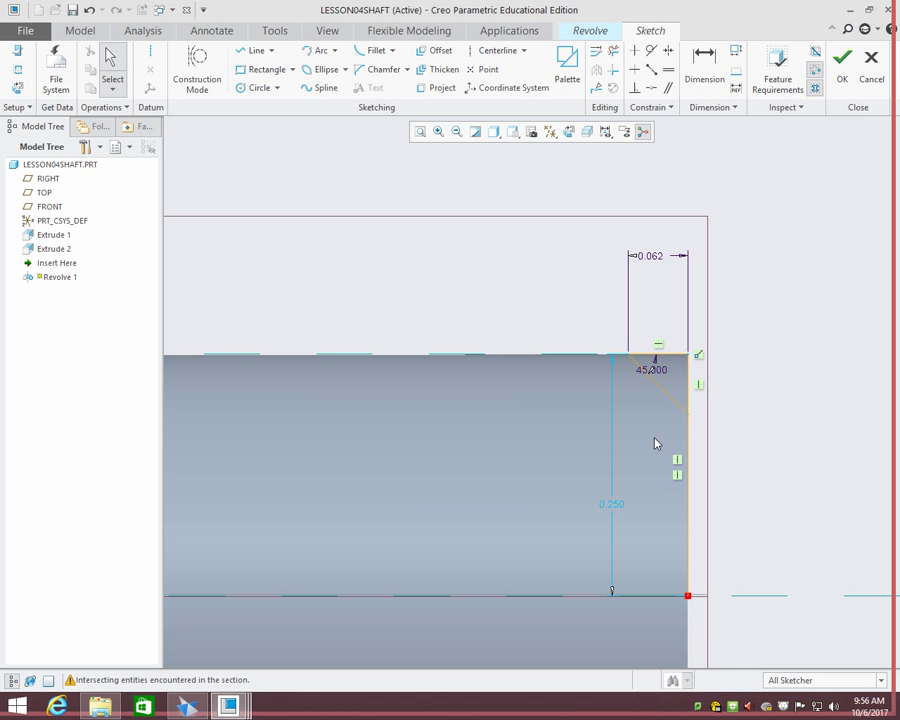
# - Delete the leftover overlapping vertical end-edge lines so that only the closed triangle remains, and finish the sketch
pyautogui.click(686, 572)
pyautogui.press('Delete')
pyautogui.click(695, 524)
pyautogui.press('Delete')
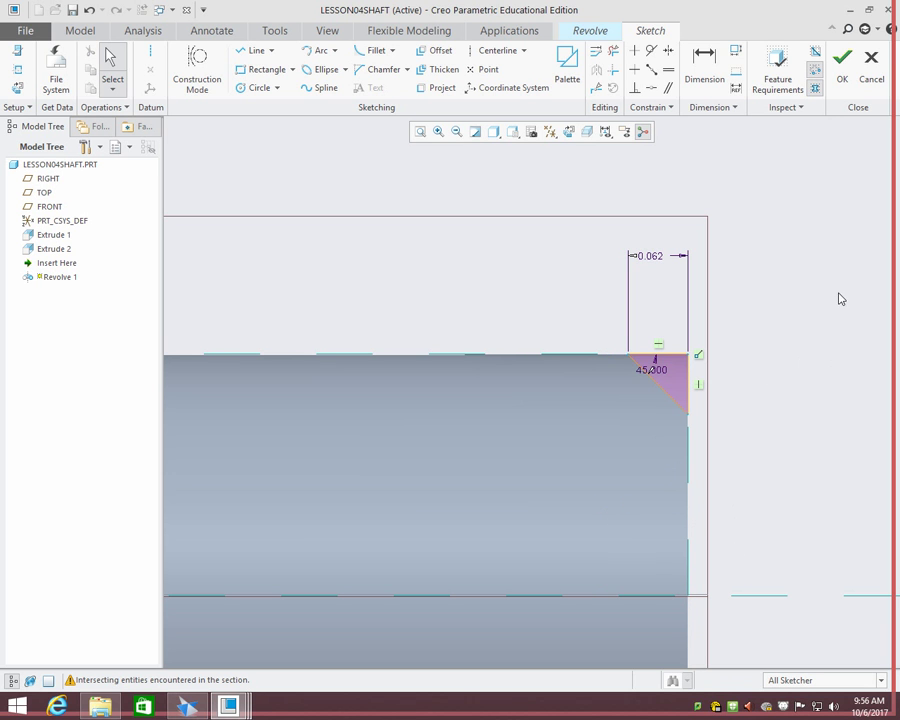
pyautogui.click(842, 62)
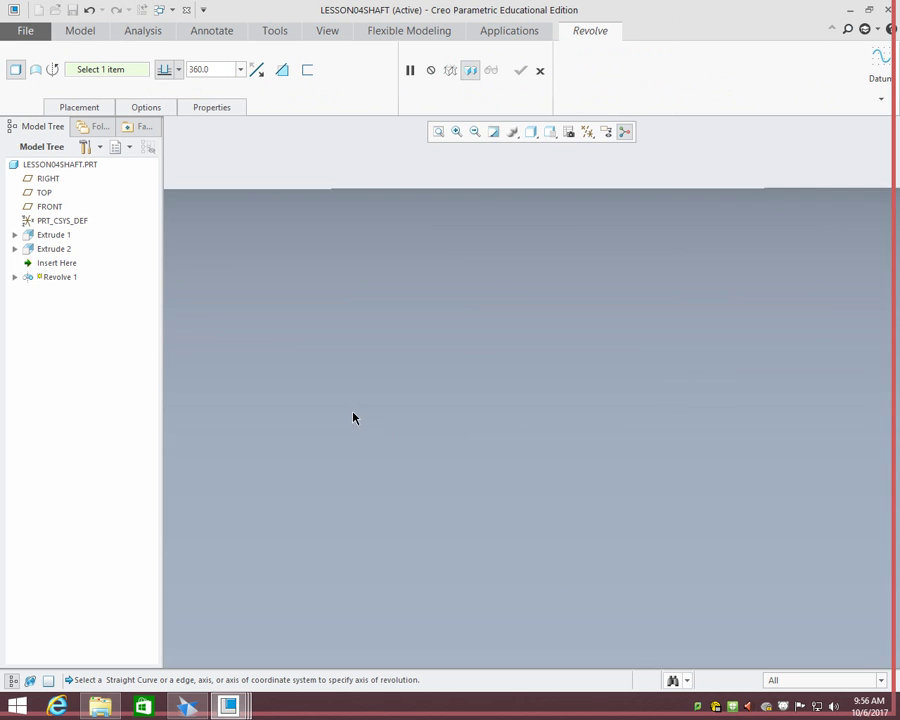
# - Set the shaft's central axis as the axis of revolution for the 360-degree cut and check the bevel preview
pyautogui.scroll(-5, 356, 417)
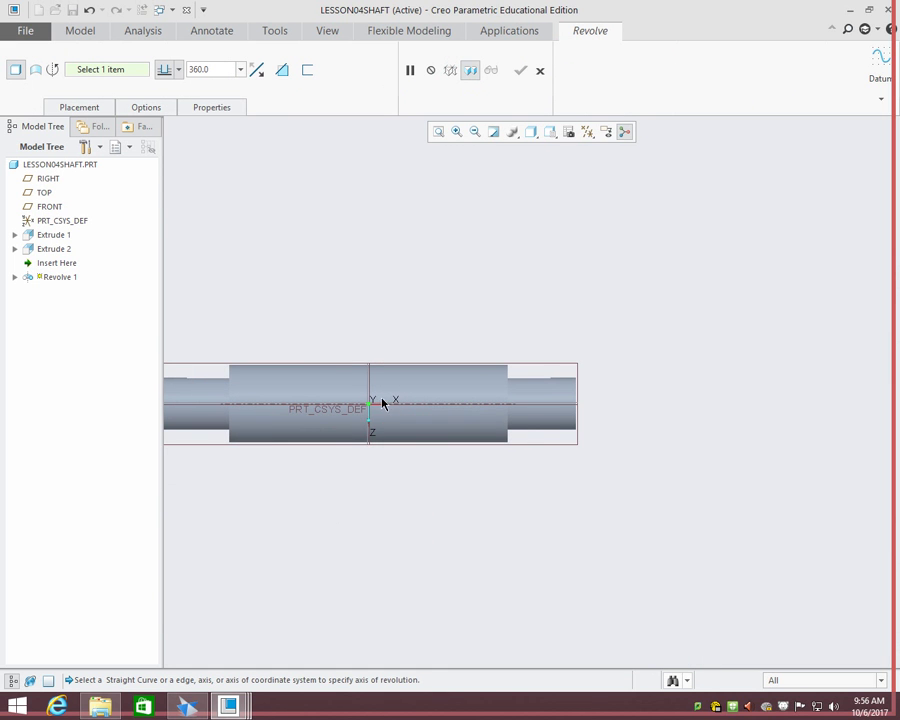
pyautogui.click(485, 402)
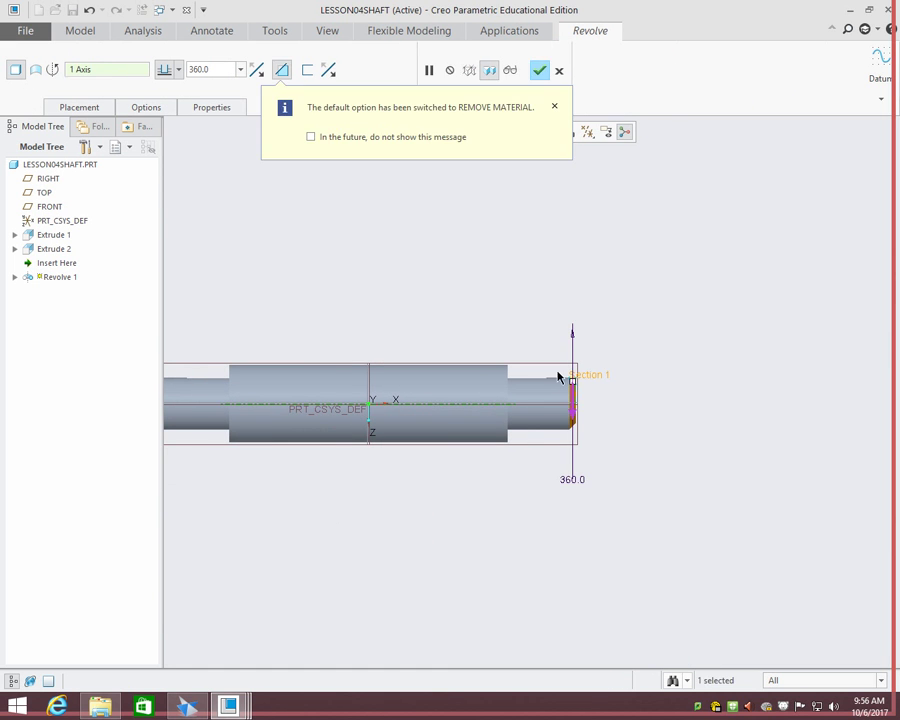
pyautogui.scroll(4, 576, 412)
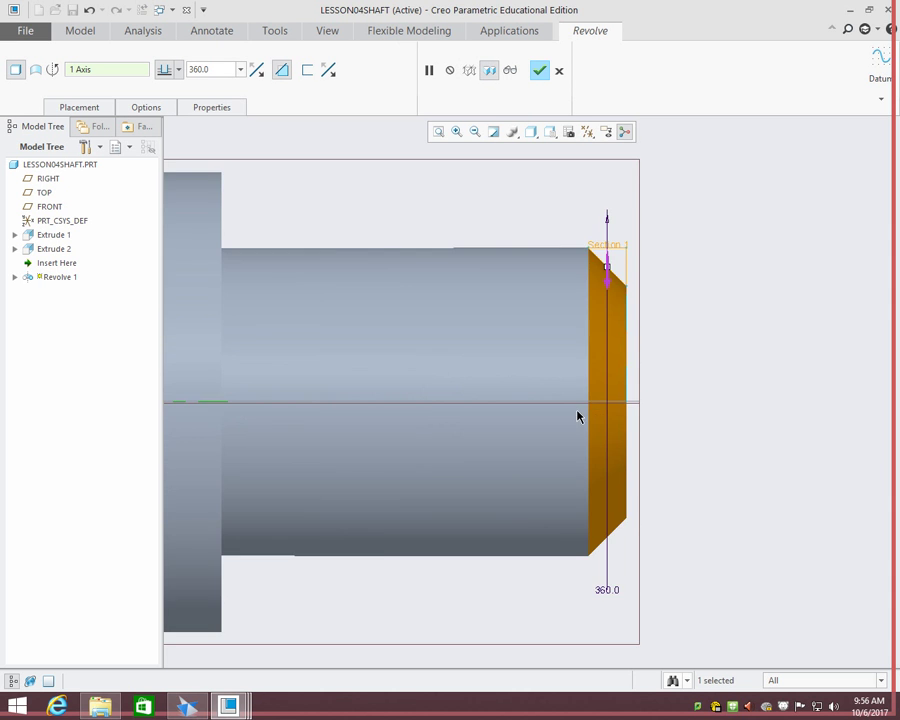
pyautogui.scroll(-4, 586, 410)
pyautogui.keyDown('shift'); pyautogui.moveTo(690, 367); pyautogui.dragTo(436, 404, button='middle'); pyautogui.keyUp('shift')
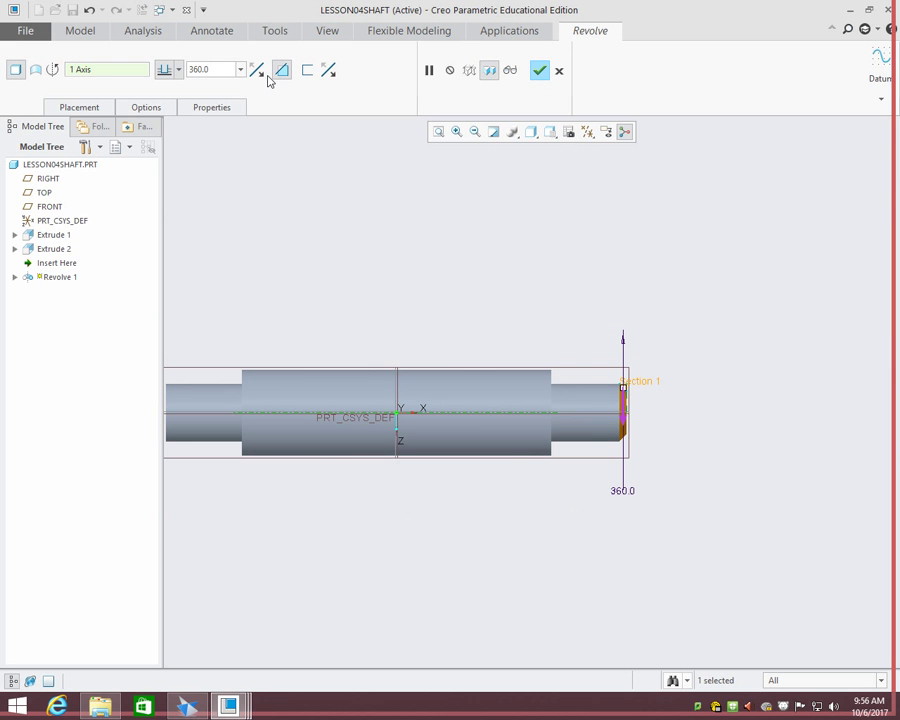
# - Reopen the revolve's internal section for editing, select the whole triangle and start the Mirror command
pyautogui.click(90, 109)
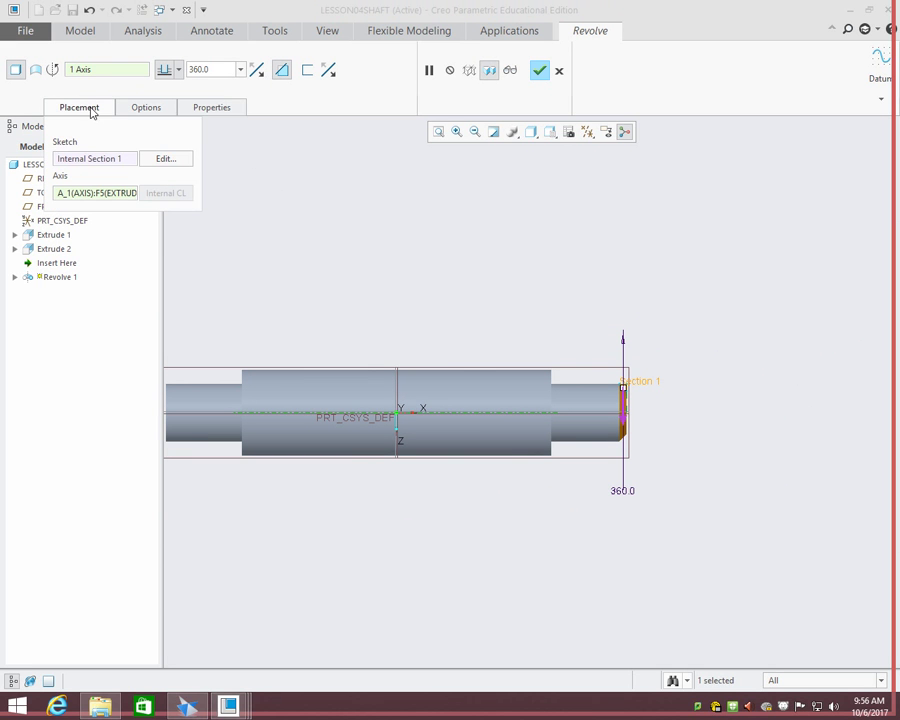
pyautogui.click(163, 160)
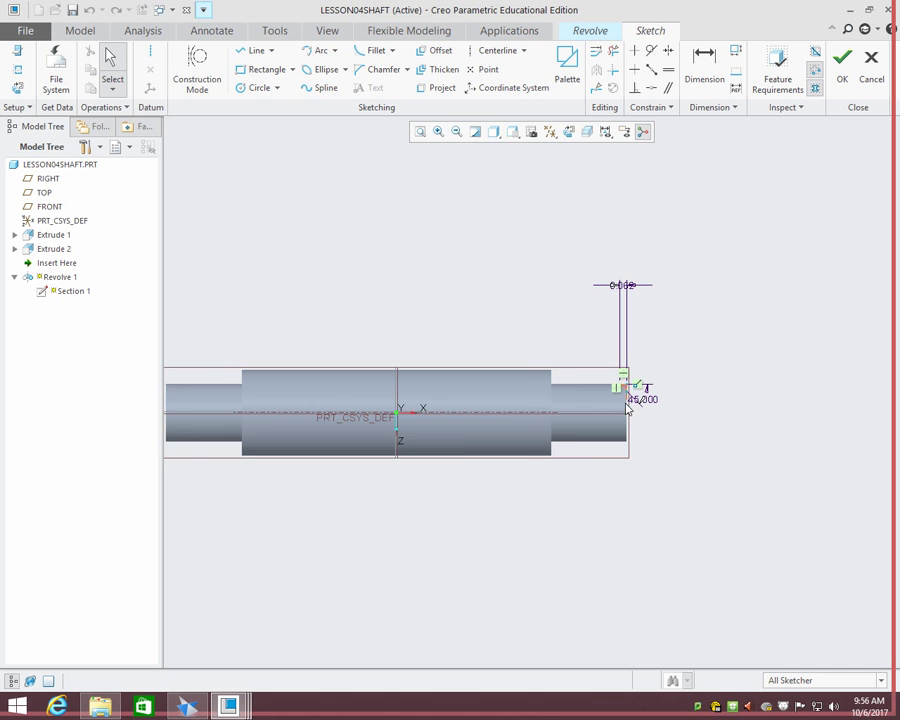
pyautogui.scroll(-1, 596, 322)
pyautogui.moveTo(598, 332); pyautogui.dragTo(664, 413)
pyautogui.click(596, 69)
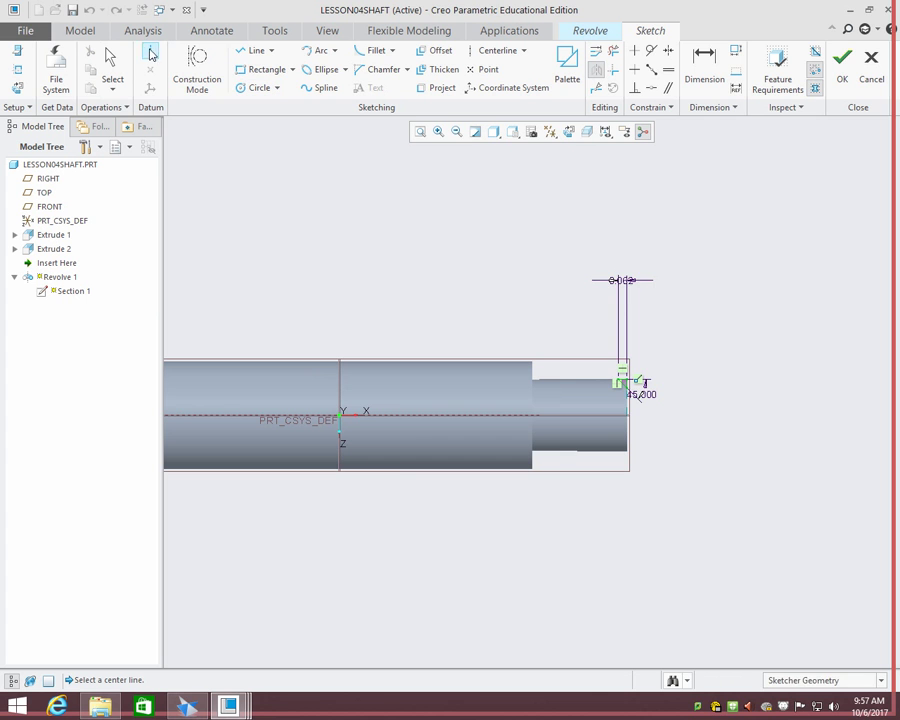
pyautogui.click(340, 364)
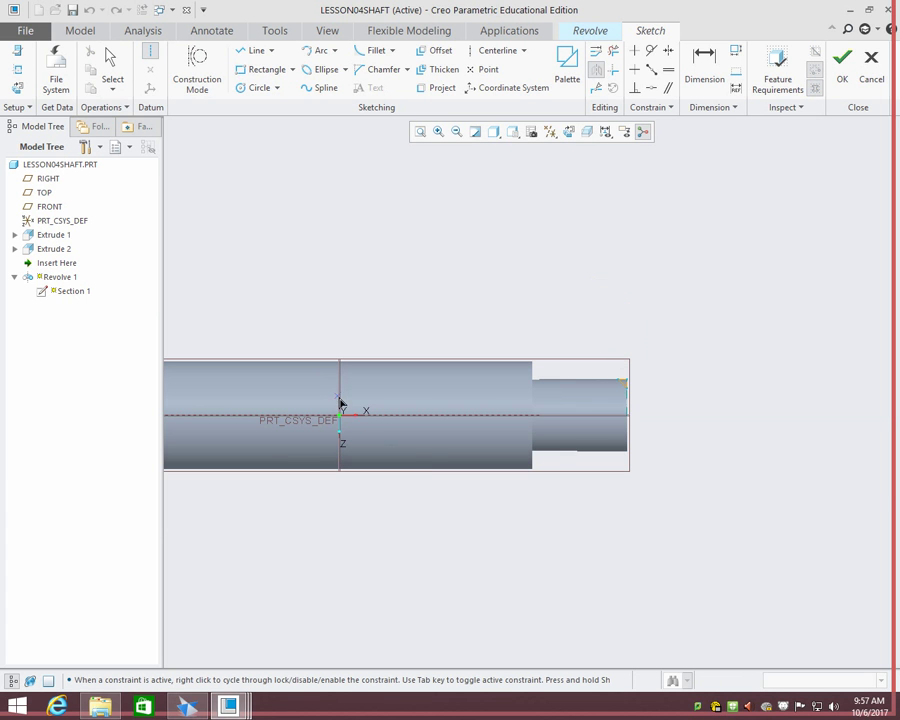
pyautogui.scroll(5, 341, 412)
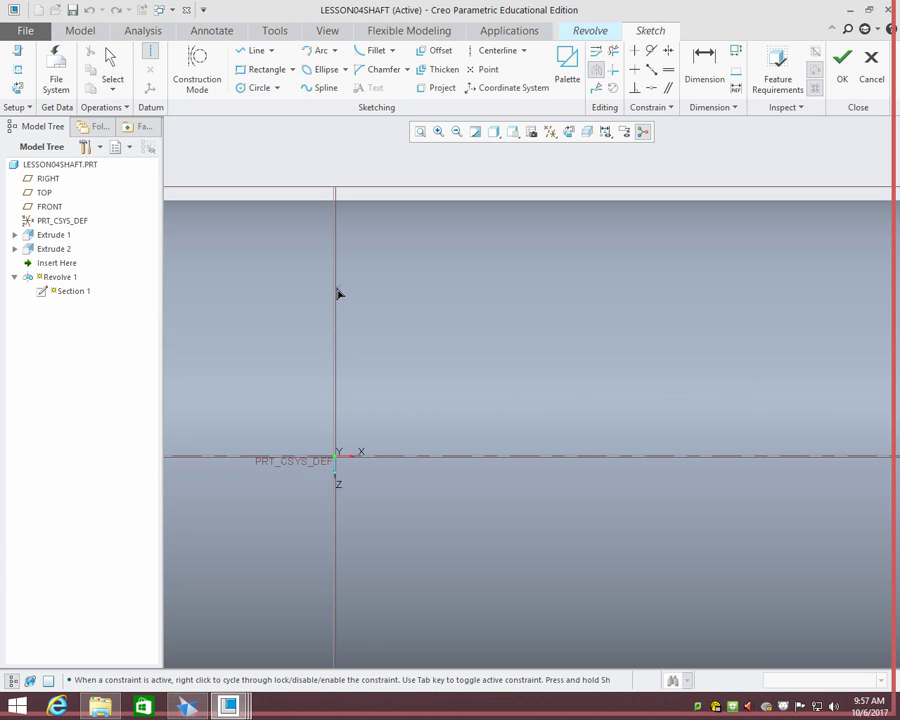
pyautogui.scroll(-3, 344, 322)
pyautogui.moveTo(344, 322)
pyautogui.keyDown('shift'); pyautogui.mouseDown(button='middle')
pyautogui.moveTo(418, 342)
pyautogui.moveTo(446, 388)
pyautogui.mouseUp(button='middle'); pyautogui.keyUp('shift')
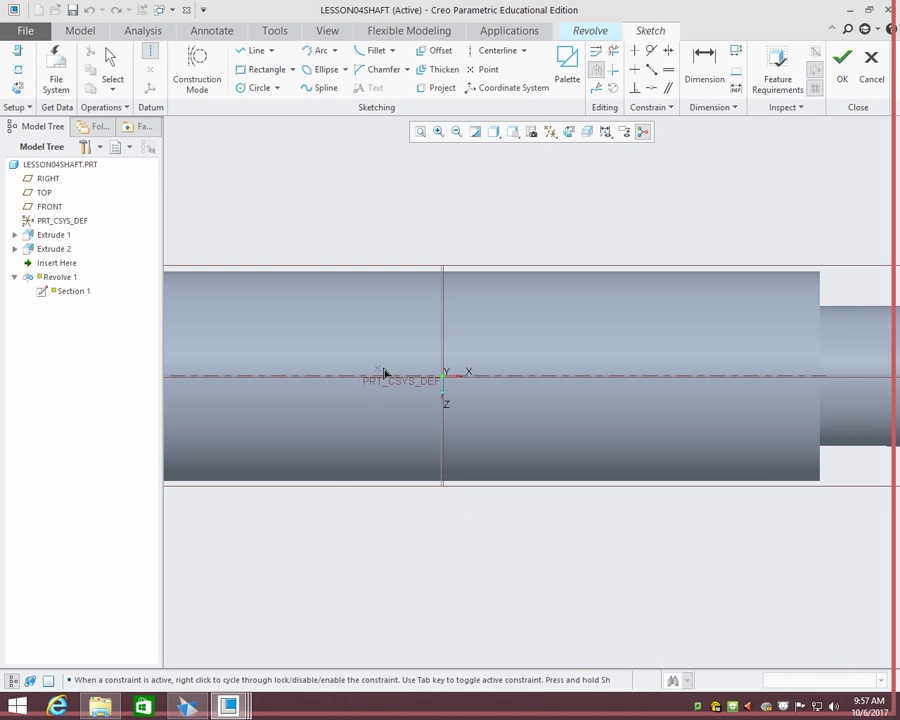
pyautogui.moveTo(549, 327)
pyautogui.mouseDown(button='middle')
pyautogui.moveTo(530, 337)
pyautogui.moveTo(497, 320)
pyautogui.moveTo(539, 293)
pyautogui.moveTo(546, 303)
pyautogui.moveTo(576, 302)
pyautogui.mouseUp(button='middle')
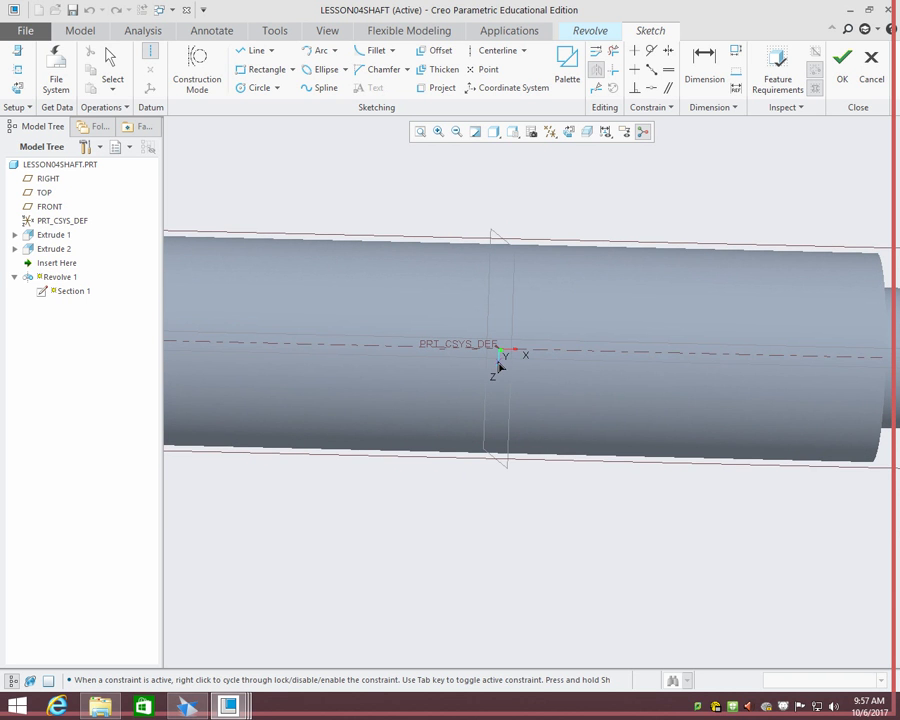
pyautogui.scroll(3, 625, 334)
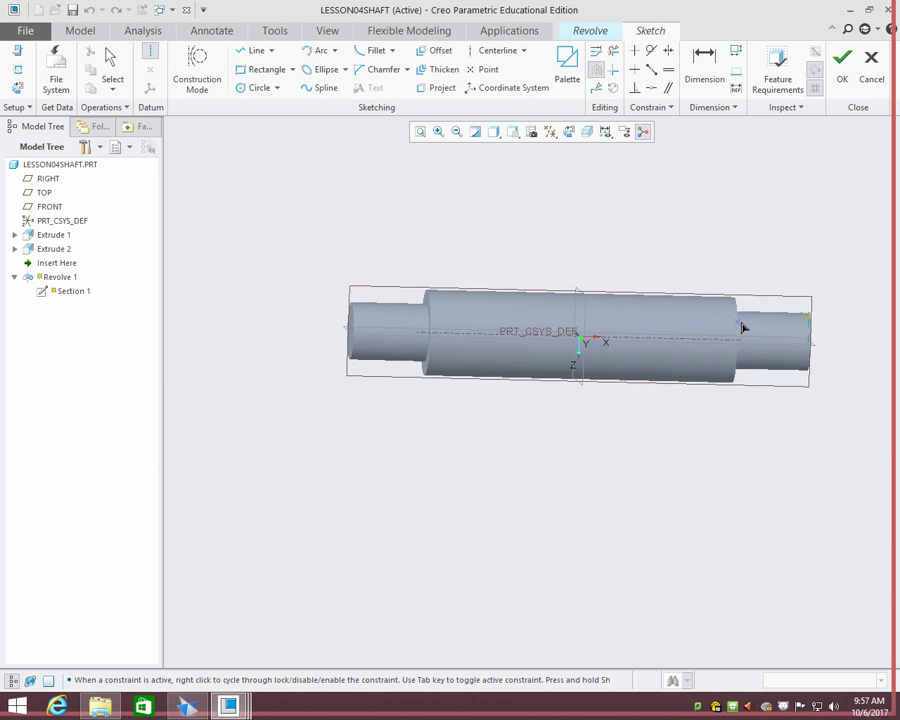
pyautogui.scroll(-2, 730, 324)
pyautogui.keyDown('shift'); pyautogui.moveTo(611, 330); pyautogui.dragTo(599, 312, button='middle'); pyautogui.keyUp('shift')
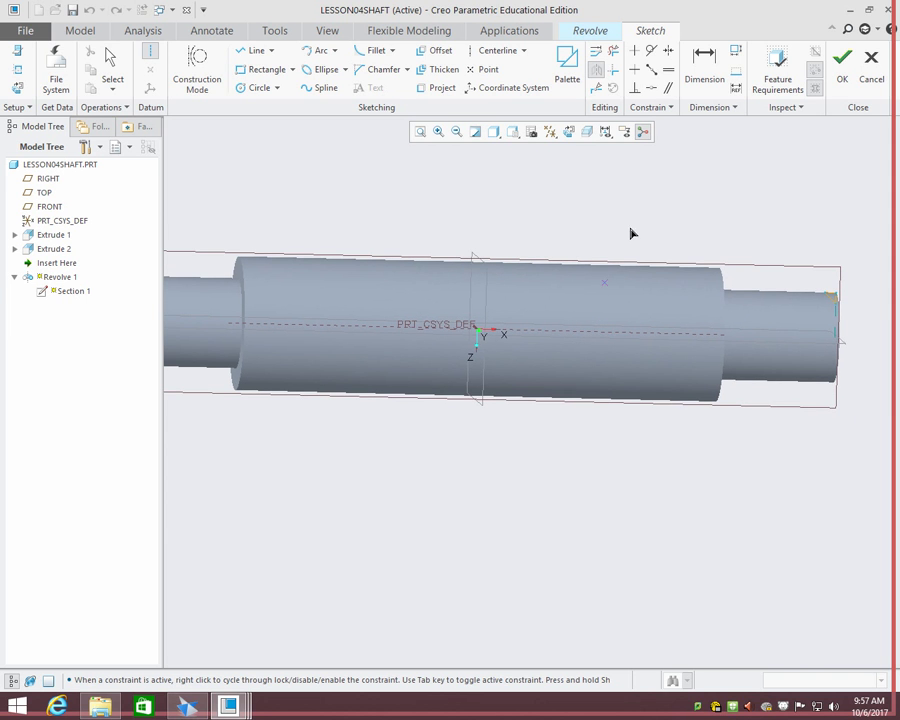
# - Project the upper and lower silhouette edges of the shaft's narrower cylinder into the sketch
pyautogui.click(421, 132)
pyautogui.click(442, 88)
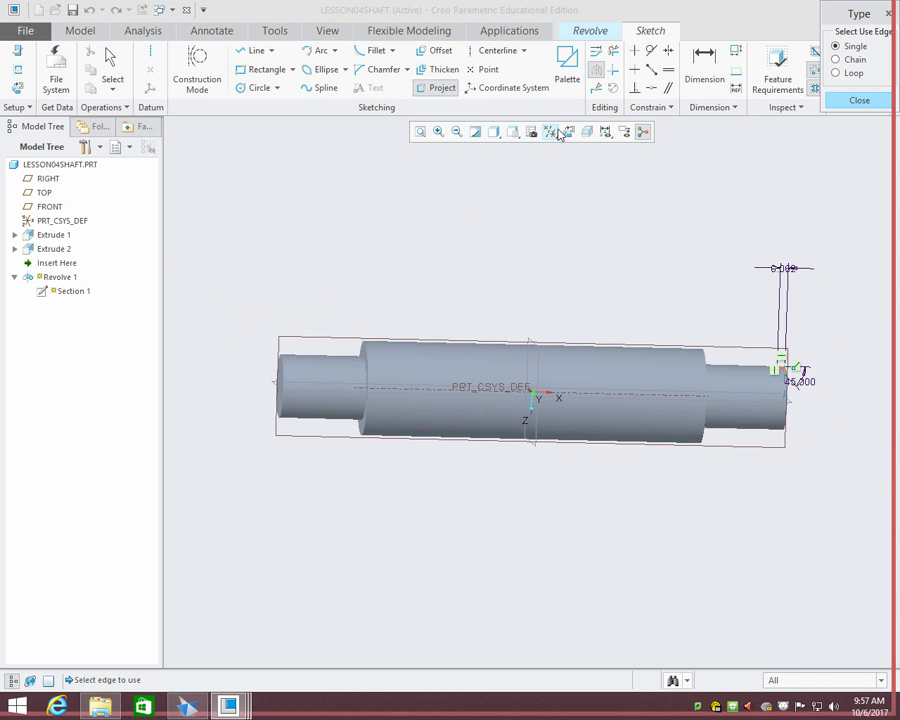
pyautogui.click(568, 131)
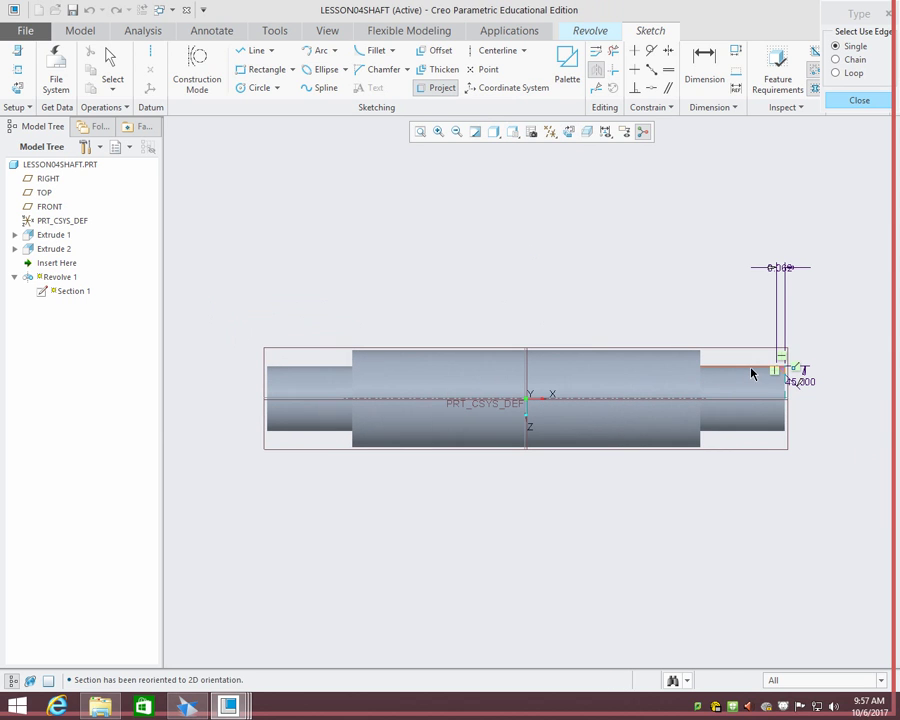
pyautogui.click(753, 372)
pyautogui.click(745, 431)
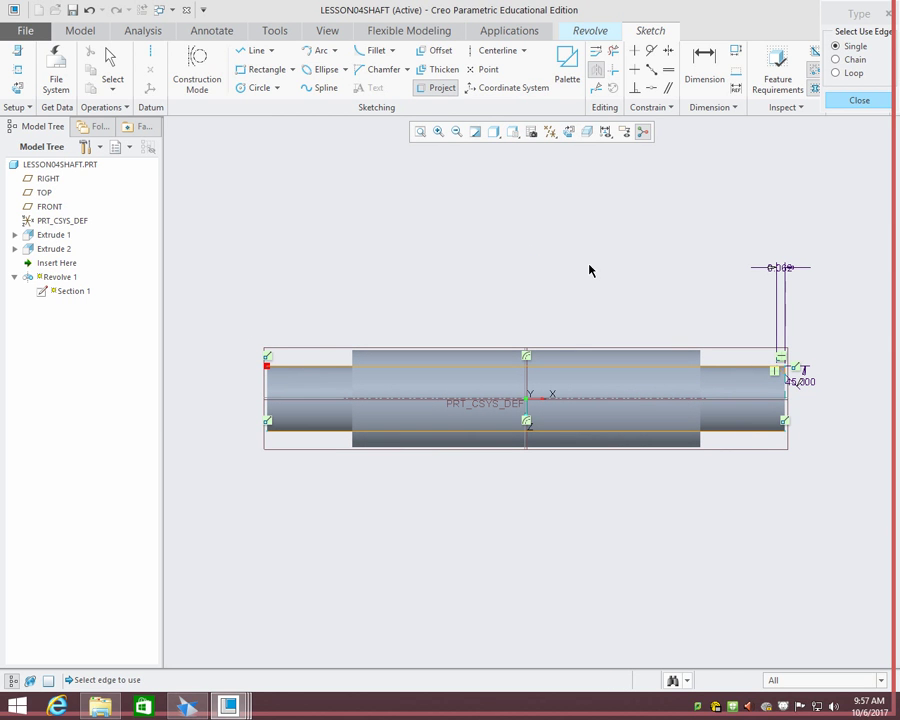
pyautogui.middleClick(330, 211)
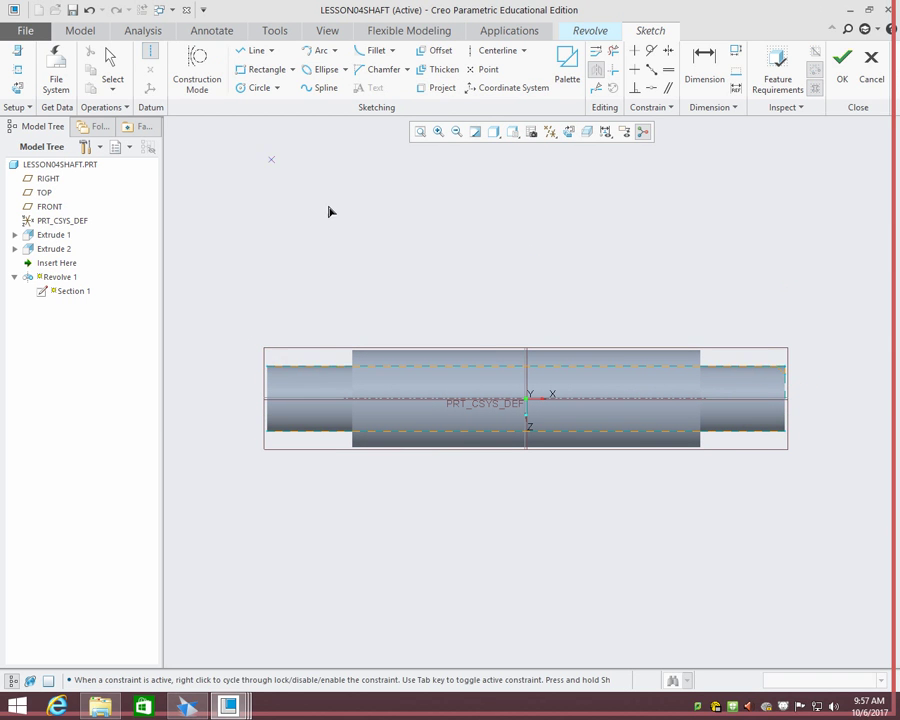
# - Draw a vertical centerline through the middle of the shaft, starting at the midpoint of the upper projected edge
pyautogui.click(529, 370)
pyautogui.click(529, 370)
pyautogui.click(529, 450)
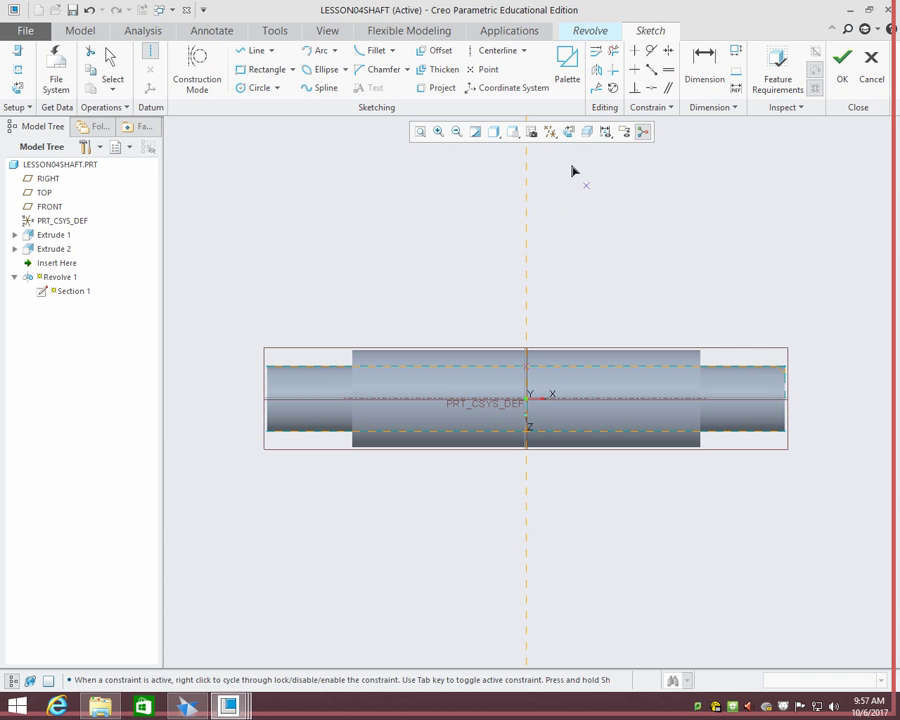
pyautogui.middleClick(608, 371)
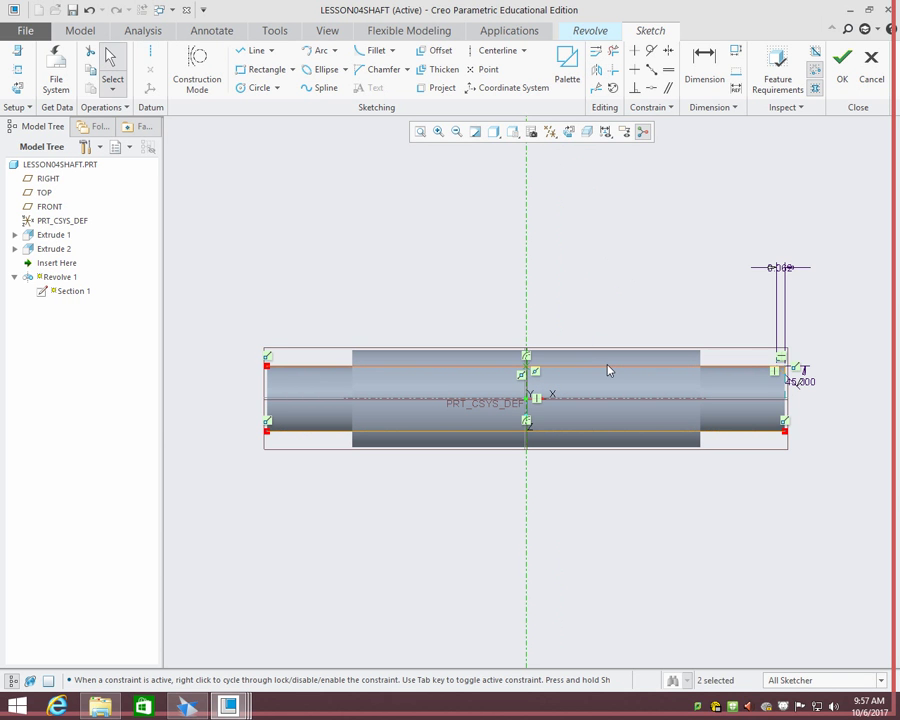
# - Delete the two projected edge lines from the sketch, keeping the vertical centerline
pyautogui.click(608, 369)
pyautogui.click(620, 425)
pyautogui.click(620, 425)
pyautogui.click(626, 398)
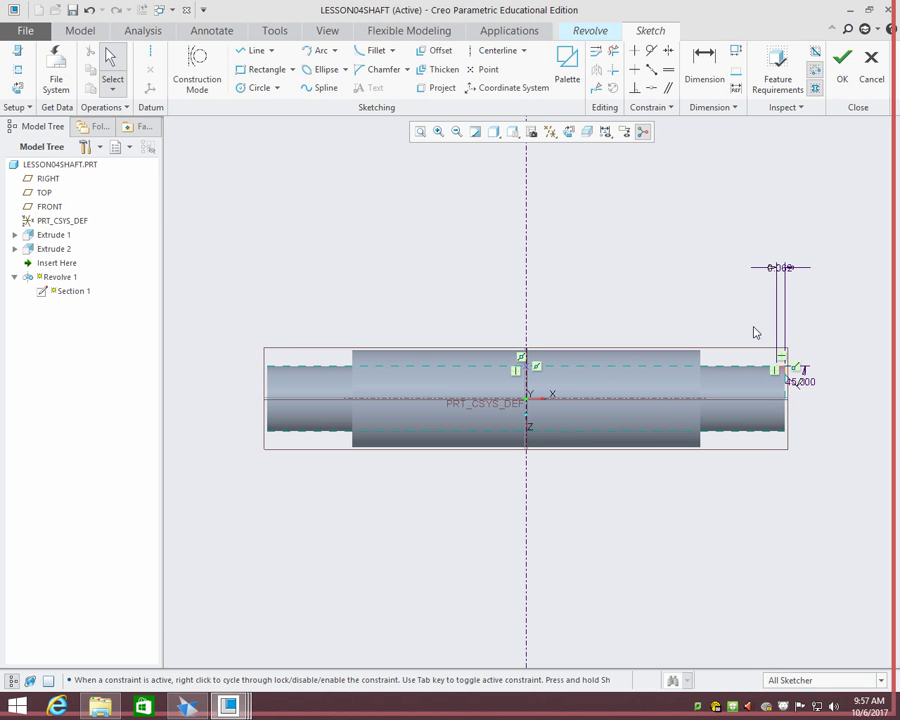
# - Mirror the whole bevel triangle across the vertical centerline and finish the sketch
pyautogui.moveTo(750, 326); pyautogui.dragTo(814, 392)
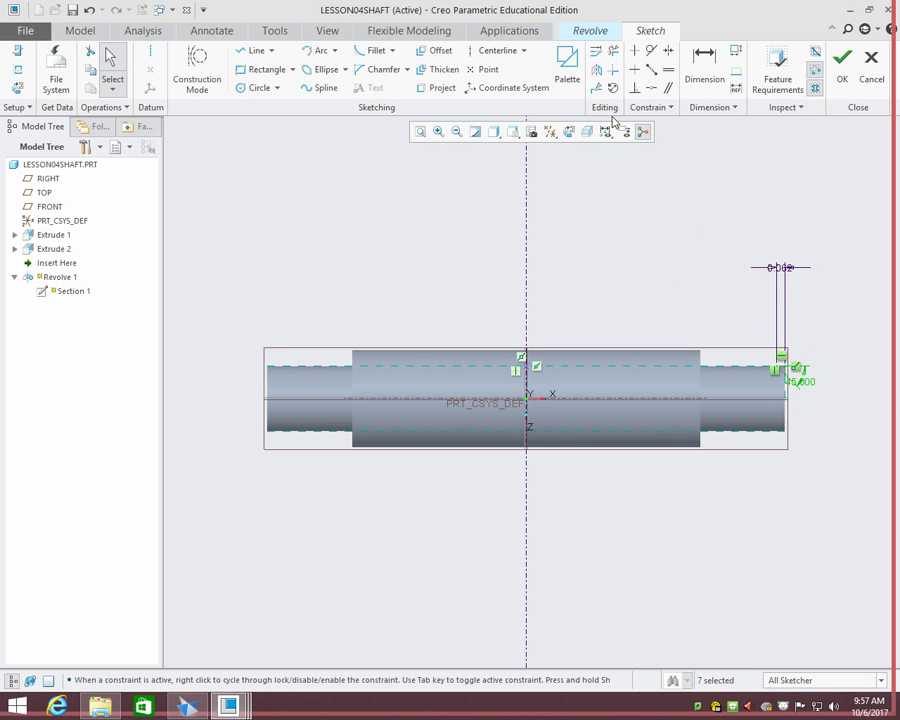
pyautogui.click(596, 76)
pyautogui.click(526, 227)
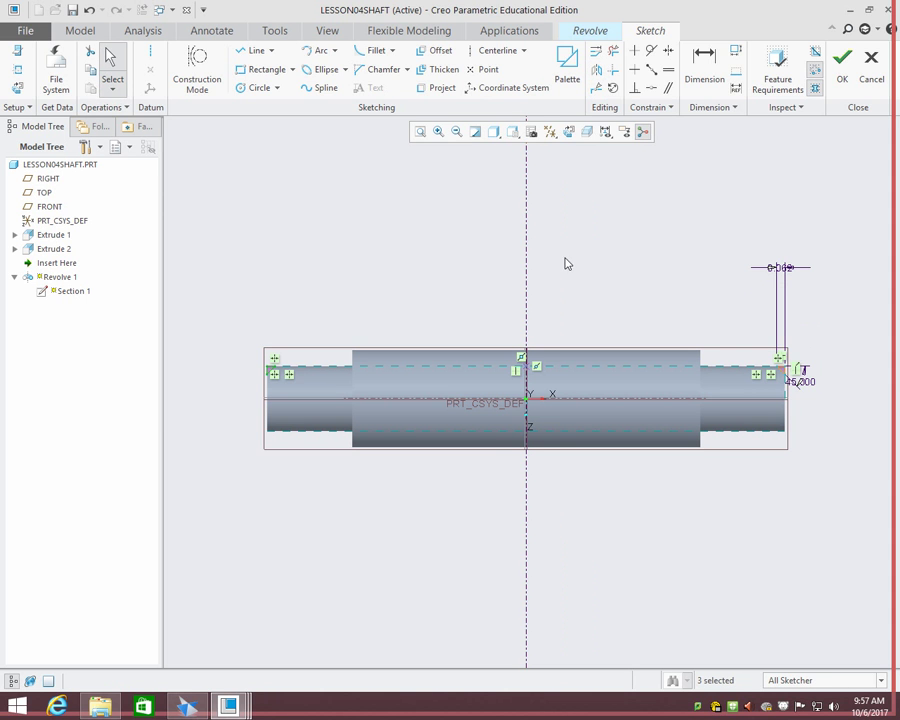
pyautogui.click(843, 65)
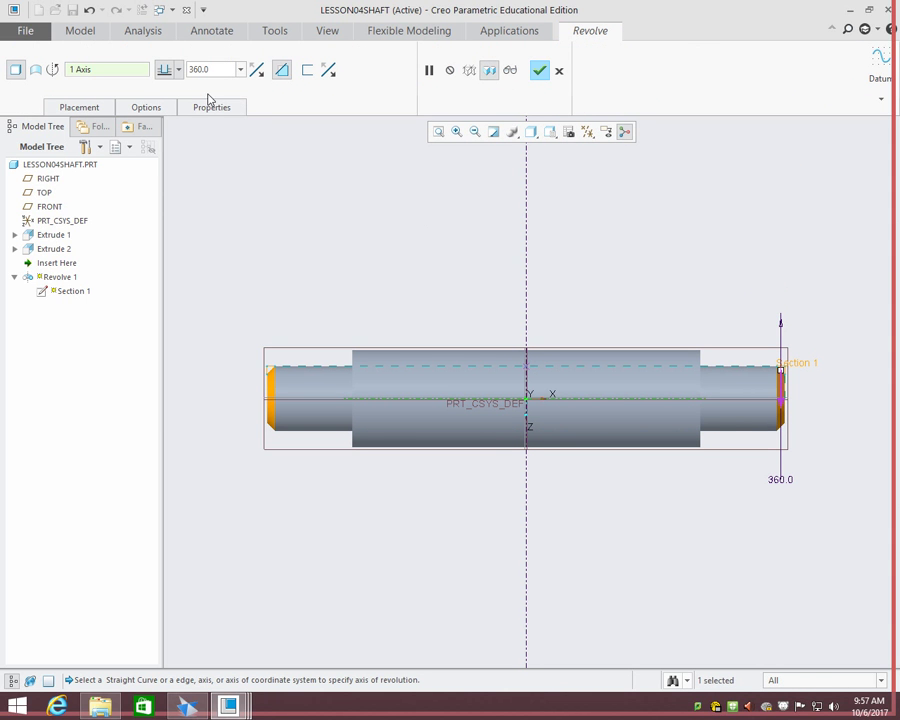
# - Try the symmetric angle option for the revolve, return to the one-sided option and flip the revolve direction
pyautogui.click(178, 69)
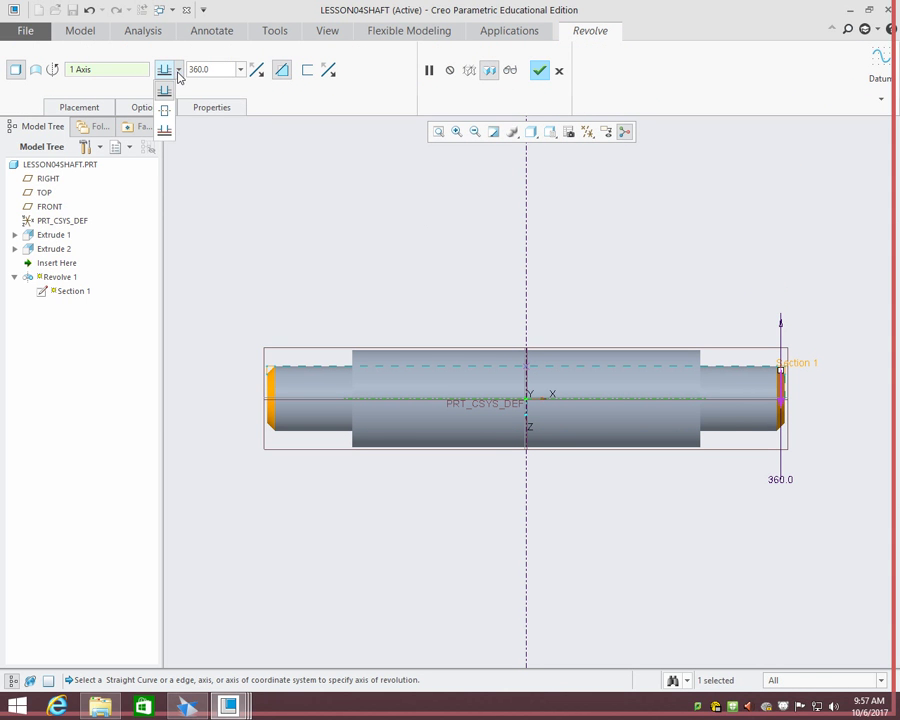
pyautogui.click(165, 110)
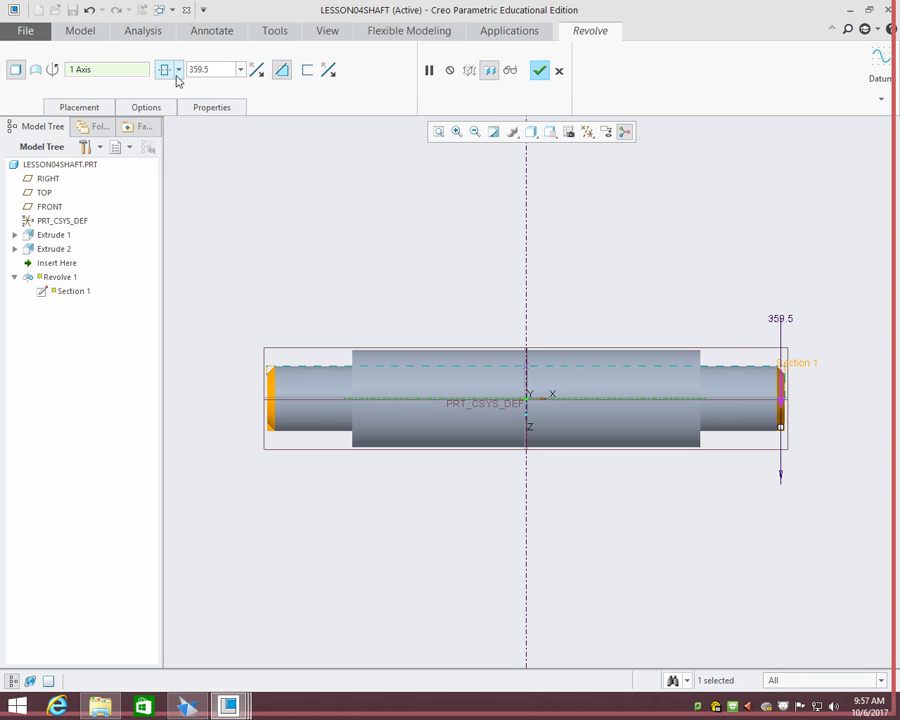
pyautogui.click(178, 69)
pyautogui.click(166, 128)
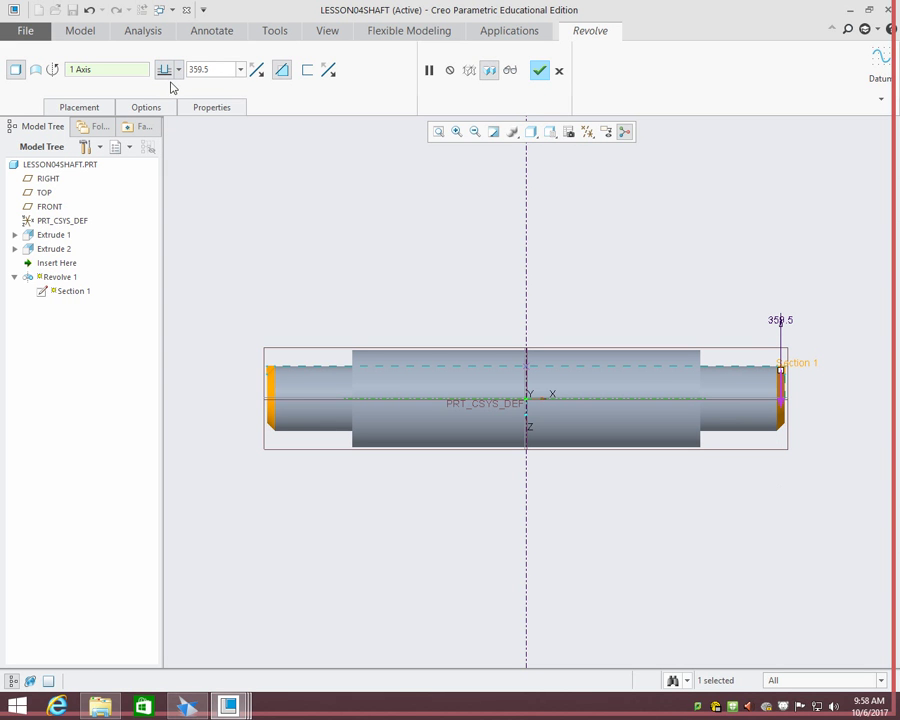
pyautogui.click(256, 69)
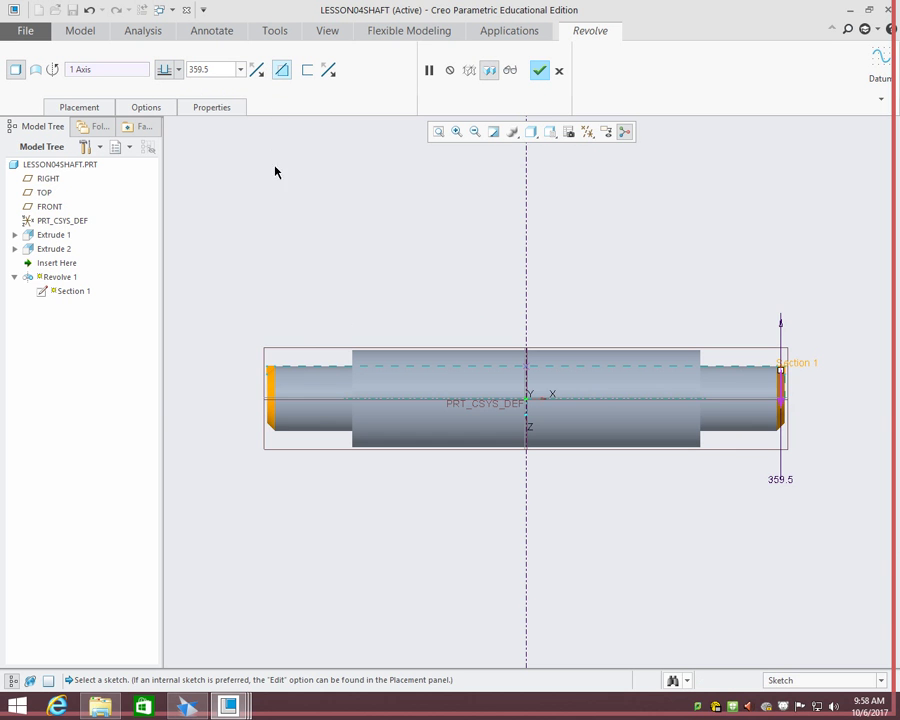
# - Set the revolve angle to 360 degrees and inspect the bevel preview on both shaft ends
pyautogui.scroll(5, 280, 425)
pyautogui.moveTo(305, 352); pyautogui.dragTo(330, 320, button='middle')
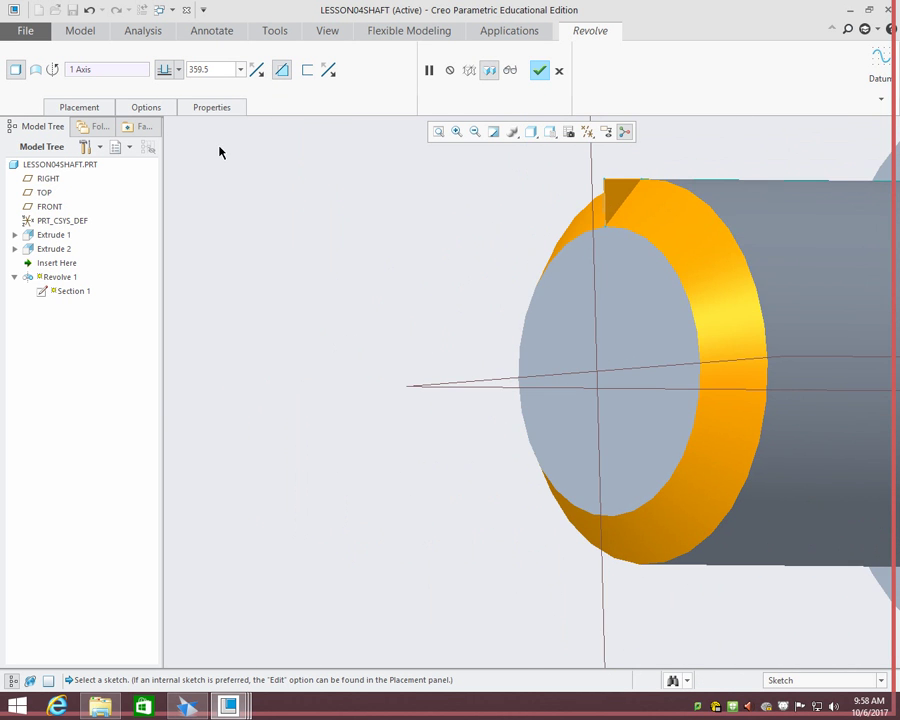
pyautogui.doubleClick(215, 71)
pyautogui.write('360')
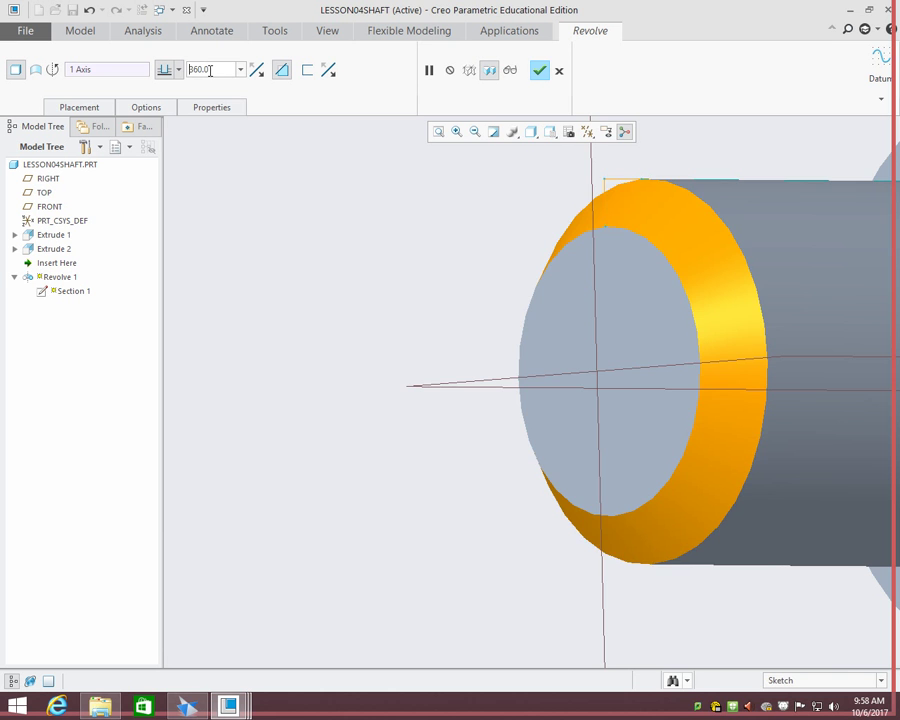
pyautogui.press('Return')
pyautogui.scroll(-4, 649, 346)
pyautogui.moveTo(632, 340); pyautogui.dragTo(669, 342, button='middle')
pyautogui.keyDown('shift'); pyautogui.moveTo(789, 364); pyautogui.dragTo(475, 395, button='middle'); pyautogui.keyUp('shift')
pyautogui.moveTo(645, 414)
pyautogui.mouseDown(button='middle')
pyautogui.moveTo(617, 416)
pyautogui.moveTo(617, 432)
pyautogui.moveTo(629, 416)
pyautogui.moveTo(621, 405)
pyautogui.moveTo(629, 412)
pyautogui.mouseUp(button='middle')
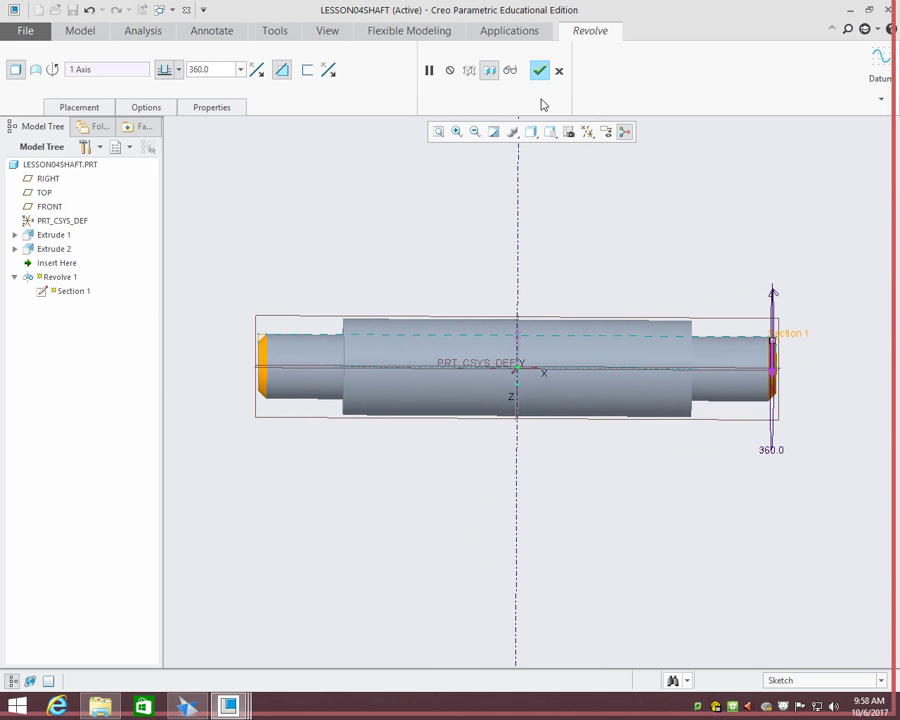
# - Reopen the revolve's internal section to review the mirrored triangles, close the sketch and complete the revolved bevel cut
pyautogui.click(55, 107)
pyautogui.click(180, 152)
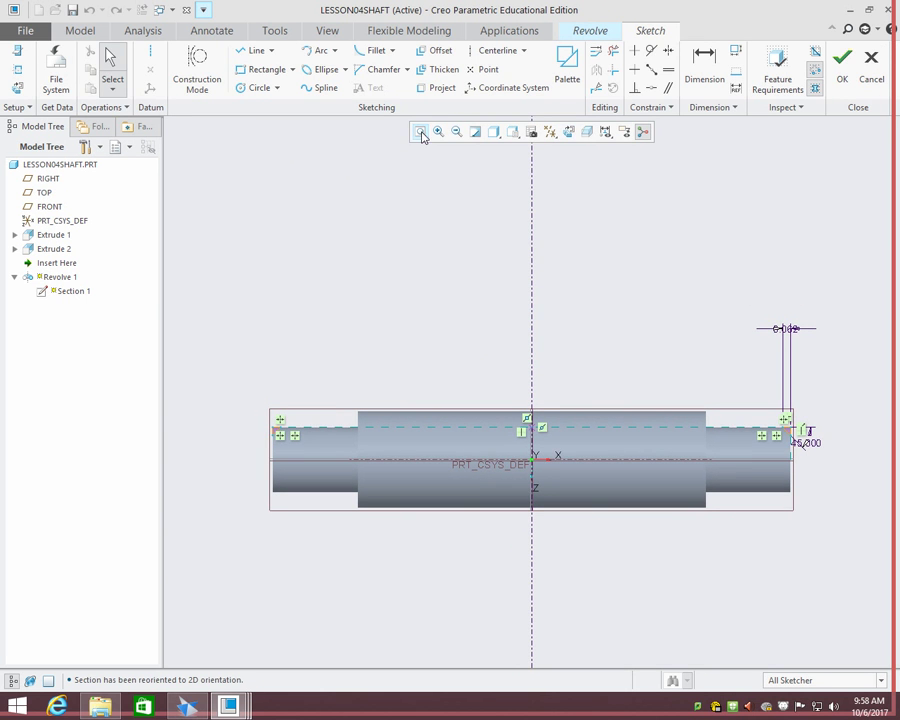
pyautogui.click(421, 133)
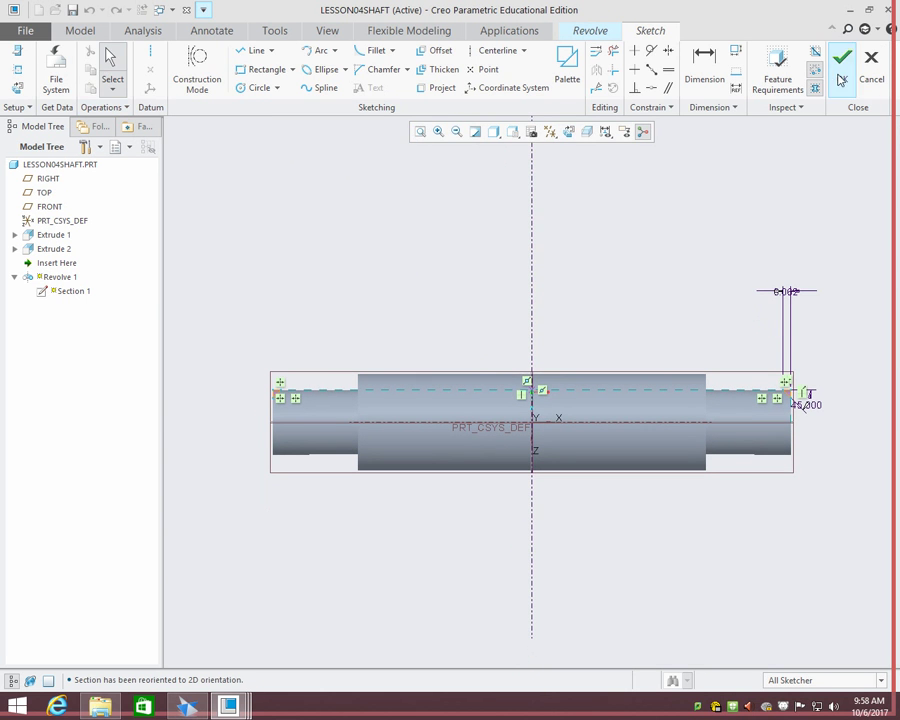
pyautogui.click(842, 60)
pyautogui.click(539, 70)
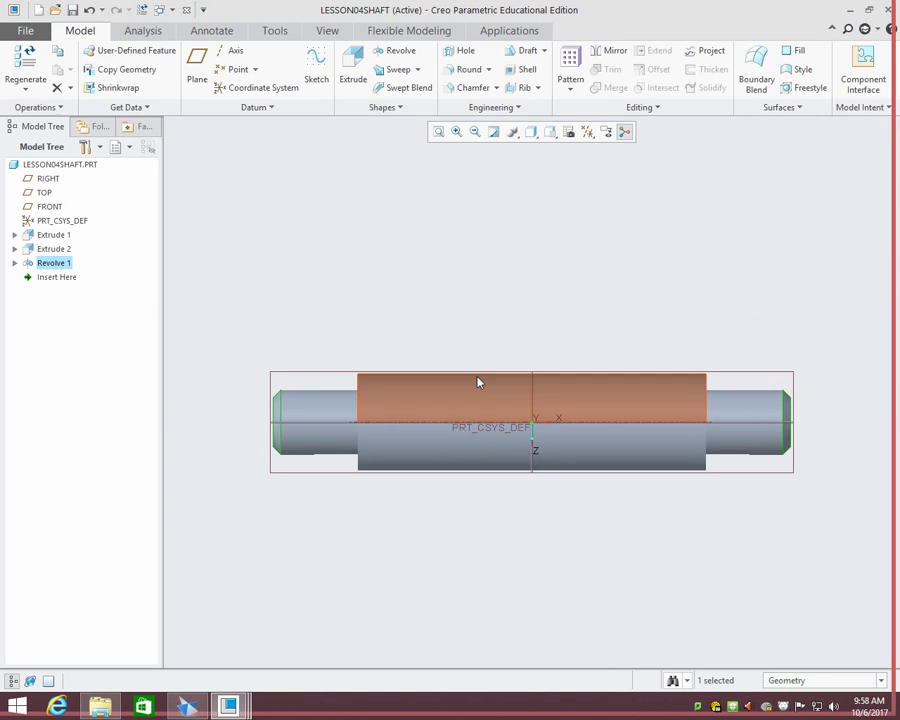
pyautogui.moveTo(726, 284); pyautogui.dragTo(655, 315, button='middle')
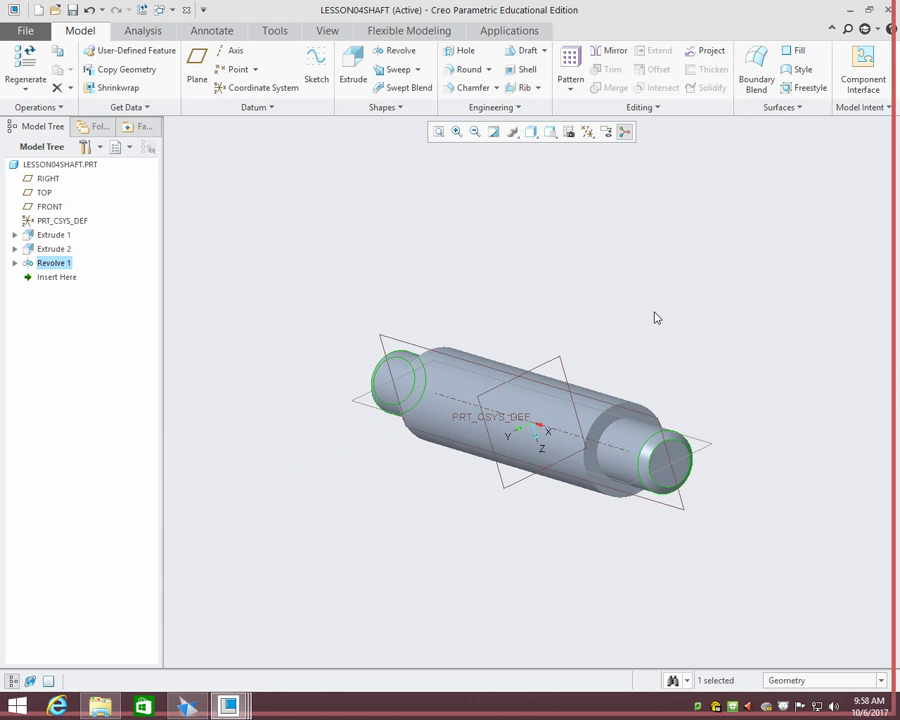
pyautogui.click(703, 289)
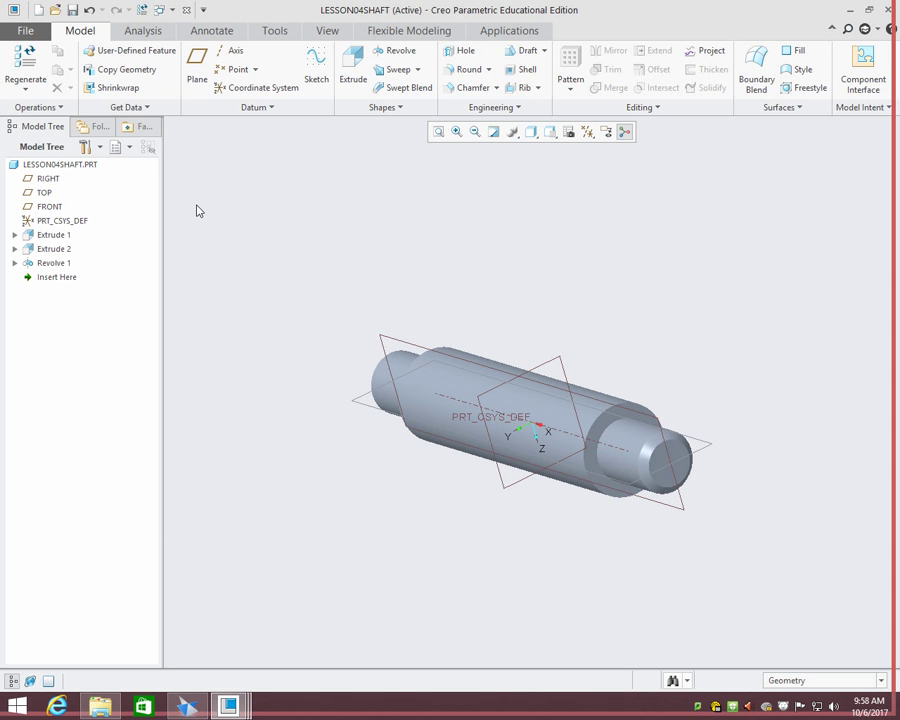
# - Create a new solid part named lesson04STAND with the default template
pyautogui.click(38, 10)
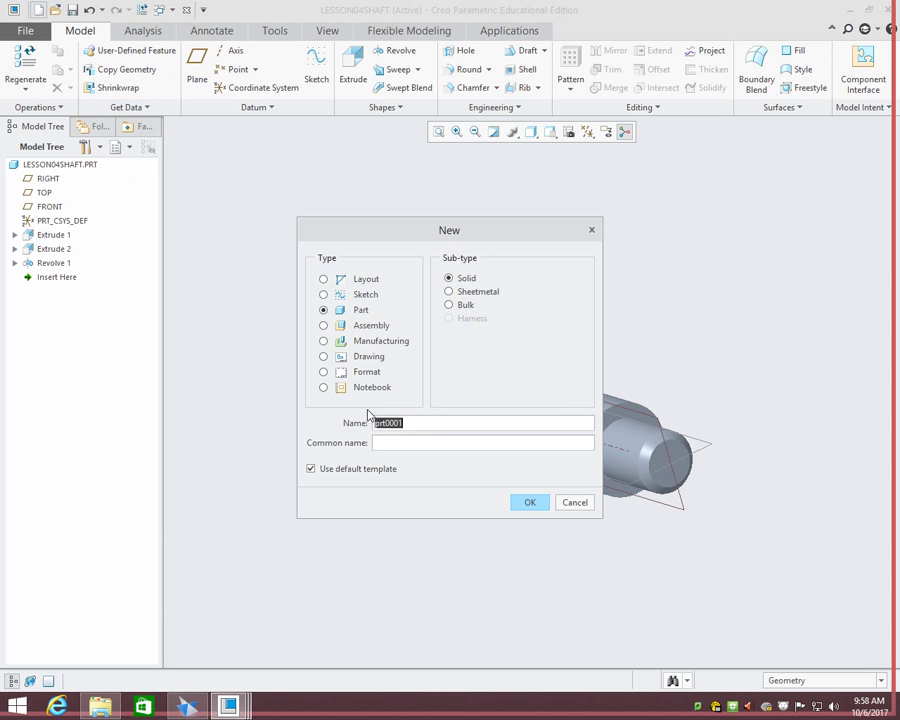
pyautogui.write('lesson045')
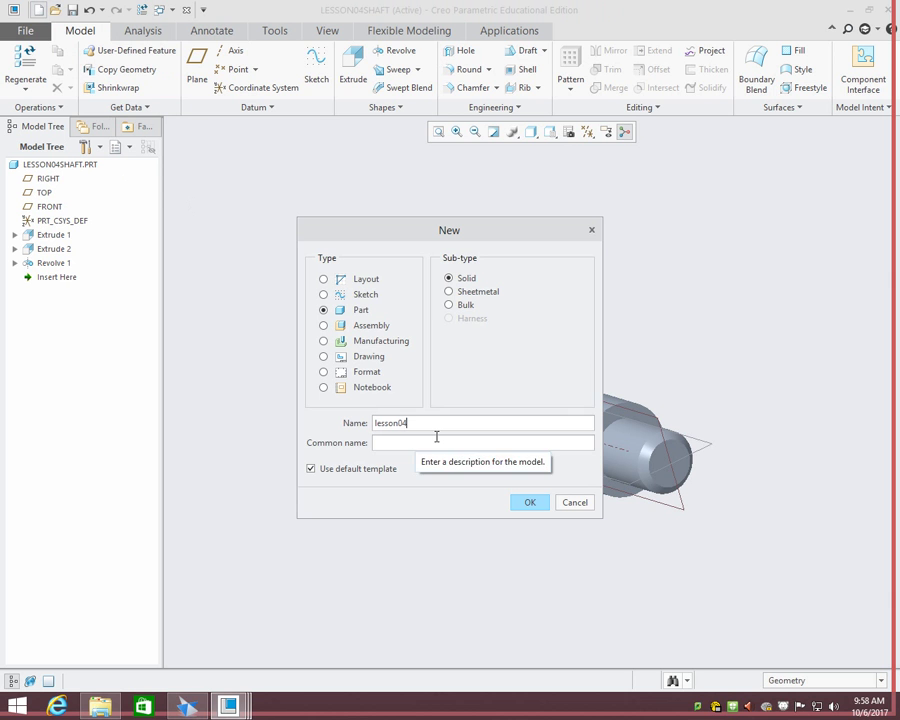
pyautogui.write('STAND')
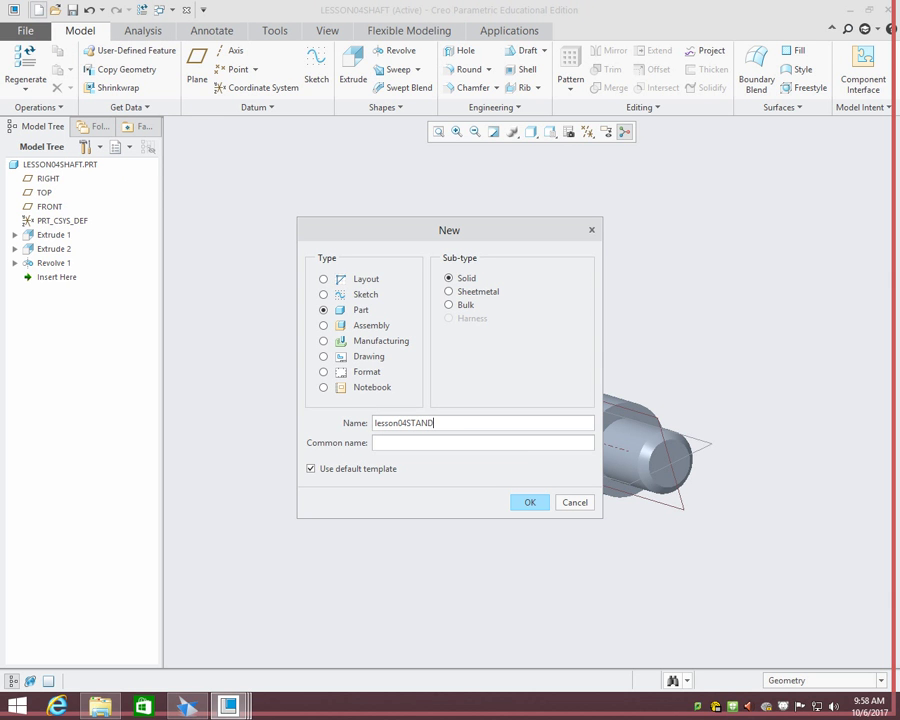
pyautogui.click(529, 503)
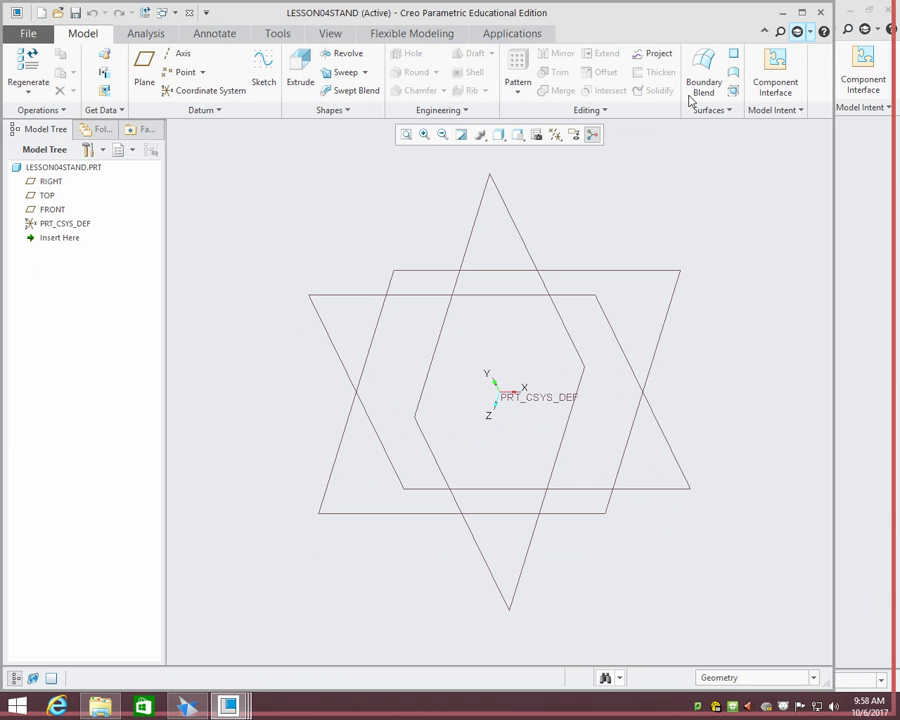
# - Return to the shaft part and save LESSON04SHAFT.PRT in the lesson04 folder
pyautogui.click(783, 14)
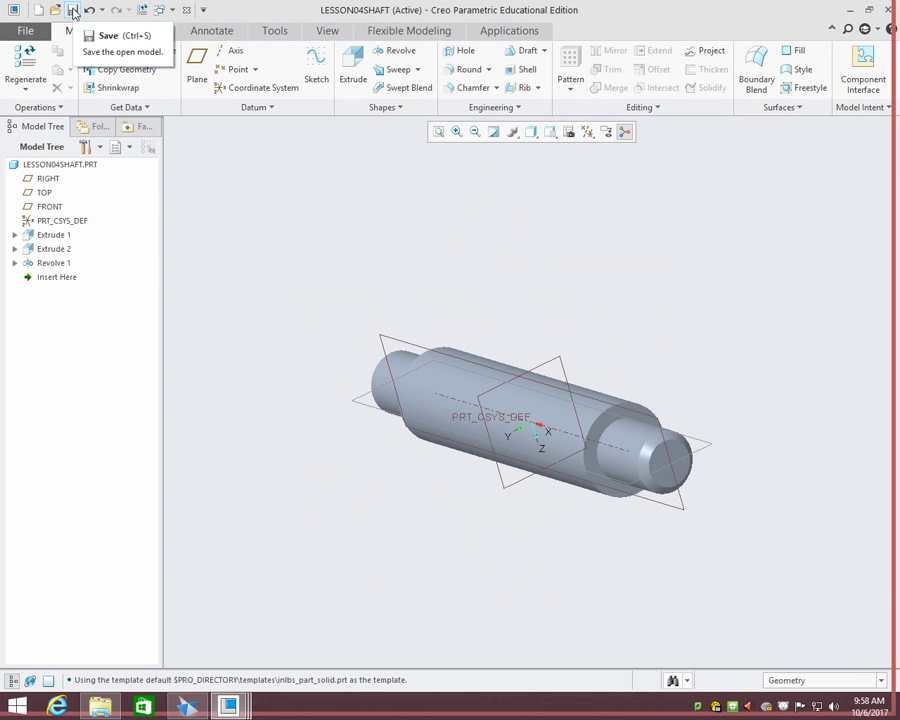
pyautogui.click(72, 12)
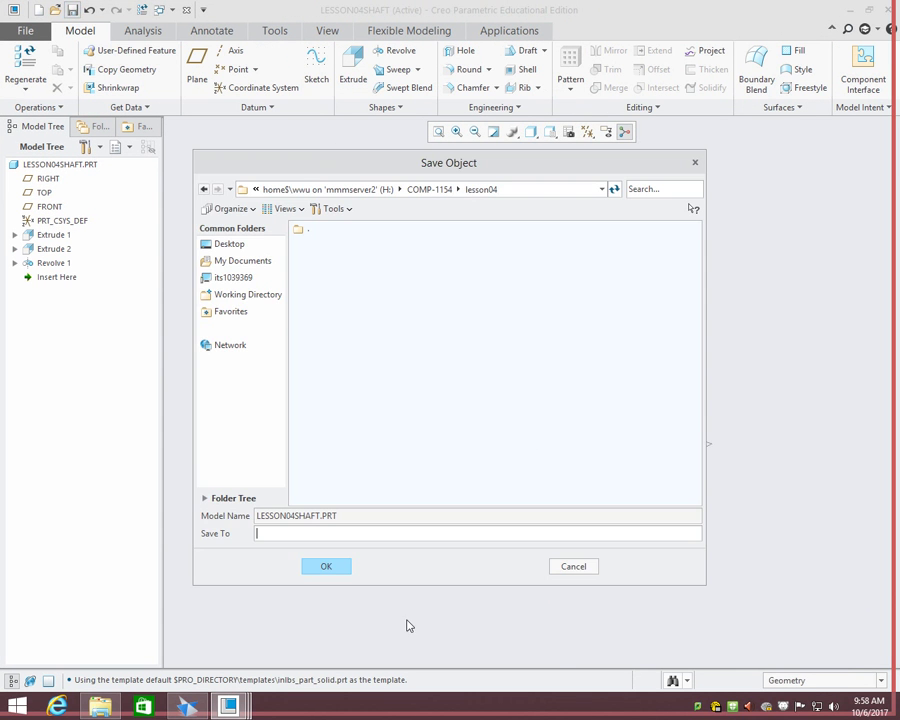
pyautogui.click(341, 569)
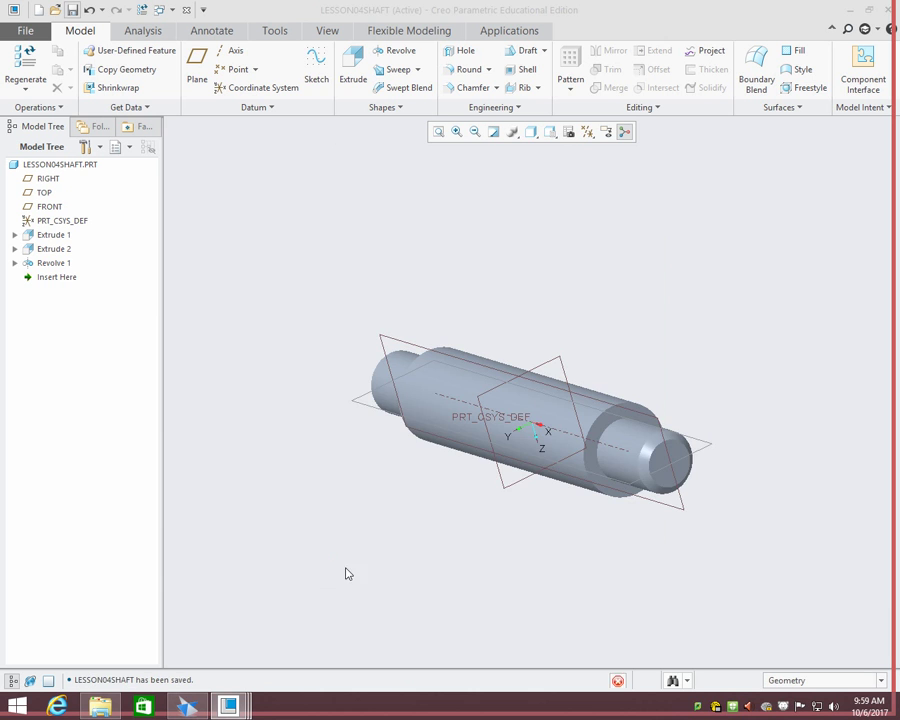
# - Put the shaft part away, check the saved files in the lesson04 folder, and switch to the LESSON04STAND part window
pyautogui.click(848, 10)
pyautogui.click(101, 707)
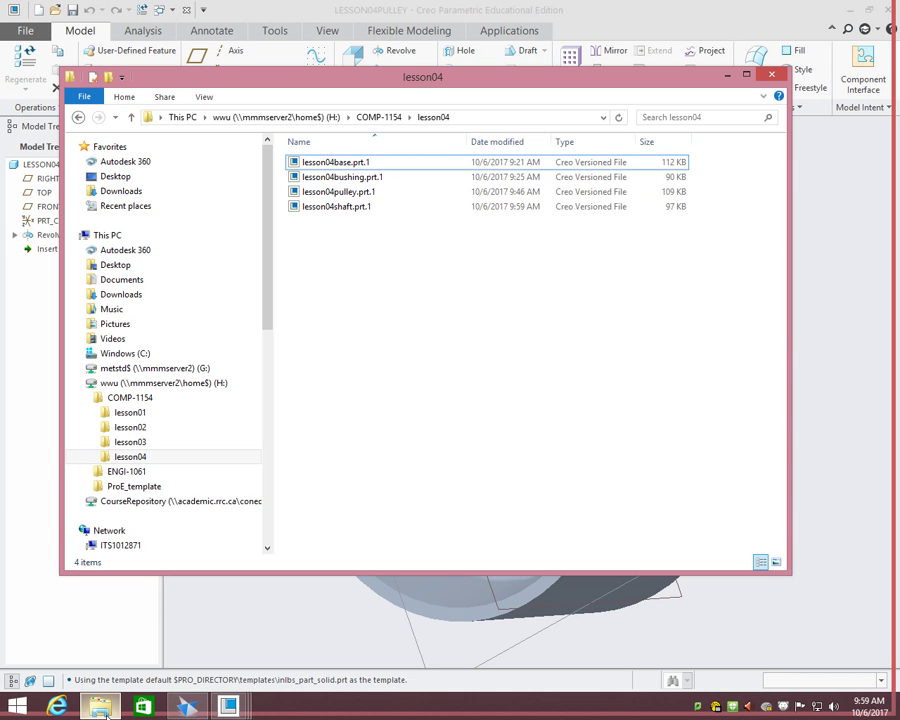
pyautogui.click(101, 707)
pyautogui.moveTo(229, 705)
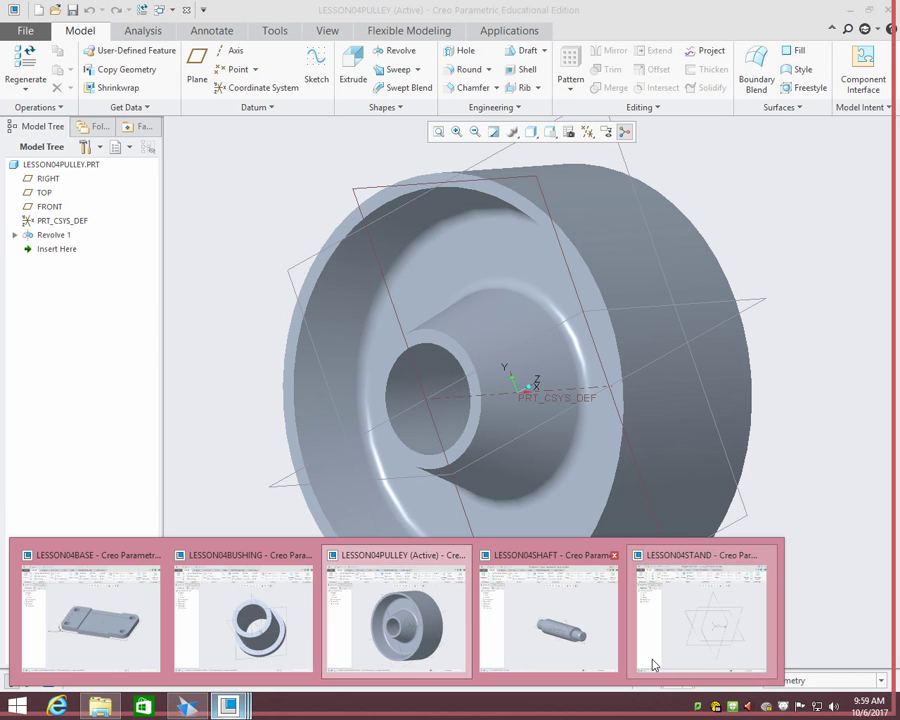
pyautogui.click(688, 625)
pyautogui.doubleClick(564, 9)
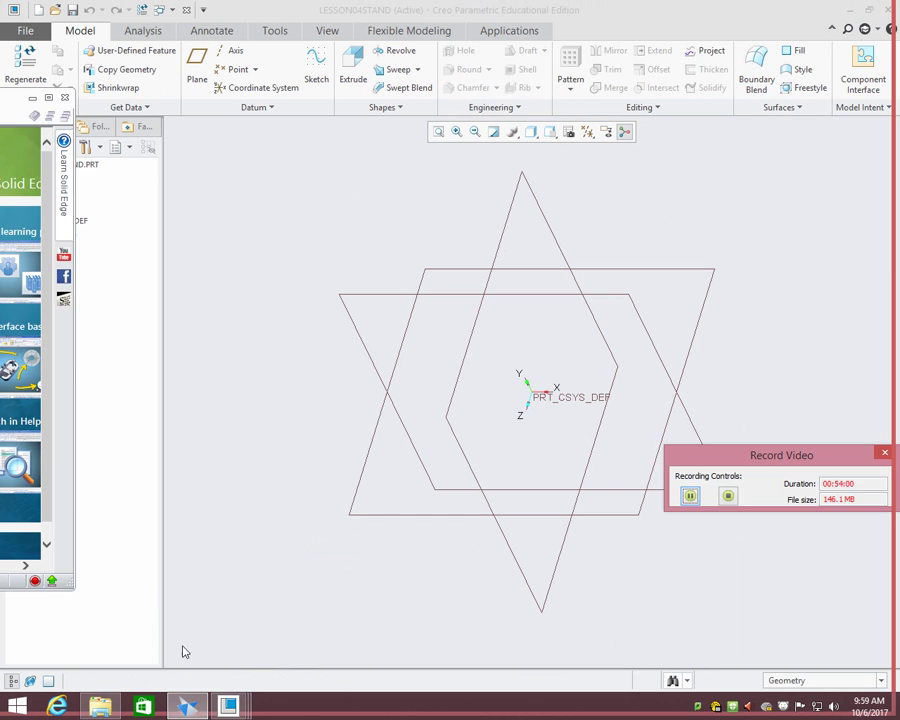
pyautogui.click(172, 633)
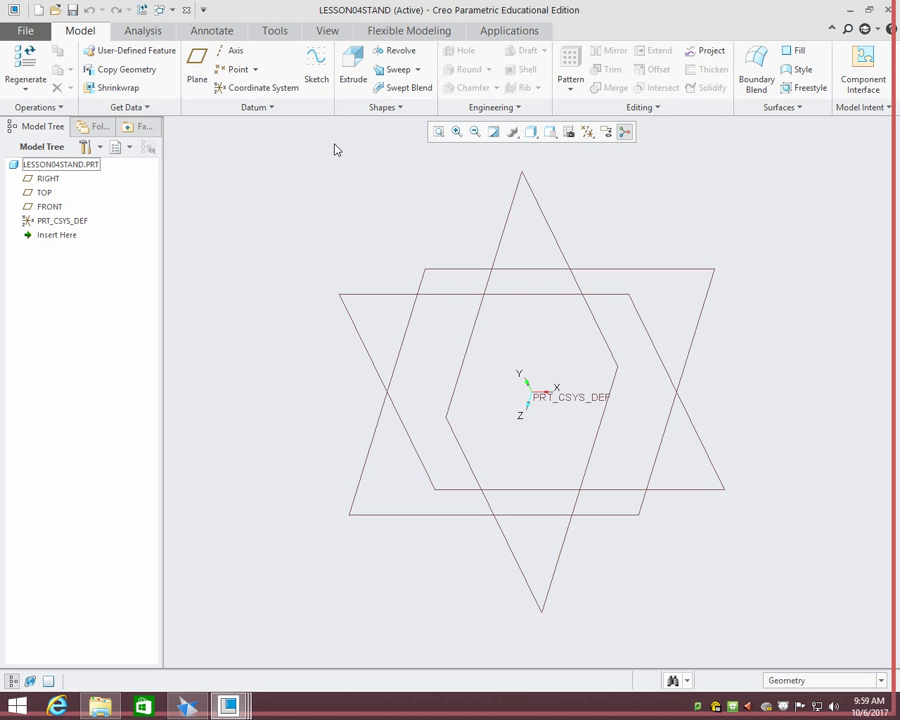
# - Start an extrude sketch on the FRONT plane and draw a base line about 38.6 long, the stepped right foot and a vertical upright about 21.2 high
pyautogui.click(351, 68)
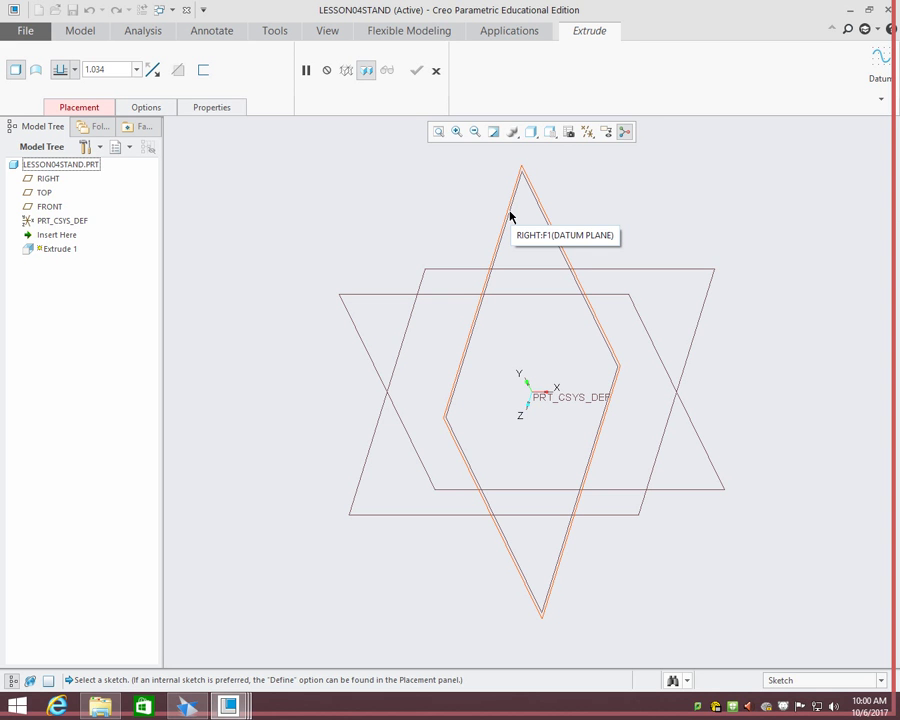
pyautogui.click(590, 299)
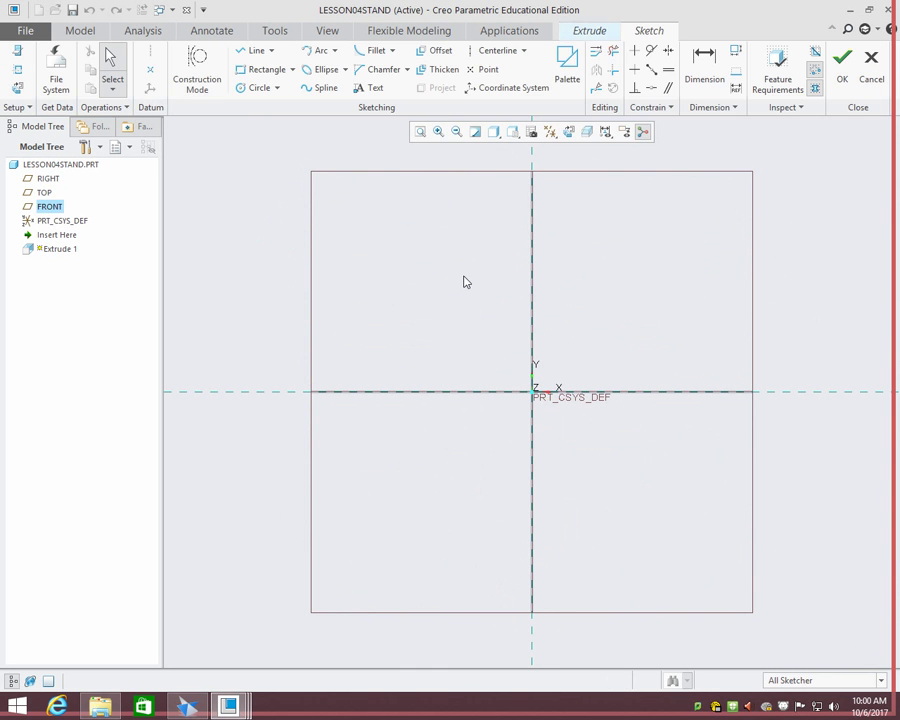
pyautogui.click(255, 51)
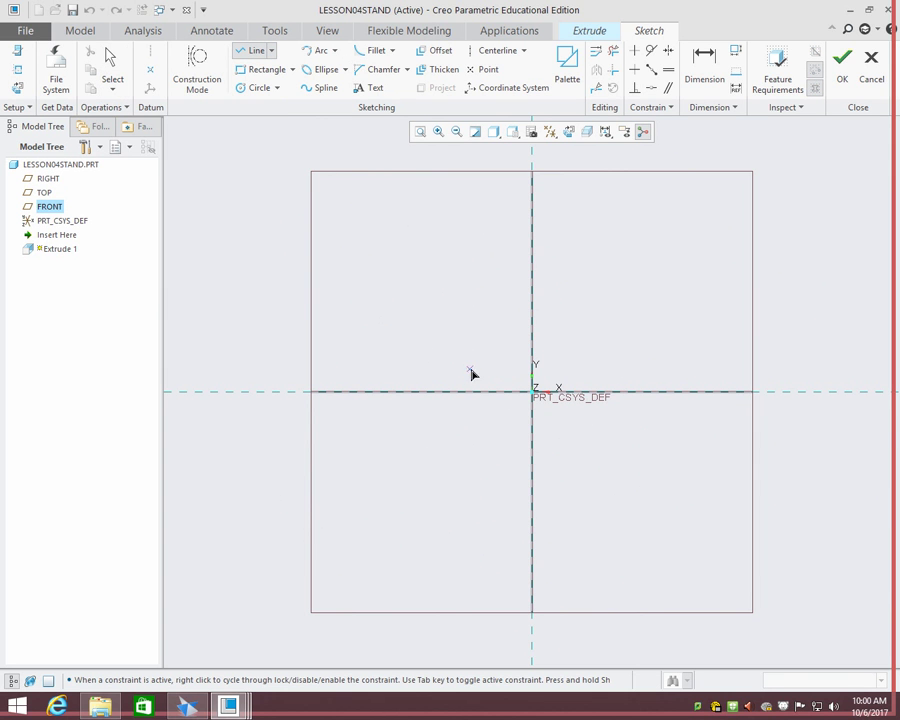
pyautogui.scroll(3, 530, 383)
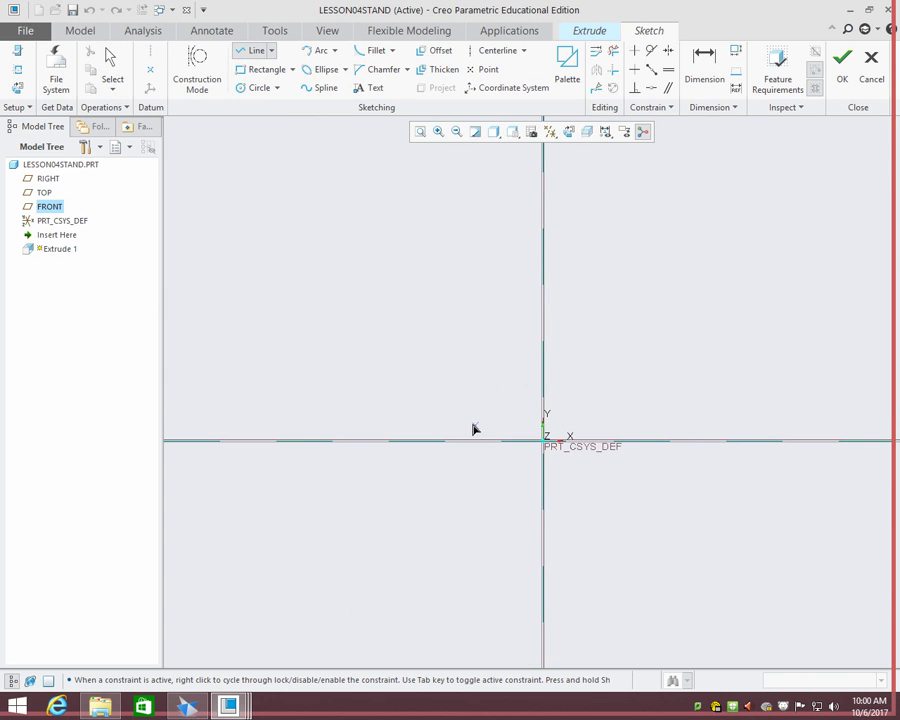
pyautogui.click(418, 413)
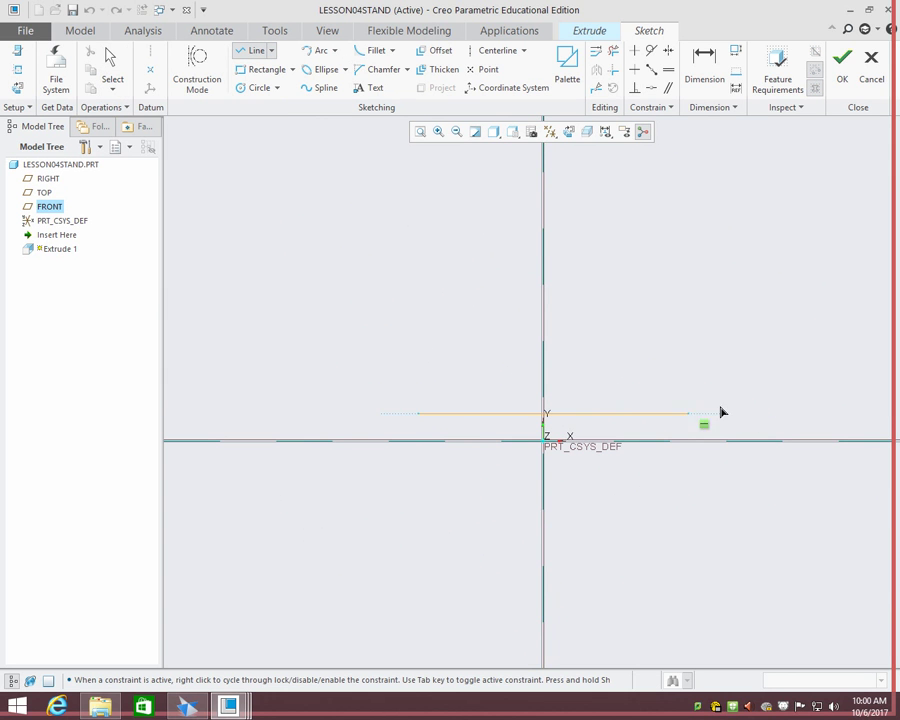
pyautogui.click(669, 413)
pyautogui.click(668, 376)
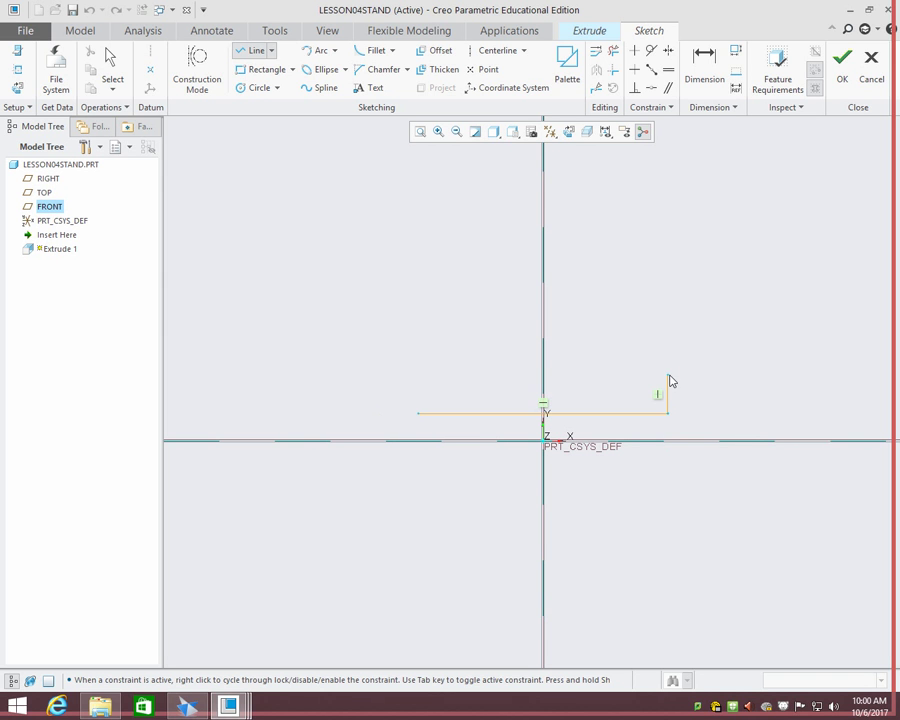
pyautogui.click(578, 377)
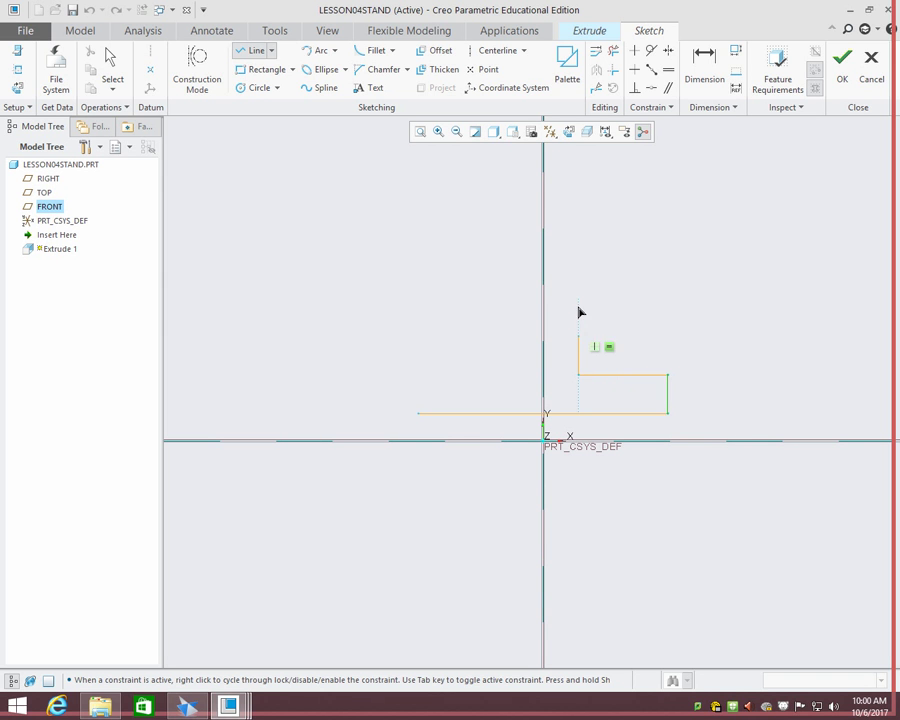
pyautogui.click(578, 237)
# - Cap the upright with a 3-Point / Tangent End semicircular arc of about 6.3 radius, ending level with its start
pyautogui.click(335, 50)
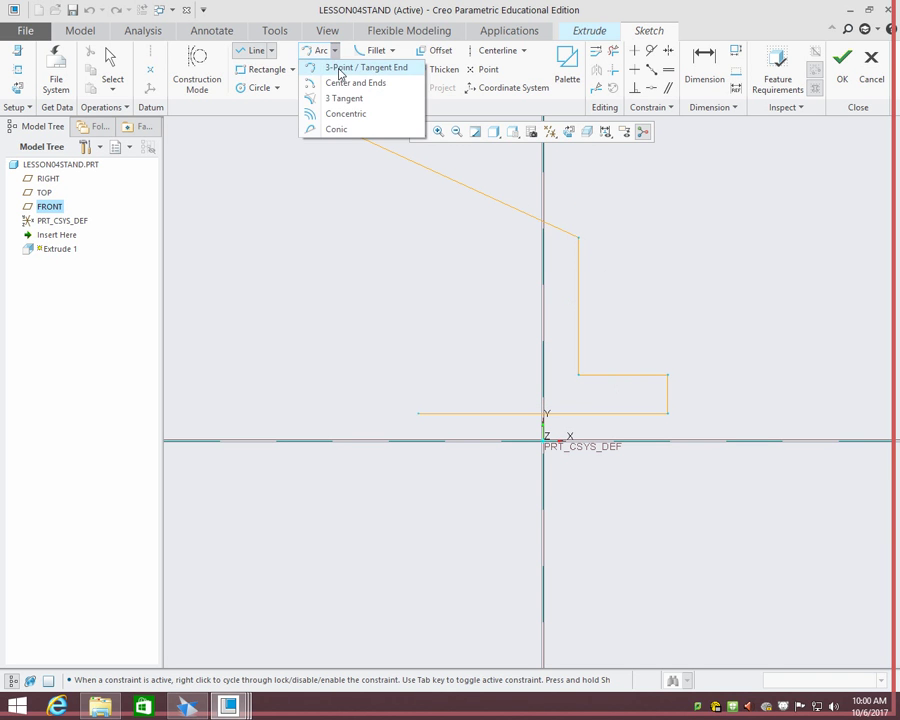
pyautogui.click(340, 70)
pyautogui.click(578, 237)
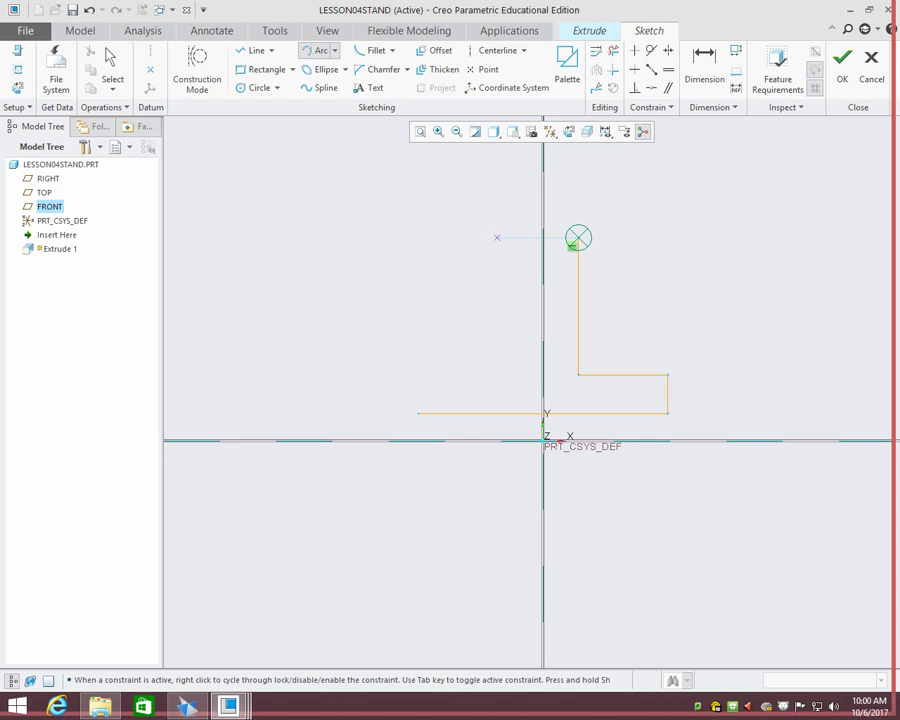
pyautogui.click(528, 204)
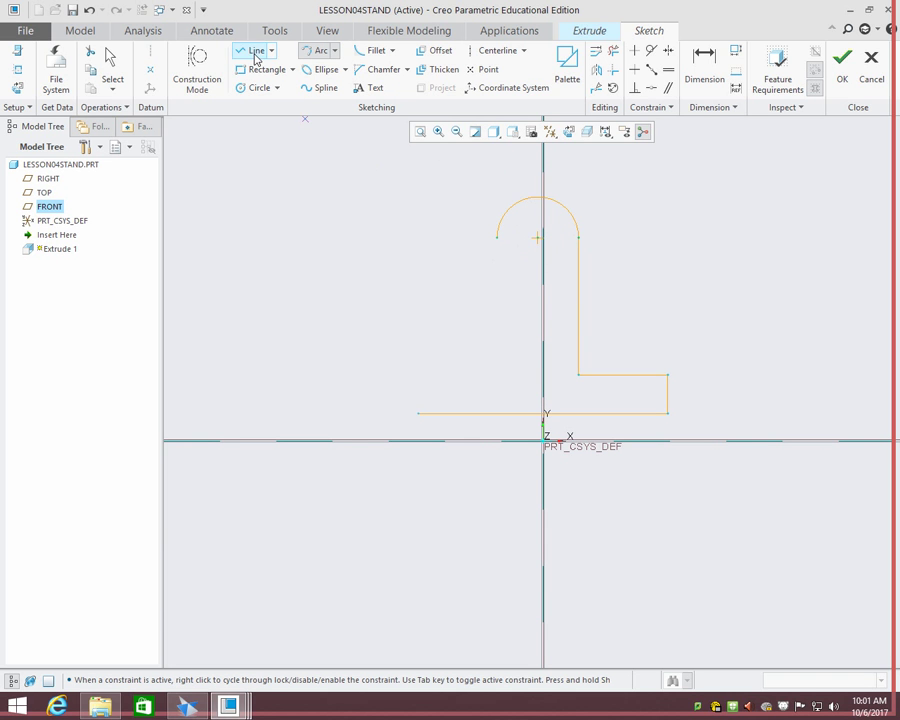
# - Close the stand profile with lines for the left upright, the left foot's top edge and its short outer side
pyautogui.click(256, 52)
pyautogui.click(498, 238)
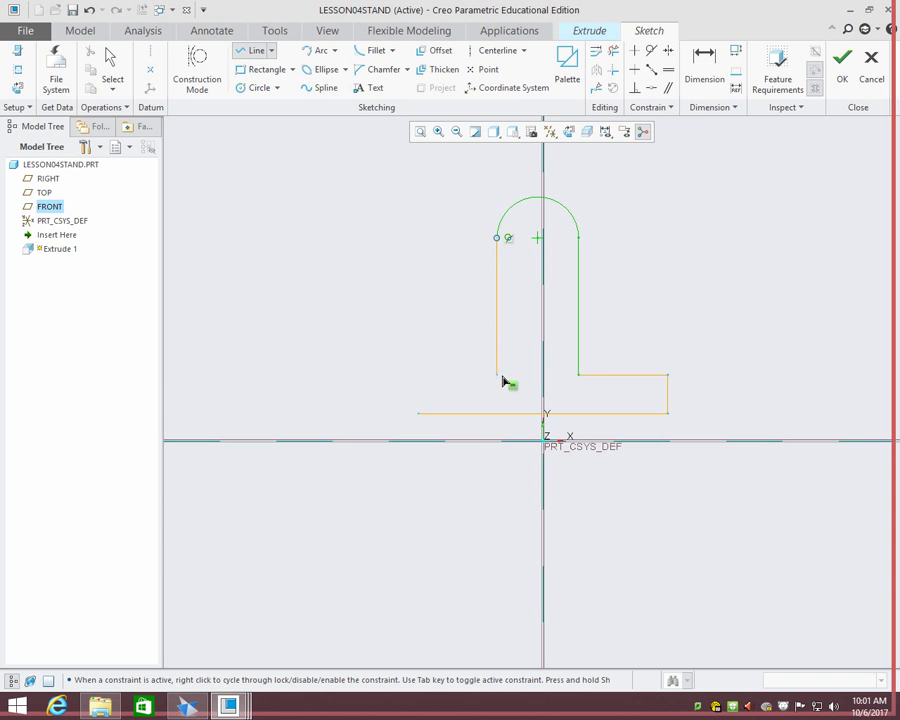
pyautogui.click(498, 375)
pyautogui.click(418, 375)
pyautogui.click(418, 412)
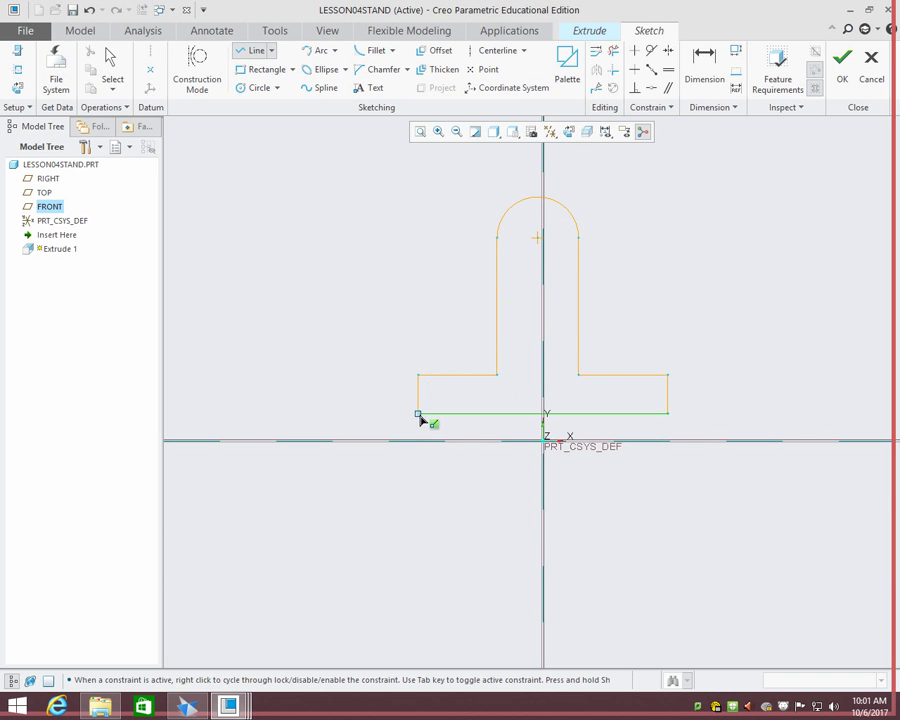
# - Constrain the foot's two short outer sides to equal length, deleting the uprights' conflicting equal-length constraint
pyautogui.click(668, 69)
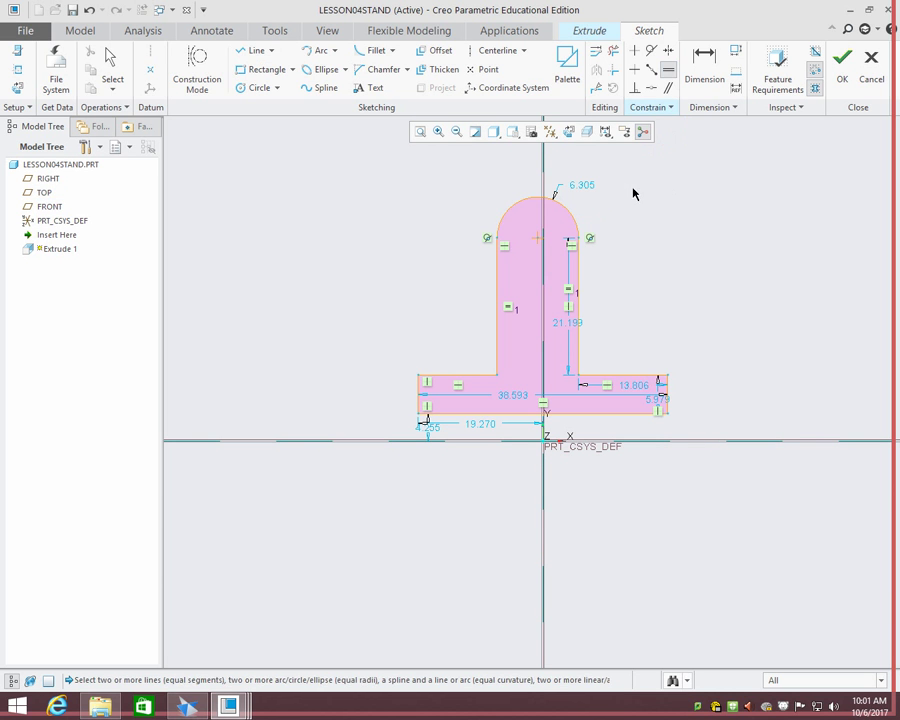
pyautogui.click(418, 395)
pyautogui.click(667, 394)
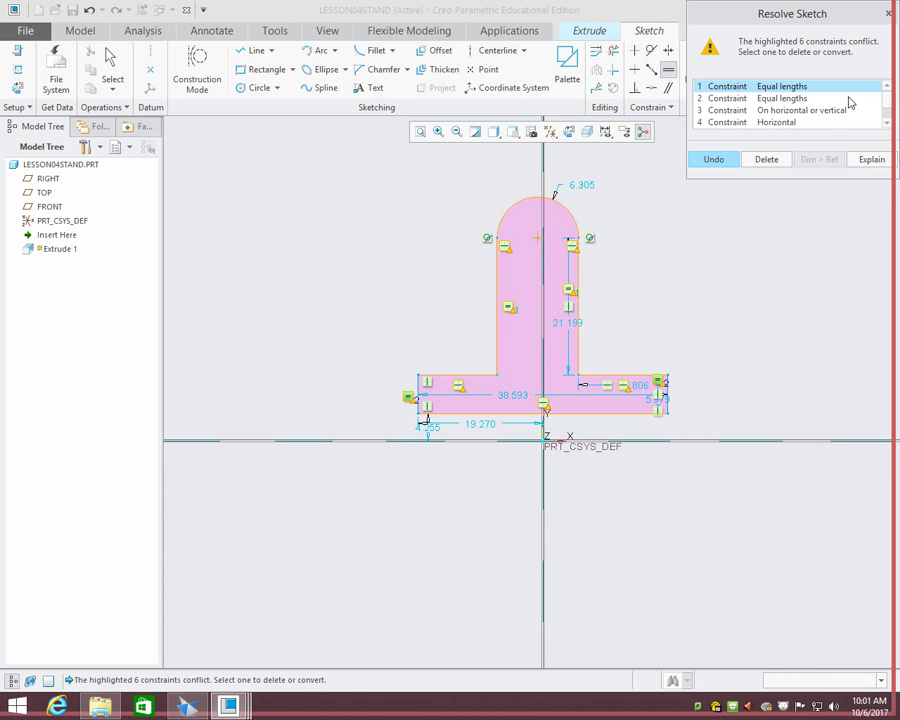
pyautogui.click(888, 16)
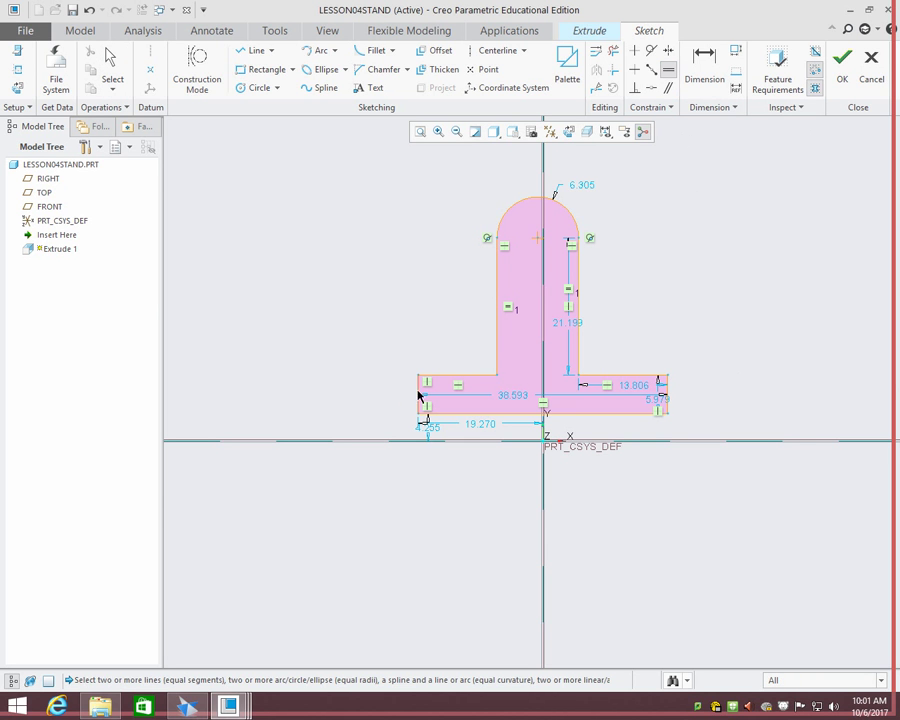
pyautogui.click(666, 392)
pyautogui.click(776, 100)
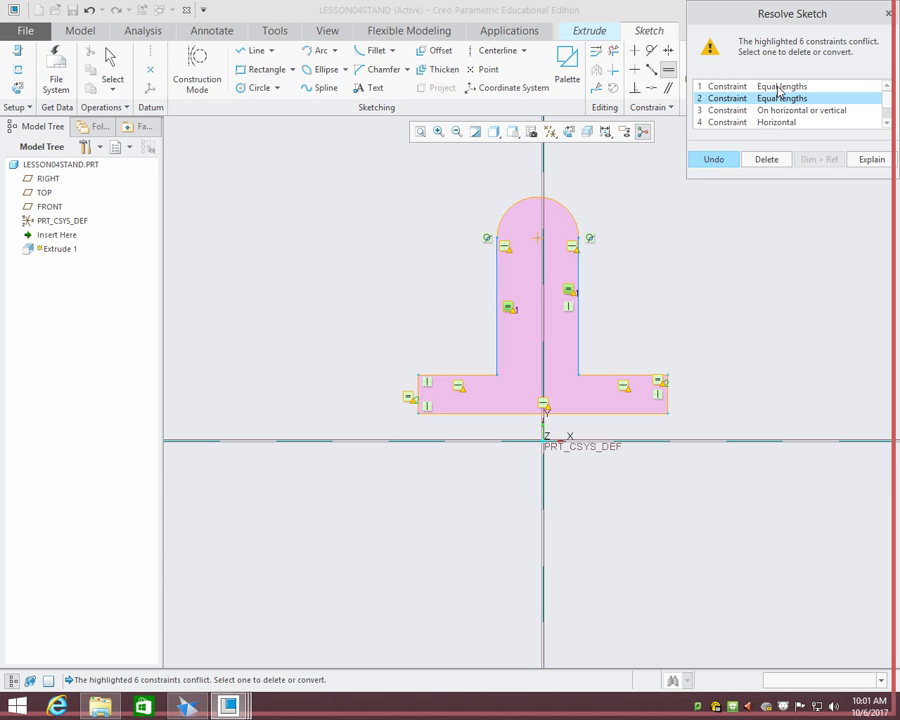
pyautogui.click(779, 87)
pyautogui.click(783, 99)
pyautogui.click(766, 160)
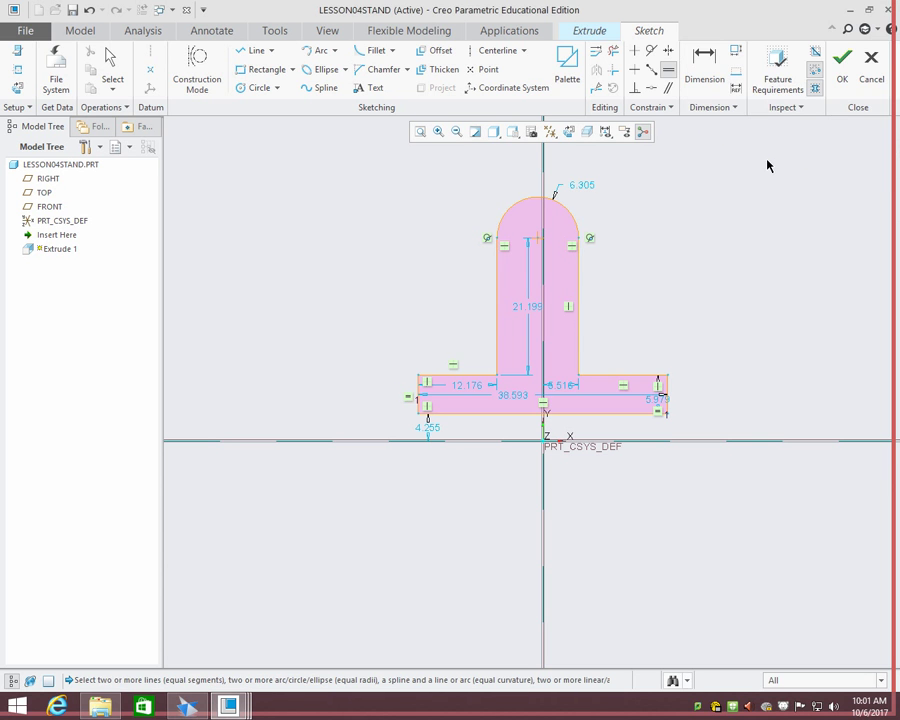
# - Make the uprights equal in place of the outer sides' equality, try equalising the outer sides again and undo that
pyautogui.click(577, 286)
pyautogui.click(773, 98)
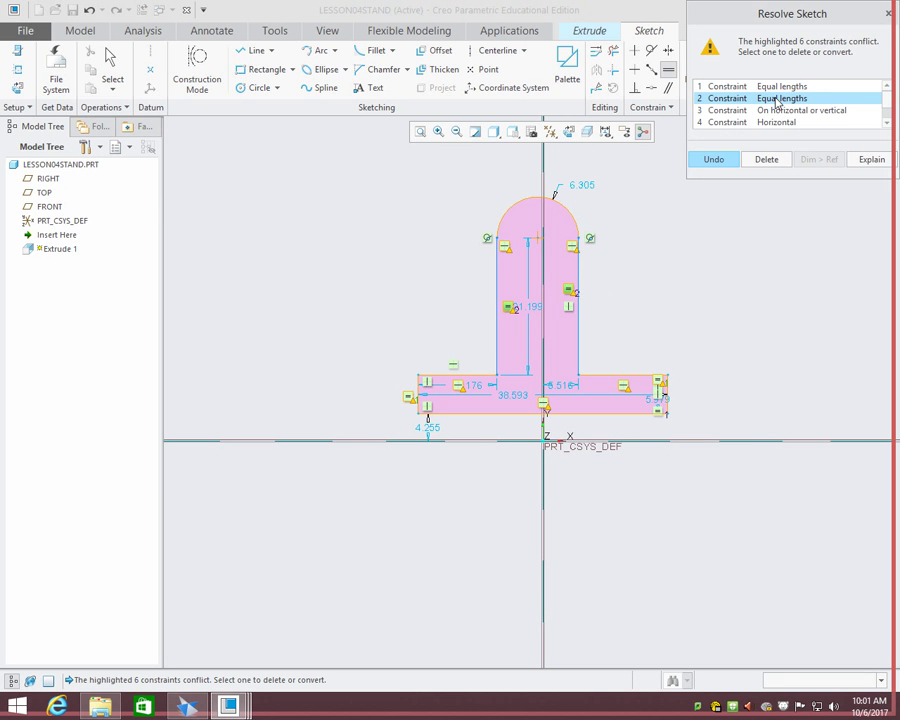
pyautogui.click(762, 160)
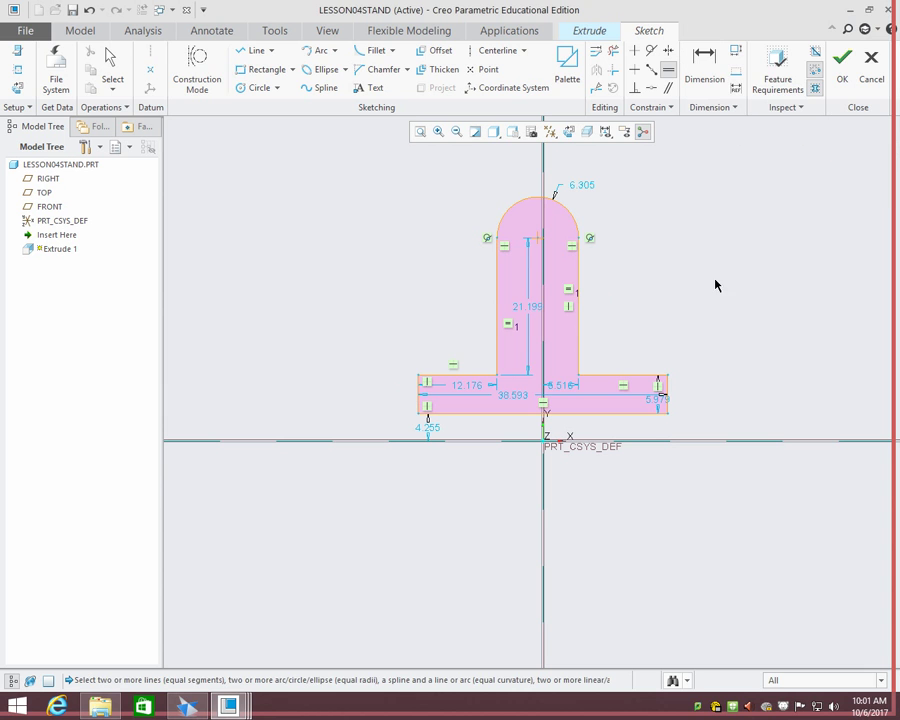
pyautogui.click(666, 400)
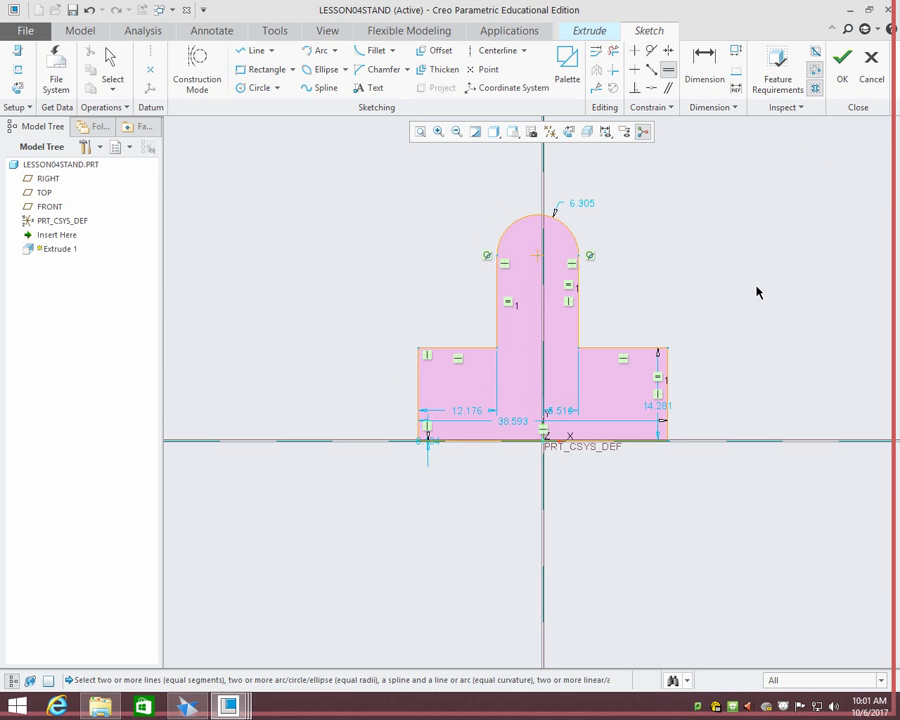
pyautogui.hotkey('ctrl', 'z')
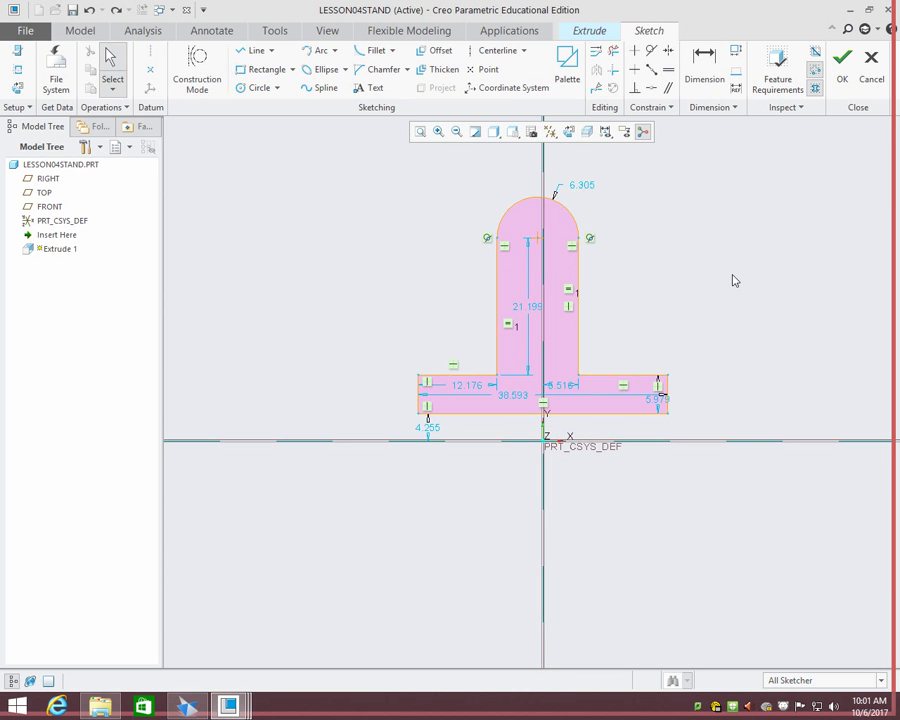
# - Try again to constrain the two short outer sides to equal length, review each conflicting constraint and cancel the conflict resolution
pyautogui.click(670, 70)
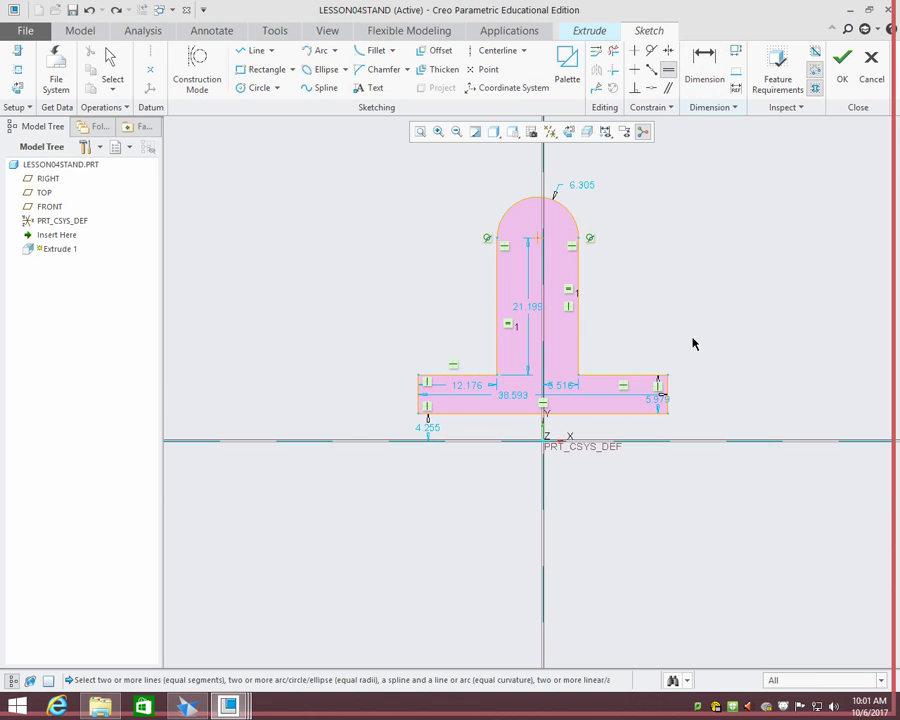
pyautogui.click(430, 405)
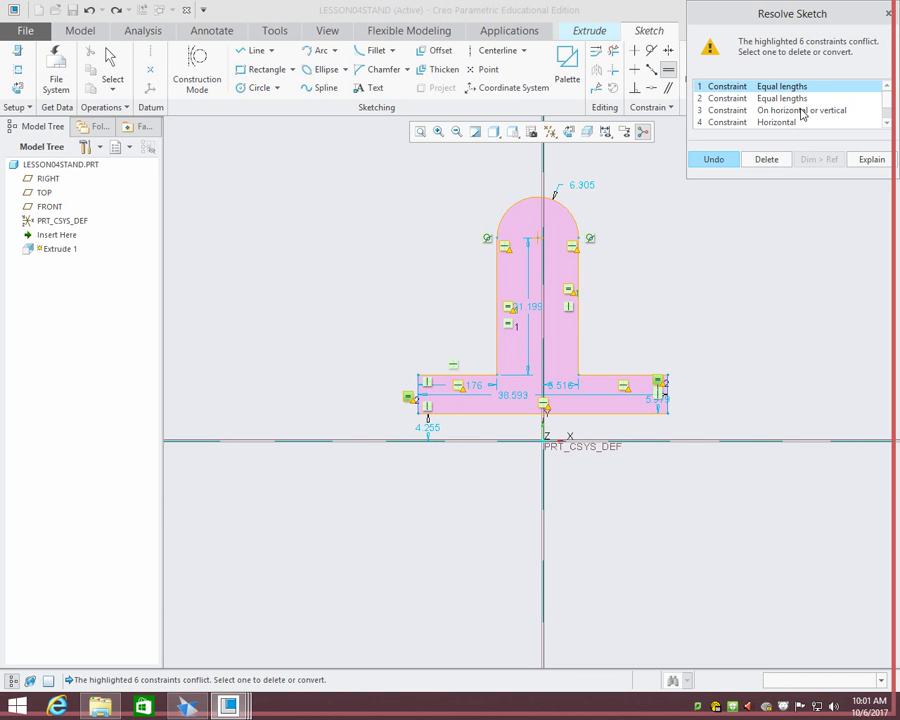
pyautogui.click(801, 110)
pyautogui.click(786, 123)
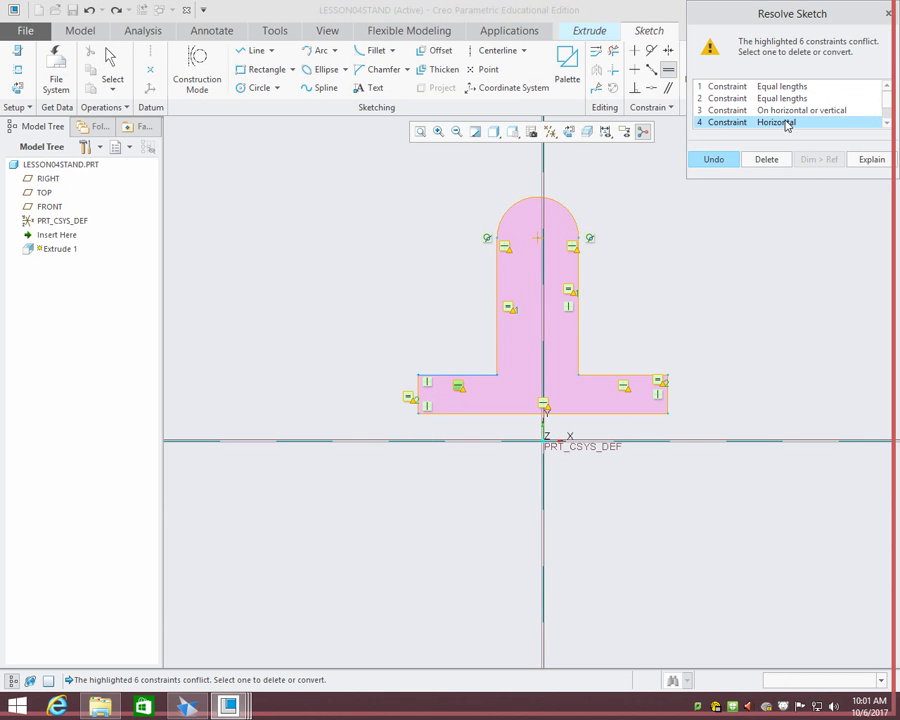
pyautogui.scroll(-1, 786, 123)
pyautogui.press('Down')
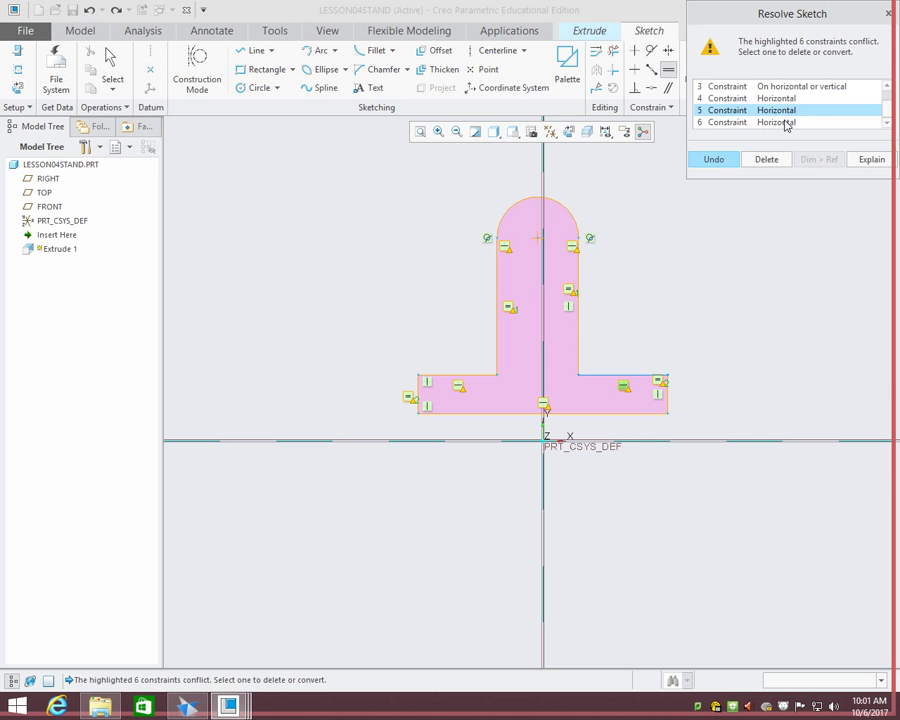
pyautogui.press('Down')
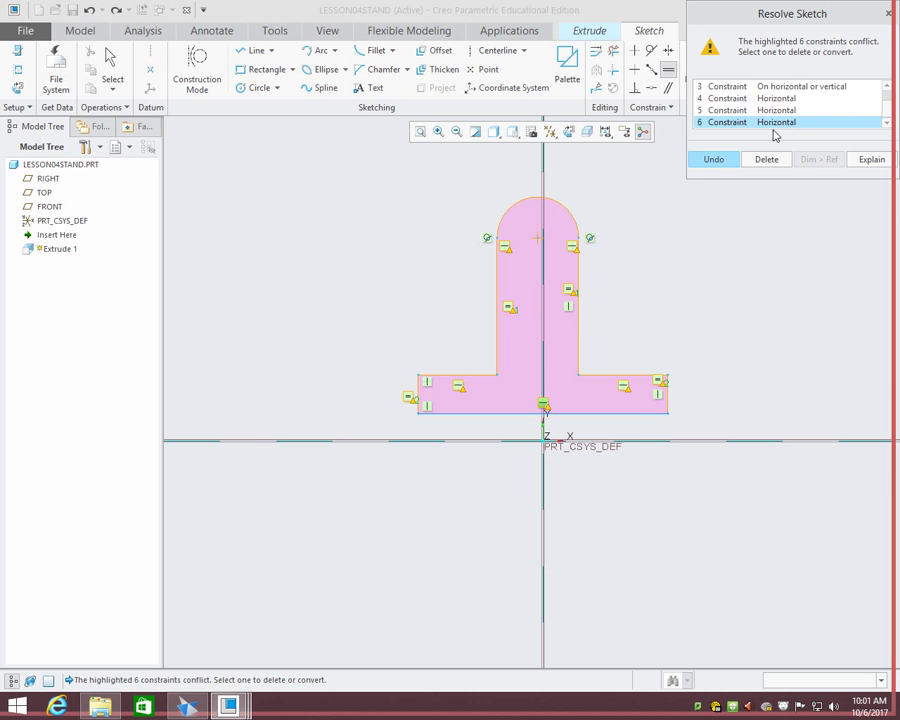
pyautogui.scroll(1, 776, 125)
pyautogui.click(887, 14)
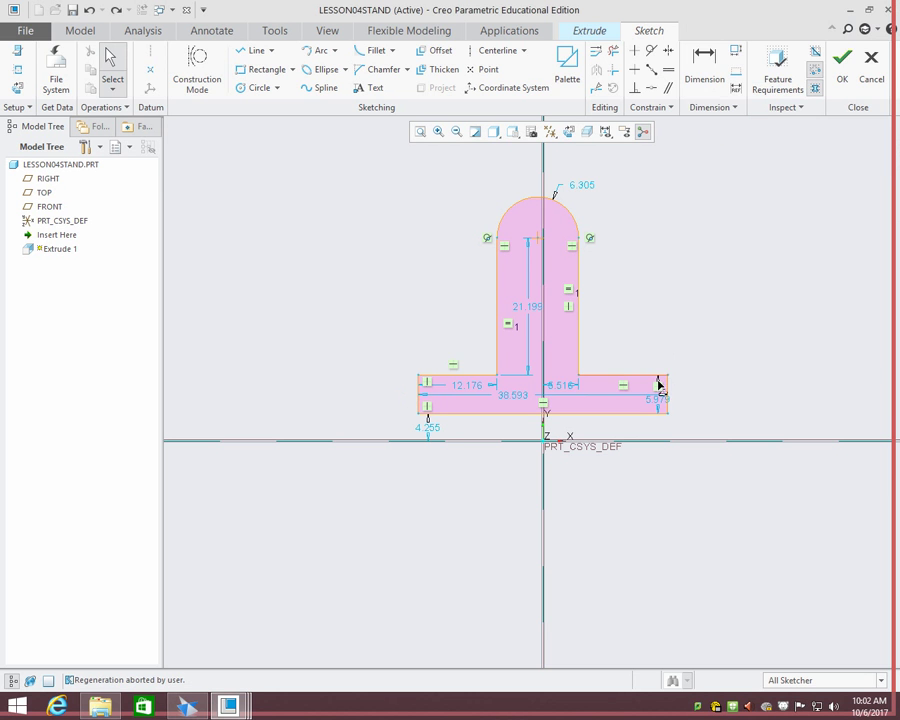
# - Delete the uprights' equal-length constraint and the vertical constraints on the right upright and the left foot's outer side
pyautogui.click(508, 325)
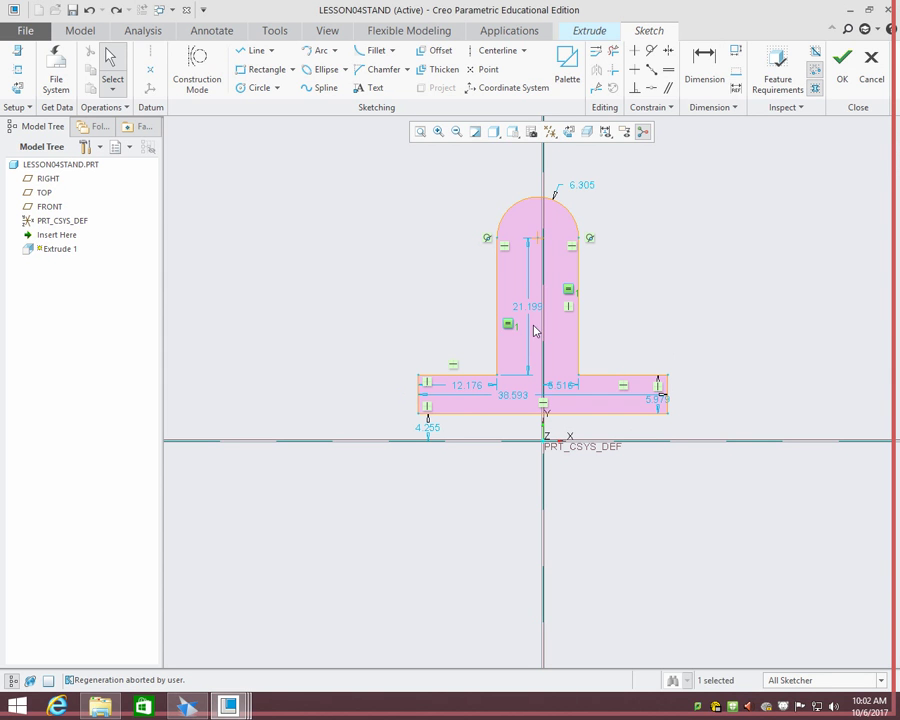
pyautogui.press('Delete')
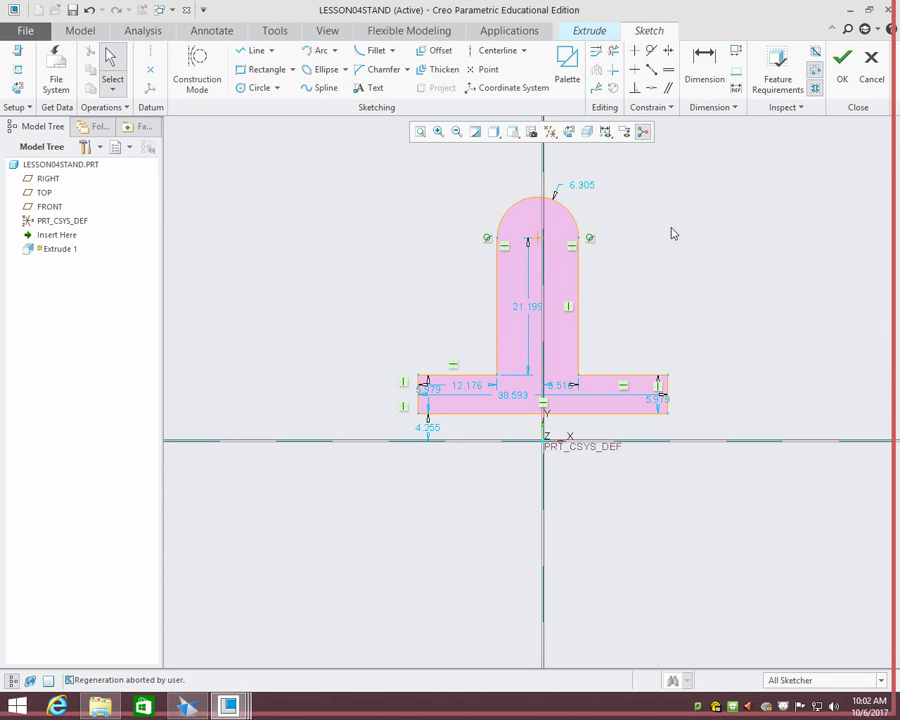
pyautogui.click(569, 307)
pyautogui.press('Delete')
pyautogui.click(404, 382)
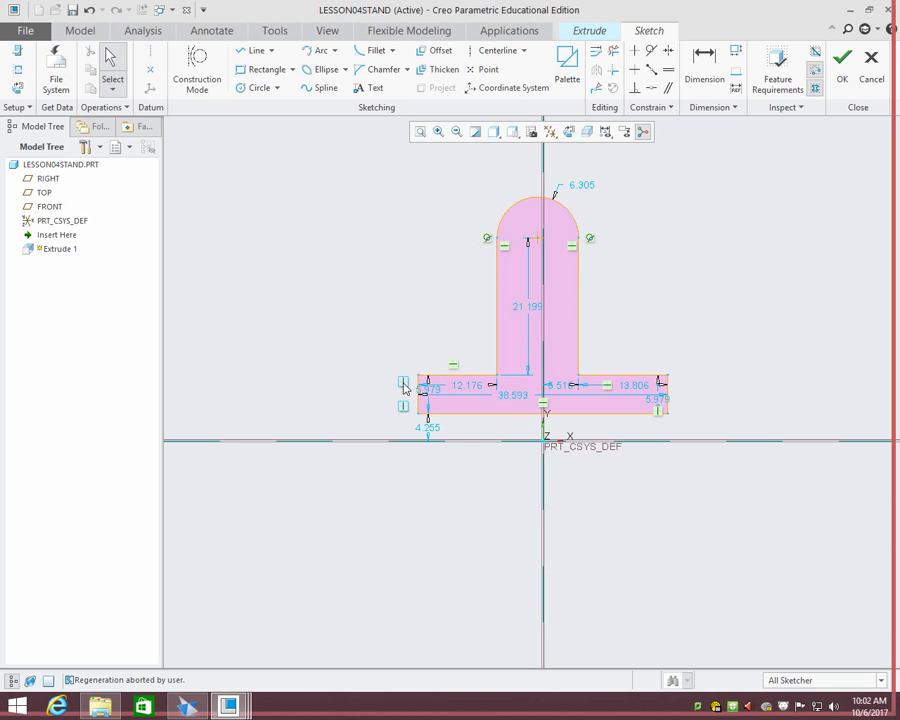
pyautogui.press('Delete')
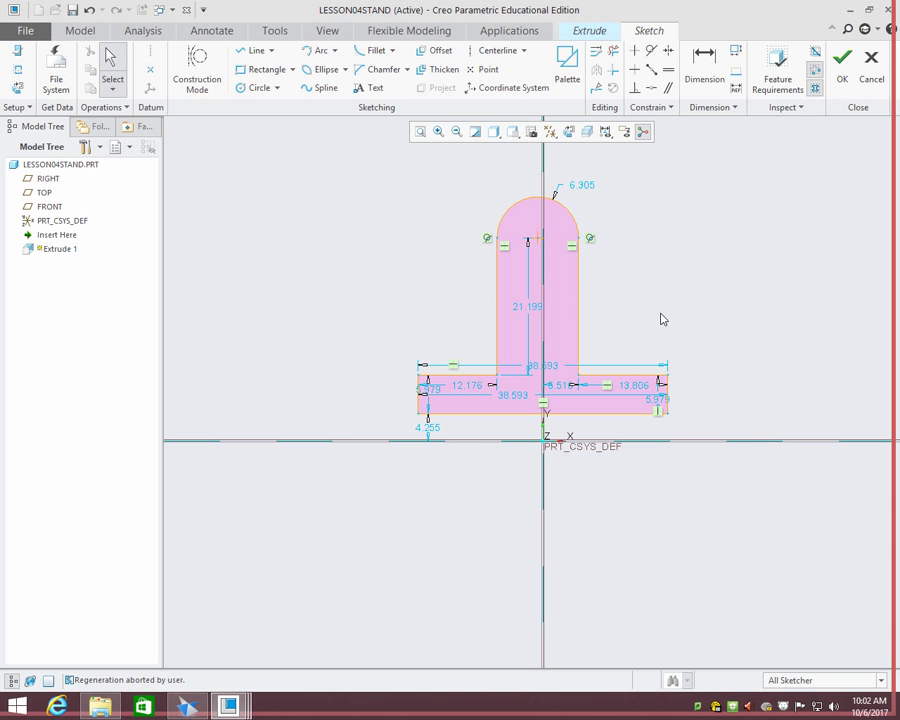
# - Delete the vertical constraint on the right foot's outer side
pyautogui.click(660, 413)
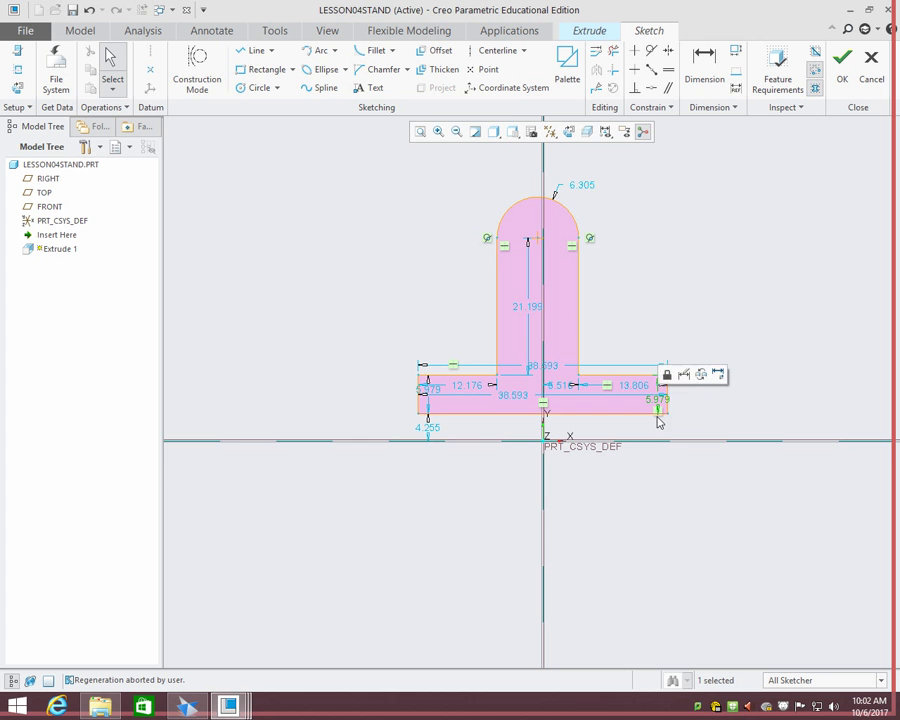
pyautogui.scroll(5, 658, 416)
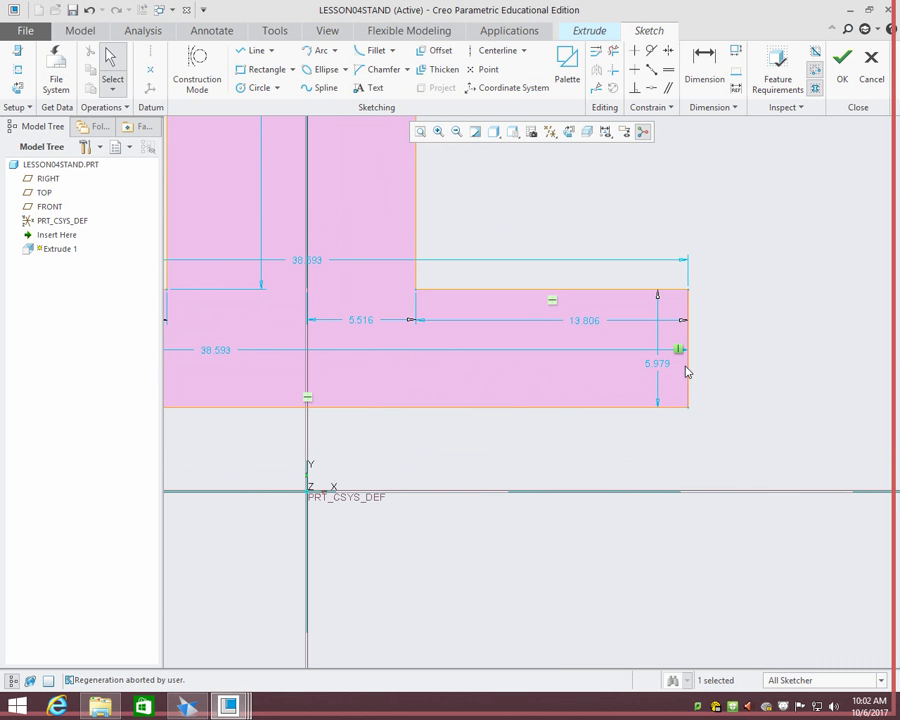
pyautogui.press('Delete')
pyautogui.scroll(-3, 316, 398)
pyautogui.scroll(-3, 366, 404)
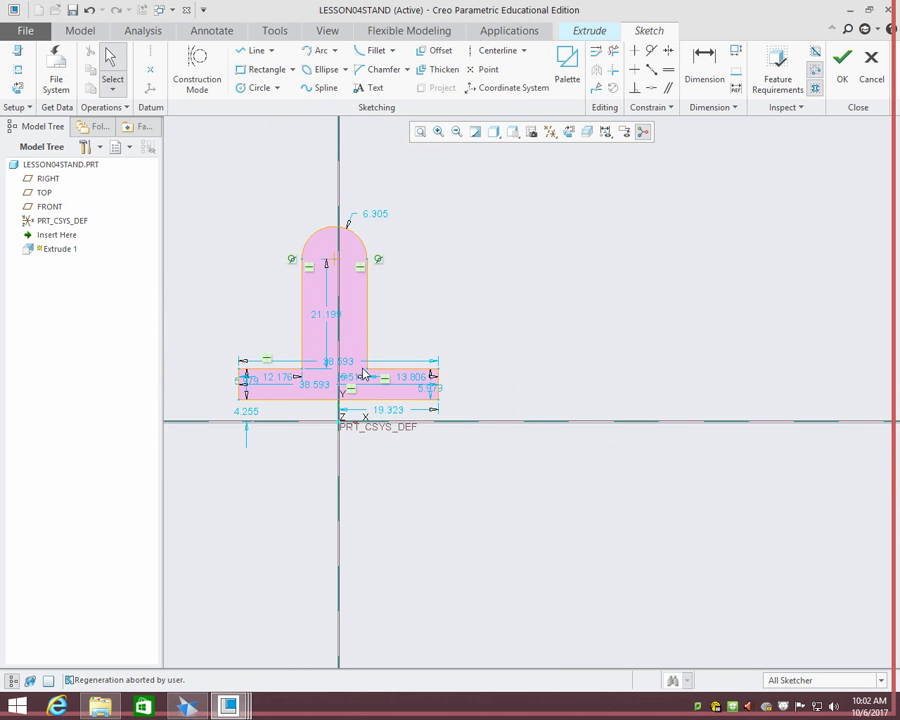
# - Make the top arc's centre coincident with the vertical reference and the foot's lower right corner coincident with the horizontal reference
pyautogui.scroll(1, 410, 300)
pyautogui.keyDown('shift'); pyautogui.moveTo(433, 246); pyautogui.dragTo(552, 253, button='middle'); pyautogui.keyUp('shift')
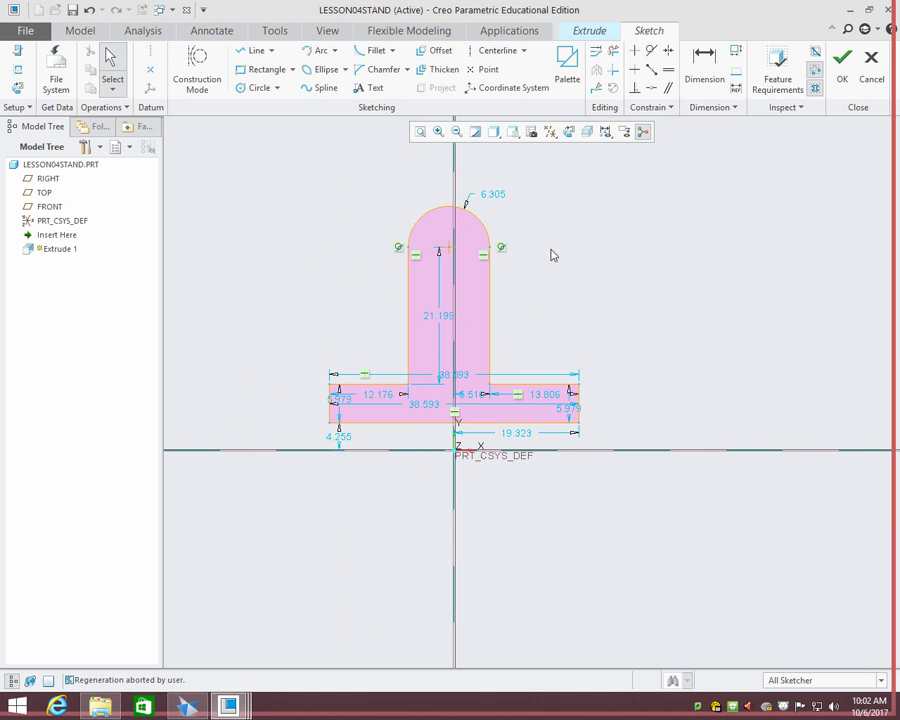
pyautogui.click(651, 89)
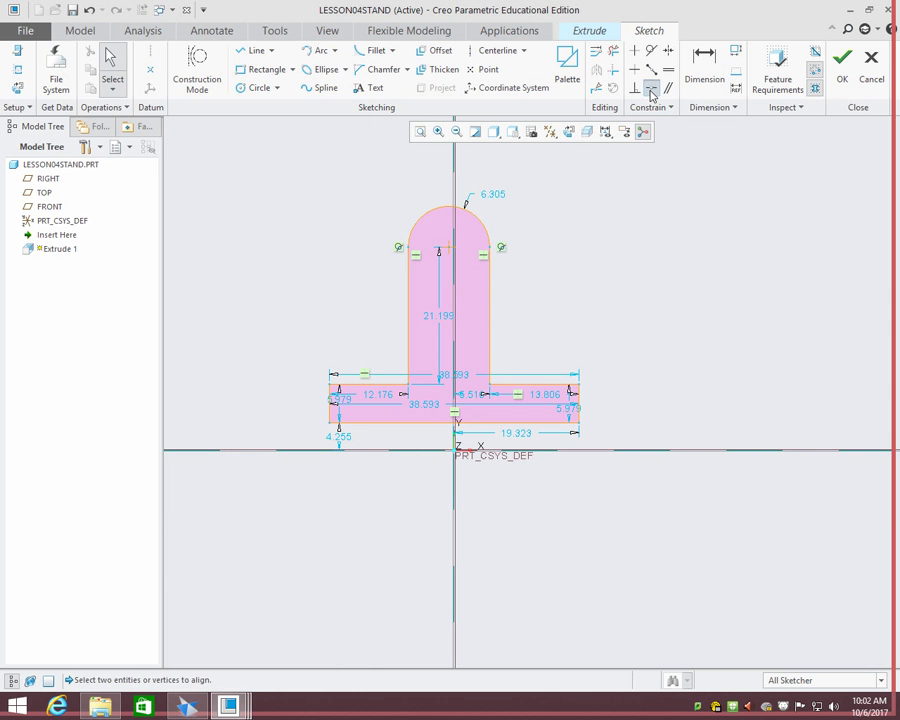
pyautogui.click(450, 248)
pyautogui.click(455, 266)
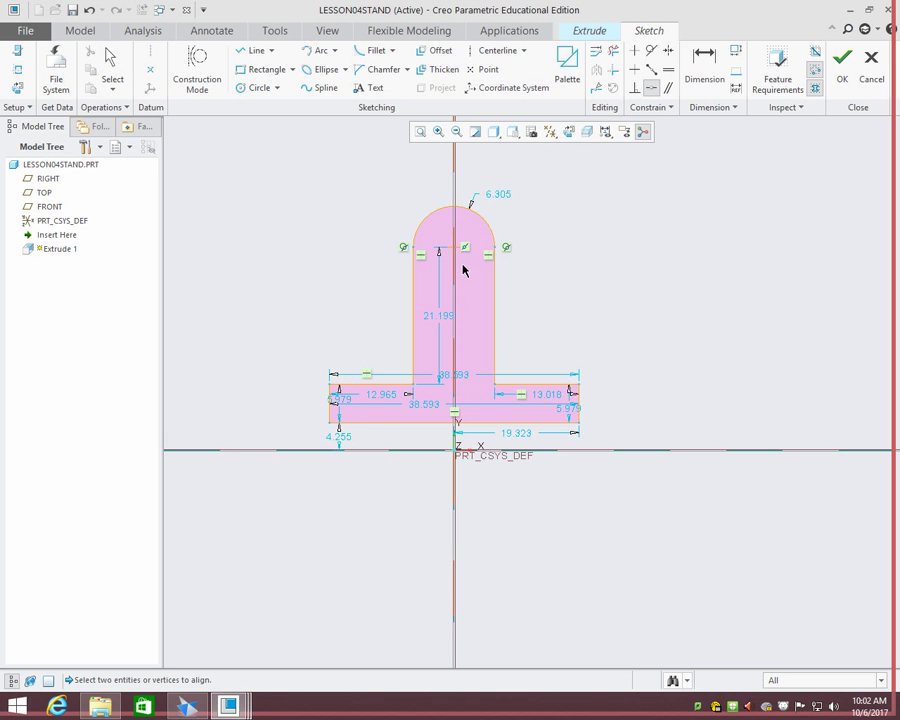
pyautogui.click(580, 425)
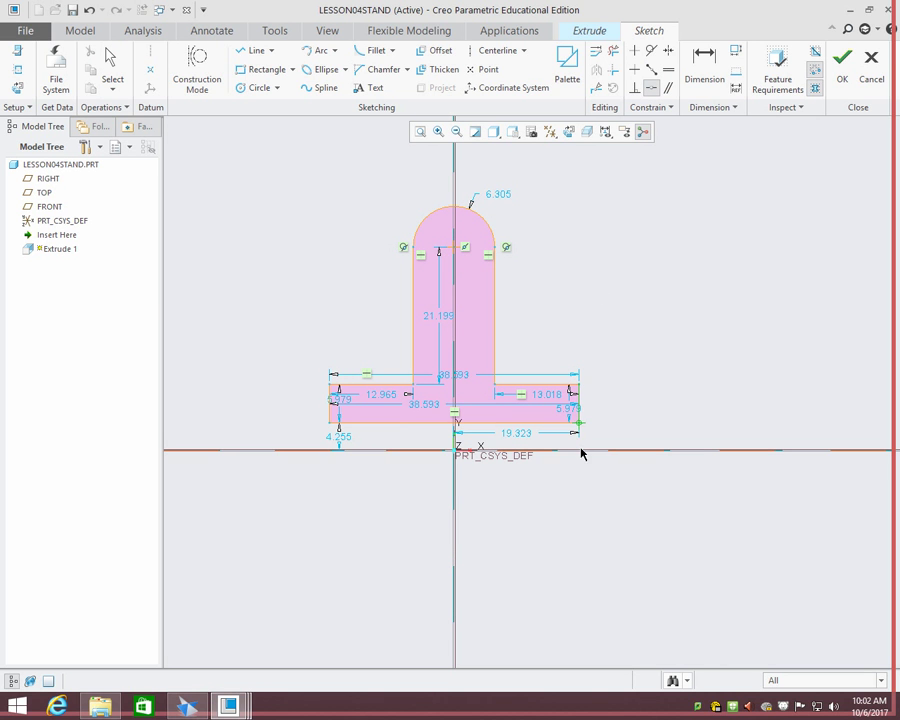
pyautogui.click(583, 451)
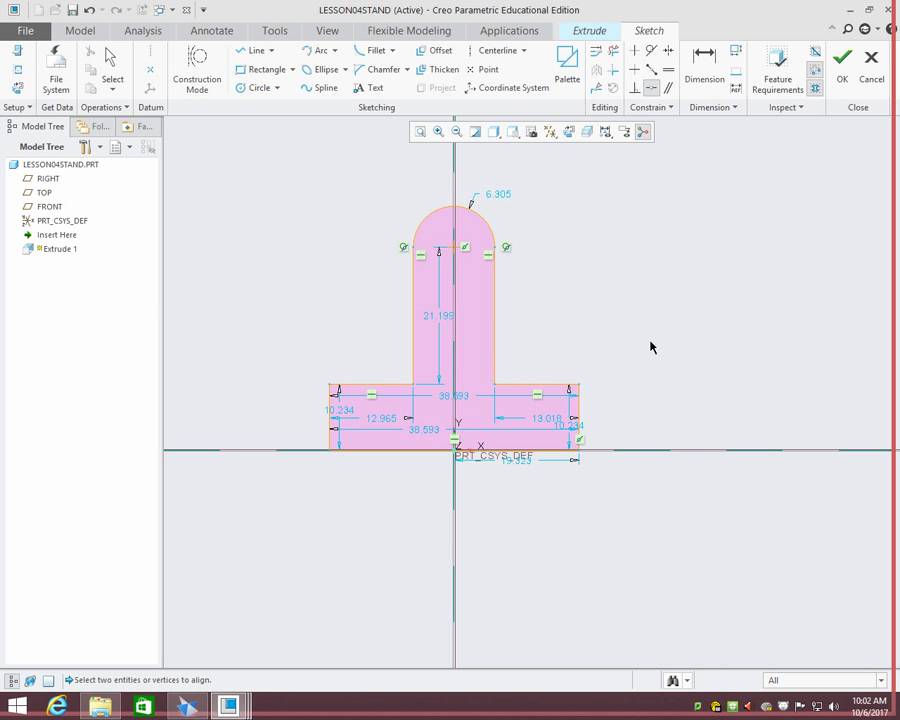
# - Constrain the foot's two short outer sides to equal length
pyautogui.click(668, 70)
pyautogui.click(329, 420)
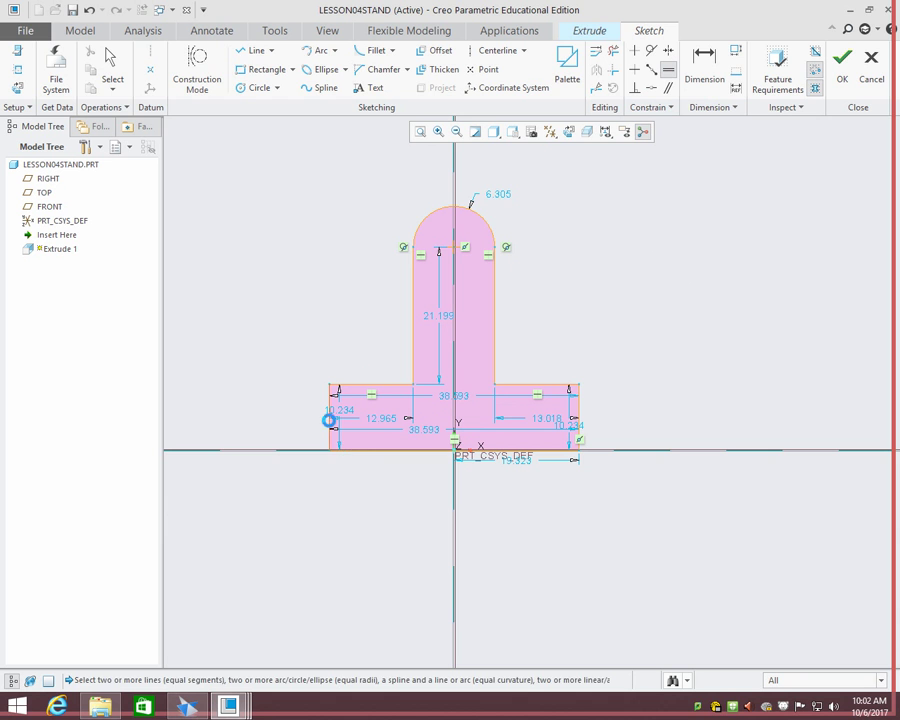
pyautogui.click(577, 408)
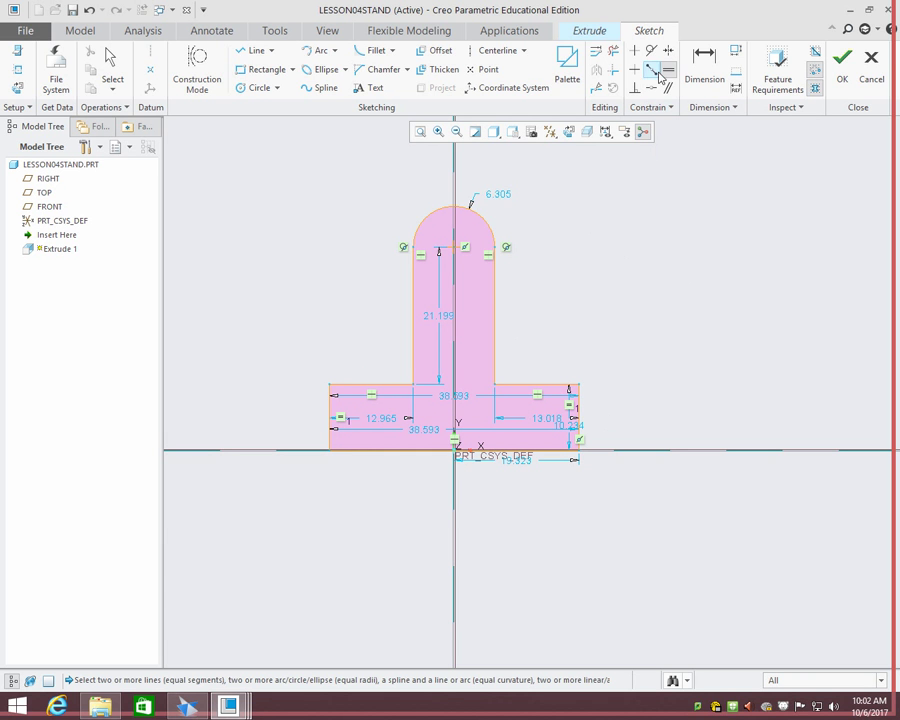
# - Constrain the two uprights to equal length, resolving the conflict by deleting the horizontal constraint on the left foot's upper edge
pyautogui.click(413, 311)
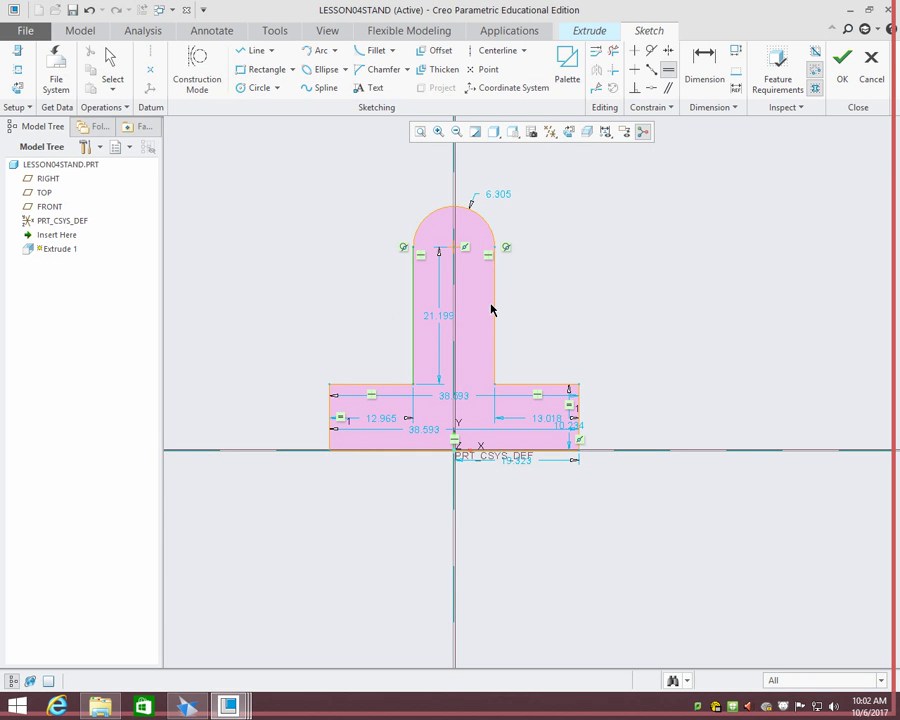
pyautogui.click(493, 307)
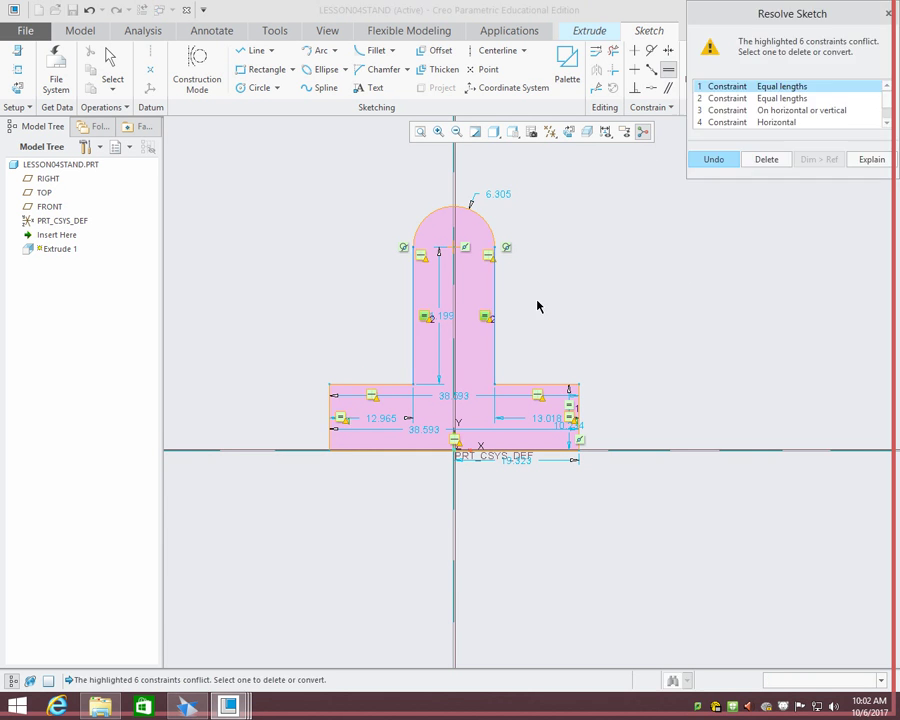
pyautogui.click(810, 98)
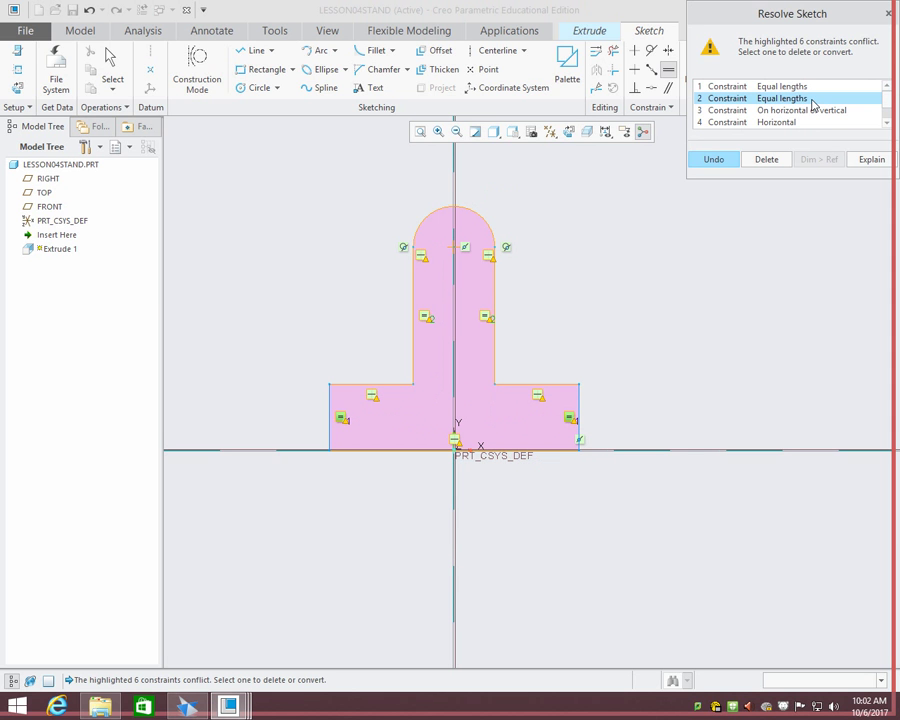
pyautogui.press('Up')
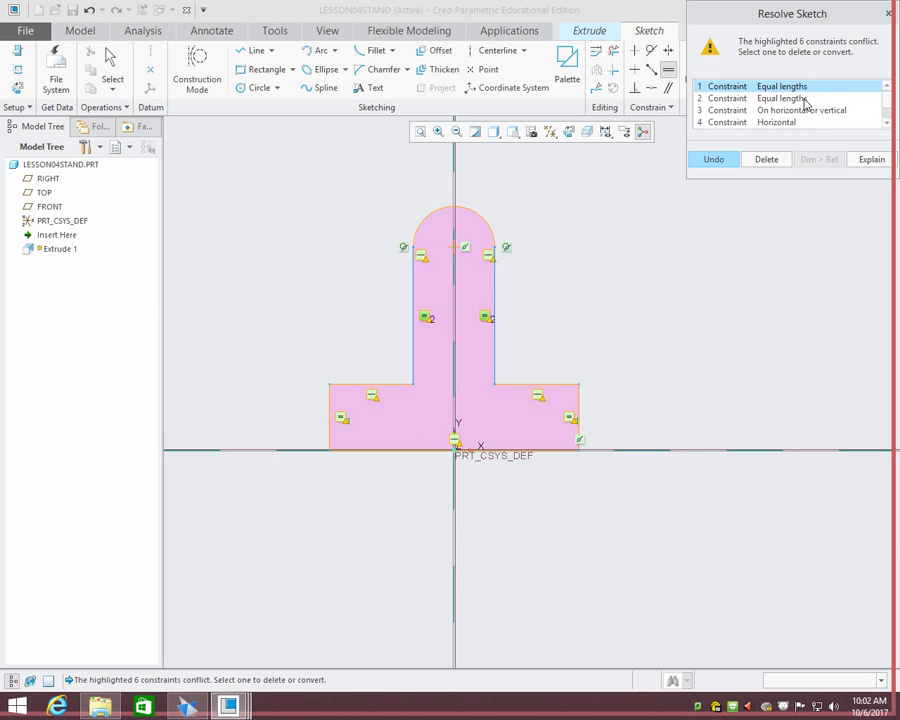
pyautogui.click(806, 100)
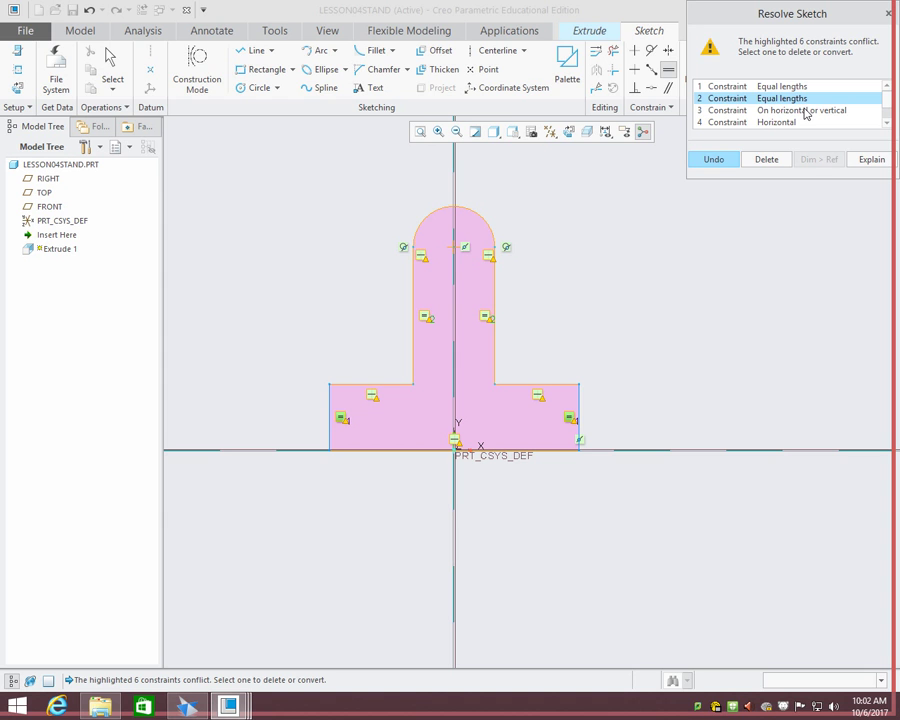
pyautogui.click(806, 111)
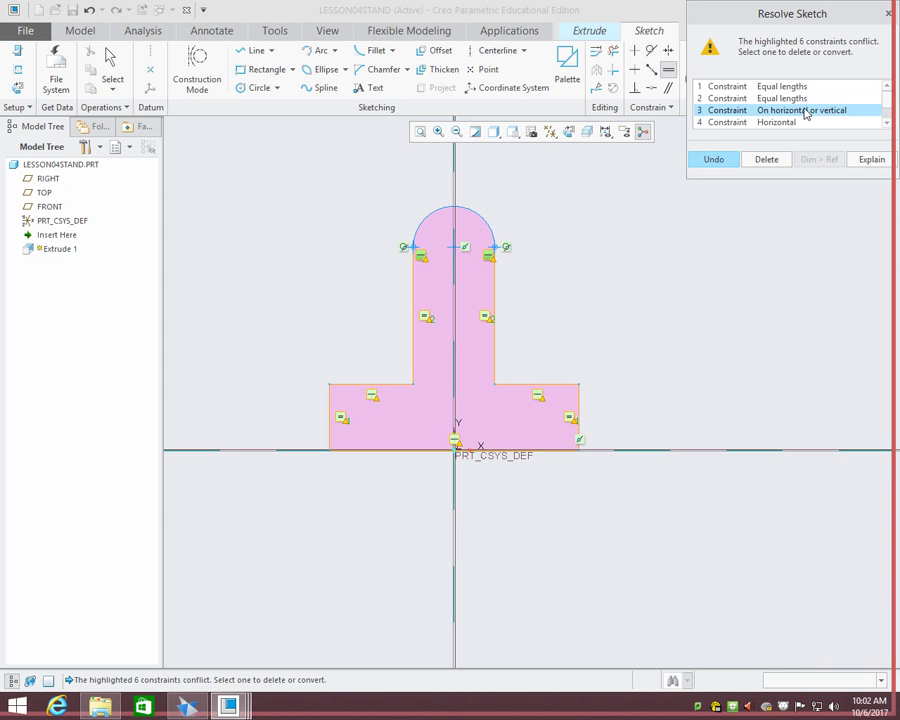
pyautogui.click(793, 122)
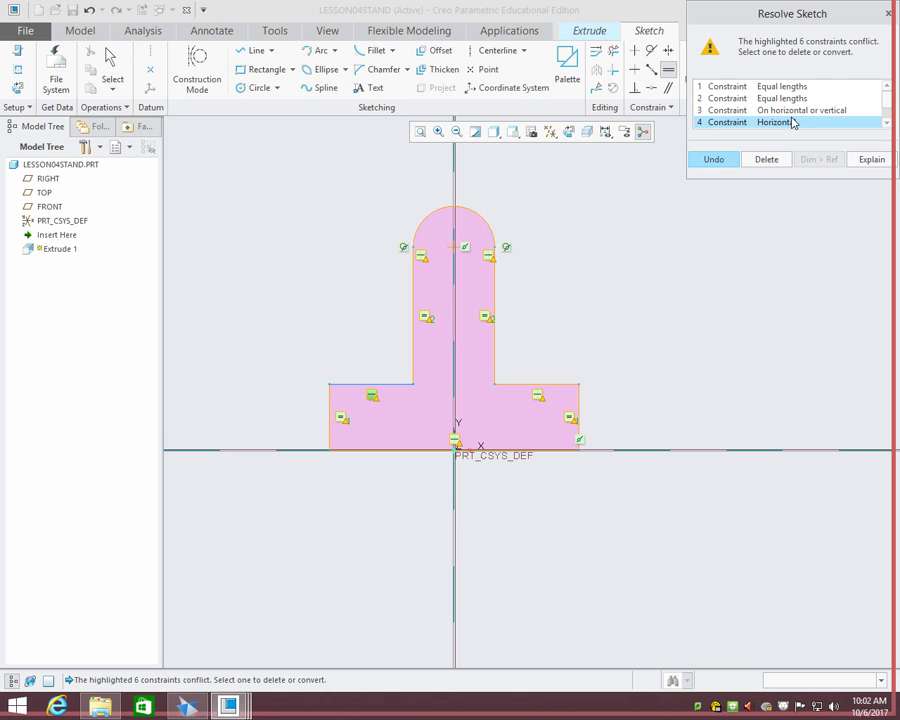
pyautogui.click(757, 160)
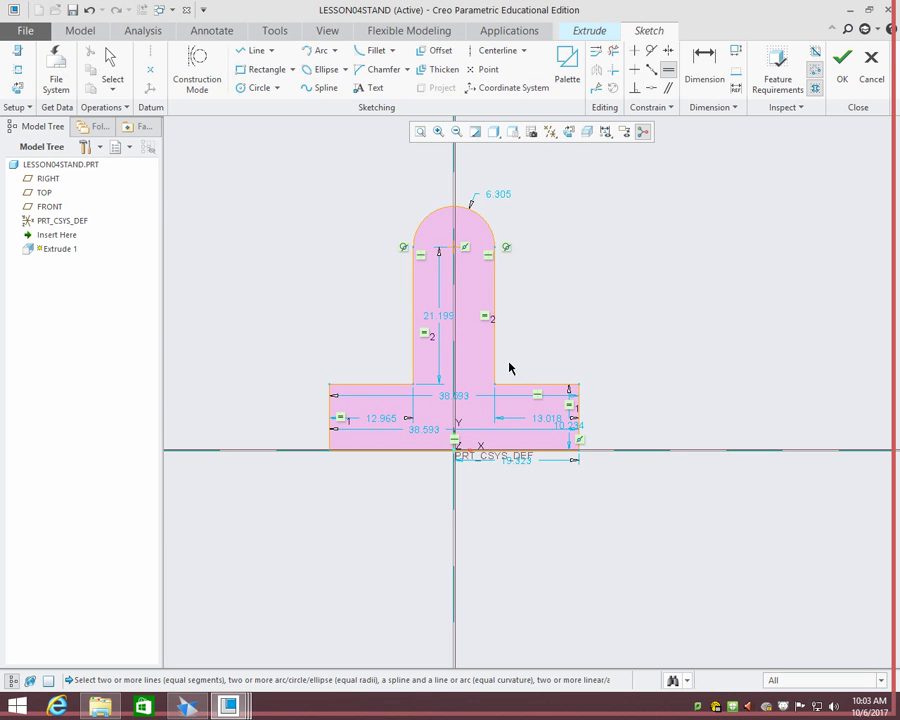
pyautogui.press('d')
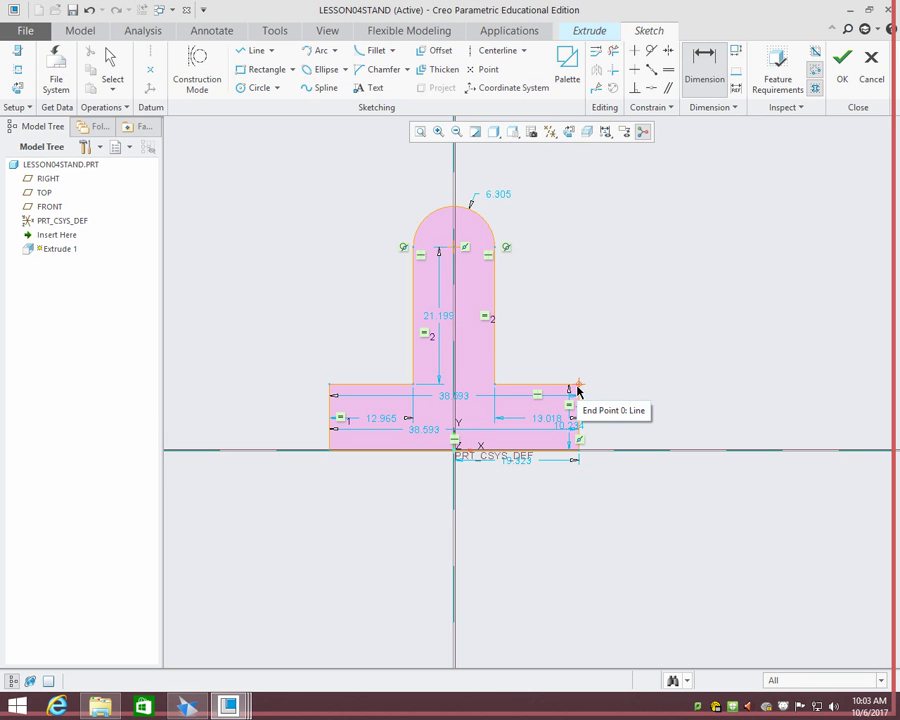
pyautogui.middleClick(574, 272)
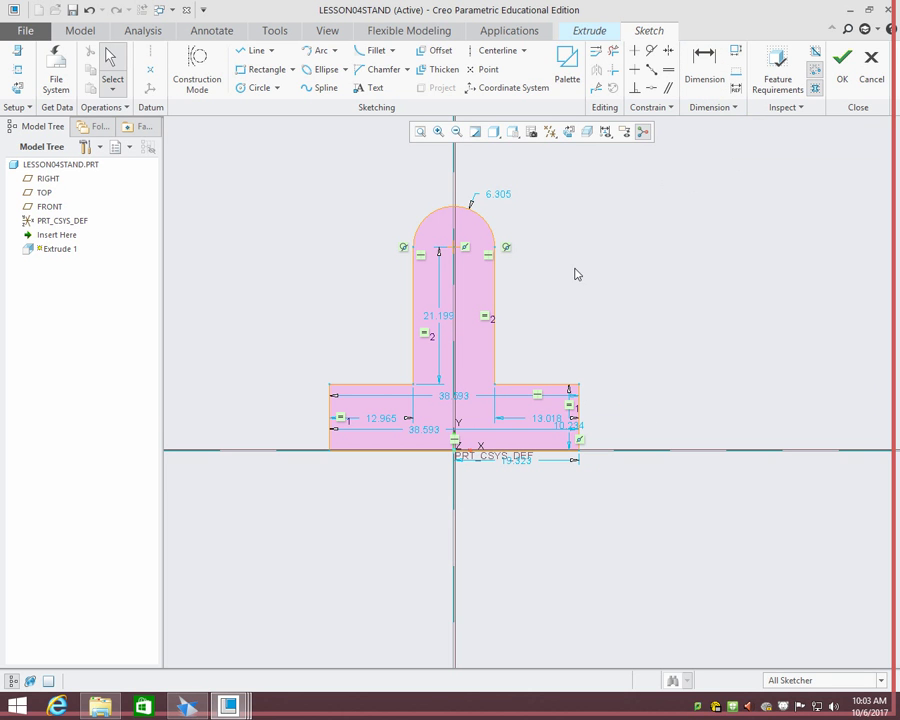
# - Add circular fillets with radii of about 2.5 and 4.2 at the inner corners where the right and left uprights meet the foot
pyautogui.click(392, 50)
pyautogui.click(380, 64)
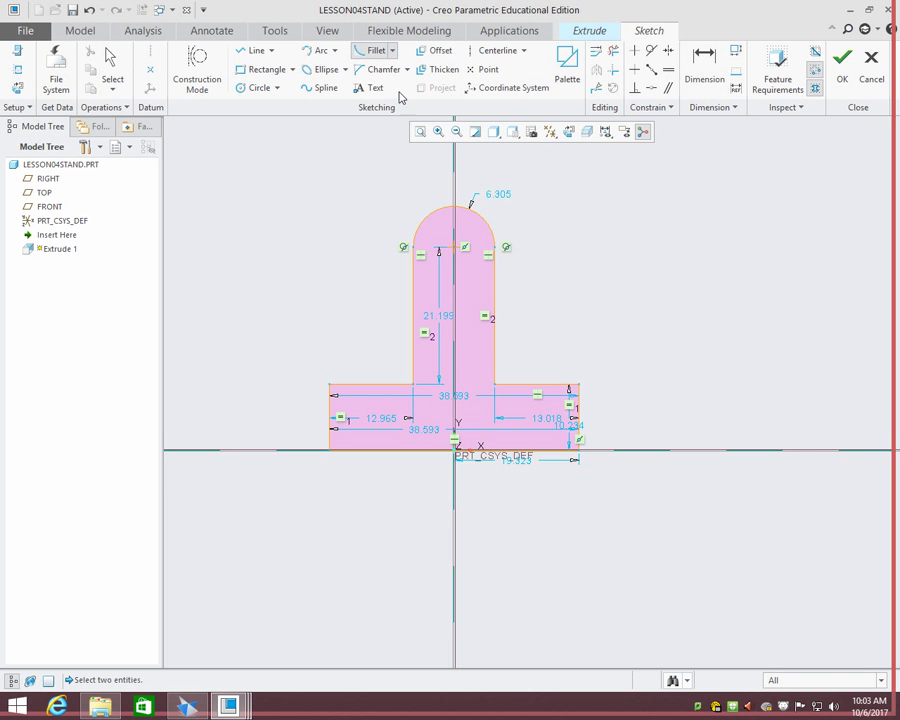
pyautogui.click(493, 366)
pyautogui.click(508, 388)
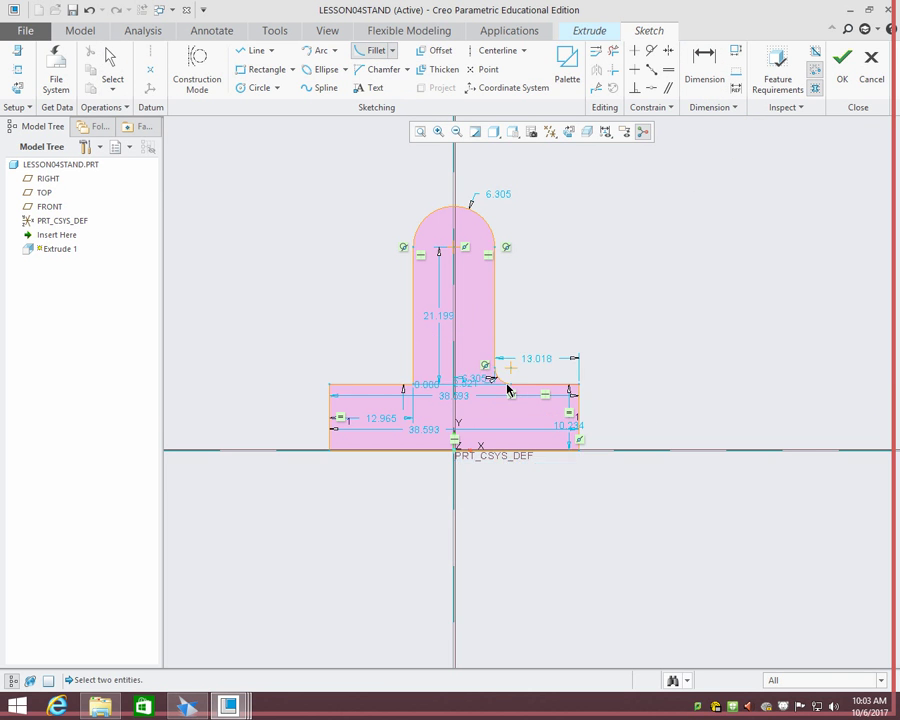
pyautogui.click(411, 364)
pyautogui.click(392, 385)
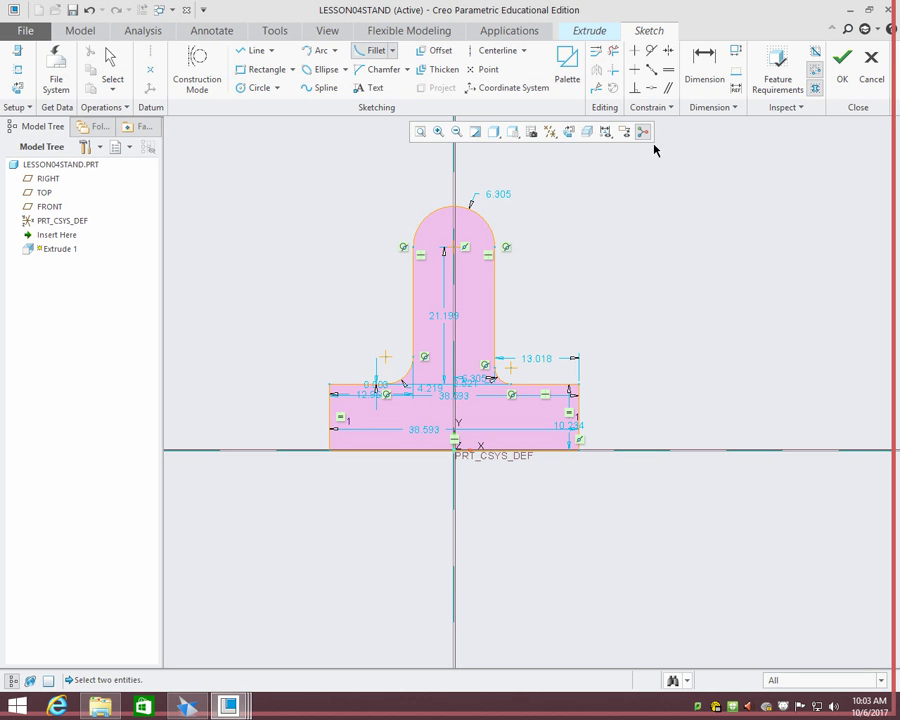
# - Constrain the two inner corner fillets to equal radii
pyautogui.click(668, 69)
pyautogui.click(500, 379)
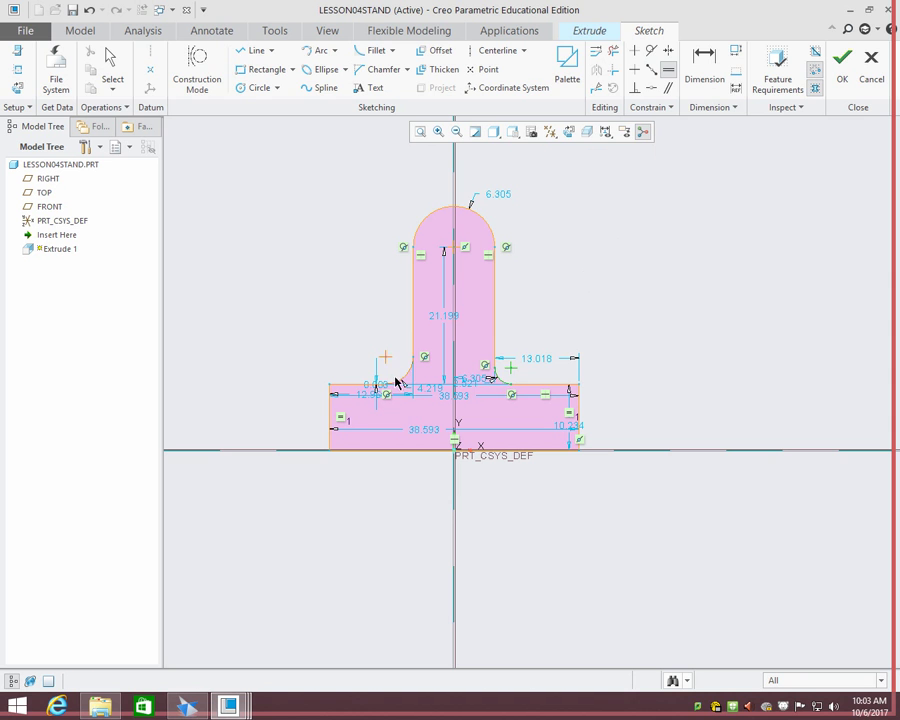
pyautogui.click(406, 380)
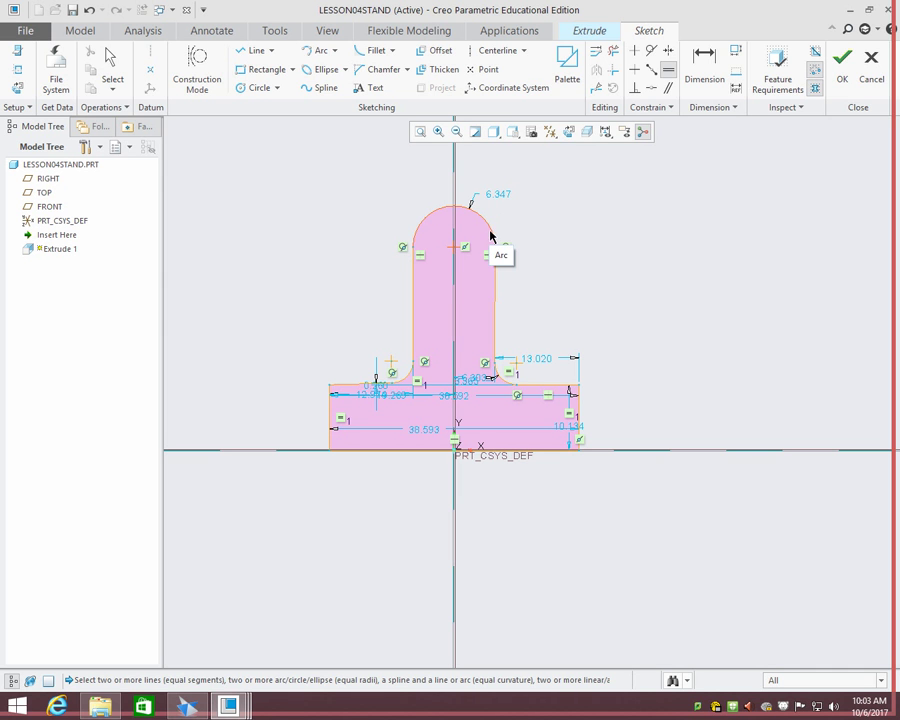
pyautogui.middleClick(490, 199)
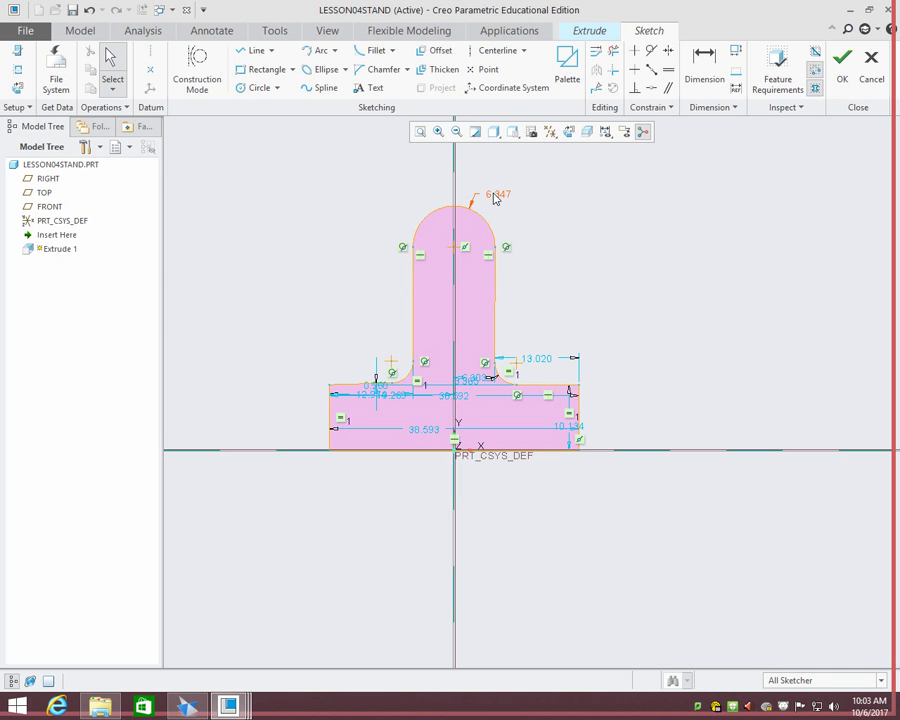
# - Try twice to set the top arc's radius to 1.25
pyautogui.click(491, 197)
pyautogui.doubleClick(493, 198)
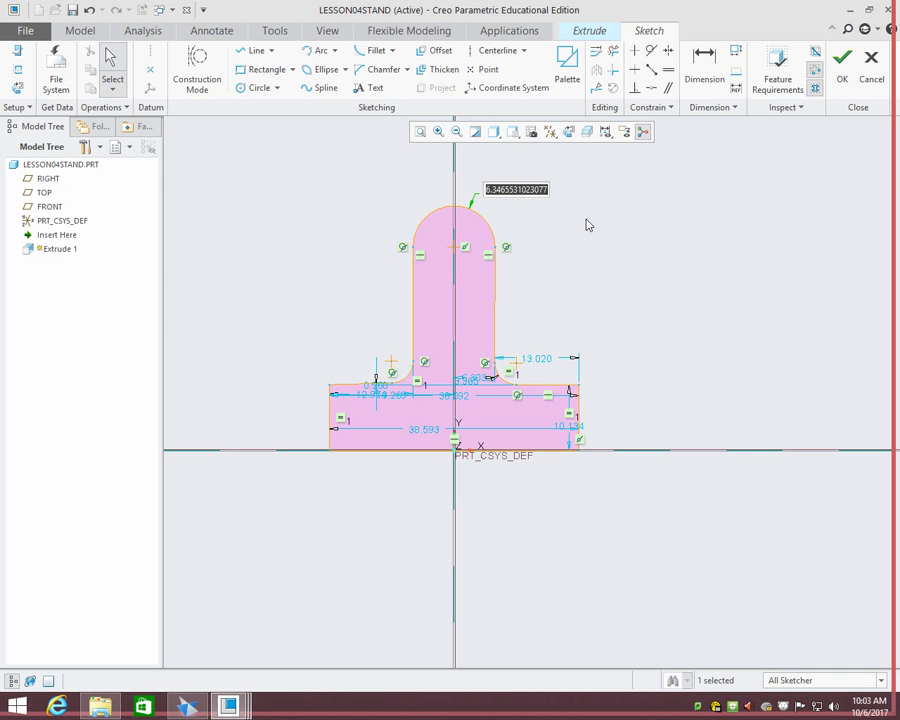
pyautogui.doubleClick(511, 192)
pyautogui.write('1.25')
pyautogui.press('Return')
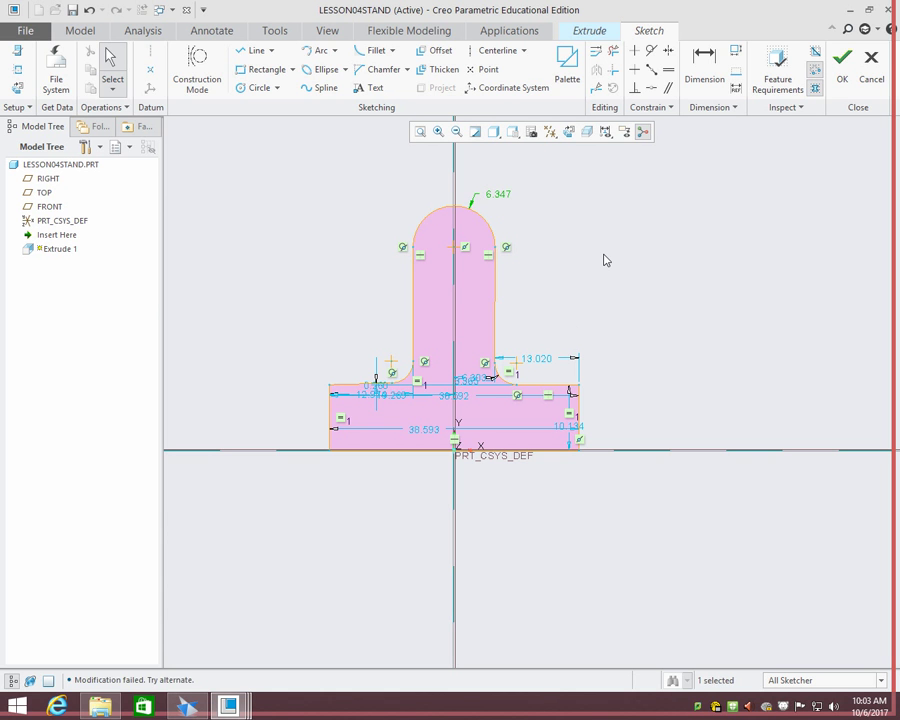
pyautogui.doubleClick(503, 194)
pyautogui.write('1')
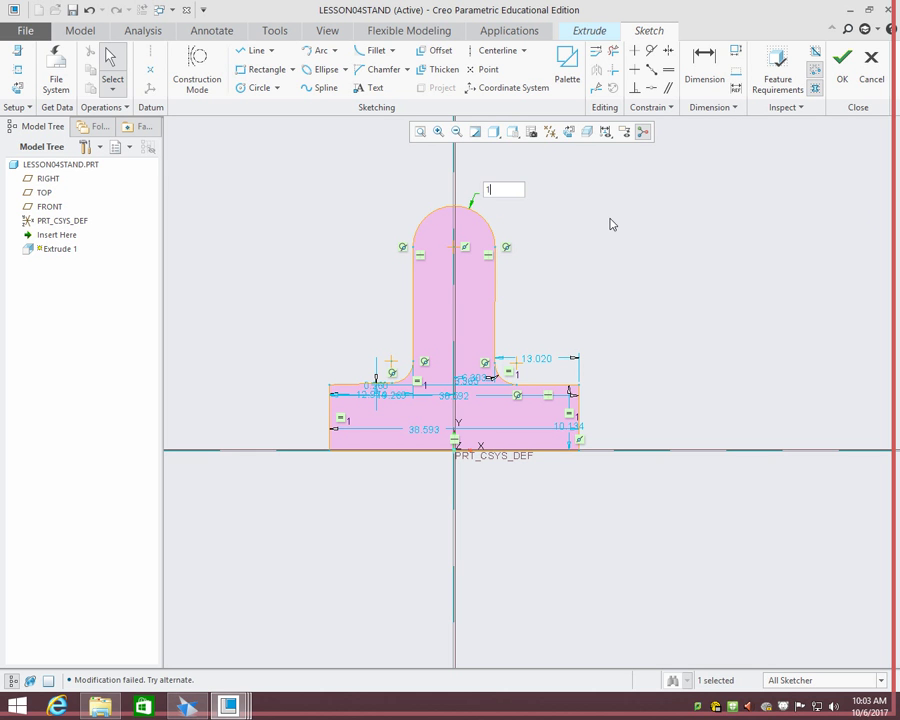
pyautogui.write('.25')
pyautogui.press('Return')
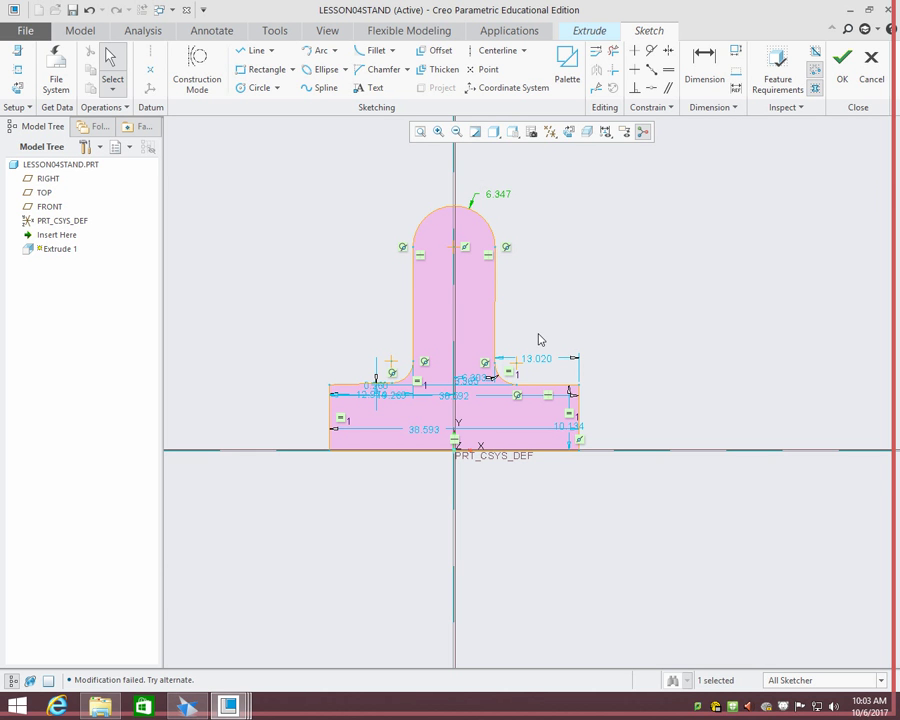
# - Dimension the height from the horizontal reference to the top arc's centre and try to set it to 2.6
pyautogui.scroll(-2, 548, 349)
pyautogui.scroll(1, 548, 349)
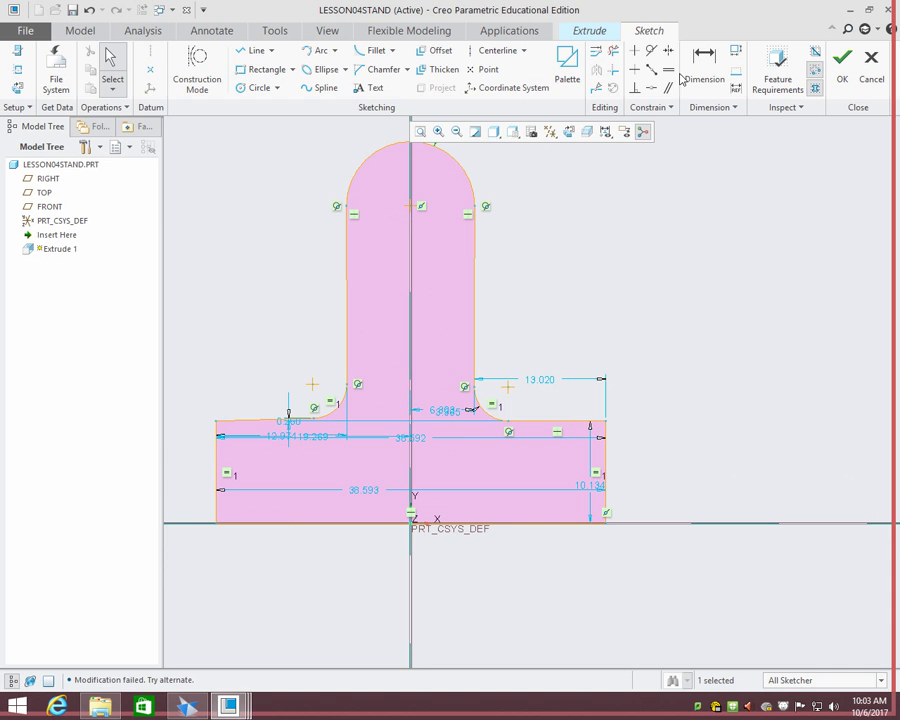
pyautogui.press('d')
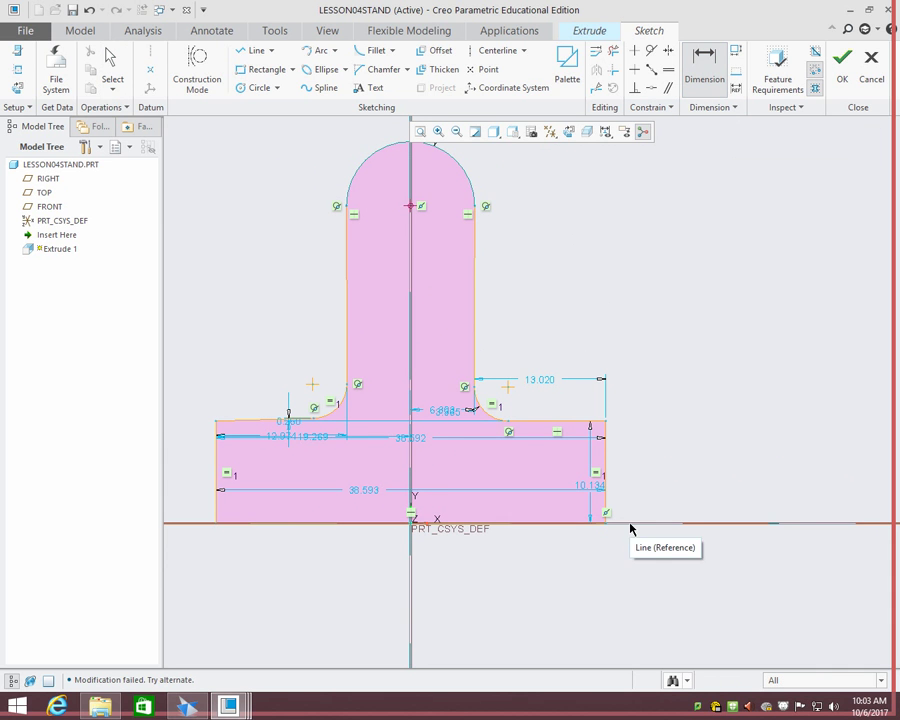
pyautogui.click(631, 526)
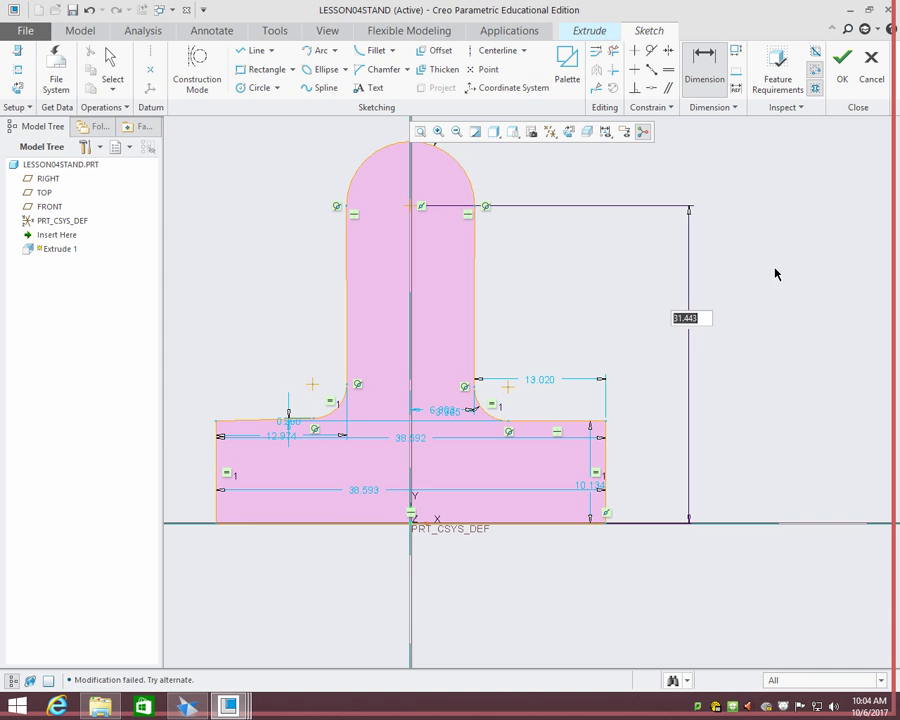
pyautogui.write('2.6')
pyautogui.press('Return')
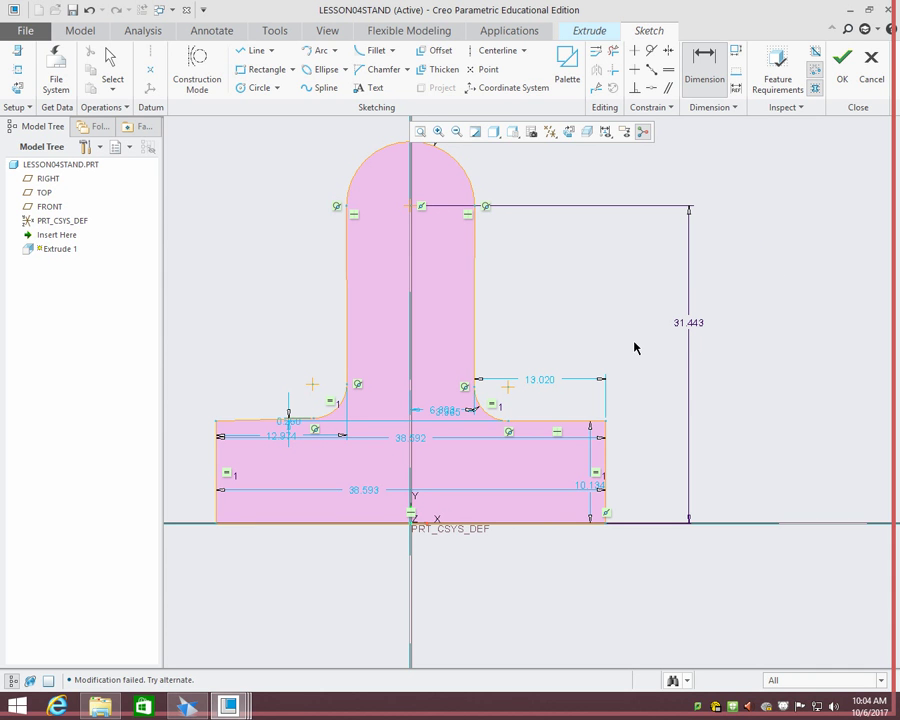
pyautogui.middleClick(677, 323)
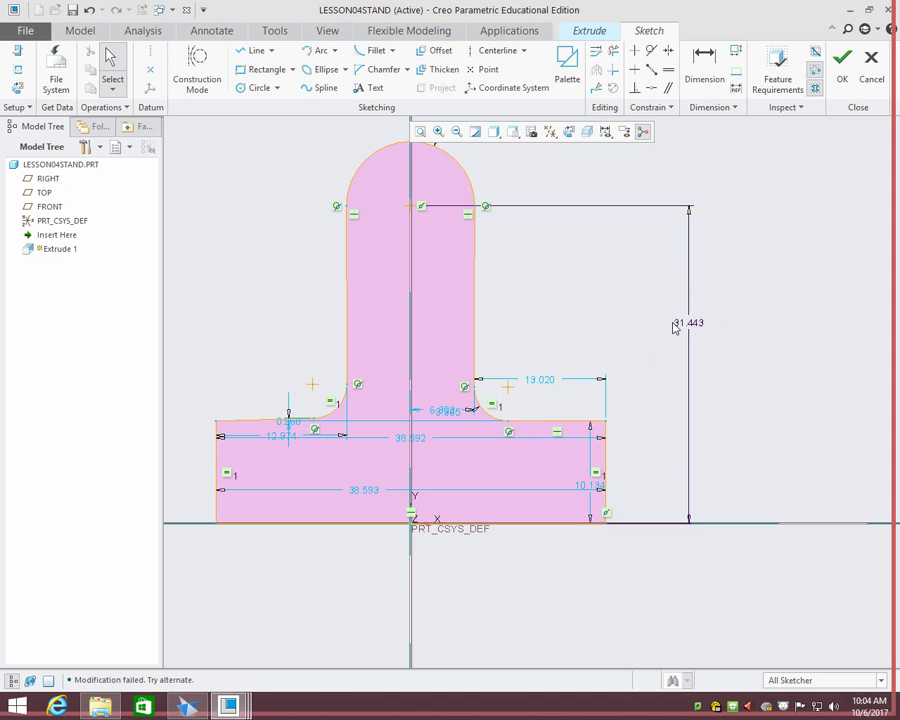
# - Open the arc centre's height dimension for editing and try to move the top arc's centre down along the vertical reference
pyautogui.click(686, 322)
pyautogui.doubleClick(687, 323)
pyautogui.press('End')
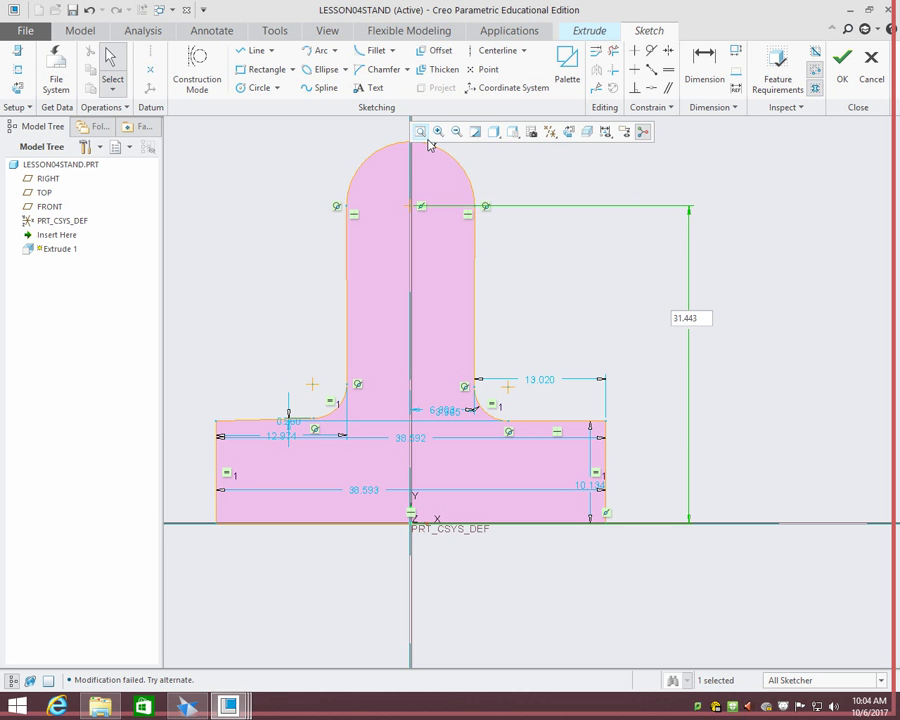
pyautogui.scroll(-3, 433, 153)
pyautogui.scroll(4, 436, 165)
pyautogui.scroll(-5, 442, 170)
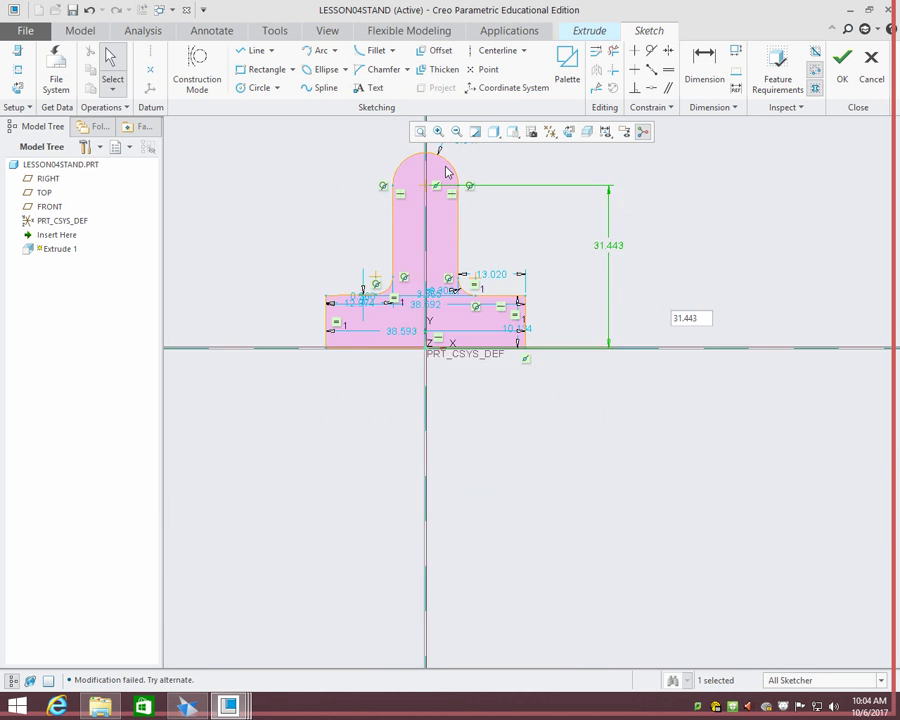
pyautogui.keyDown('shift'); pyautogui.moveTo(461, 170); pyautogui.dragTo(432, 237, button='middle'); pyautogui.keyUp('shift')
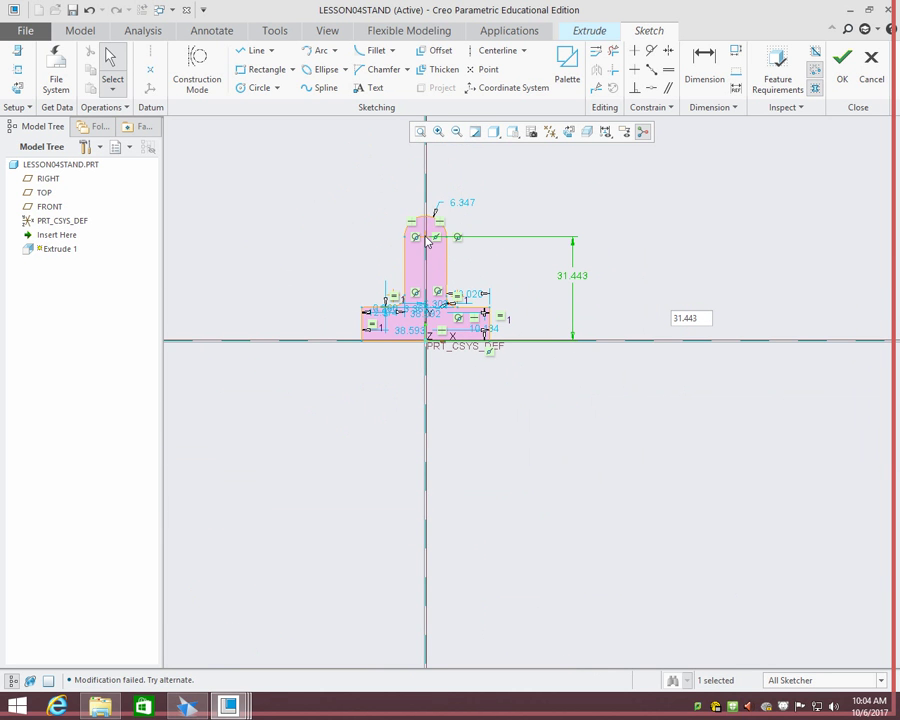
pyautogui.scroll(5, 427, 240)
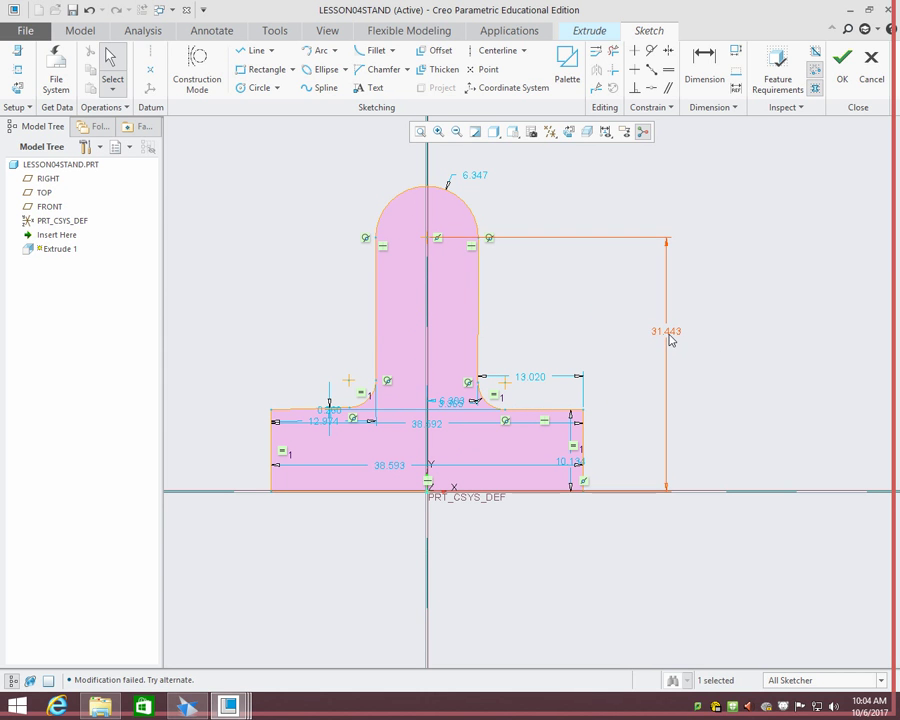
pyautogui.click(667, 336)
pyautogui.moveTo(428, 245); pyautogui.dragTo(428, 290)
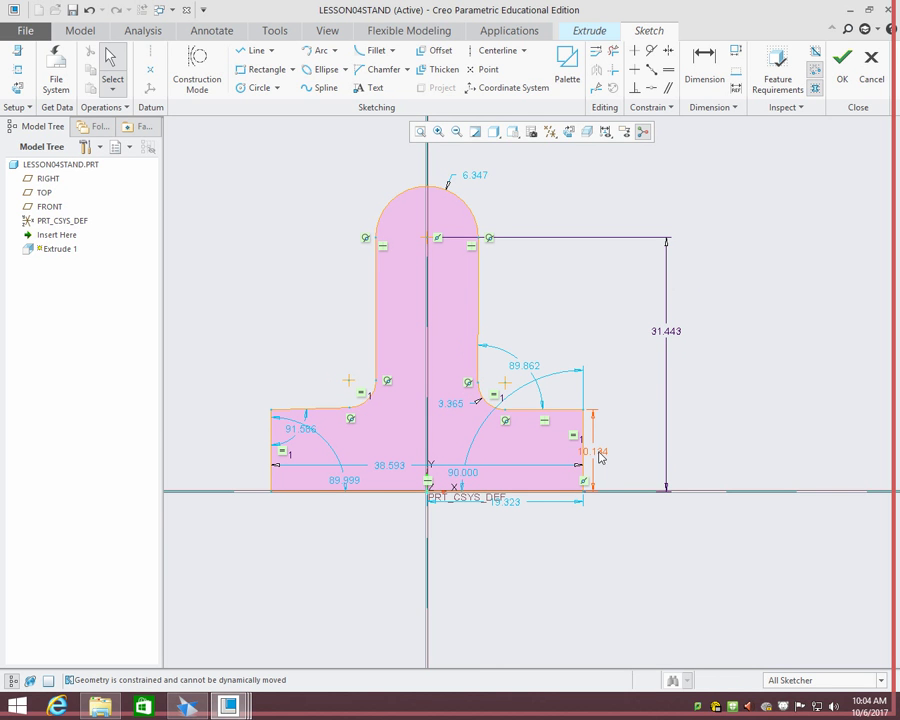
# - Place the foot's height dimension farther outside the profile, set it to 0.375 and lock it
pyautogui.moveTo(600, 457); pyautogui.dragTo(630, 458)
pyautogui.doubleClick(638, 451)
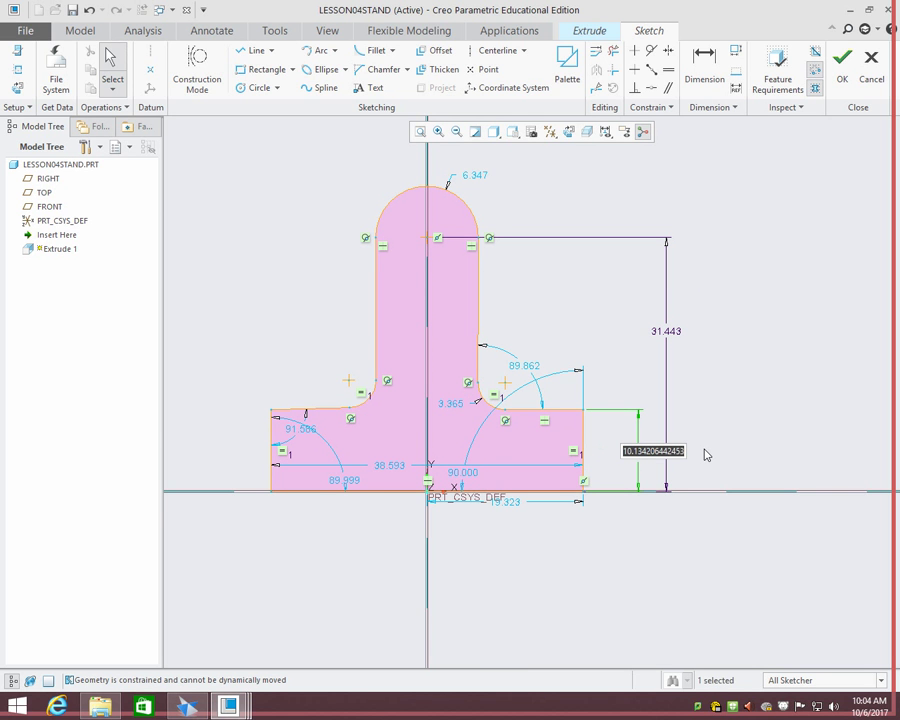
pyautogui.press('BackSpace')
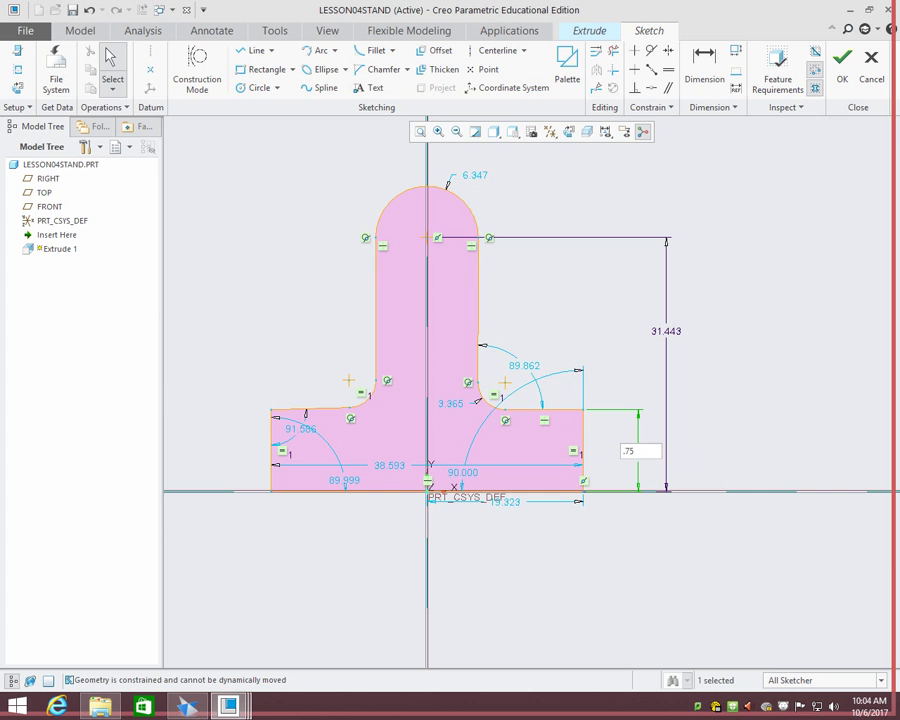
pyautogui.press('Return')
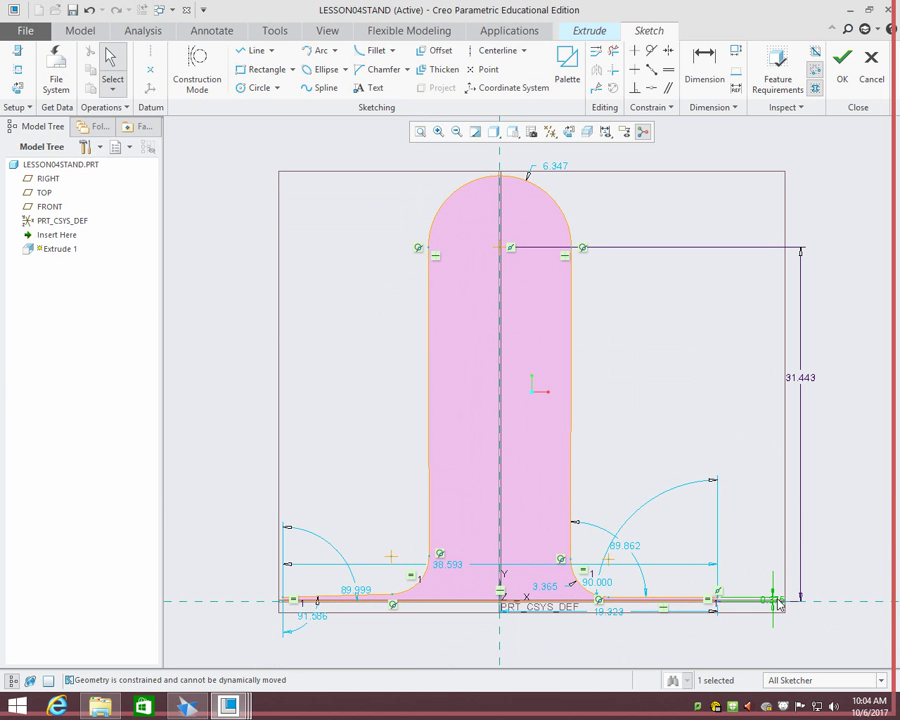
pyautogui.click(784, 553)
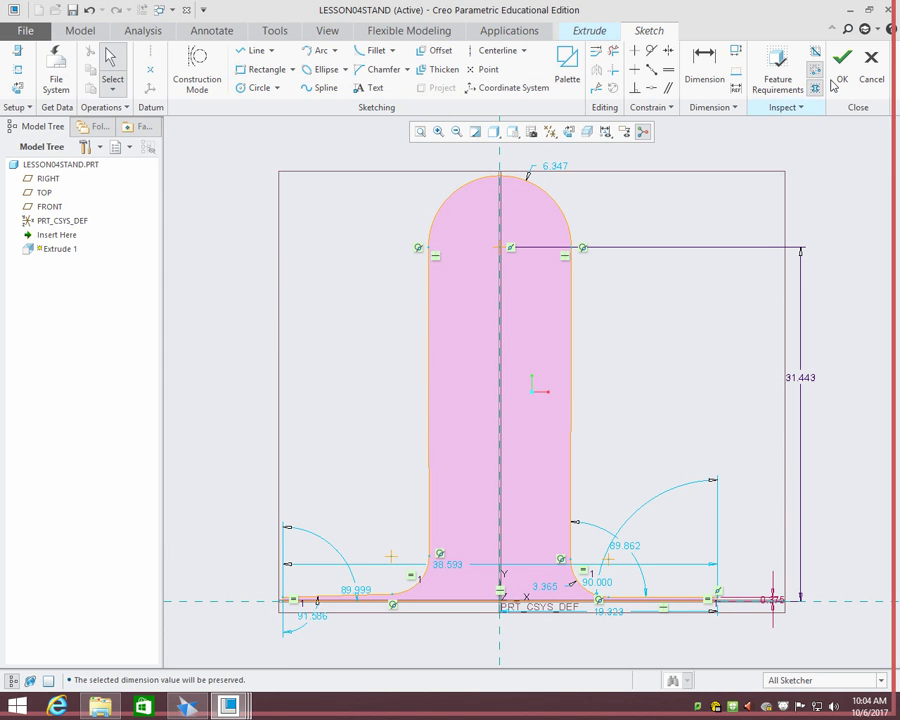
# - Dimension the radius of the left inner corner fillet, set it to 0.625 and lock the dimension
pyautogui.click(704, 70)
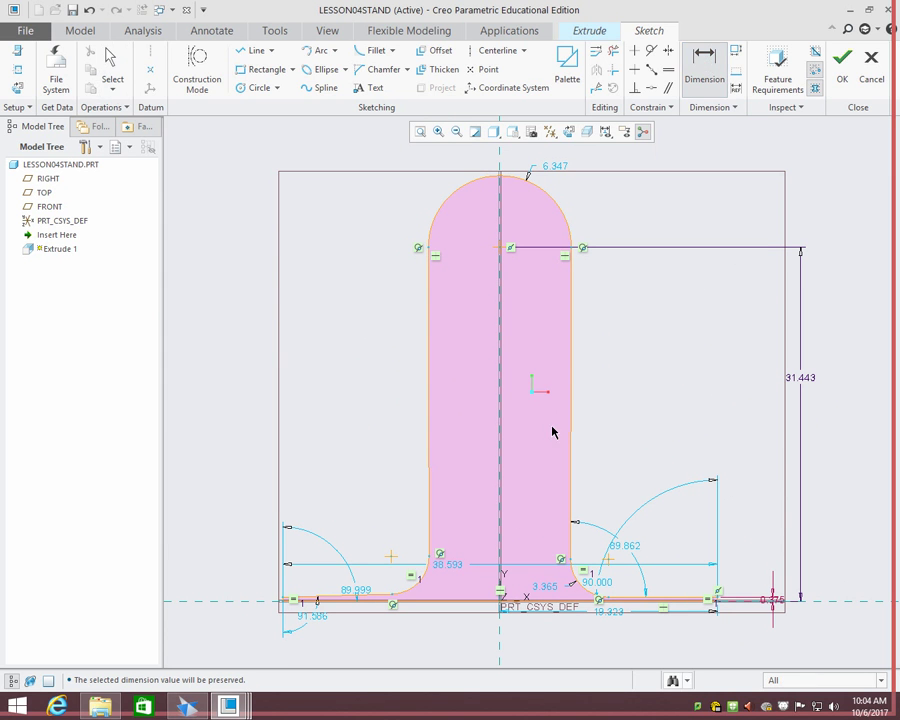
pyautogui.middleClick(348, 485)
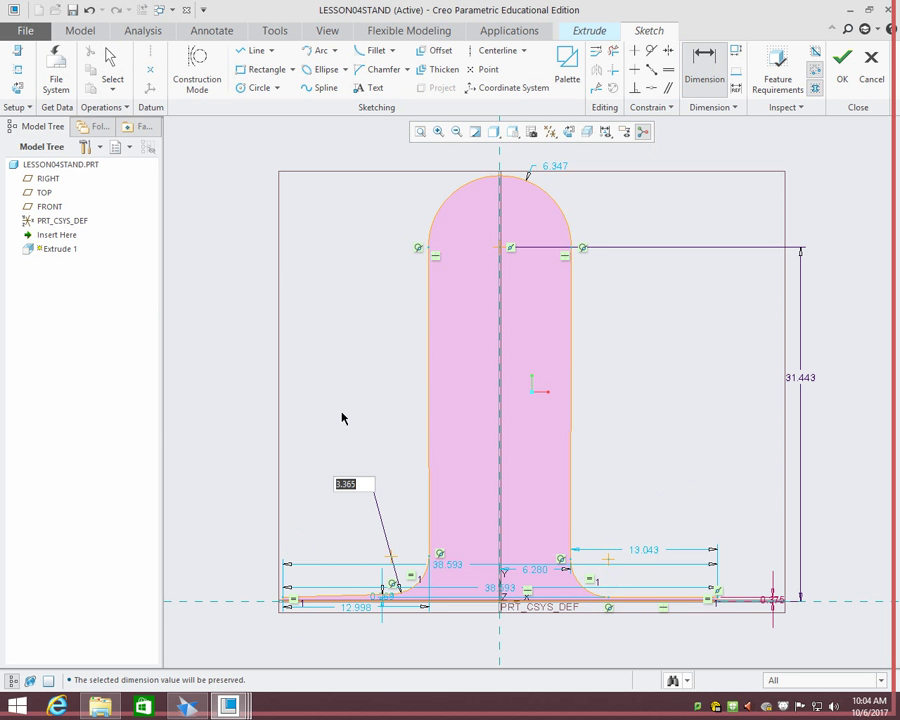
pyautogui.press('BackSpace')
pyautogui.press('Return')
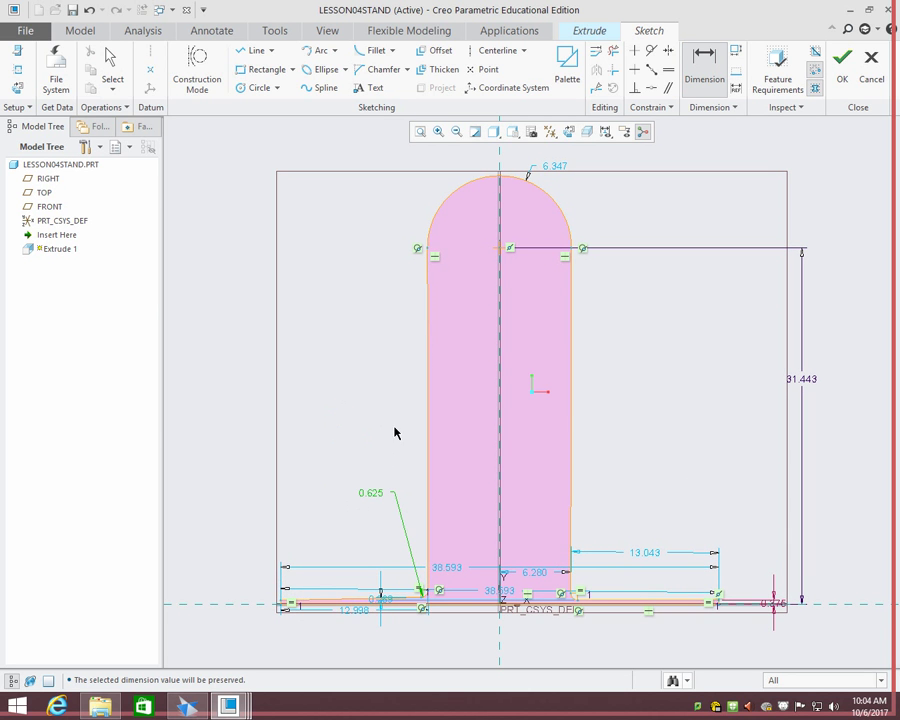
pyautogui.middleClick(383, 438)
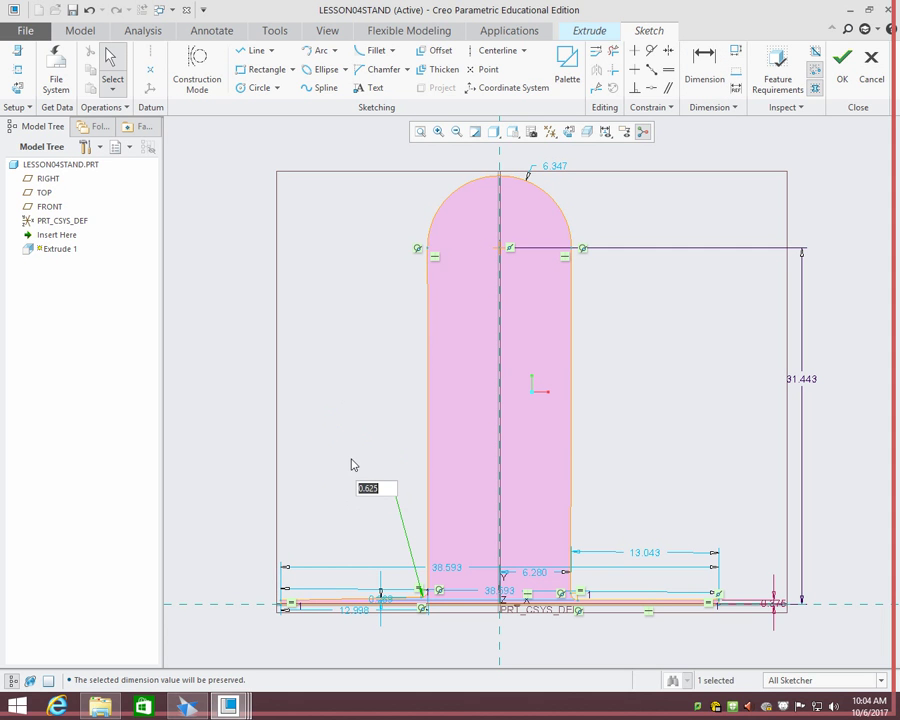
pyautogui.click(372, 494)
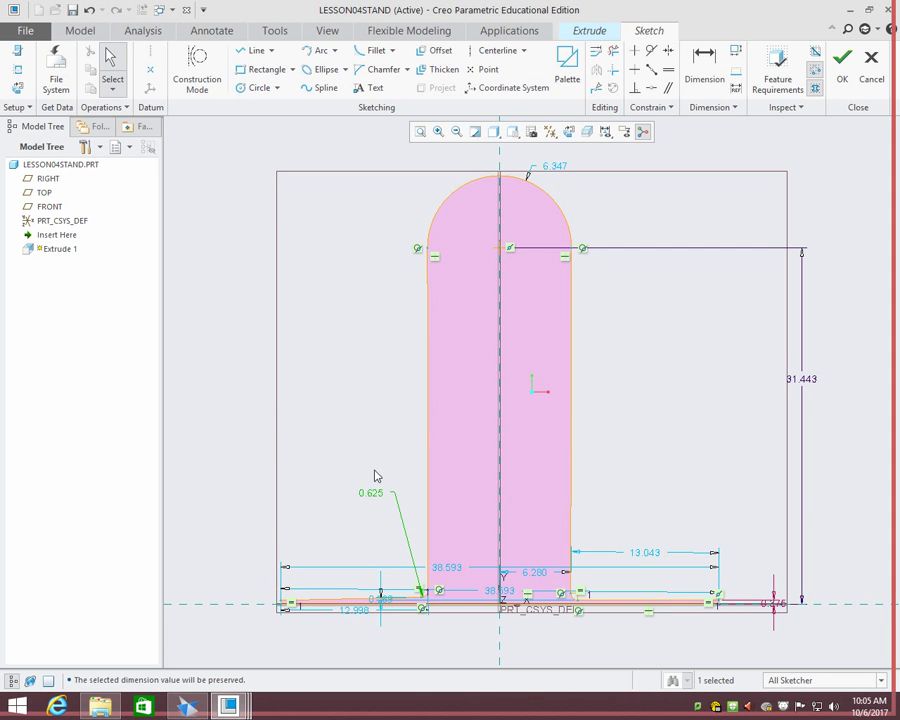
pyautogui.click(330, 424)
# - Dimension the foot's overall width between its two bottom corners and try to set it to 3
pyautogui.click(705, 62)
pyautogui.scroll(-5, 620, 618)
pyautogui.scroll(3, 616, 600)
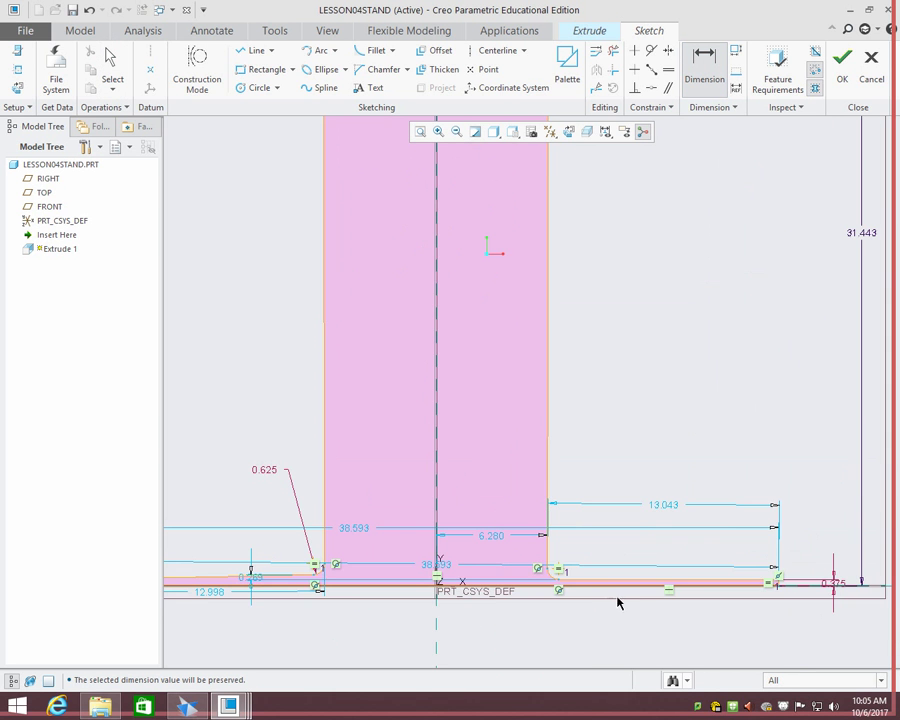
pyautogui.keyDown('shift'); pyautogui.moveTo(616, 600); pyautogui.dragTo(614, 570, button='middle'); pyautogui.keyUp('shift')
pyautogui.scroll(-4, 818, 500)
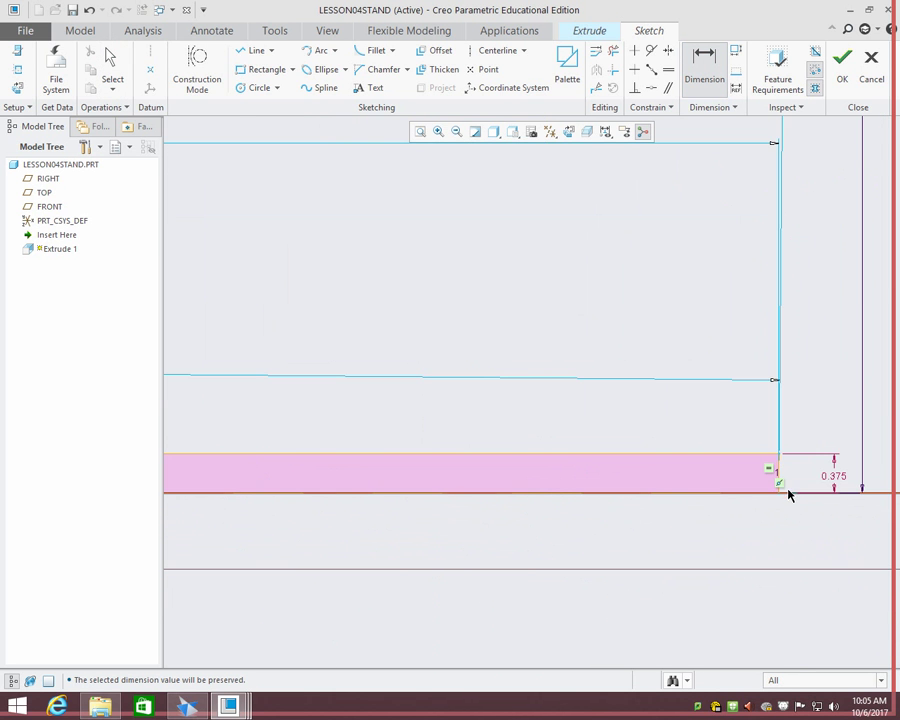
pyautogui.scroll(4, 462, 578)
pyautogui.keyDown('shift'); pyautogui.moveTo(462, 578); pyautogui.dragTo(550, 540, button='middle'); pyautogui.keyUp('shift')
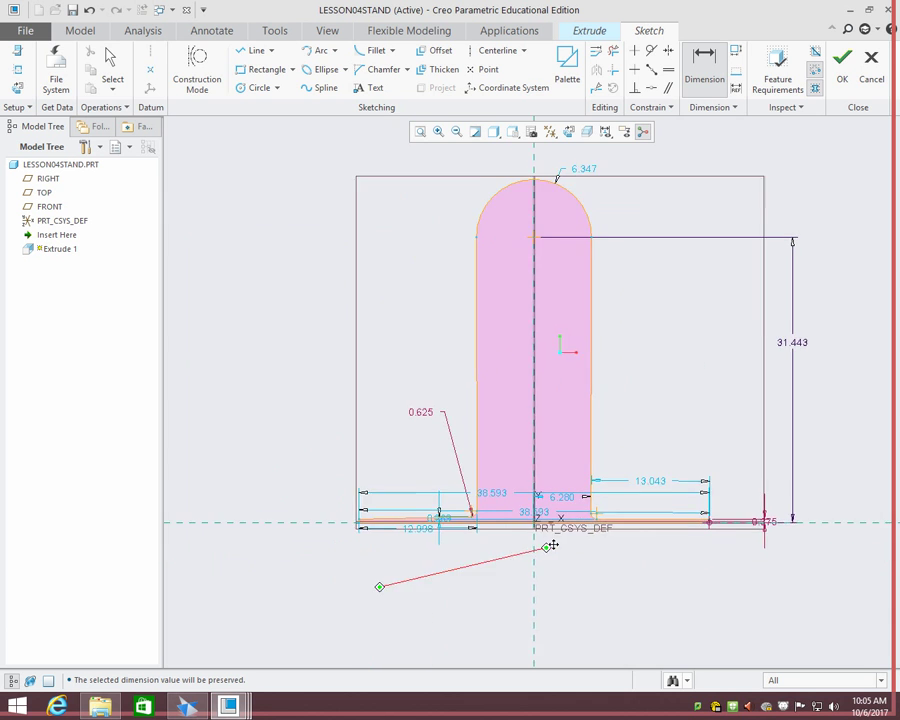
pyautogui.scroll(1, 389, 545)
pyautogui.scroll(-5, 372, 540)
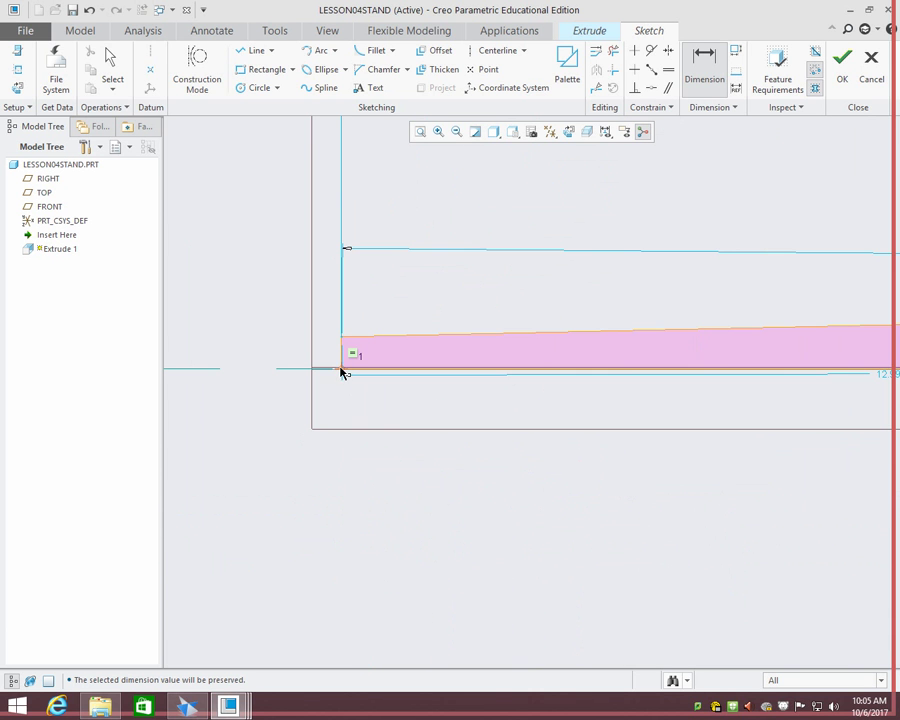
pyautogui.scroll(5, 820, 523)
pyautogui.keyDown('shift'); pyautogui.moveTo(675, 525); pyautogui.dragTo(538, 525, button='middle'); pyautogui.keyUp('shift')
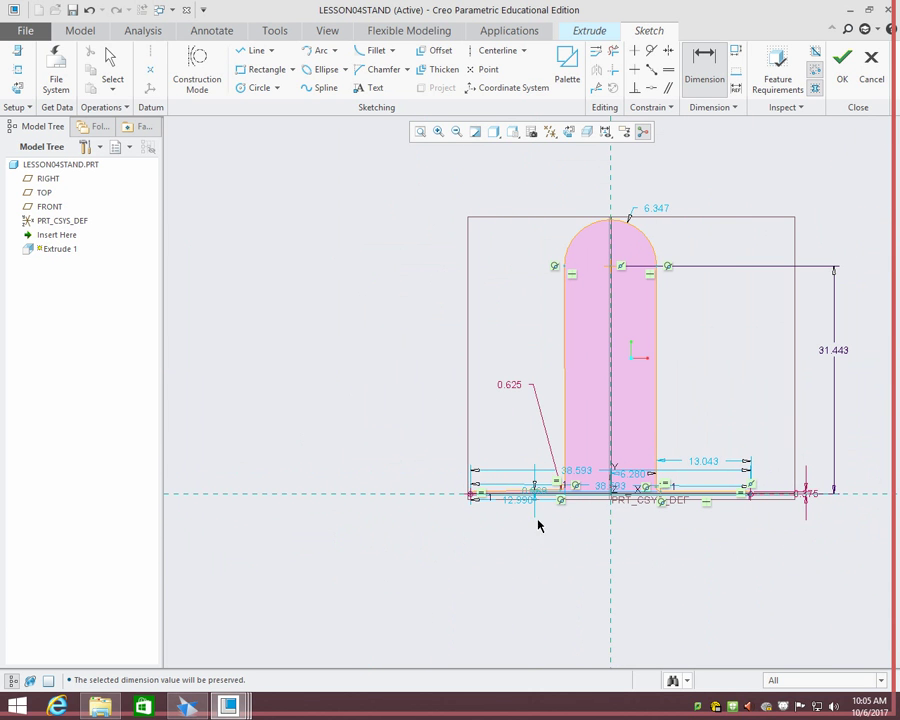
pyautogui.middleClick(626, 536)
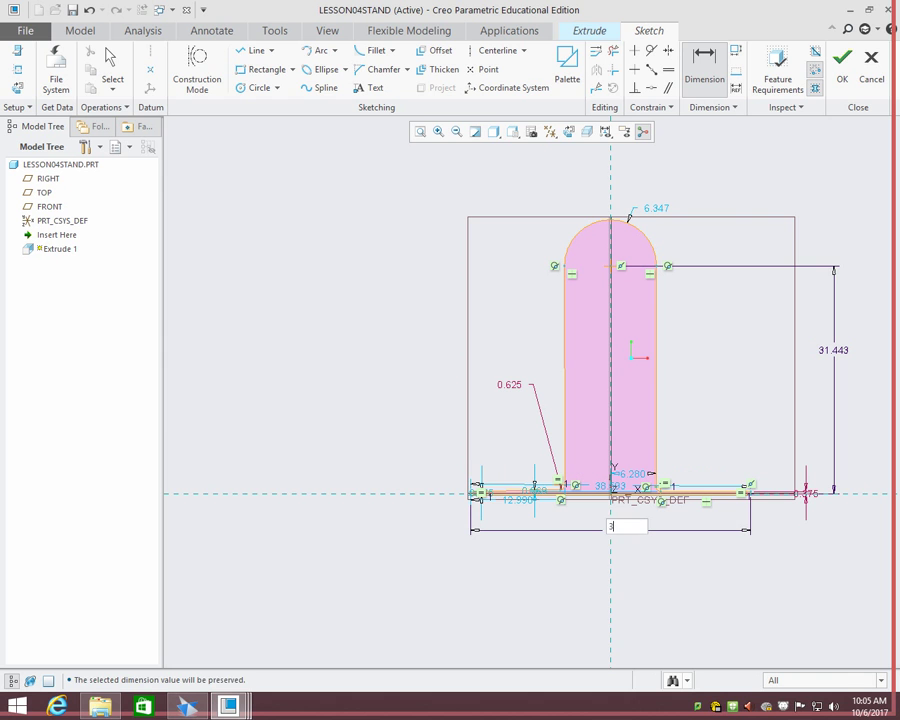
pyautogui.press('Return')
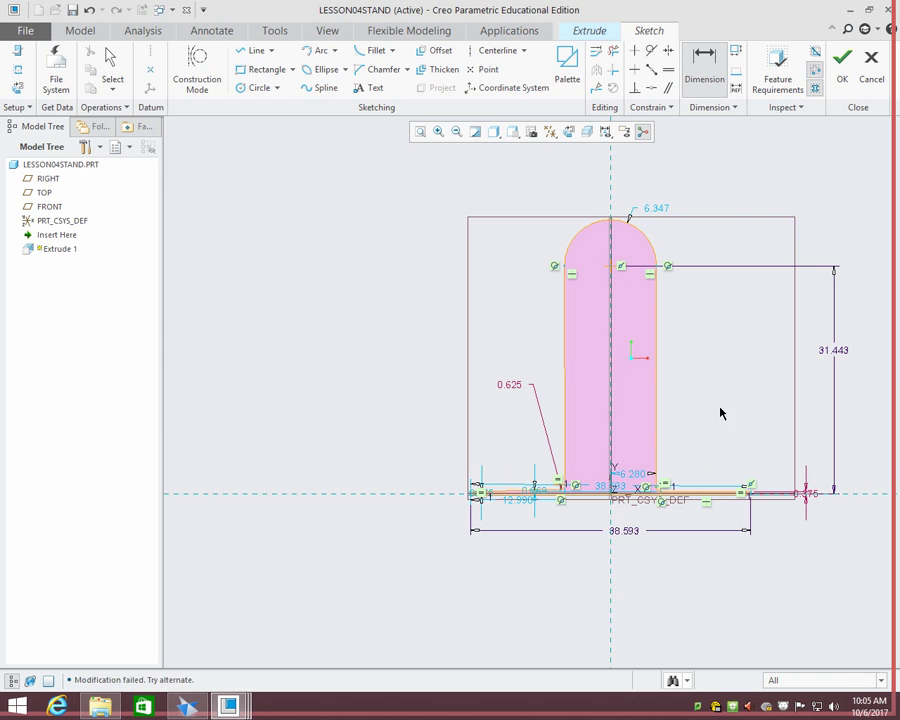
# - Retry changing the foot's overall width to 3
pyautogui.doubleClick(633, 535)
pyautogui.press('BackSpace')
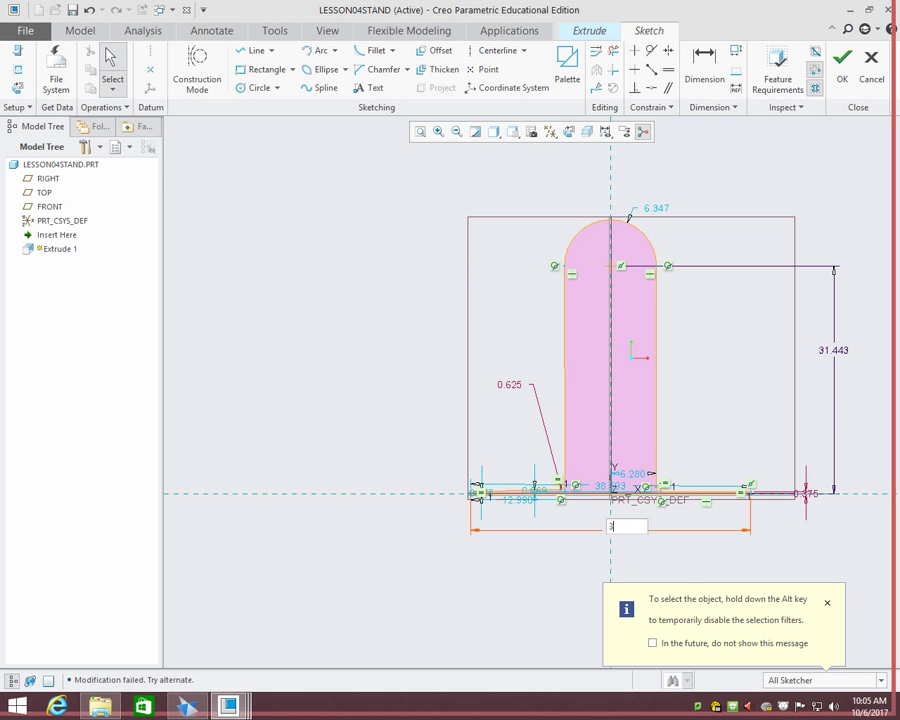
pyautogui.press('Escape')
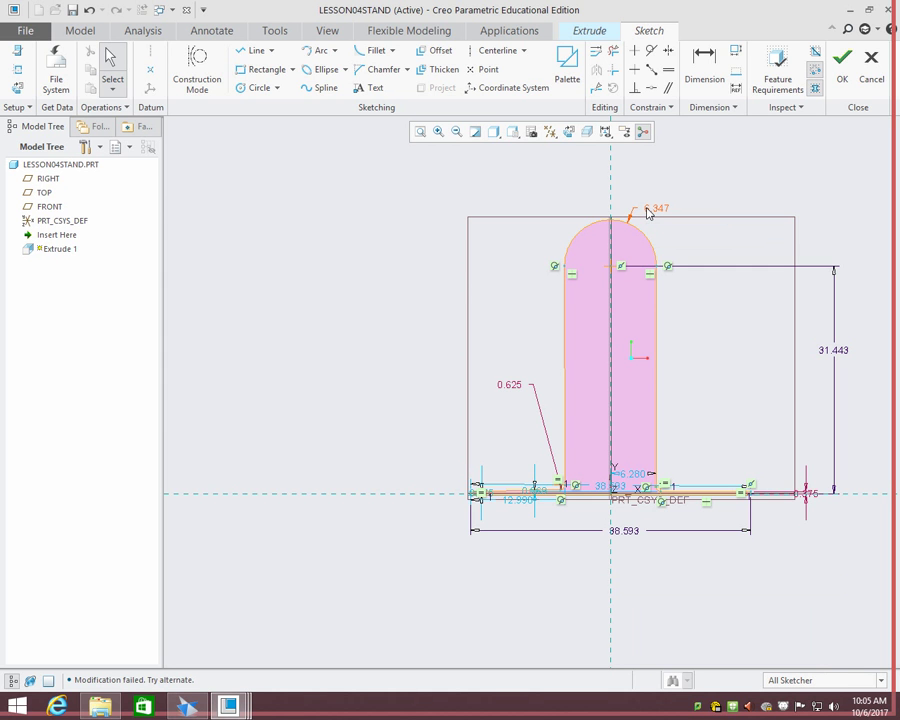
# - Delete the constraint tying the top arc's centre to the vertical reference and set the foot's overall width to 3
pyautogui.click(622, 268)
pyautogui.press('Delete')
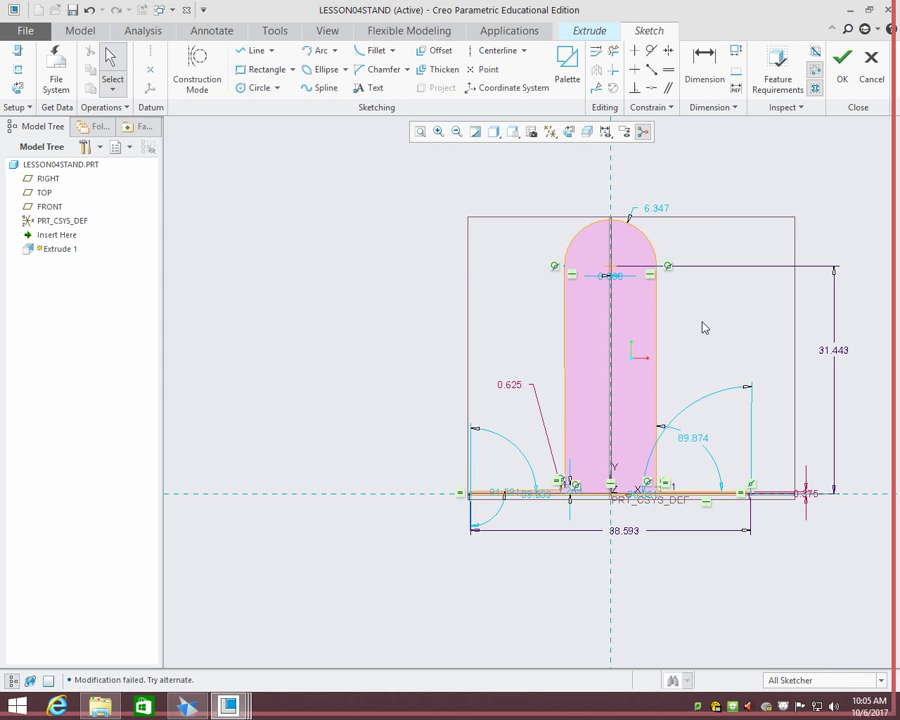
pyautogui.doubleClick(626, 531)
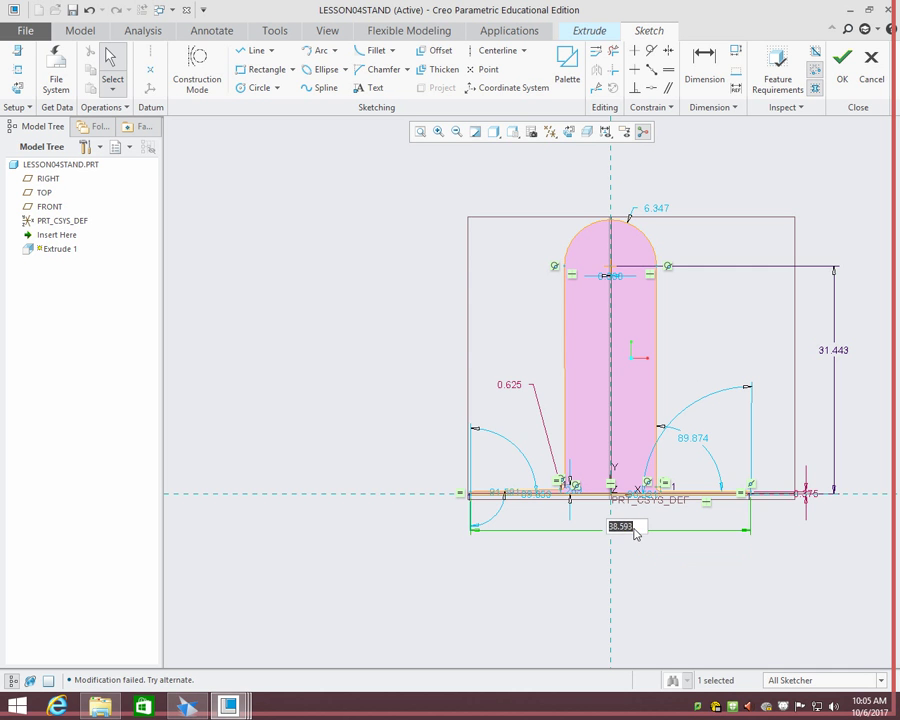
pyautogui.write('3')
pyautogui.press('Return')
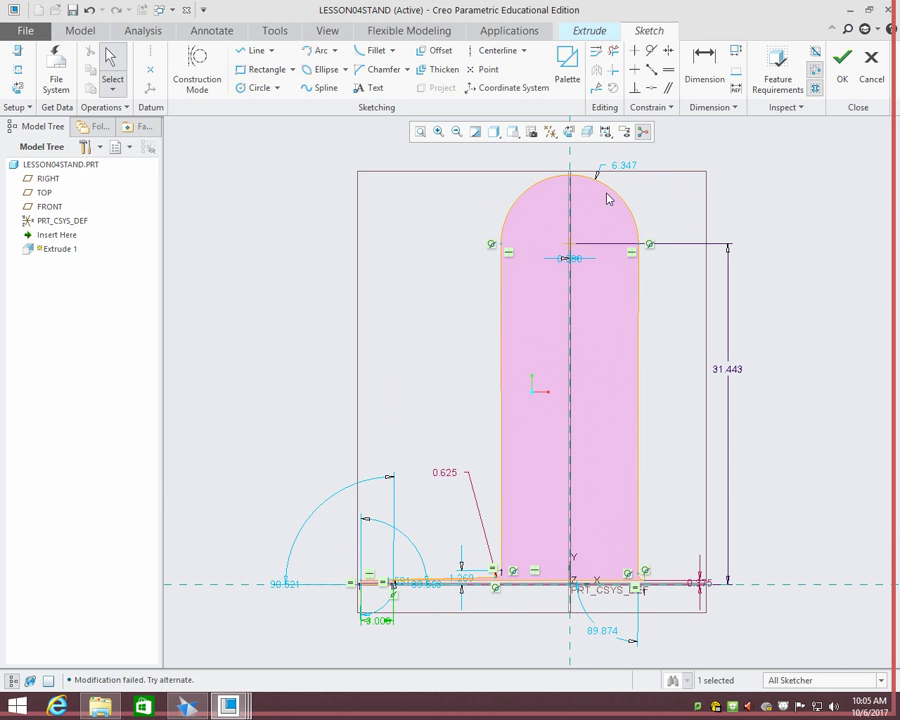
# - Set the top arc's radius to 1.25
pyautogui.doubleClick(627, 166)
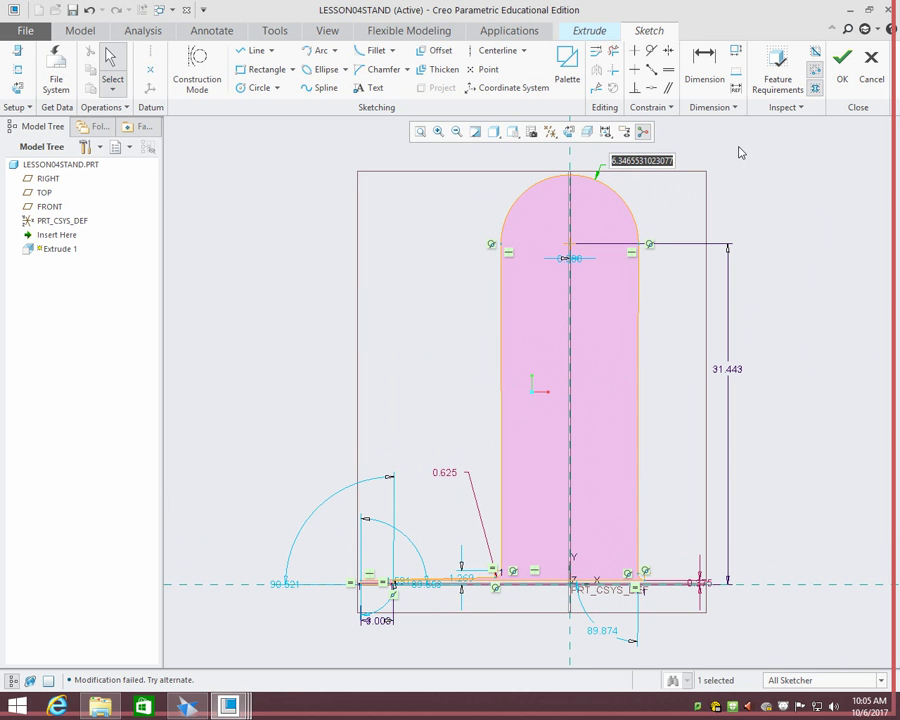
pyautogui.write('1')
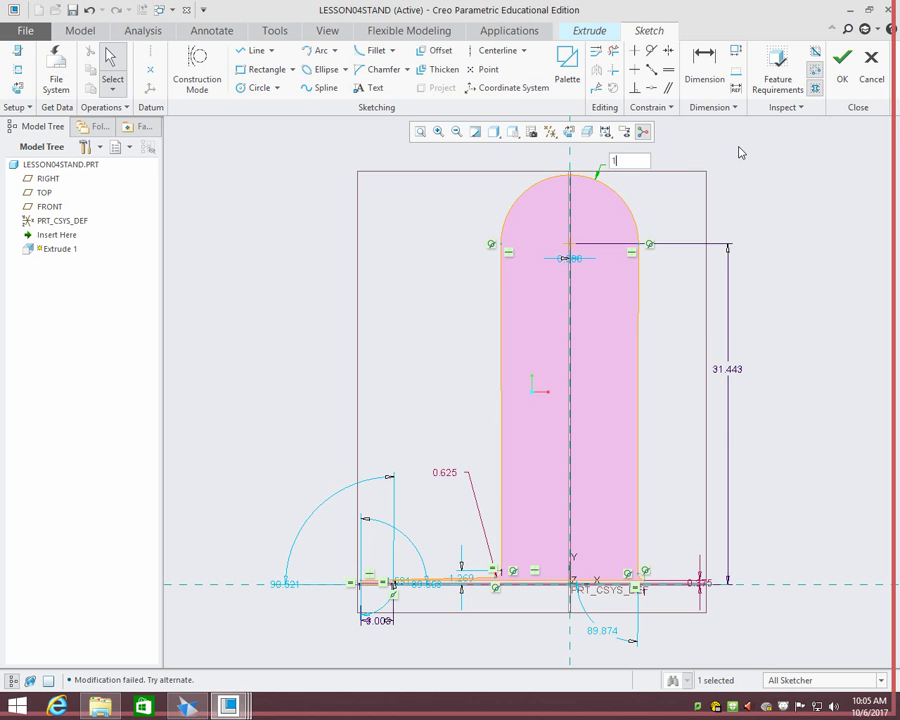
pyautogui.write('.25')
pyautogui.press('Return')
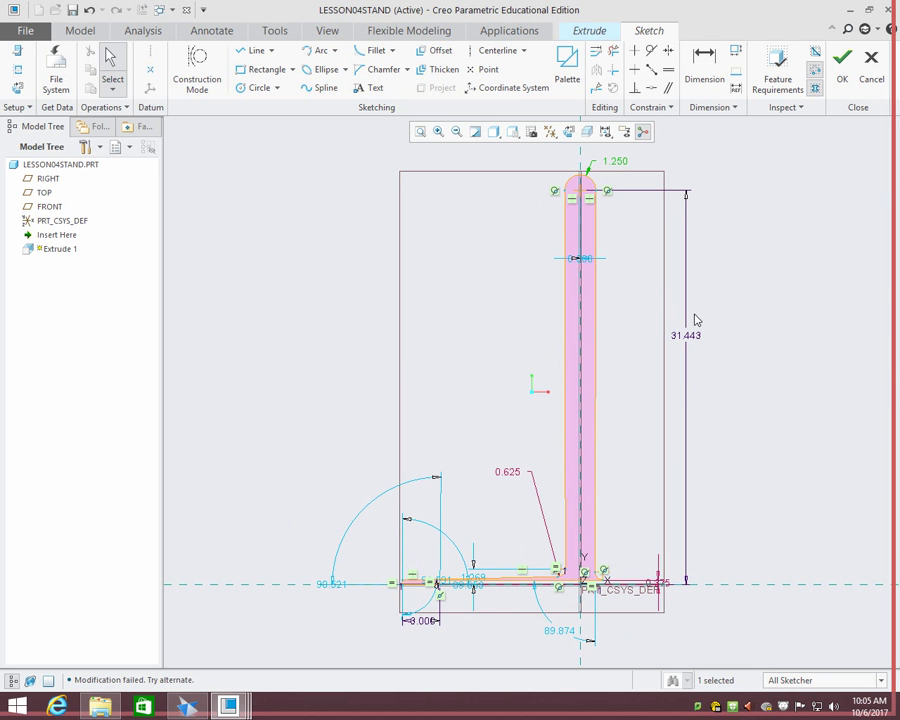
# - Set the height from the horizontal reference to the top arc's centre to 2.625
pyautogui.doubleClick(688, 336)
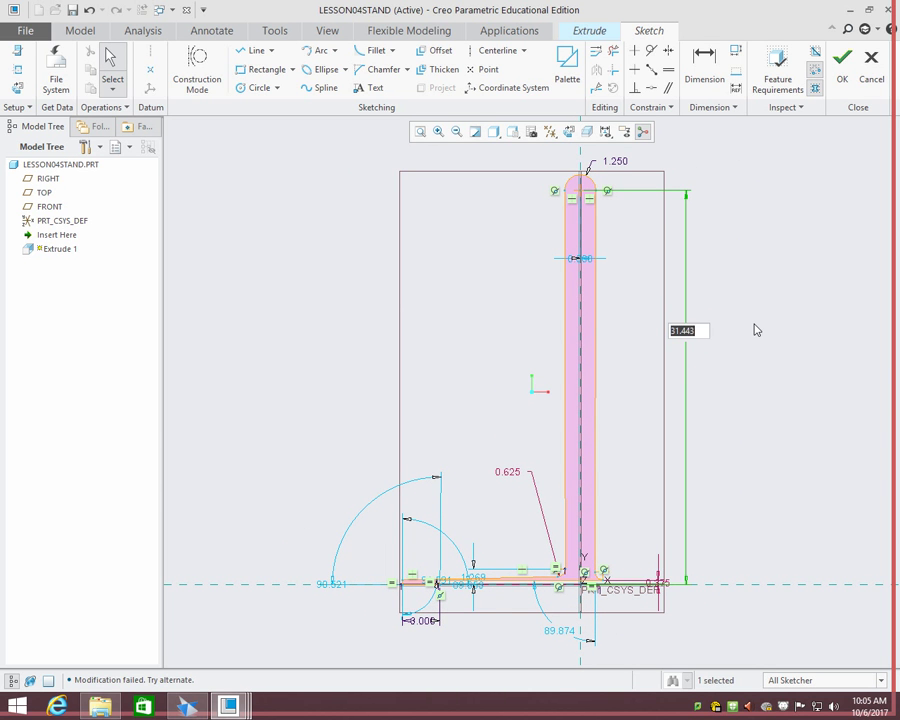
pyautogui.write('2.625')
pyautogui.press('Return')
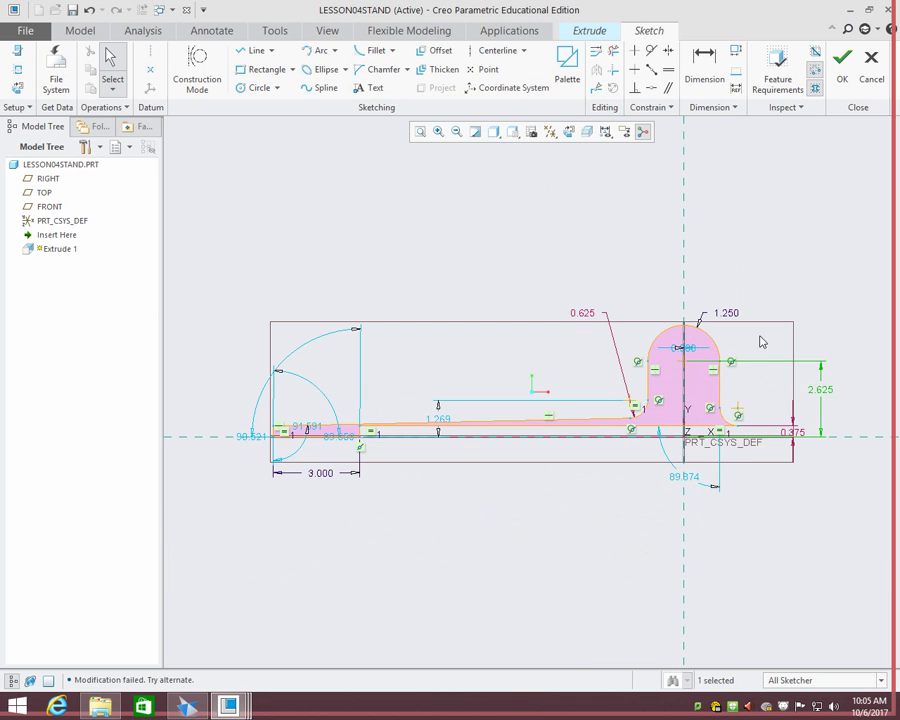
# - Try to constrain the left foot's long sloping top edge as vertical, deleting the conflicting Tangent constraint
pyautogui.click(567, 136)
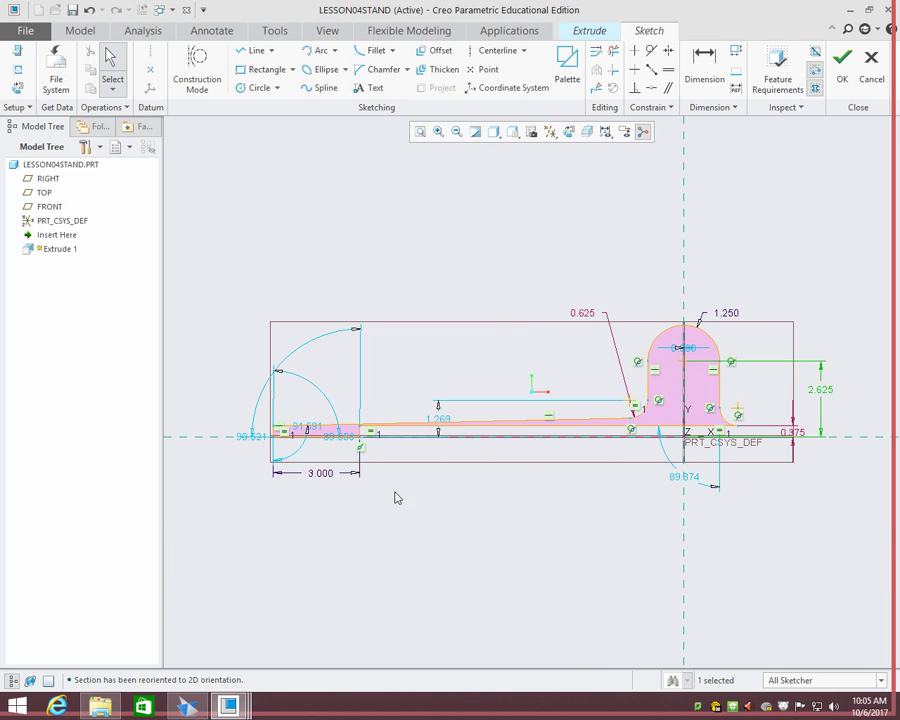
pyautogui.scroll(5, 400, 450)
pyautogui.scroll(-3, 400, 450)
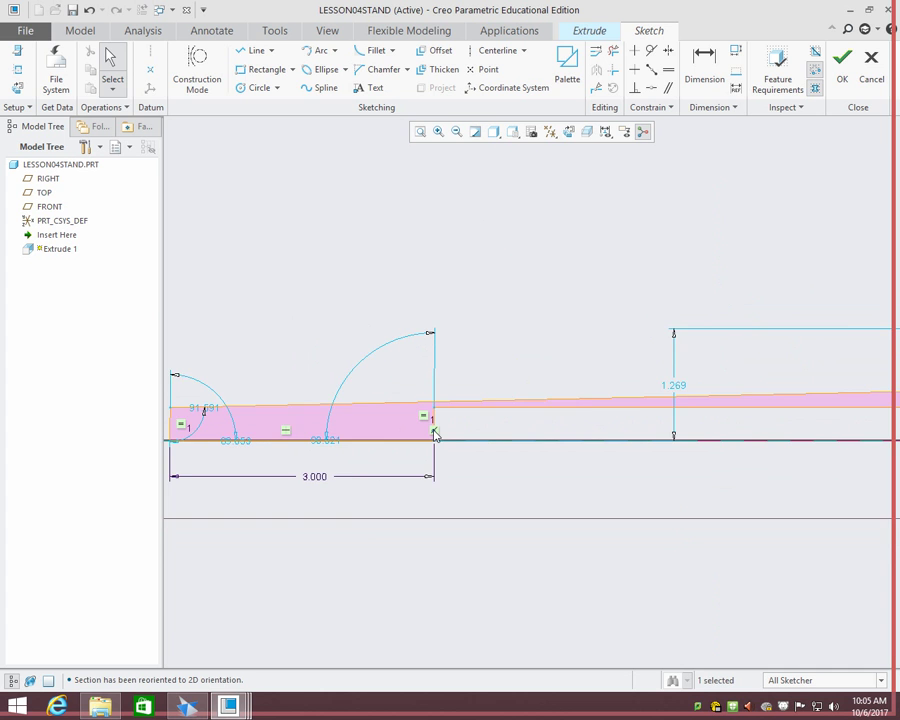
pyautogui.scroll(-3, 462, 458)
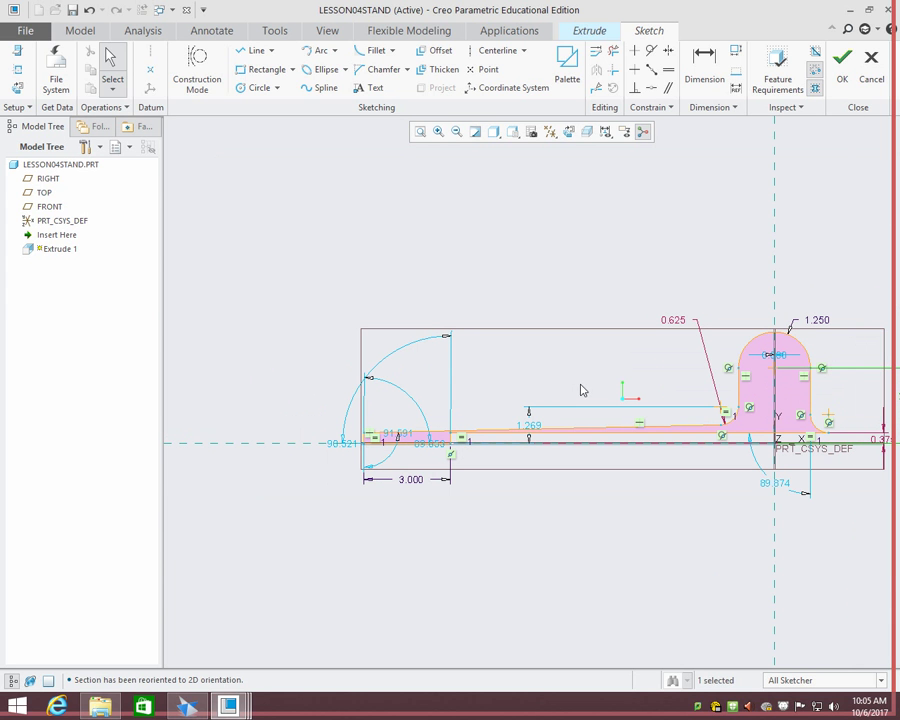
pyautogui.click(630, 50)
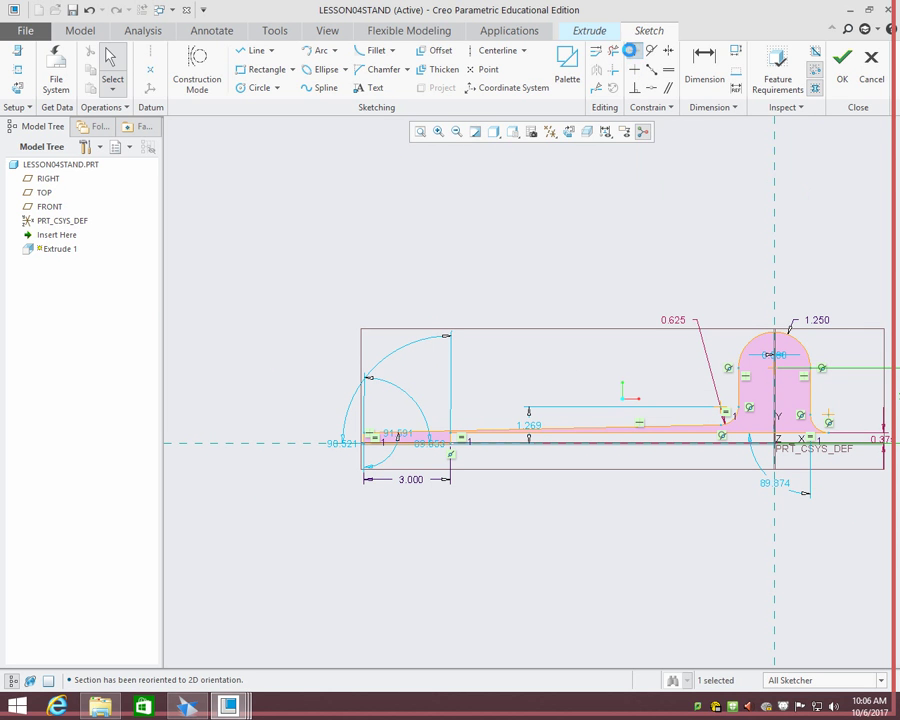
pyautogui.click(624, 432)
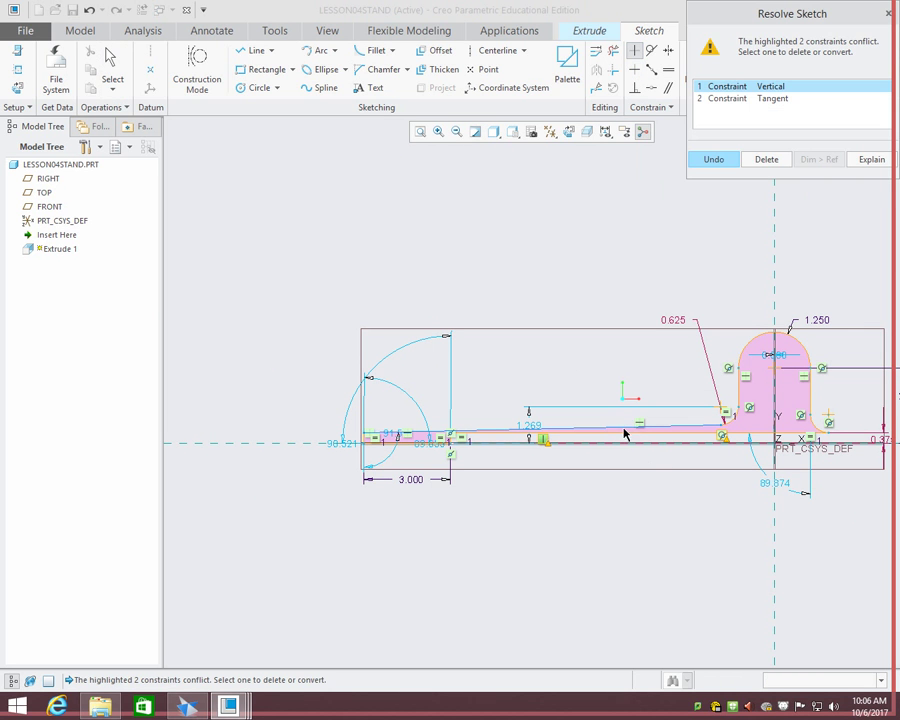
pyautogui.click(766, 99)
pyautogui.click(768, 87)
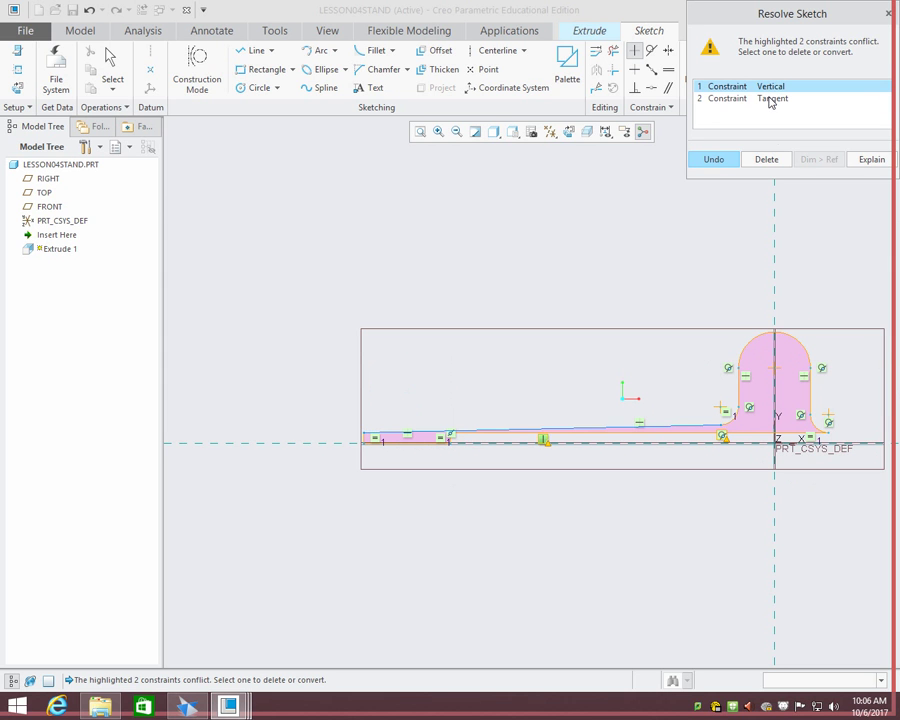
pyautogui.click(762, 99)
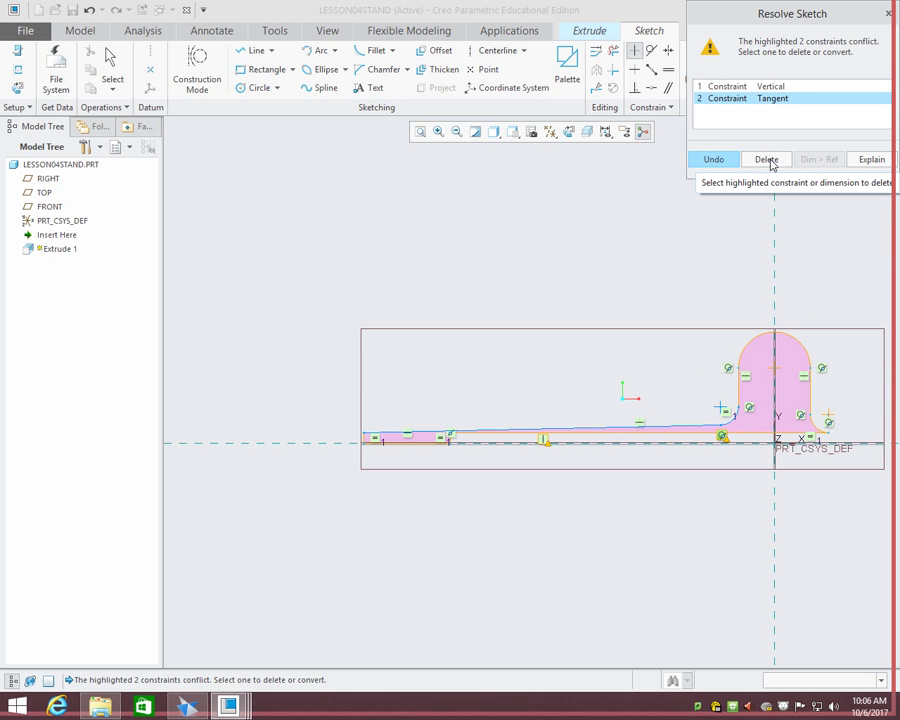
pyautogui.click(768, 160)
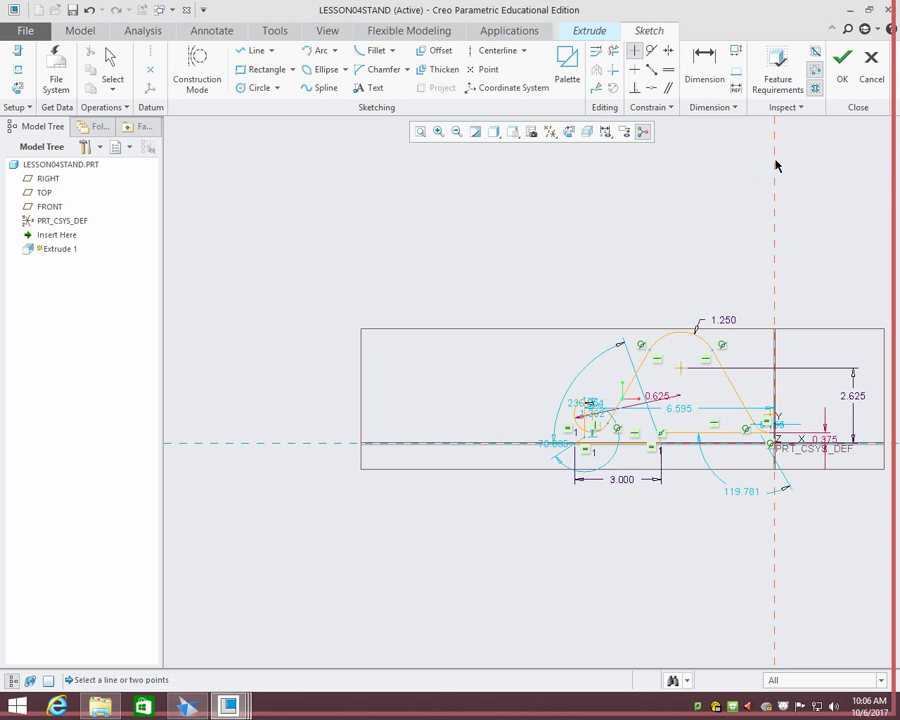
# - Undo the vertical constraint on the foot edge and the preceding arc height, arc radius and foot width changes
pyautogui.middleClick(594, 362)
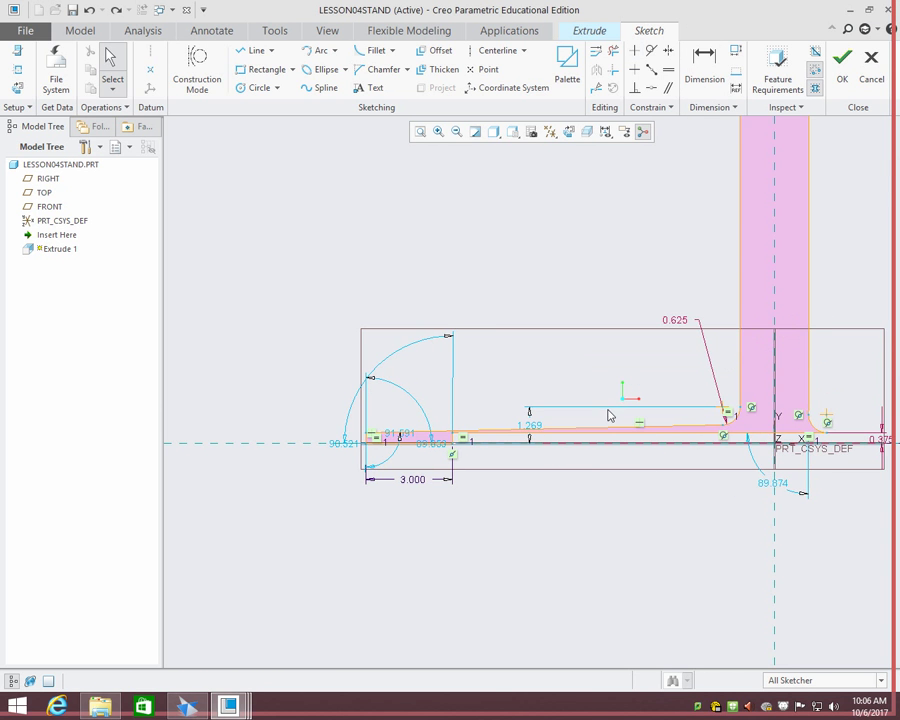
pyautogui.moveTo(816, 253)
pyautogui.keyDown('shift'); pyautogui.mouseDown(button='middle')
pyautogui.moveTo(627, 410)
pyautogui.moveTo(560, 438)
pyautogui.mouseUp(button='middle'); pyautogui.keyUp('shift')
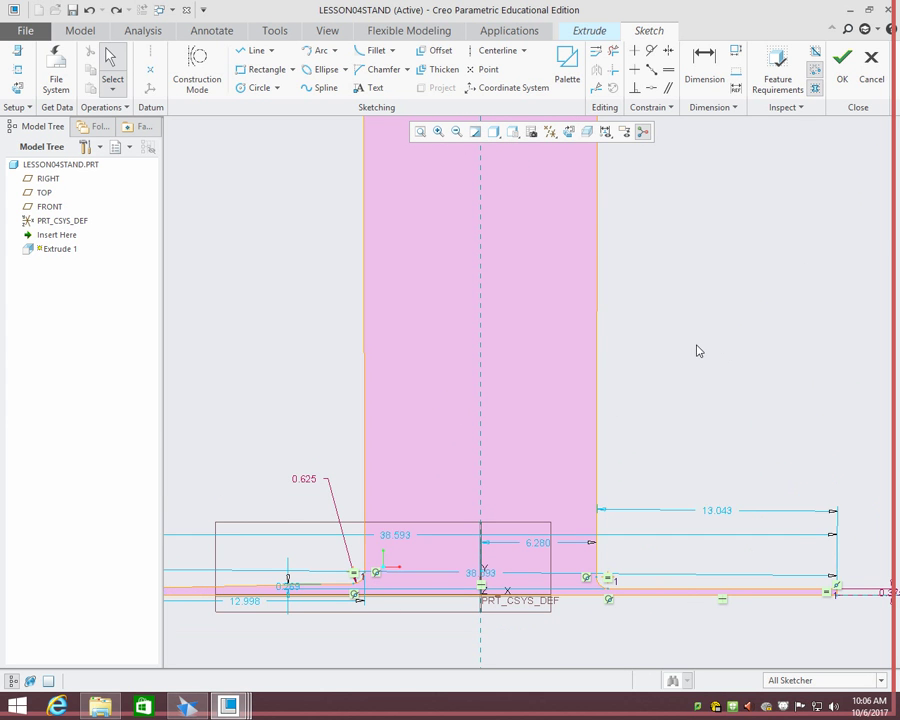
pyautogui.scroll(-5, 694, 348)
pyautogui.scroll(3, 703, 353)
pyautogui.scroll(-1, 698, 349)
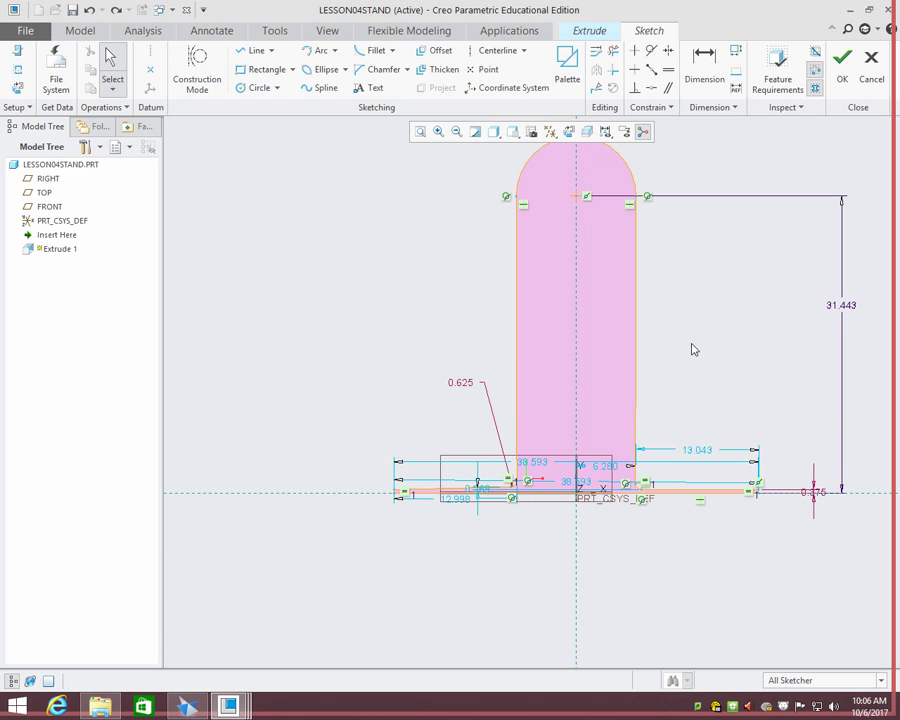
# - Constrain the column's left side as vertical, try the same on its right side, and undo that conflicting second constraint
pyautogui.click(634, 70)
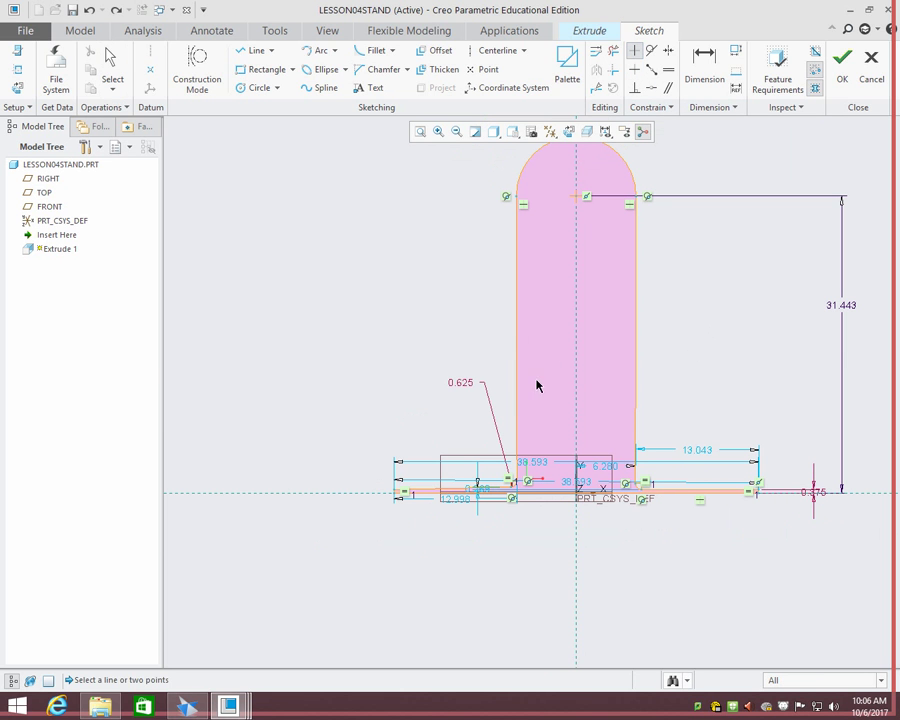
pyautogui.click(519, 325)
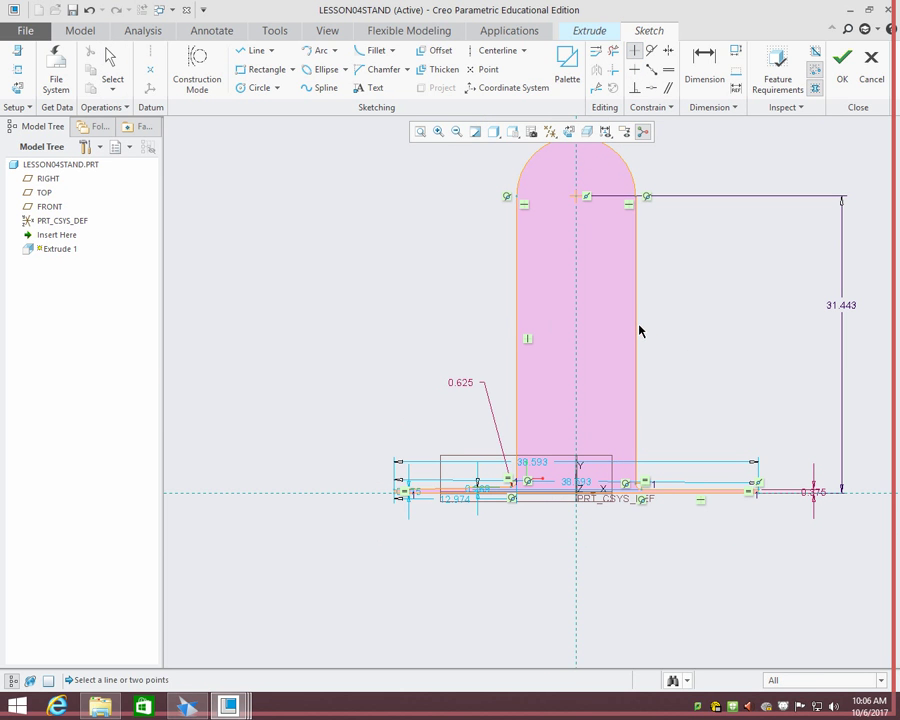
pyautogui.click(636, 334)
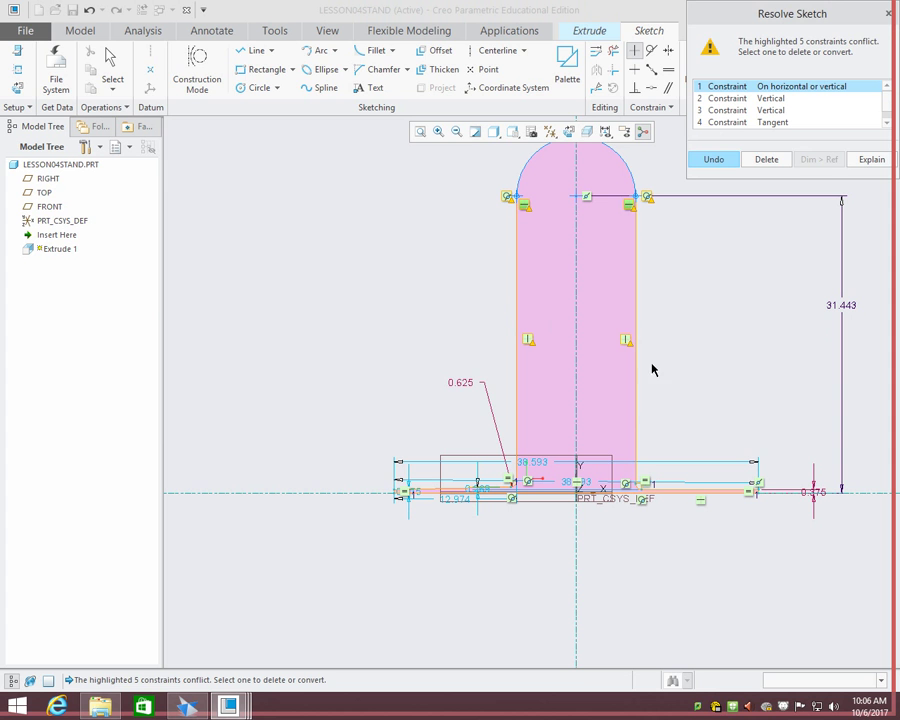
pyautogui.click(715, 161)
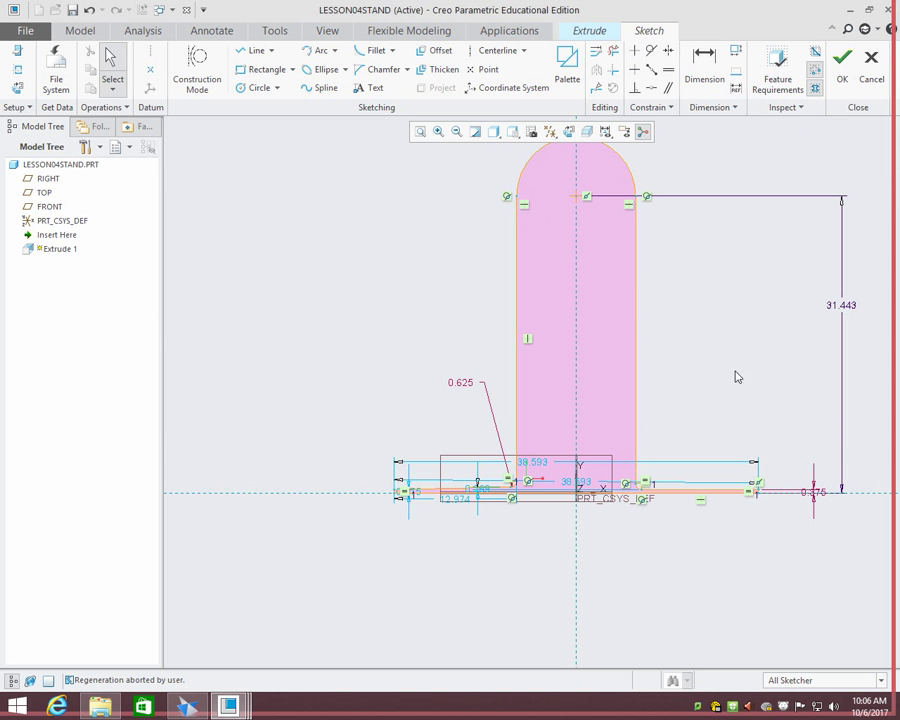
pyautogui.scroll(5, 622, 495)
pyautogui.scroll(-2, 626, 486)
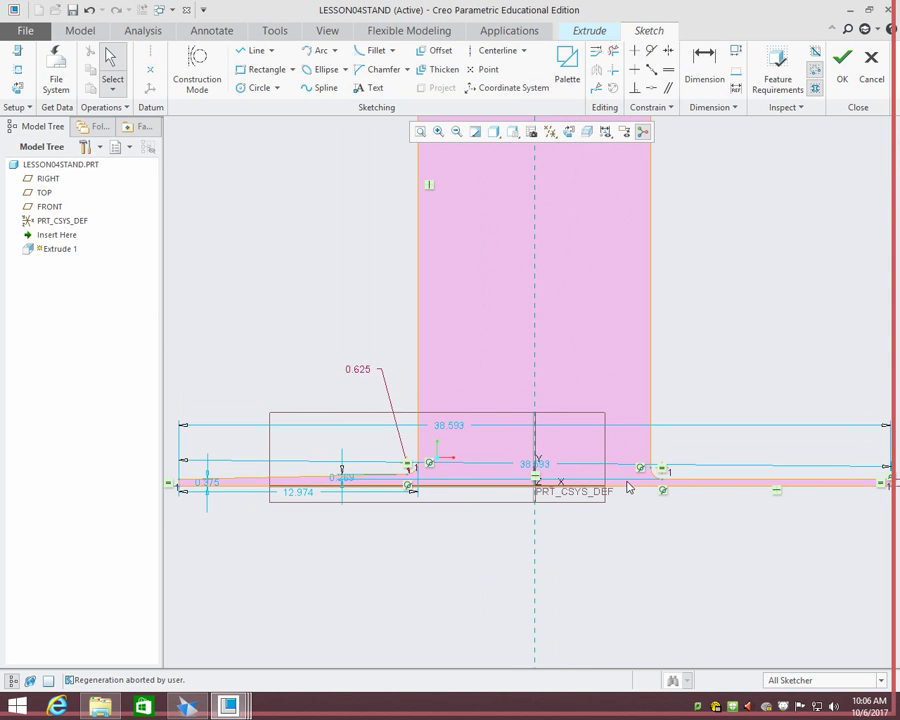
pyautogui.scroll(2, 628, 487)
pyautogui.click(568, 131)
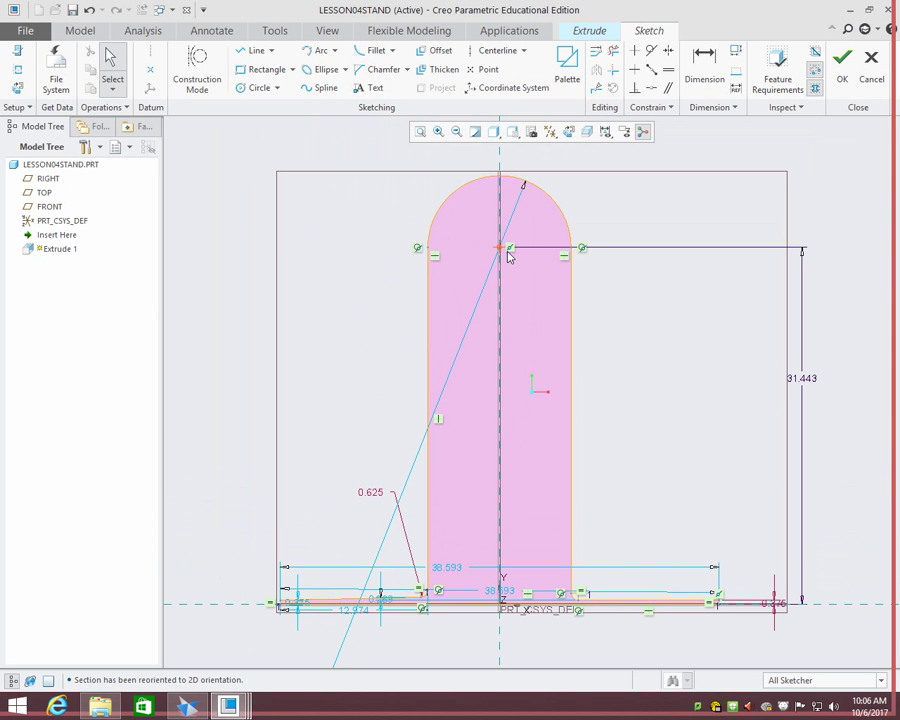
# - Dimension the radius of the arc at the top of the upright and set it to 1.25
pyautogui.click(722, 78)
pyautogui.click(562, 187)
pyautogui.middleClick(585, 184)
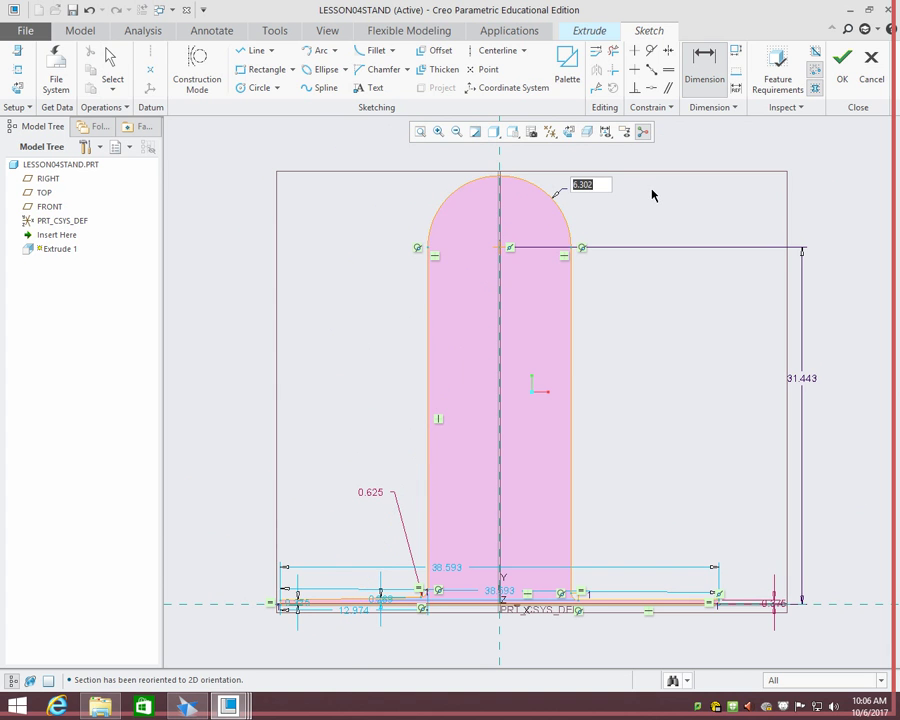
pyautogui.write('1.25')
pyautogui.press('Return')
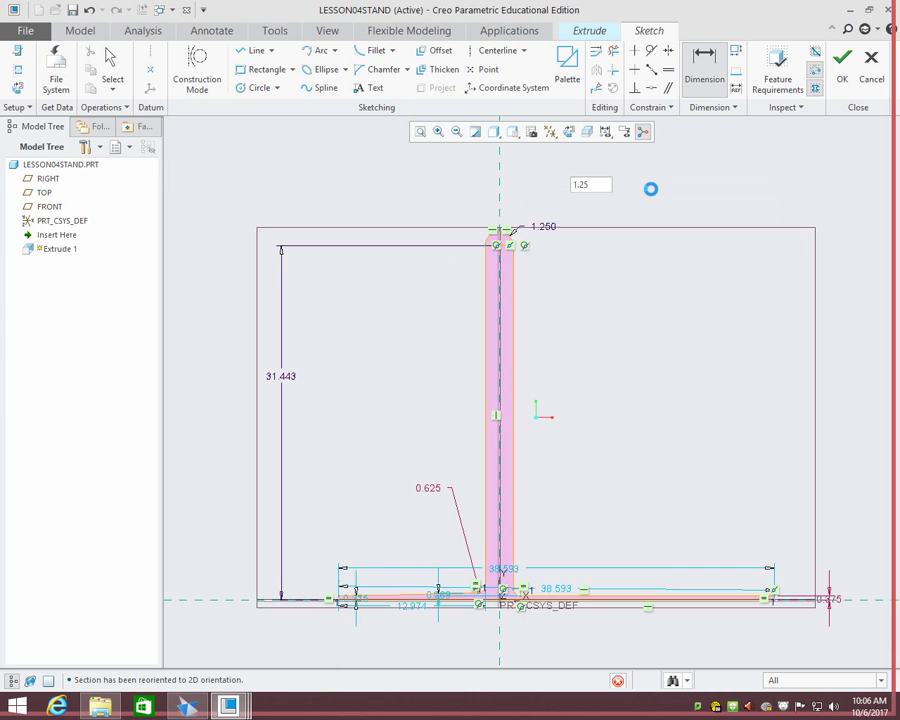
# - Set the height of the top arc's center above the base line to 2.625
pyautogui.doubleClick(290, 357)
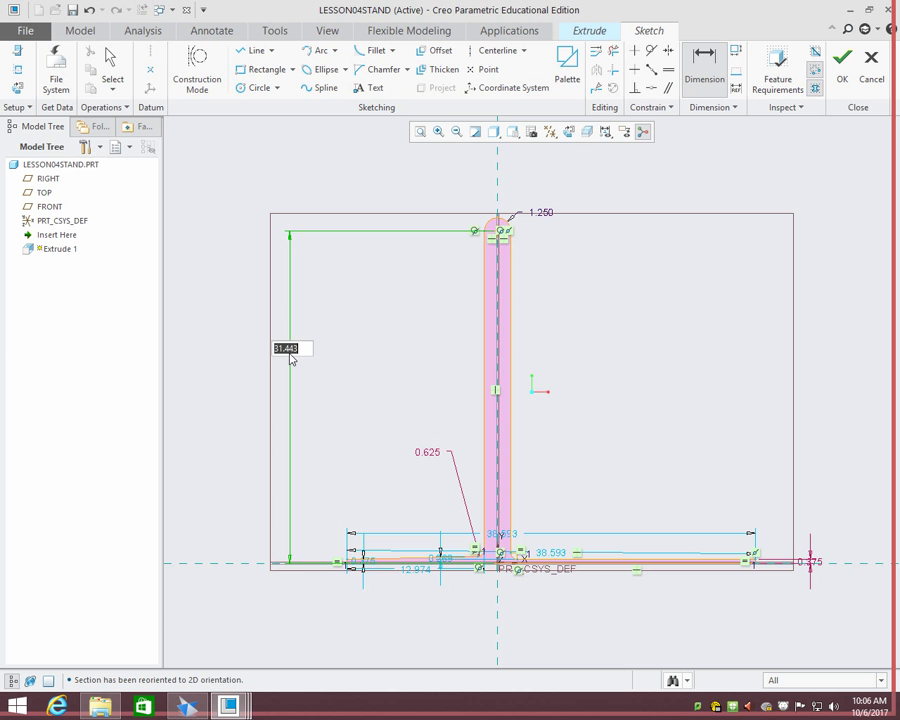
pyautogui.write('2.625')
pyautogui.press('Return')
pyautogui.scroll(-6, 430, 368)
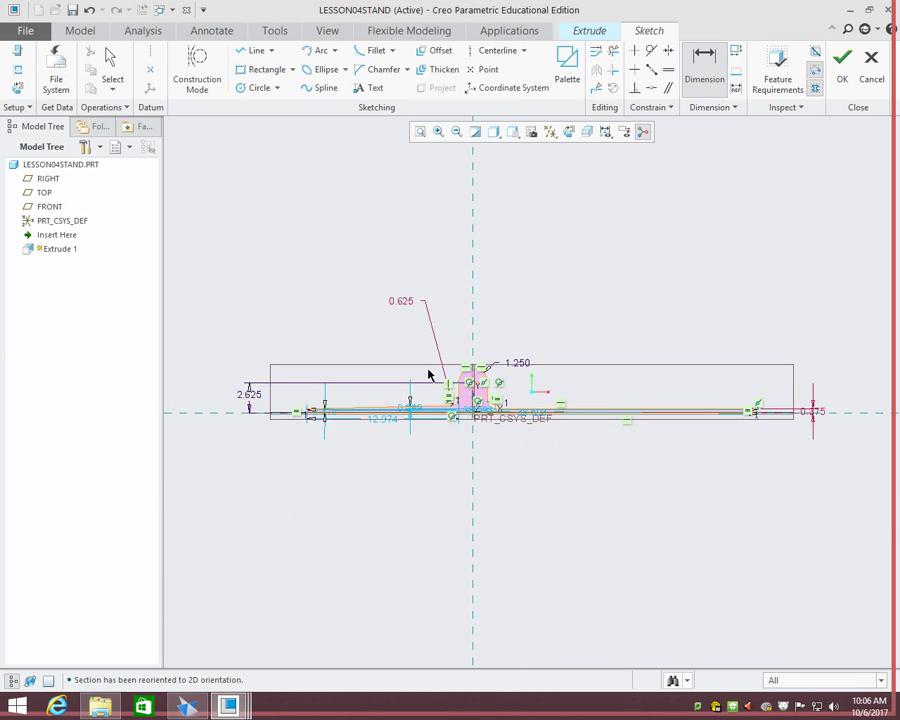
# - Dimension the overall length of the base along its bottom edge and try to change the value
pyautogui.scroll(5, 556, 416)
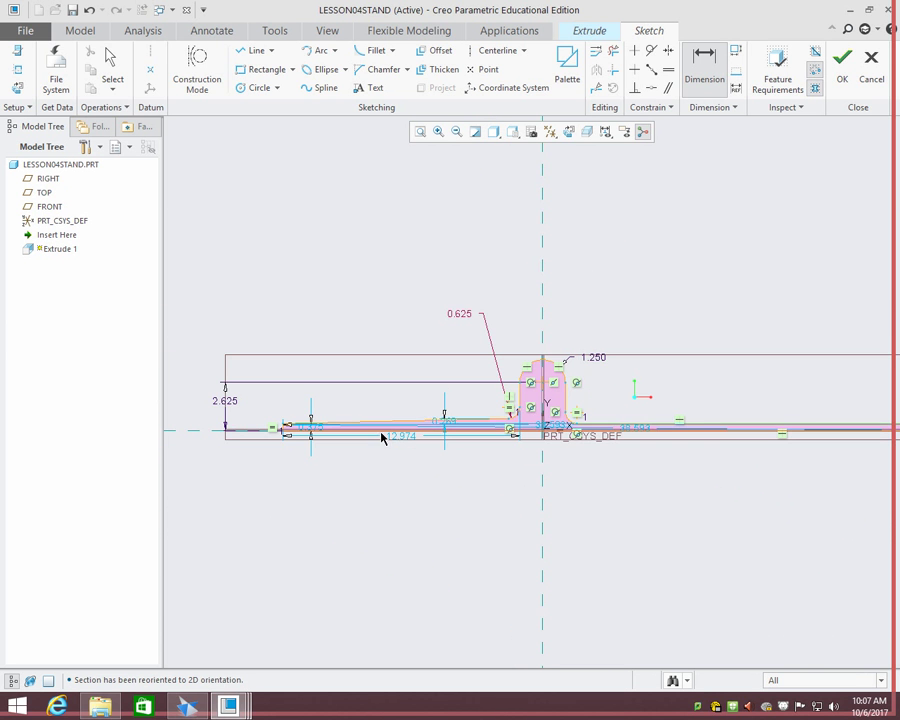
pyautogui.scroll(-4, 250, 430)
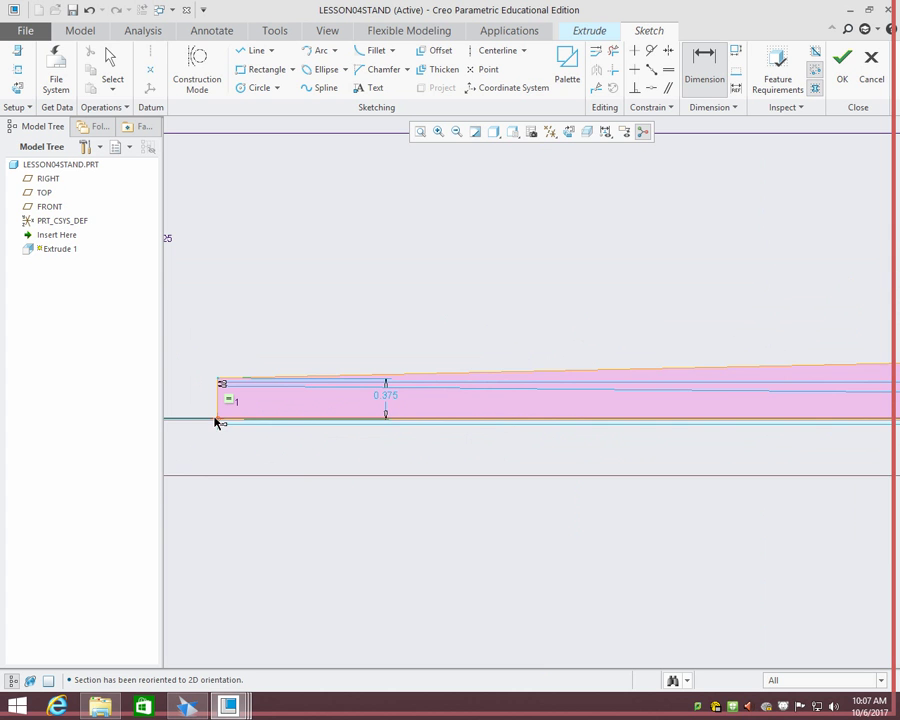
pyautogui.scroll(5, 826, 447)
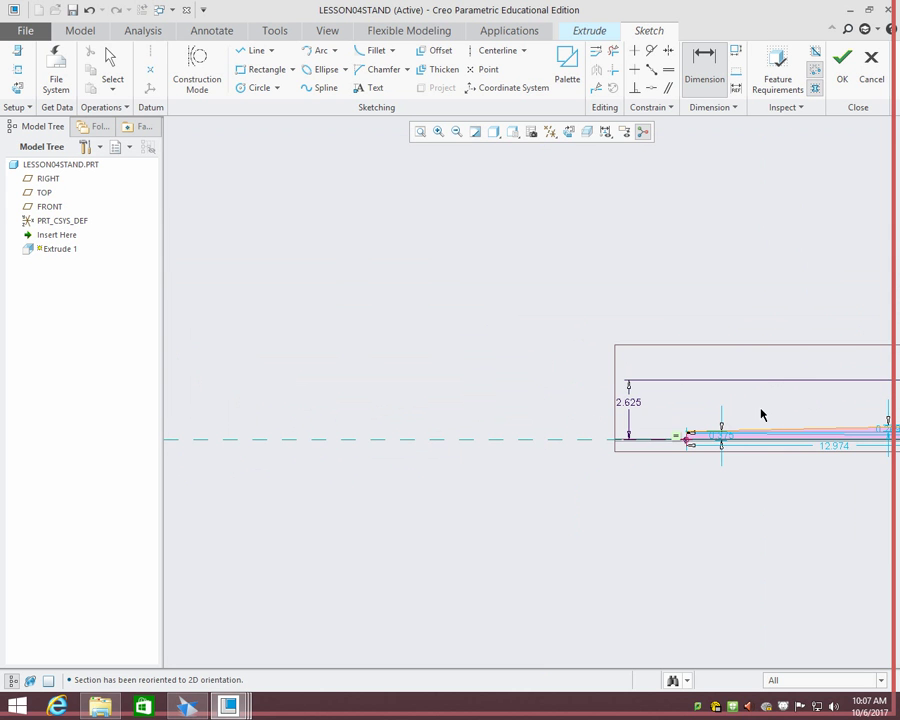
pyautogui.moveTo(761, 415)
pyautogui.mouseDown(button='middle')
pyautogui.moveTo(632, 426)
pyautogui.moveTo(525, 410)
pyautogui.mouseUp(button='middle')
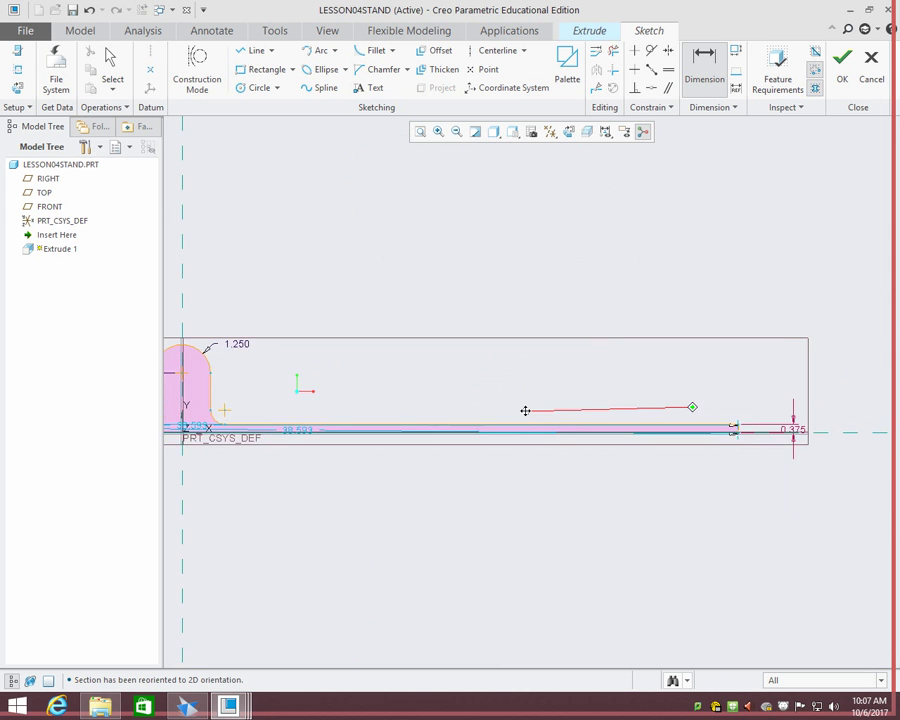
pyautogui.scroll(-5, 745, 395)
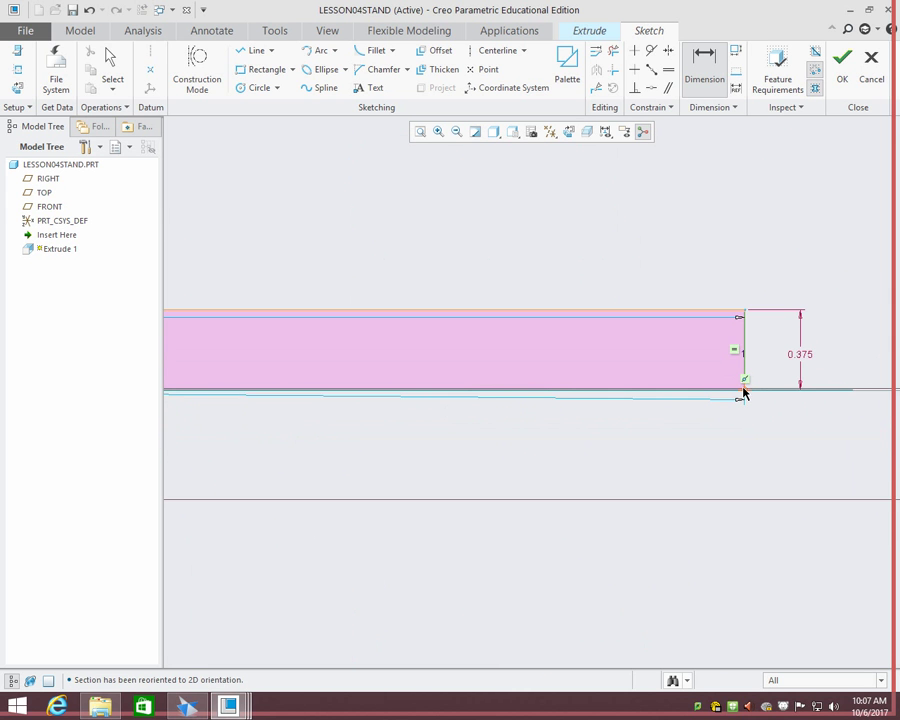
pyautogui.click(745, 393)
pyautogui.middleClick(351, 466)
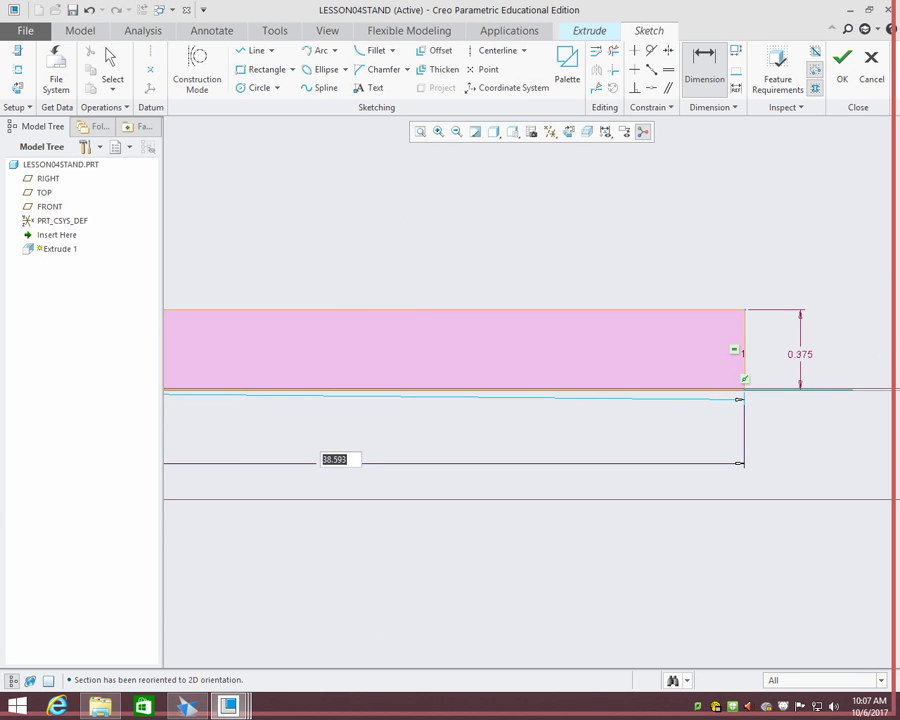
pyautogui.scroll(5, 410, 321)
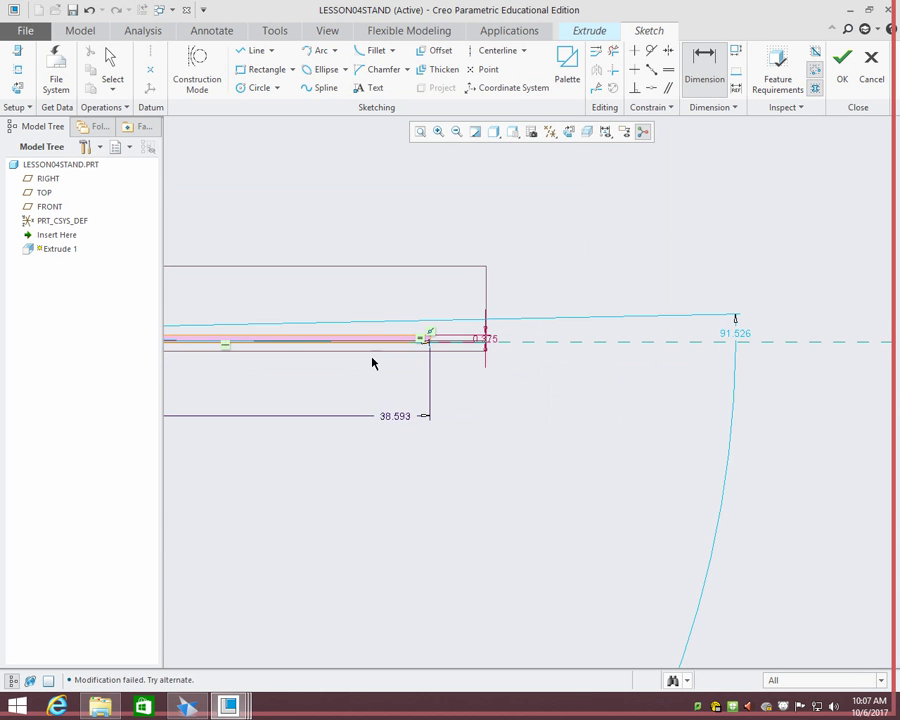
# - Delete the overall length dimension placed below the base
pyautogui.moveTo(372, 363)
pyautogui.mouseDown(button='middle')
pyautogui.moveTo(386, 380)
pyautogui.moveTo(663, 378)
pyautogui.mouseUp(button='middle')
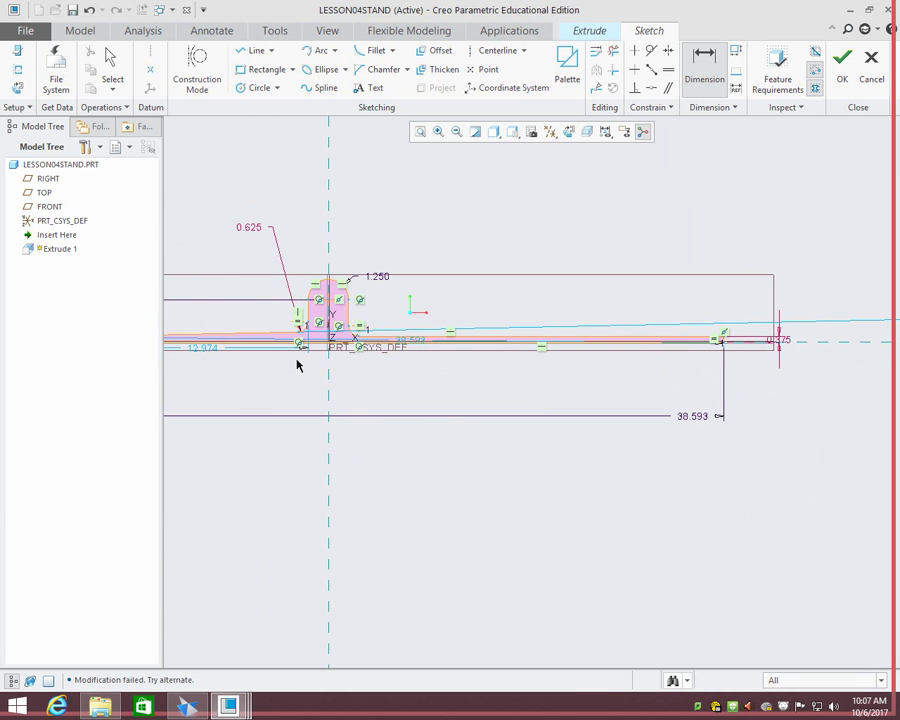
pyautogui.scroll(-2, 330, 366)
pyautogui.scroll(-2, 384, 346)
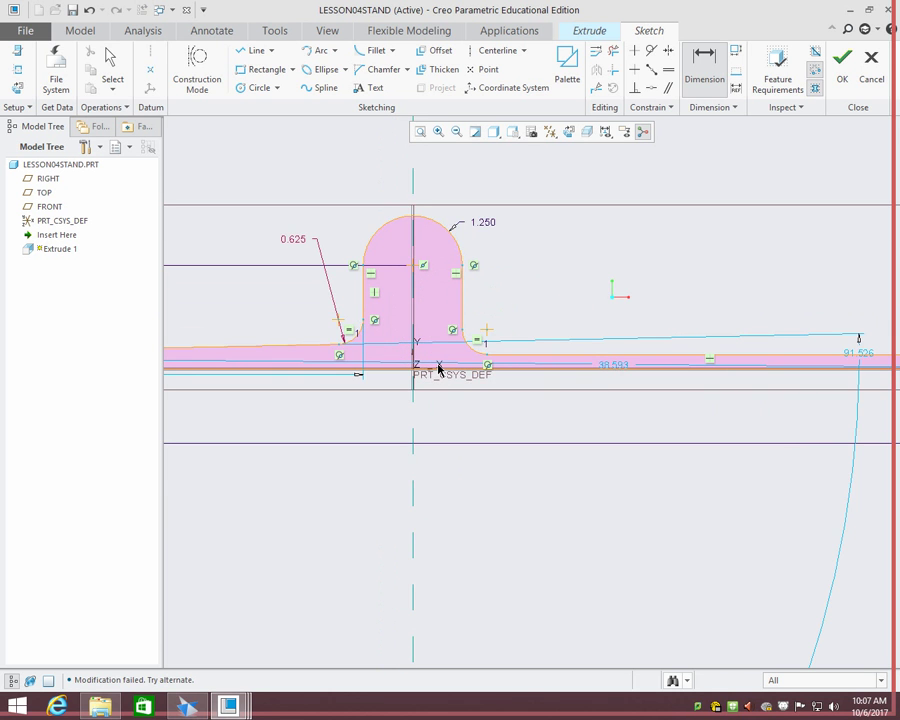
pyautogui.scroll(-2, 420, 368)
pyautogui.scroll(4, 420, 367)
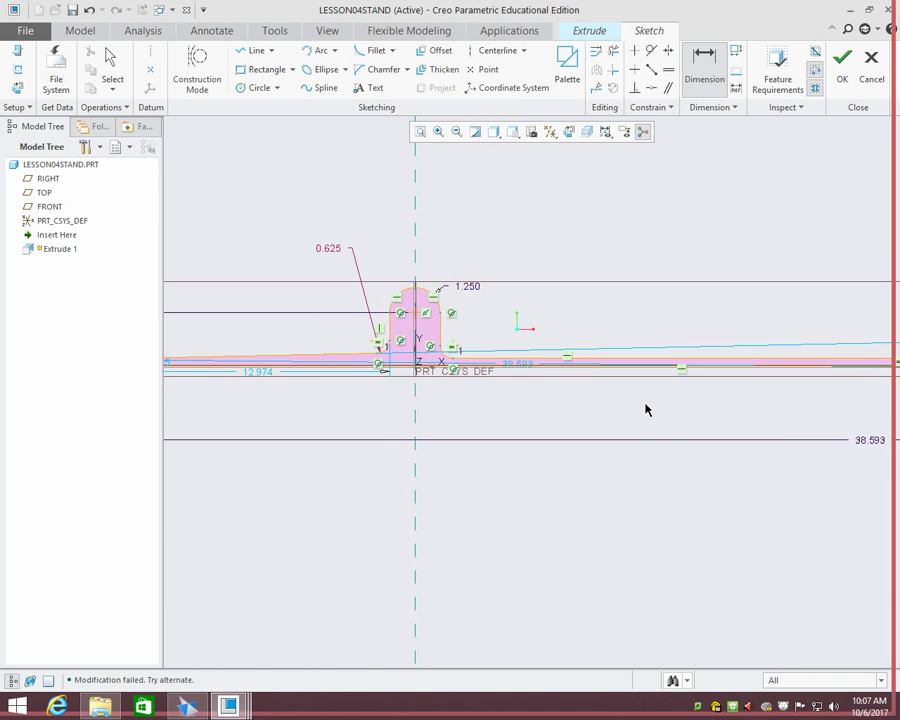
pyautogui.moveTo(645, 408); pyautogui.dragTo(552, 404, button='middle')
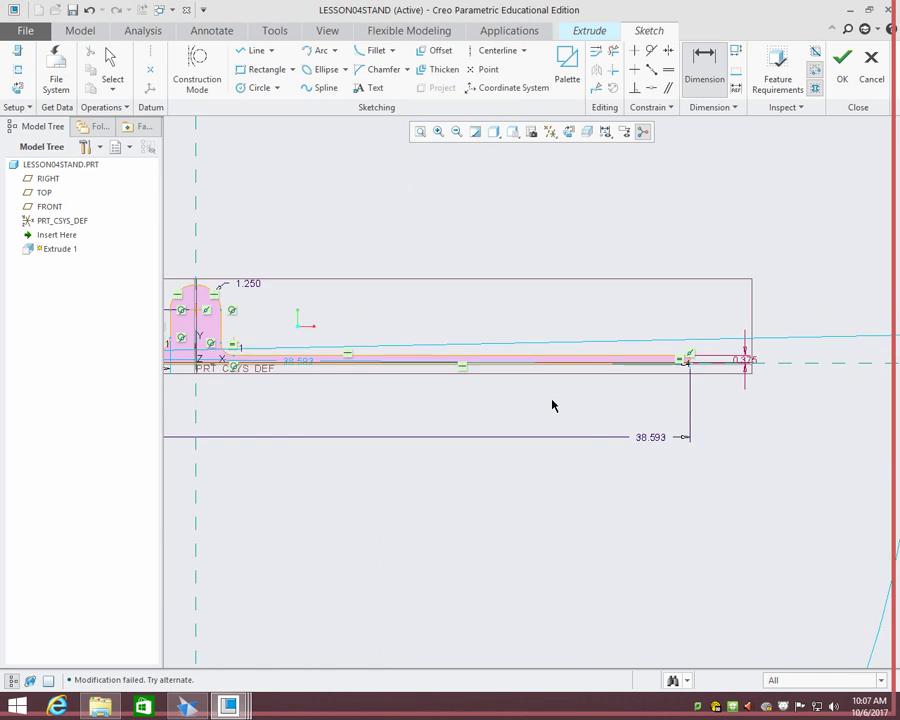
pyautogui.middleClick(671, 401)
pyautogui.click(654, 437)
pyautogui.moveTo(654, 437); pyautogui.dragTo(679, 392)
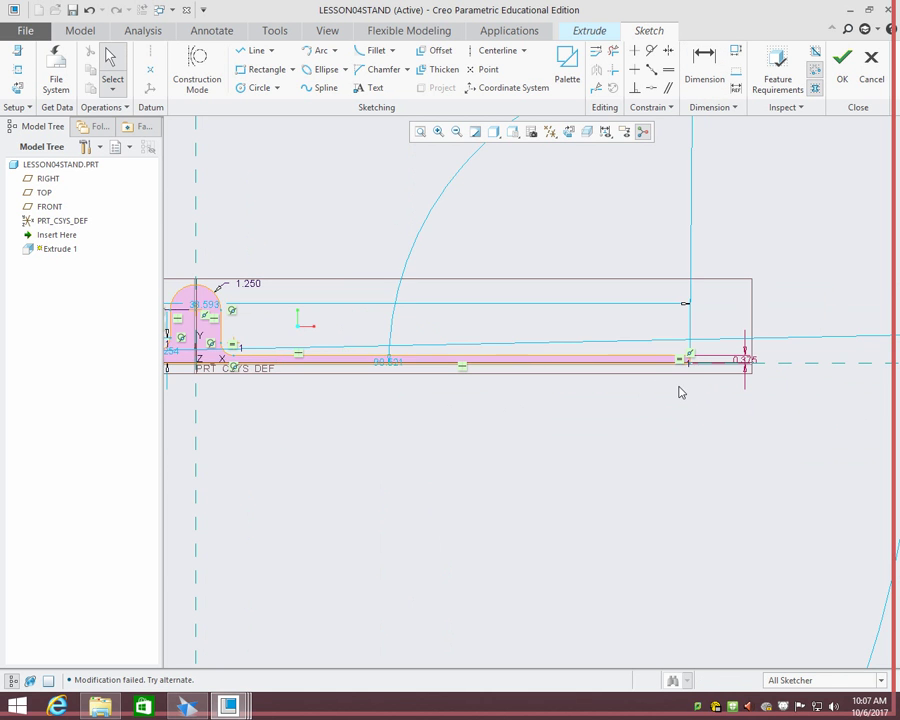
# - Dimension the base's right end from the vertical reference line and set the distance to 3/2
pyautogui.scroll(-2, 700, 305)
pyautogui.scroll(-3, 716, 284)
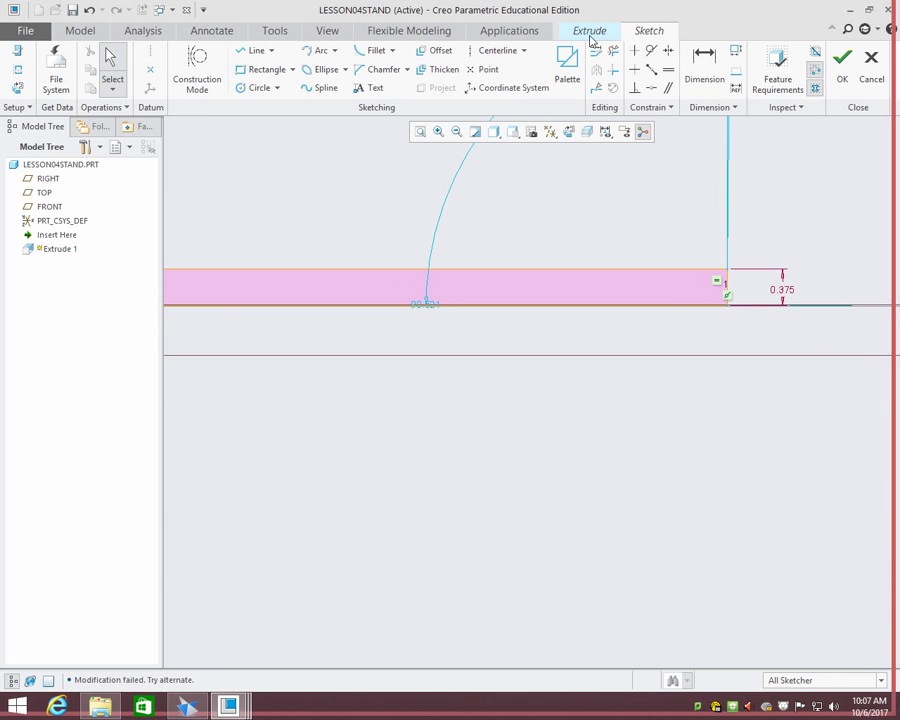
pyautogui.click(704, 70)
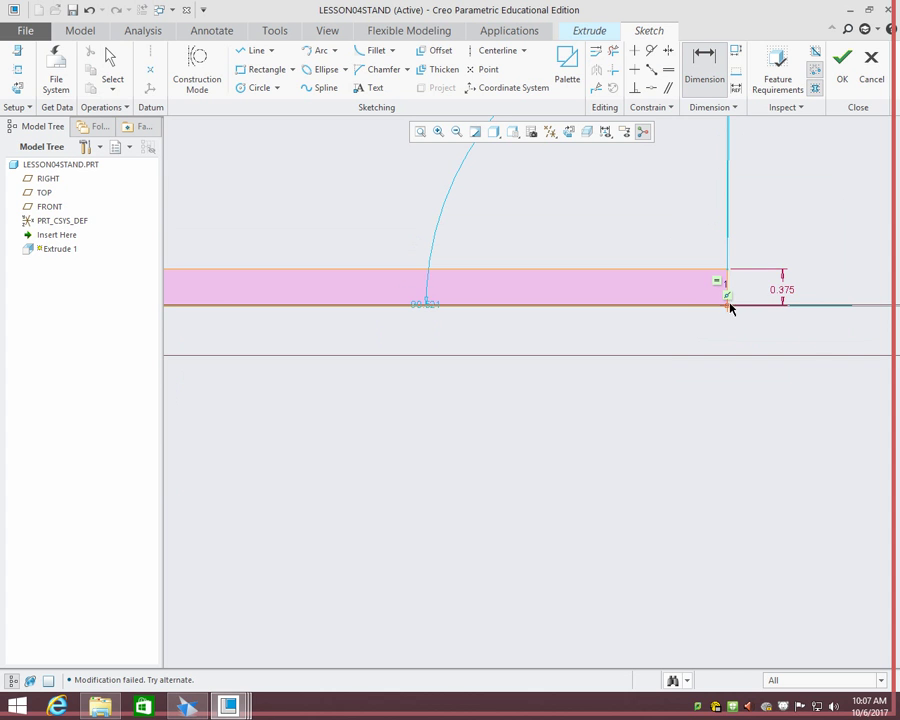
pyautogui.scroll(4, 552, 289)
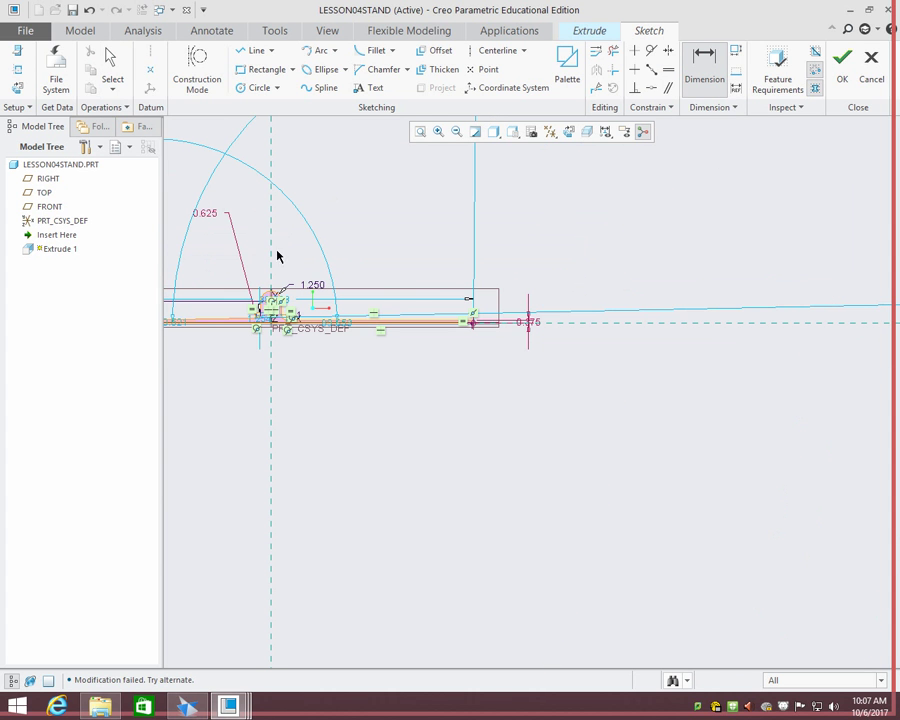
pyautogui.middleClick(381, 356)
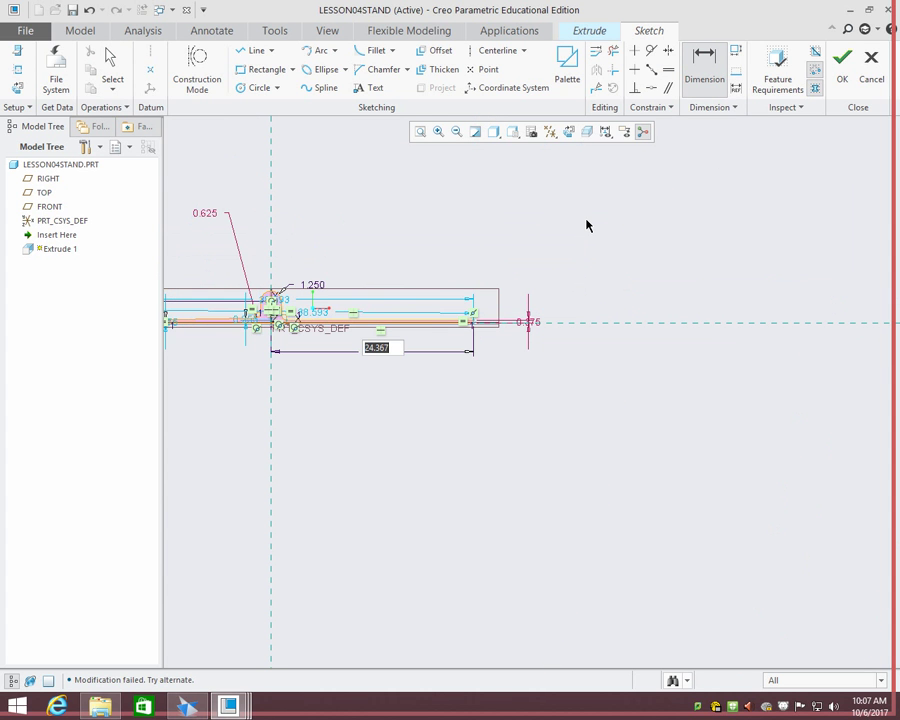
pyautogui.write('3/2')
pyautogui.press('Return')
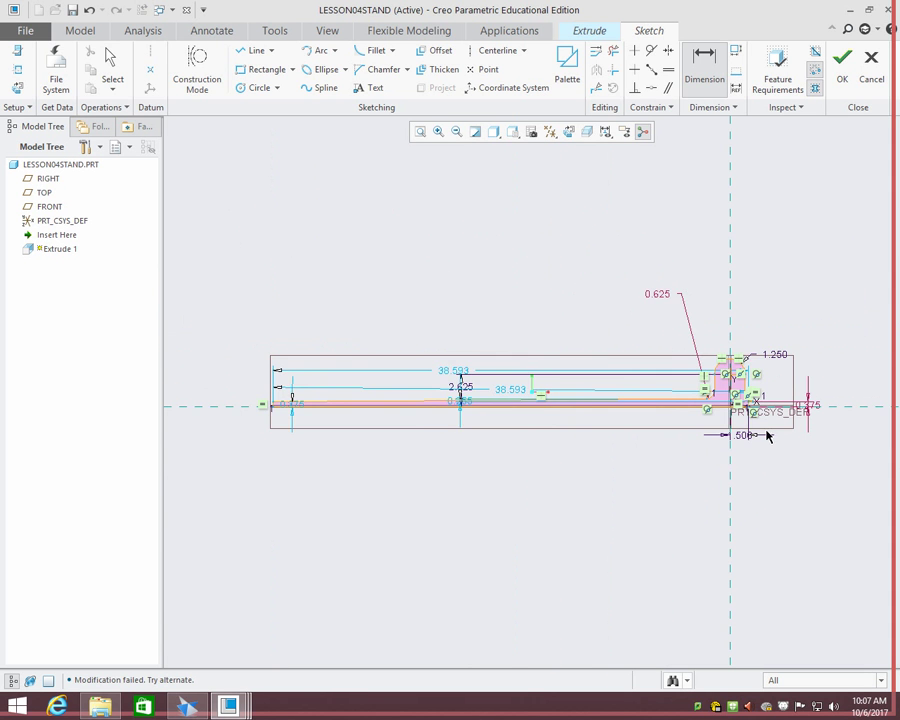
pyautogui.scroll(-5, 765, 432)
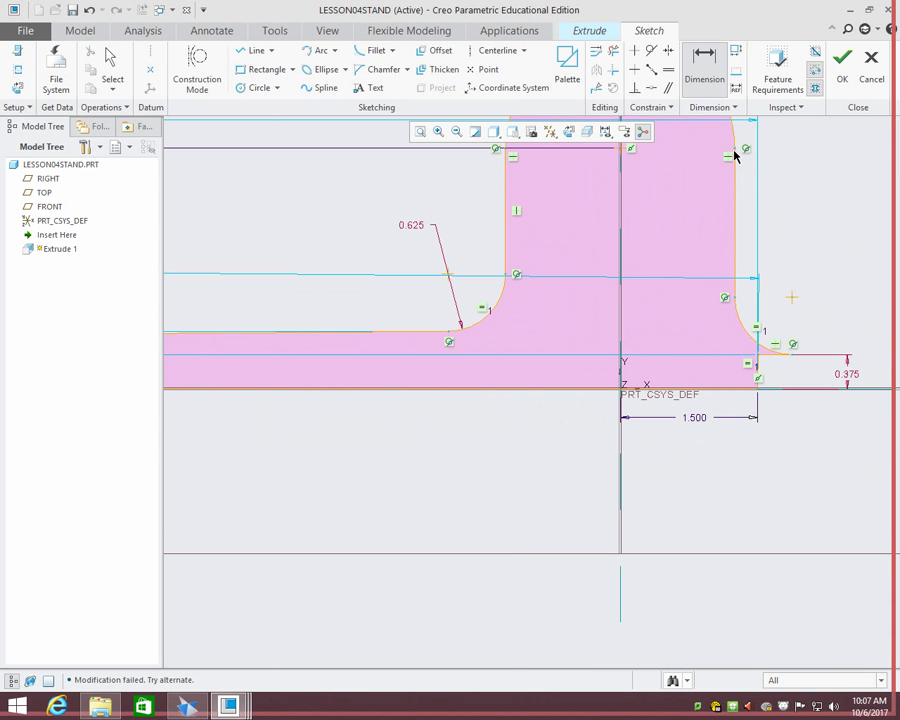
pyautogui.click(668, 69)
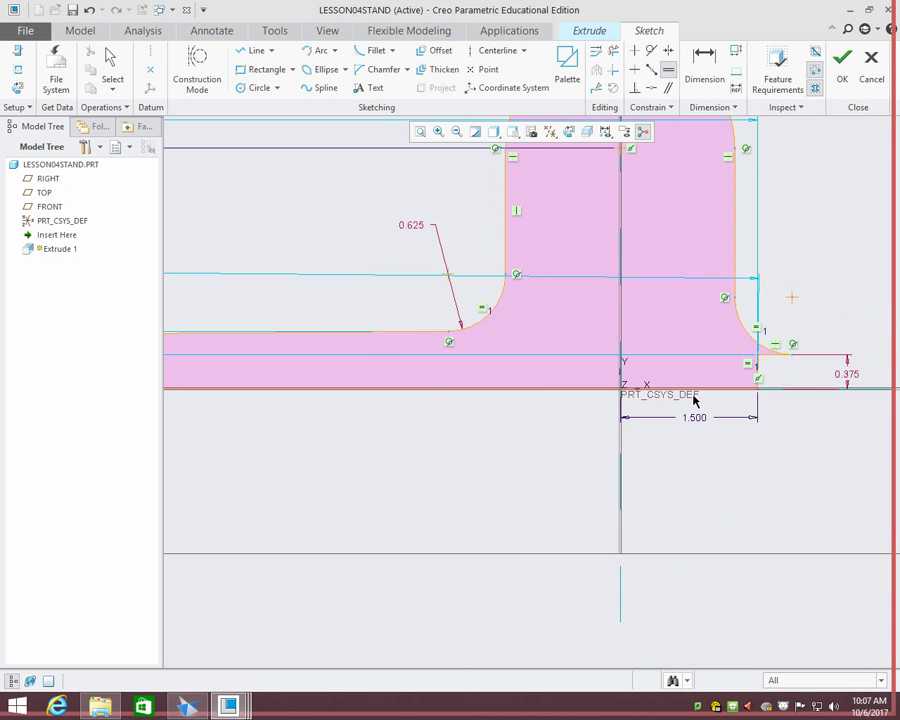
pyautogui.click(702, 62)
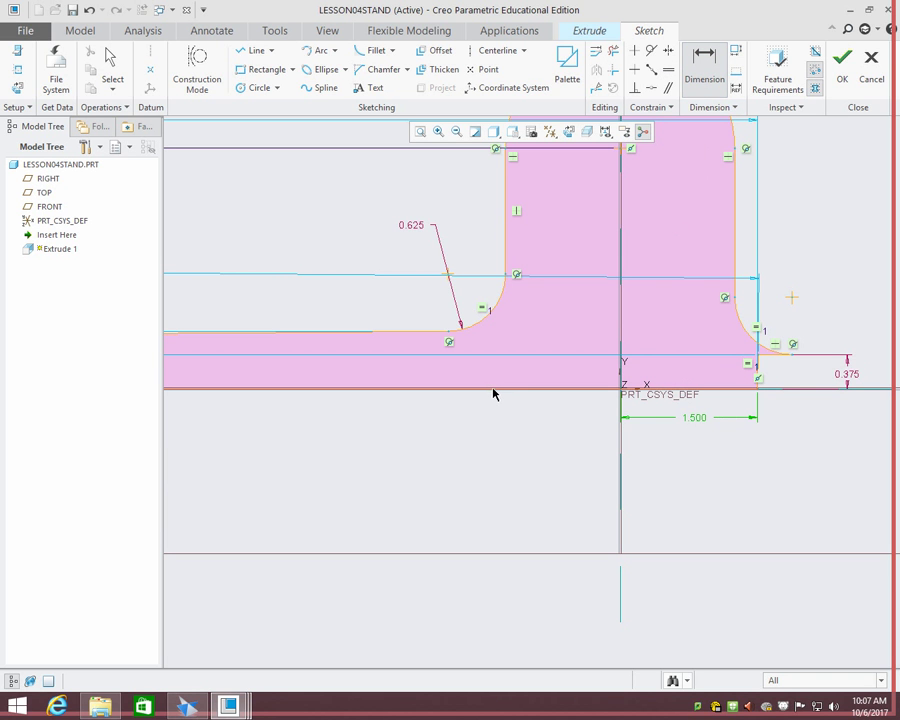
pyautogui.middleClick(578, 486)
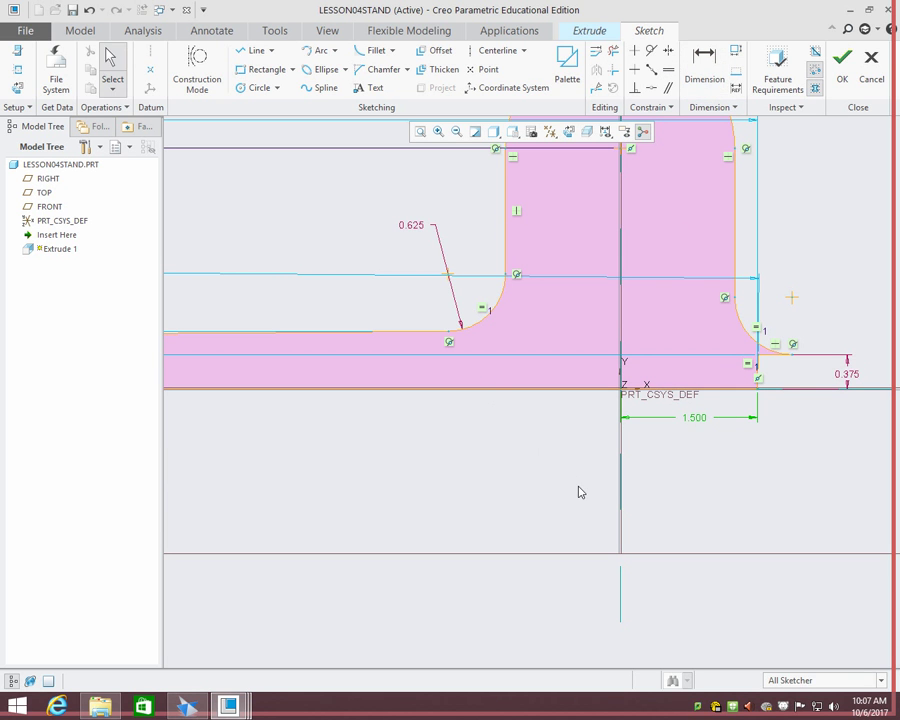
# - Undo the last value change to the distance between the vertical reference and the base's right end
pyautogui.scroll(-3, 688, 426)
pyautogui.scroll(3, 688, 403)
pyautogui.scroll(5, 688, 403)
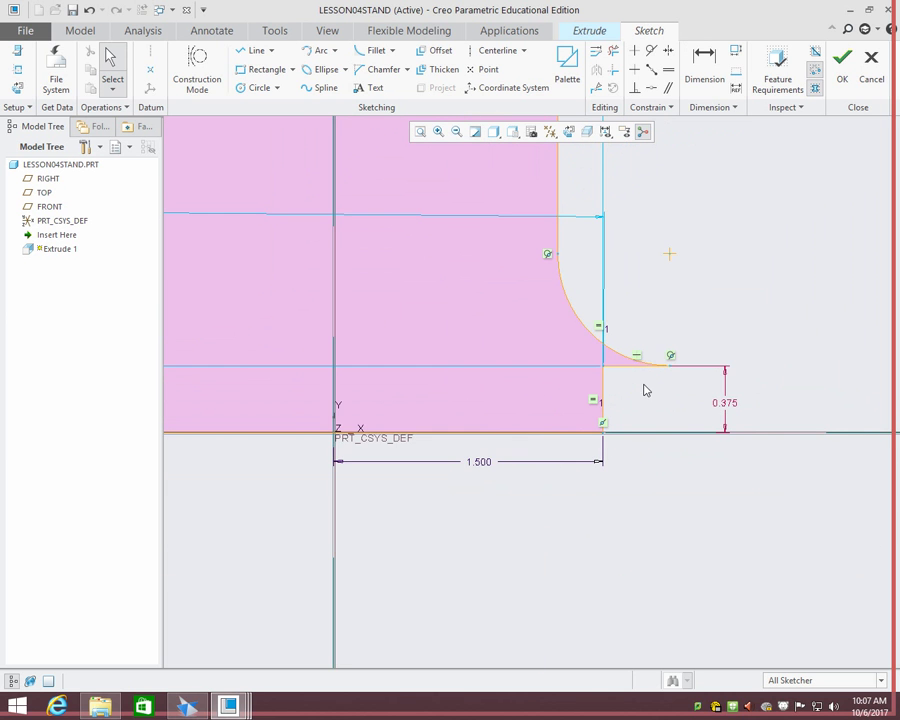
pyautogui.scroll(-6, 665, 377)
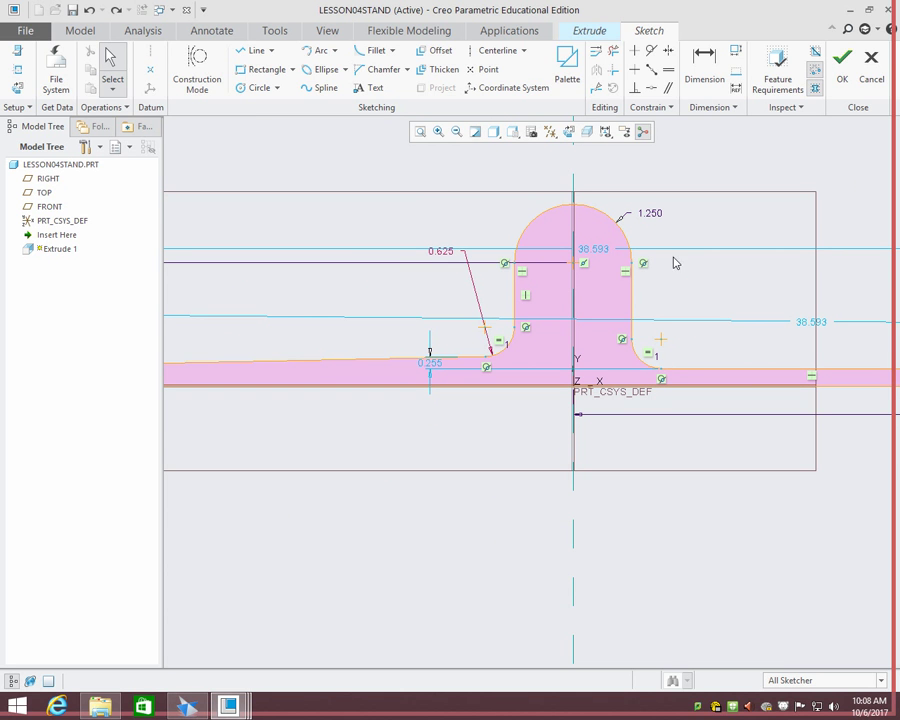
# - Apply an Equal constraint to the two vertical sides of the upright
pyautogui.click(665, 80)
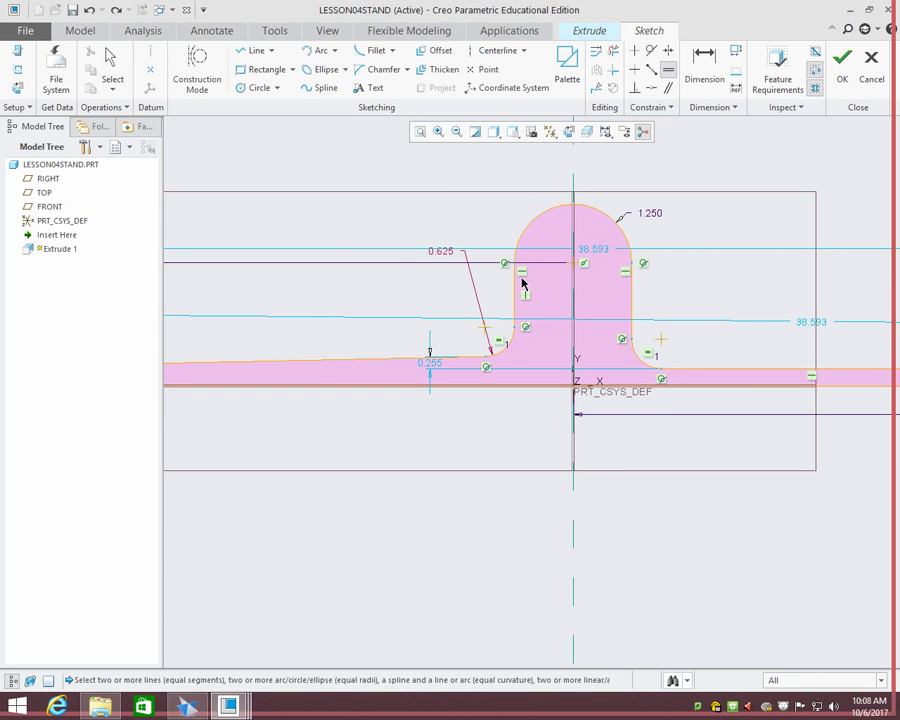
pyautogui.click(520, 282)
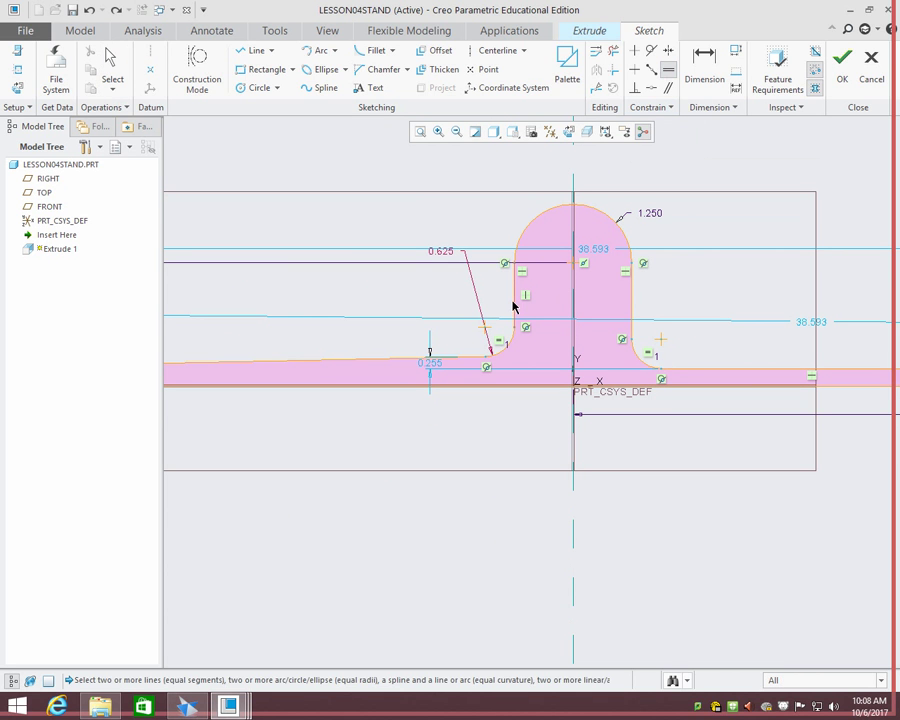
pyautogui.click(630, 300)
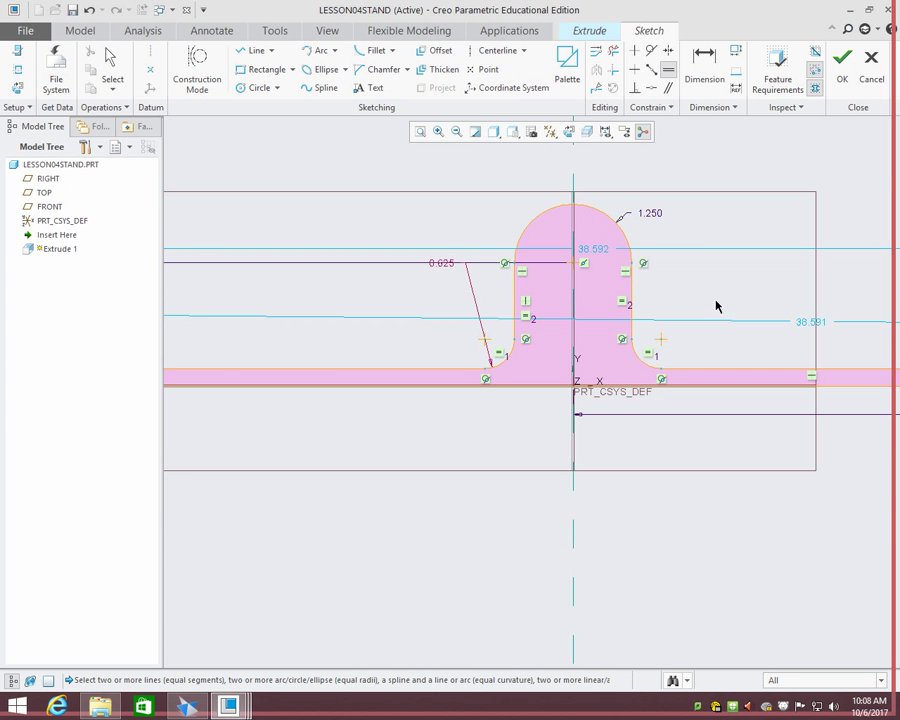
# - Move the base's overall length dimension below the profile and try to change its value
pyautogui.scroll(-1, 698, 305)
pyautogui.scroll(-2, 698, 305)
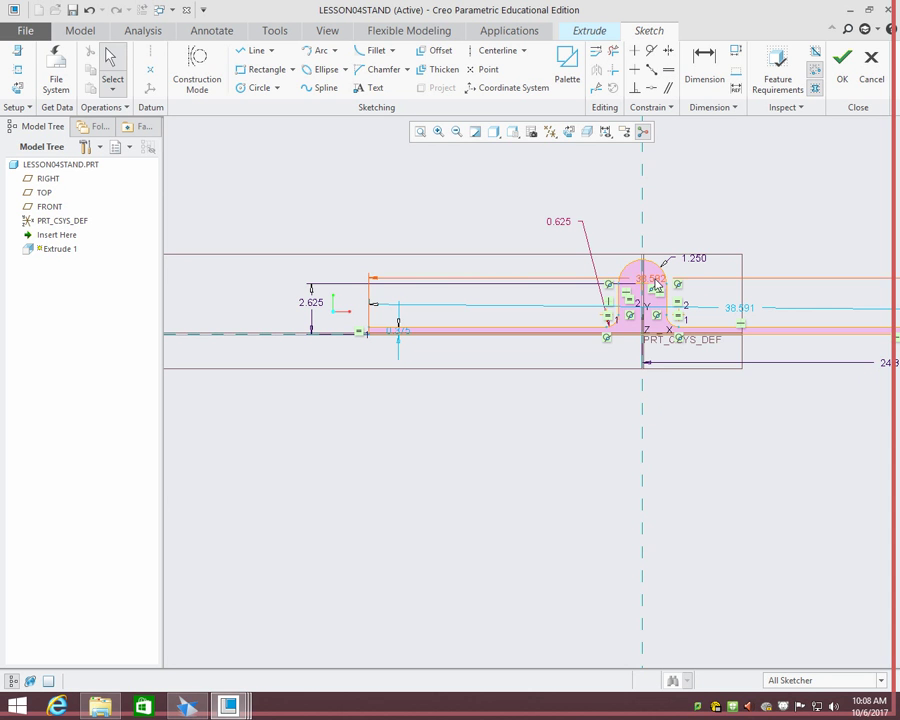
pyautogui.moveTo(657, 364); pyautogui.dragTo(675, 408)
pyautogui.scroll(-4, 703, 424)
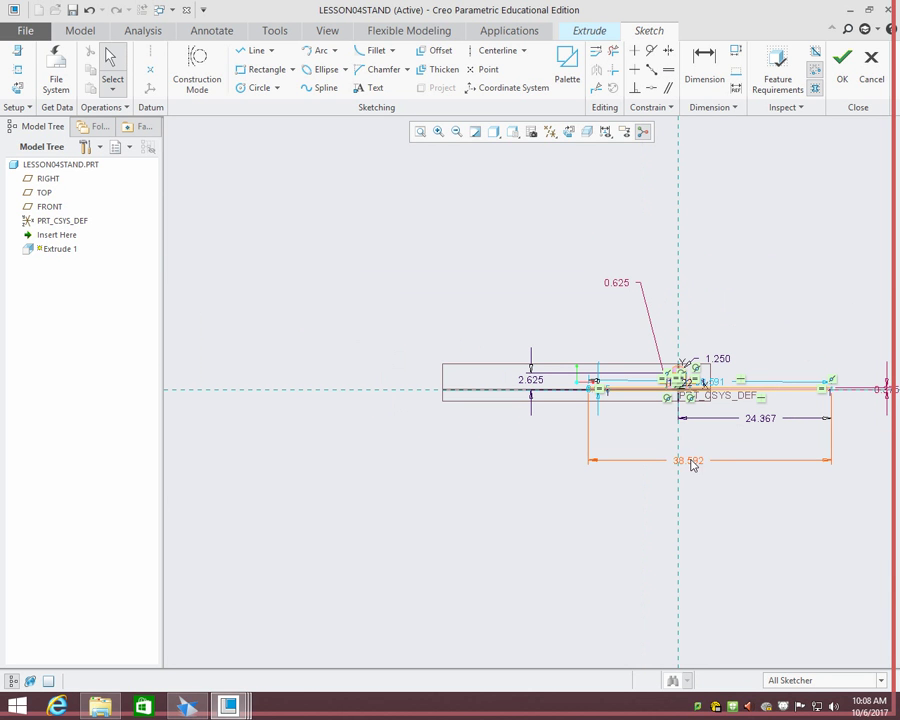
pyautogui.doubleClick(690, 460)
pyautogui.press('Return')
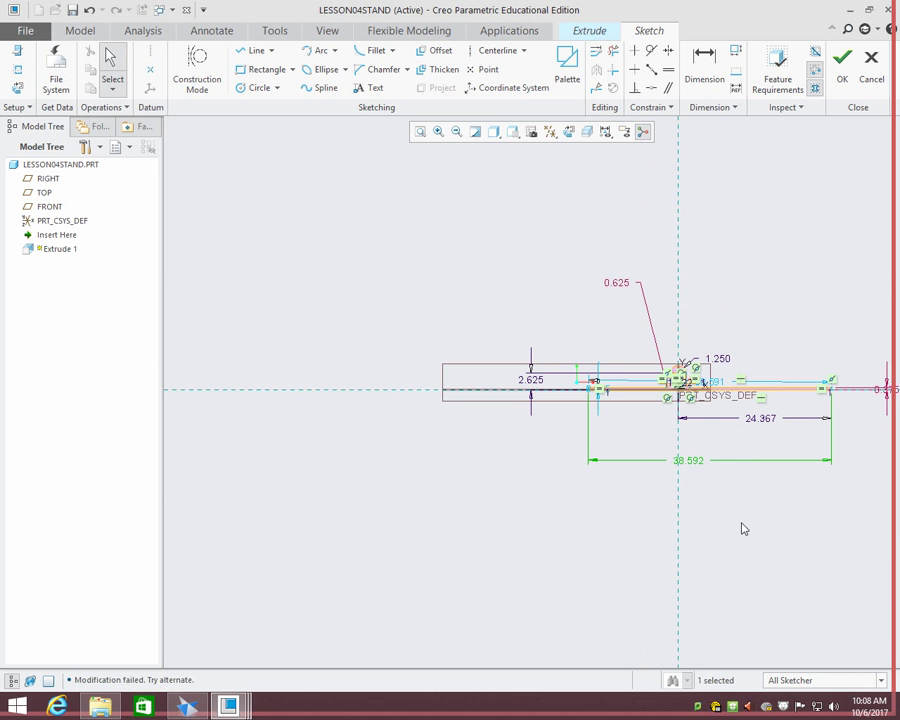
# - Set the distance from the vertical reference line to the base's right end to 1.5
pyautogui.click(749, 426)
pyautogui.doubleClick(748, 423)
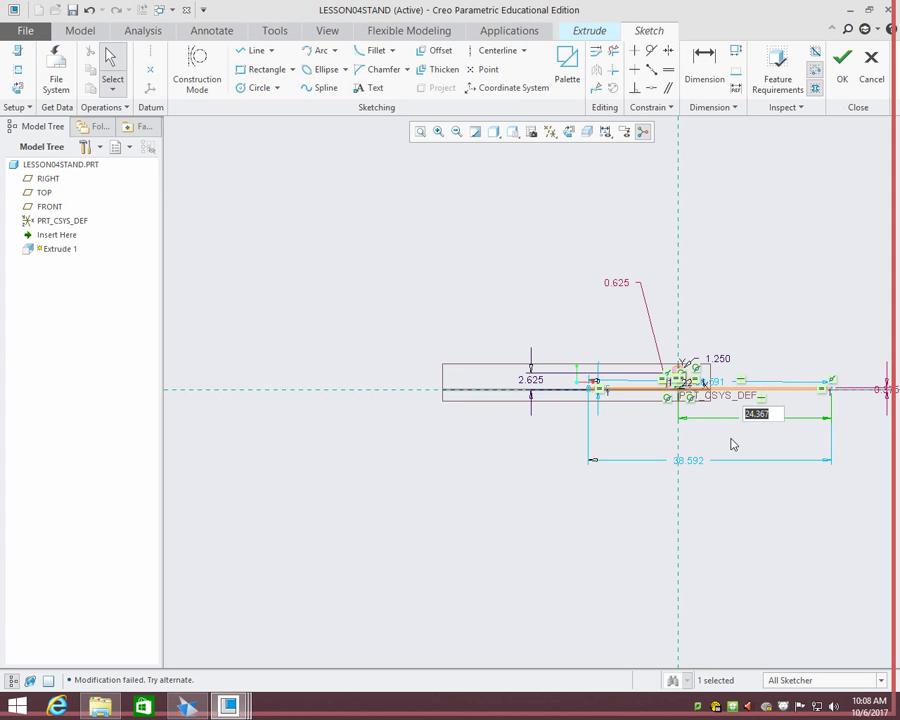
pyautogui.write('1.505')
pyautogui.press('Return')
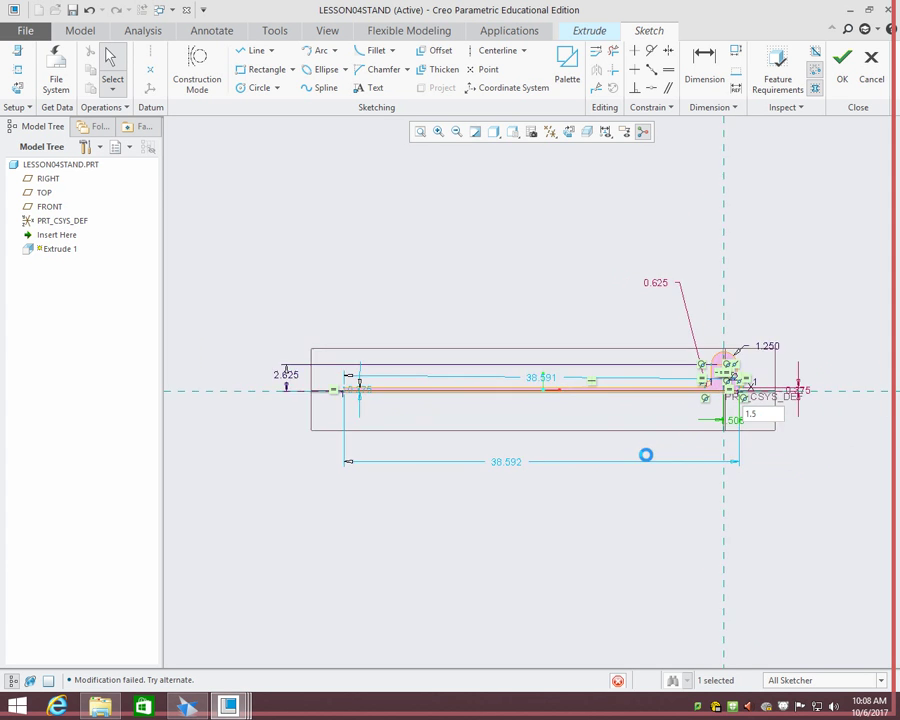
# - Undo the last change and try to set the base's overall length to 3
pyautogui.doubleClick(481, 466)
pyautogui.press('BackSpace')
pyautogui.press('Escape')
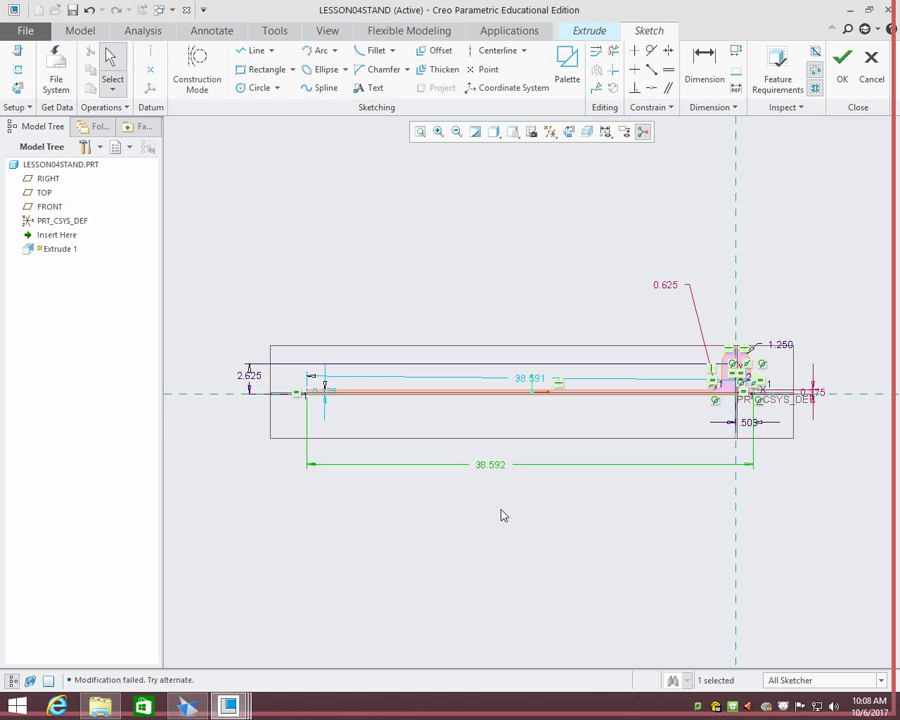
pyautogui.click(746, 422)
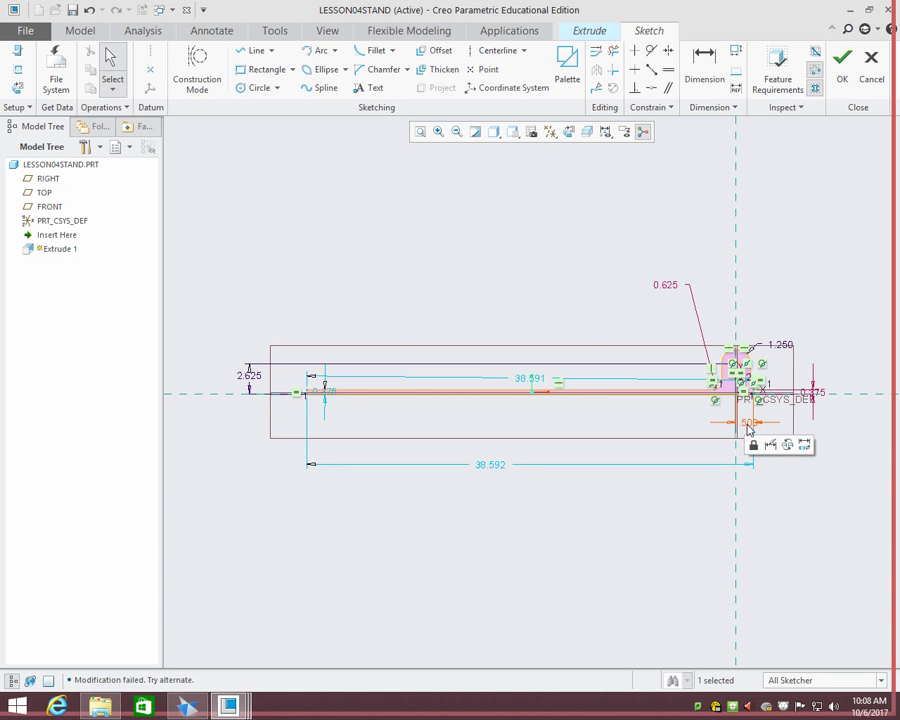
pyautogui.hotkey('ctrl', 'z')
pyautogui.doubleClick(494, 460)
pyautogui.write('3')
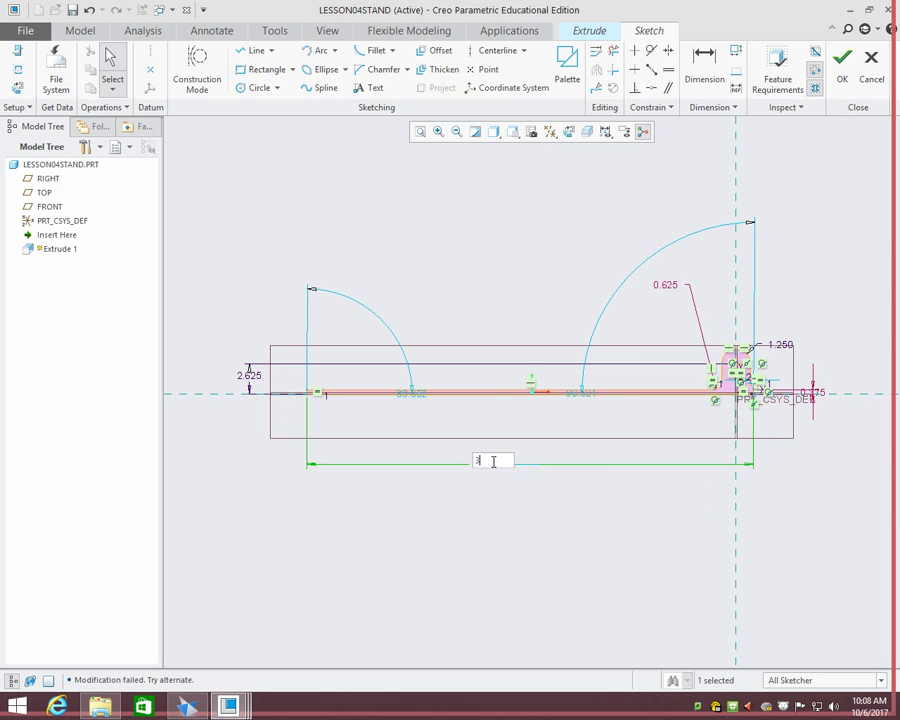
pyautogui.press('Return')
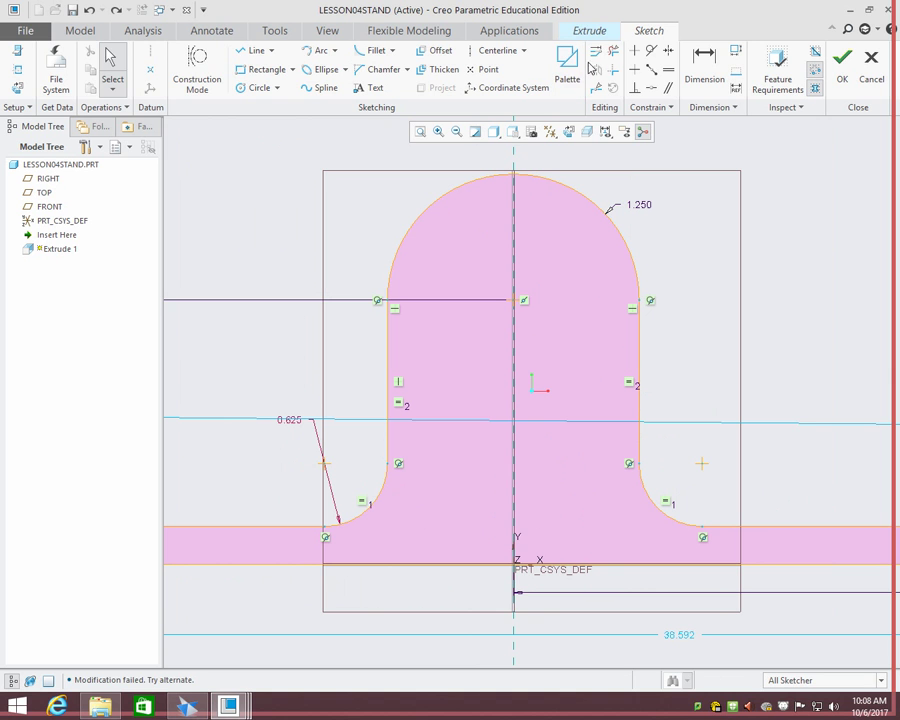
pyautogui.click(651, 50)
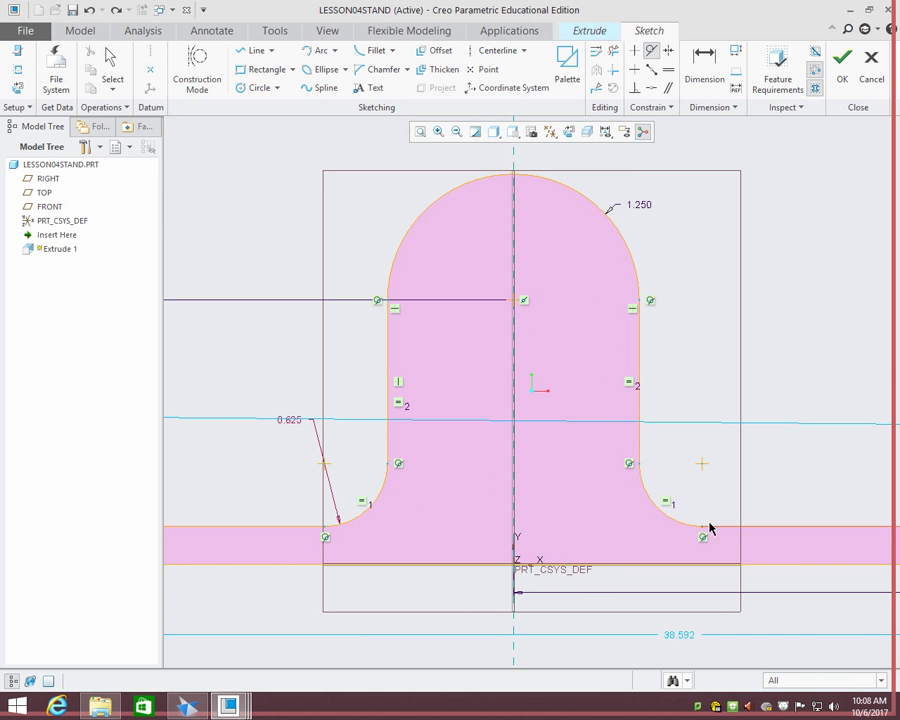
pyautogui.click(637, 444)
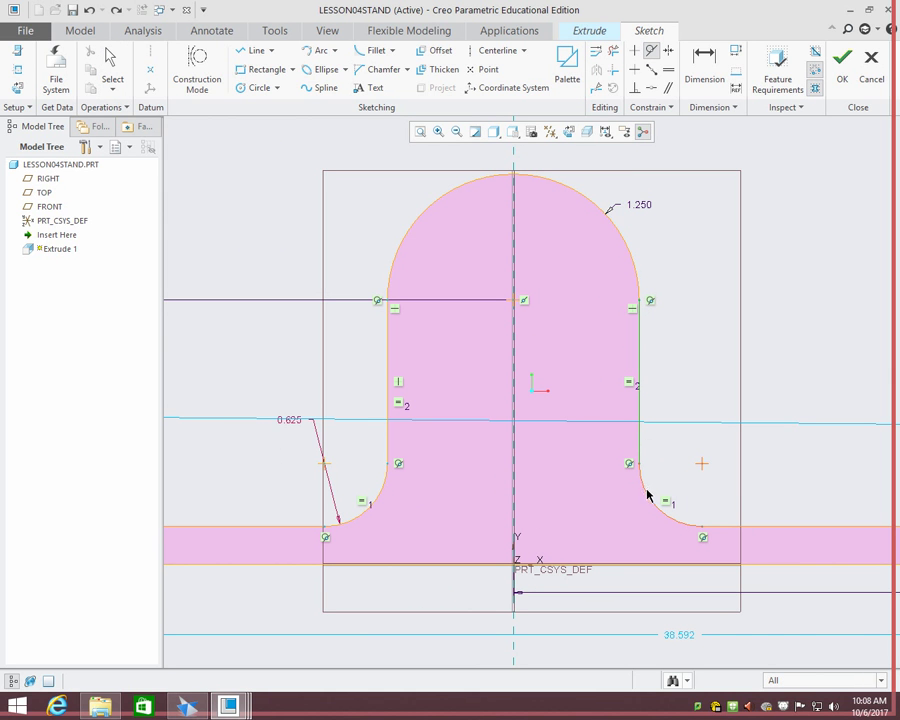
pyautogui.scroll(4, 530, 527)
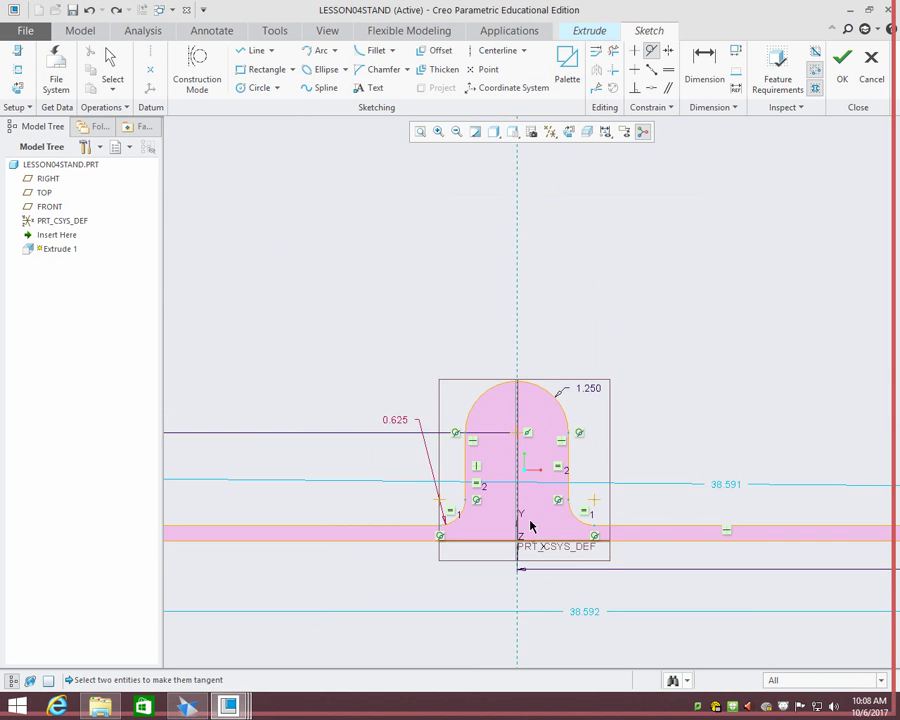
pyautogui.scroll(2, 532, 527)
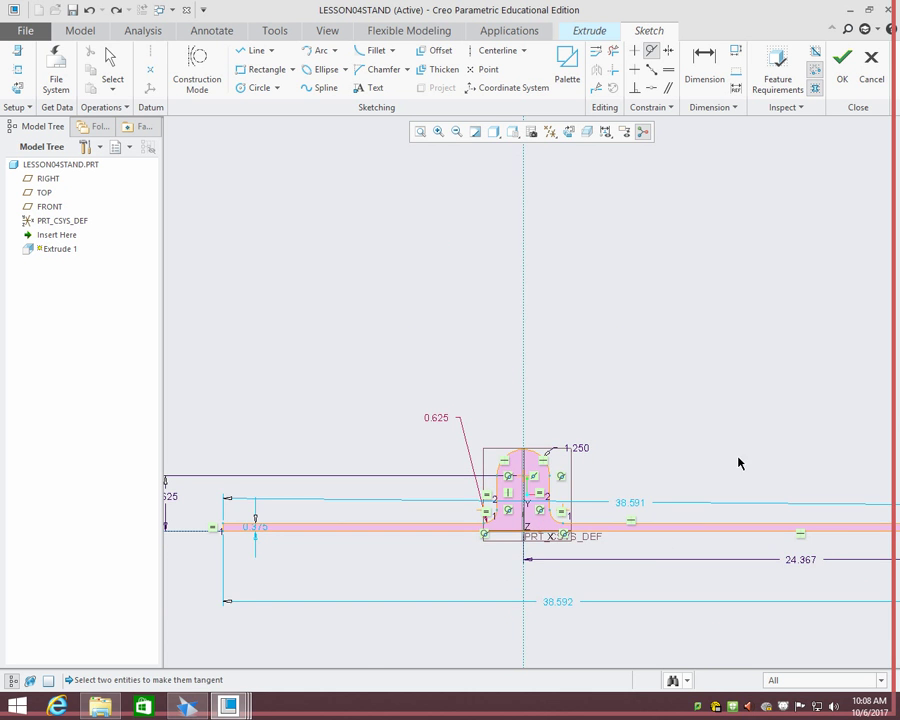
pyautogui.keyDown('shift'); pyautogui.moveTo(738, 463); pyautogui.dragTo(530, 300, button='middle'); pyautogui.keyUp('shift')
pyautogui.scroll(1, 797, 401)
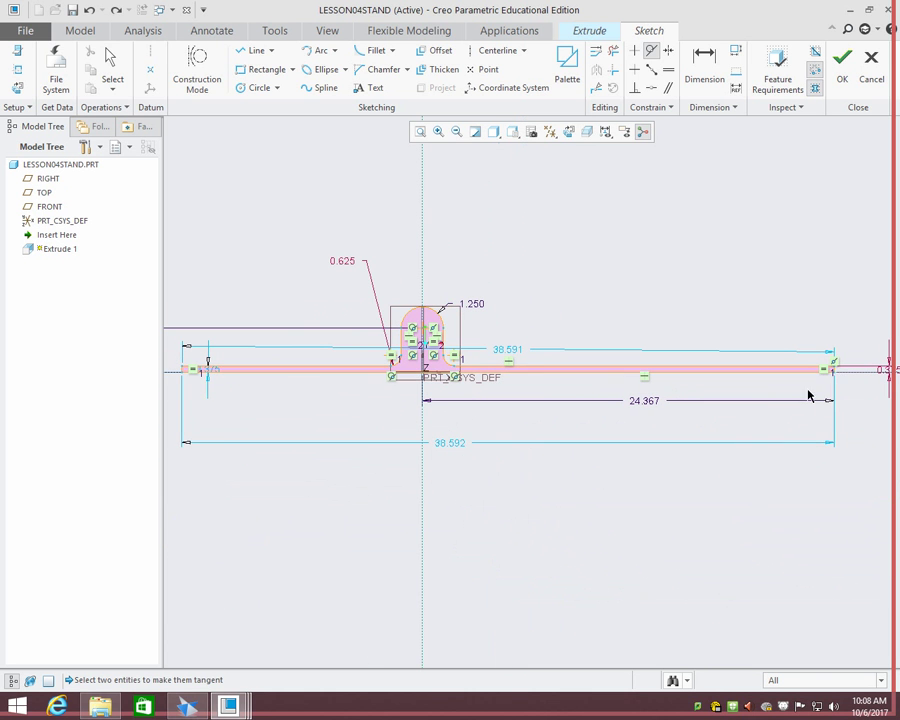
pyautogui.press('Escape')
# - Pull the base's right end inward to about 3.09 from the vertical reference, and try moving its left end
pyautogui.moveTo(836, 378); pyautogui.dragTo(473, 372)
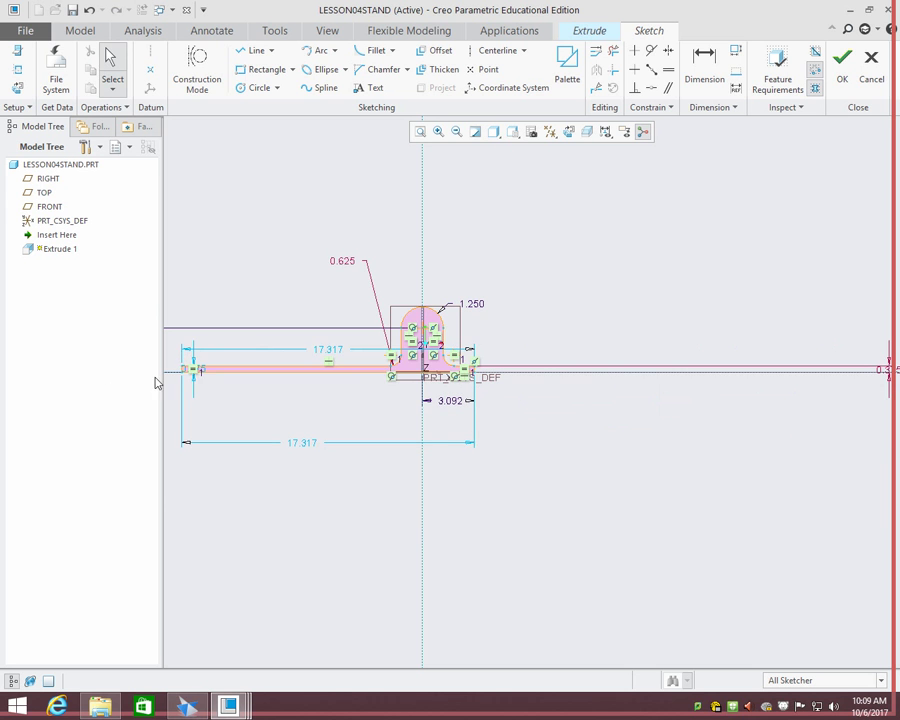
pyautogui.moveTo(185, 370)
pyautogui.mouseDown()
pyautogui.moveTo(329, 392)
pyautogui.moveTo(393, 383)
pyautogui.moveTo(375, 381)
pyautogui.mouseUp()
pyautogui.hotkey('ctrl', 'z')
pyautogui.moveTo(194, 371)
pyautogui.mouseDown()
pyautogui.moveTo(301, 374)
pyautogui.moveTo(185, 371)
pyautogui.mouseUp()
# - Apply a Vertical constraint to the short end edges of the base
pyautogui.scroll(-5, 209, 345)
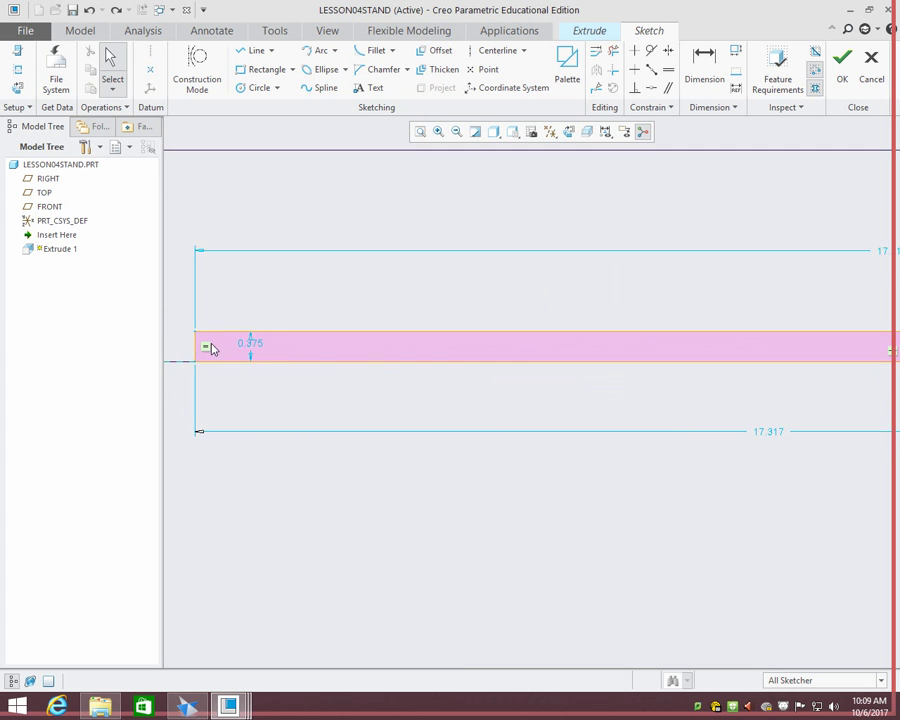
pyautogui.click(634, 50)
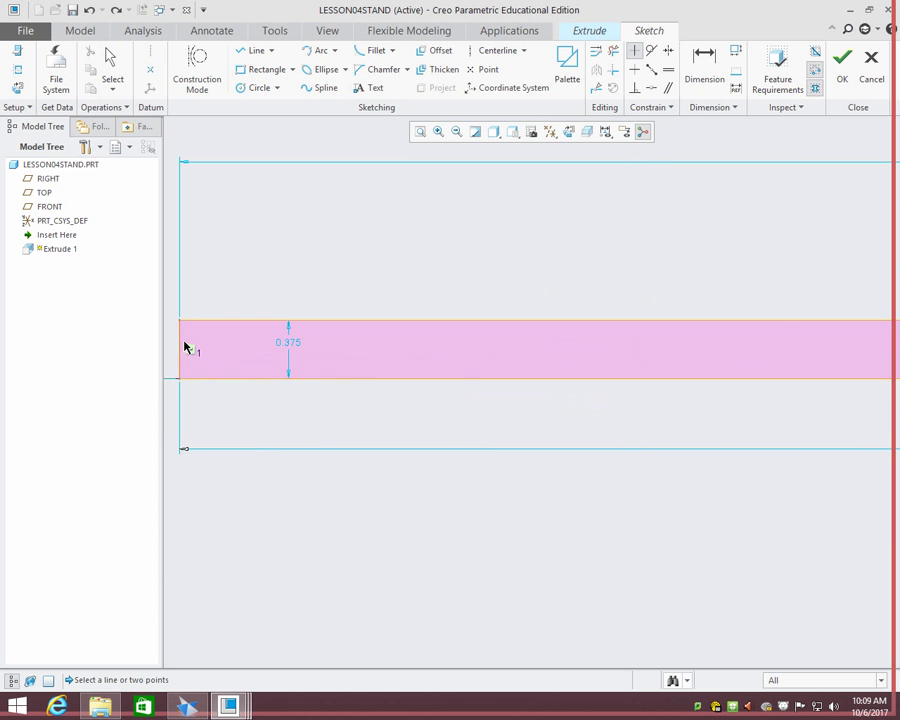
pyautogui.scroll(5, 460, 382)
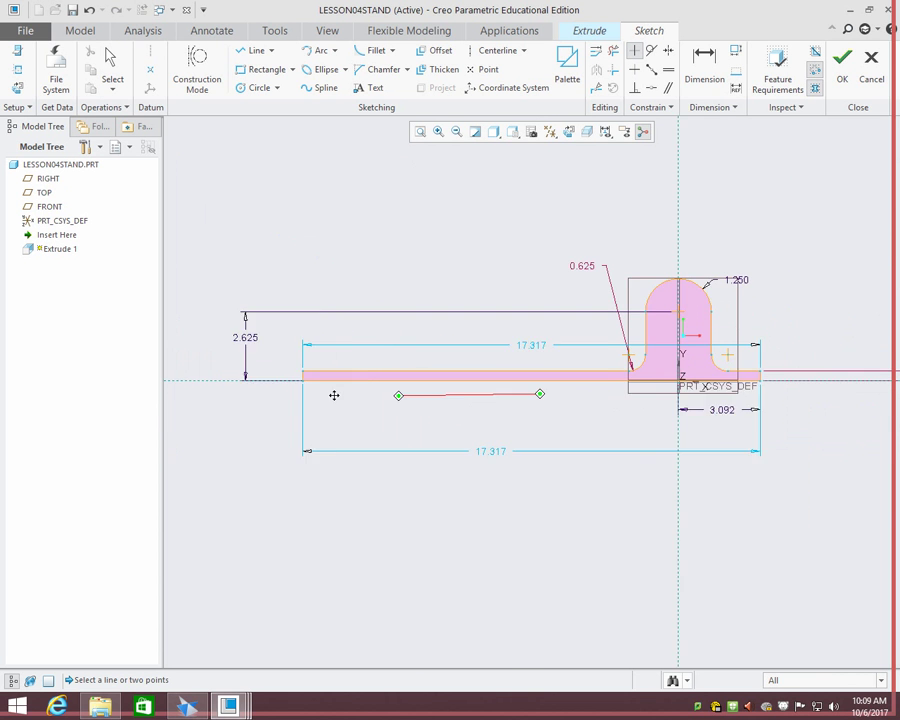
pyautogui.scroll(-5, 646, 389)
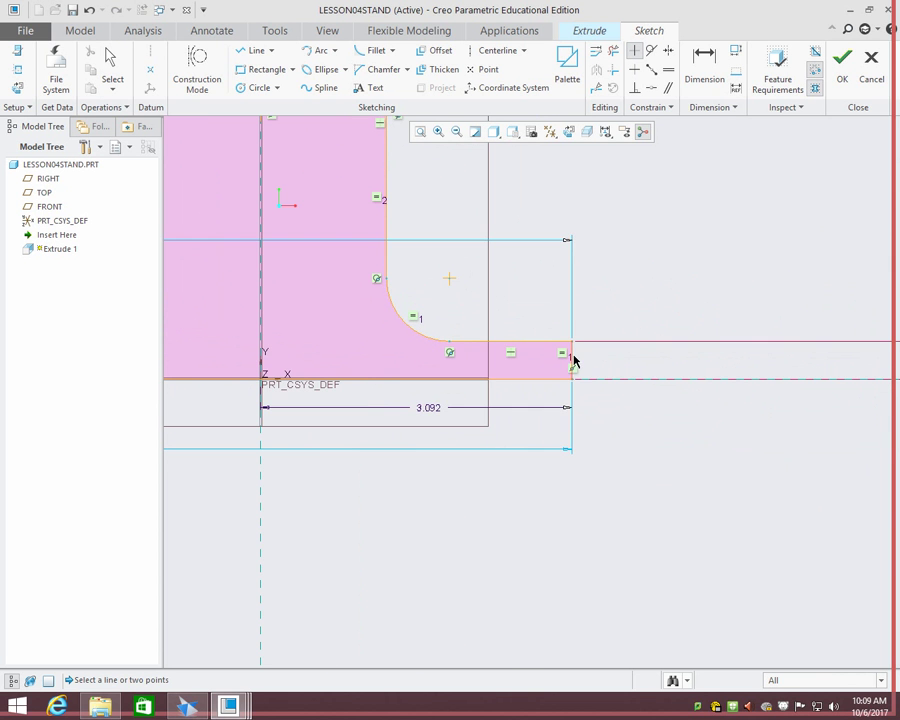
pyautogui.click(573, 360)
pyautogui.scroll(5, 395, 367)
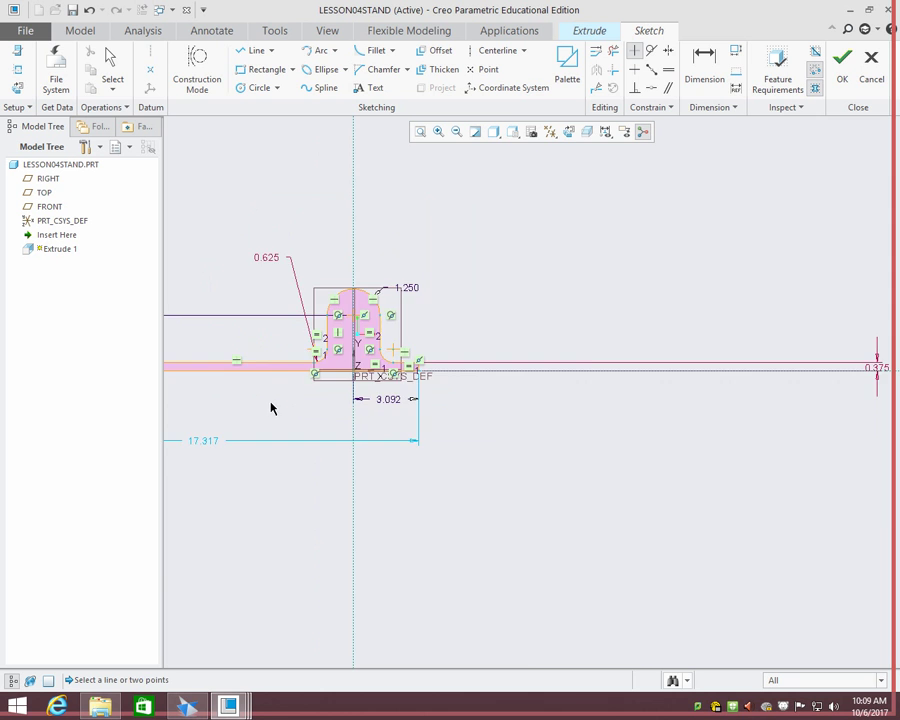
pyautogui.moveTo(270, 408); pyautogui.dragTo(482, 374, button='middle')
pyautogui.press('Escape')
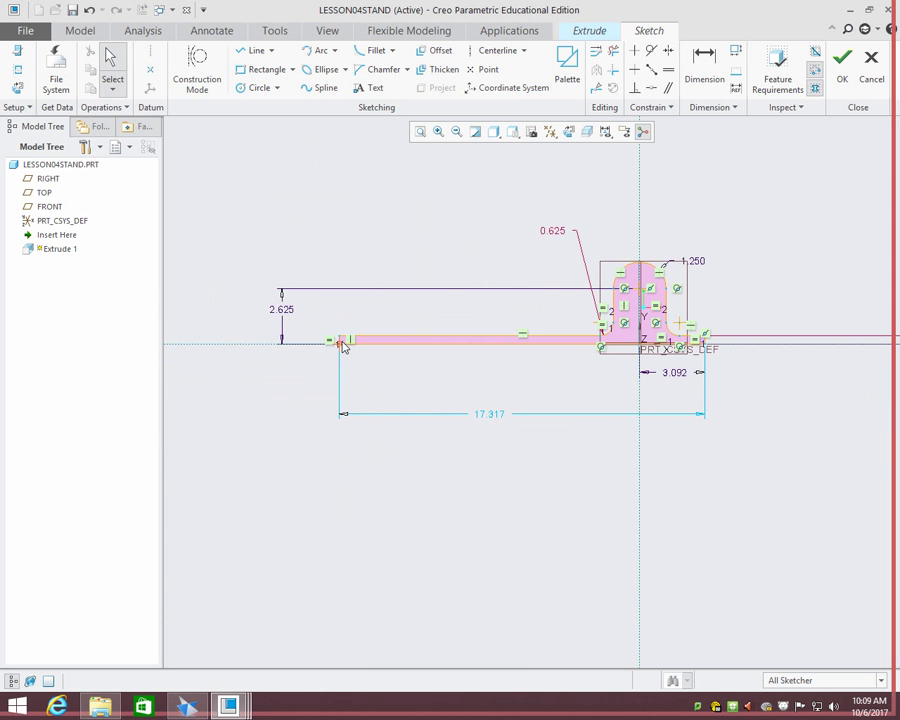
# - Pull the base's left end inward to an overall length of about 5.55, and delete the dimension from the vertical reference to the right end
pyautogui.moveTo(340, 344)
pyautogui.mouseDown()
pyautogui.moveTo(596, 355)
pyautogui.moveTo(586, 354)
pyautogui.mouseUp()
pyautogui.scroll(-4, 654, 356)
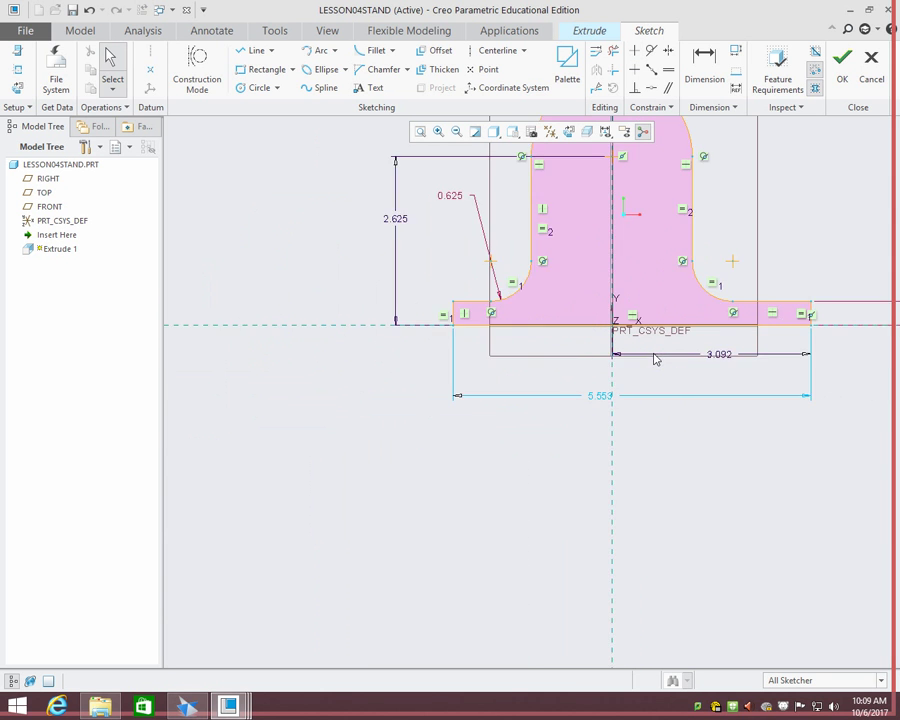
pyautogui.scroll(3, 775, 418)
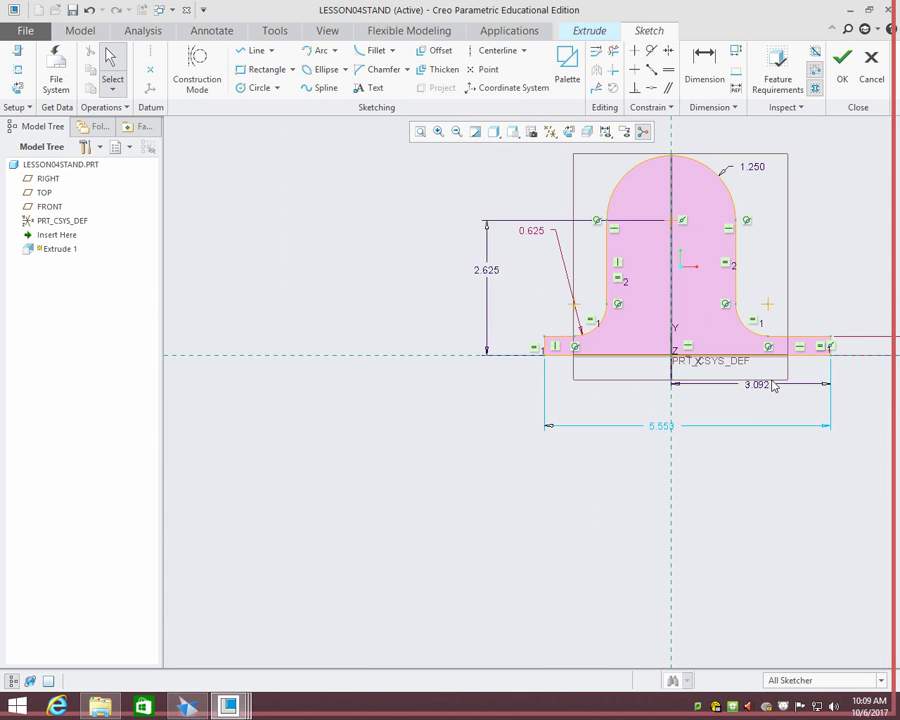
pyautogui.click(760, 388)
pyautogui.press('Delete')
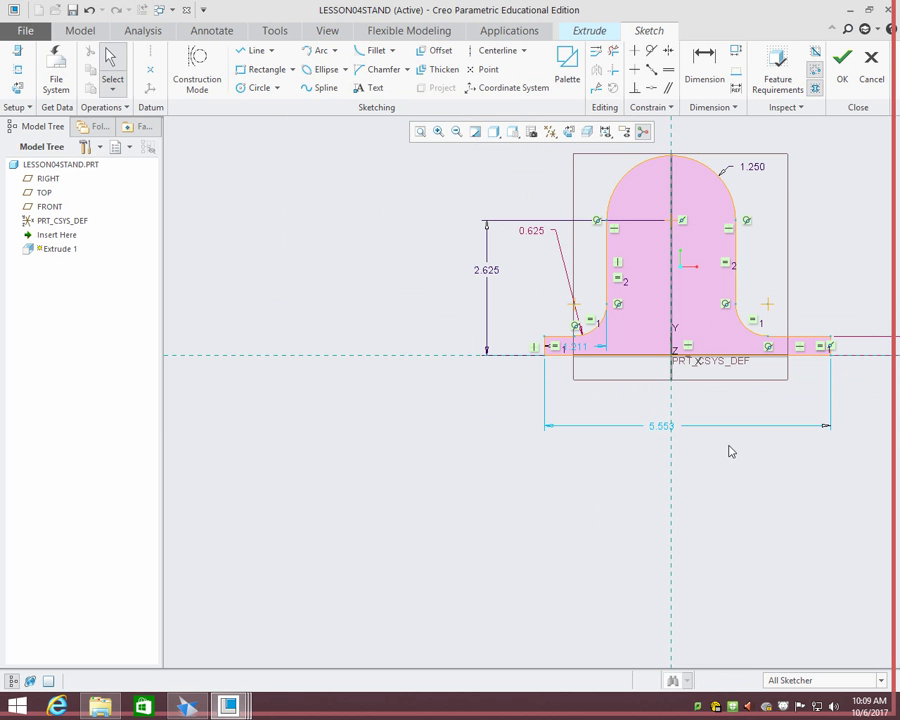
# - Set the base's overall length to 3 and try to pull its lower right corner back outward
pyautogui.doubleClick(664, 428)
pyautogui.write('3')
pyautogui.press('Return')
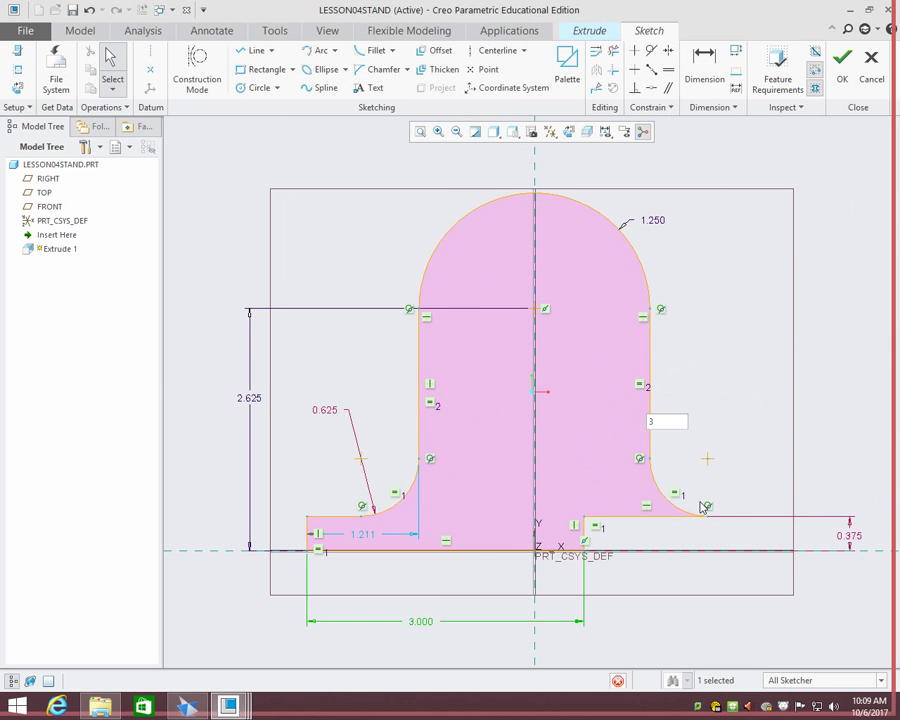
pyautogui.keyDown('shift'); pyautogui.moveTo(697, 591); pyautogui.dragTo(617, 419, button='middle'); pyautogui.keyUp('shift')
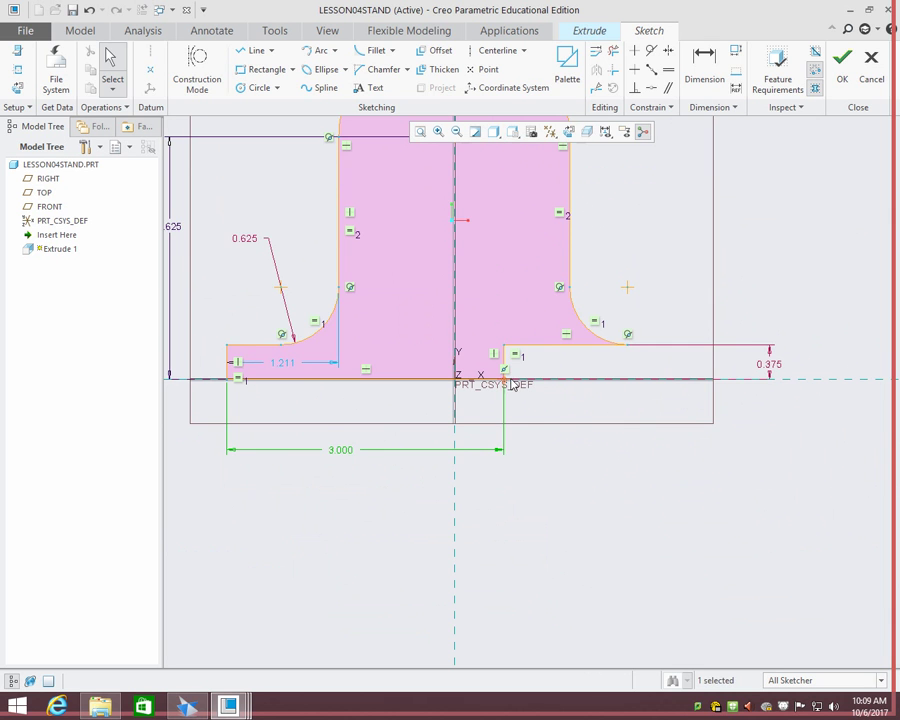
pyautogui.moveTo(511, 384)
pyautogui.mouseDown()
pyautogui.moveTo(623, 392)
pyautogui.moveTo(579, 388)
pyautogui.mouseUp()
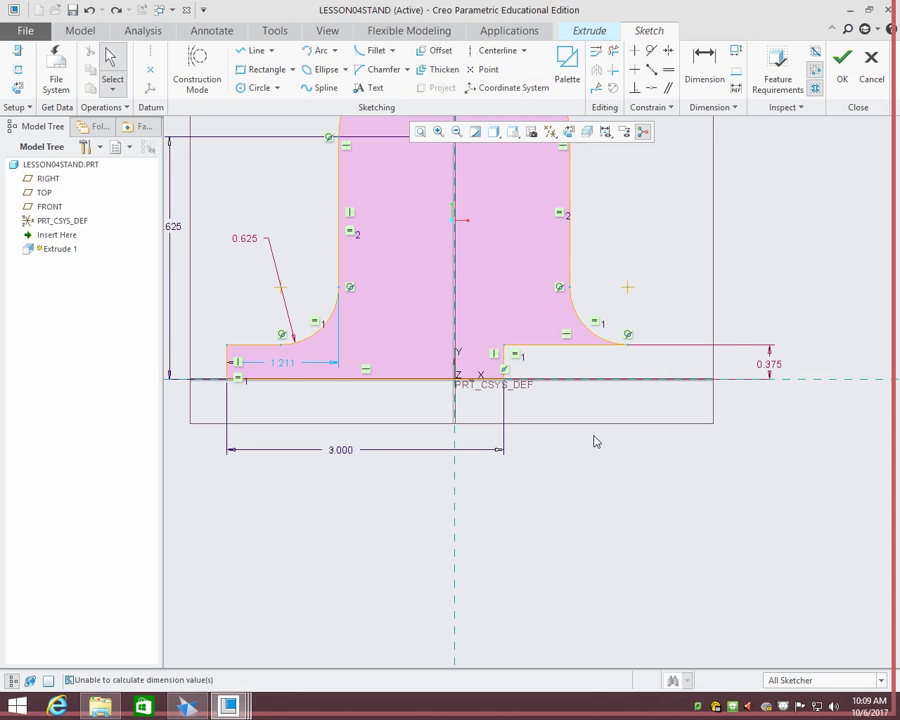
pyautogui.scroll(-5, 554, 400)
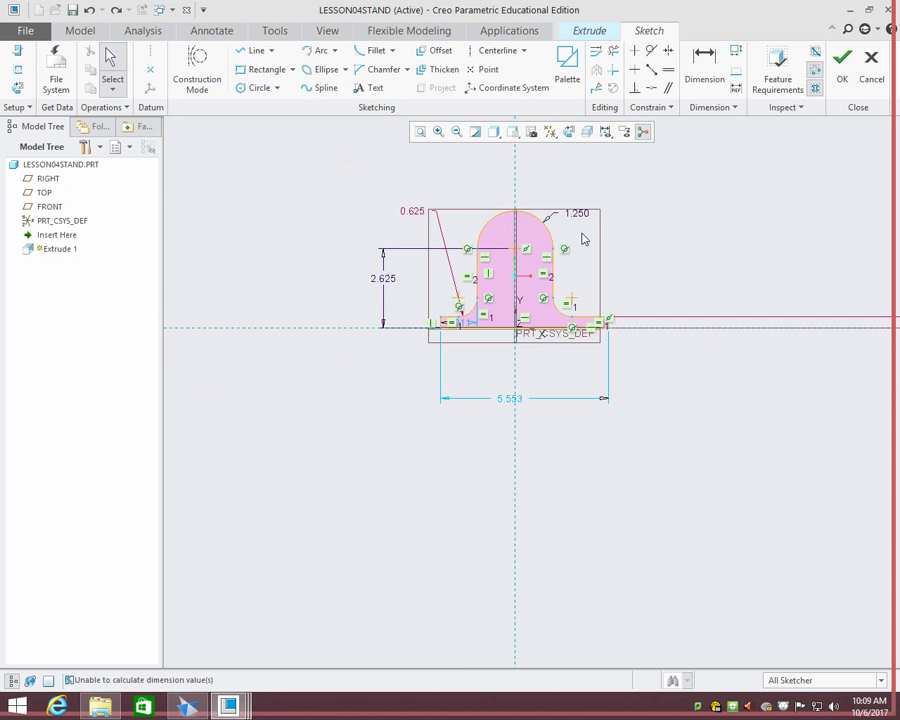
# - Pull the base's right end inward to give an overall length of about 4.69
pyautogui.scroll(3, 580, 236)
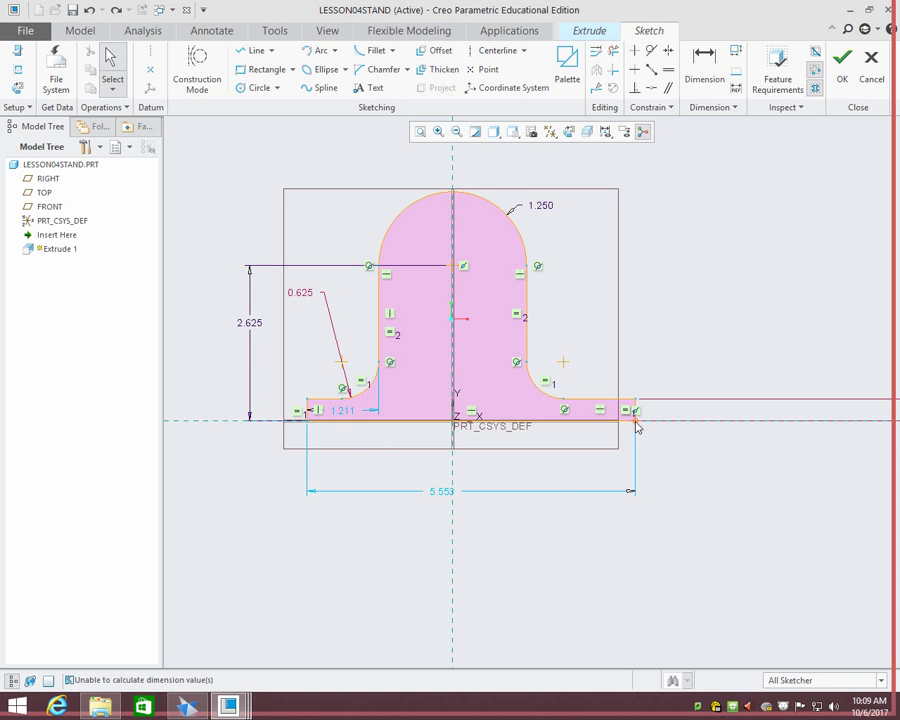
pyautogui.moveTo(636, 426); pyautogui.dragTo(571, 428)
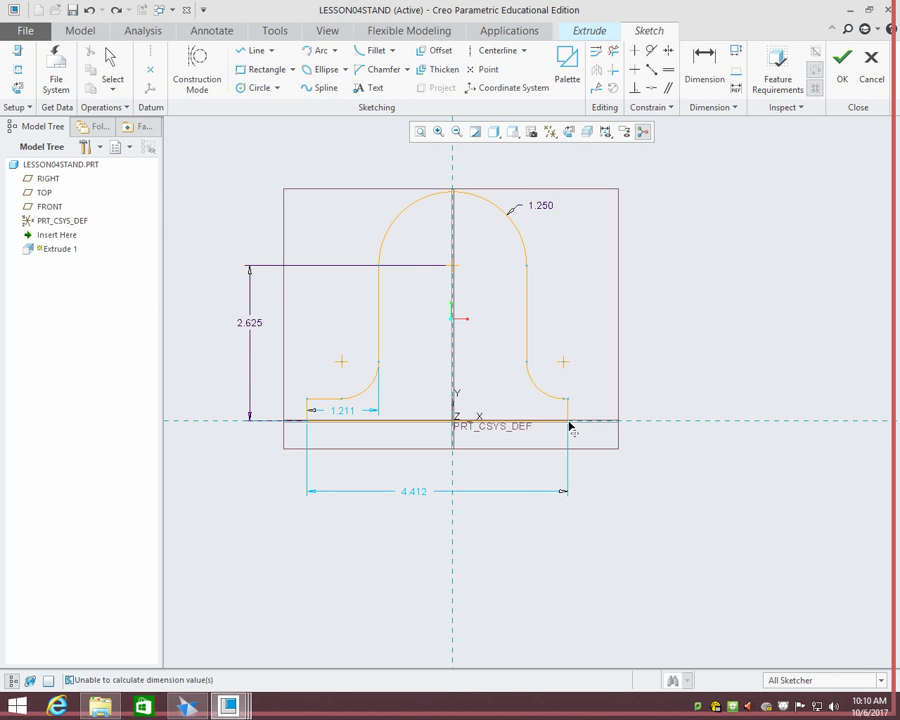
pyautogui.moveTo(577, 428); pyautogui.dragTo(583, 412)
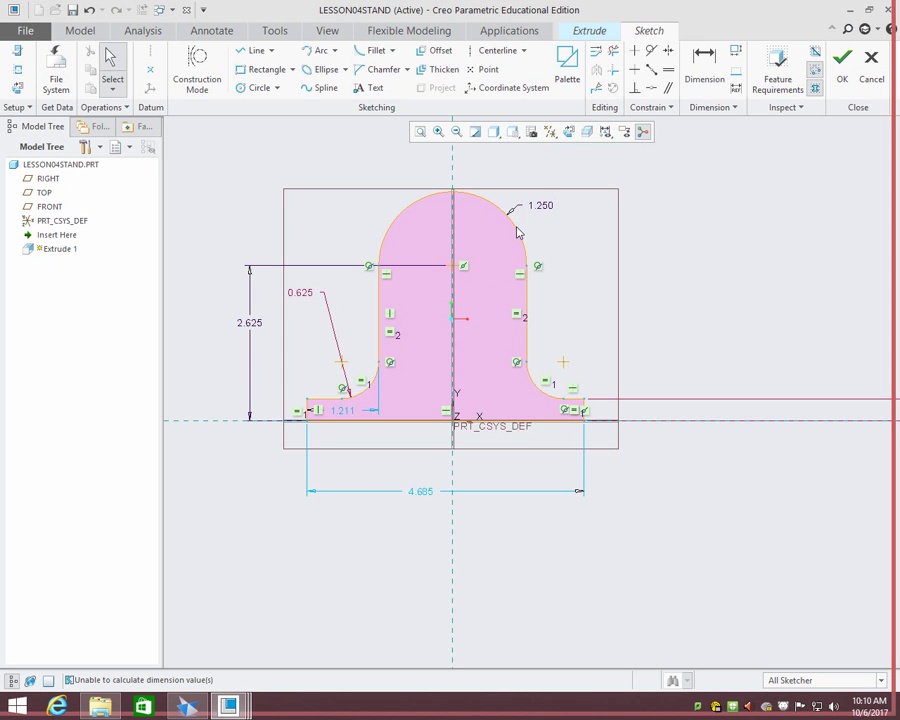
# - Try to dimension the distance from the top arc's centre to the upright's right side, and undo the conflicting dimension
pyautogui.press('d')
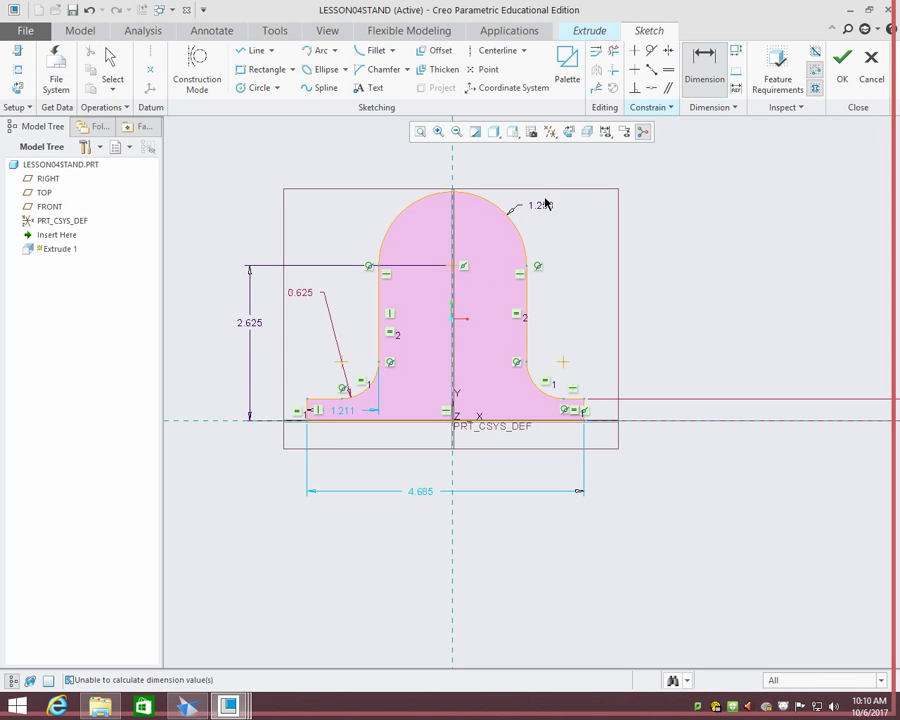
pyautogui.click(454, 268)
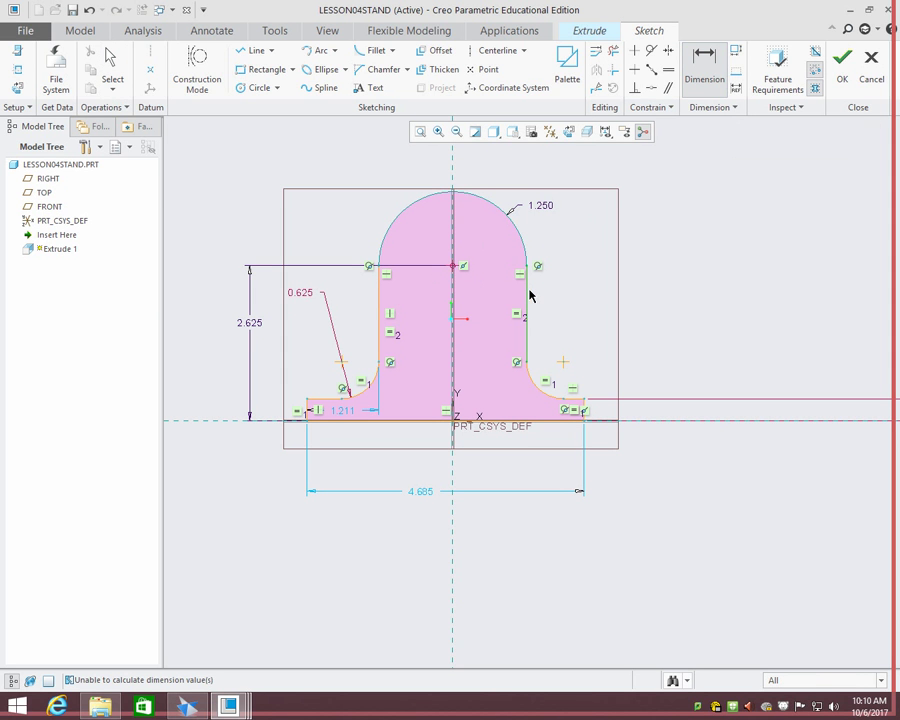
pyautogui.middleClick(490, 288)
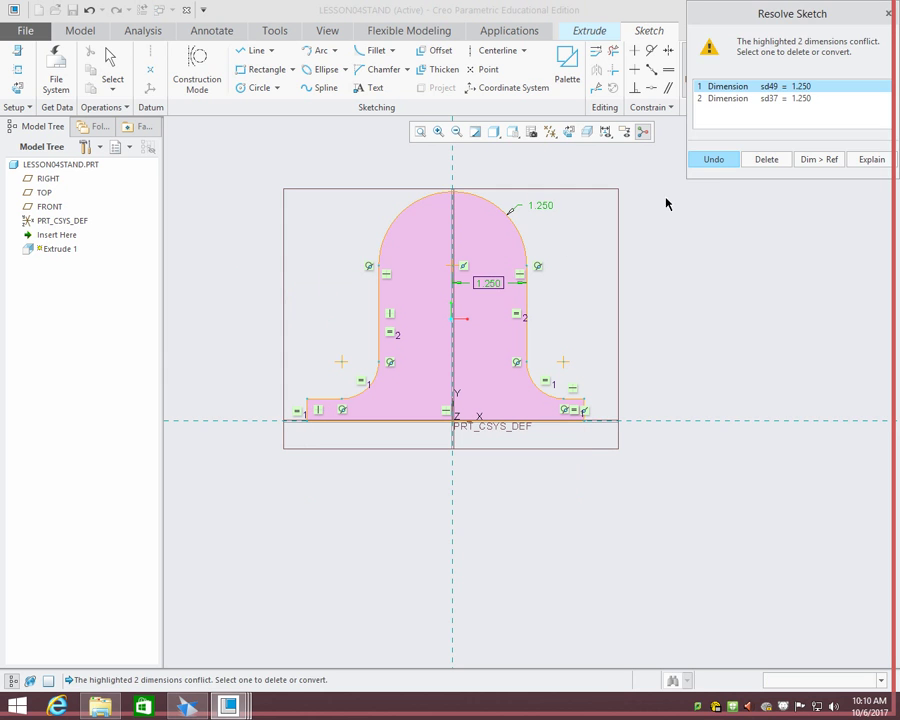
pyautogui.click(713, 160)
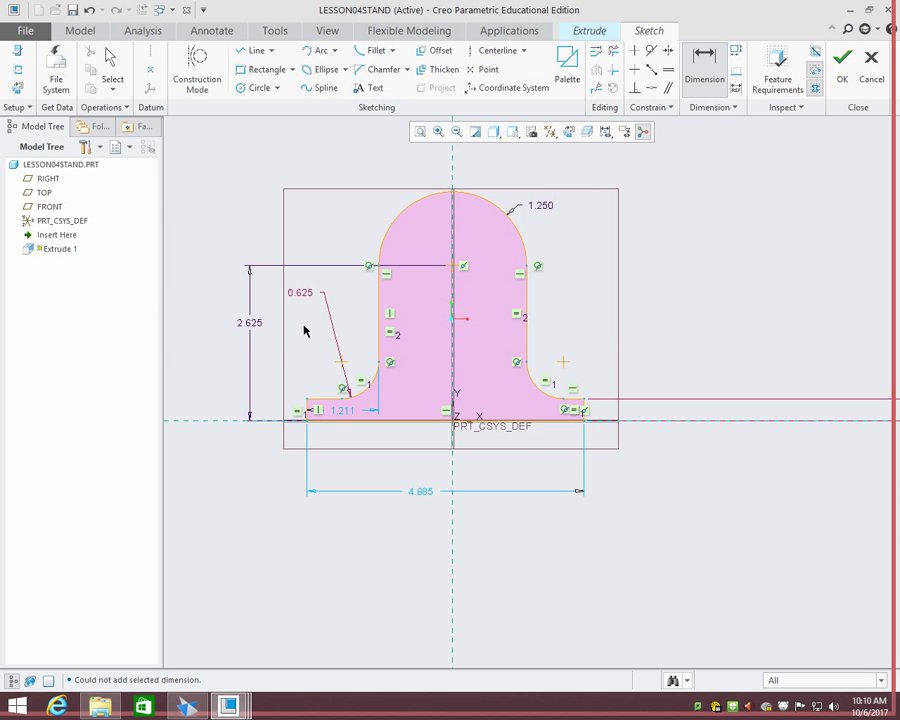
pyautogui.press('Escape')
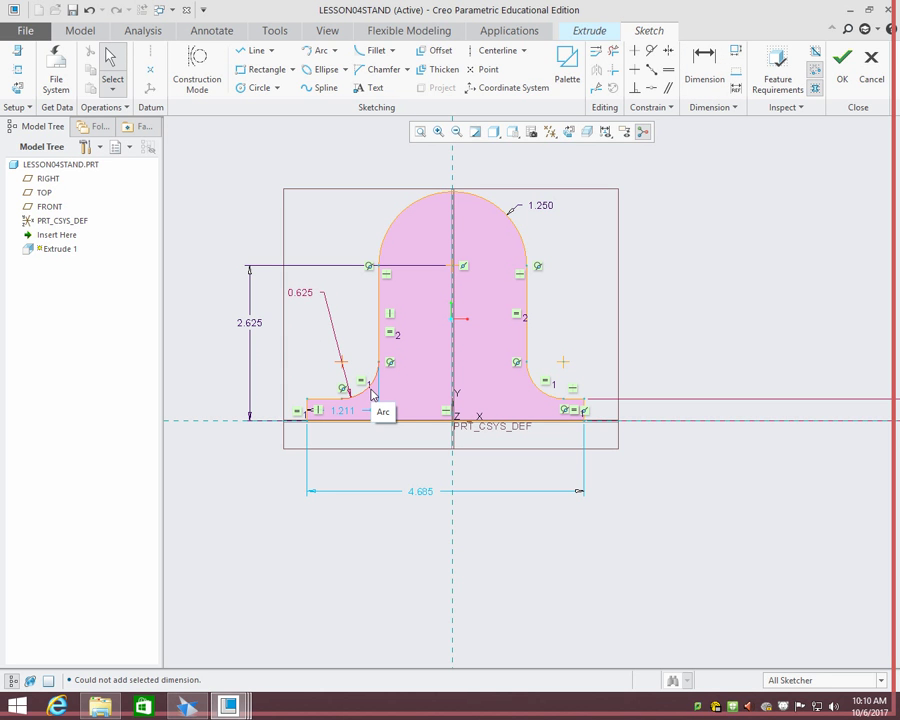
# - Dimension the height of the top arc's centre above the horizontal reference and delete the conflicting older height dimension
pyautogui.scroll(-4, 714, 336)
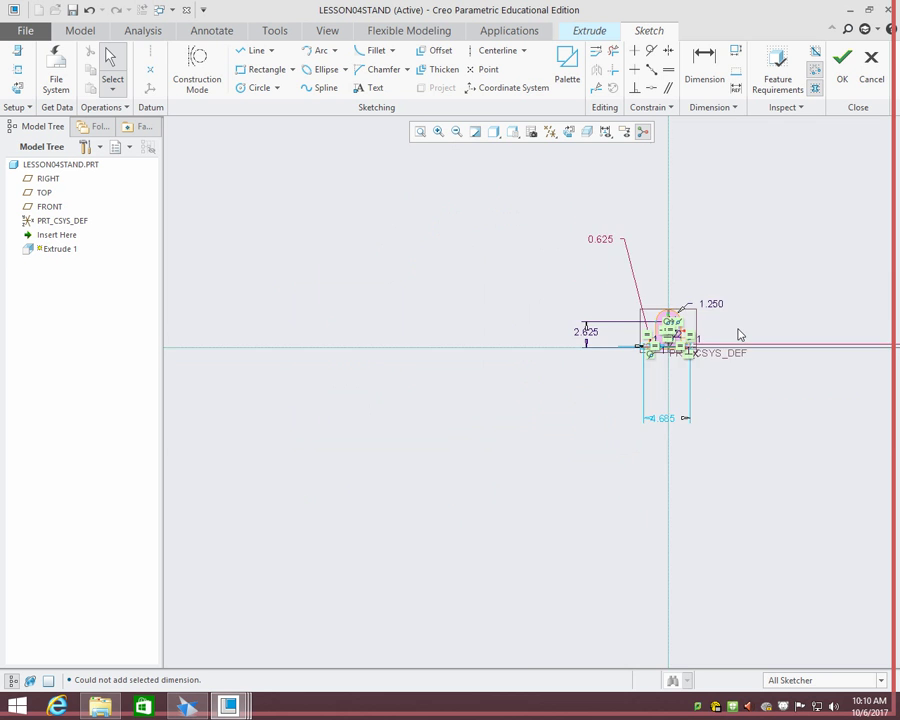
pyautogui.scroll(4, 730, 333)
pyautogui.moveTo(563, 368)
pyautogui.keyDown('shift'); pyautogui.mouseDown(button='middle')
pyautogui.moveTo(564, 350)
pyautogui.moveTo(650, 318)
pyautogui.mouseUp(button='middle'); pyautogui.keyUp('shift')
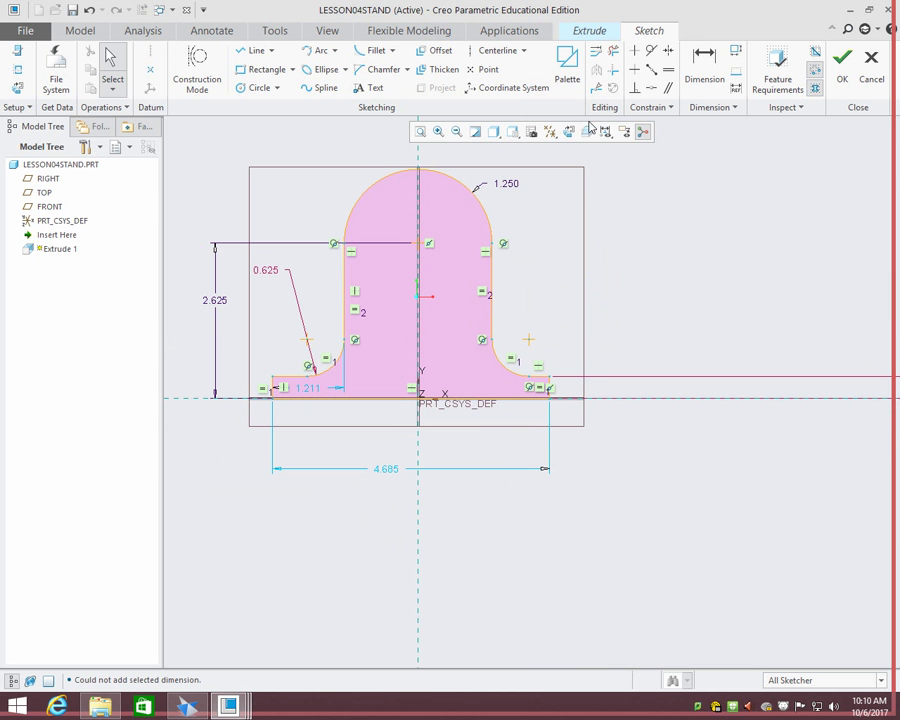
pyautogui.click(706, 72)
pyautogui.click(417, 245)
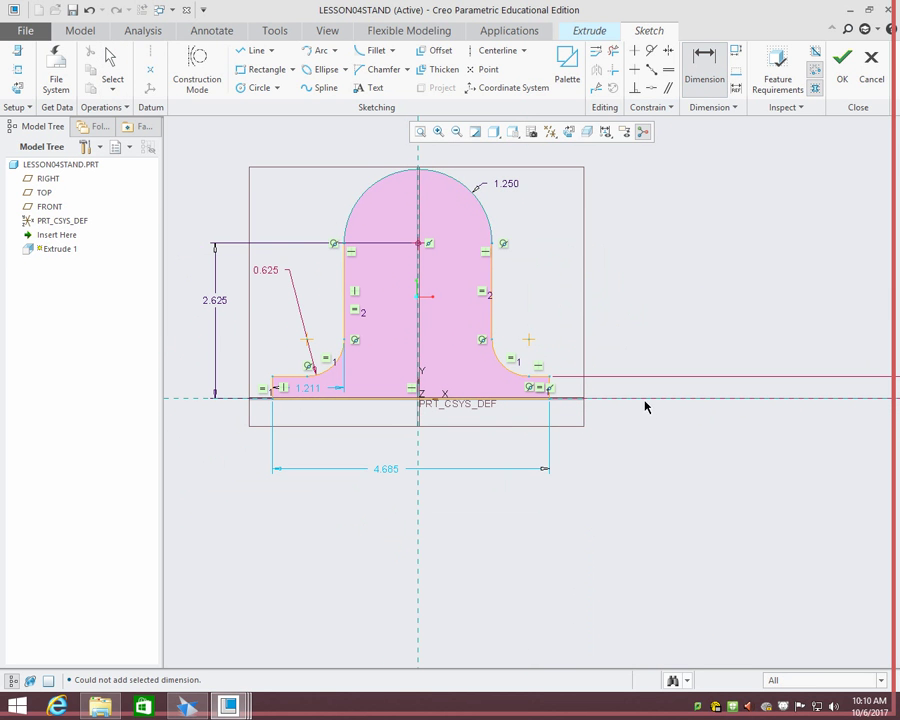
pyautogui.scroll(1, 613, 325)
pyautogui.middleClick(622, 308)
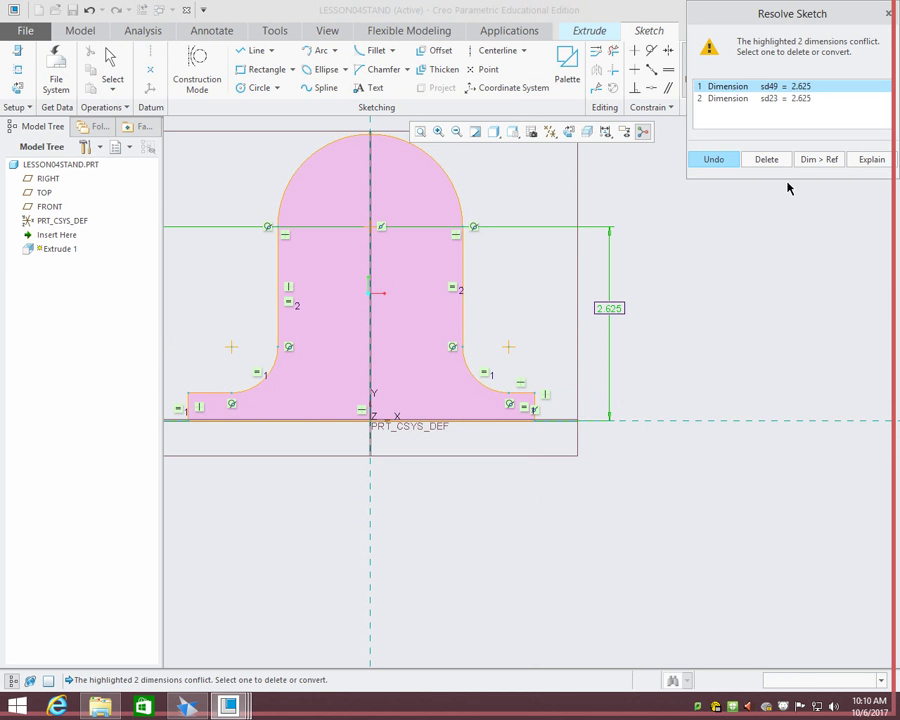
pyautogui.click(785, 98)
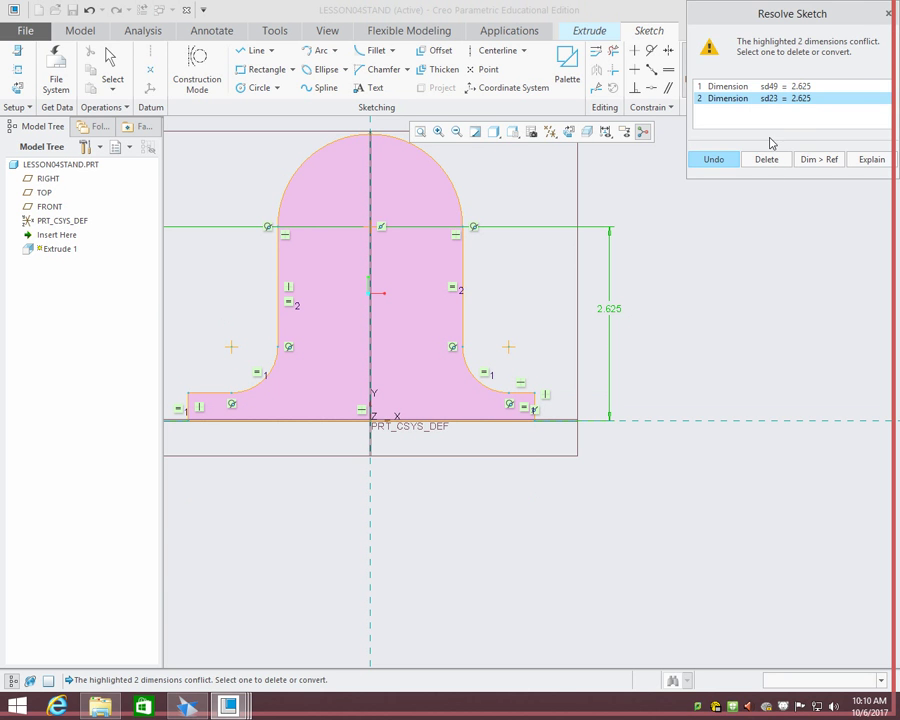
pyautogui.click(766, 160)
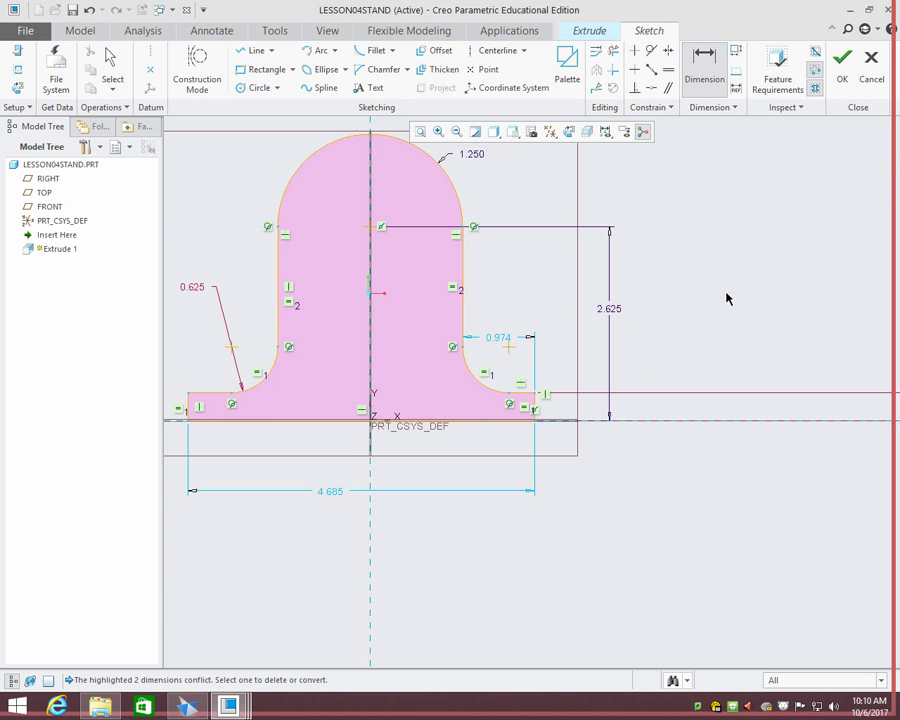
# - Dimension the base's thickness at its right end, delete the conflicting older dimension, and keep the value 0.375
pyautogui.scroll(-2, 664, 308)
pyautogui.scroll(1, 564, 282)
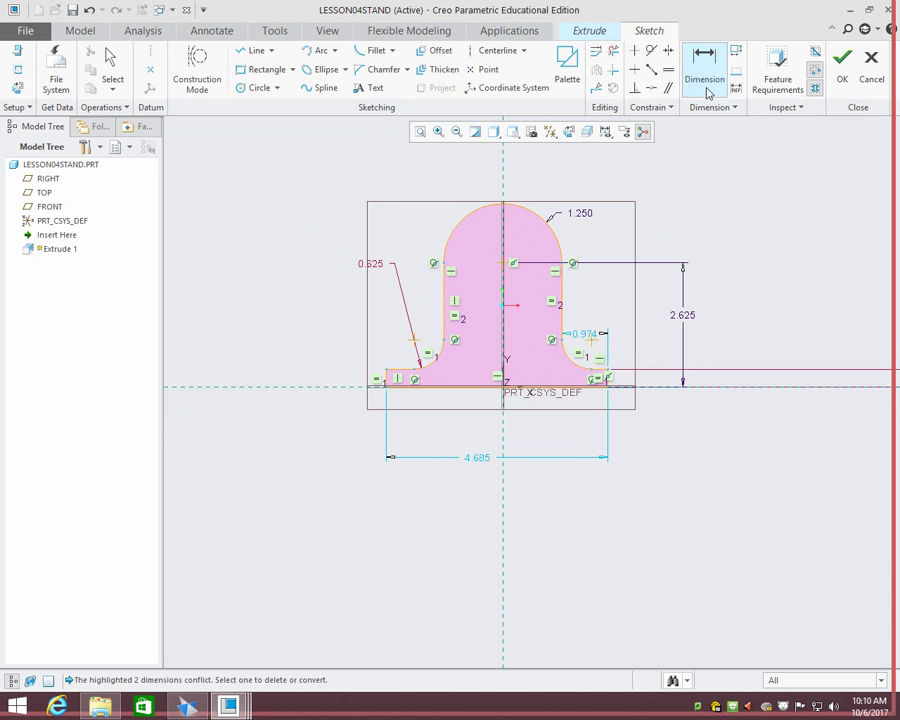
pyautogui.scroll(5, 612, 378)
pyautogui.click(576, 385)
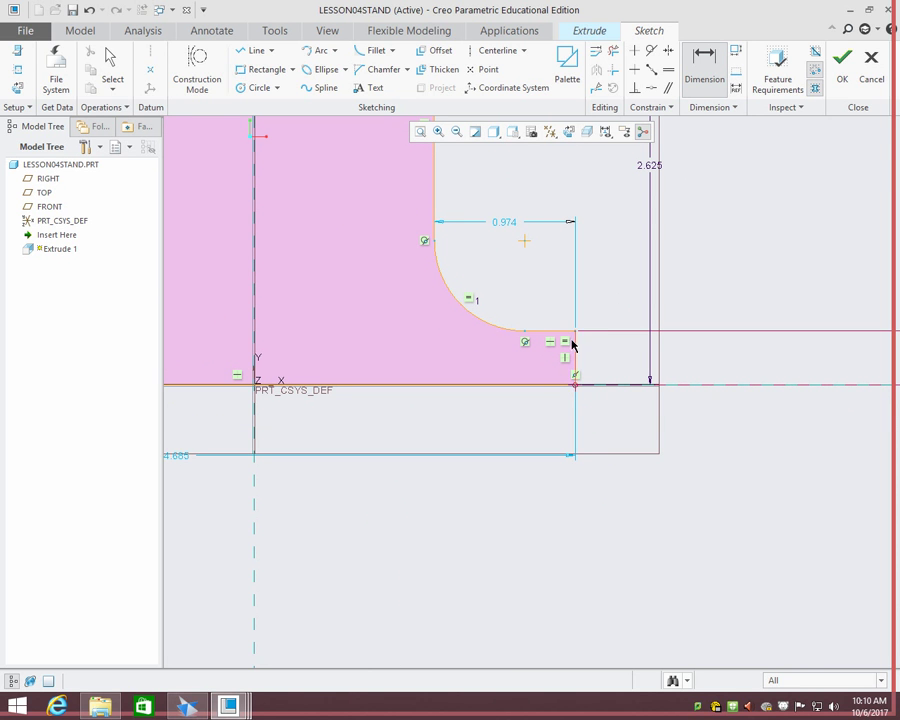
pyautogui.click(575, 330)
pyautogui.middleClick(709, 357)
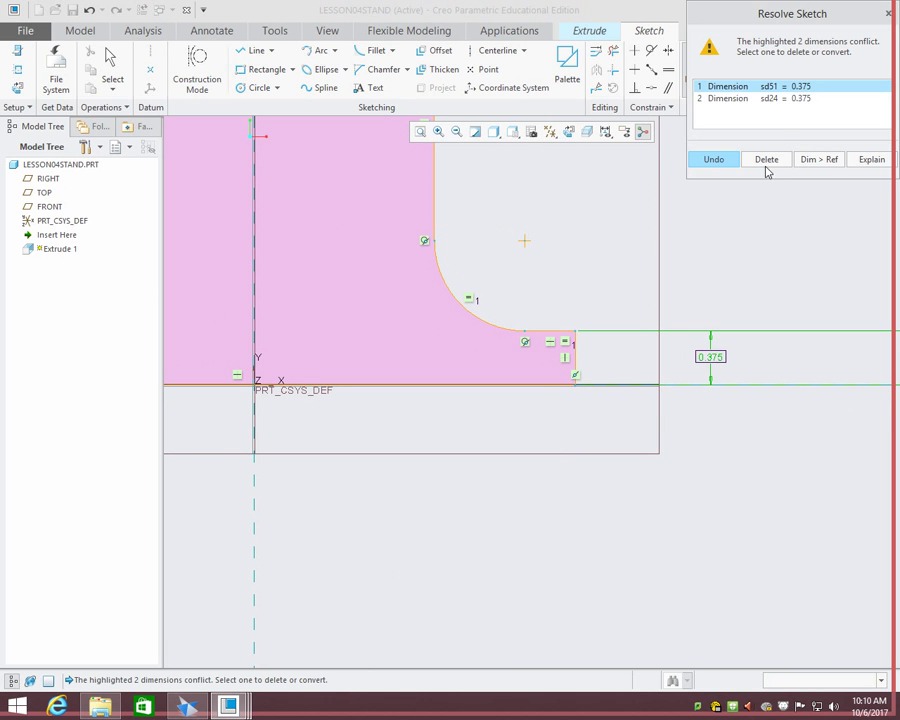
pyautogui.click(782, 98)
pyautogui.click(766, 160)
pyautogui.scroll(-5, 700, 251)
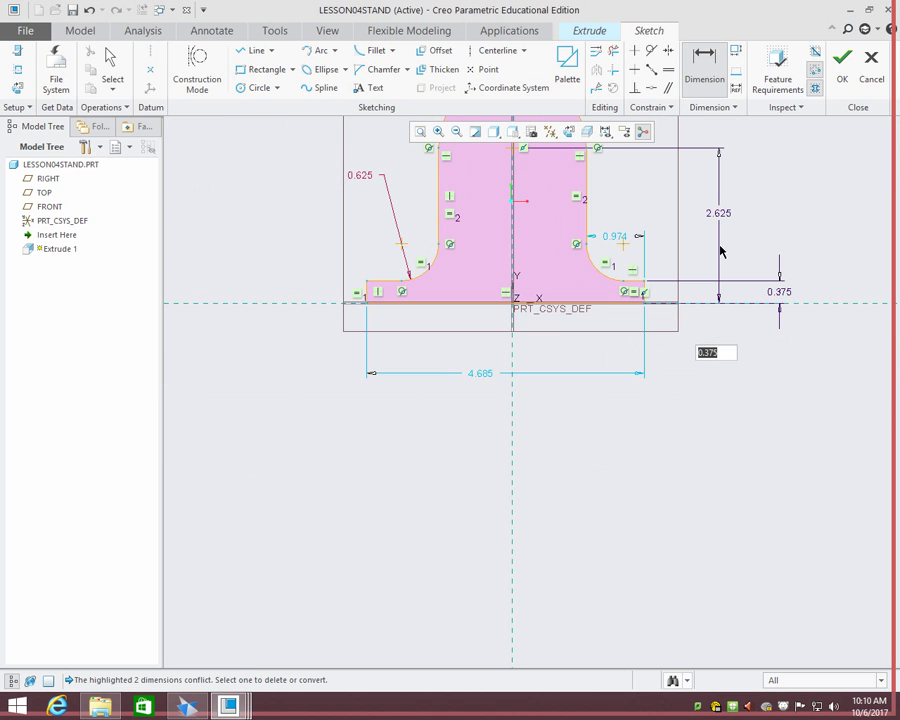
pyautogui.press('Return')
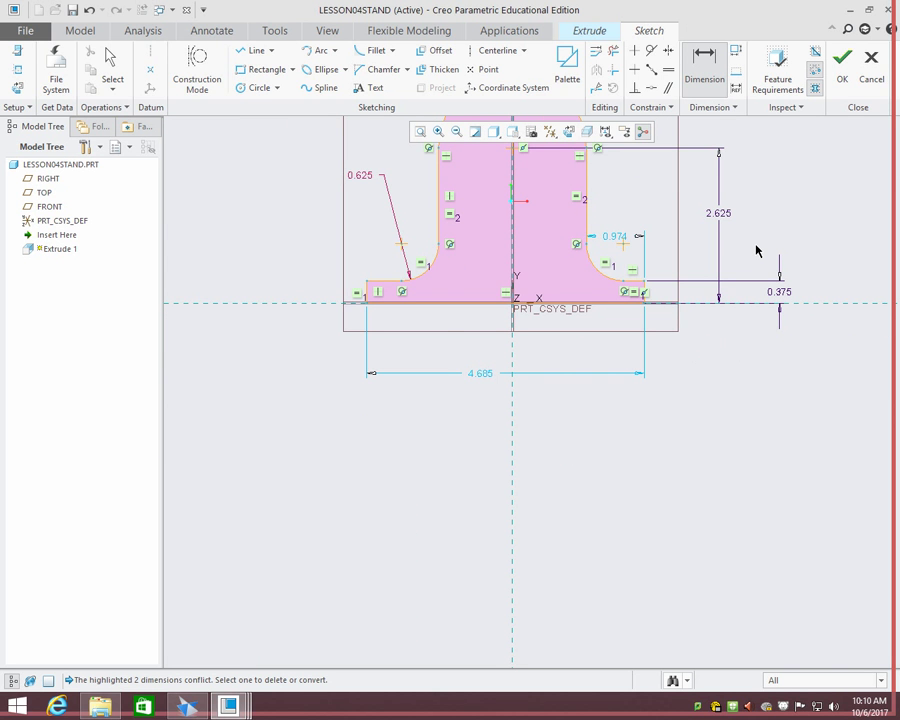
# - Lock the top arc's radius, the arc centre's height and the base's thickness dimensions
pyautogui.moveTo(640, 211)
pyautogui.keyDown('shift'); pyautogui.mouseDown(button='middle')
pyautogui.moveTo(632, 316)
pyautogui.moveTo(600, 294)
pyautogui.moveTo(603, 302)
pyautogui.mouseUp(button='middle'); pyautogui.keyUp('shift')
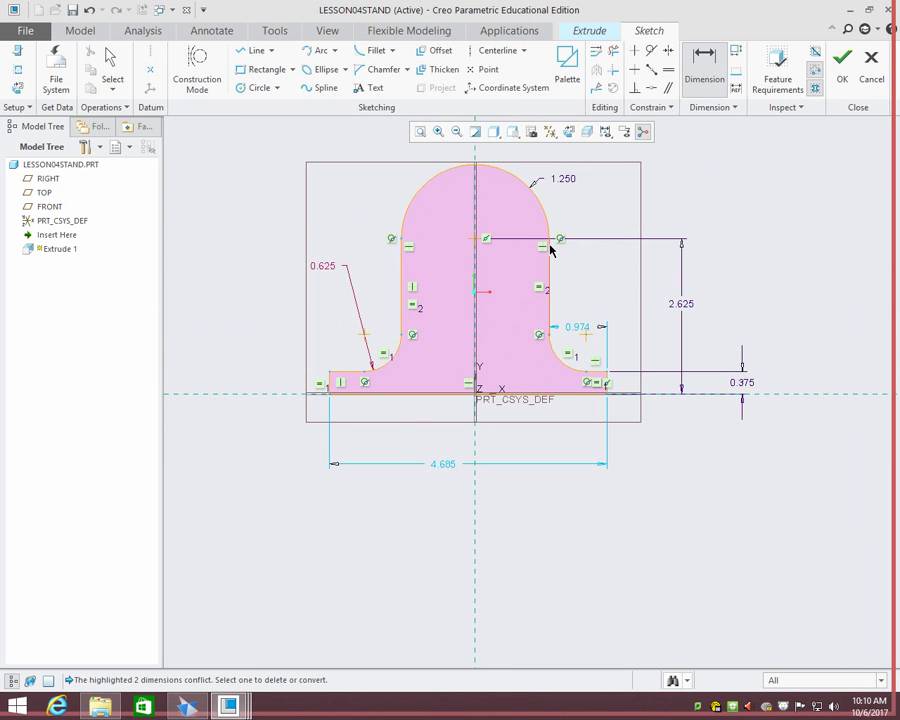
pyautogui.middleClick(565, 182)
pyautogui.click(564, 181)
pyautogui.click(572, 117)
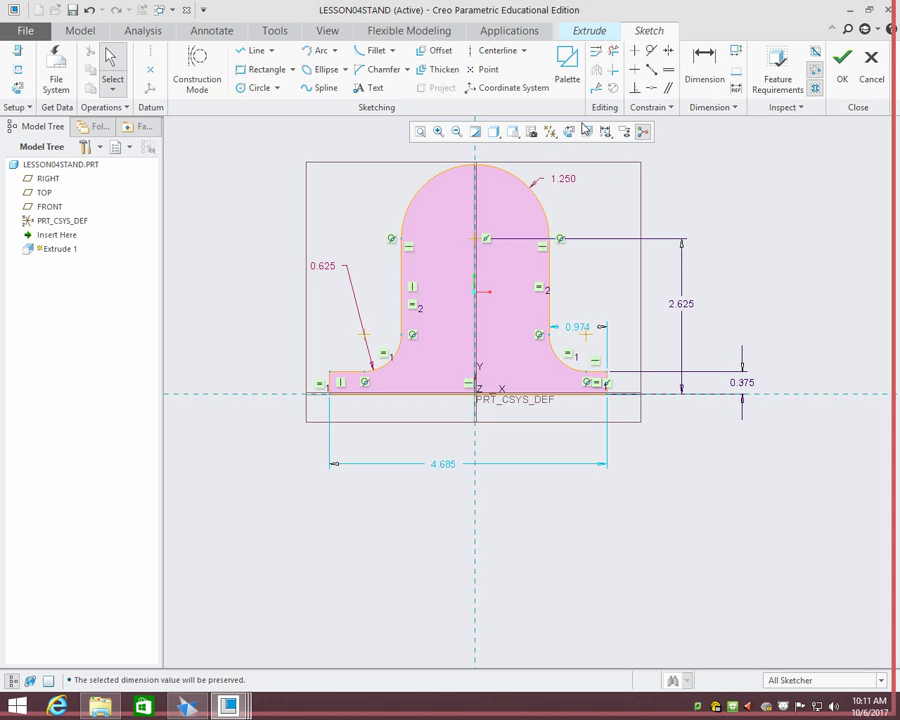
pyautogui.click(680, 308)
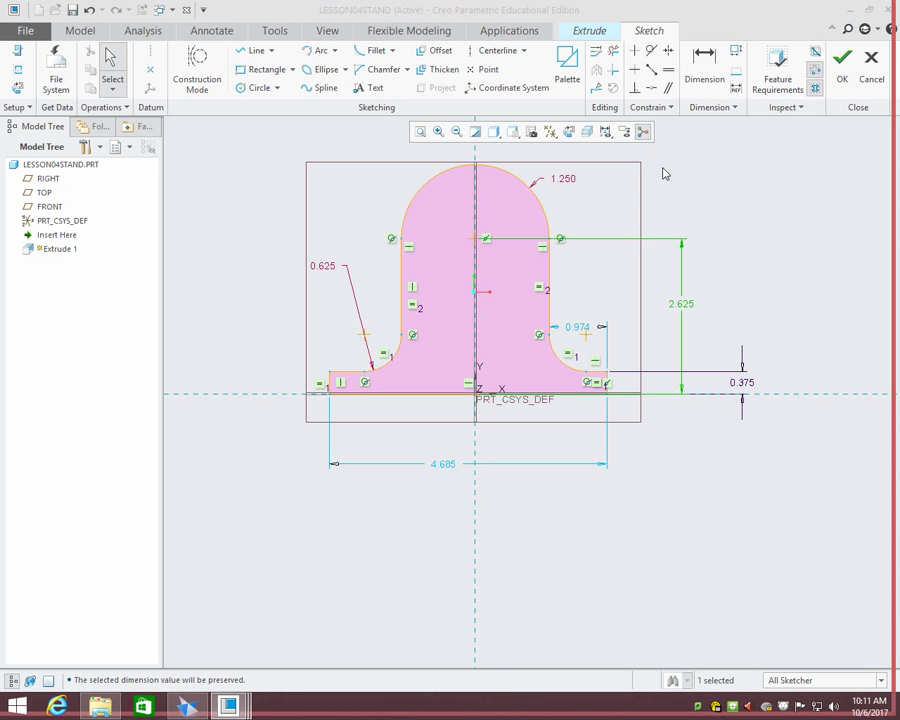
pyautogui.click(655, 164)
pyautogui.click(752, 387)
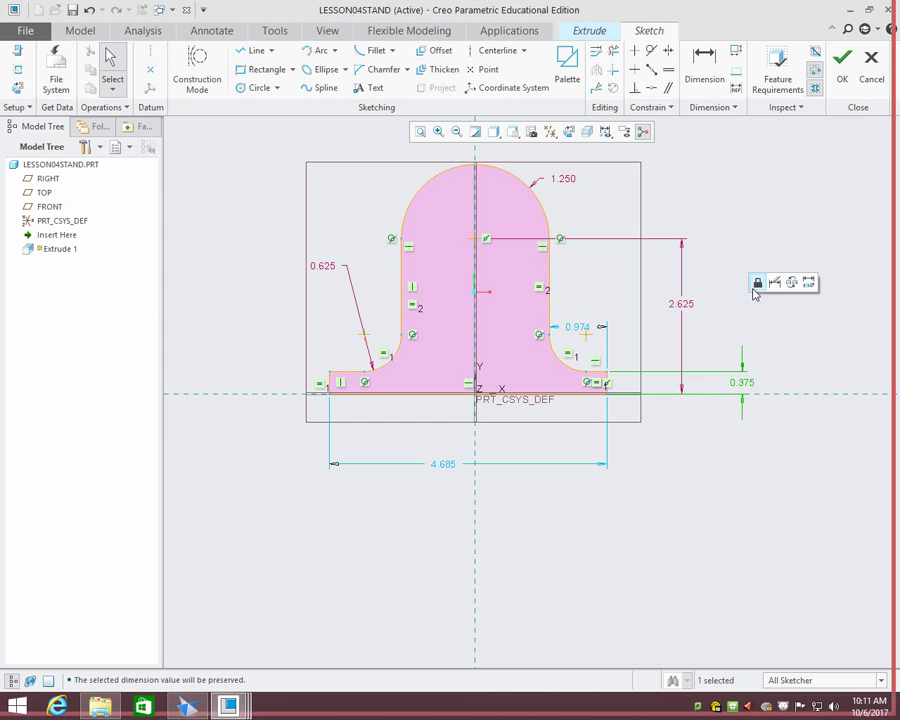
pyautogui.click(756, 283)
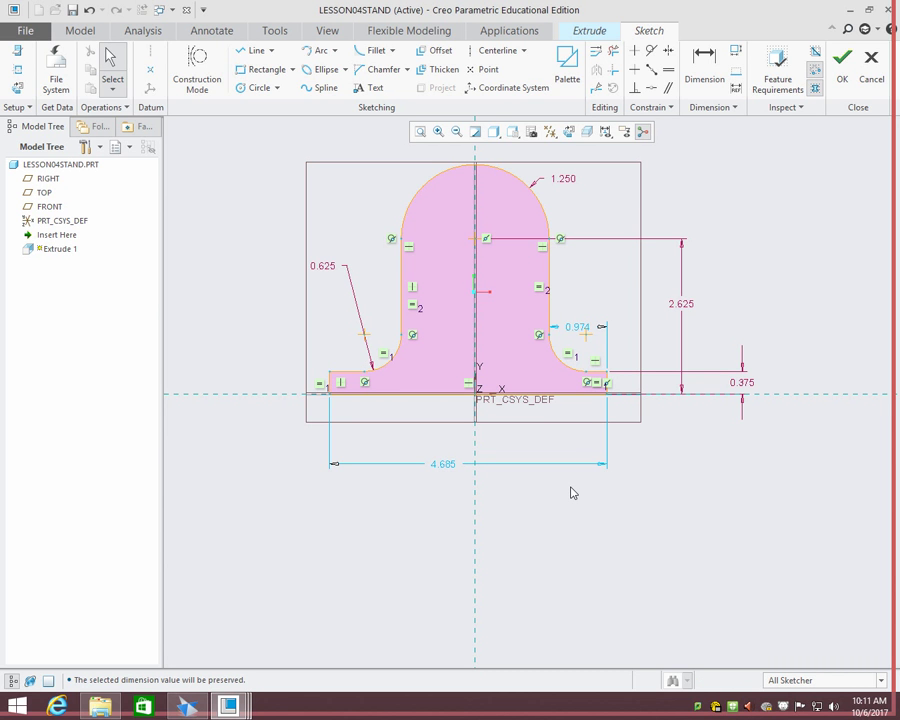
# - Try to set the base's overall length to 3, and undo the change
pyautogui.doubleClick(446, 464)
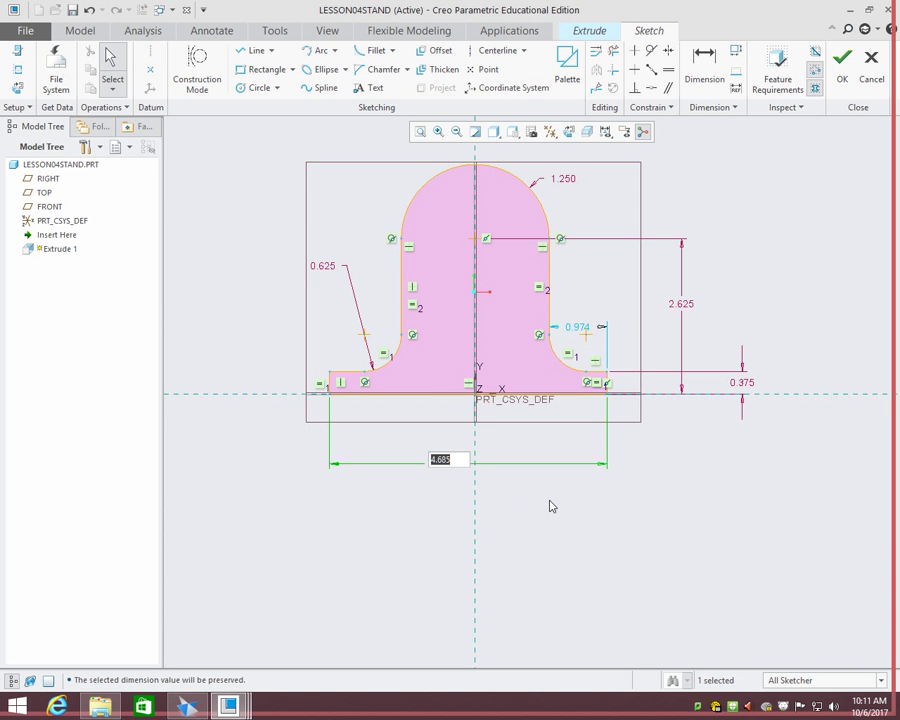
pyautogui.write('3')
pyautogui.press('Escape')
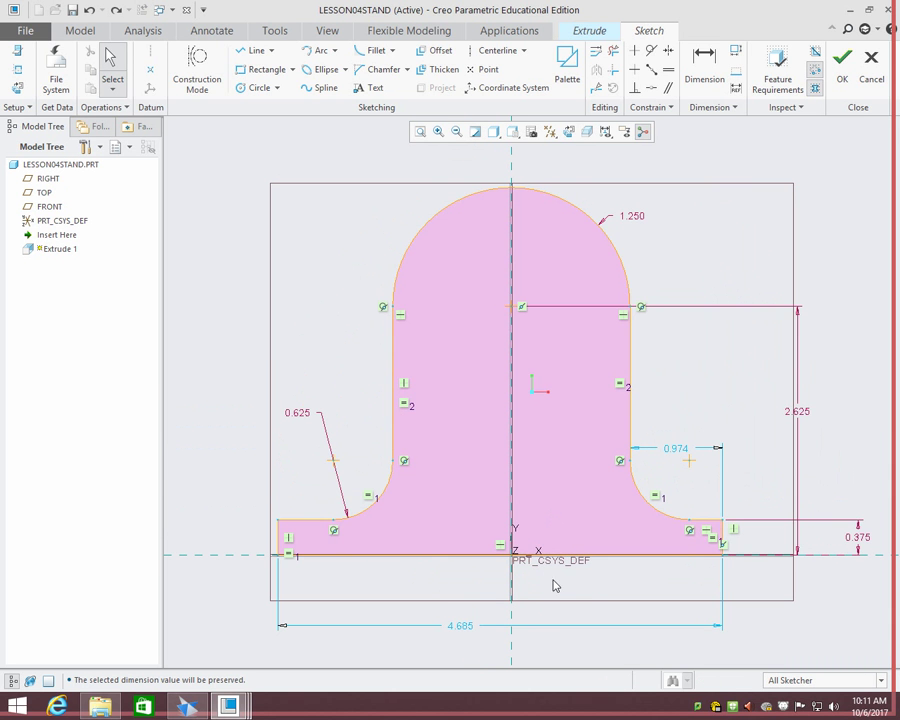
# - Constrain the short top edges of the base on both sides of the upright to equal length
pyautogui.keyDown('shift'); pyautogui.moveTo(589, 582); pyautogui.dragTo(574, 441, button='middle'); pyautogui.keyUp('shift')
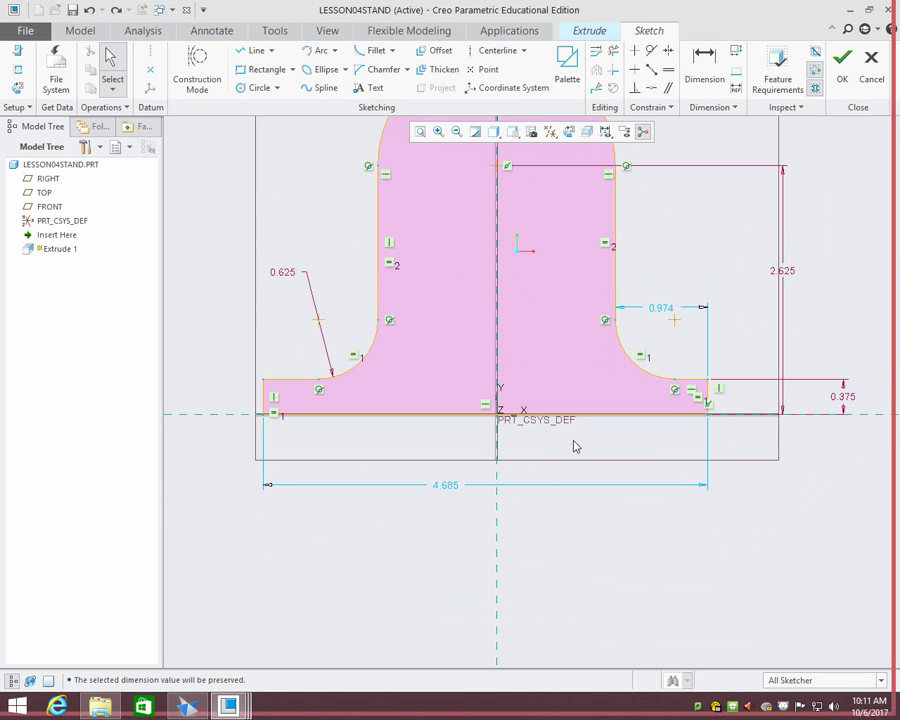
pyautogui.click(668, 69)
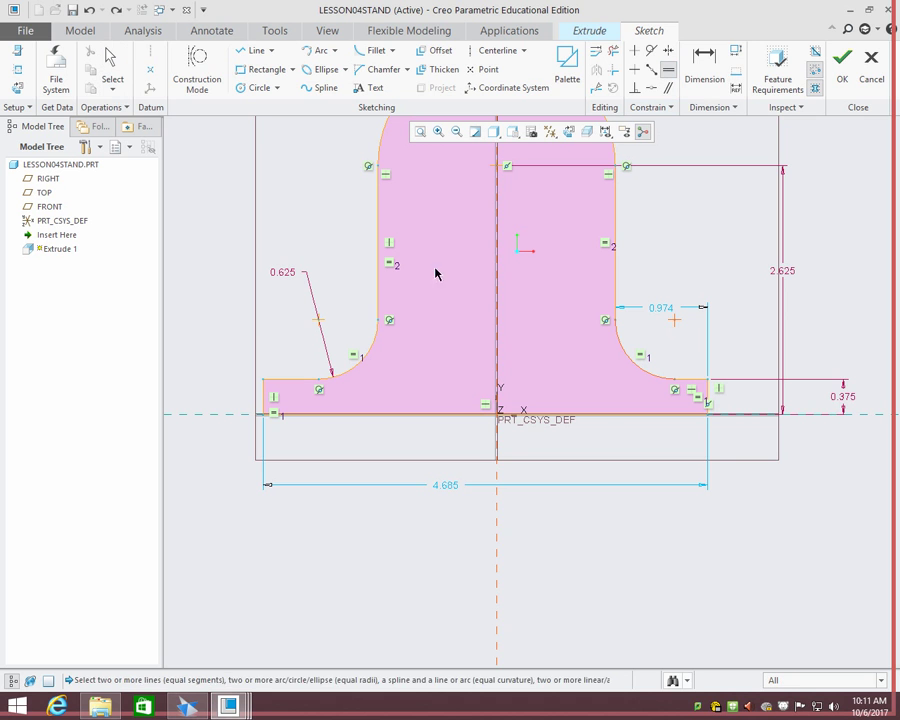
pyautogui.click(300, 379)
pyautogui.click(688, 381)
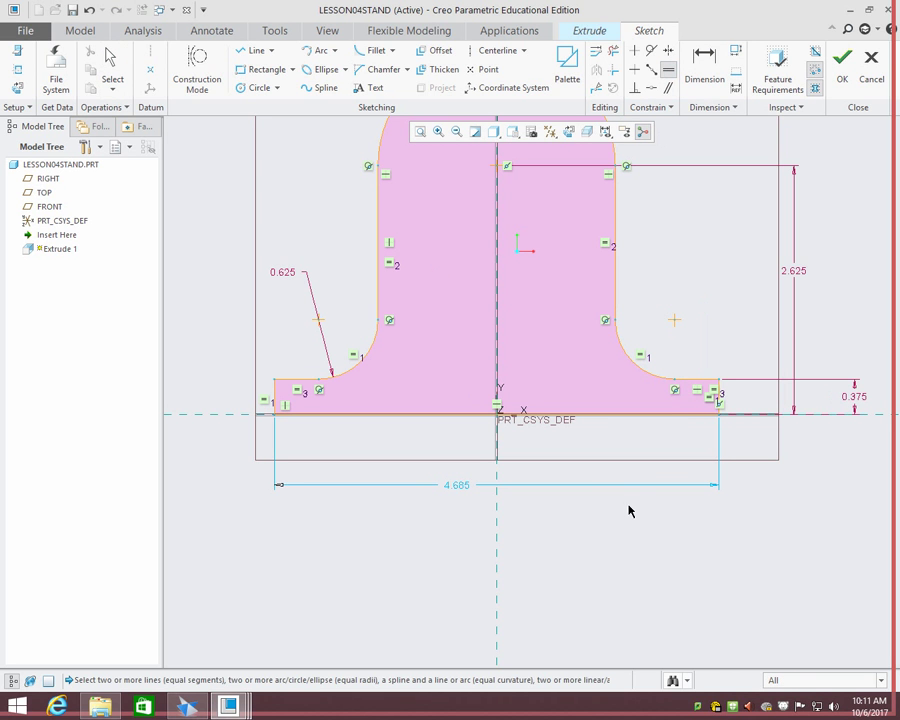
pyautogui.middleClick(466, 495)
# - Set the base's overall length to 3 with the equal edges in place, and undo it
pyautogui.doubleClick(458, 486)
pyautogui.write('3')
pyautogui.press('Return')
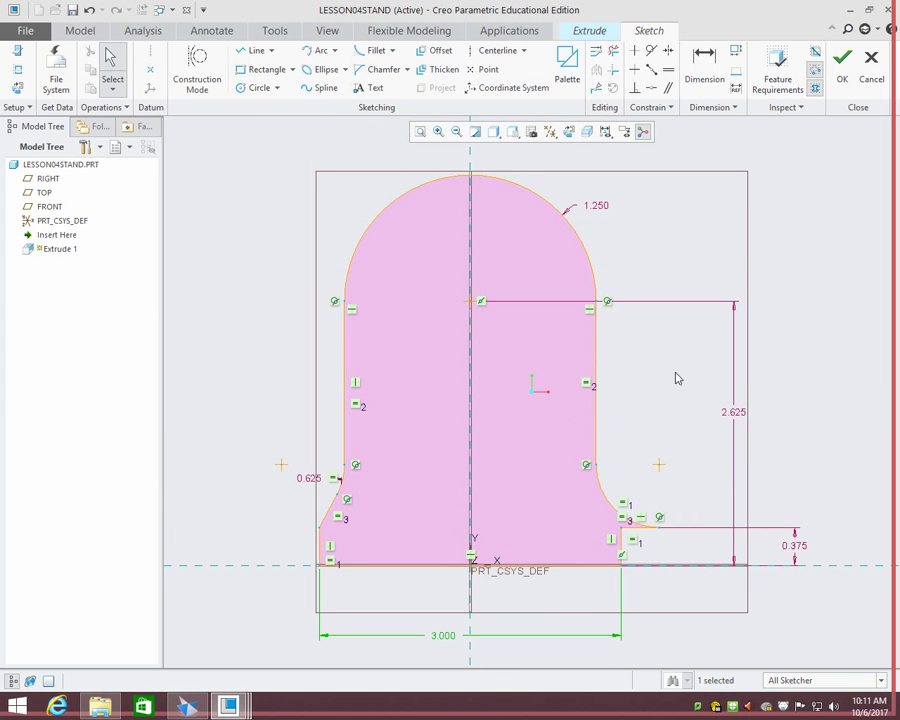
pyautogui.hotkey('ctrl', 'z')
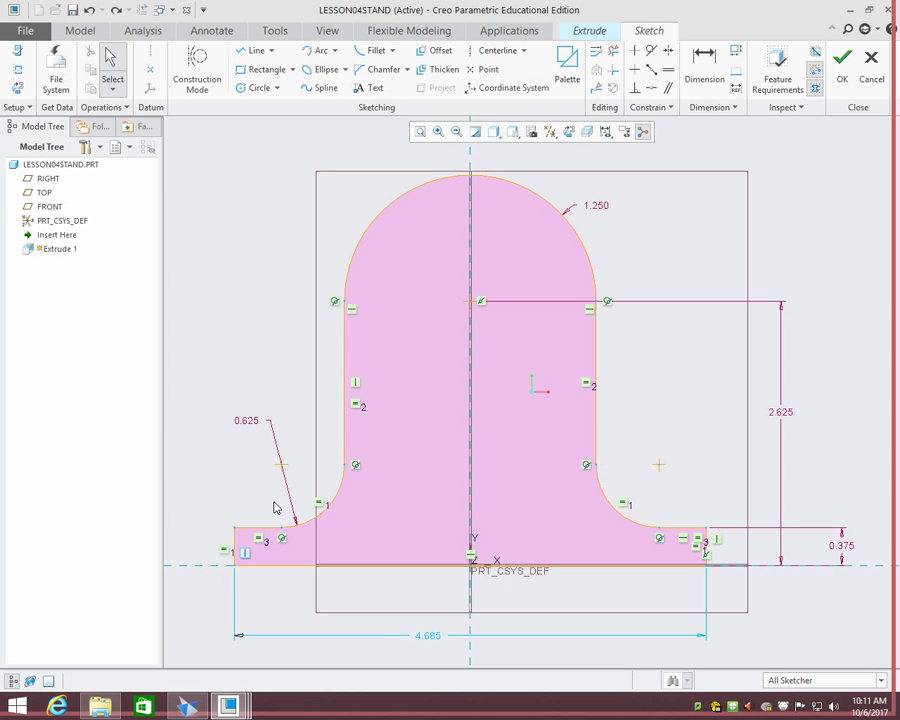
# - Try to dimension the distance between the lower ends of the two fillets, and delete the conflicting new dimension
pyautogui.click(690, 93)
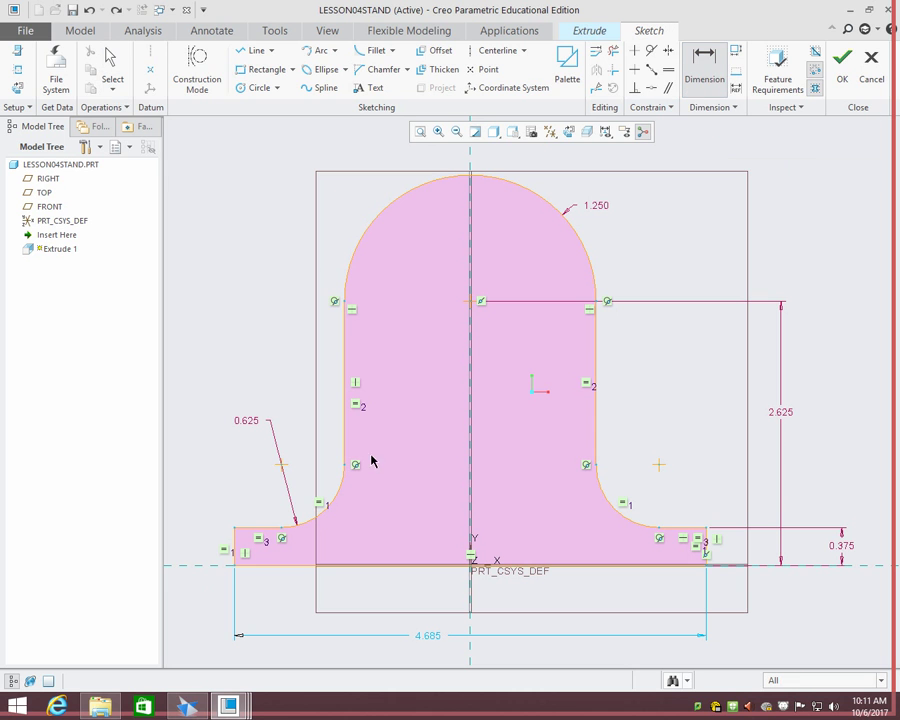
pyautogui.click(282, 528)
pyautogui.click(659, 538)
pyautogui.middleClick(504, 538)
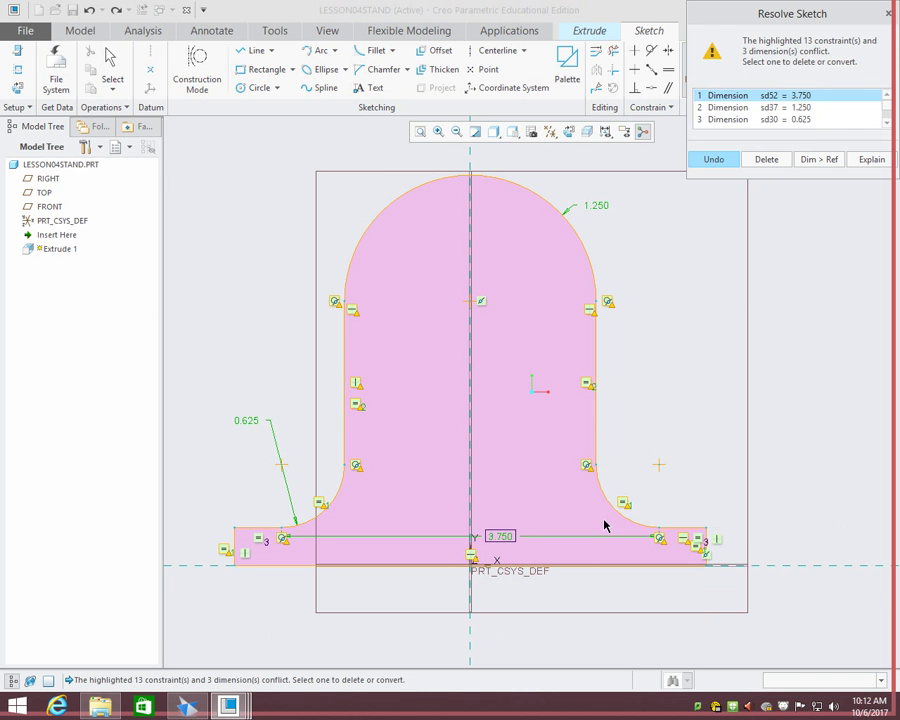
pyautogui.click(766, 162)
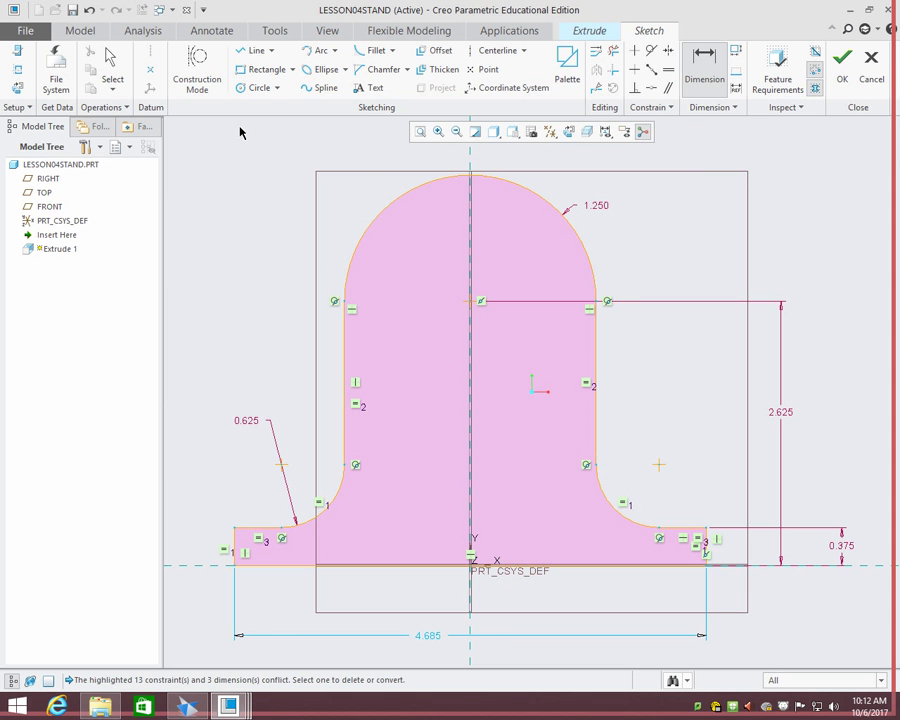
# - Reposition the left fillet's radius dimension closer to the arc and delete it
pyautogui.click(112, 70)
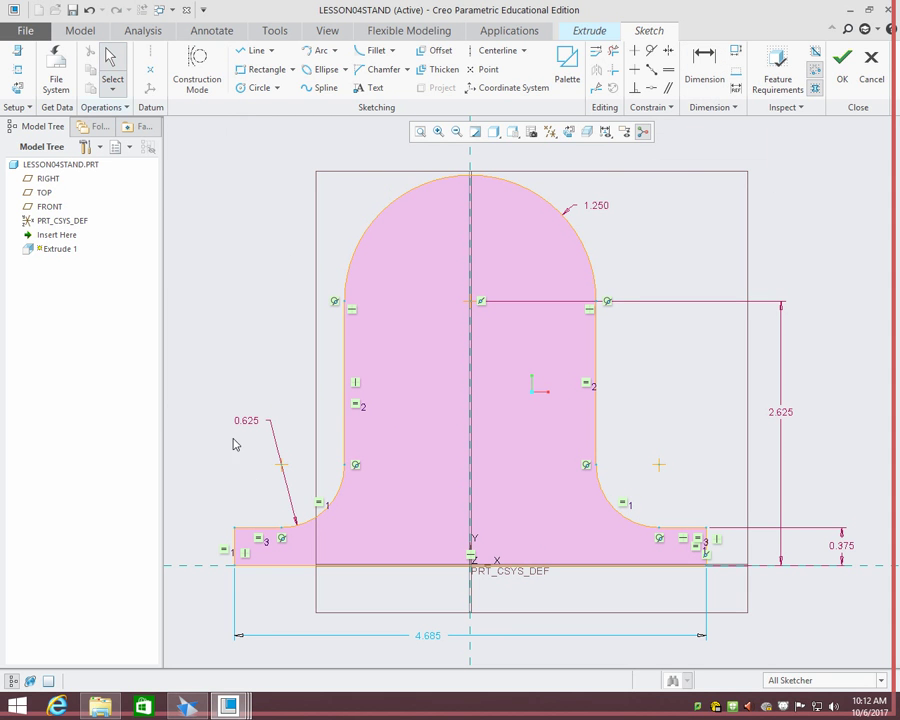
pyautogui.moveTo(246, 421); pyautogui.dragTo(268, 452)
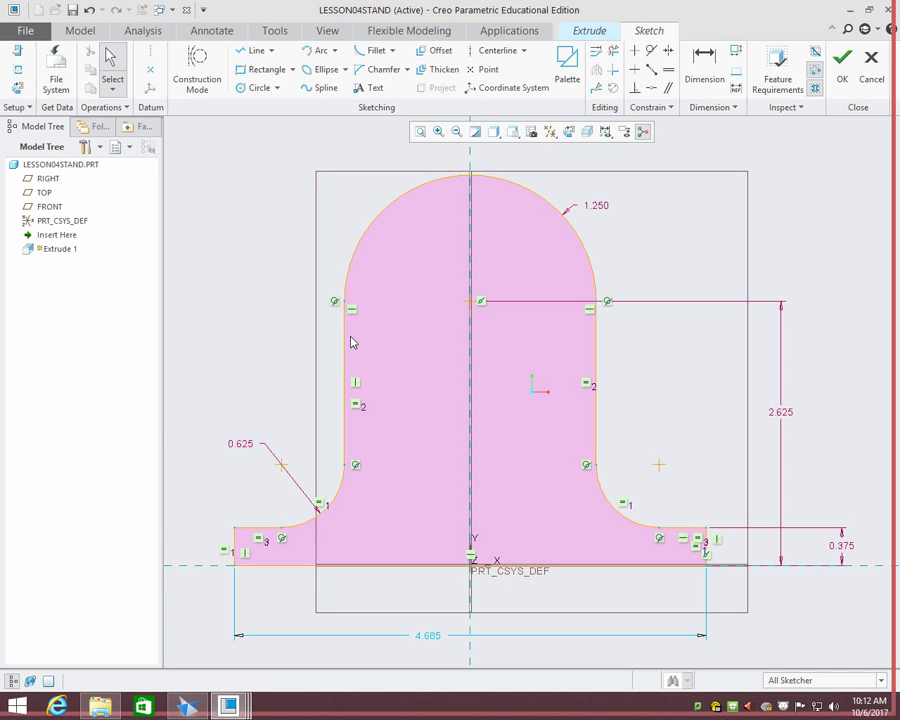
pyautogui.click(245, 444)
pyautogui.click(270, 376)
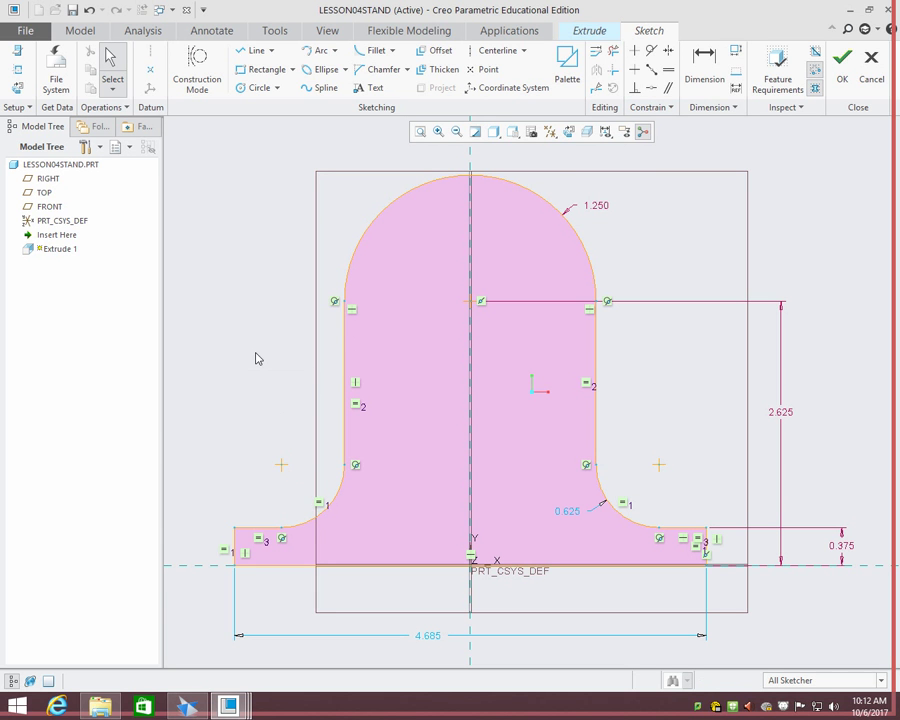
# - Add a diameter dimension to the left fillet and set it to .625
pyautogui.click(704, 70)
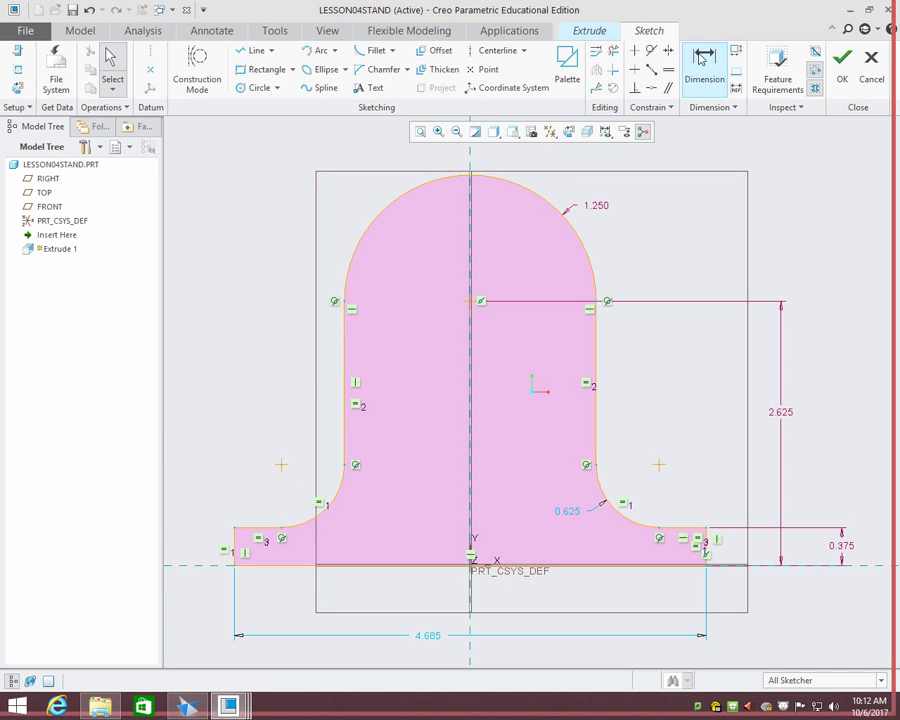
pyautogui.click(332, 502)
pyautogui.middleClick(249, 415)
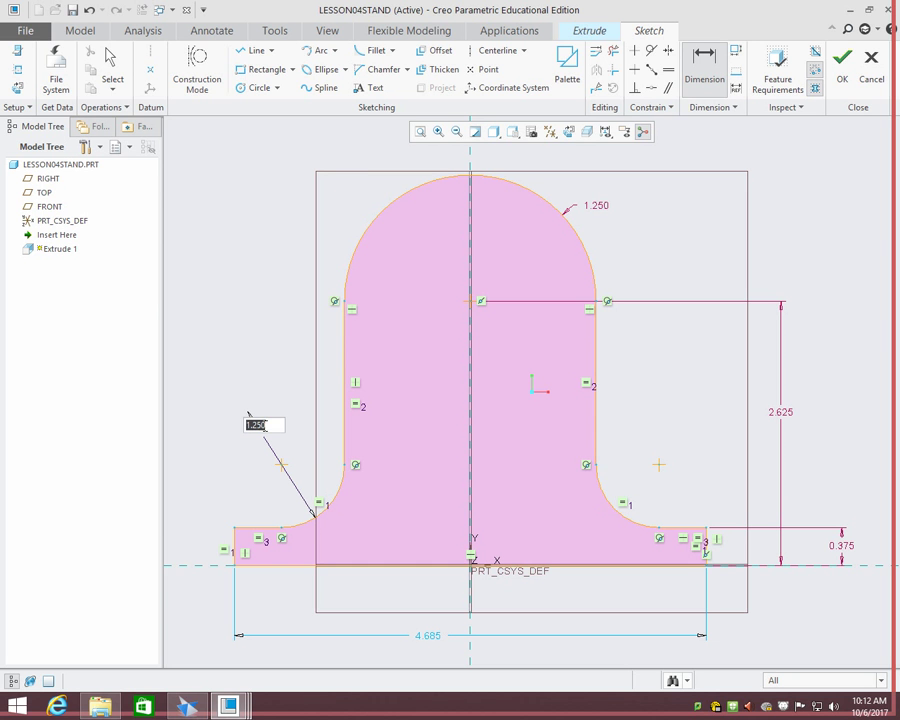
pyautogui.write('.625')
pyautogui.press('Return')
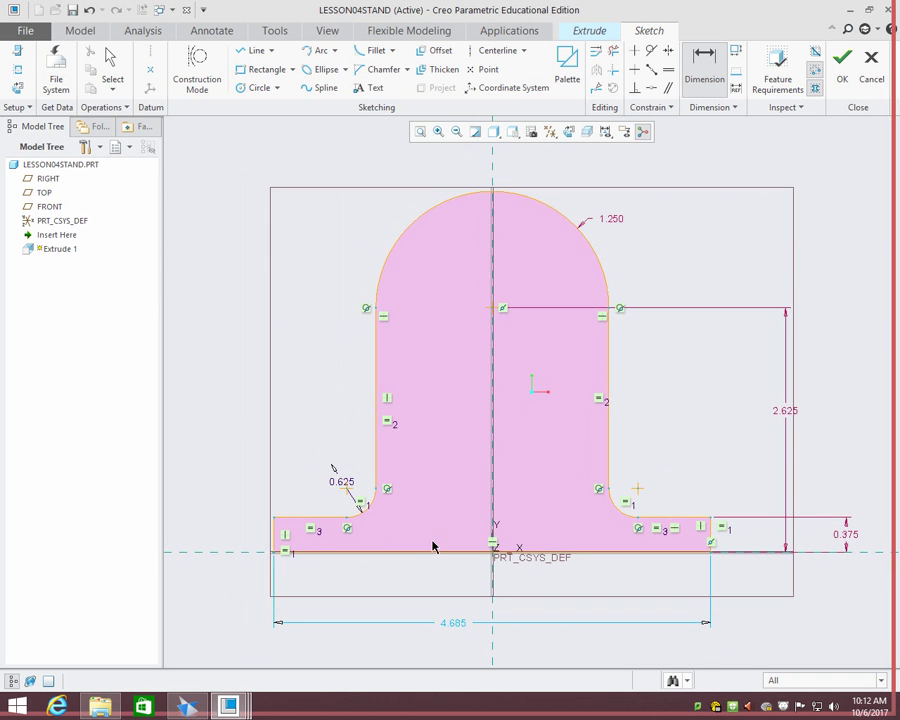
# - Undo the left fillet's diameter dimension and restore its deleted radius dimension
pyautogui.click(341, 481)
pyautogui.click(315, 505)
pyautogui.hotkey('ctrl', 'z')
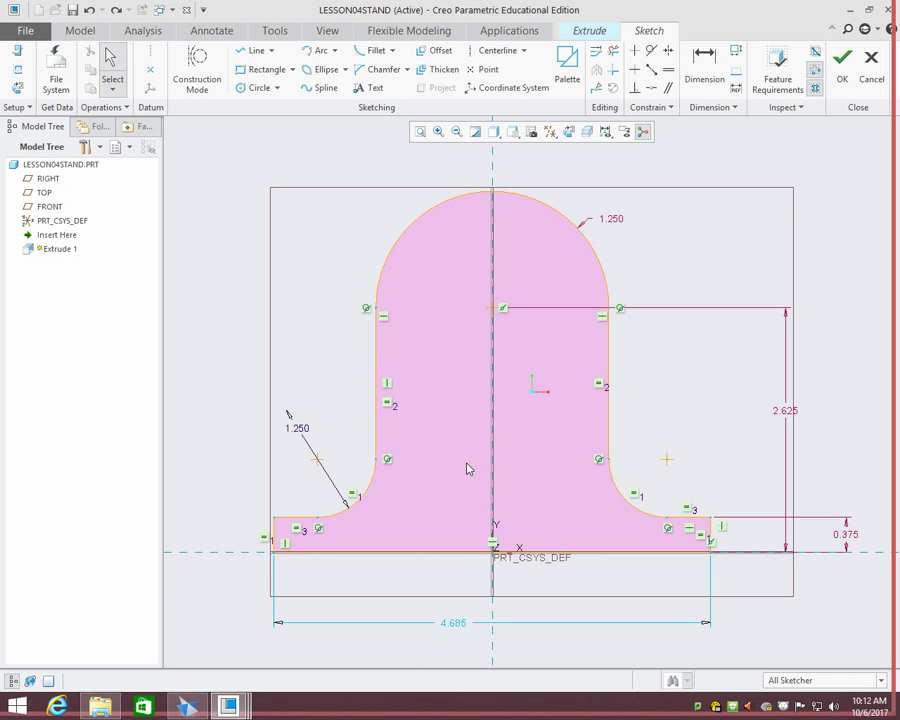
pyautogui.hotkey('ctrl', 'y')
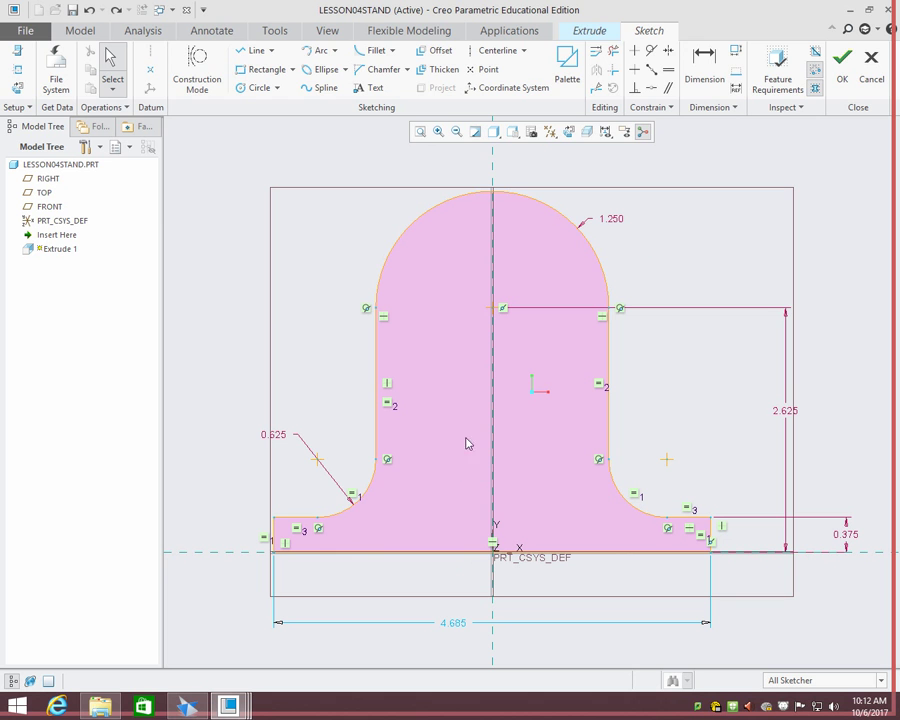
# - Reposition the top arc's radius dimension above the arc
pyautogui.moveTo(610, 218); pyautogui.dragTo(577, 158)
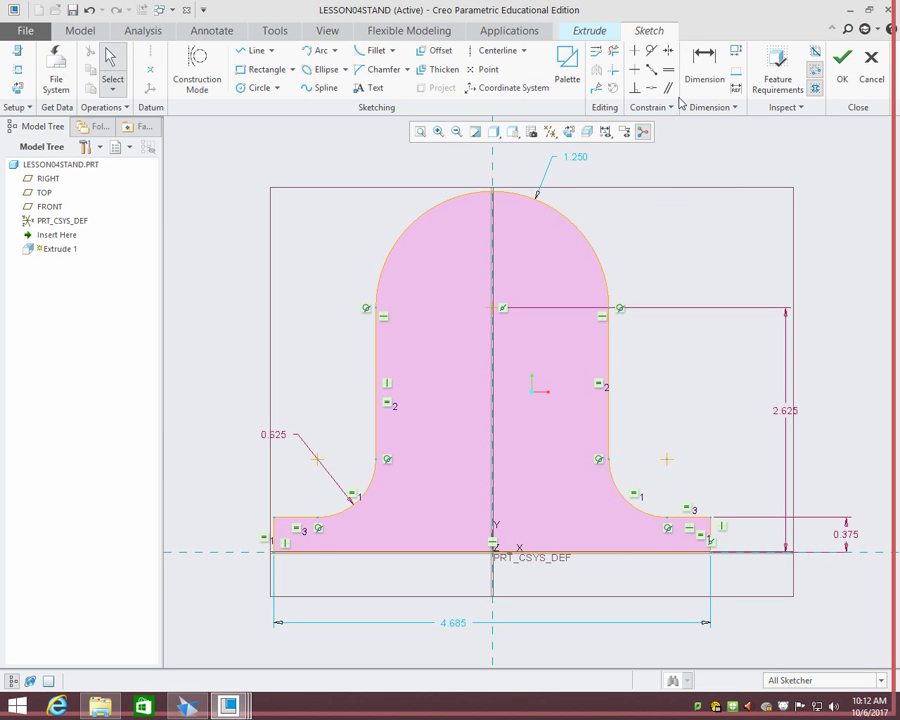
# - Add a radius dimension to the top arc and undo it
pyautogui.click(705, 62)
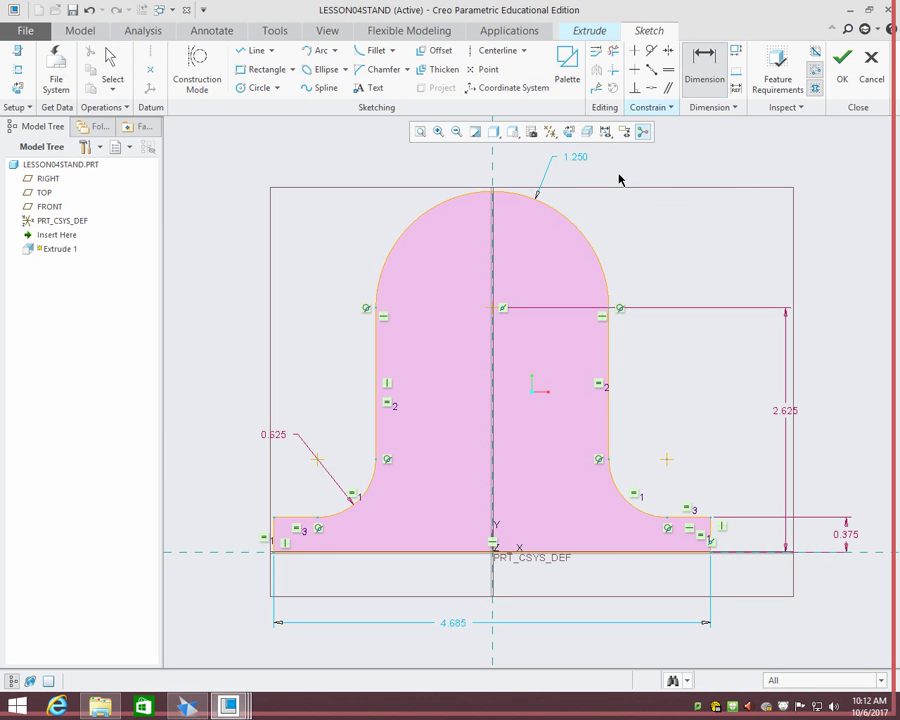
pyautogui.middleClick(573, 224)
pyautogui.middleClick(596, 214)
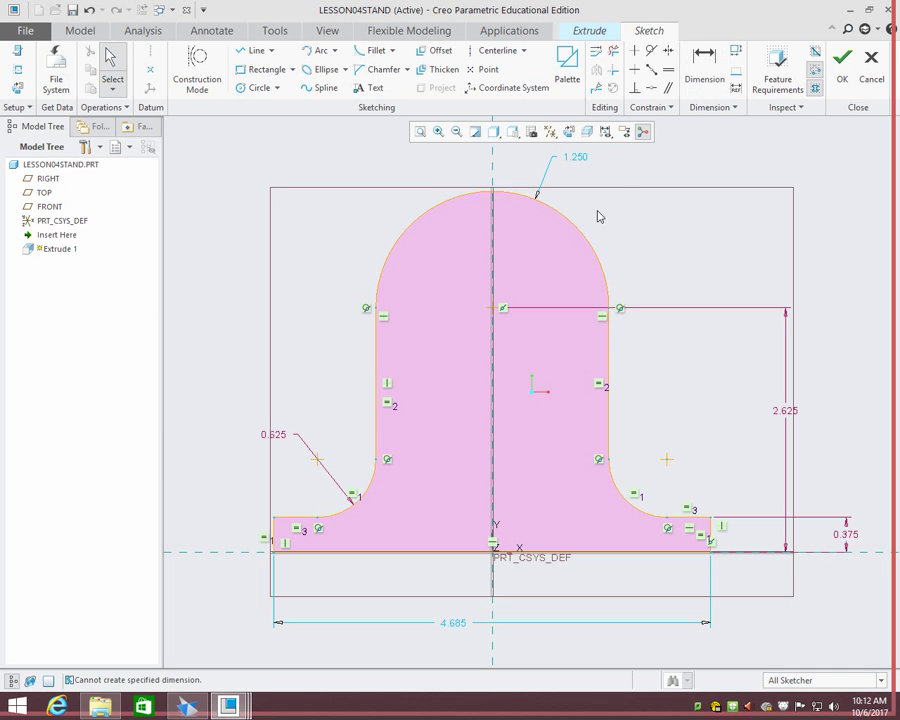
pyautogui.click(716, 54)
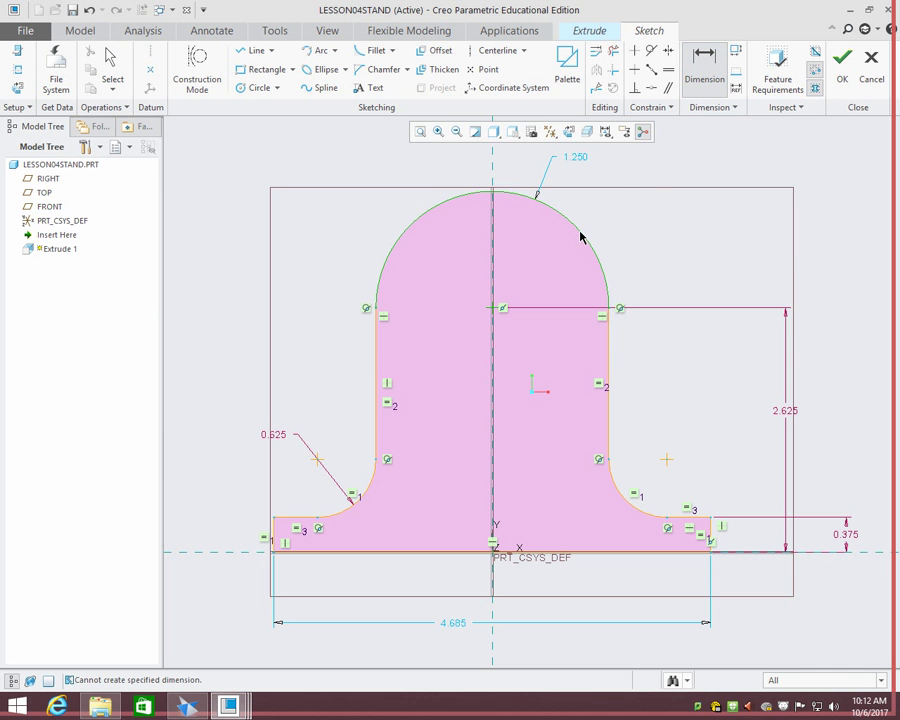
pyautogui.click(580, 236)
pyautogui.middleClick(607, 203)
pyautogui.click(705, 72)
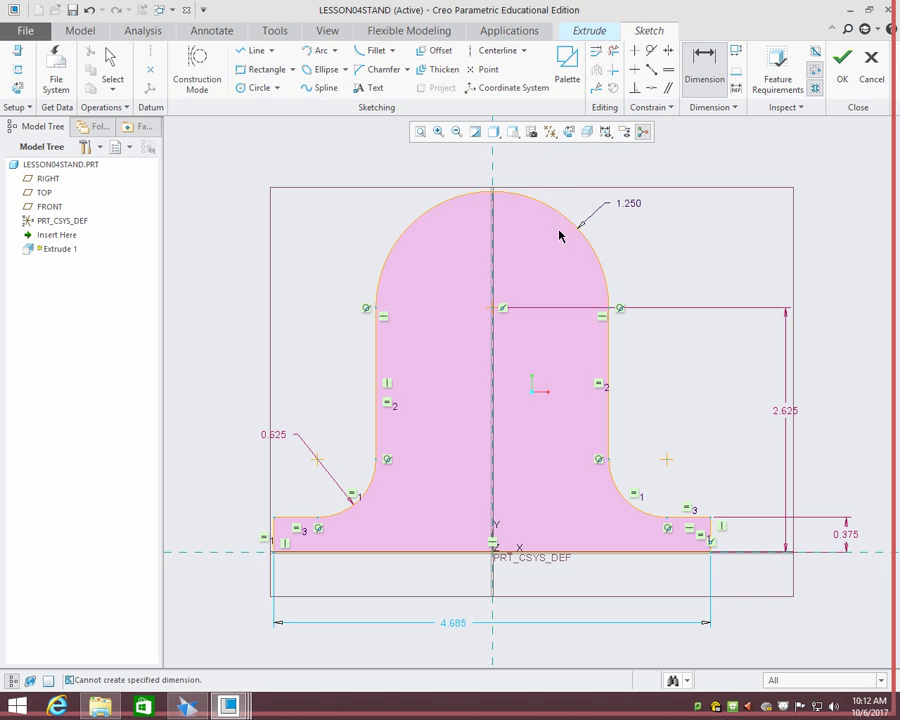
pyautogui.middleClick(628, 206)
pyautogui.click(630, 206)
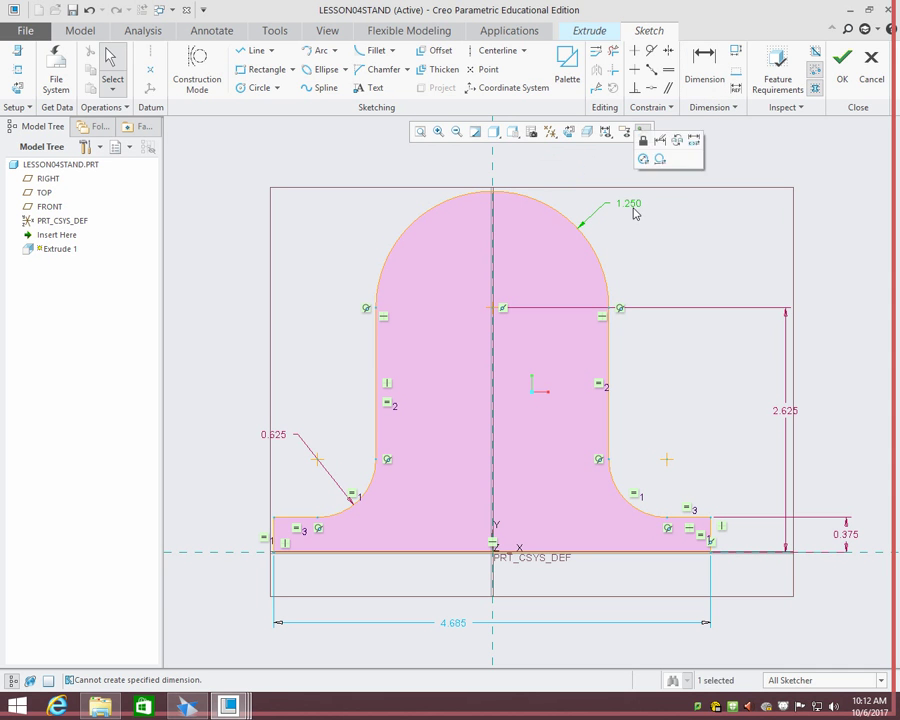
pyautogui.hotkey('ctrl', 'z')
pyautogui.click(704, 62)
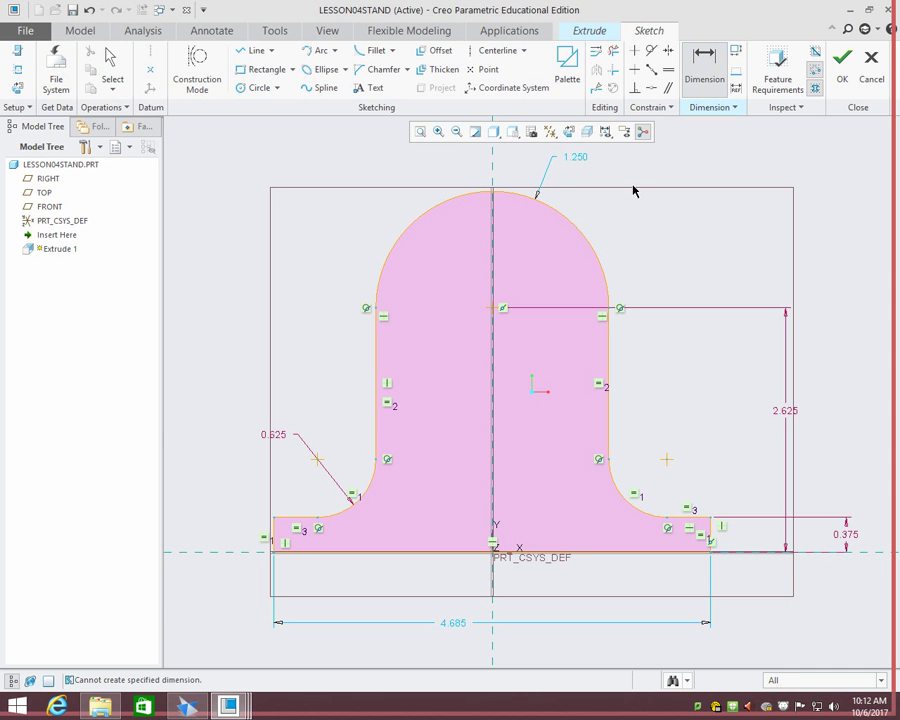
pyautogui.rightClick(576, 233)
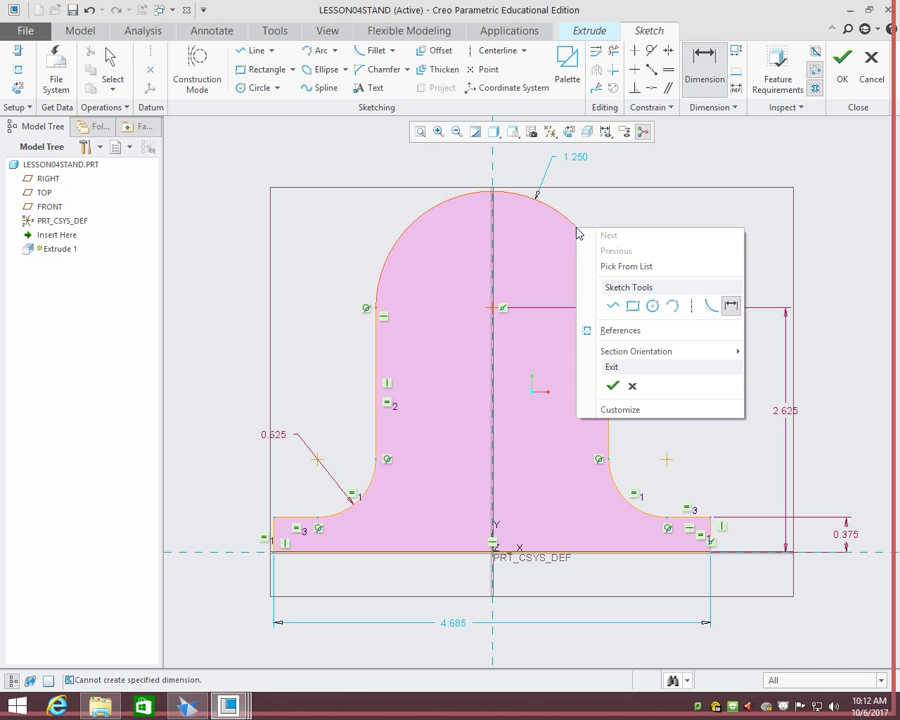
pyautogui.click(580, 161)
pyautogui.middleClick(582, 161)
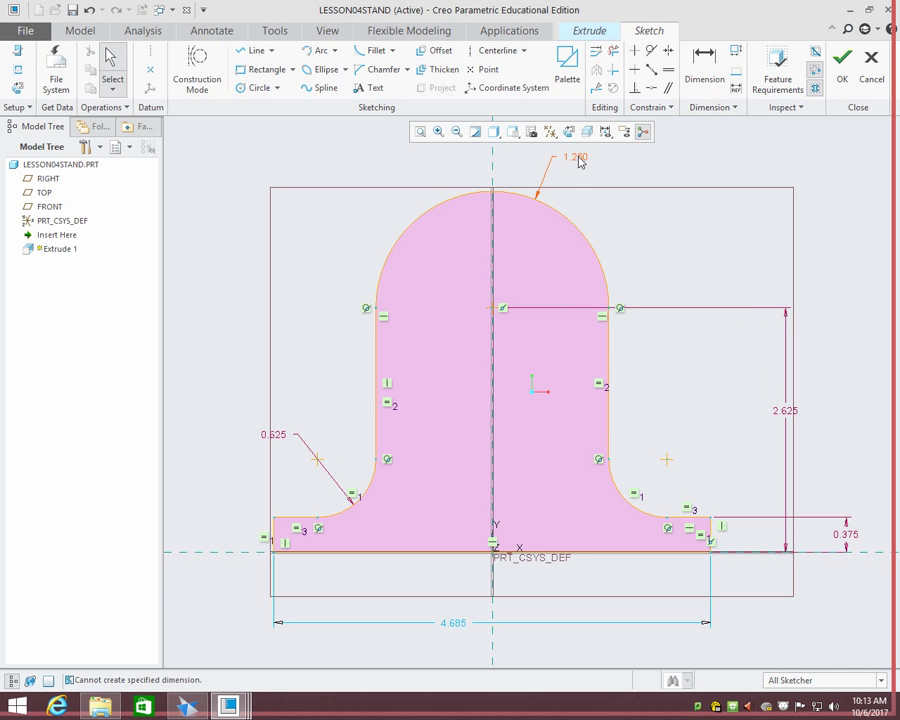
pyautogui.rightClick(580, 162)
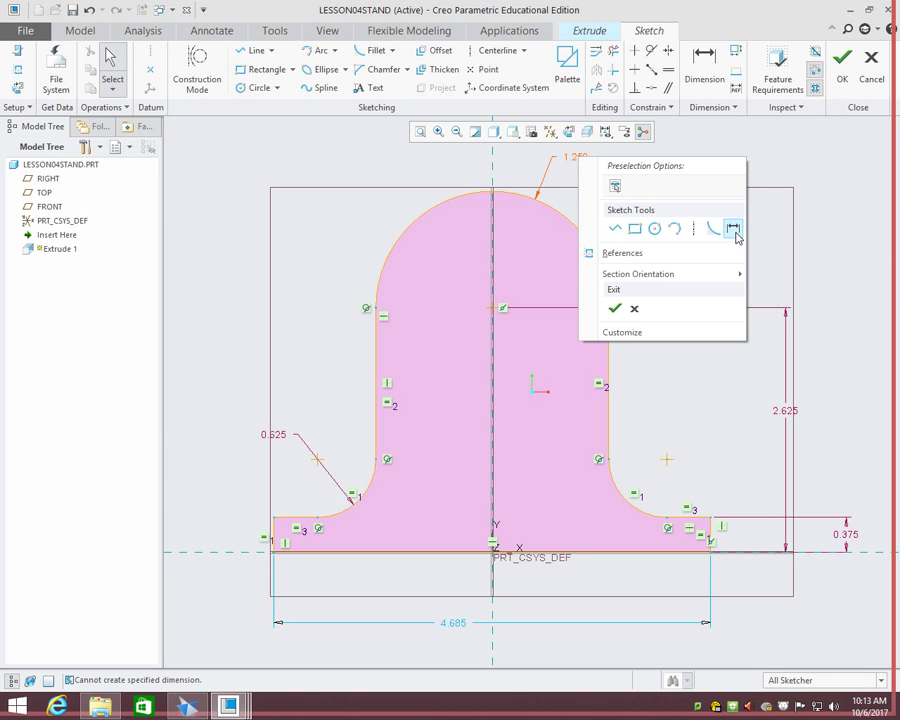
pyautogui.click(735, 232)
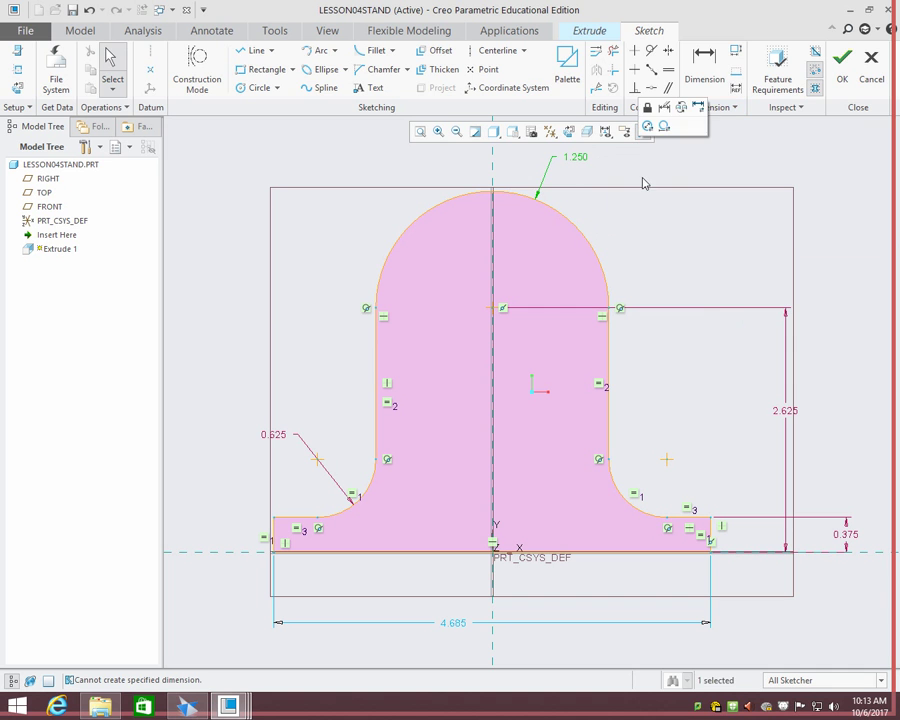
# - Add a diameter dimension to the top arc and set it to 1.25
pyautogui.click(704, 70)
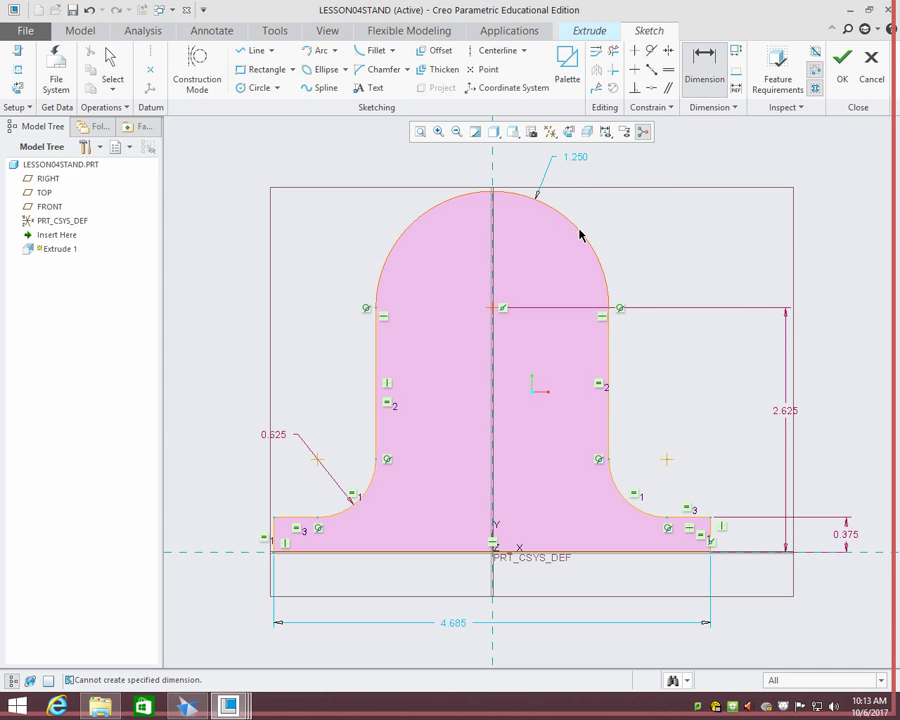
pyautogui.doubleClick(580, 235)
pyautogui.middleClick(617, 201)
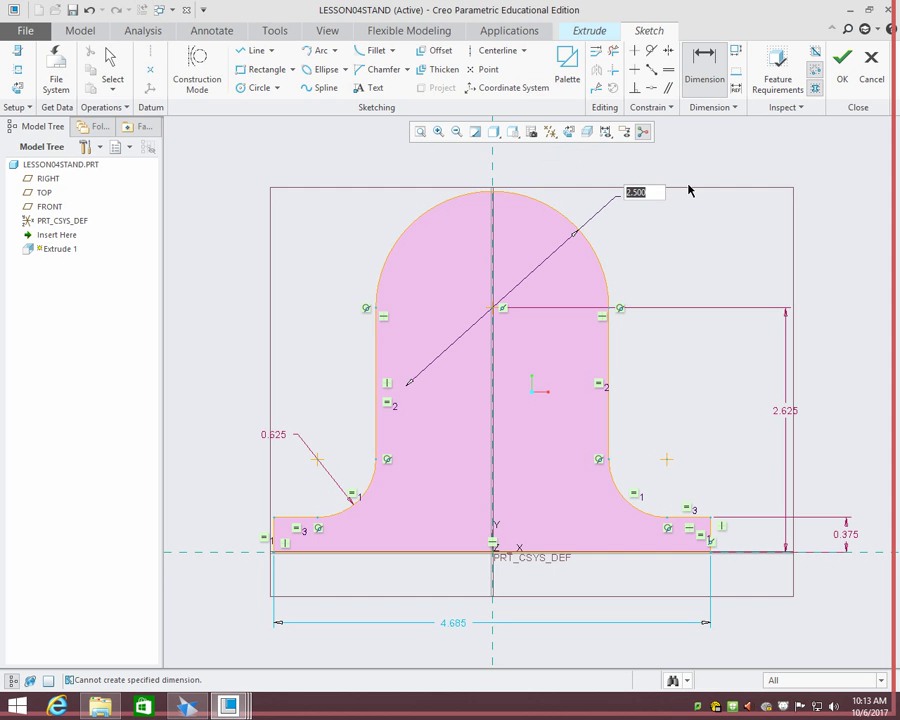
pyautogui.write('1.25')
pyautogui.press('Return')
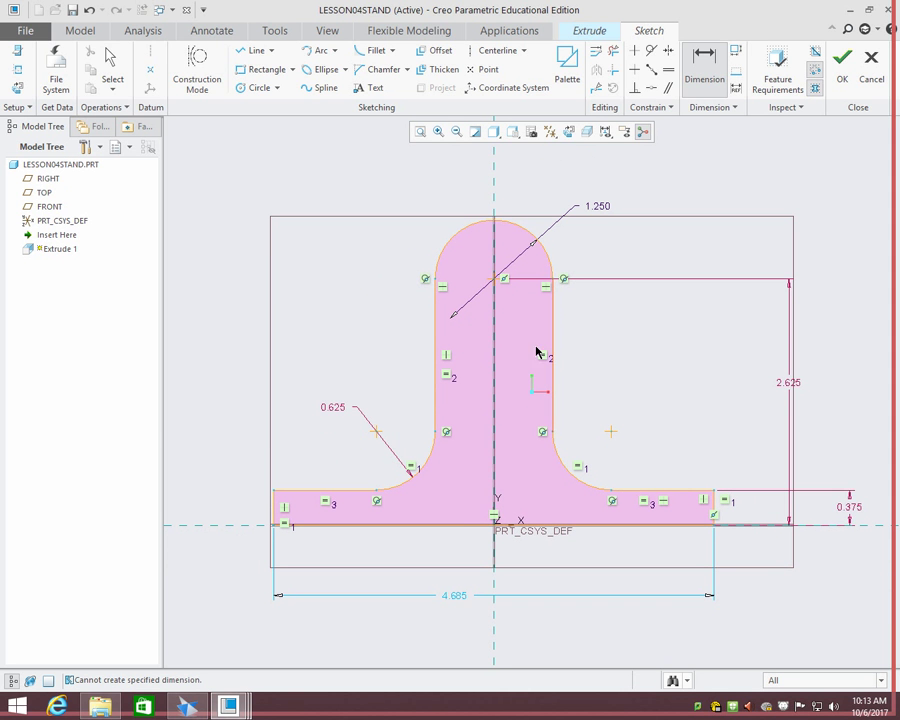
# - Set the overall width of the base to 3
pyautogui.middleClick(552, 527)
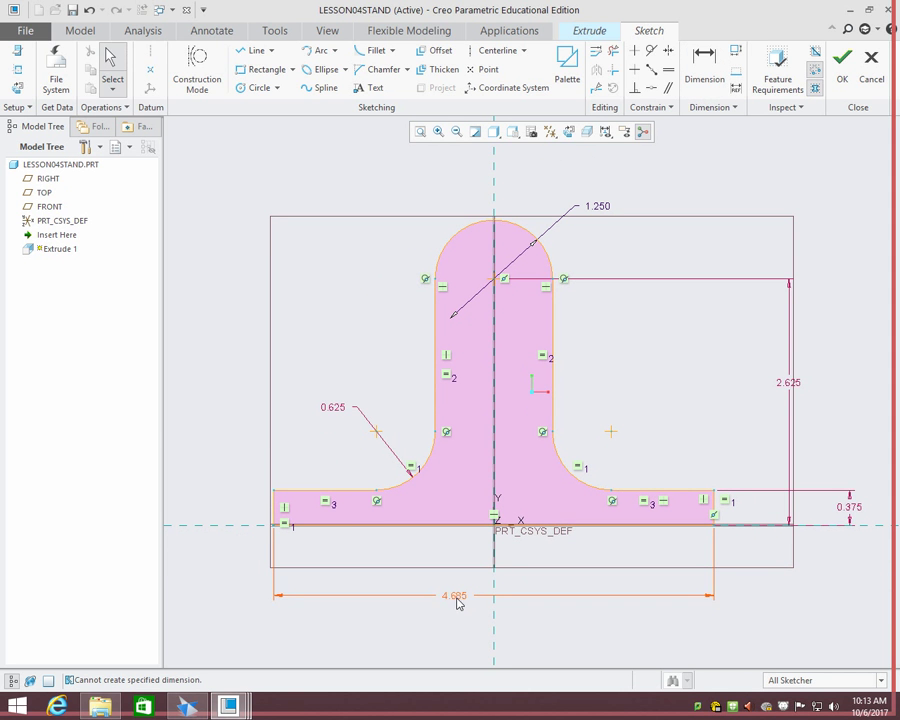
pyautogui.doubleClick(455, 597)
pyautogui.write('3')
pyautogui.press('Return')
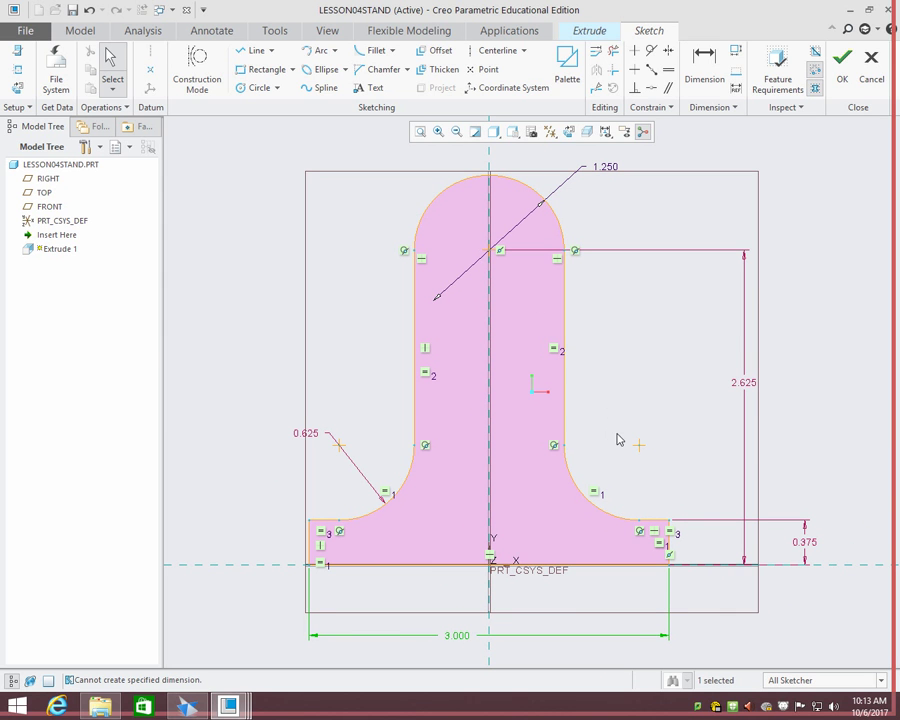
# - Lock the top arc's diameter dimension and the base's overall width dimension
pyautogui.click(605, 169)
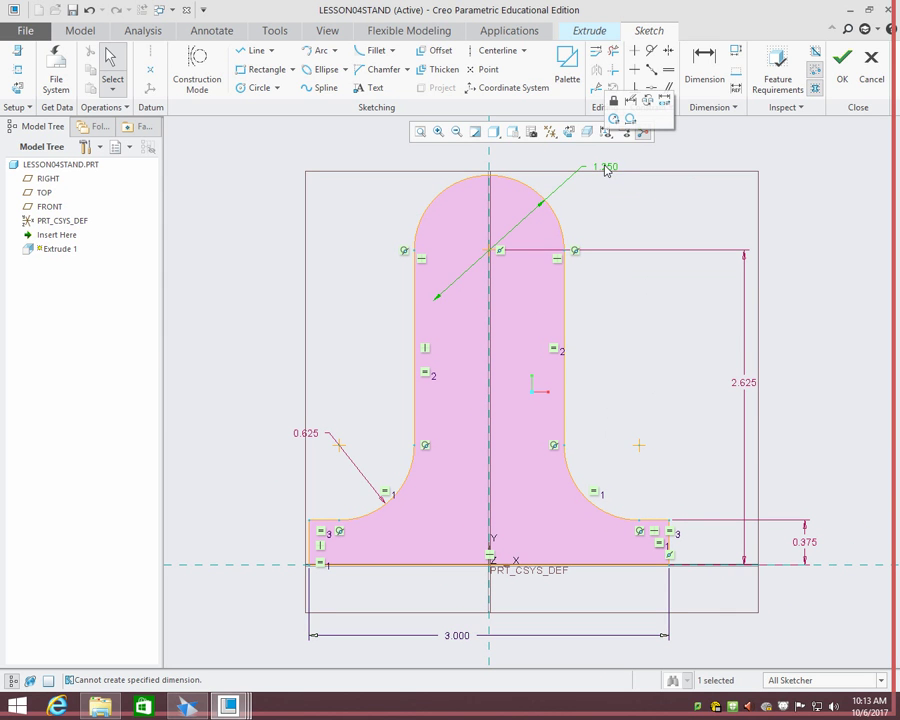
pyautogui.click(614, 100)
pyautogui.click(453, 634)
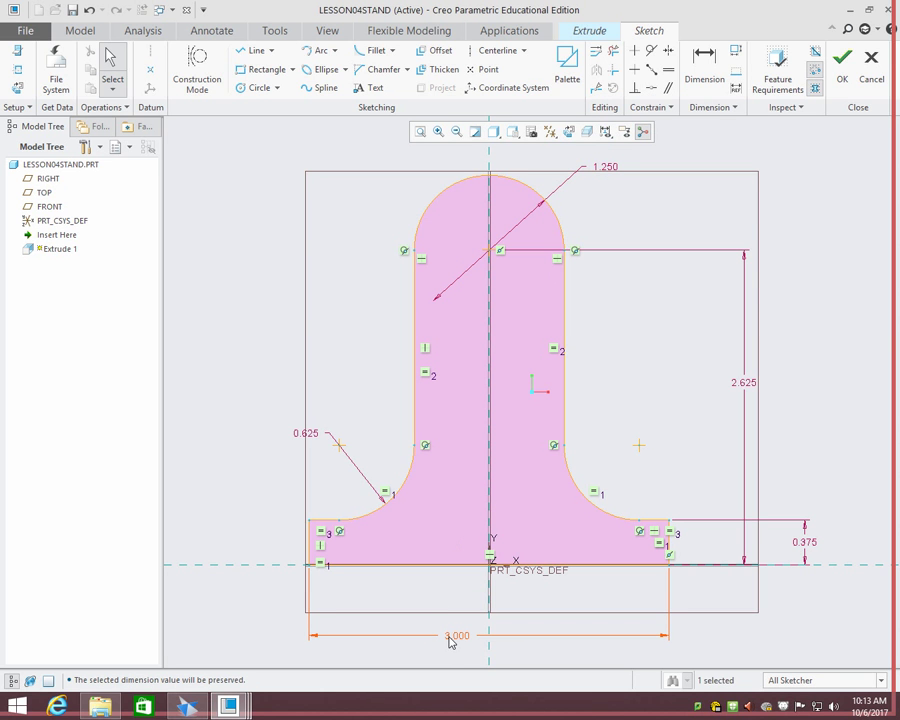
pyautogui.click(461, 594)
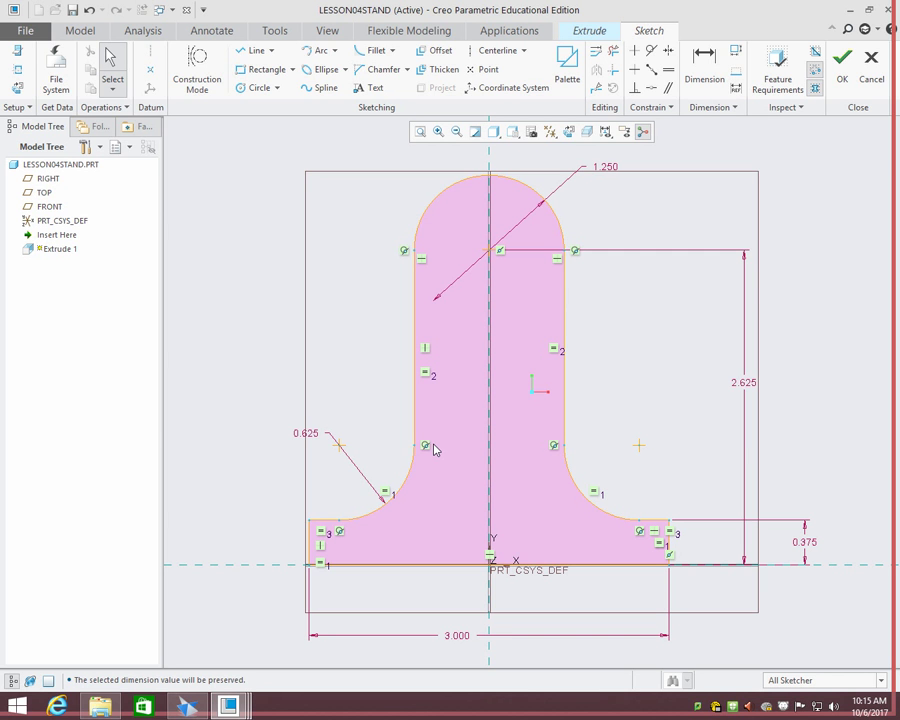
# - Accept the profile sketch and complete the extrude with a blind depth of .563
pyautogui.click(842, 68)
pyautogui.click(117, 70)
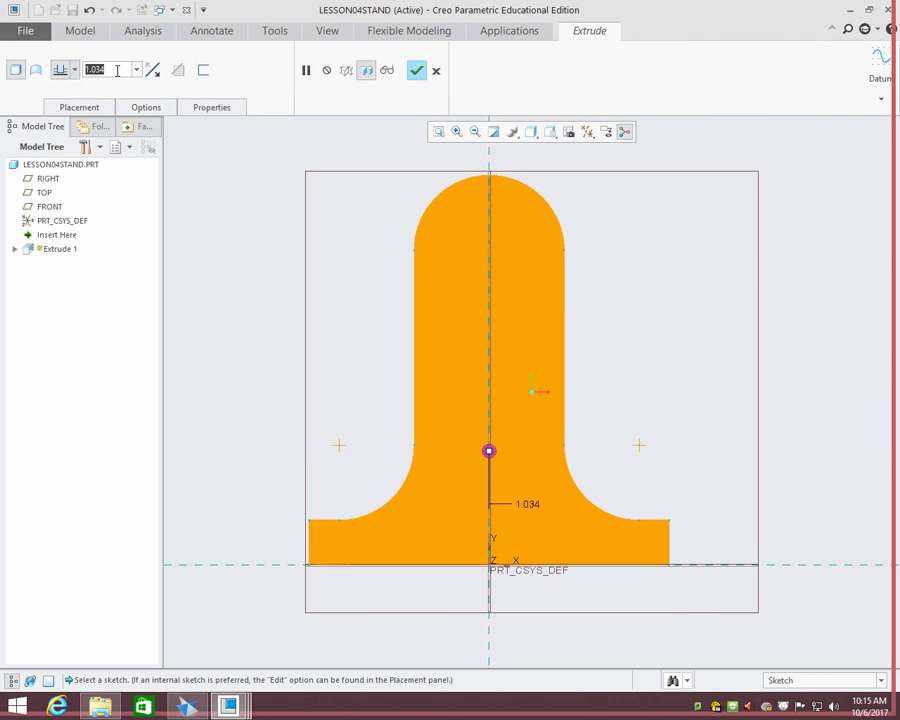
pyautogui.write('.563')
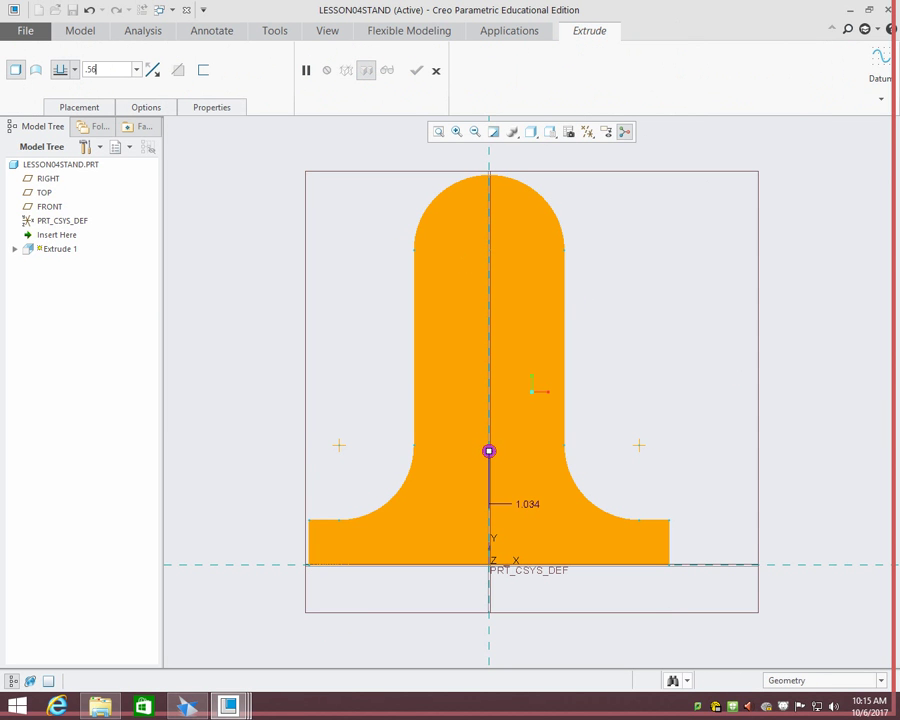
pyautogui.click(74, 71)
pyautogui.click(60, 90)
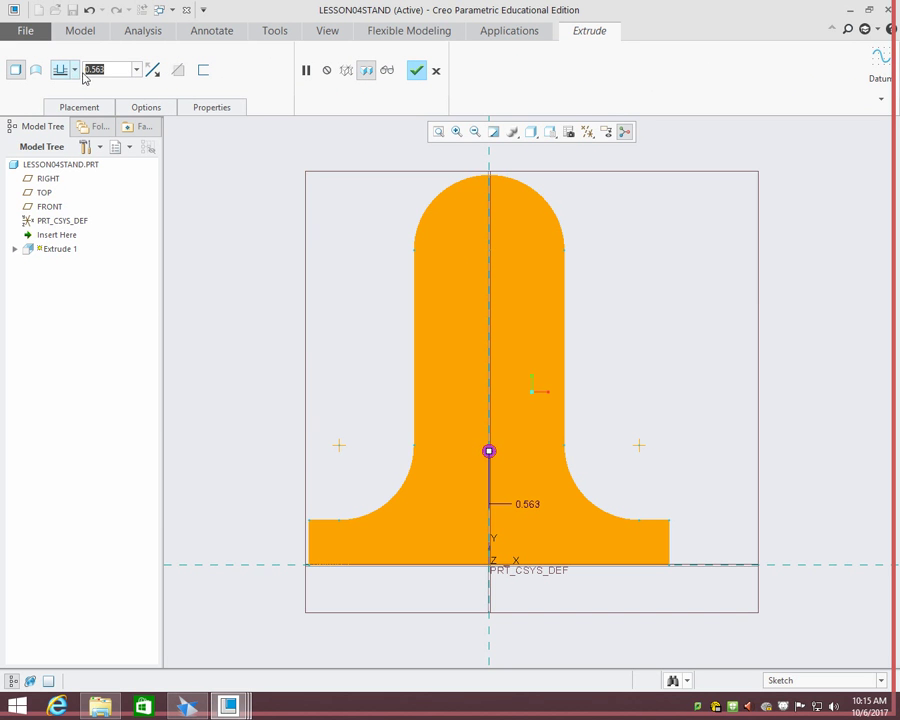
pyautogui.click(417, 70)
# - Start a second extrude with its sketch on the RIGHT datum plane
pyautogui.moveTo(684, 310)
pyautogui.mouseDown(button='middle')
pyautogui.moveTo(599, 309)
pyautogui.moveTo(585, 320)
pyautogui.moveTo(661, 307)
pyautogui.moveTo(689, 289)
pyautogui.mouseUp(button='middle')
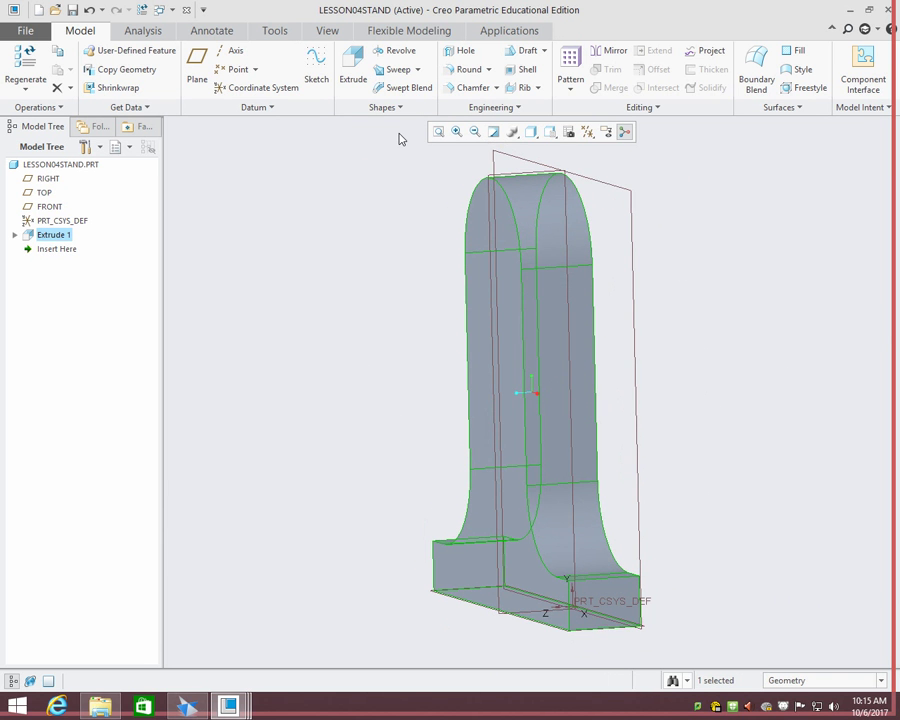
pyautogui.click(352, 65)
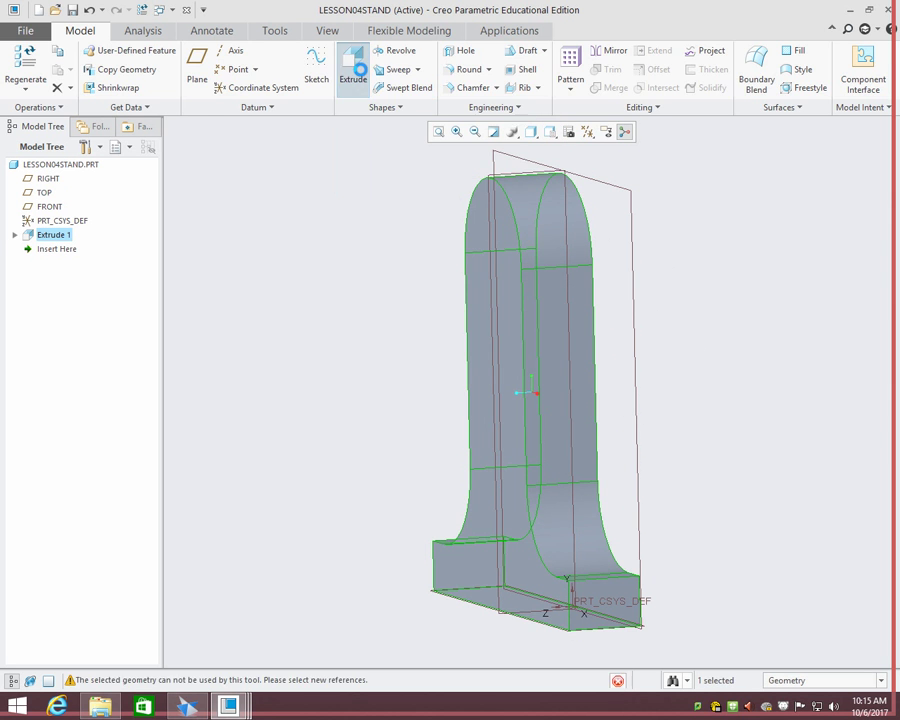
pyautogui.click(503, 176)
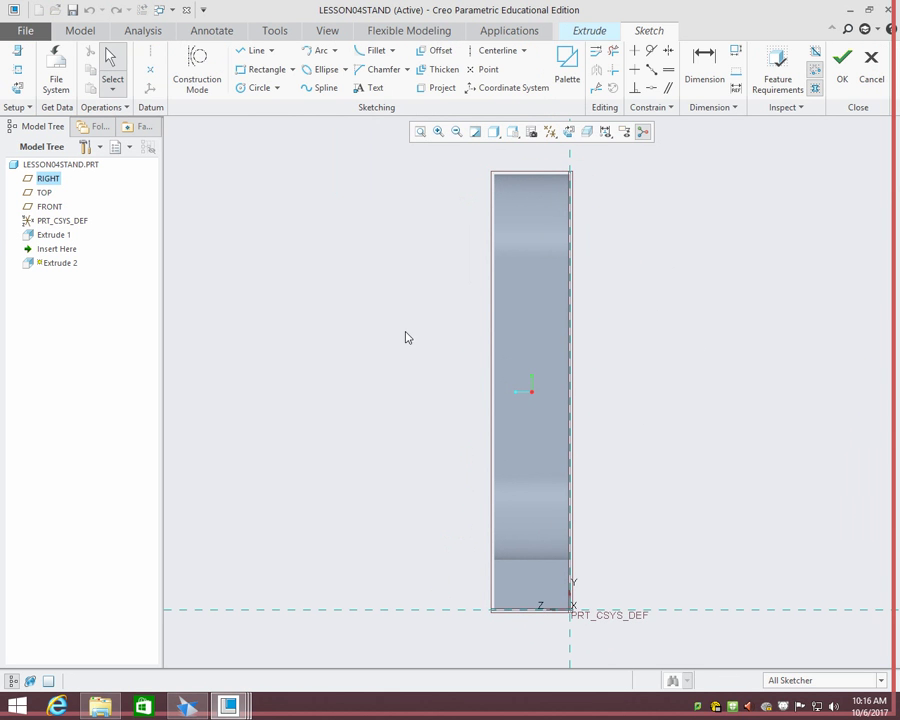
# - Sketch a closed rectangle of lines about 0.117 wide and 0.129 high at the base's upper front corner
pyautogui.click(253, 50)
pyautogui.scroll(-2, 490, 560)
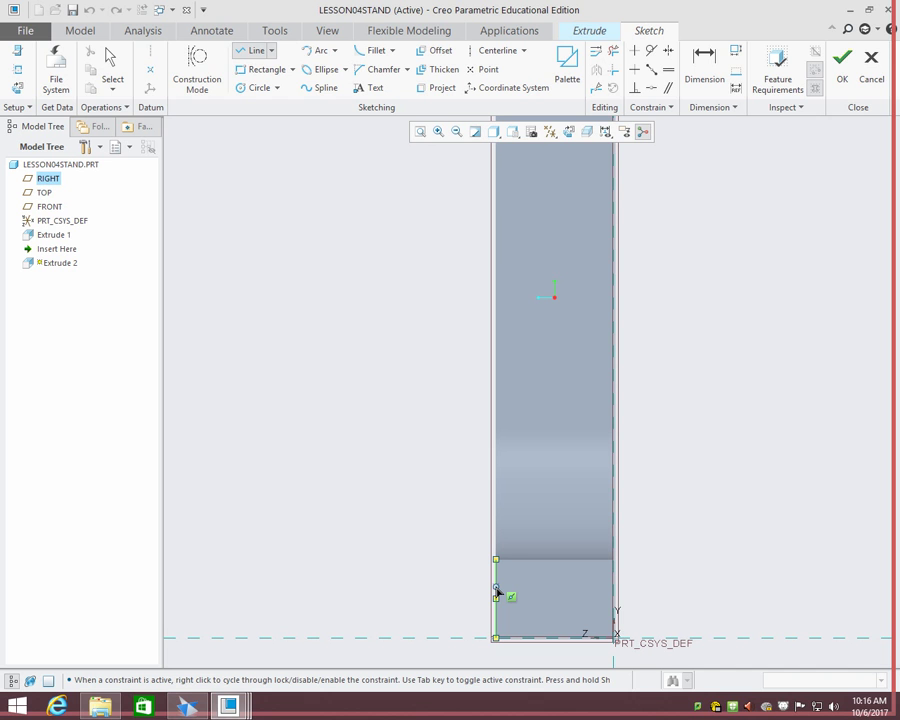
pyautogui.click(497, 591)
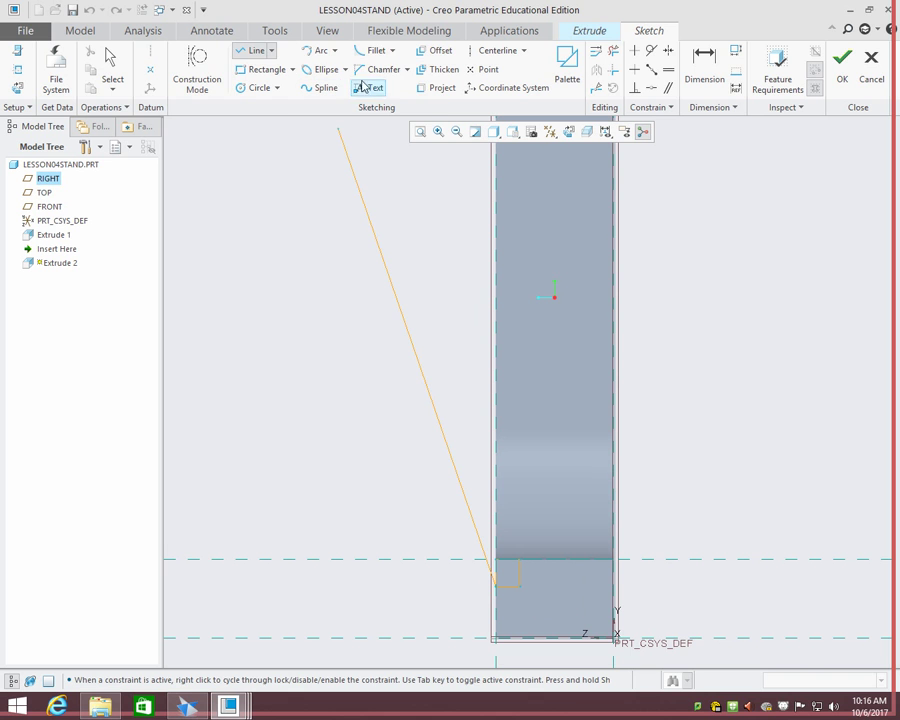
# - Round the small rectangle's lower inner corner with a sketch fillet of about 0.06 radius
pyautogui.click(392, 50)
pyautogui.click(382, 66)
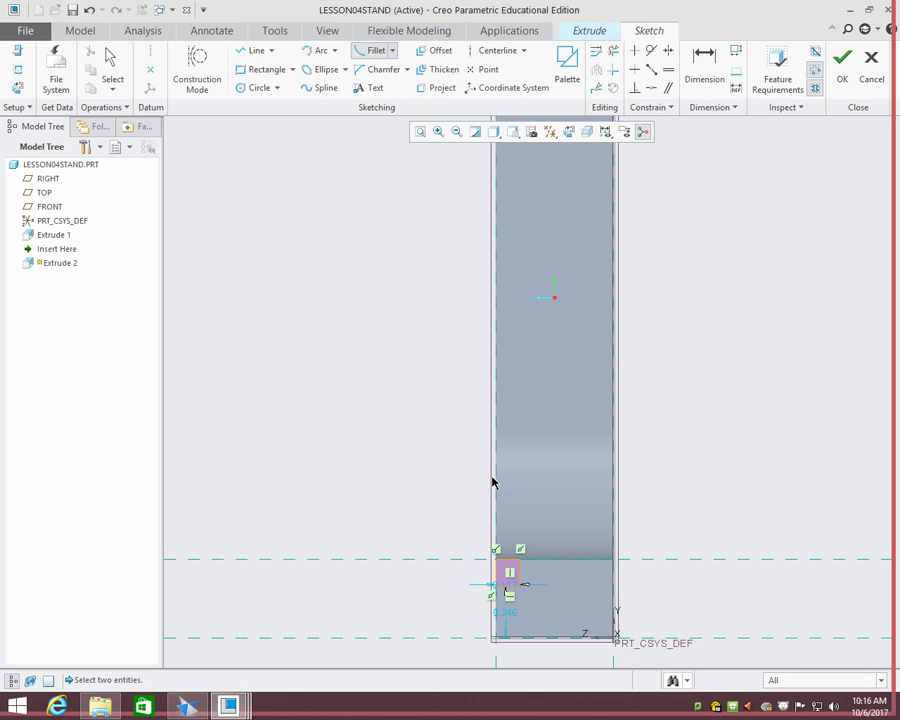
pyautogui.click(518, 583)
pyautogui.click(505, 588)
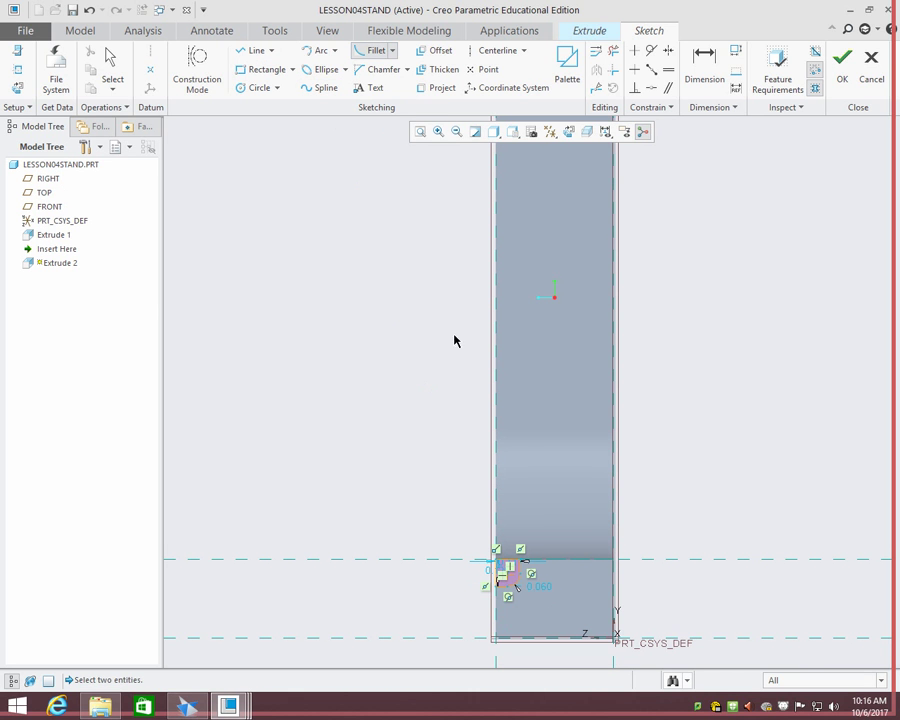
# - Add a radius dimension to the small profile's fillet and set it to .125
pyautogui.click(705, 62)
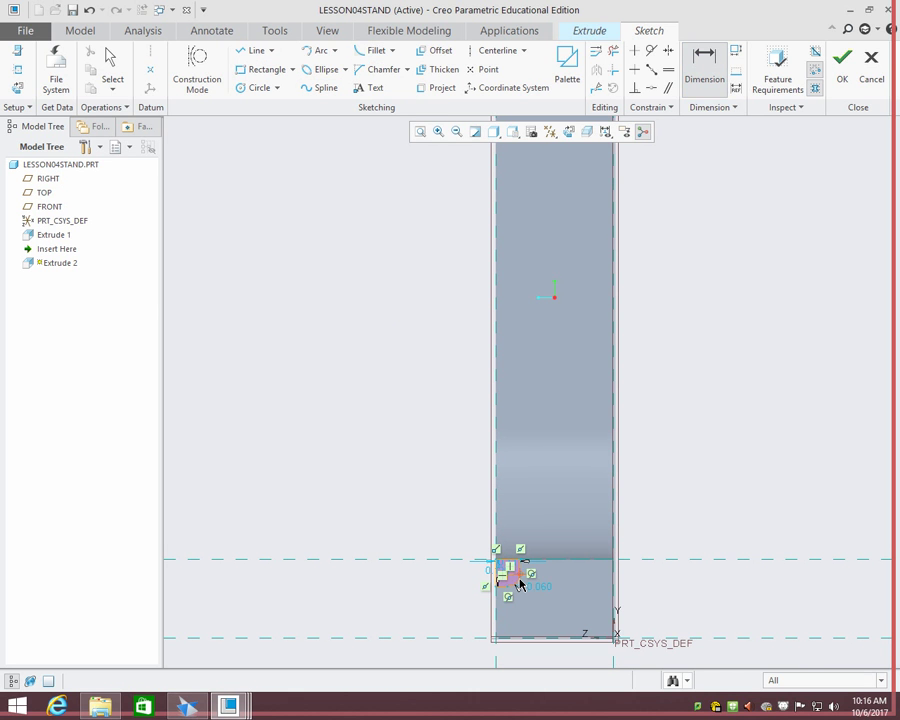
pyautogui.middleClick(580, 577)
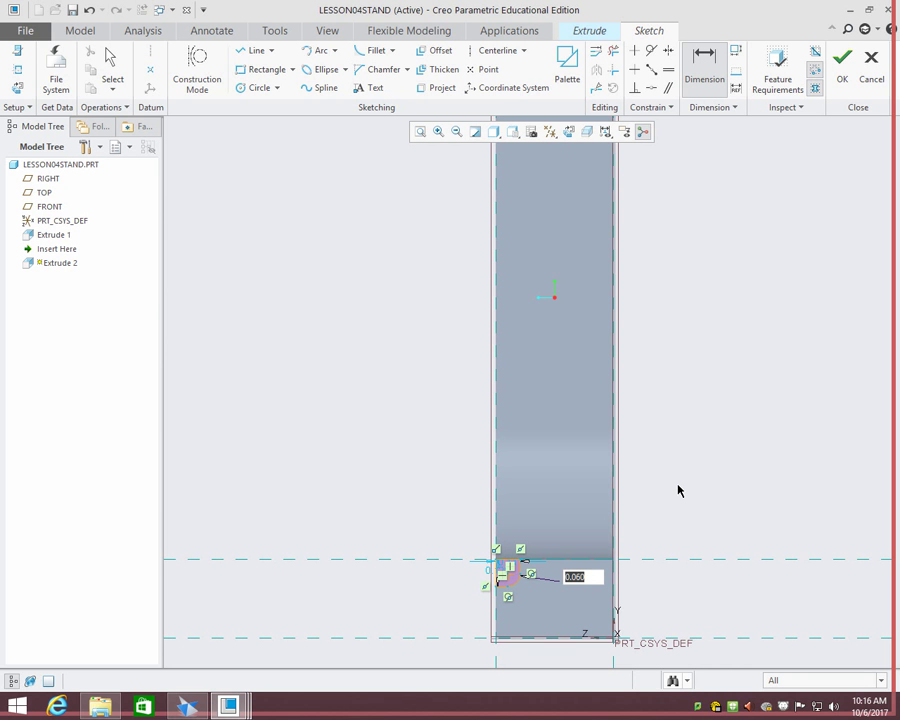
pyautogui.write('.125')
pyautogui.press('Return')
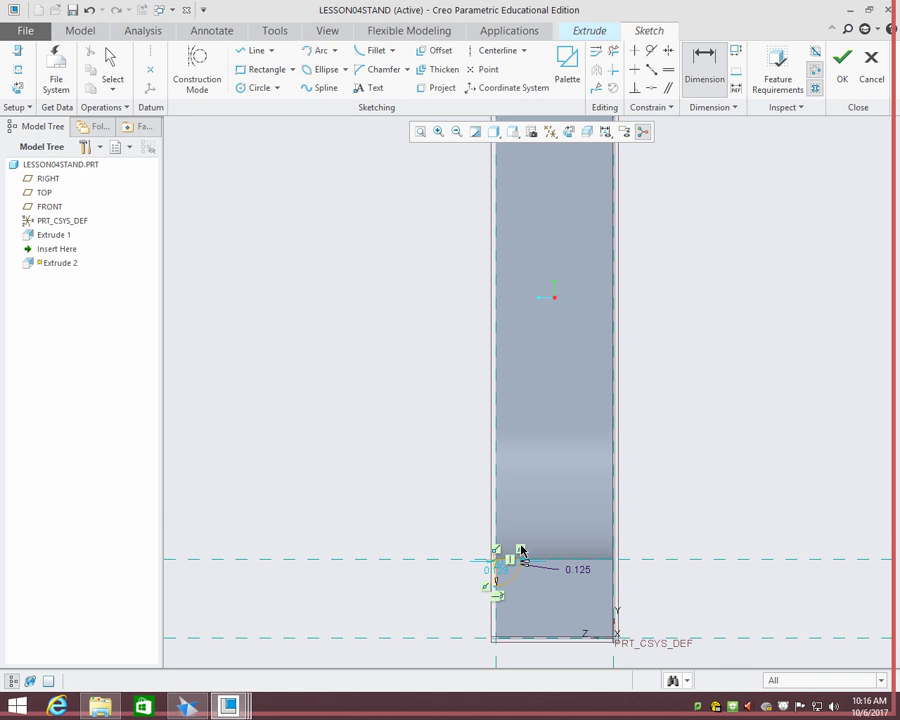
# - Dimension the small profile's upper edge and set its width to .188
pyautogui.scroll(5, 518, 544)
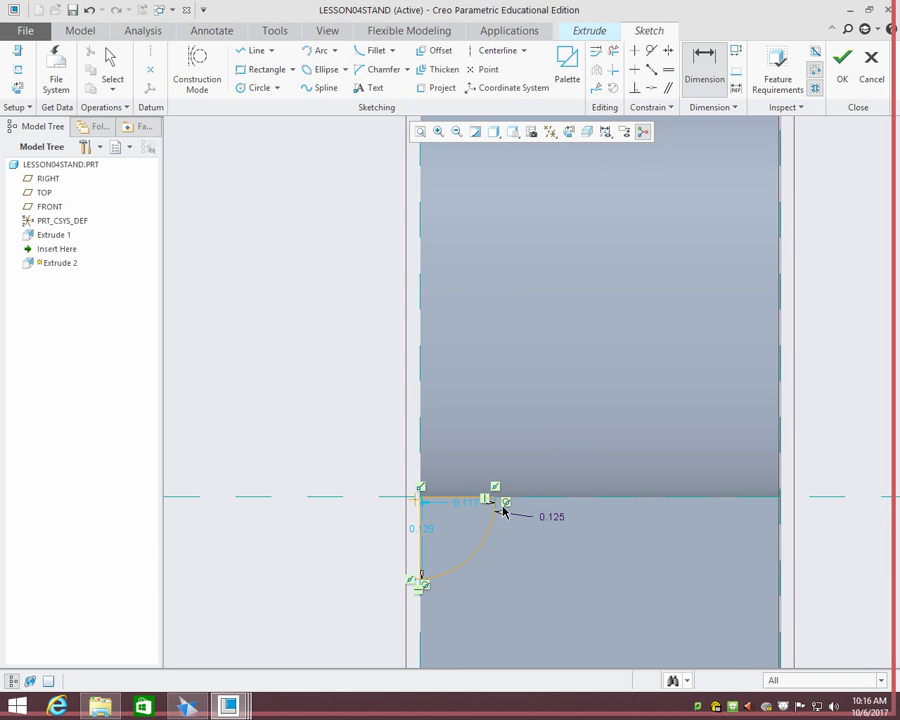
pyautogui.scroll(3, 496, 512)
pyautogui.scroll(1, 456, 489)
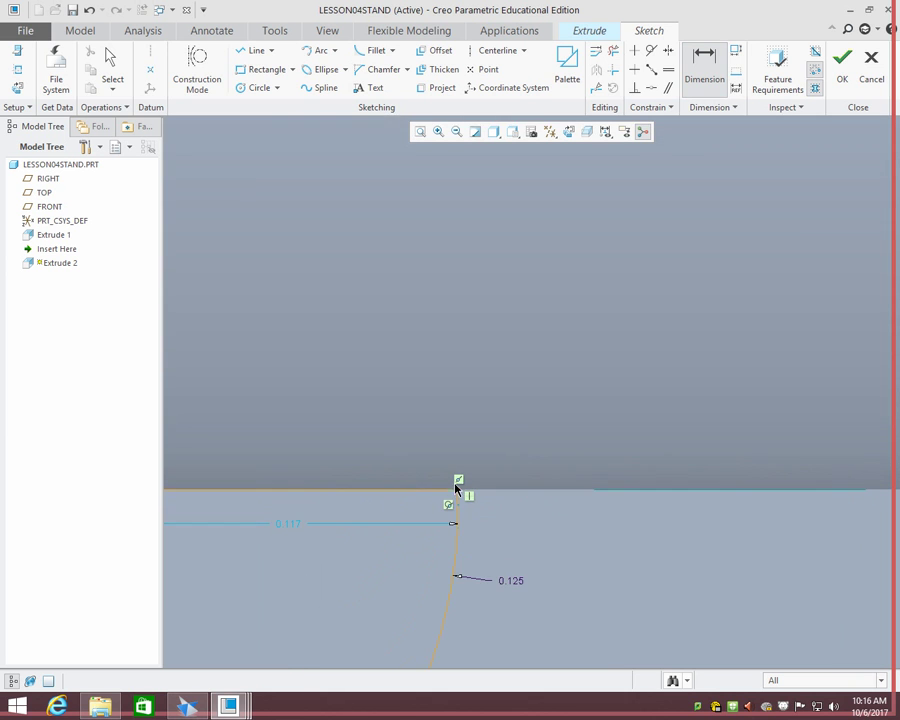
pyautogui.scroll(-3, 456, 489)
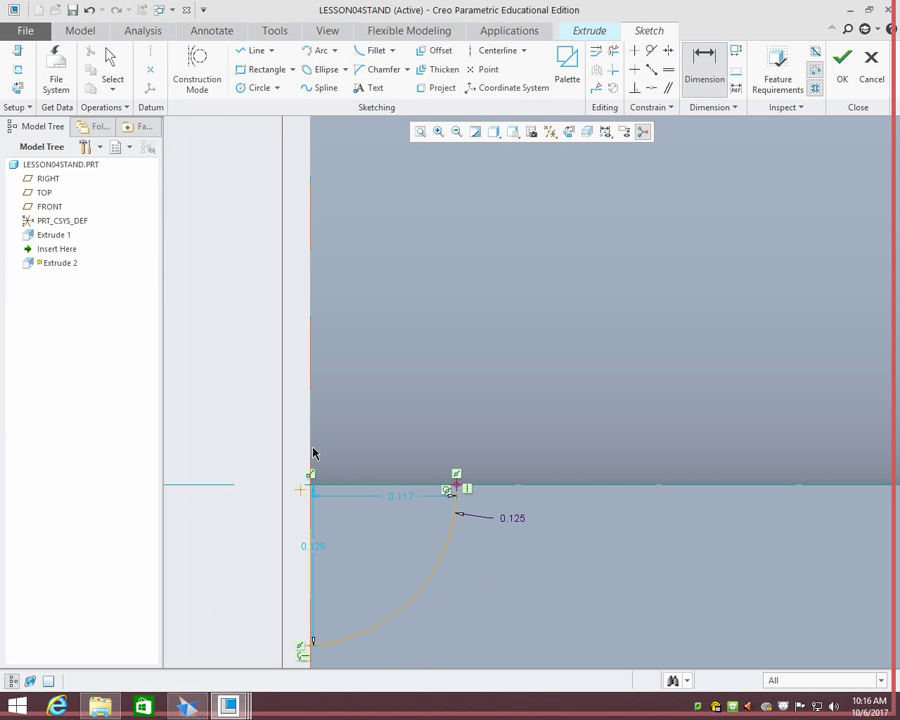
pyautogui.click(368, 485)
pyautogui.middleClick(376, 462)
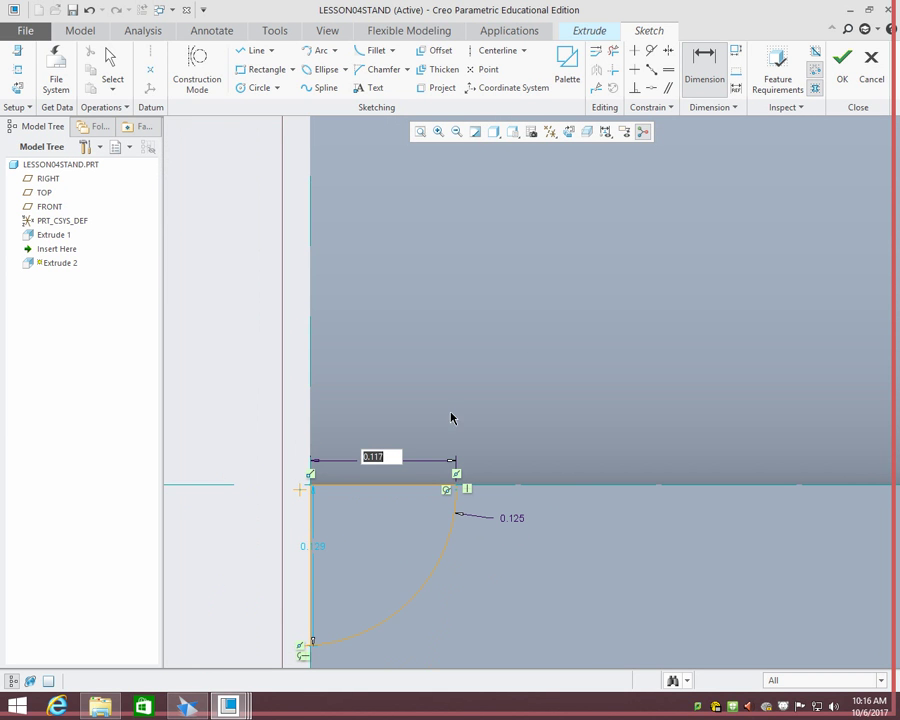
pyautogui.write('.188')
pyautogui.press('Return')
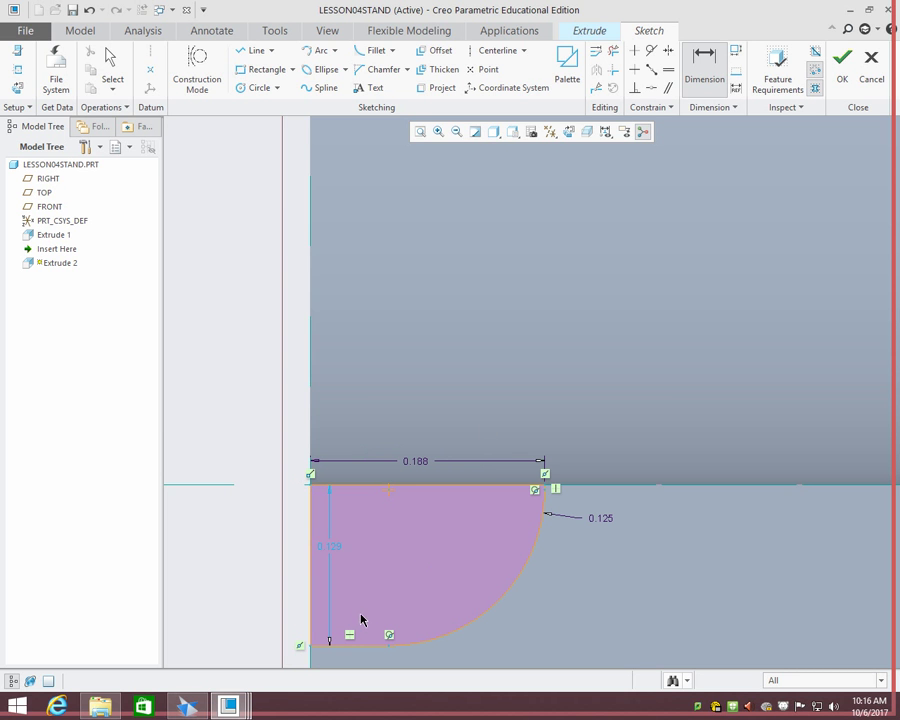
# - Add a vertical dimension to the small profile's front edge and try to set its height to .375-.25
pyautogui.scroll(3, 454, 585)
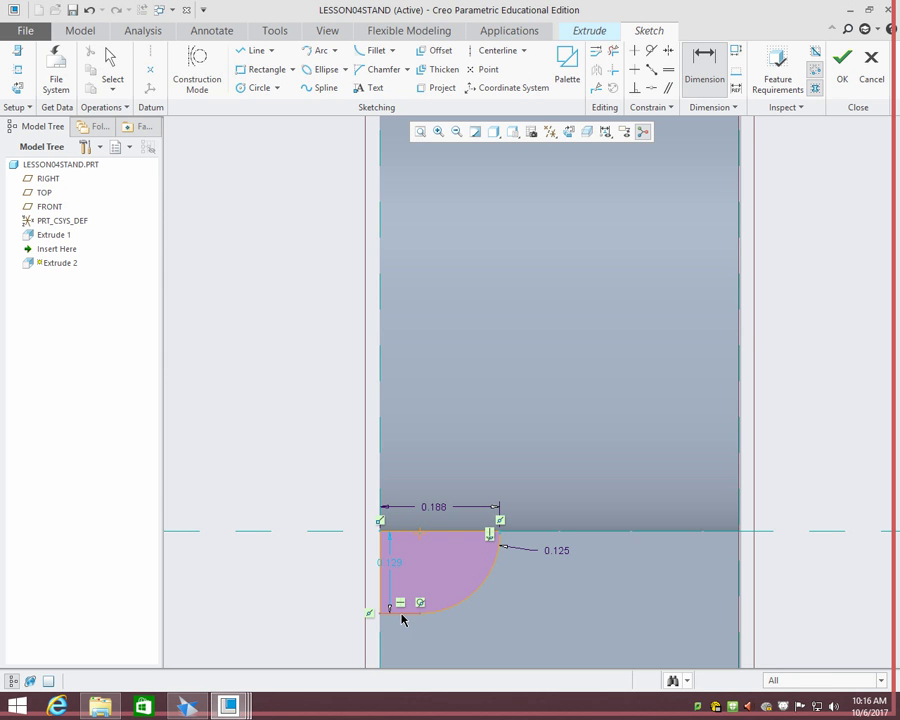
pyautogui.middleClick(342, 568)
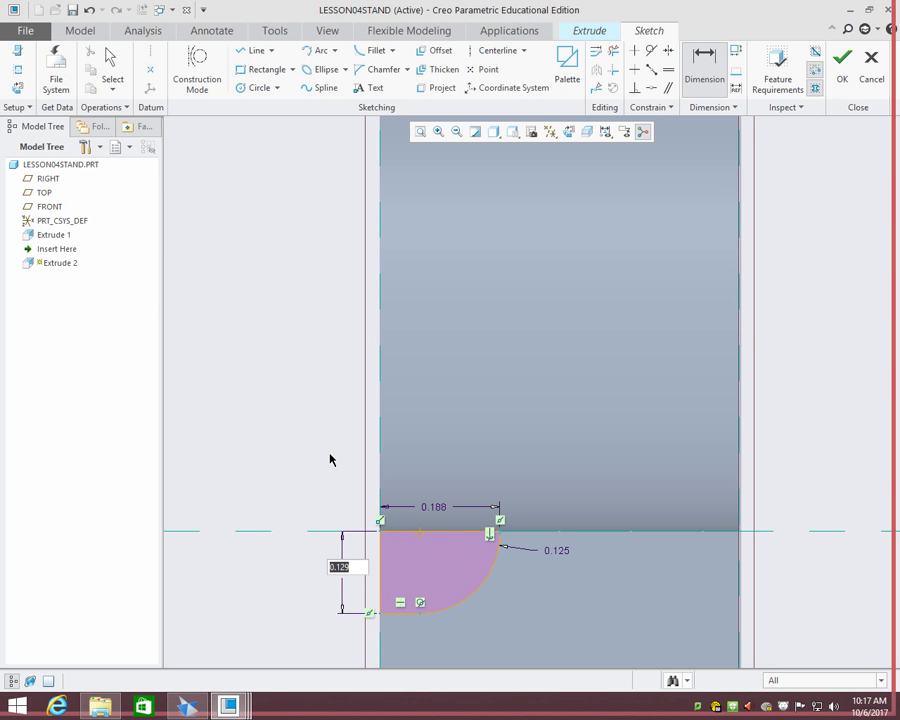
pyautogui.write('.375-.25')
pyautogui.press('Return')
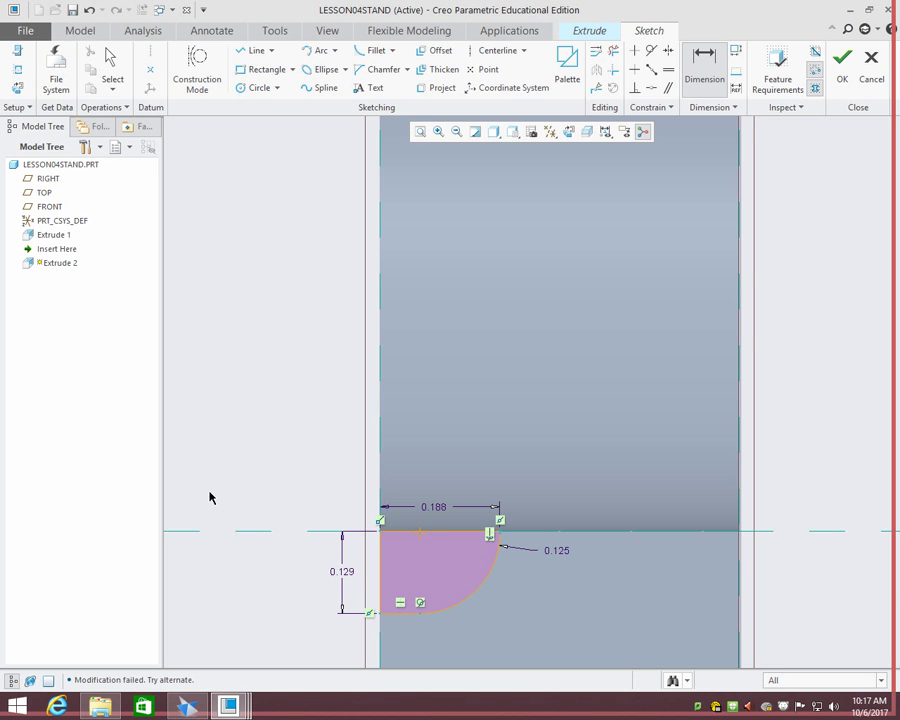
# - Delete the strong height dimension beside the small profile
pyautogui.middleClick(279, 592)
pyautogui.click(342, 573)
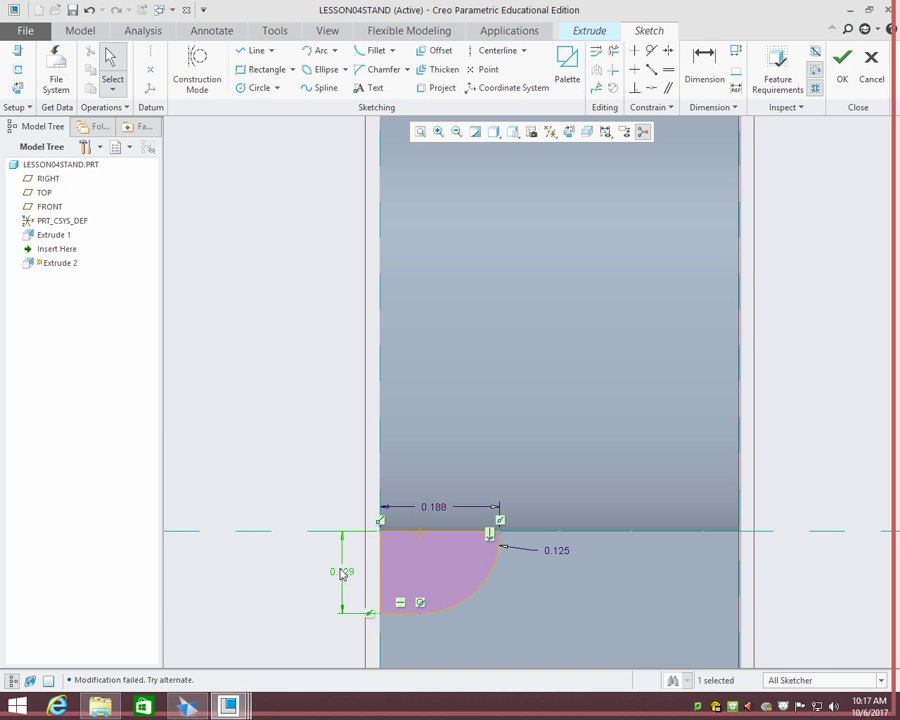
pyautogui.scroll(3, 300, 566)
pyautogui.scroll(-3, 306, 554)
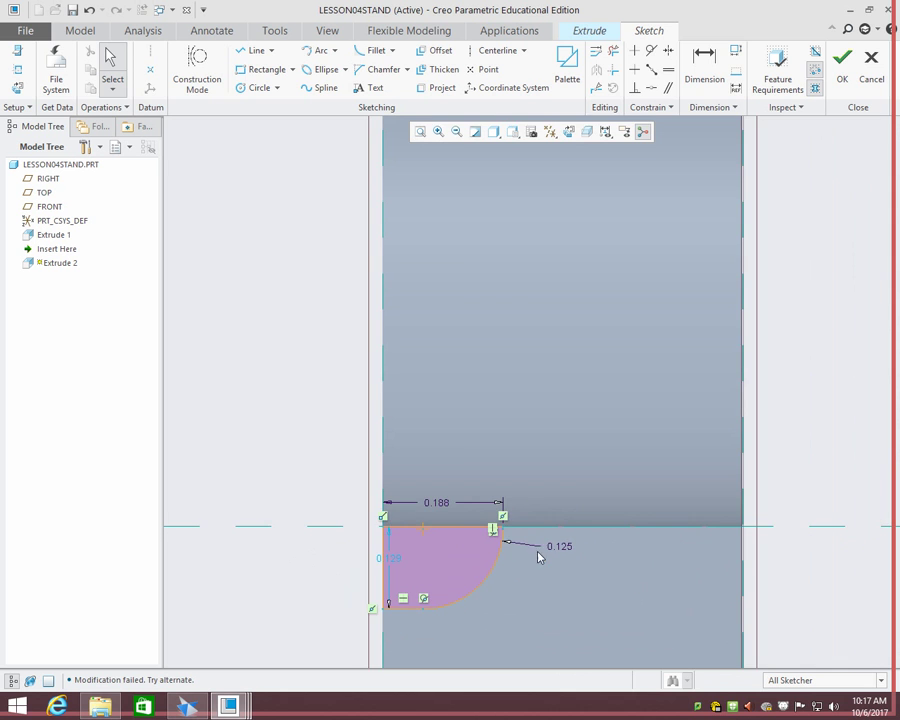
# - Try a vertical dimension from the base's bottom edge to the profile's lower front corner, and remove it
pyautogui.moveTo(546, 574)
pyautogui.mouseDown(button='middle')
pyautogui.moveTo(534, 578)
pyautogui.moveTo(506, 460)
pyautogui.mouseUp(button='middle')
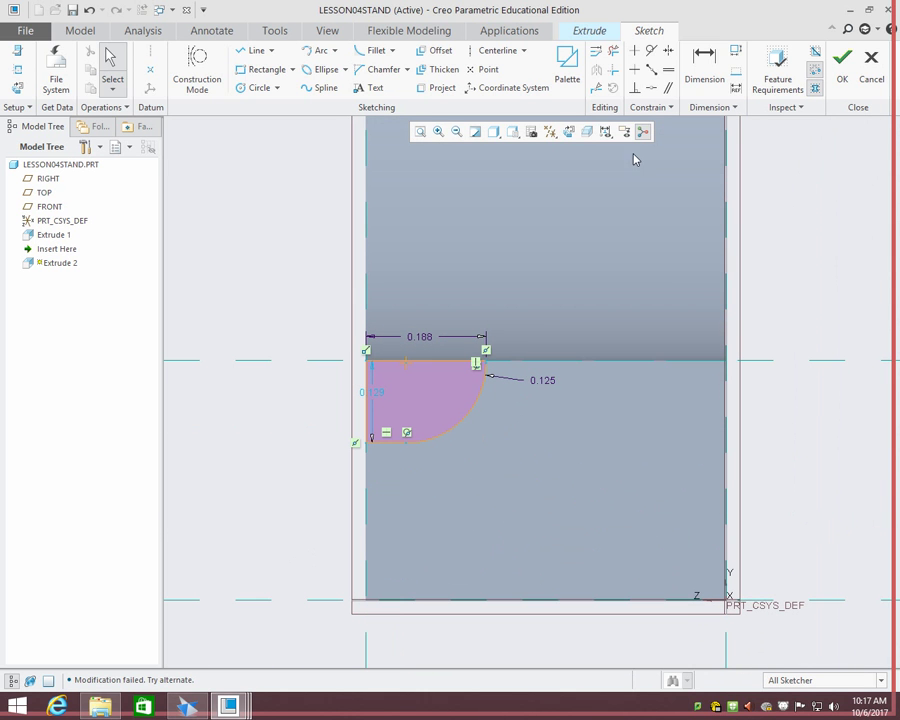
pyautogui.press('d')
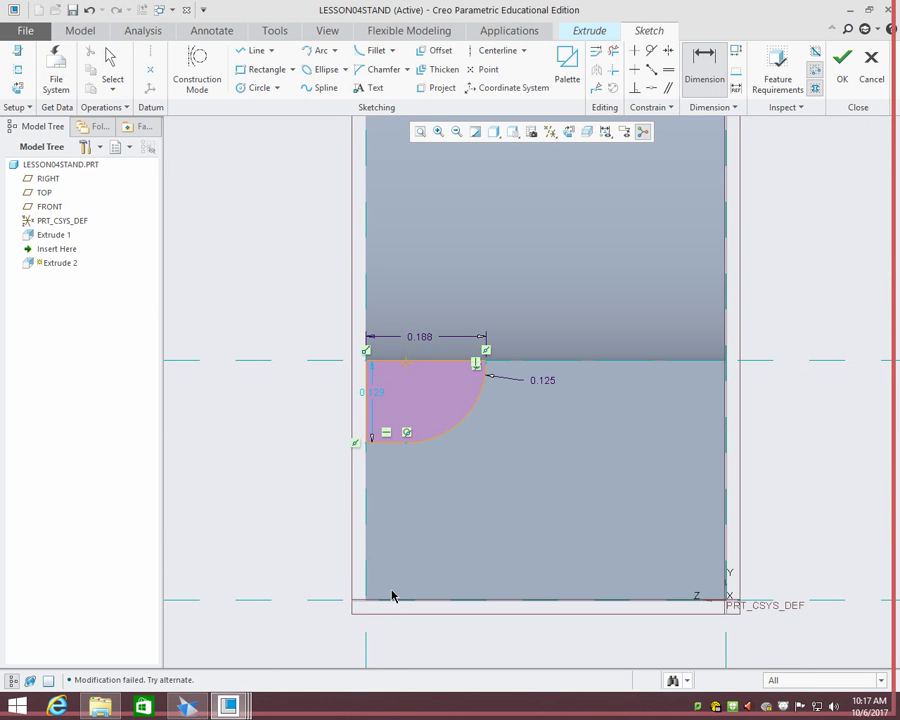
pyautogui.click(365, 442)
pyautogui.click(418, 603)
pyautogui.middleClick(317, 518)
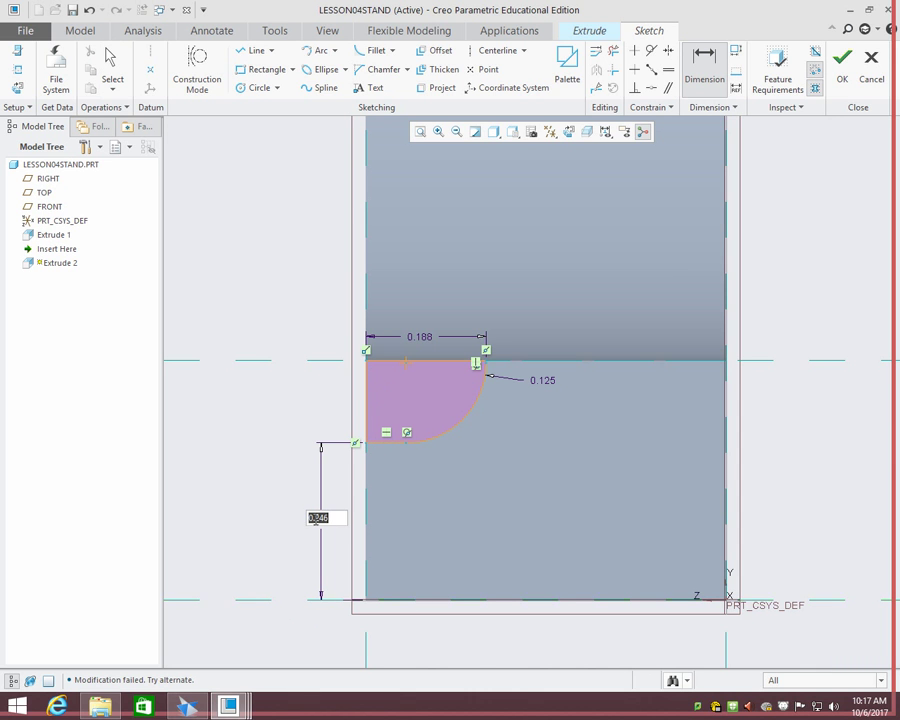
pyautogui.write('0.246')
pyautogui.press('Escape')
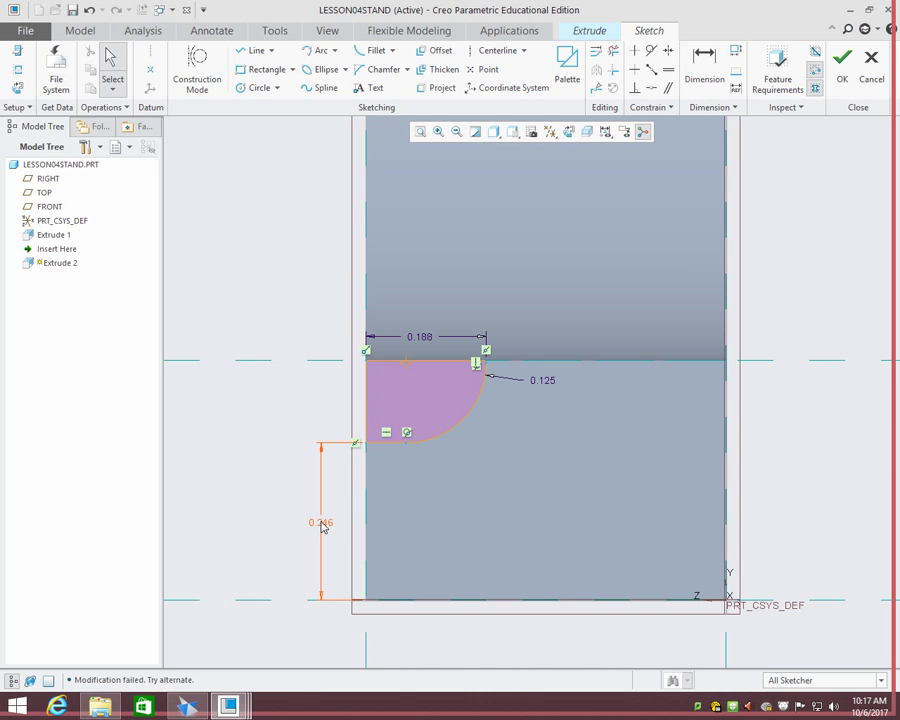
pyautogui.click(321, 522)
pyautogui.press('Delete')
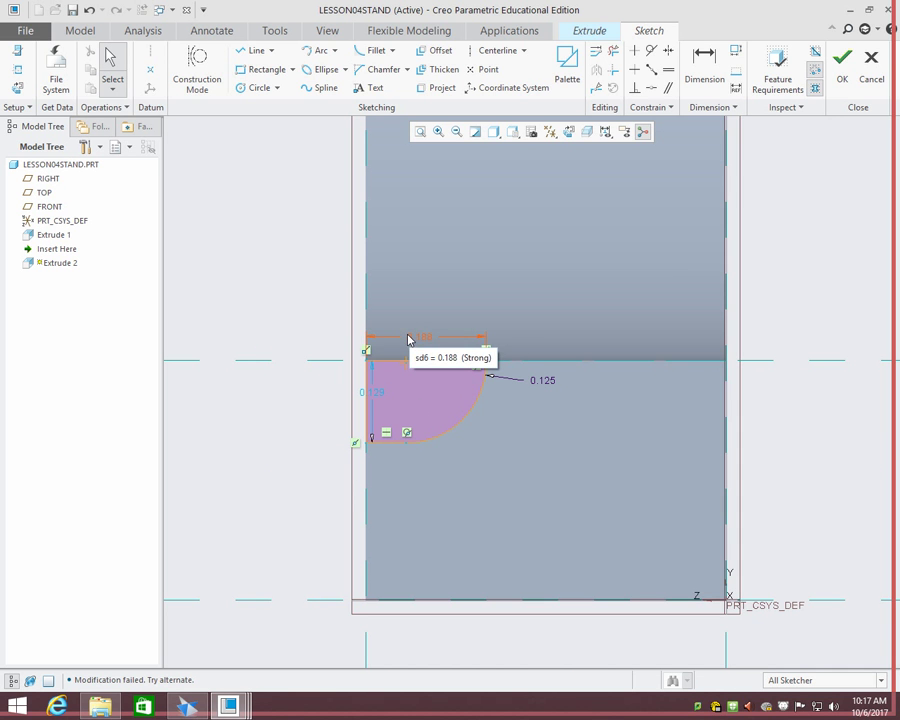
# - Delete the horizontal line along the top of the small profile
pyautogui.scroll(-4, 408, 340)
pyautogui.click(428, 358)
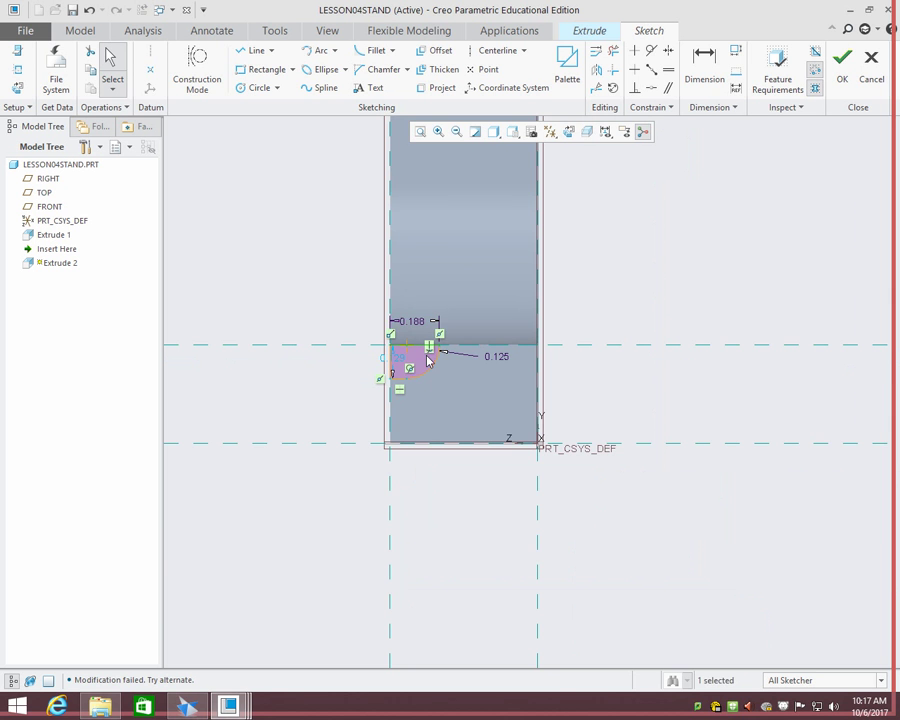
pyautogui.click(430, 376)
pyautogui.scroll(3, 426, 320)
pyautogui.scroll(-3, 472, 289)
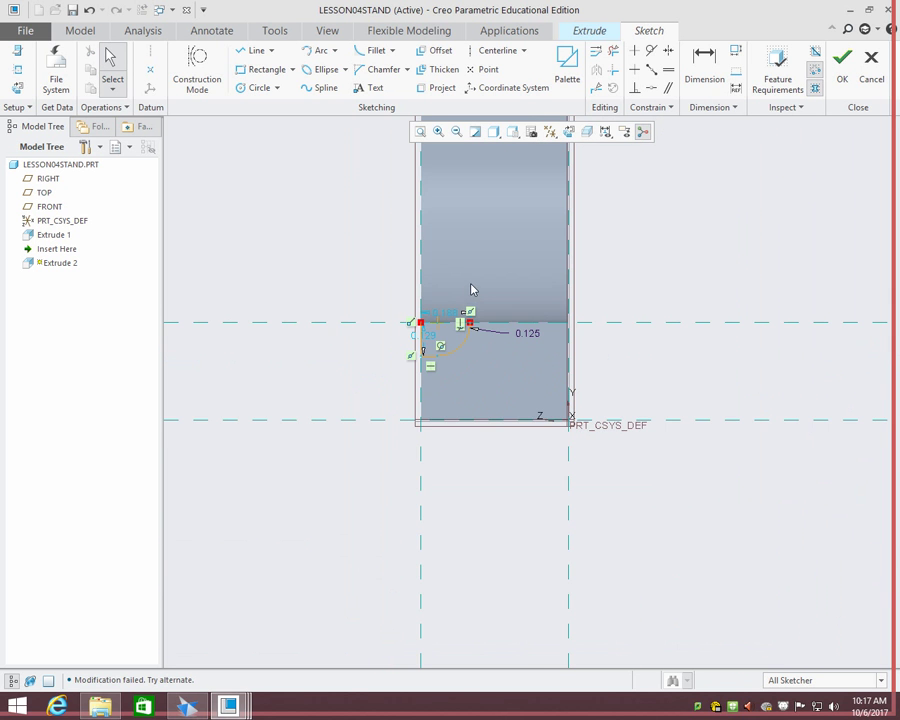
# - Move the profile's height dimension out in front of the part and try to change its value
pyautogui.moveTo(480, 243); pyautogui.dragTo(440, 425, button='middle')
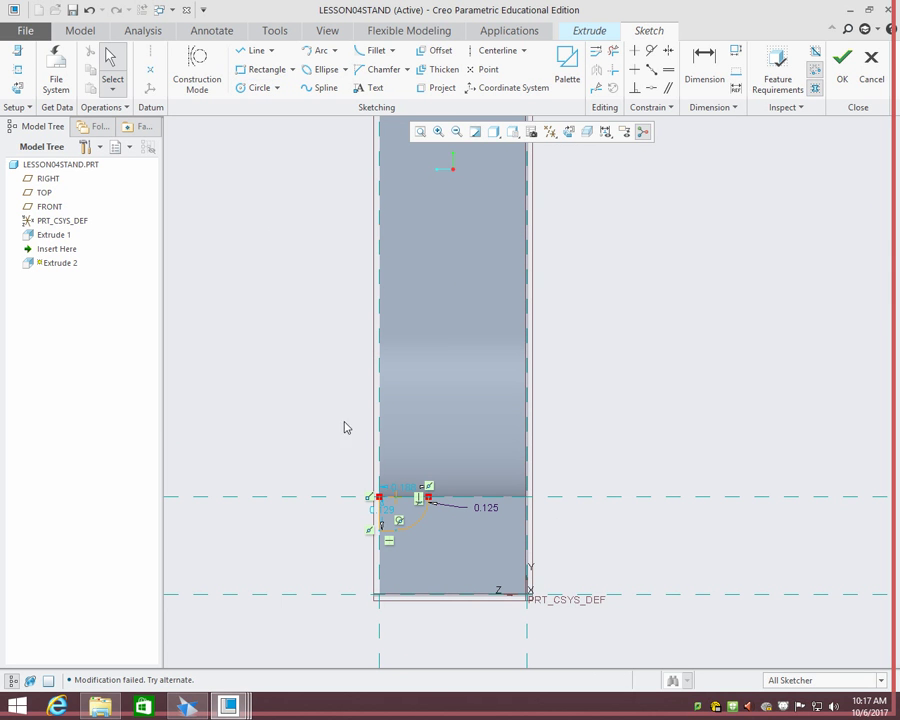
pyautogui.scroll(5, 378, 528)
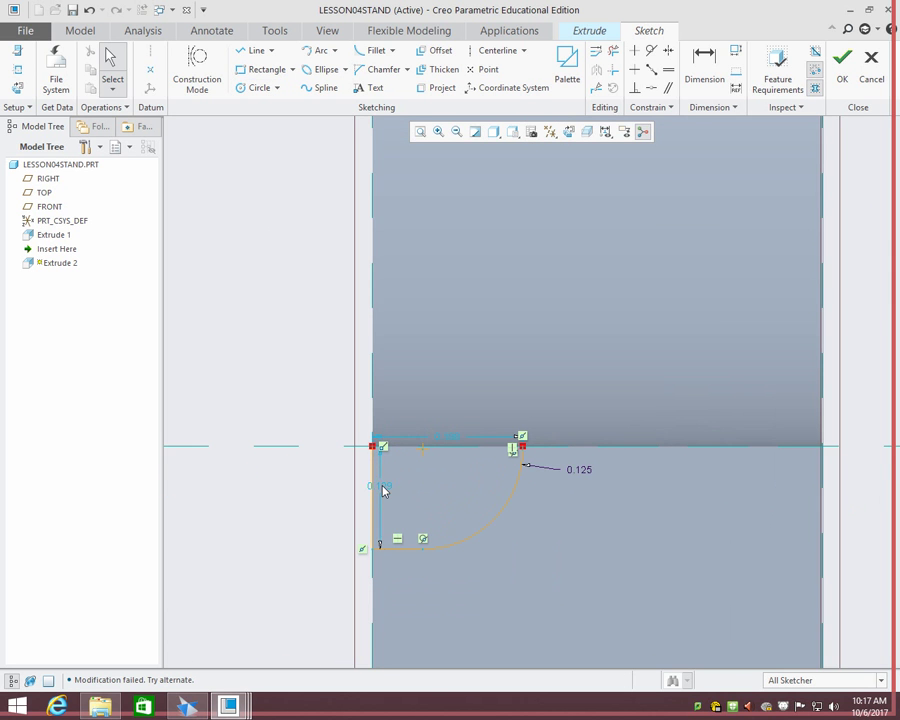
pyautogui.click(382, 489)
pyautogui.moveTo(382, 489); pyautogui.dragTo(314, 486)
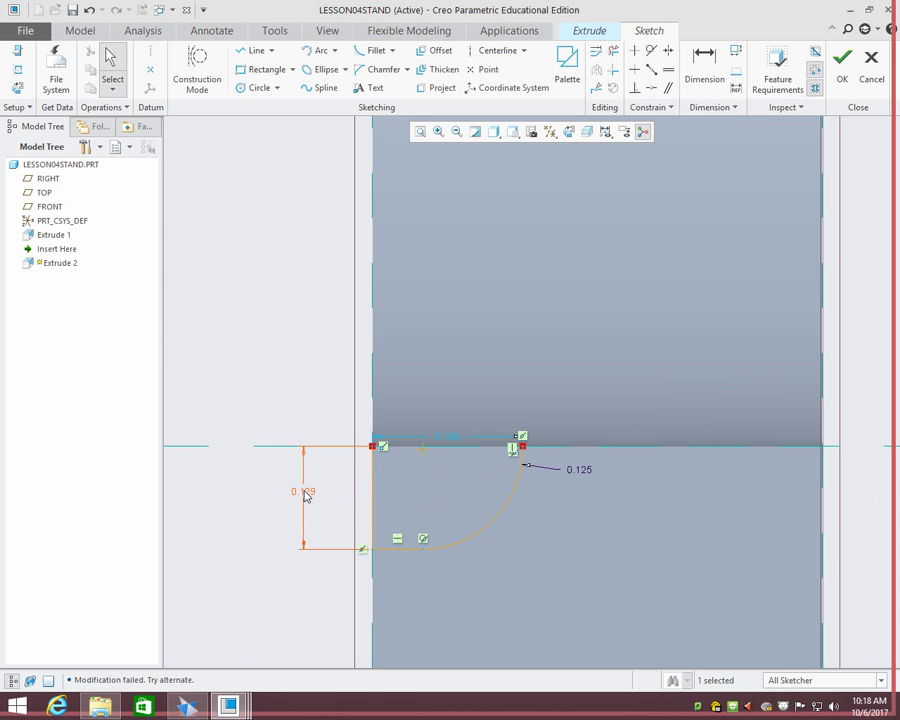
pyautogui.doubleClick(302, 486)
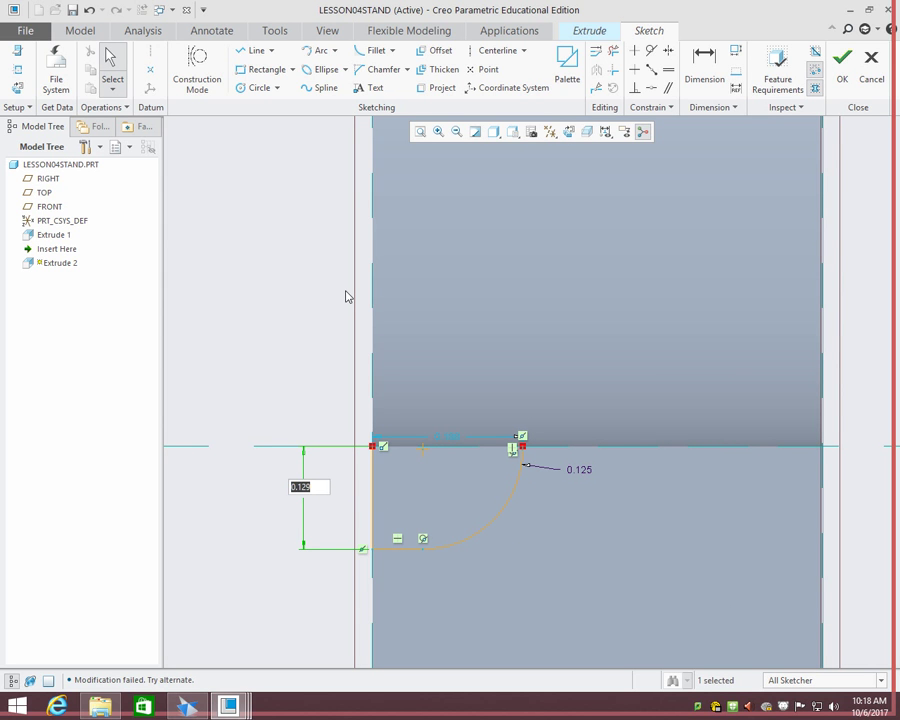
pyautogui.press('BackSpace')
pyautogui.write('.129')
pyautogui.press('Return')
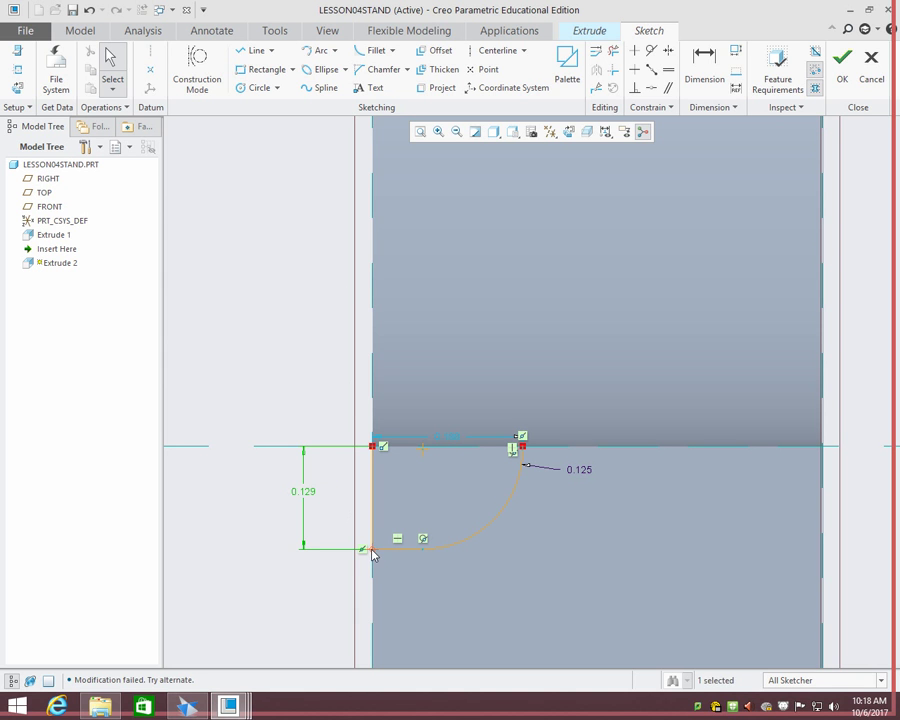
# - Remove the tangent constraint at the arc's lower end and try to set the profile's height to .125
pyautogui.moveTo(373, 552); pyautogui.dragTo(372, 567)
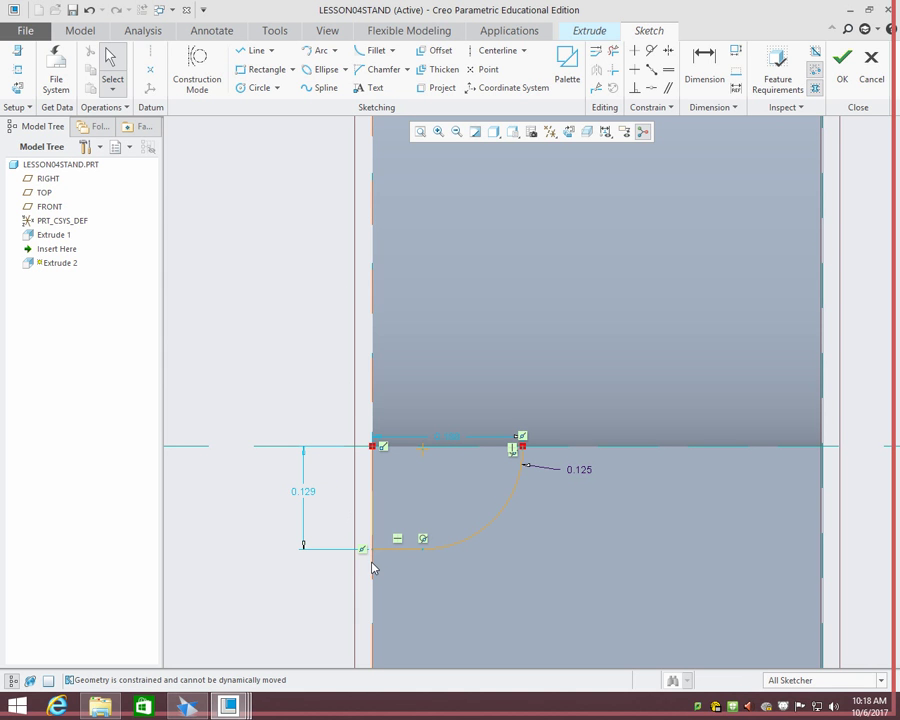
pyautogui.click(424, 540)
pyautogui.press('Delete')
pyautogui.doubleClick(301, 490)
pyautogui.write('.125')
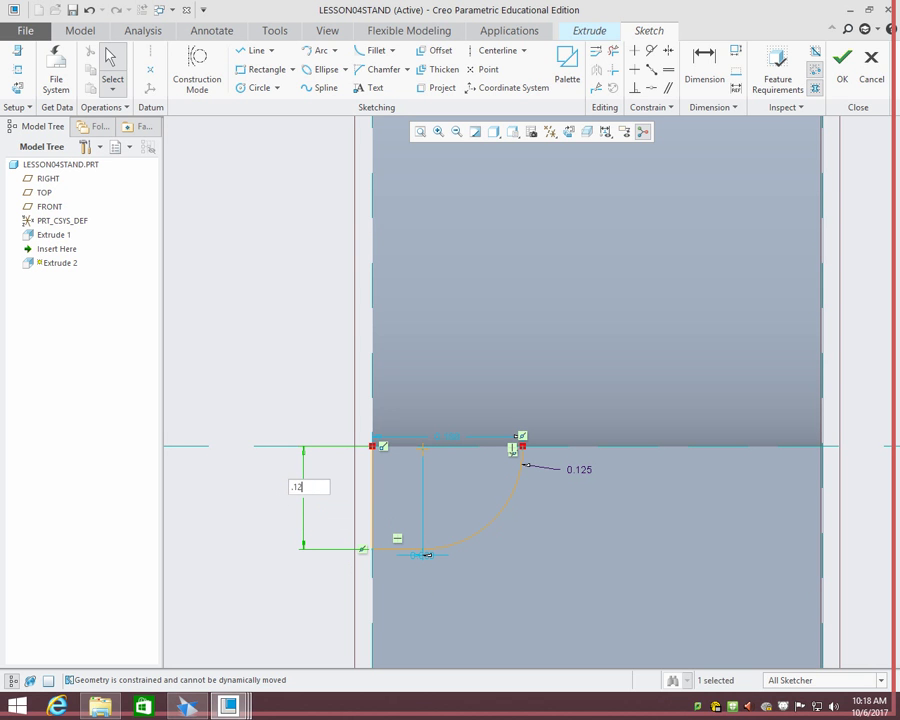
pyautogui.press('Return')
# - Remove the horizontal constraint from the profile's bottom line and retry changing the height dimension
pyautogui.moveTo(422, 556); pyautogui.dragTo(413, 527)
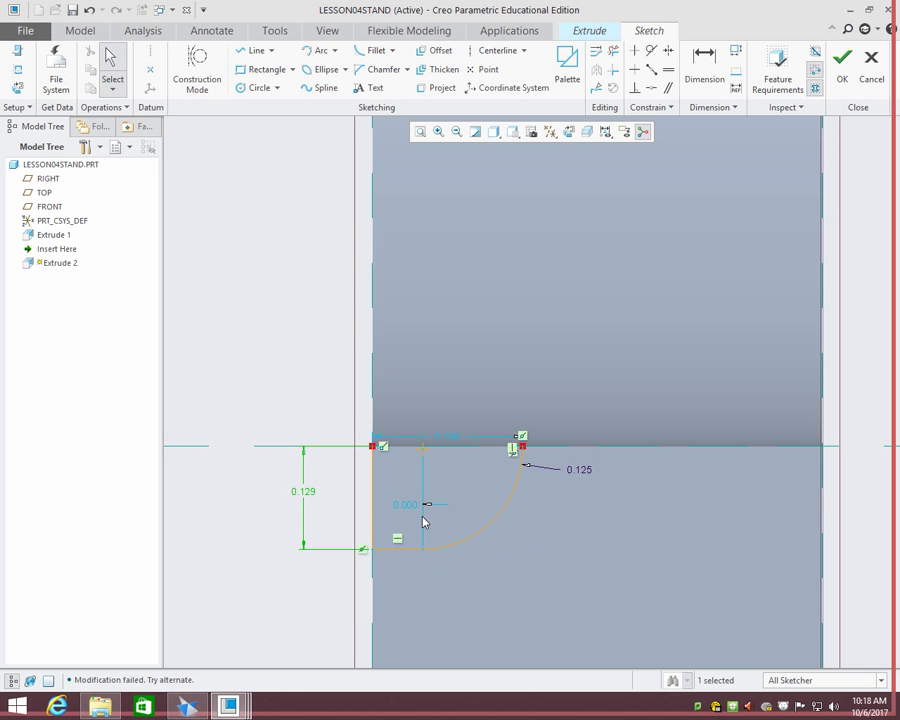
pyautogui.click(417, 532)
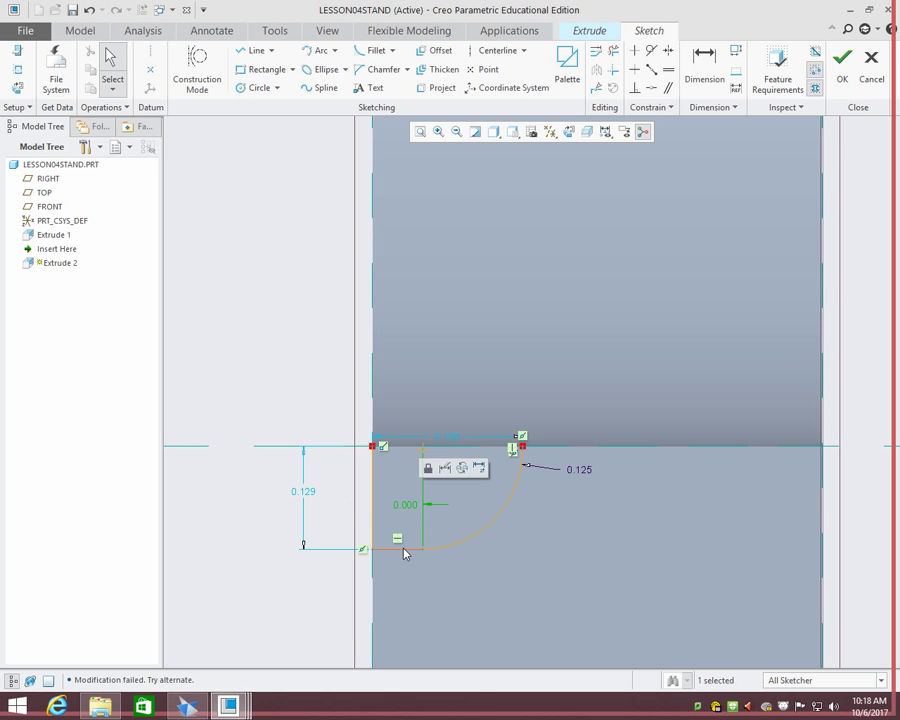
pyautogui.click(398, 541)
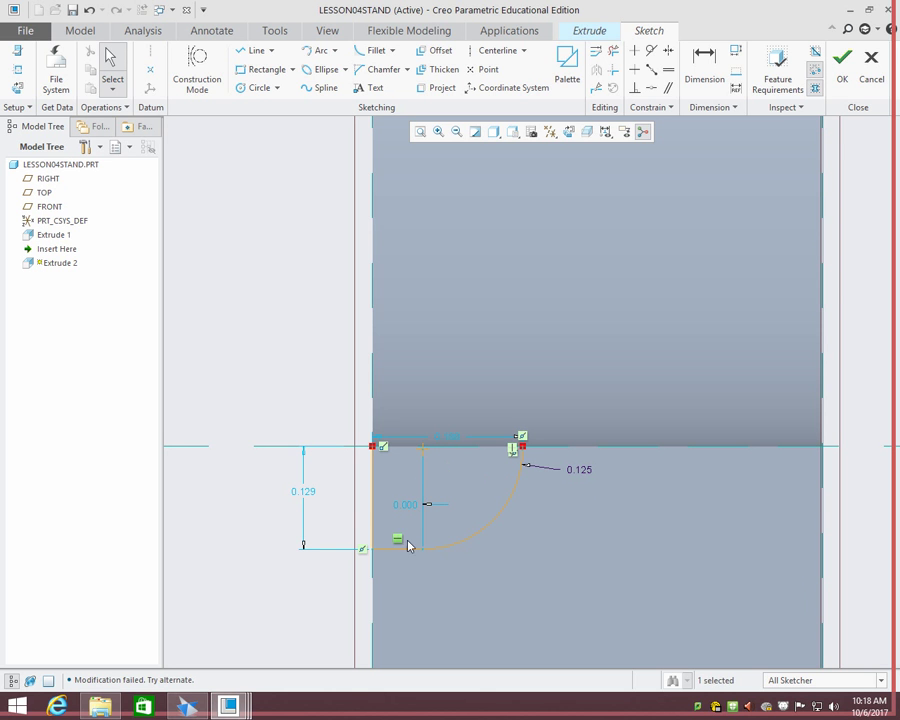
pyautogui.press('Delete')
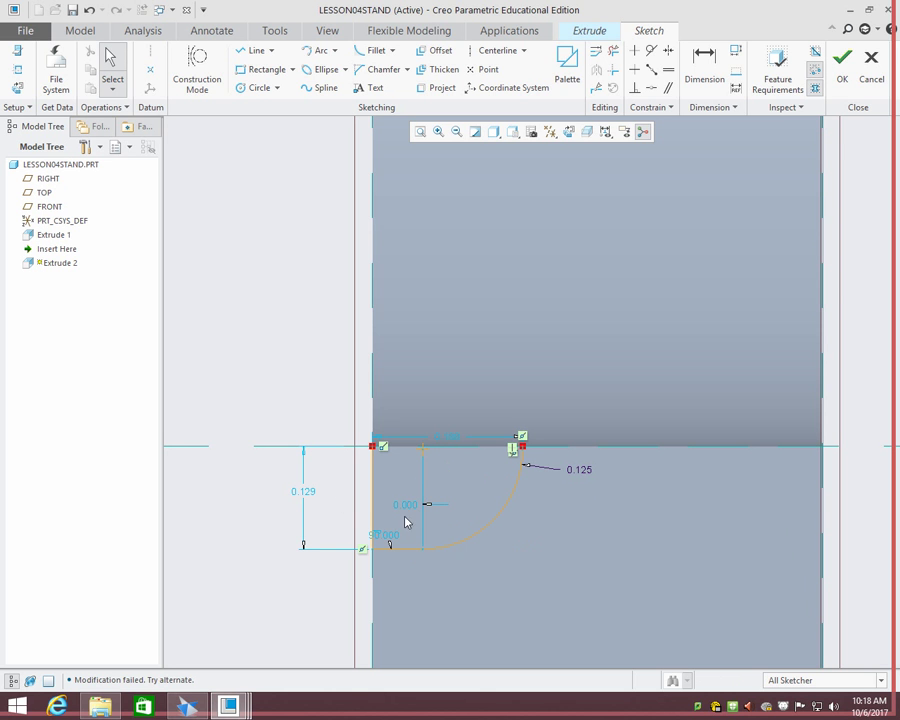
pyautogui.doubleClick(304, 495)
pyautogui.write('1')
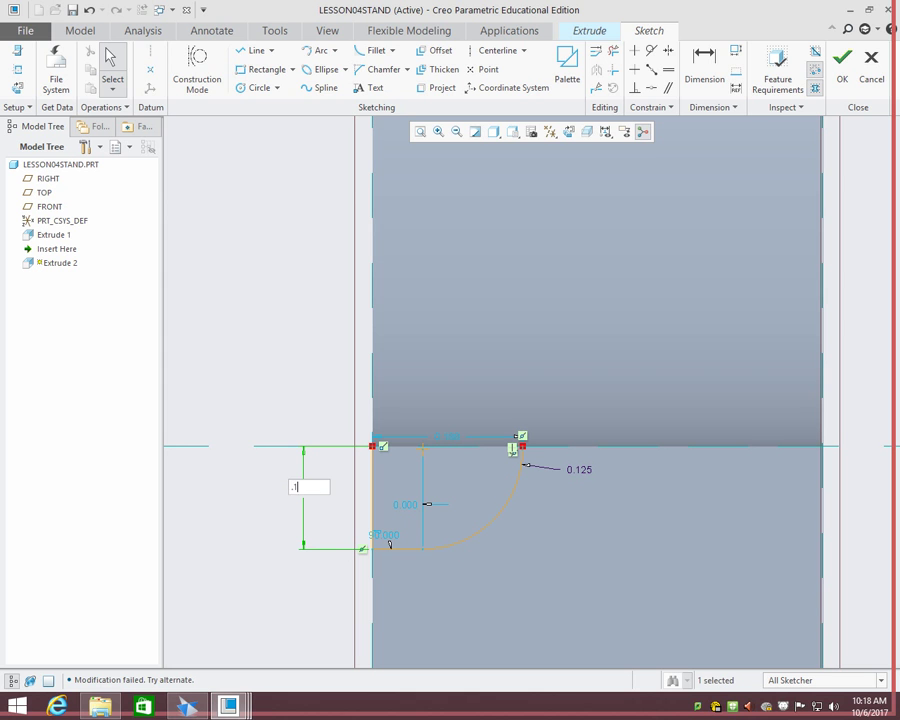
pyautogui.press('Return')
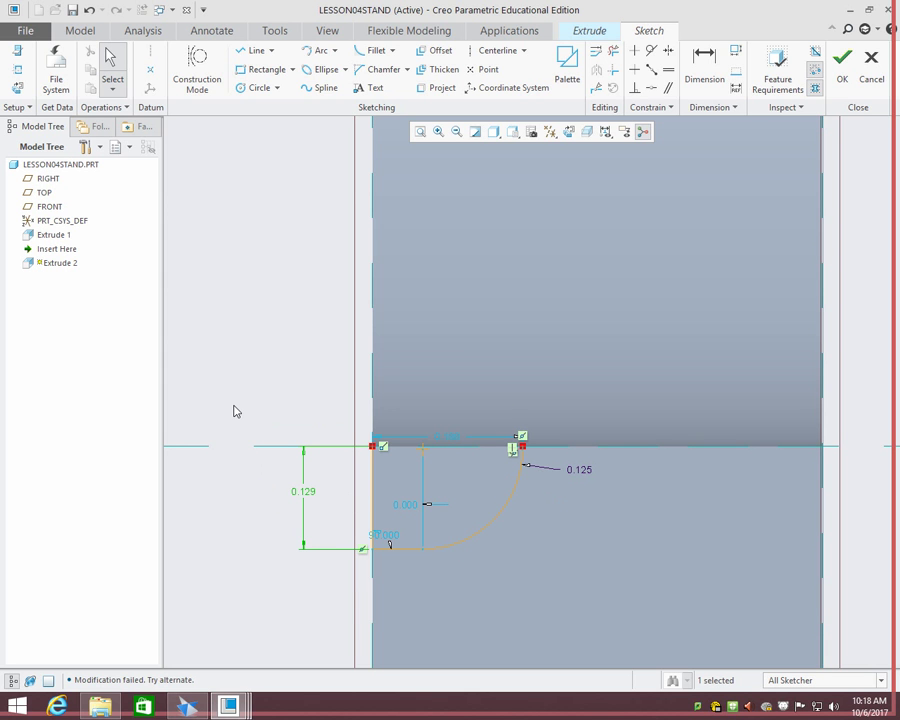
# - Delete the entire small profile and sketch a vertical line about 0.13 long down from the base's upper front corner
pyautogui.moveTo(643, 619); pyautogui.dragTo(641, 614)
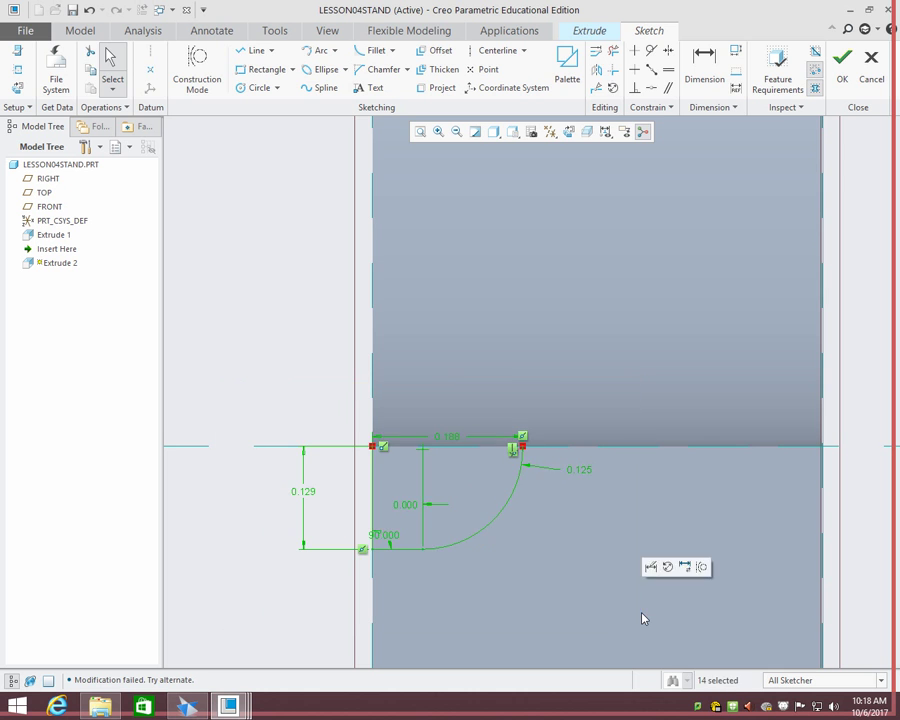
pyautogui.press('Delete')
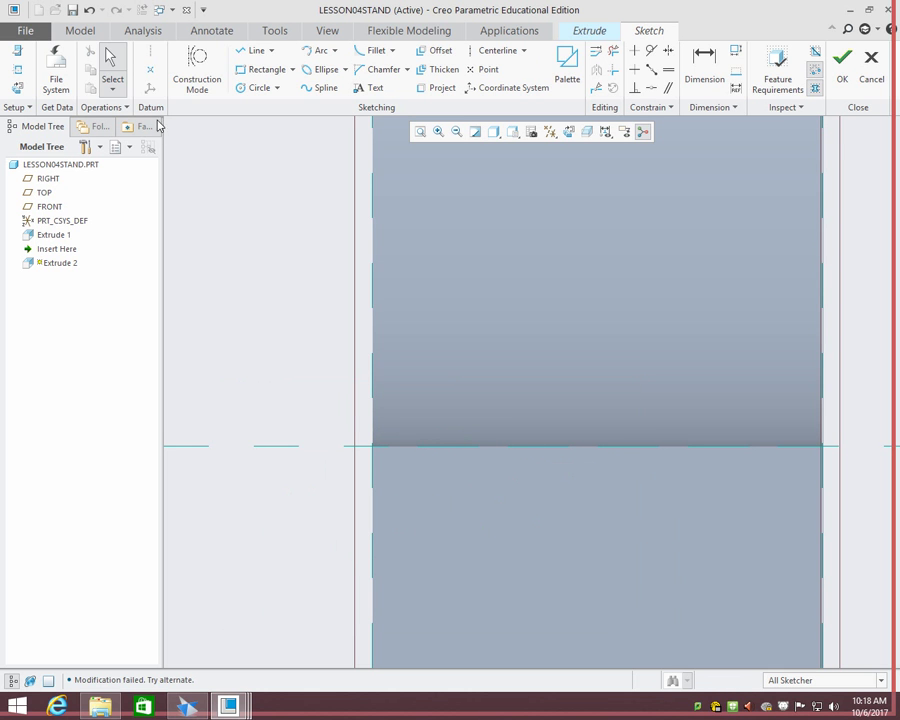
pyautogui.click(255, 51)
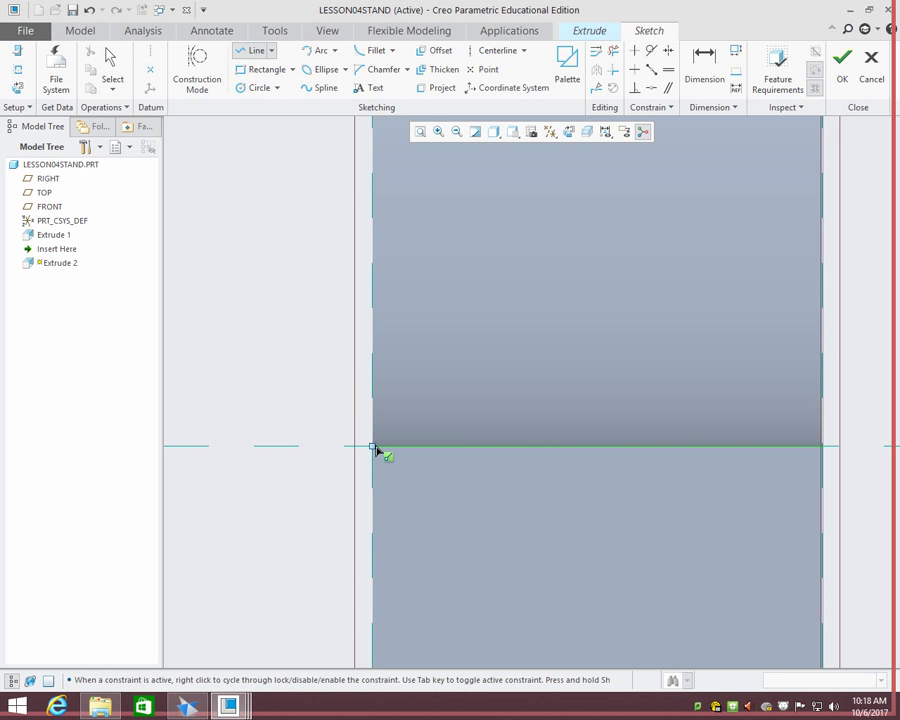
pyautogui.click(373, 547)
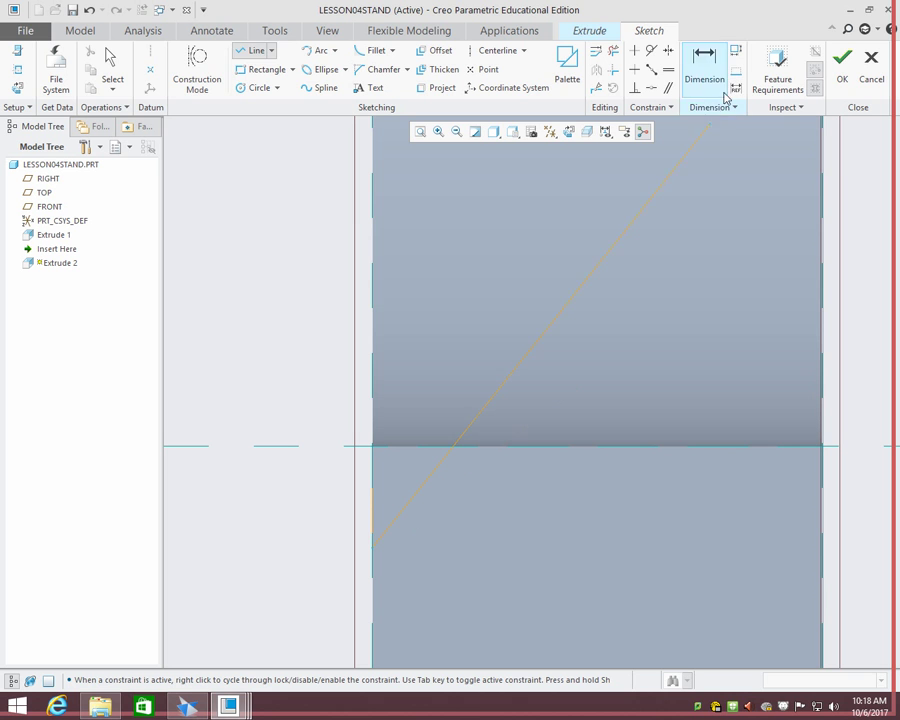
pyautogui.click(373, 445)
pyautogui.middleClick(388, 489)
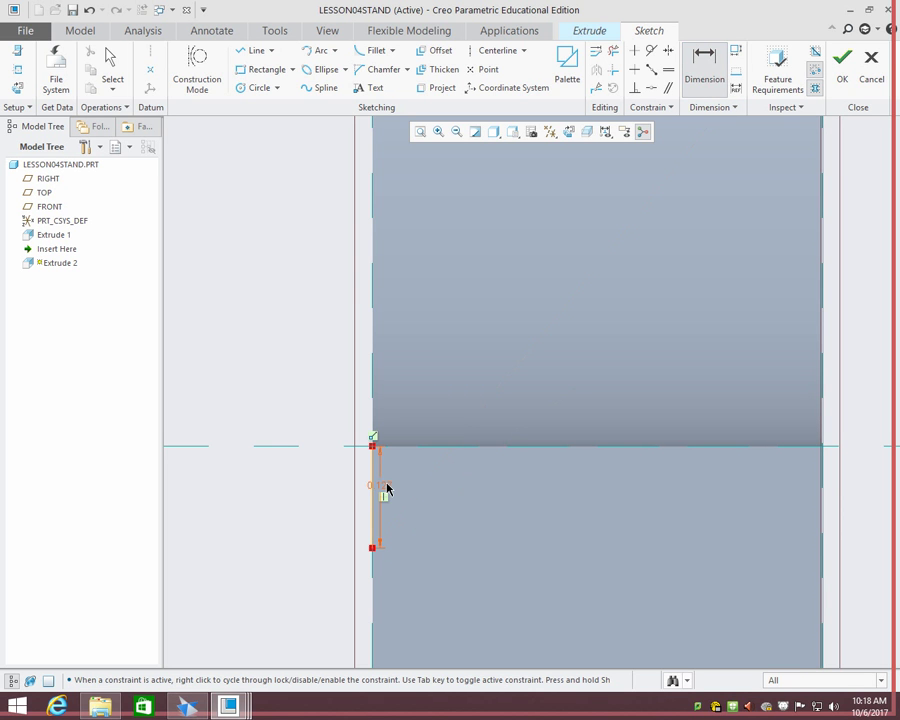
# - Place the vertical line's length dimension out in front of the part and set it to .125
pyautogui.moveTo(380, 488); pyautogui.dragTo(302, 490)
pyautogui.doubleClick(300, 490)
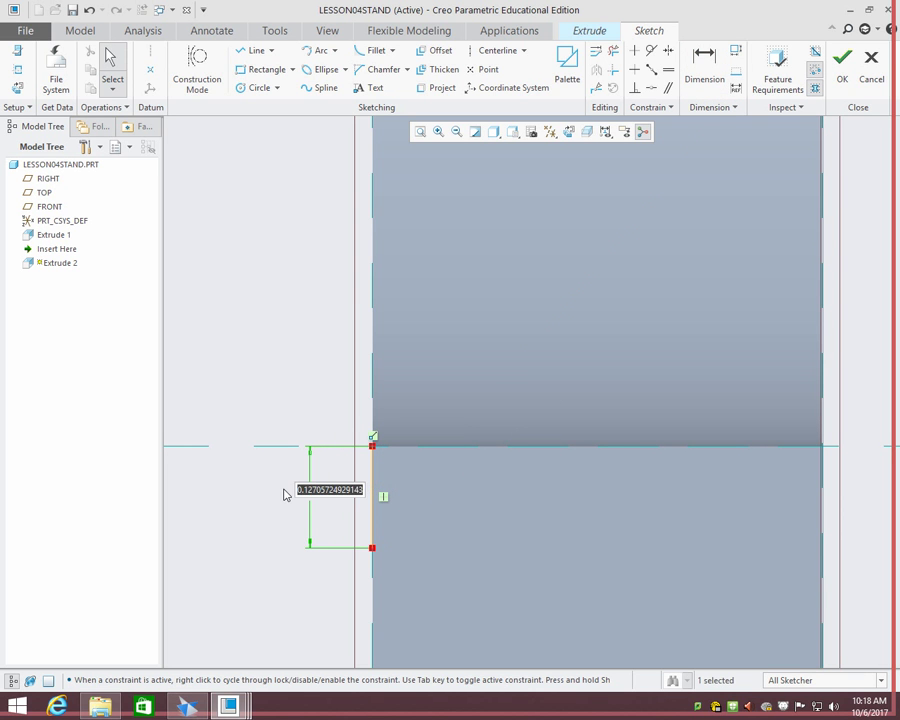
pyautogui.write('.125')
pyautogui.press('Return')
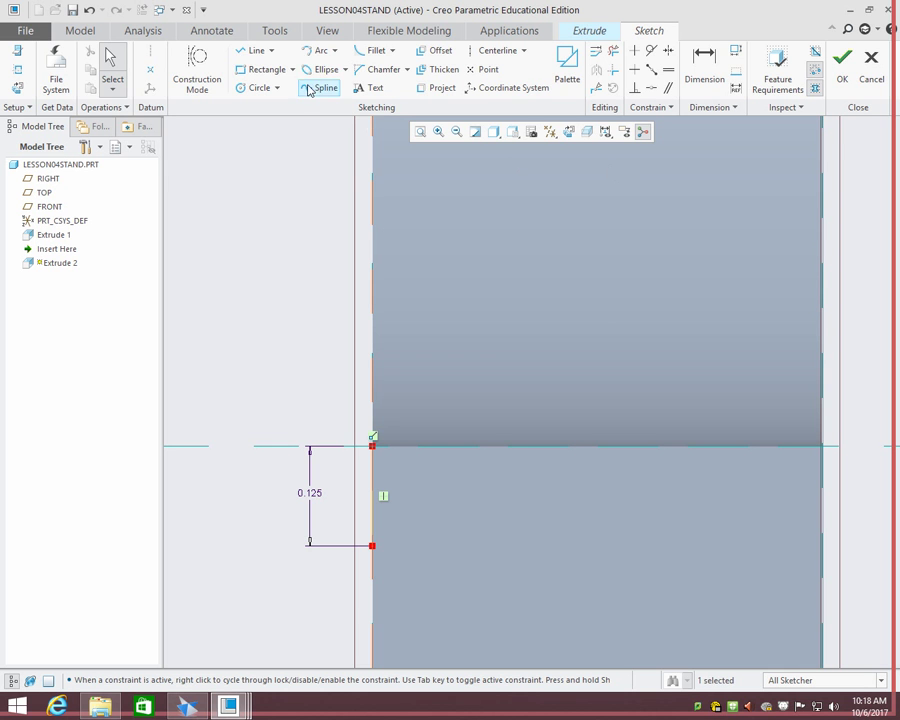
# - Sketch an arc of about 0.150 radius from the vertical line's lower end to the horizontal reference at the base's upper edge
pyautogui.click(335, 50)
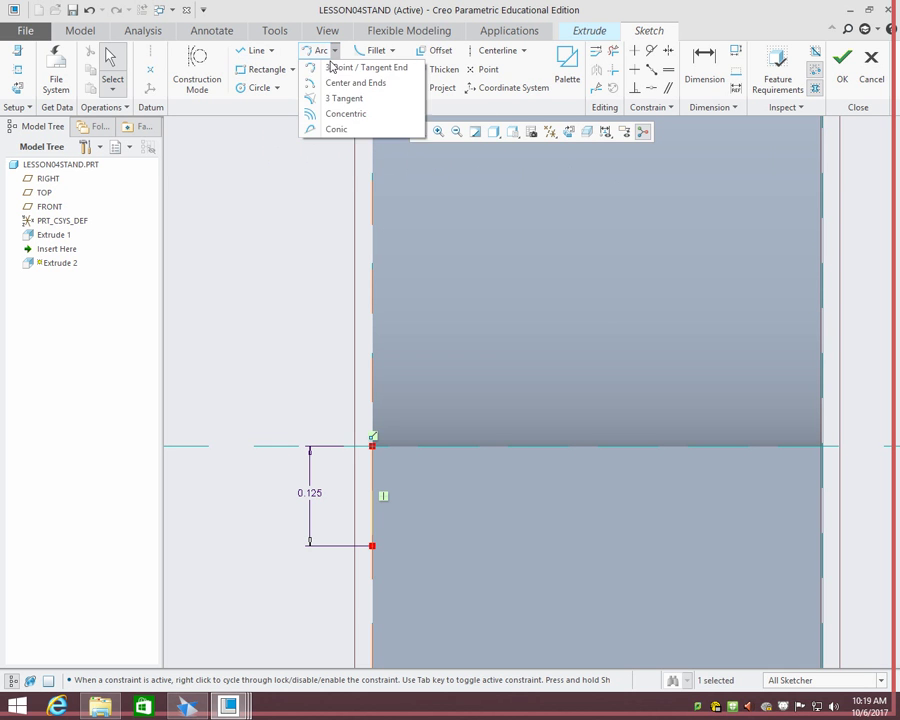
pyautogui.click(340, 66)
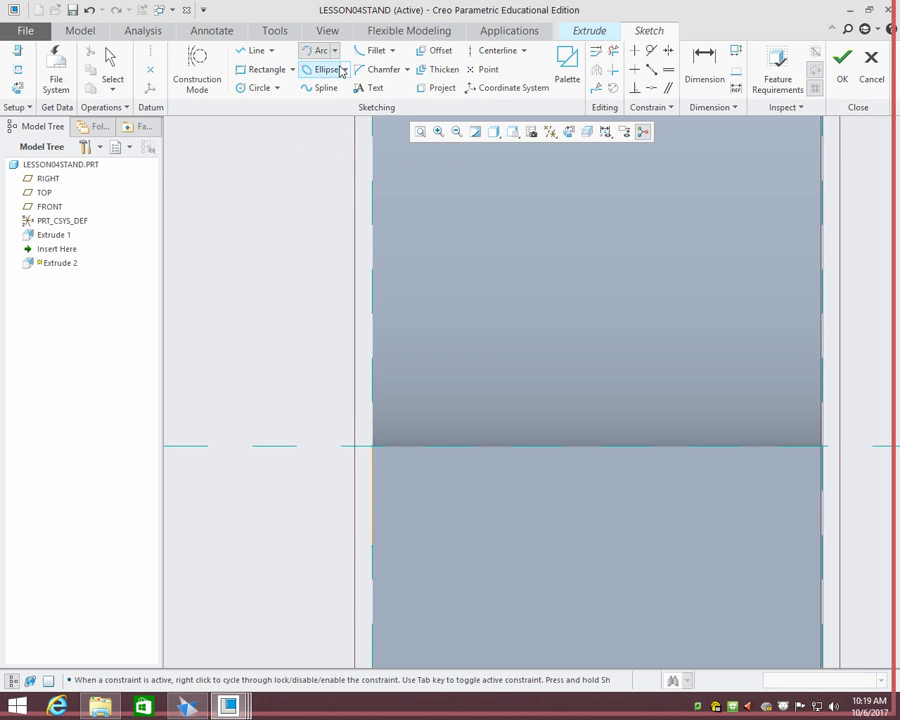
pyautogui.click(373, 548)
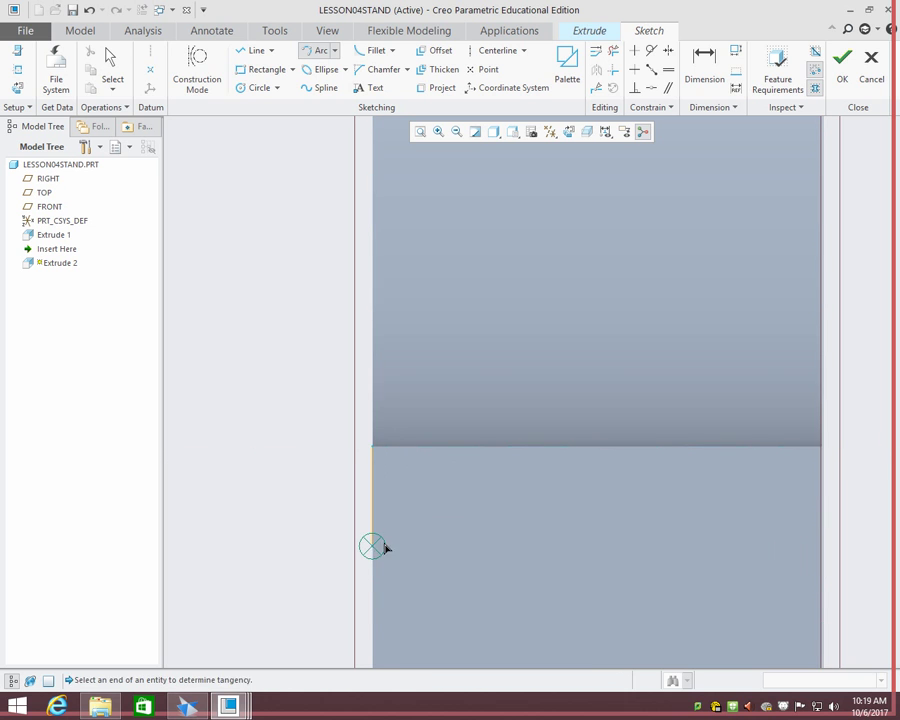
pyautogui.click(448, 451)
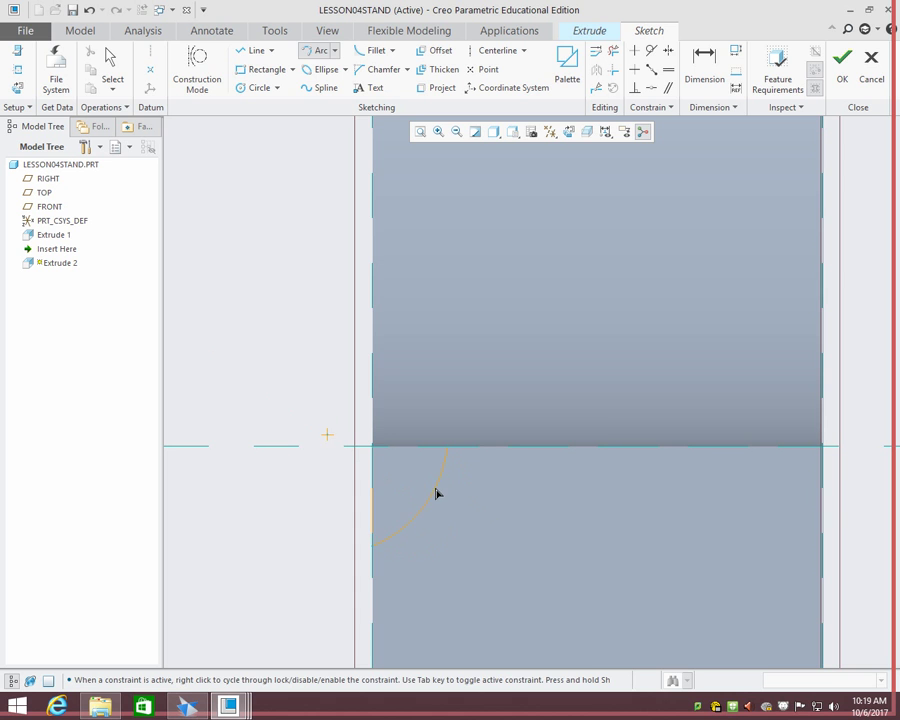
pyautogui.click(455, 525)
pyautogui.middleClick(455, 525)
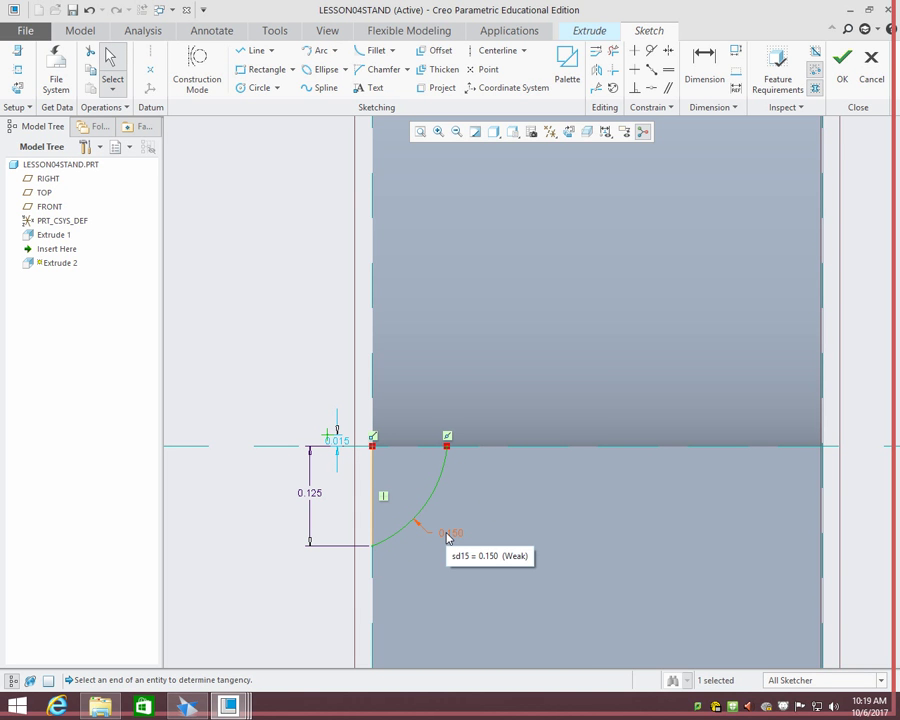
# - Try to set the arc's radius to .1, pull the arc slightly outward, and enter .15 as its radius
pyautogui.doubleClick(447, 537)
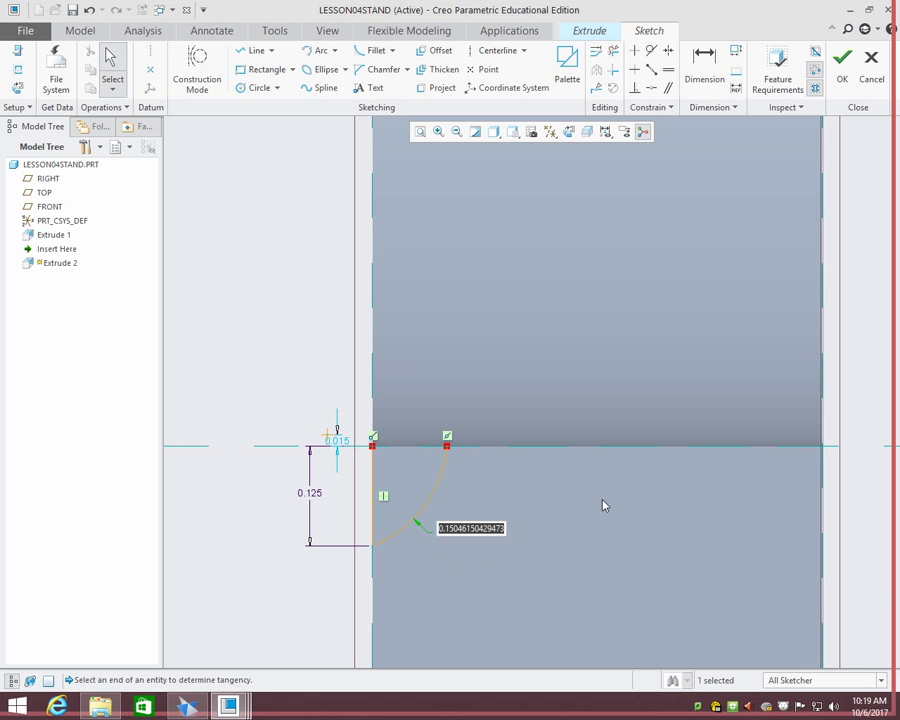
pyautogui.write('.1')
pyautogui.press('Return')
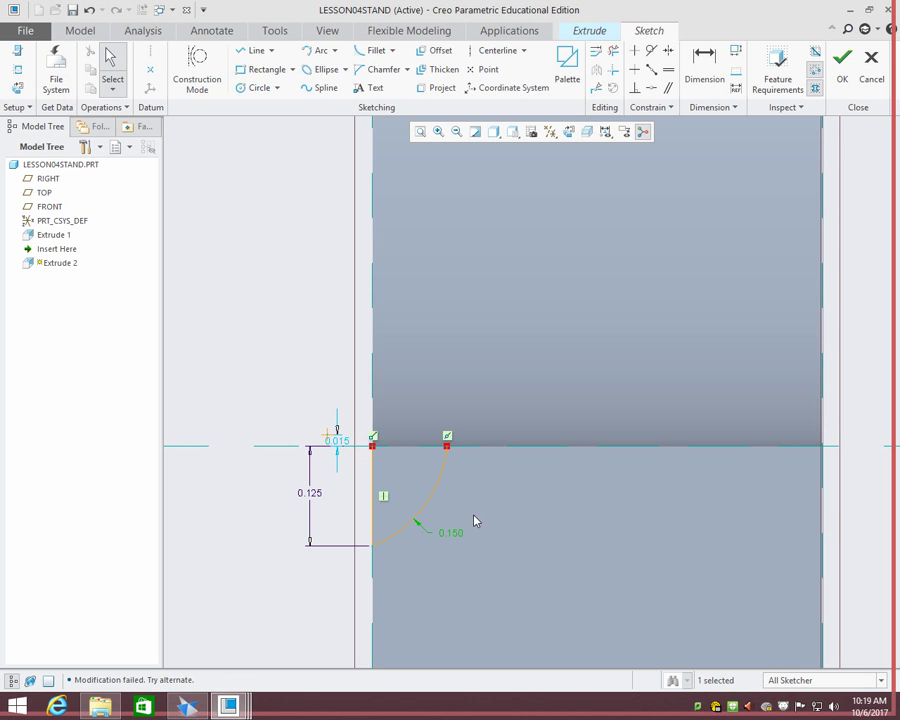
pyautogui.click(420, 518)
pyautogui.moveTo(420, 518); pyautogui.dragTo(458, 508)
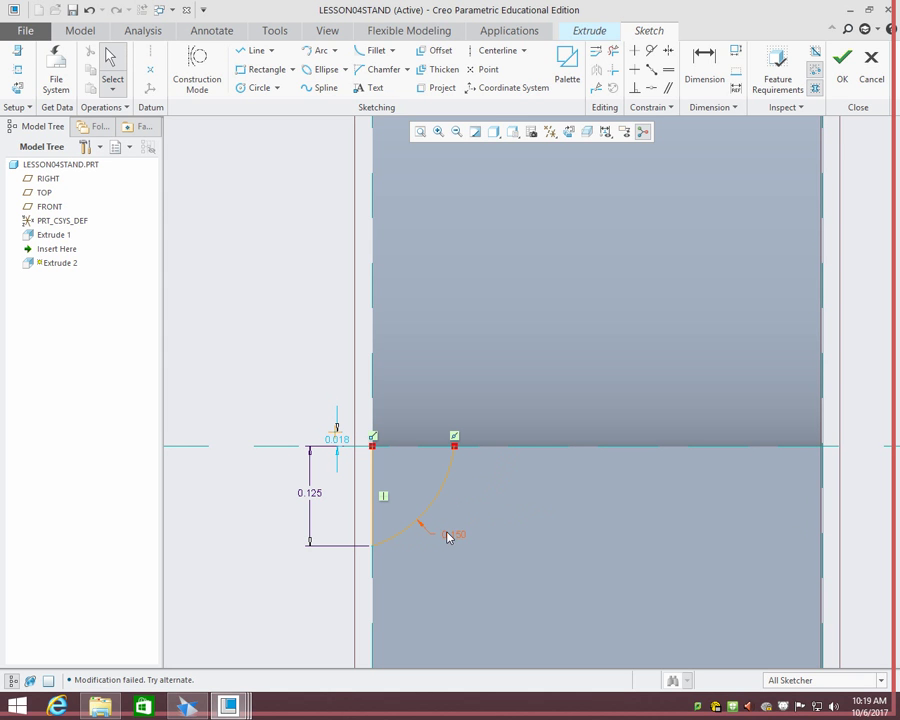
pyautogui.doubleClick(456, 531)
pyautogui.write('.15')
pyautogui.press('Return')
pyautogui.scroll(-5, 558, 396)
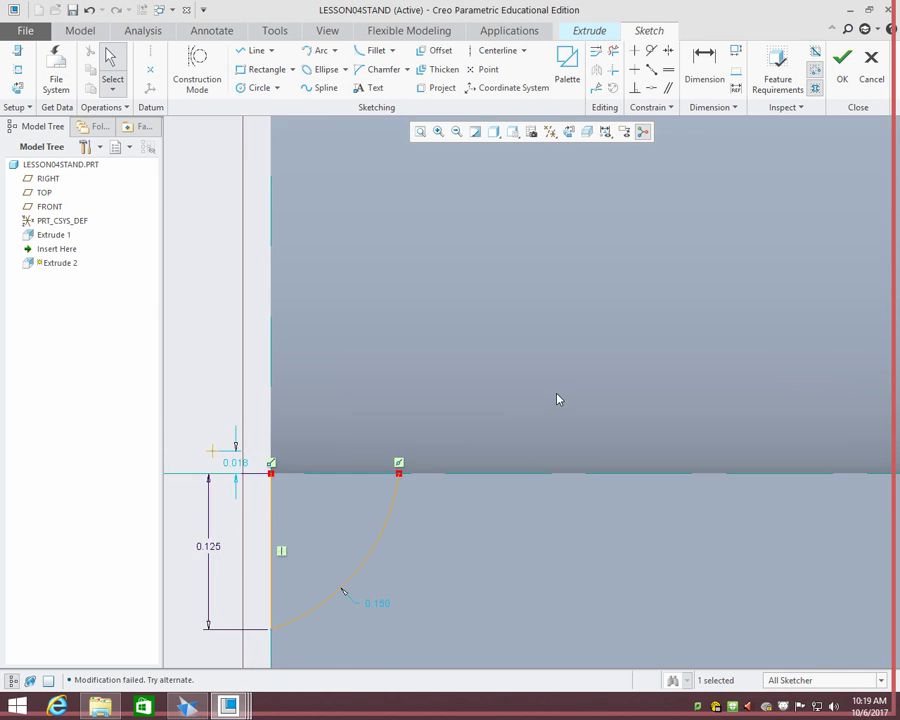
# - Quit the small profile's sketch without saving it and cancel the second extrude
pyautogui.moveTo(601, 324)
pyautogui.mouseDown(button='middle')
pyautogui.moveTo(640, 329)
pyautogui.moveTo(498, 458)
pyautogui.moveTo(554, 476)
pyautogui.moveTo(590, 410)
pyautogui.moveTo(567, 411)
pyautogui.moveTo(572, 404)
pyautogui.mouseUp(button='middle')
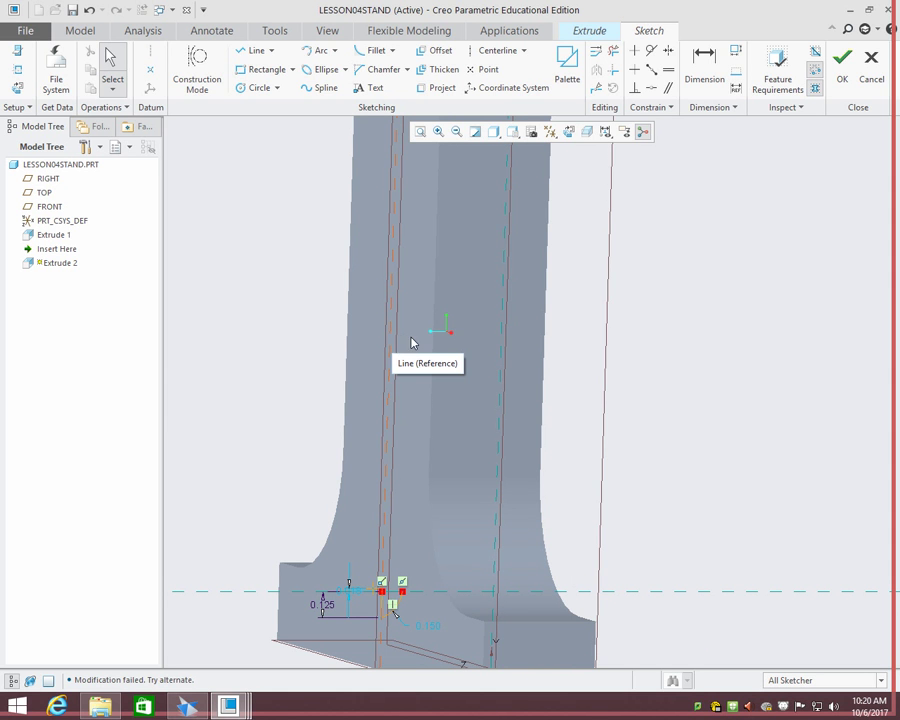
pyautogui.moveTo(538, 490); pyautogui.dragTo(513, 471, button='middle')
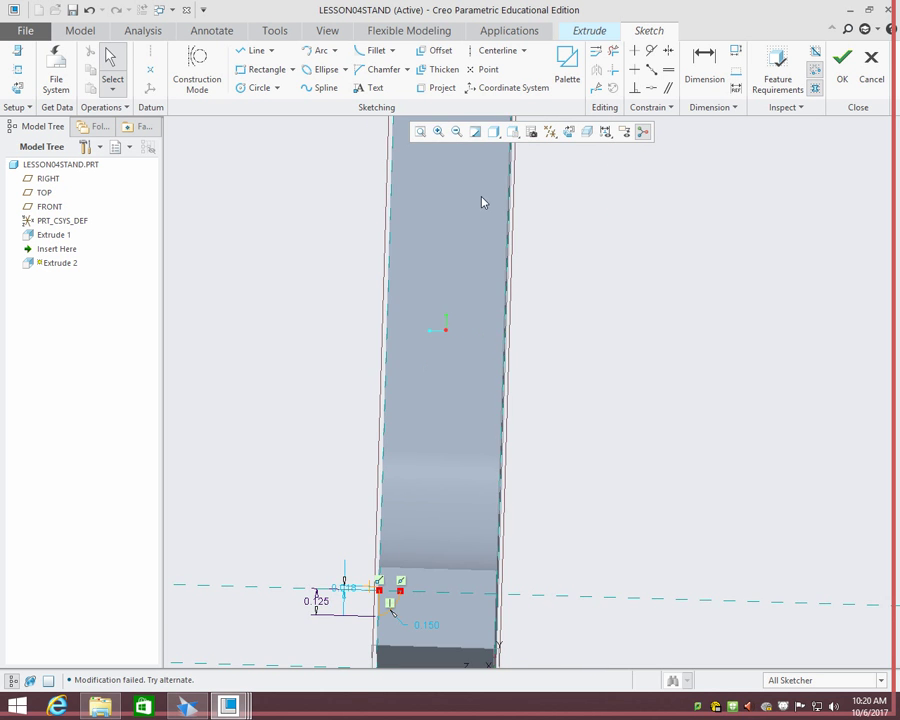
pyautogui.scroll(-3, 406, 289)
pyautogui.click(590, 131)
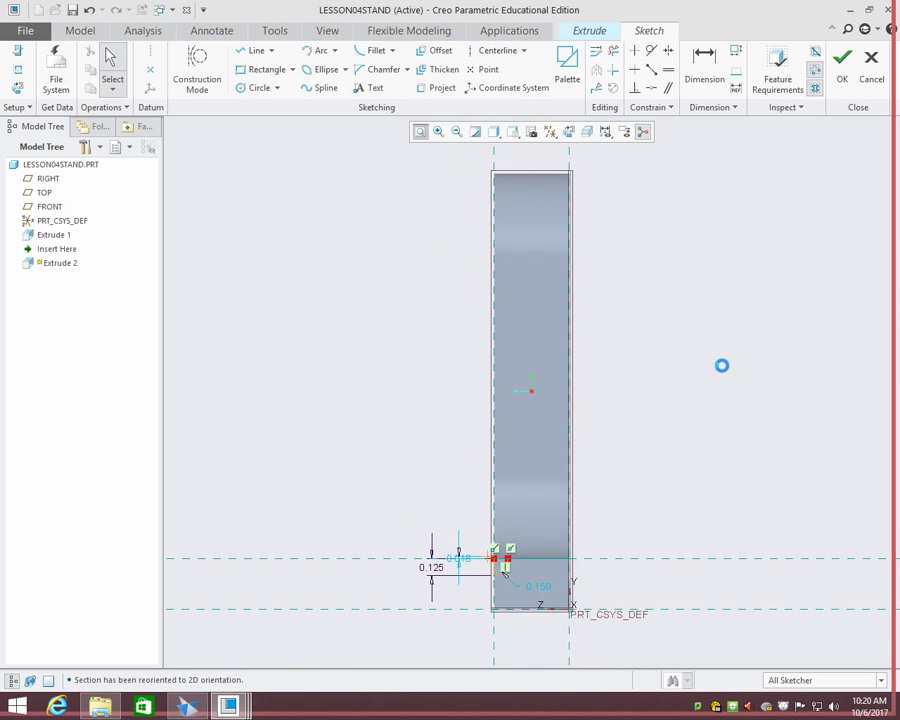
pyautogui.moveTo(566, 368)
pyautogui.mouseDown(button='middle')
pyautogui.moveTo(606, 356)
pyautogui.moveTo(555, 370)
pyautogui.mouseUp(button='middle')
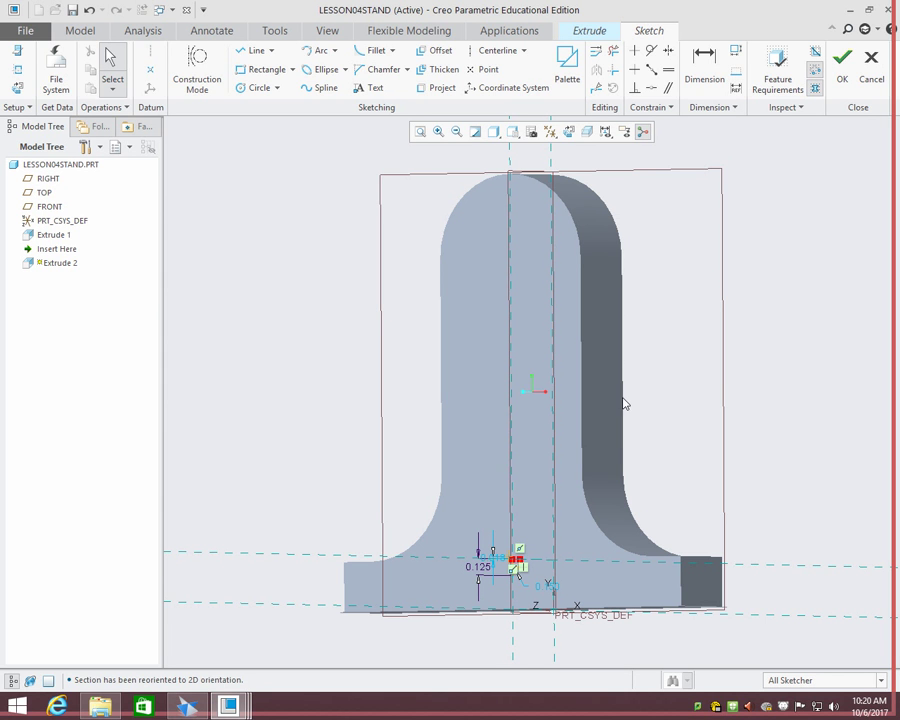
pyautogui.click(873, 70)
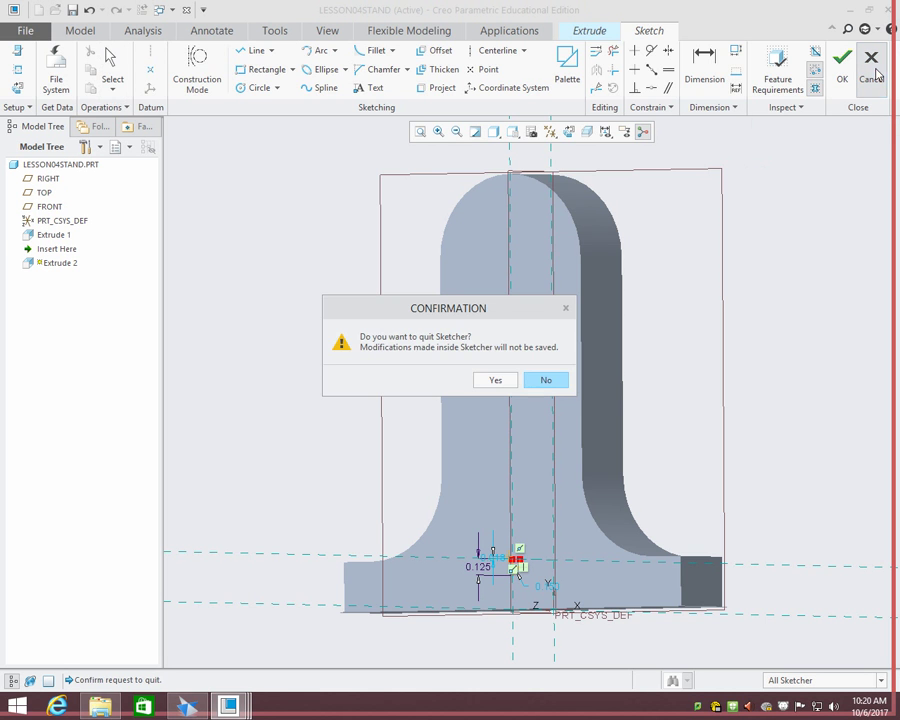
pyautogui.click(497, 380)
pyautogui.moveTo(679, 362)
pyautogui.mouseDown(button='middle')
pyautogui.moveTo(632, 372)
pyautogui.moveTo(661, 356)
pyautogui.mouseUp(button='middle')
pyautogui.click(436, 70)
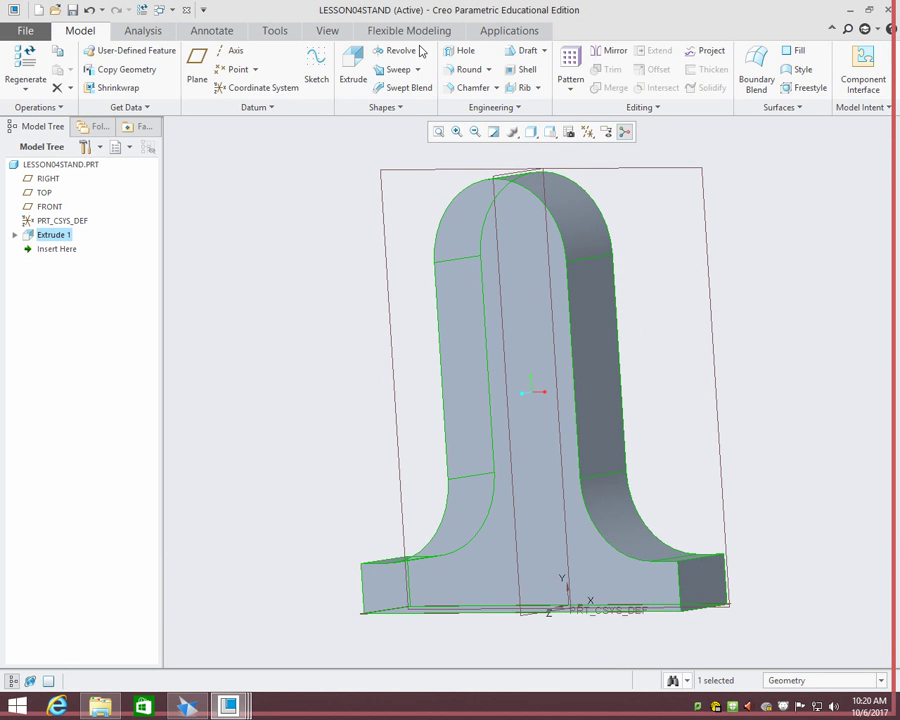
# - Start a new extrude with its sketch on the stand's front face
pyautogui.click(353, 70)
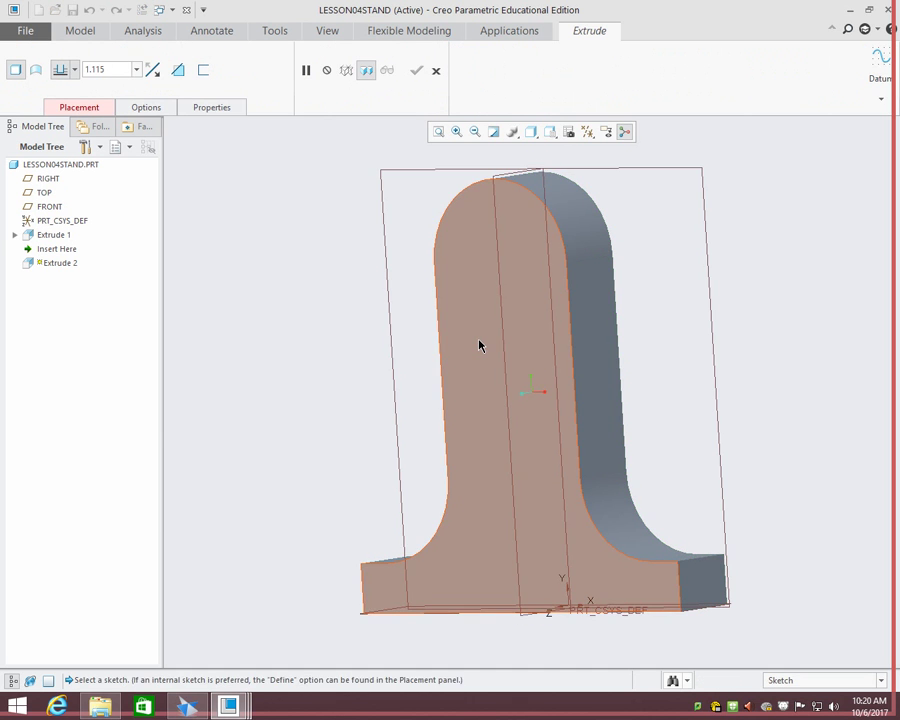
pyautogui.click(476, 342)
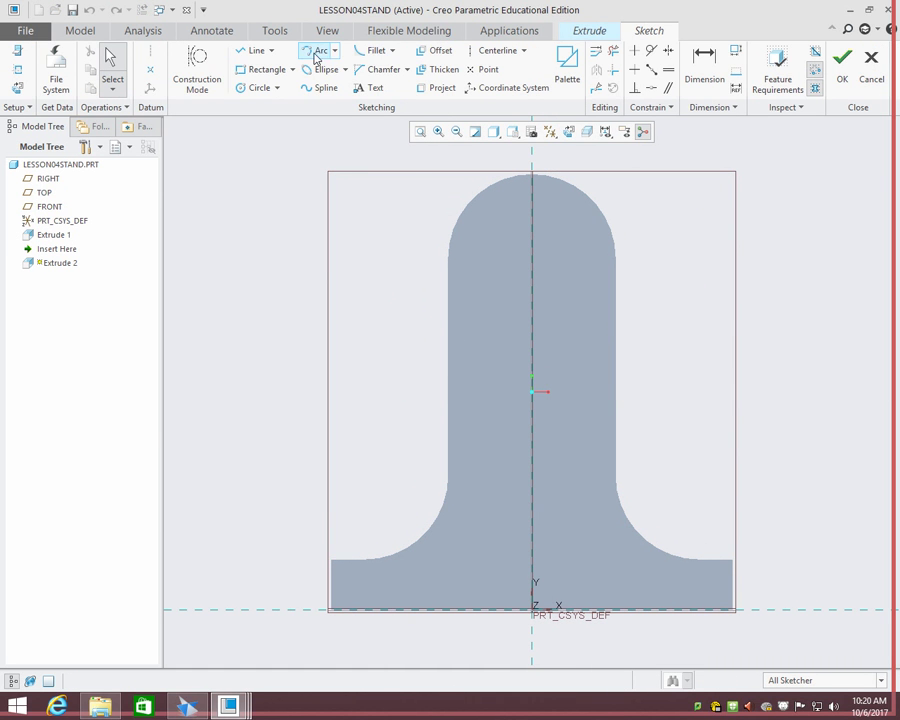
pyautogui.click(256, 52)
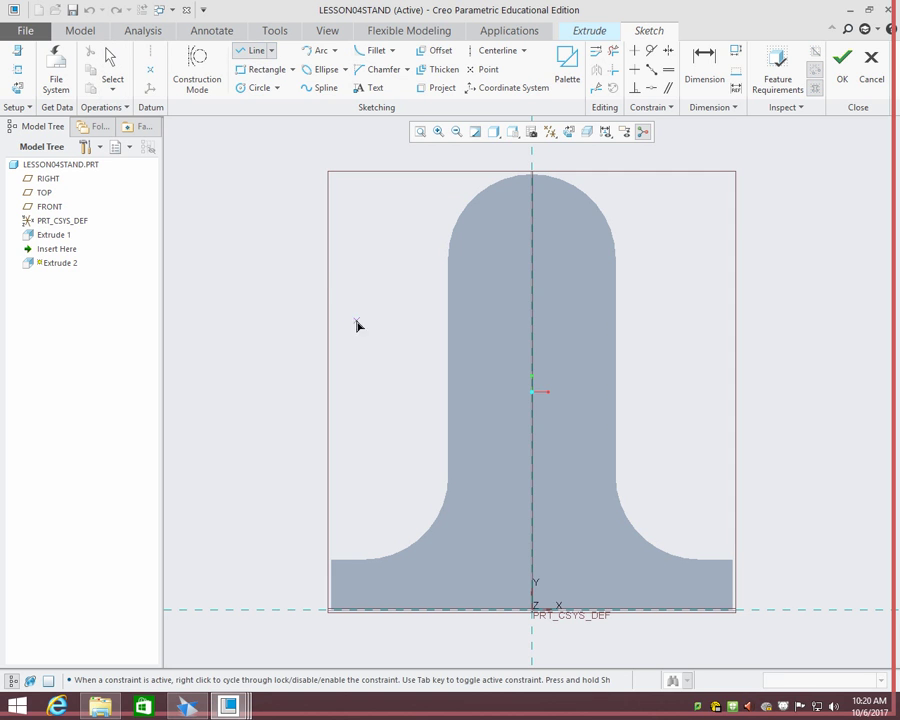
pyautogui.click(330, 273)
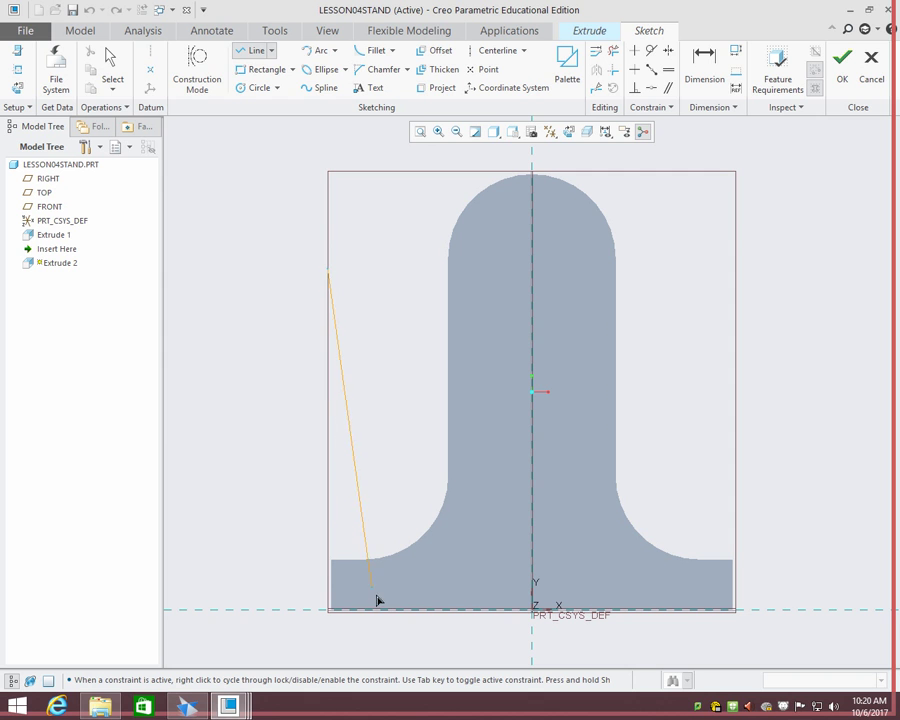
pyautogui.click(332, 563)
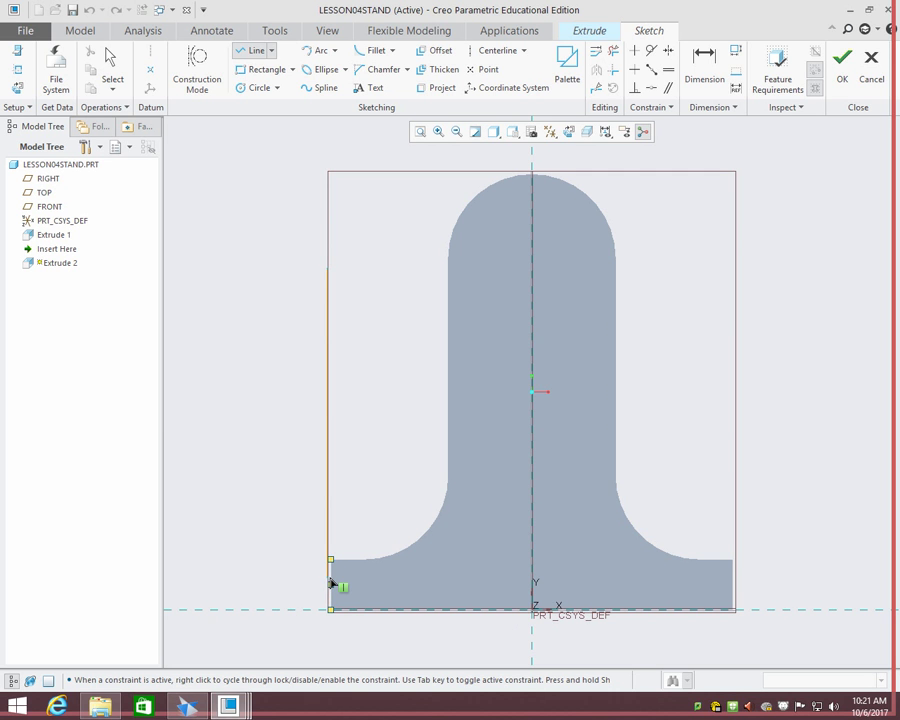
pyautogui.middleClick(333, 584)
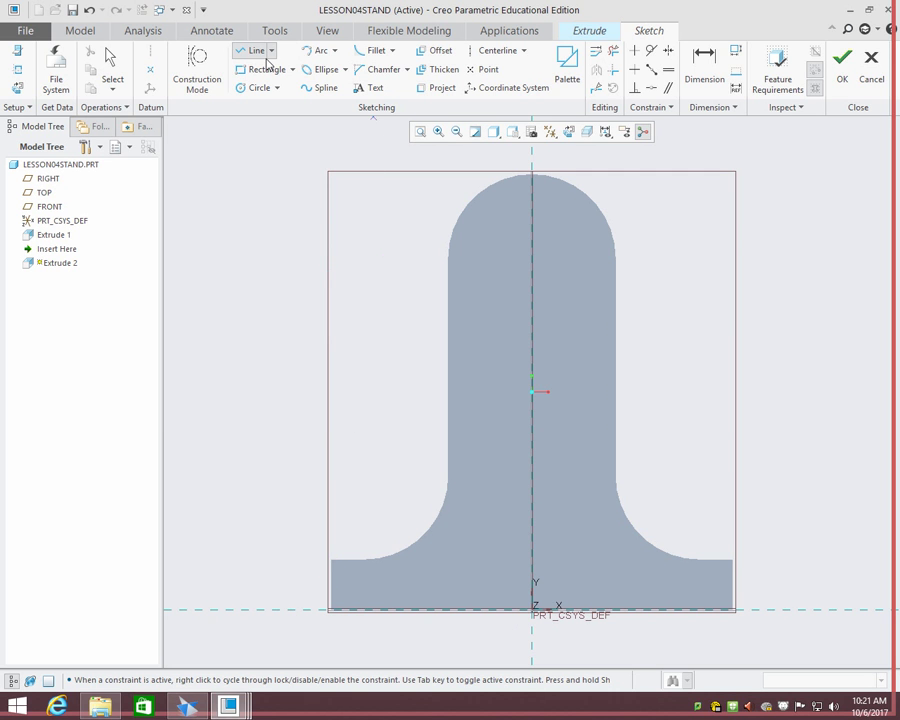
# - Sketch a closed rectangle of lines across the stand, about 3.908 wide and 2.366 high, starting about 0.227 above the base's bottom
pyautogui.click(279, 263)
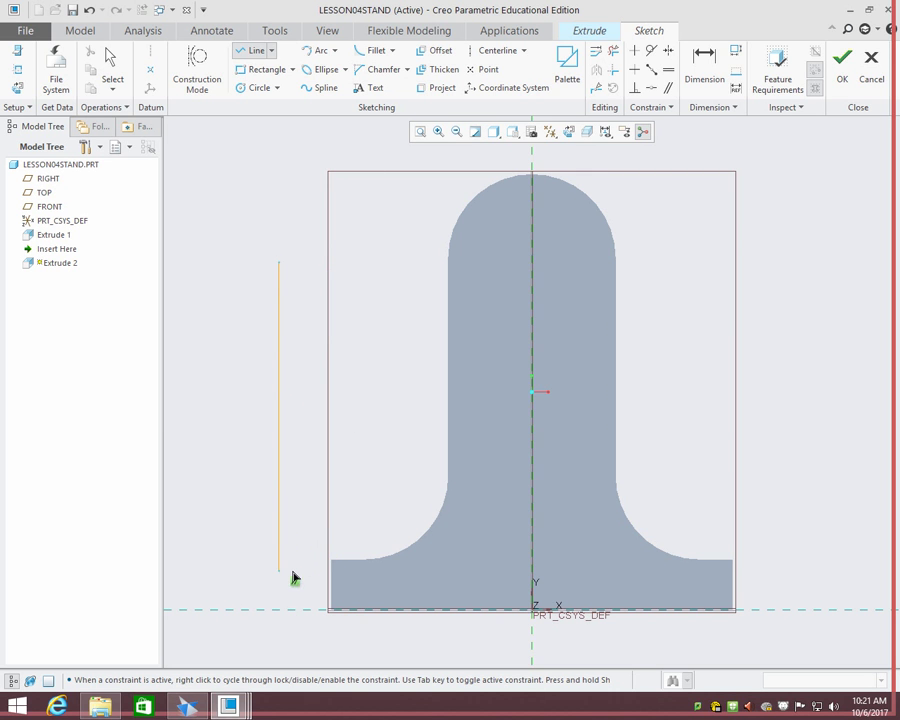
pyautogui.click(279, 578)
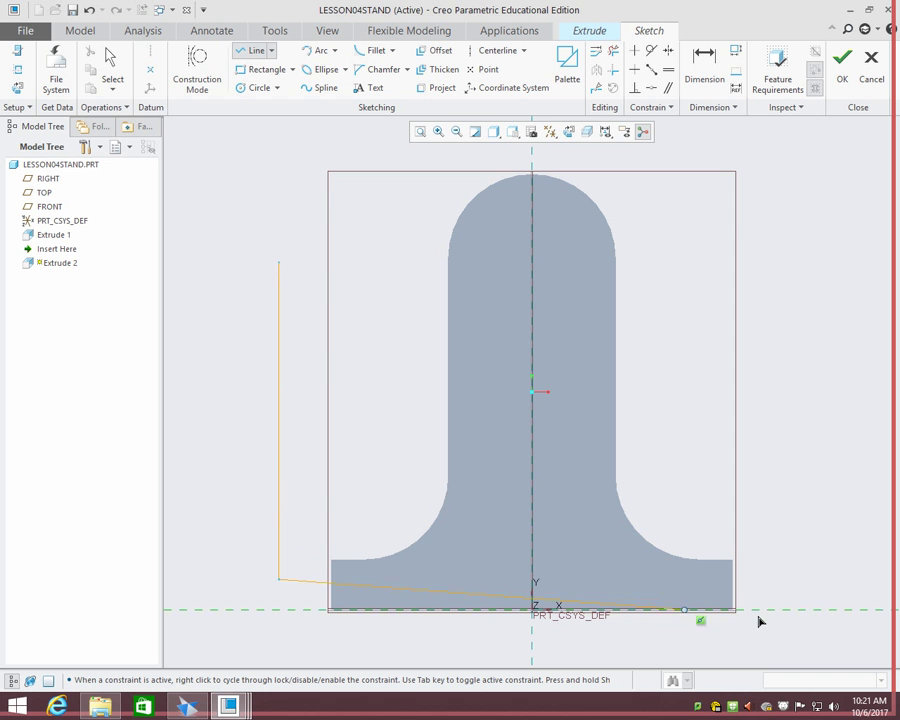
pyautogui.click(803, 578)
pyautogui.click(806, 270)
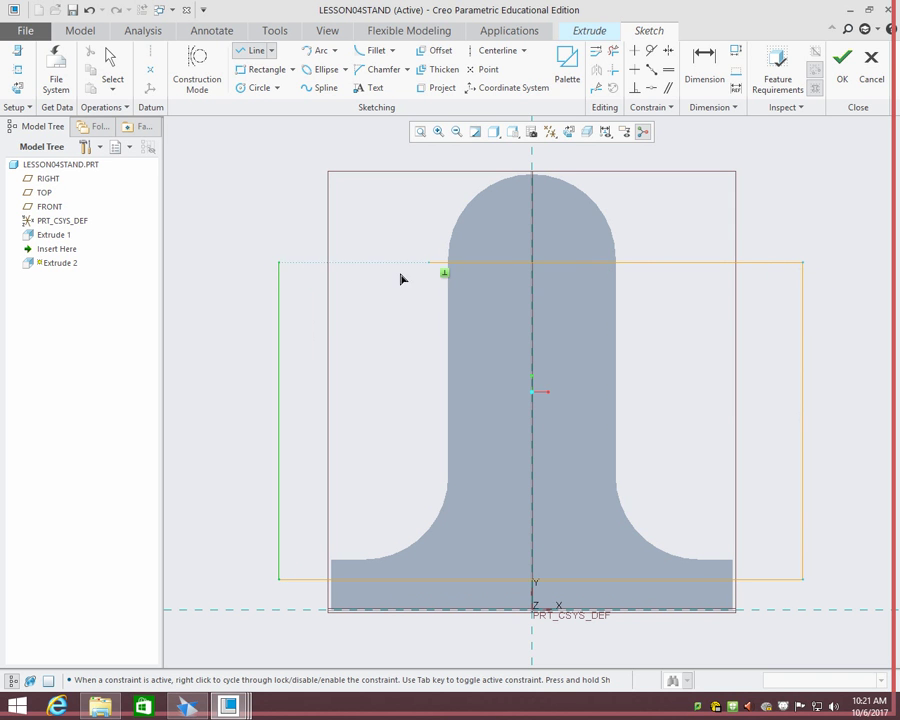
pyautogui.click(279, 270)
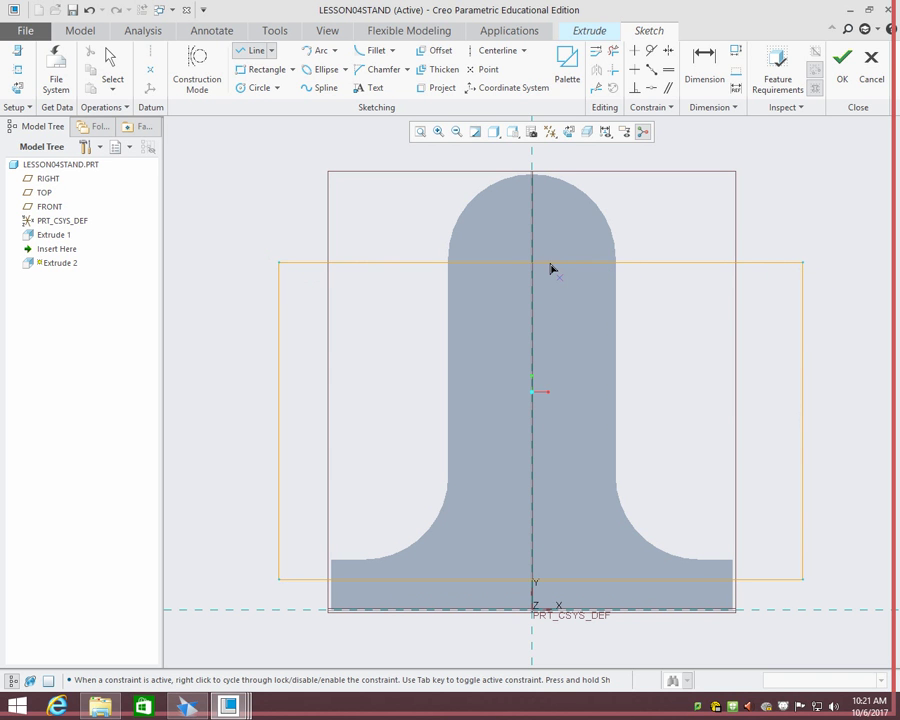
# - Sketch a downward-bulging arc of about 0.999 radius between two points on the rectangle's top line, centred on the vertical reference
pyautogui.click(260, 88)
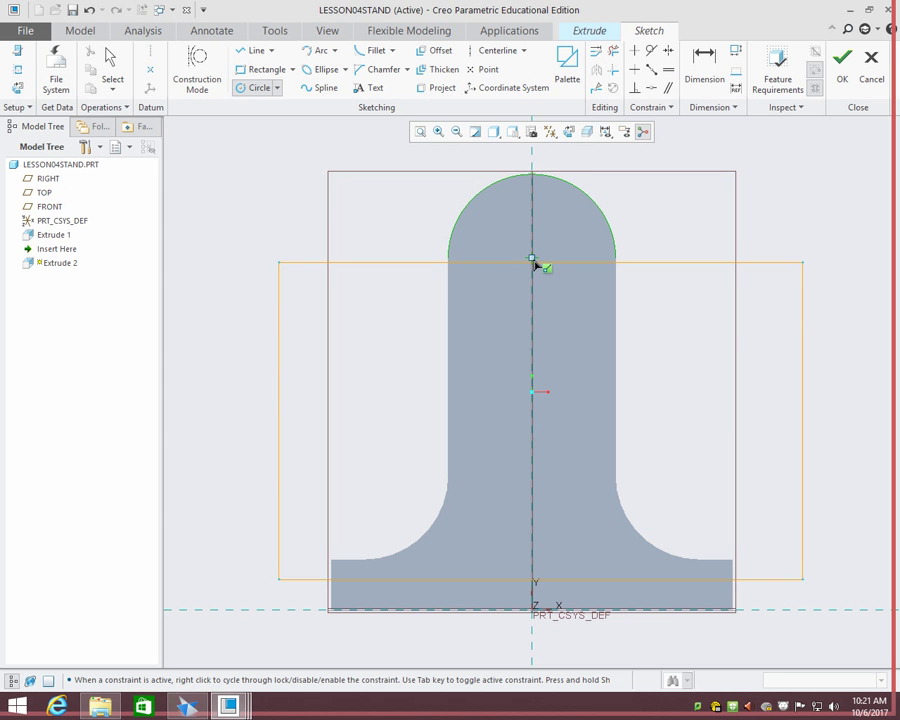
pyautogui.click(335, 50)
pyautogui.click(333, 70)
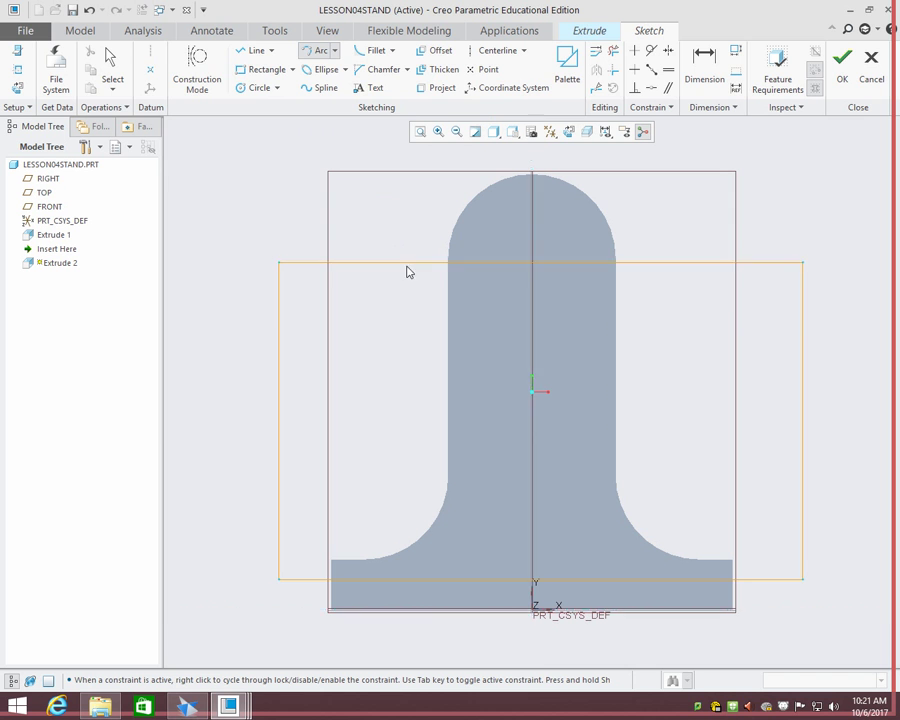
pyautogui.click(405, 262)
pyautogui.click(666, 263)
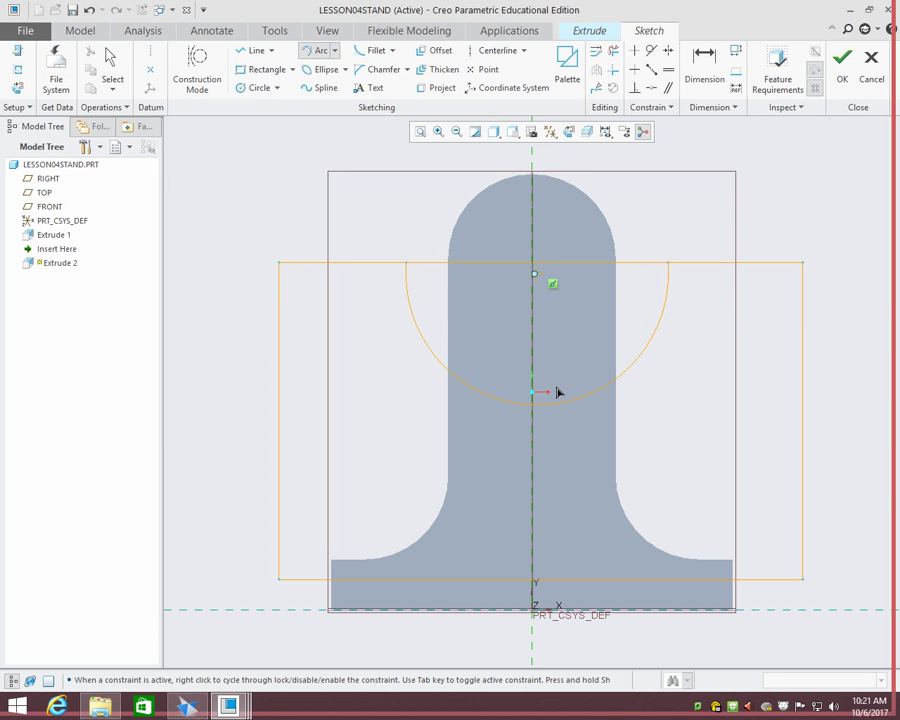
pyautogui.click(582, 422)
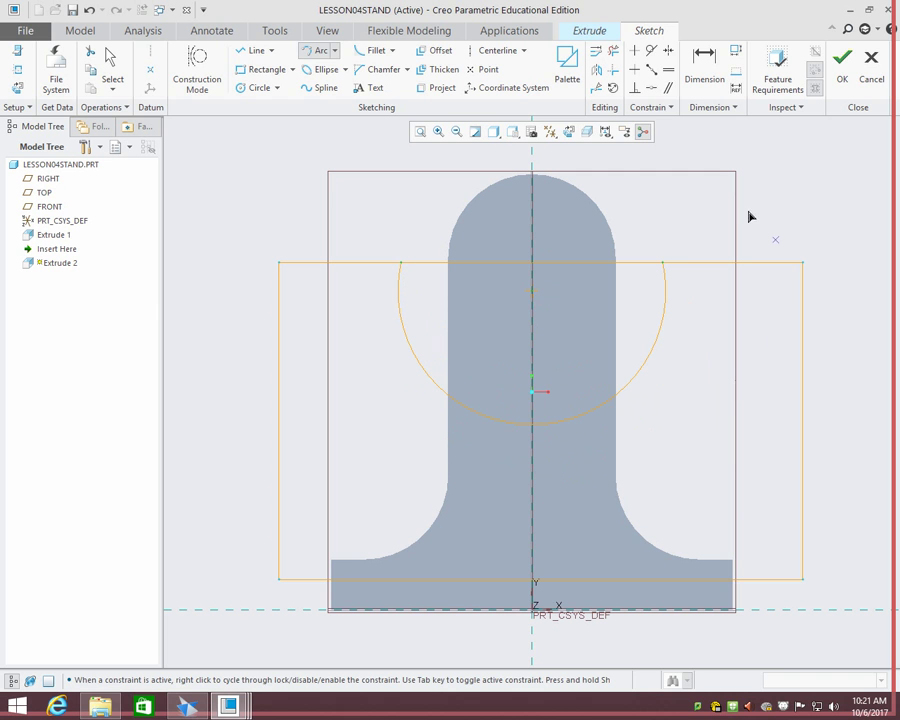
# - Trim away the part of the rectangle's top line between the arc's two ends
pyautogui.click(650, 88)
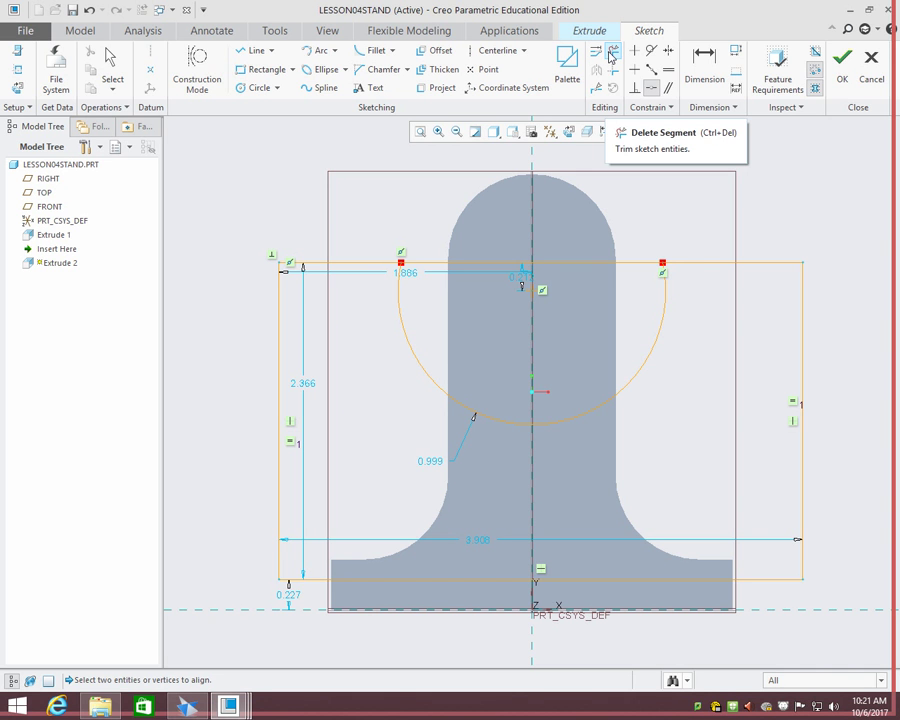
pyautogui.click(612, 55)
pyautogui.click(524, 263)
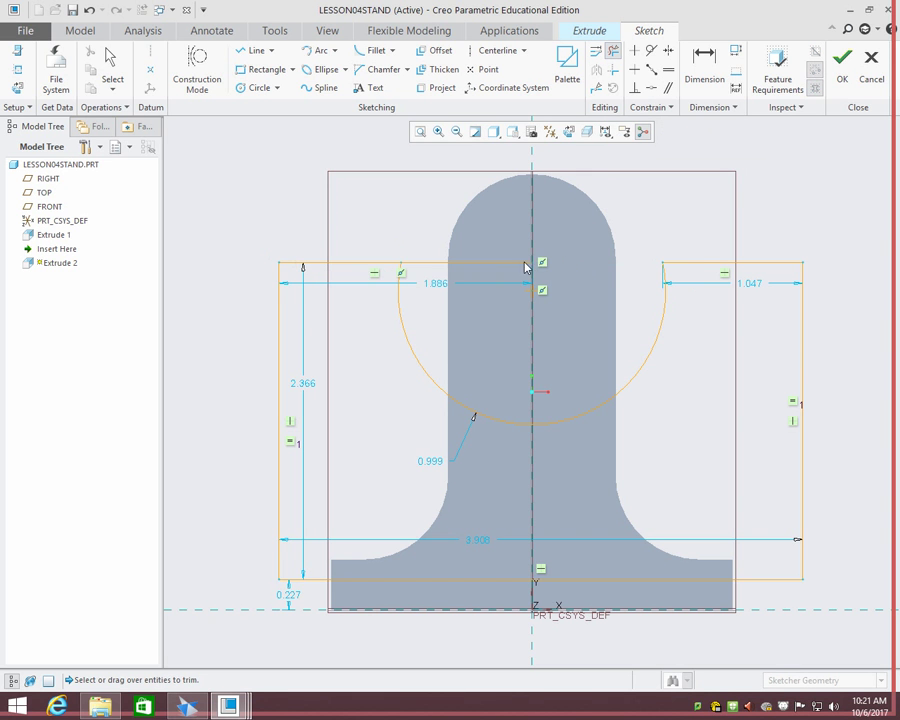
pyautogui.click(652, 92)
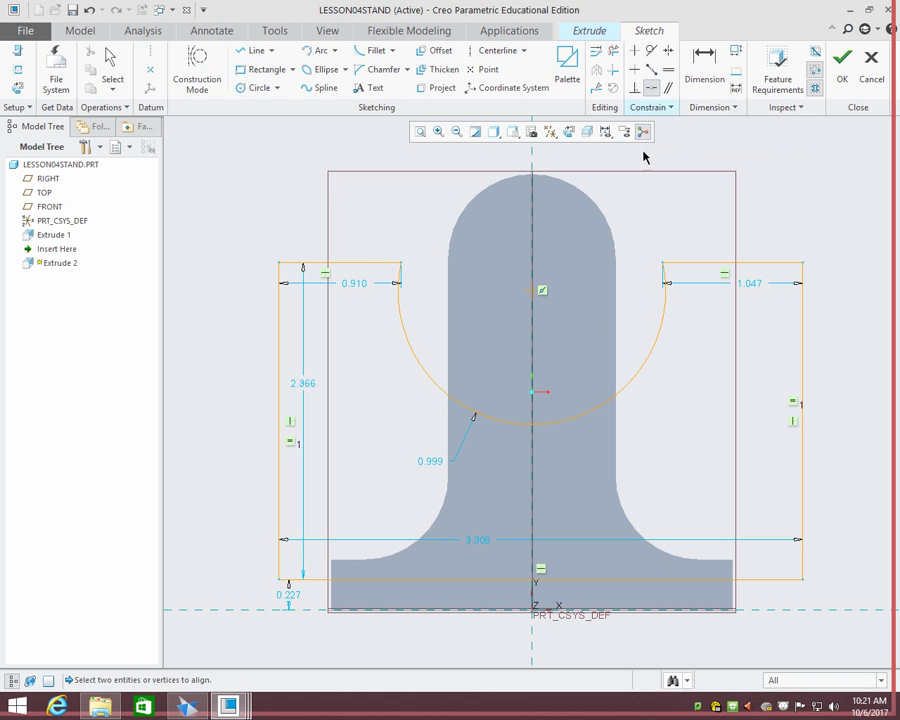
pyautogui.click(533, 291)
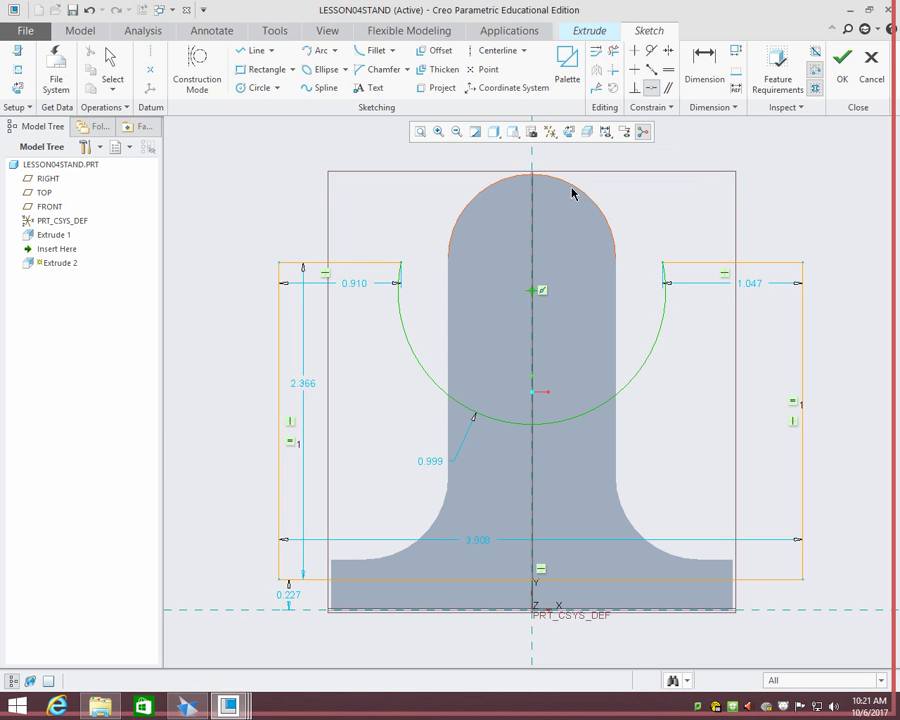
pyautogui.middleClick(555, 238)
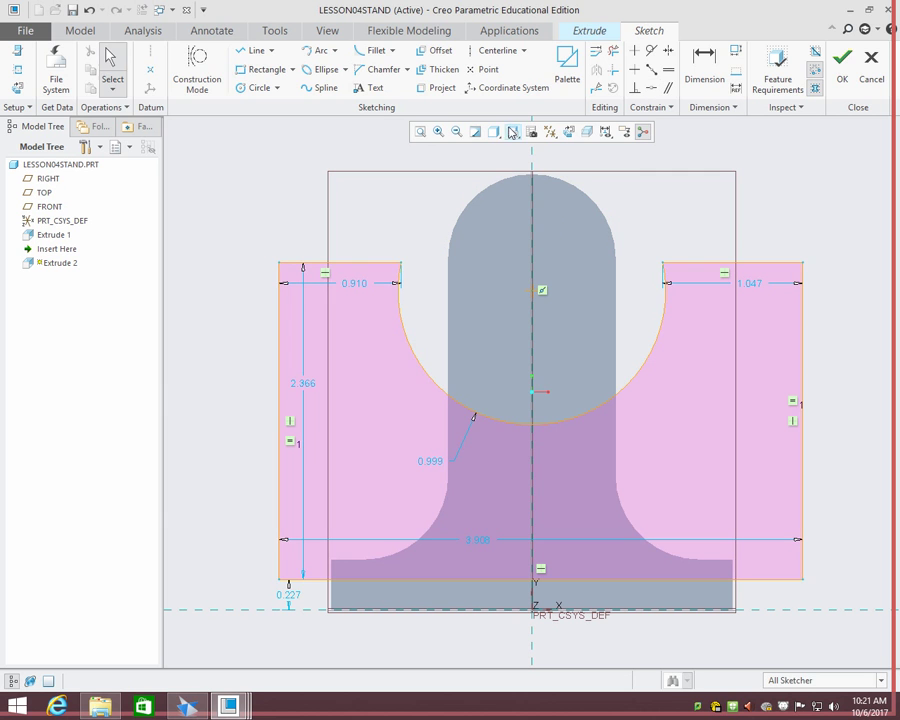
# - Project the stand's rounded top edge and make the cutout arc's centre coincident with its centre, deleting the conflicting Point On Entity constraint
pyautogui.click(440, 88)
pyautogui.click(585, 197)
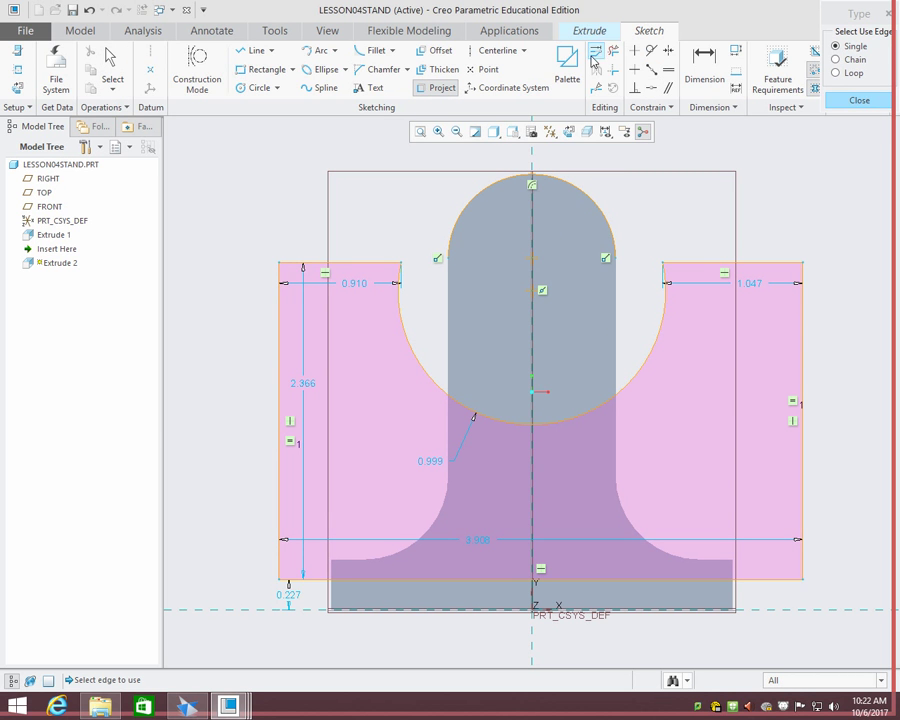
pyautogui.click(651, 88)
pyautogui.click(540, 290)
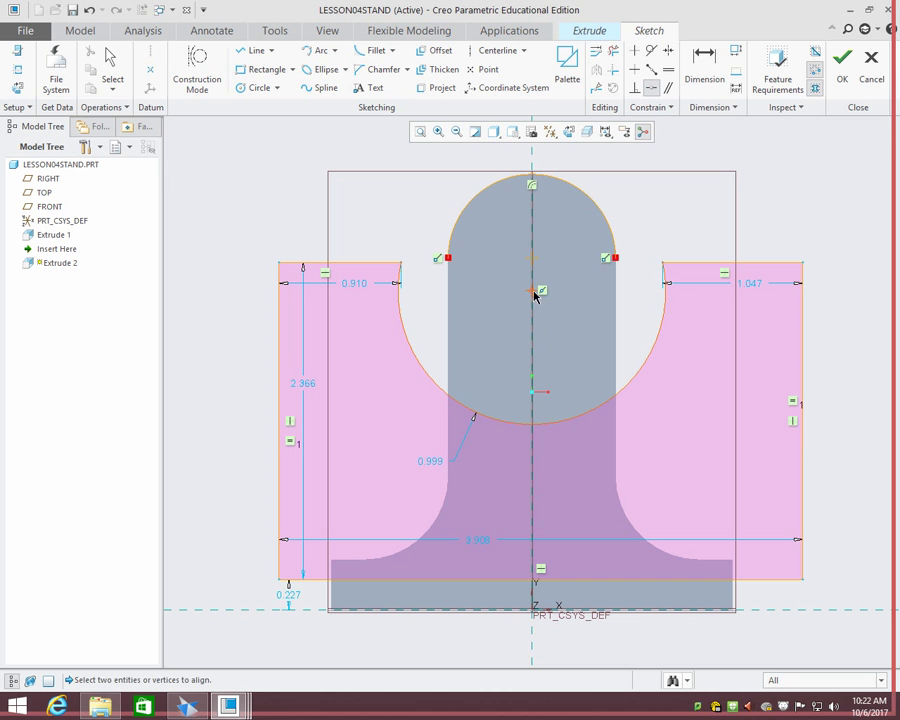
pyautogui.click(533, 262)
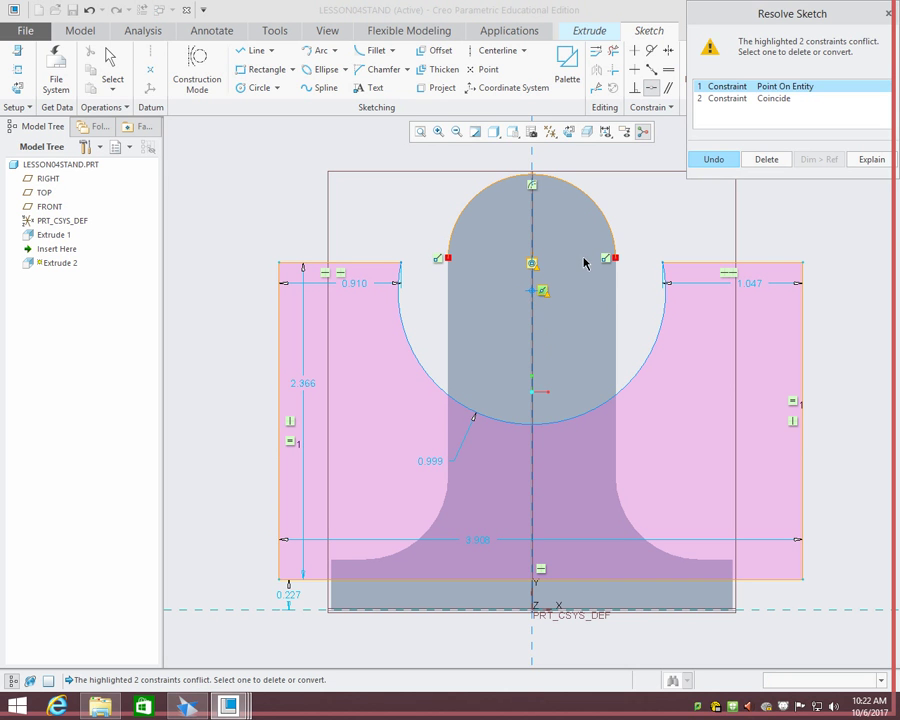
pyautogui.click(780, 99)
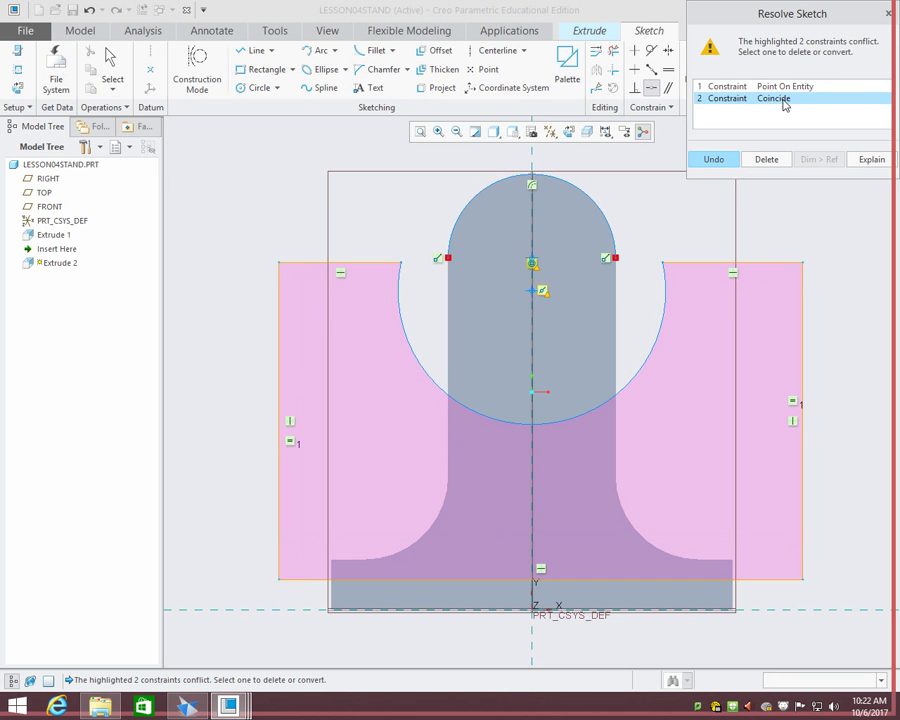
pyautogui.click(767, 159)
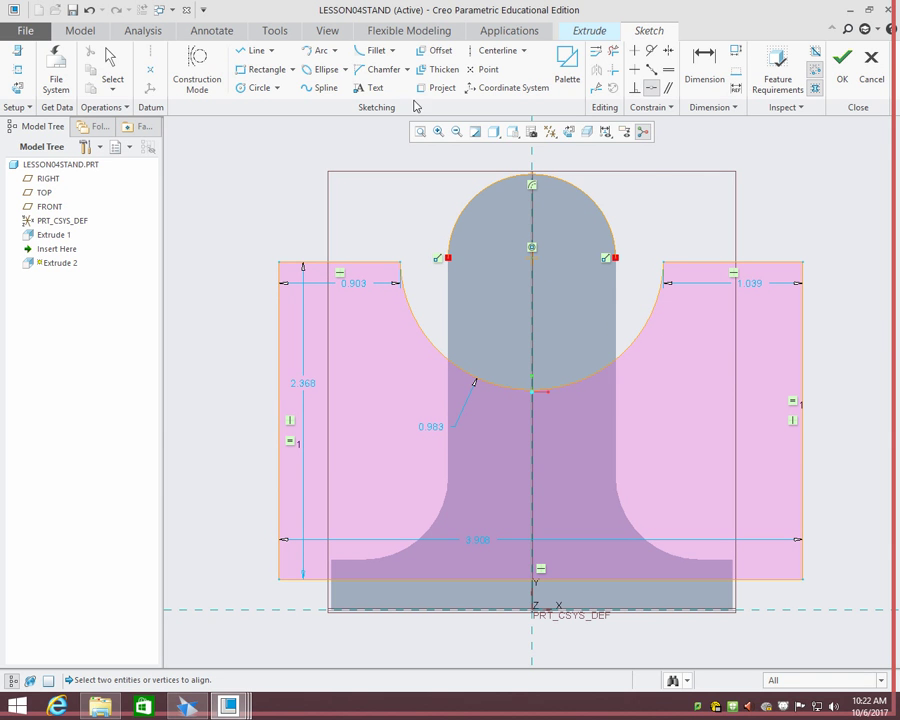
pyautogui.middleClick(600, 228)
# - Make the cutout arc's right end coincident with the projected arc's right end and delete the projected arc
pyautogui.moveTo(595, 230)
pyautogui.mouseDown()
pyautogui.moveTo(604, 256)
pyautogui.moveTo(626, 274)
pyautogui.moveTo(612, 172)
pyautogui.mouseUp()
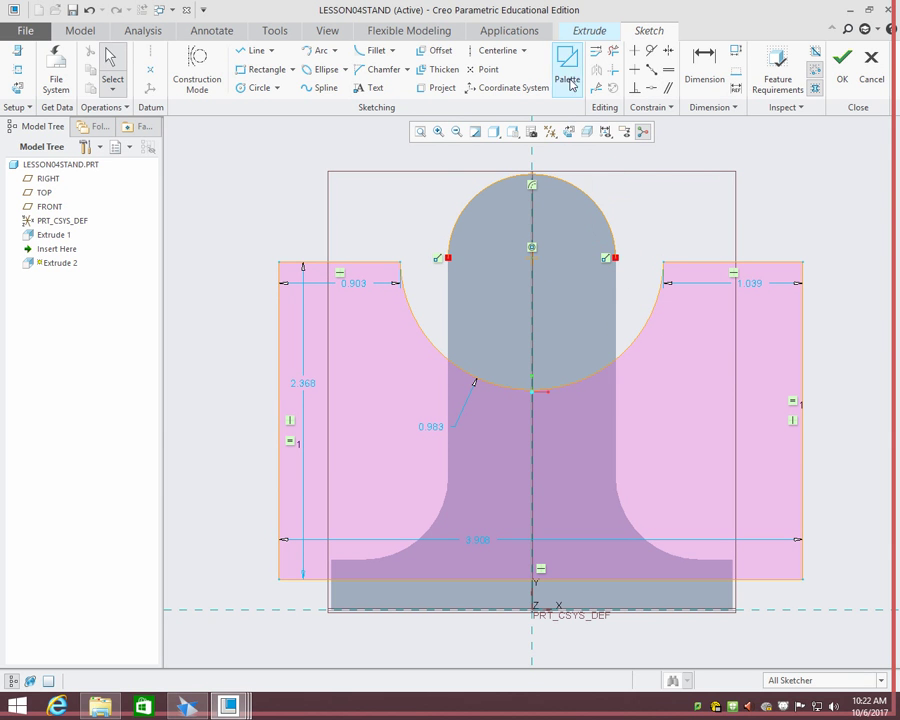
pyautogui.click(651, 88)
pyautogui.click(666, 265)
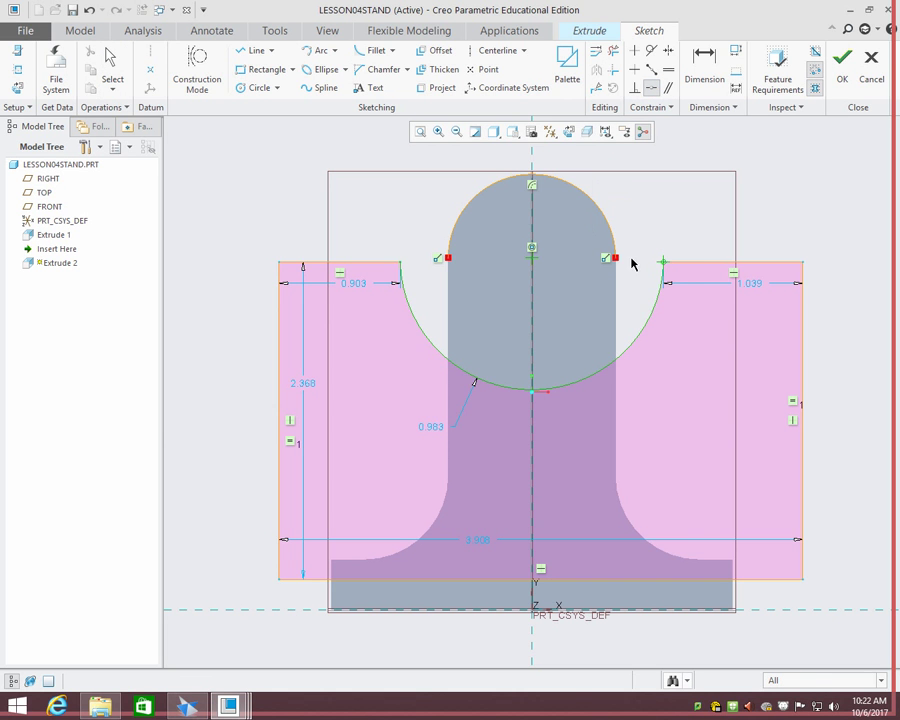
pyautogui.click(615, 258)
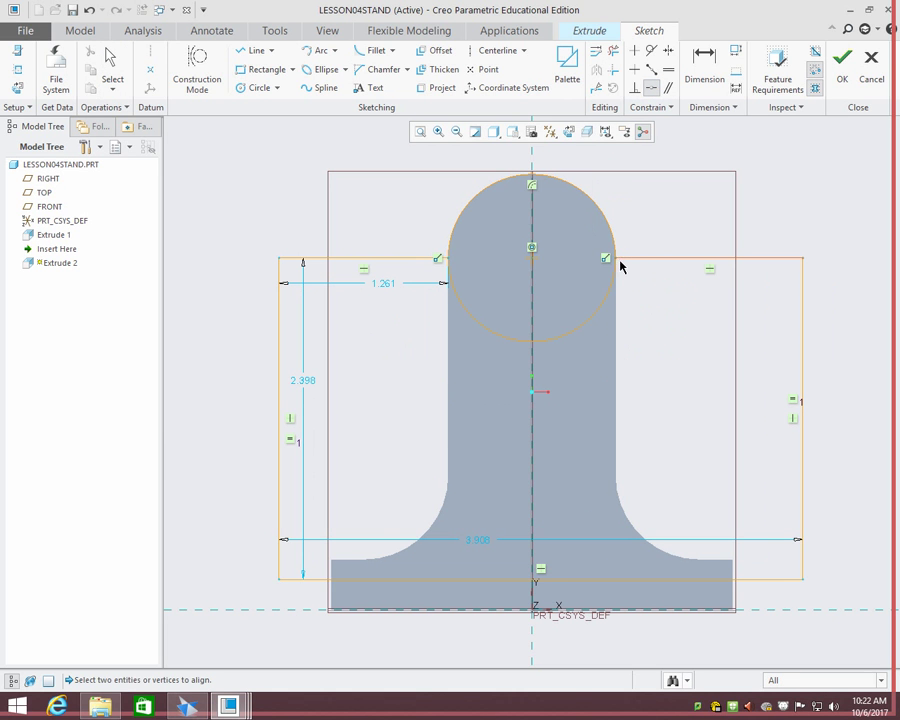
pyautogui.middleClick(686, 203)
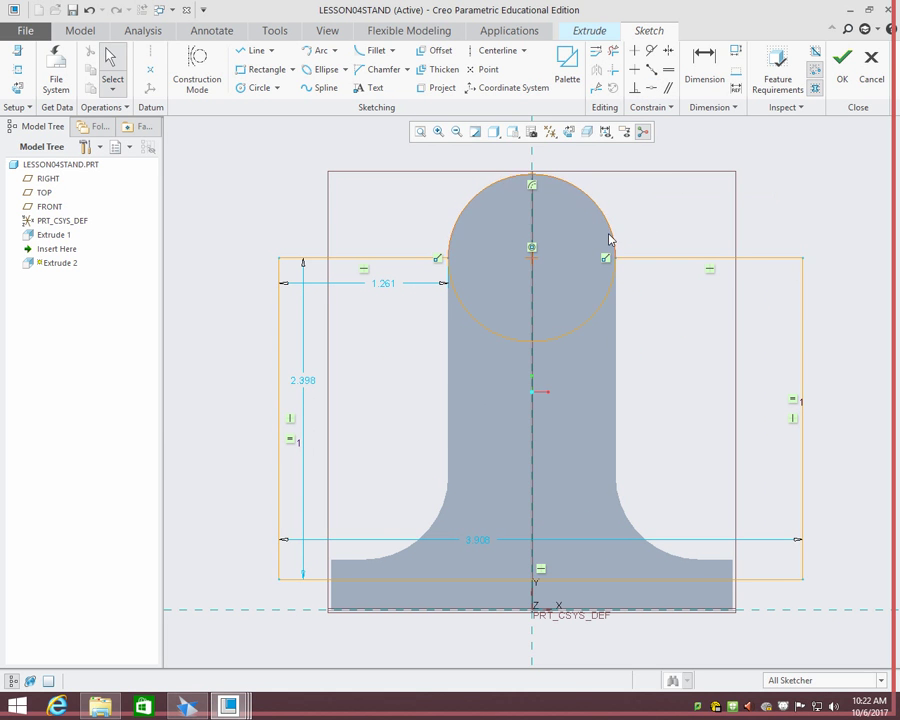
pyautogui.click(557, 182)
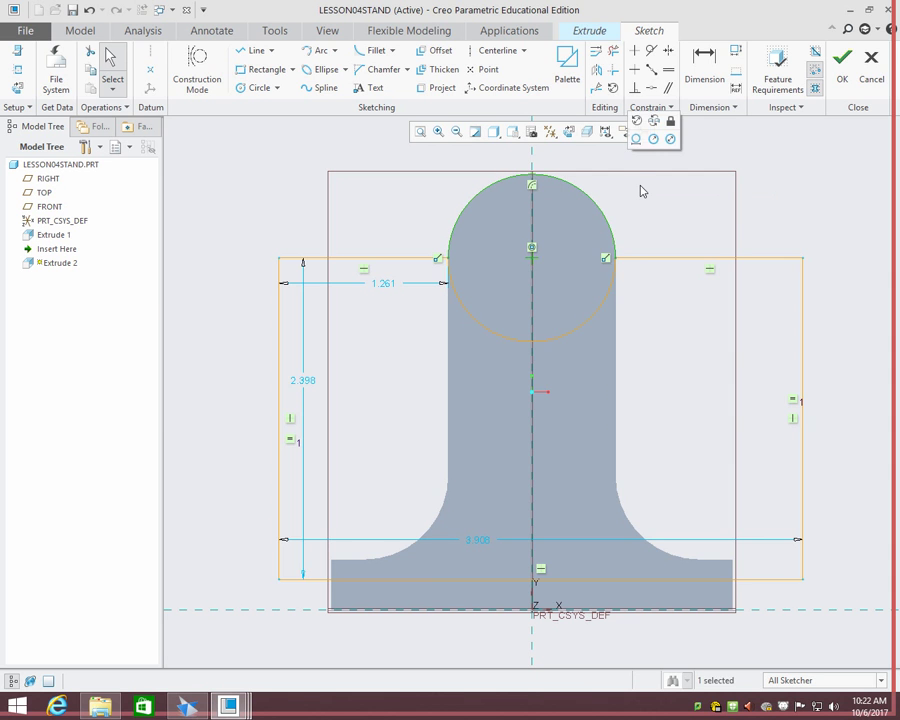
pyautogui.press('Delete')
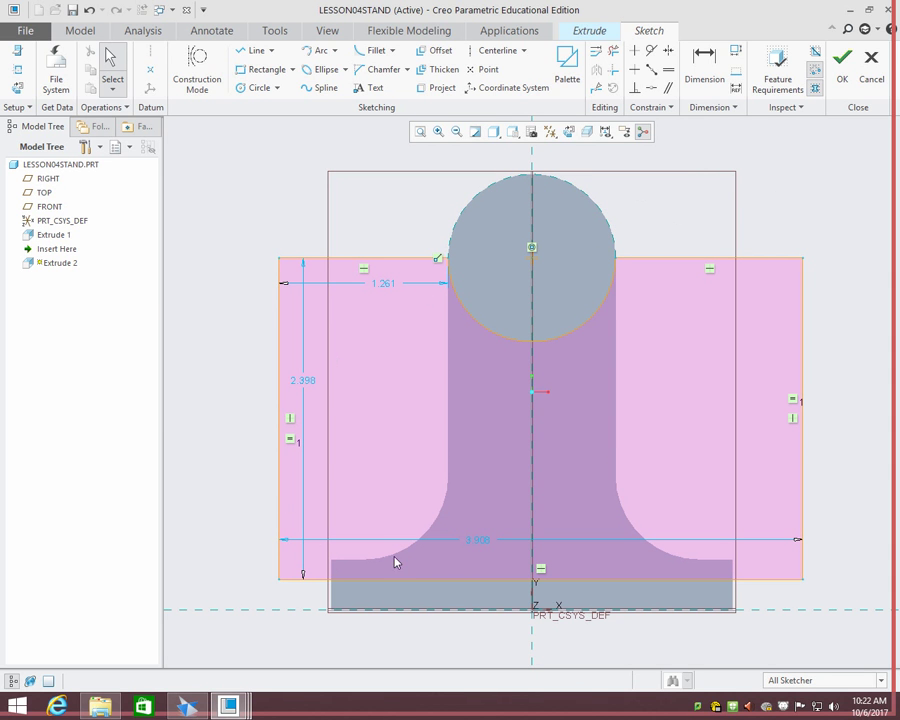
# - Make the rectangle's two lower corners coincident with the left and right side edges of the stand's base
pyautogui.click(651, 87)
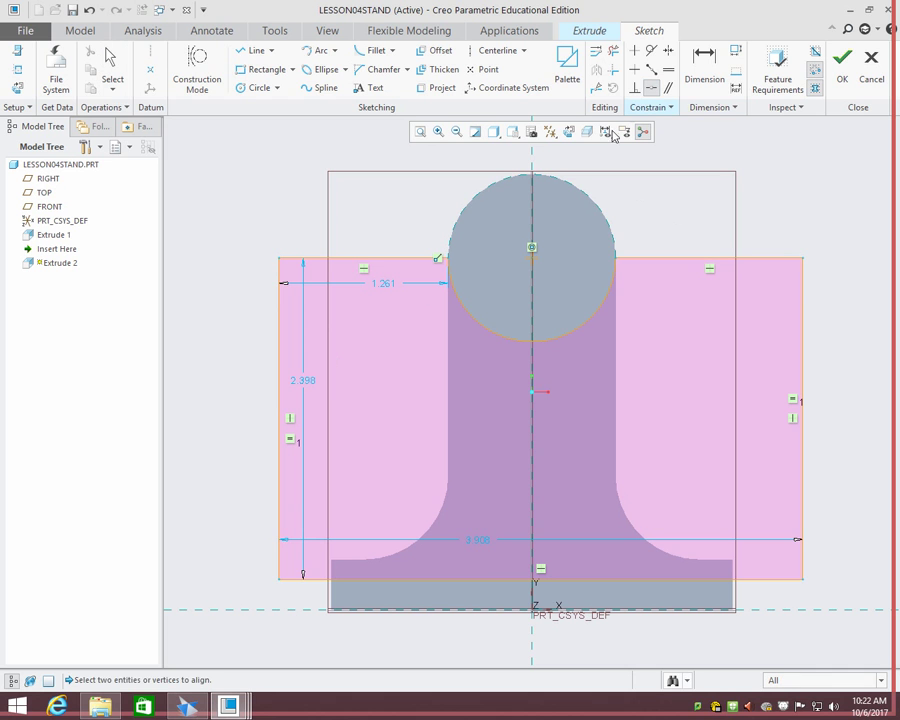
pyautogui.click(278, 580)
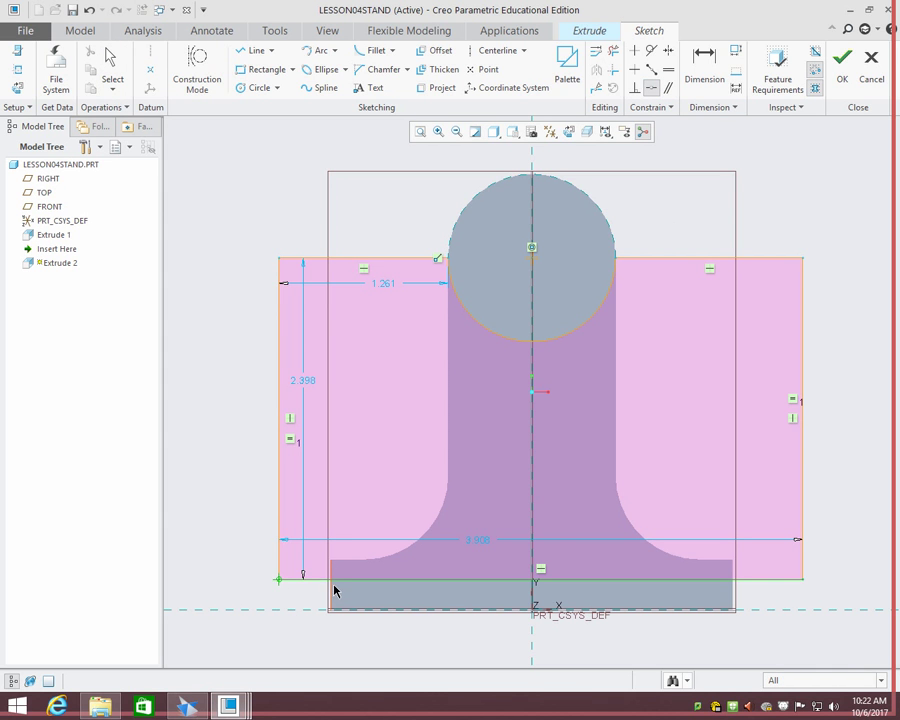
pyautogui.click(333, 589)
pyautogui.click(803, 581)
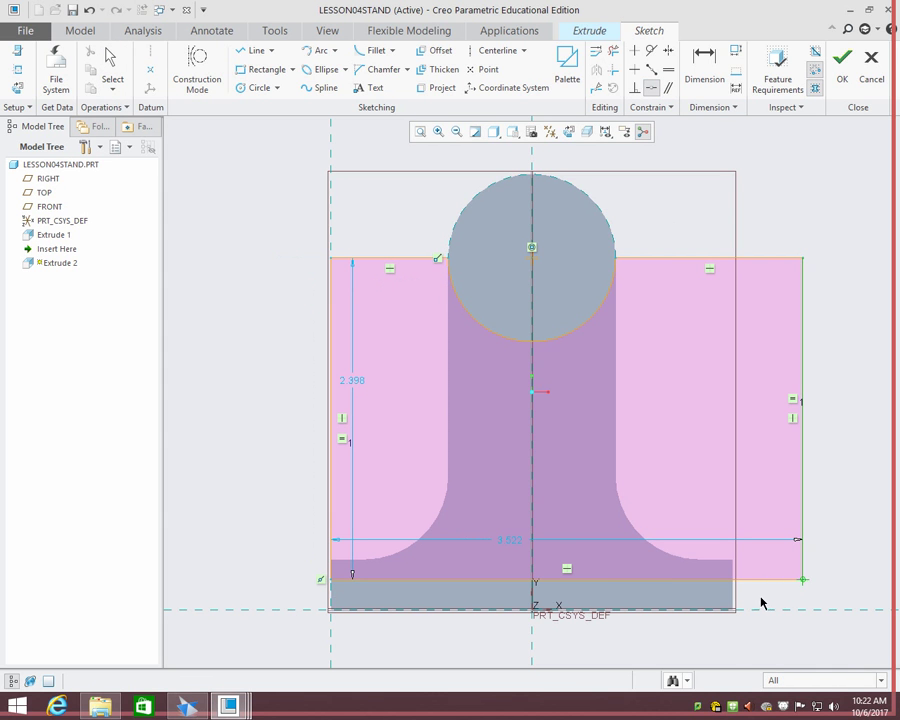
pyautogui.click(735, 597)
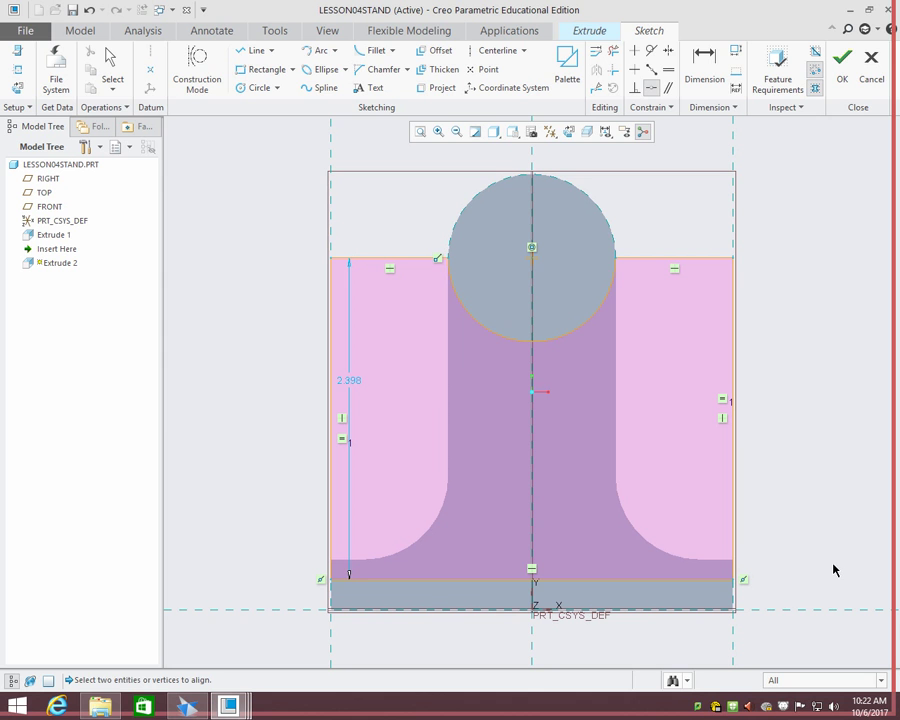
pyautogui.middleClick(352, 378)
# - Set the rectangle's height to 2.625-.25 (2.375) and finish the sketch
pyautogui.doubleClick(351, 380)
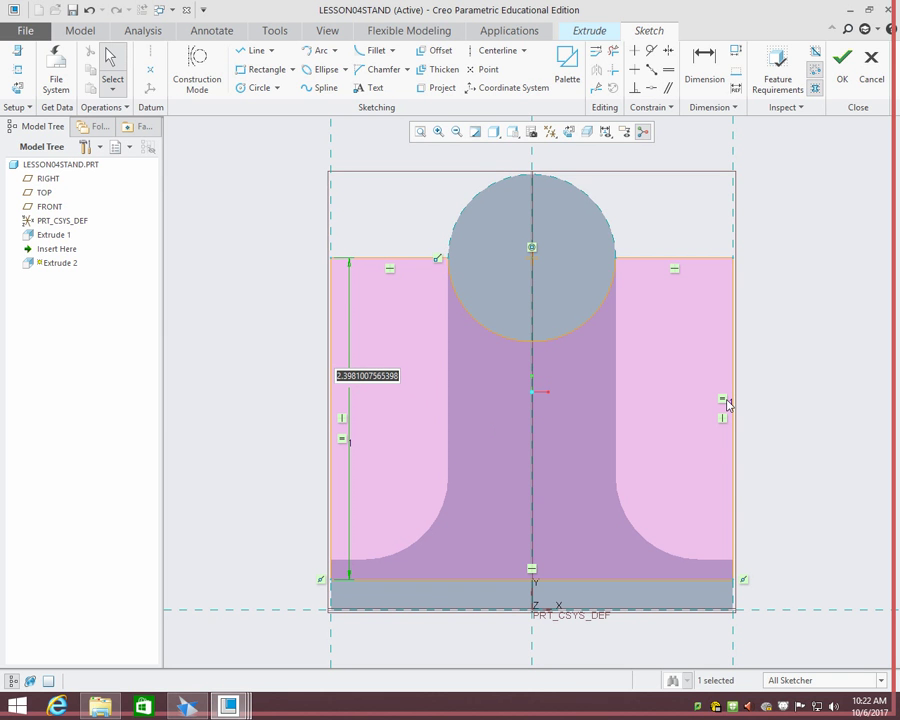
pyautogui.write('2.')
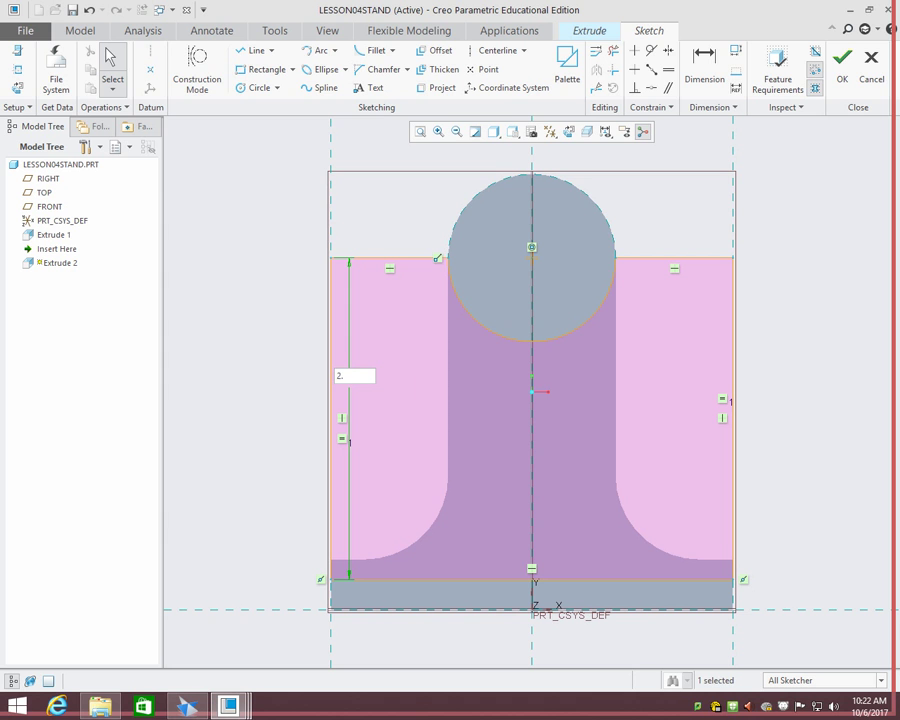
pyautogui.write('625-.25')
pyautogui.press('Return')
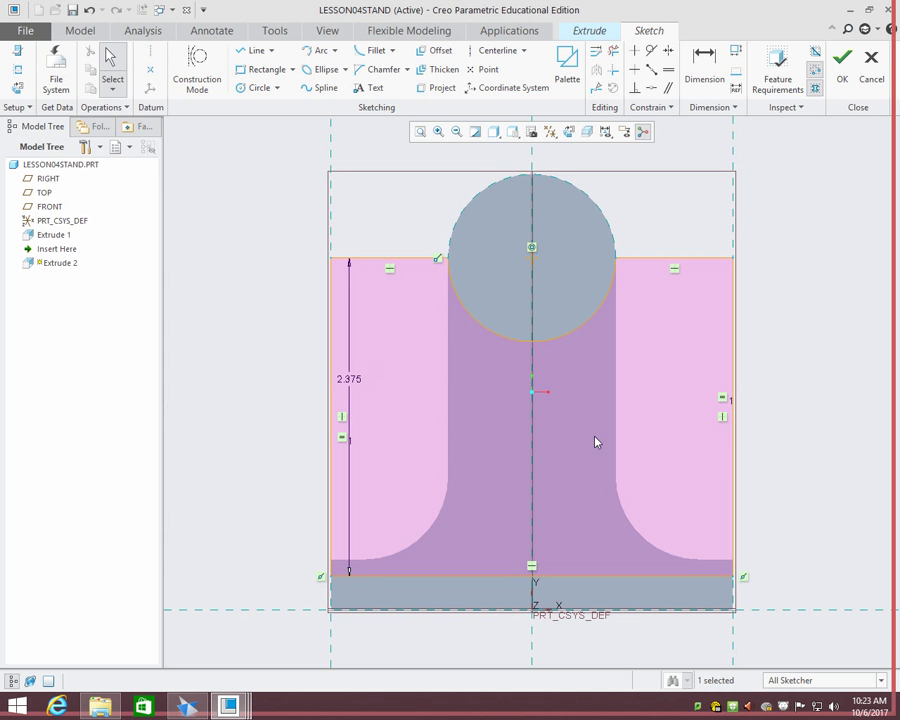
pyautogui.click(843, 70)
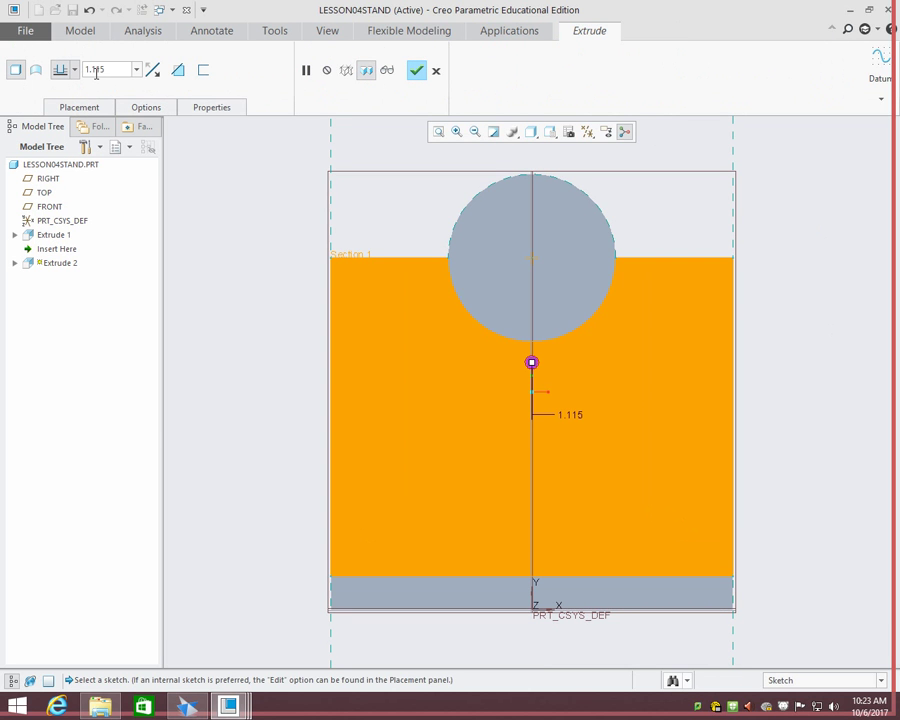
# - Reopen the extrude's section sketch to check its height dimension
pyautogui.click(153, 70)
pyautogui.click(153, 70)
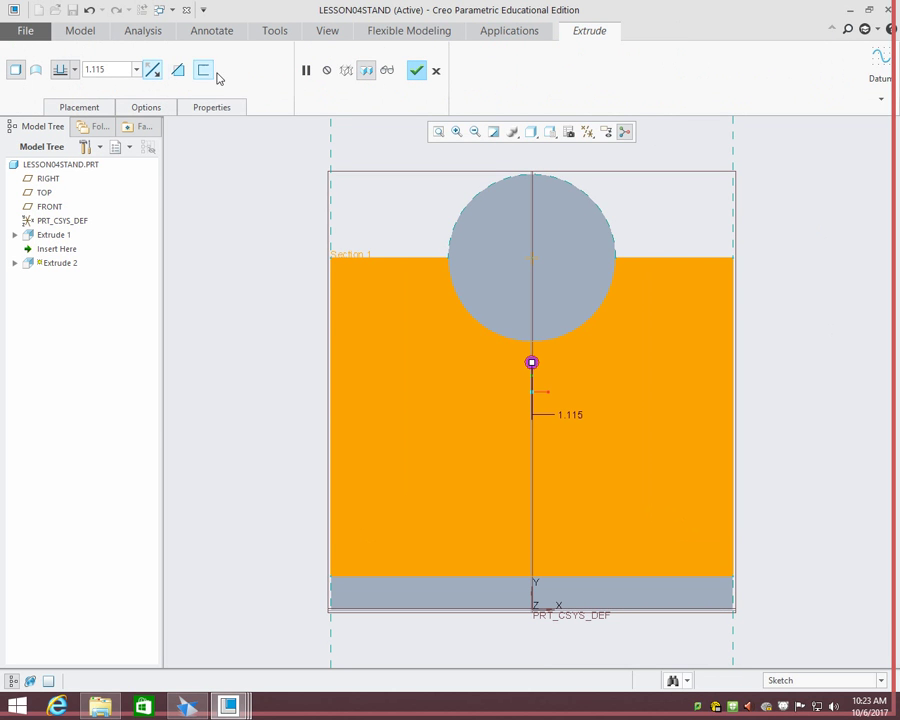
pyautogui.click(79, 107)
pyautogui.click(208, 162)
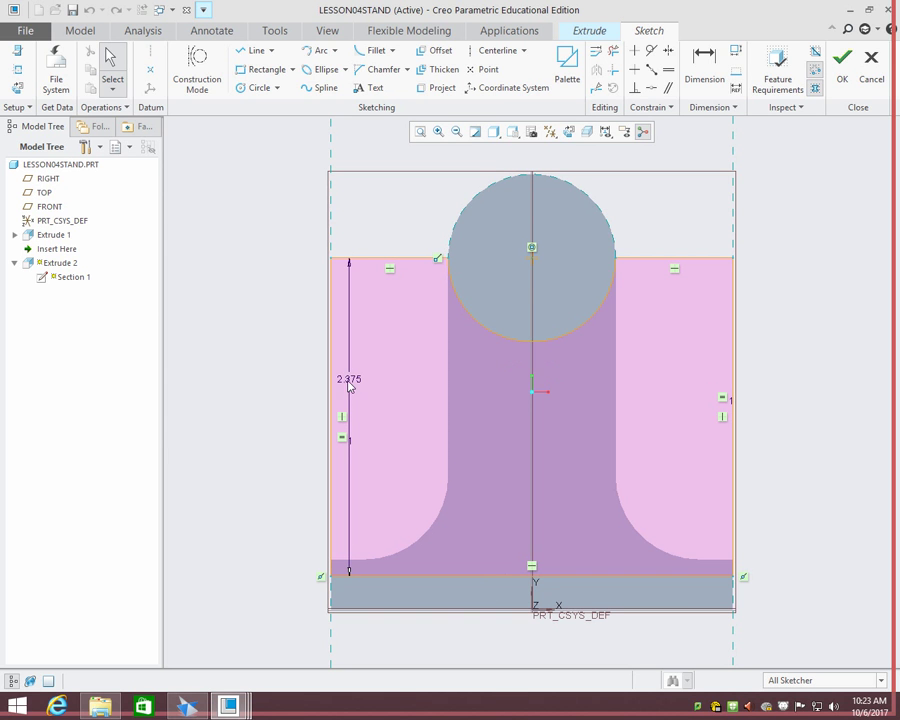
pyautogui.click(838, 75)
# - Set the second extrude to remove material with a depth of 0.168
pyautogui.click(177, 69)
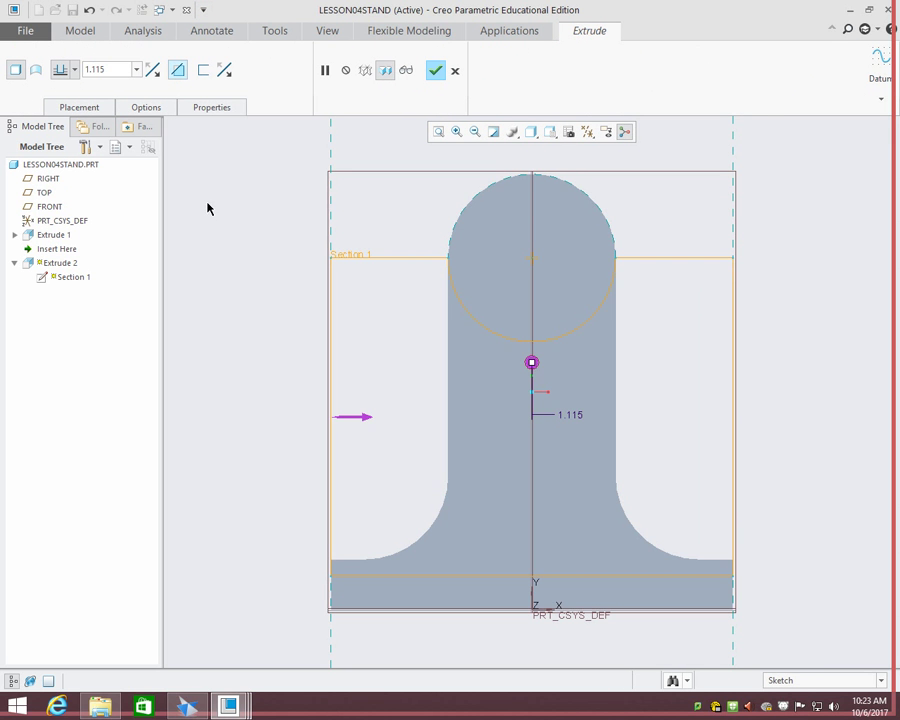
pyautogui.moveTo(289, 243); pyautogui.dragTo(424, 276, button='middle')
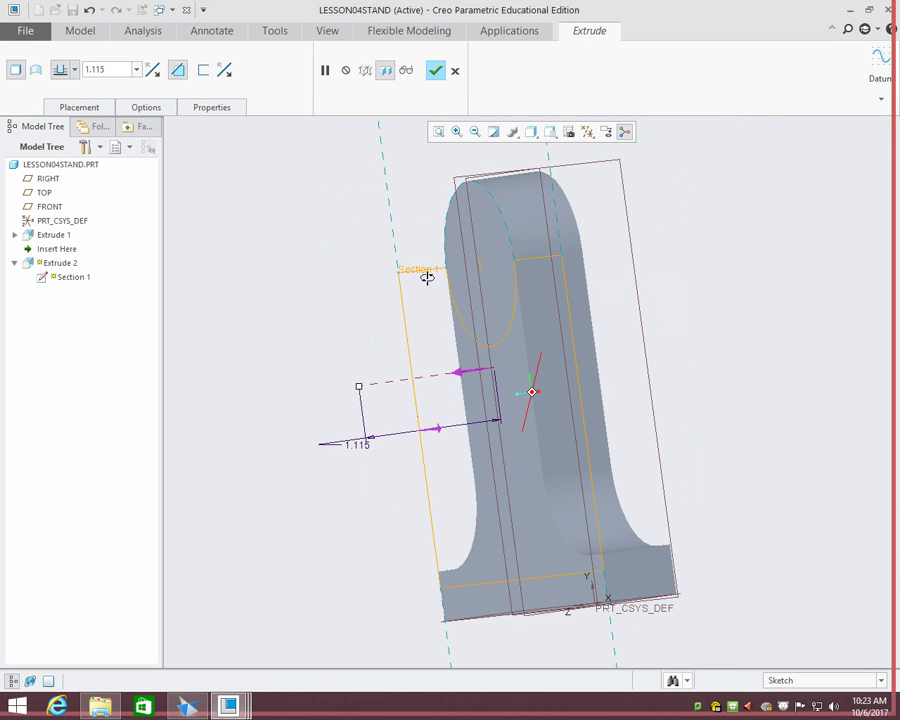
pyautogui.click(97, 70)
pyautogui.write('.168')
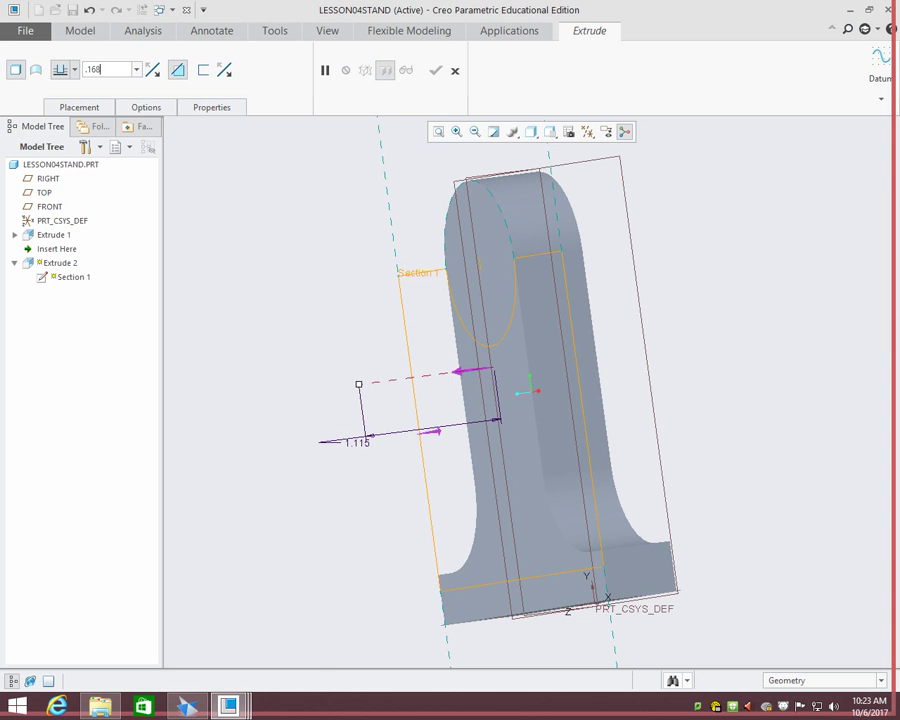
pyautogui.press('Return')
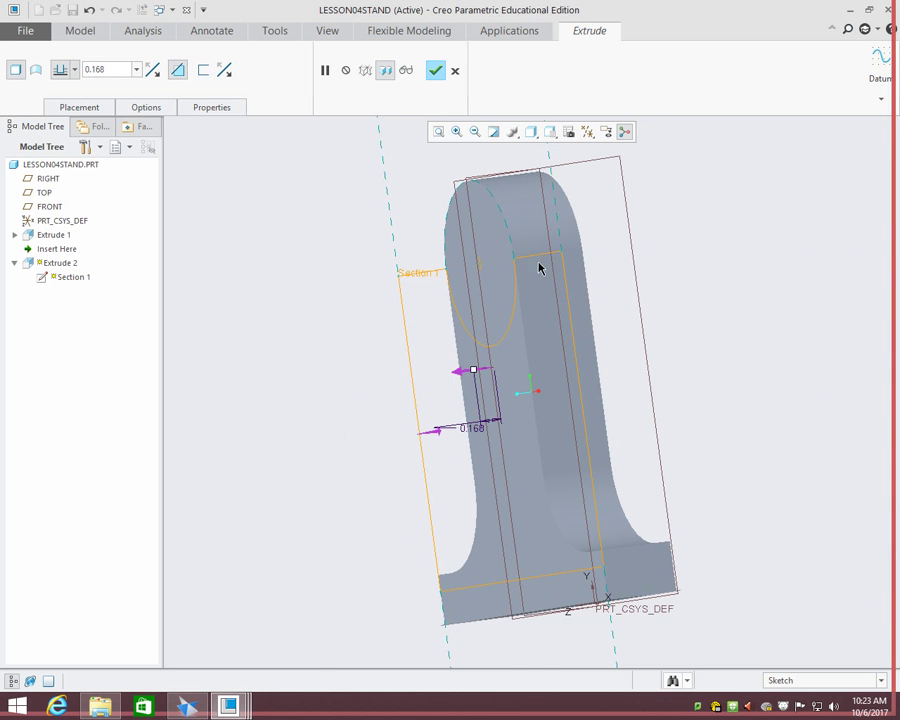
# - Flip the cut's depth direction into the stand's body and complete the extrude
pyautogui.moveTo(538, 261)
pyautogui.mouseDown(button='middle')
pyautogui.moveTo(512, 267)
pyautogui.moveTo(531, 255)
pyautogui.mouseUp(button='middle')
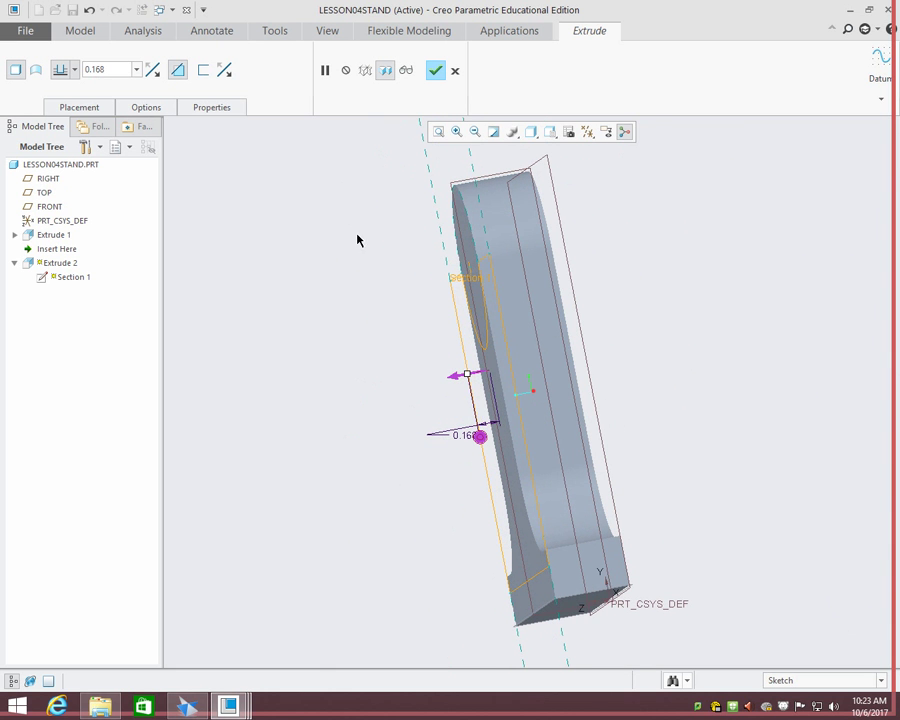
pyautogui.click(464, 381)
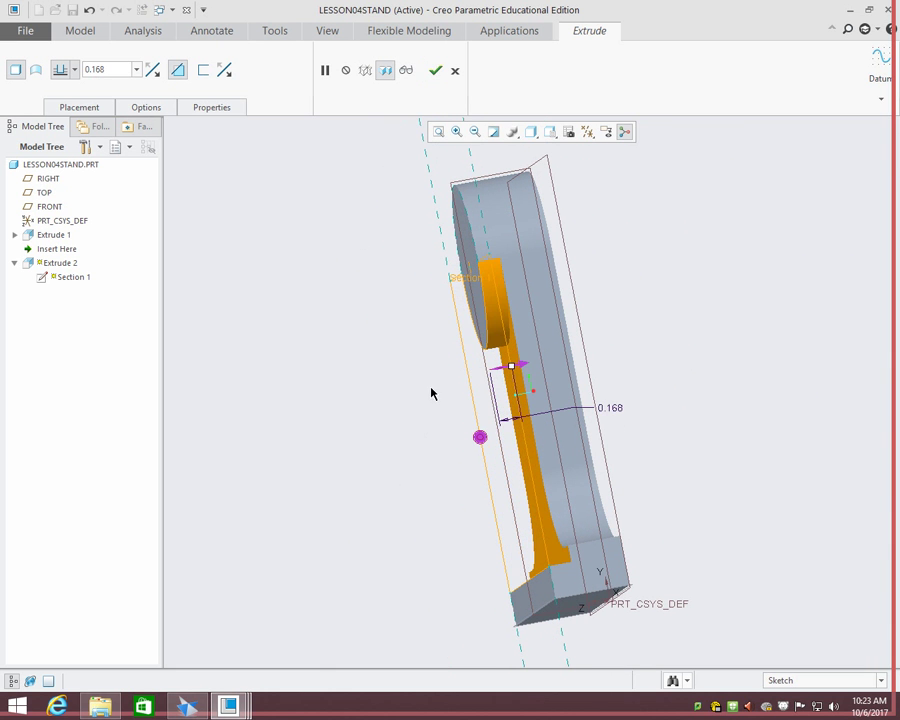
pyautogui.moveTo(418, 335); pyautogui.dragTo(427, 342, button='middle')
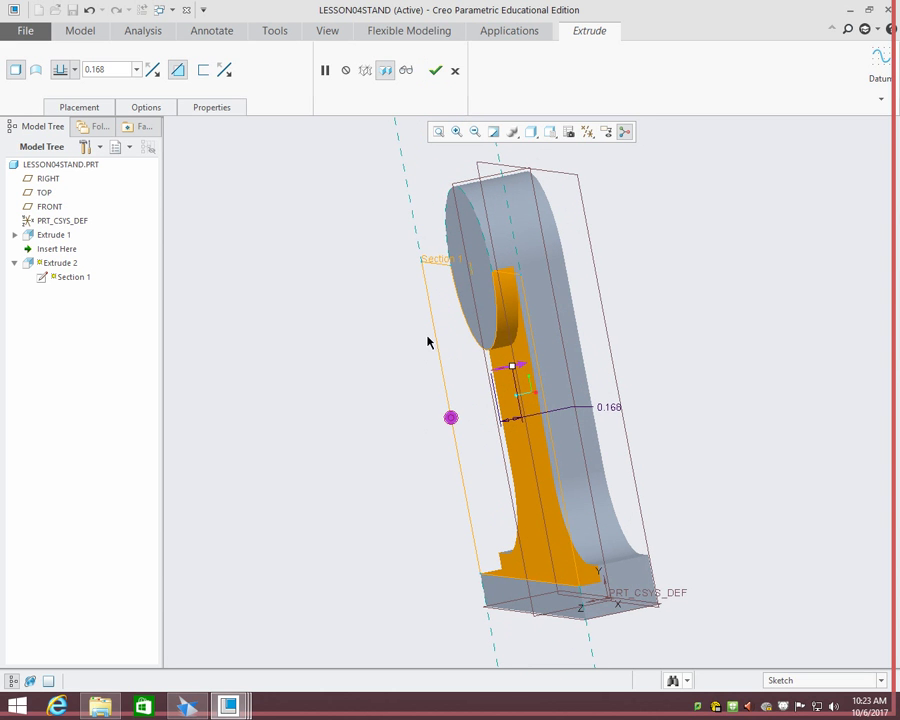
pyautogui.click(435, 71)
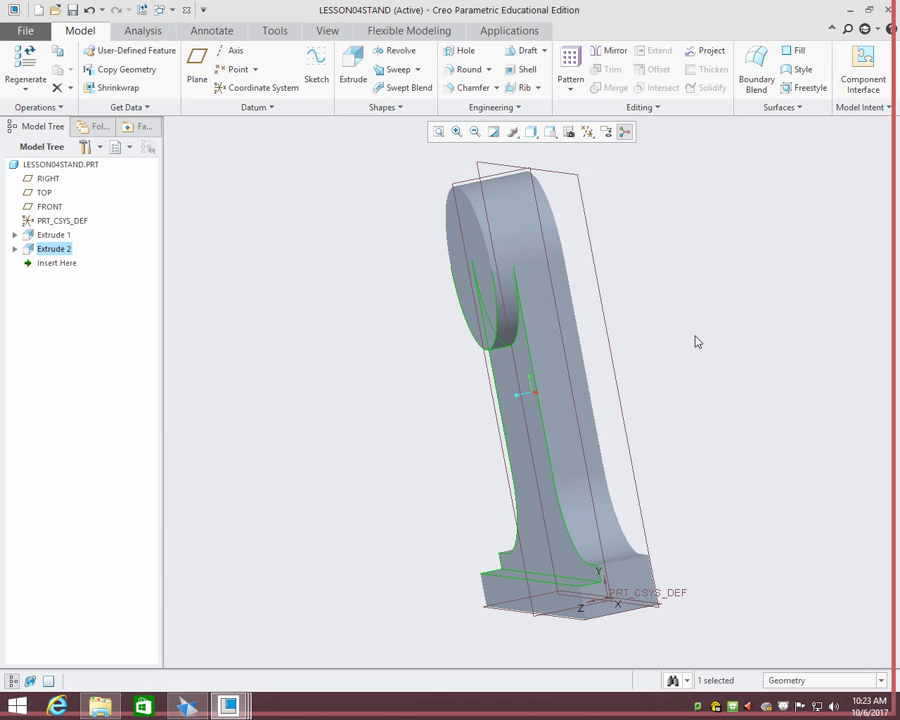
# - Round the horizontal inner edge where the front recess meets the base with a 0.125 radius
pyautogui.click(468, 69)
pyautogui.moveTo(693, 434); pyautogui.dragTo(631, 566, button='middle')
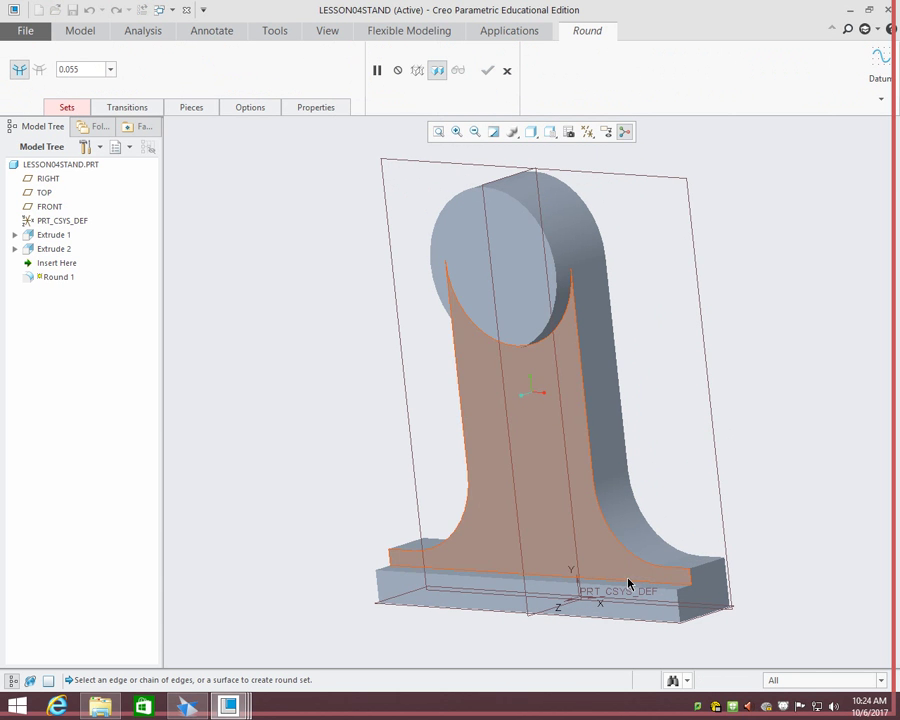
pyautogui.click(629, 584)
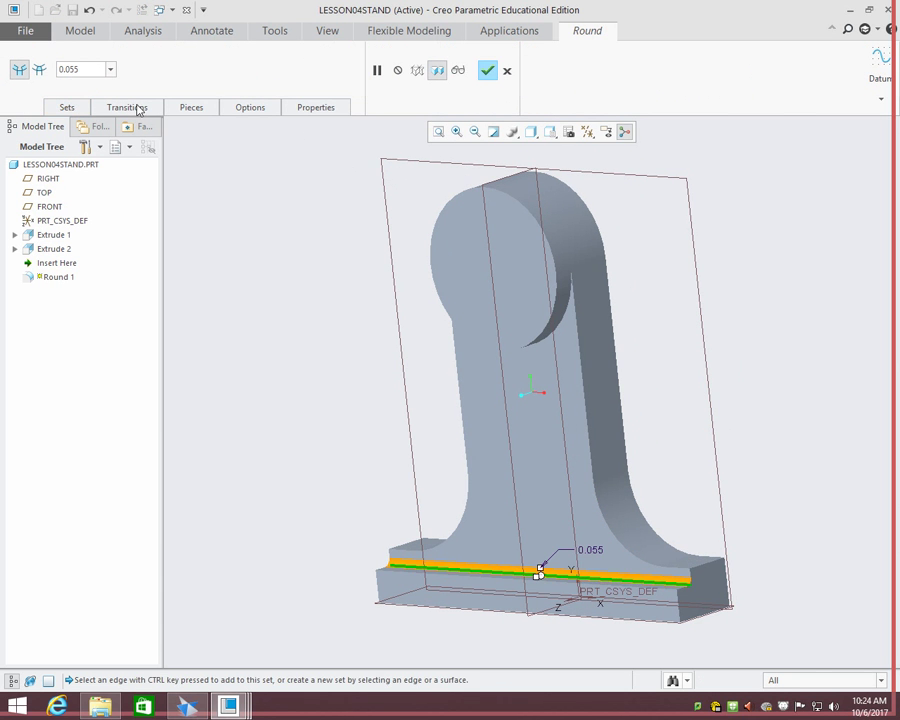
pyautogui.doubleClick(97, 74)
pyautogui.write('0.125')
pyautogui.press('Return')
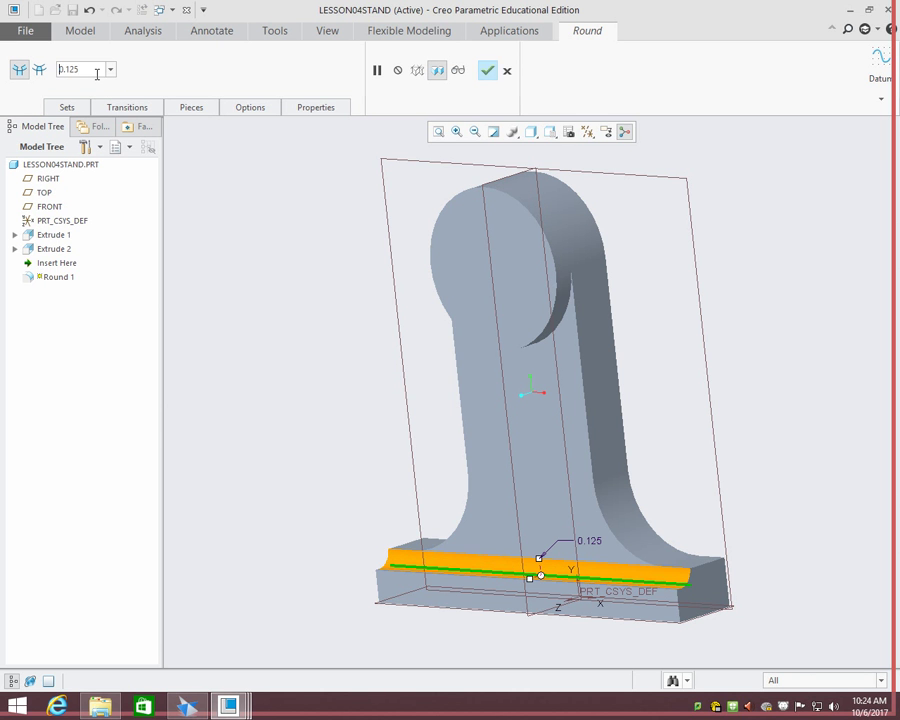
pyautogui.moveTo(673, 381); pyautogui.dragTo(639, 380, button='middle')
pyautogui.click(487, 70)
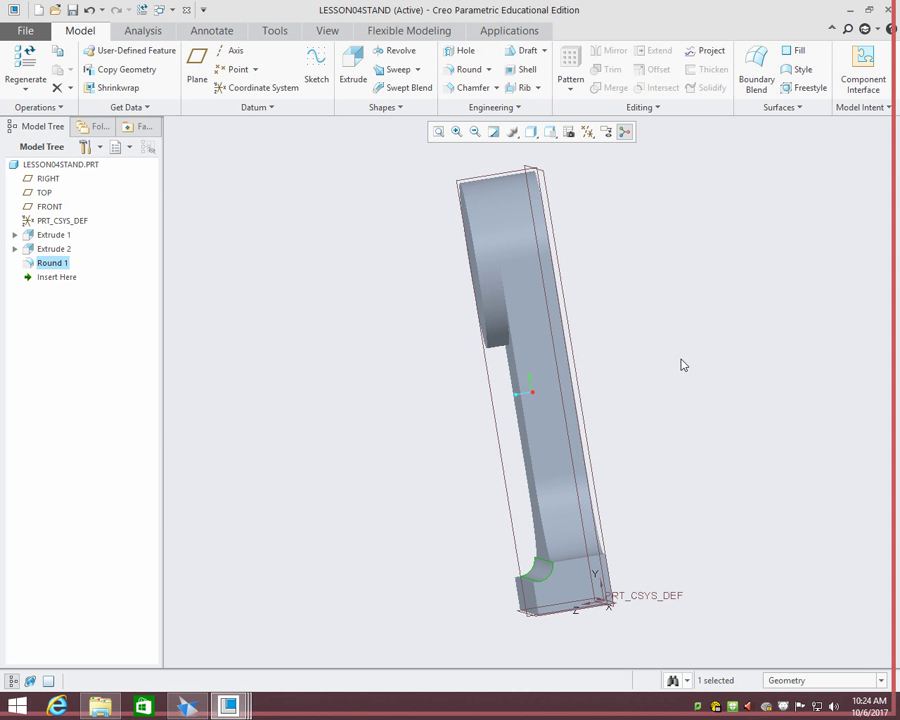
# - Start an extrude on the stand's back face and sketch a rectangle covering the base from its upper corner to the opposite lower corner
pyautogui.moveTo(681, 364)
pyautogui.mouseDown(button='middle')
pyautogui.moveTo(641, 367)
pyautogui.moveTo(659, 352)
pyautogui.moveTo(747, 352)
pyautogui.moveTo(667, 356)
pyautogui.moveTo(680, 358)
pyautogui.mouseUp(button='middle')
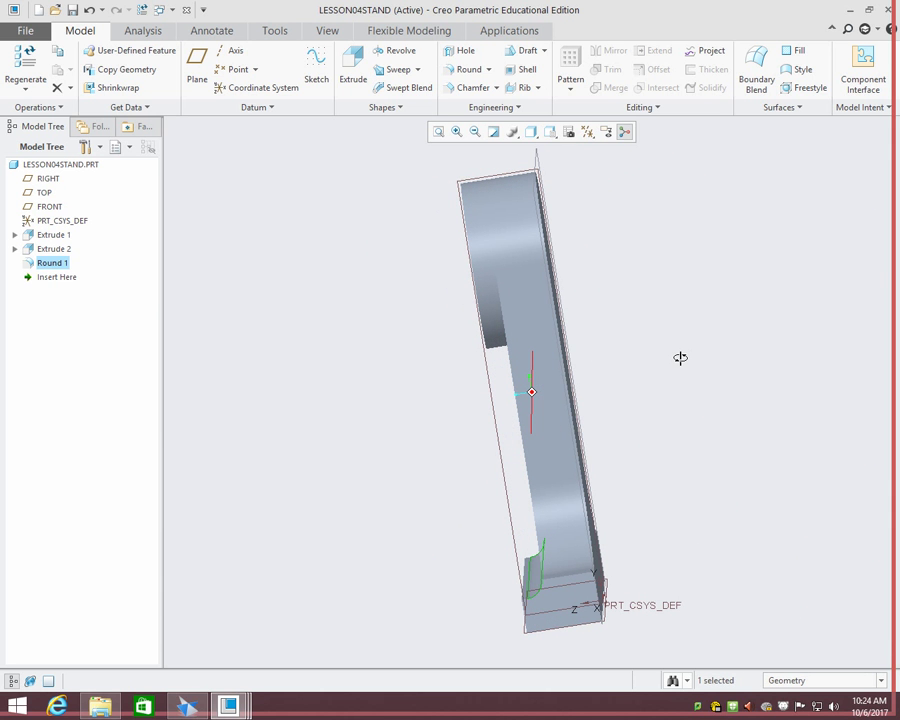
pyautogui.click(352, 68)
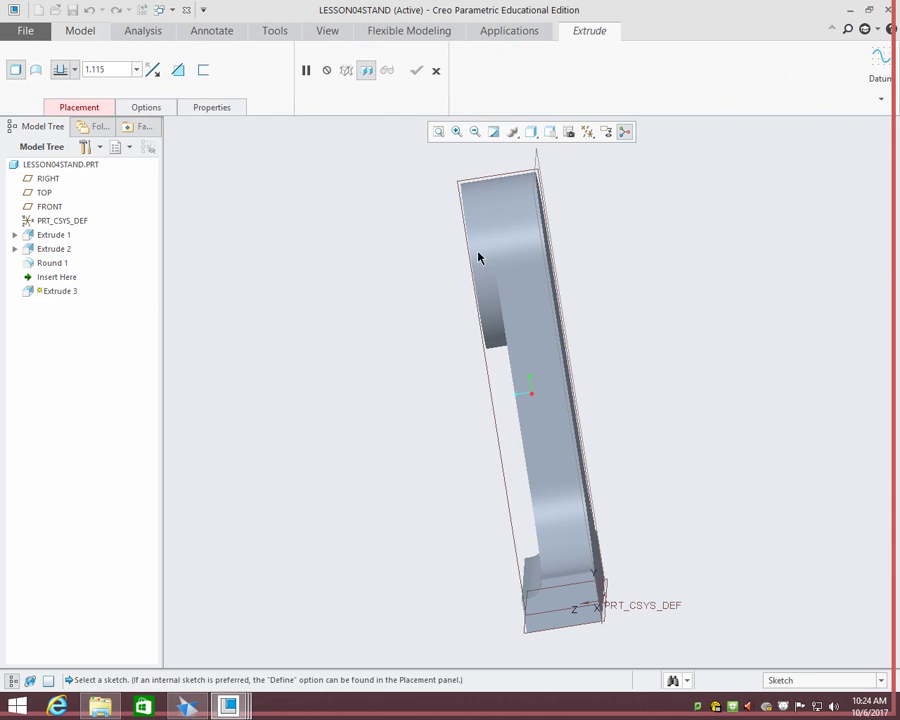
pyautogui.moveTo(640, 356); pyautogui.dragTo(665, 374, button='middle')
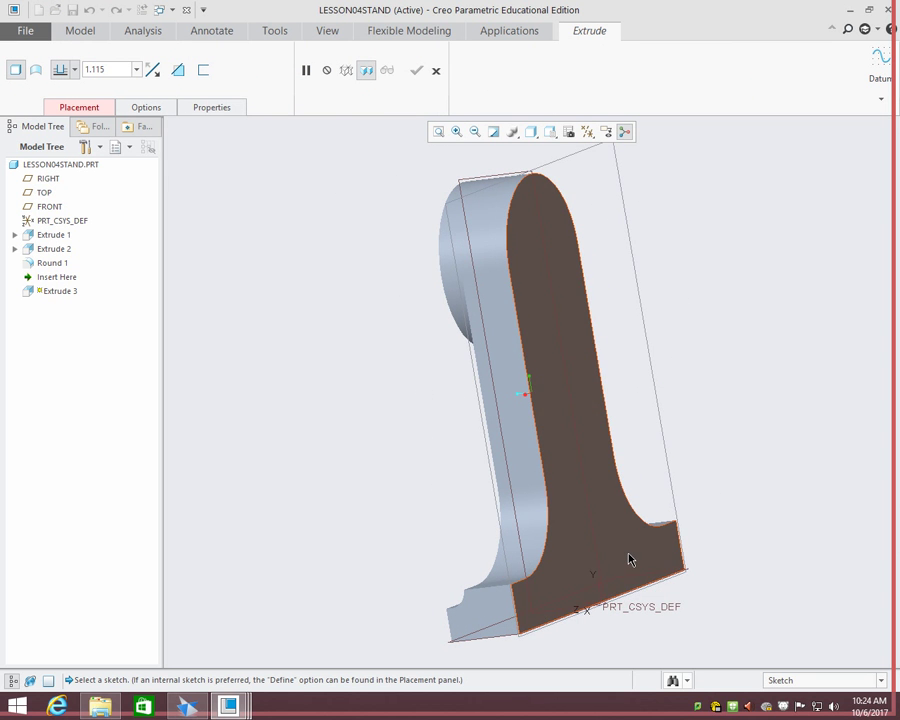
pyautogui.moveTo(690, 432); pyautogui.dragTo(728, 395, button='middle')
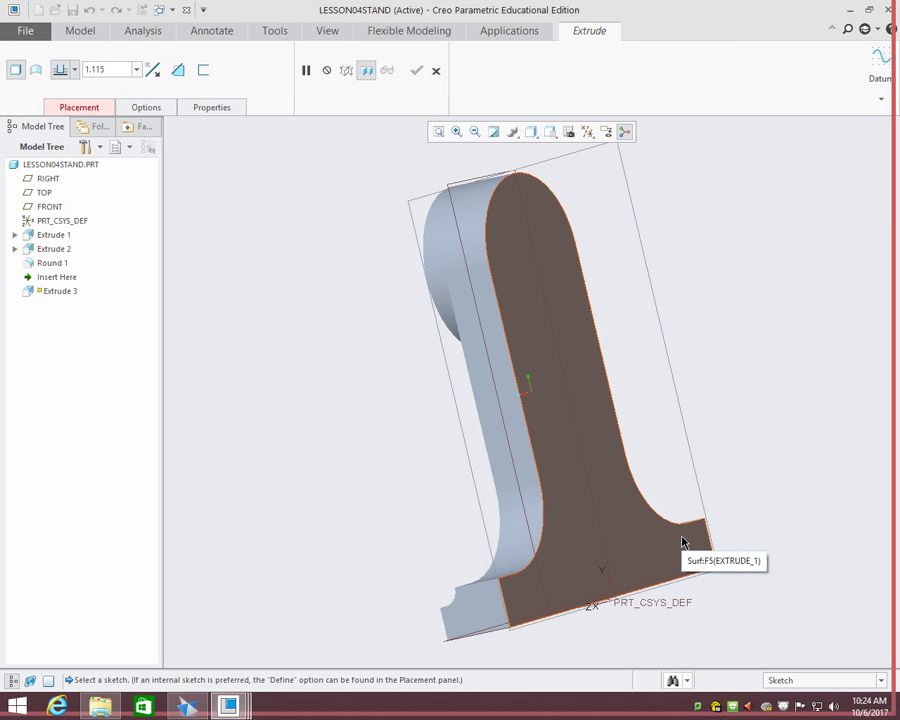
pyautogui.click(683, 542)
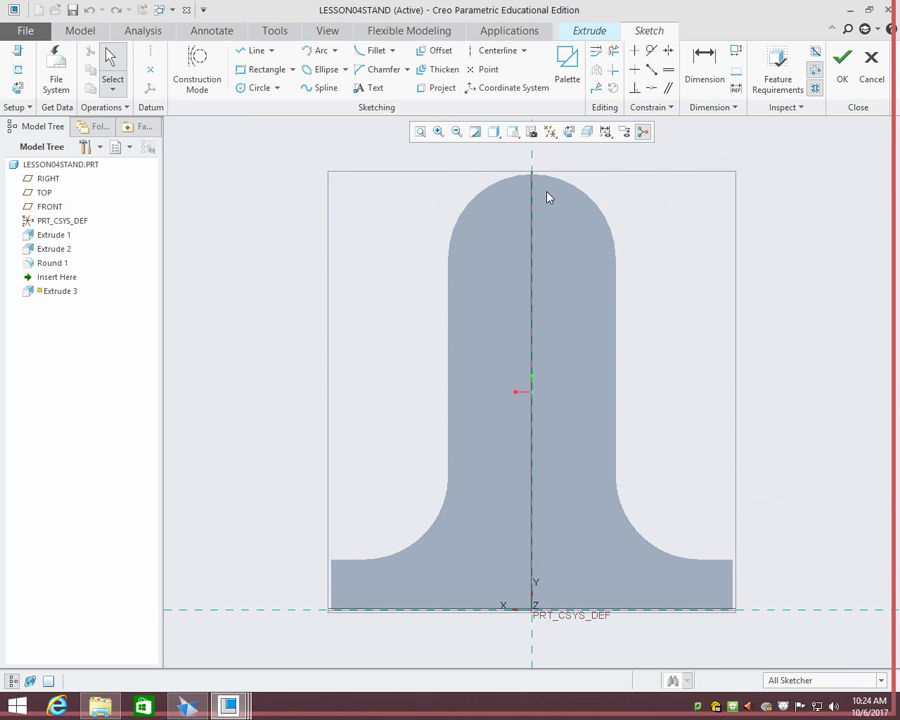
pyautogui.click(265, 69)
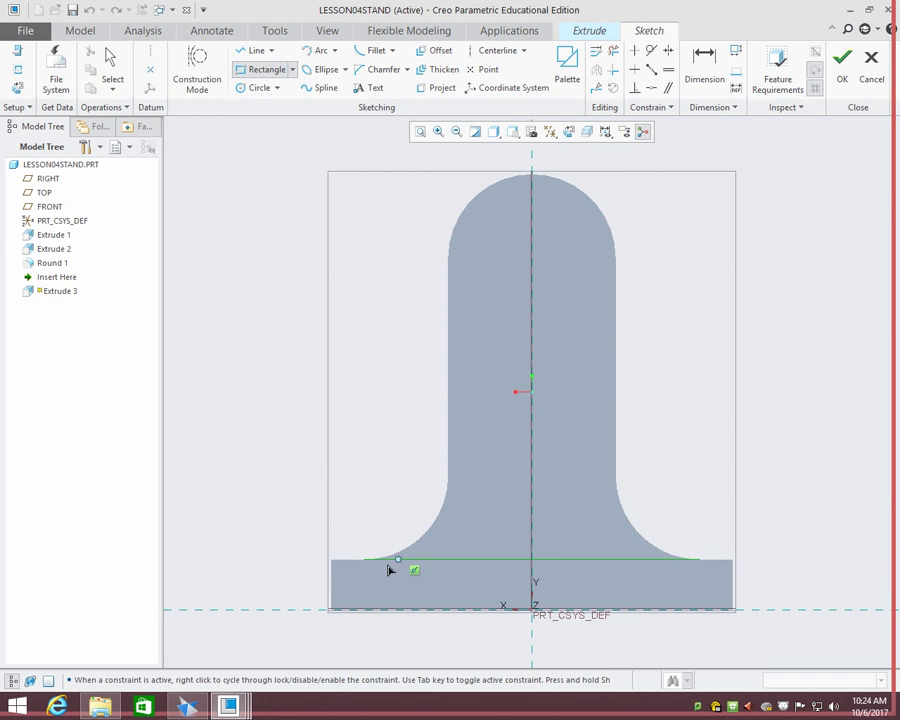
pyautogui.click(332, 560)
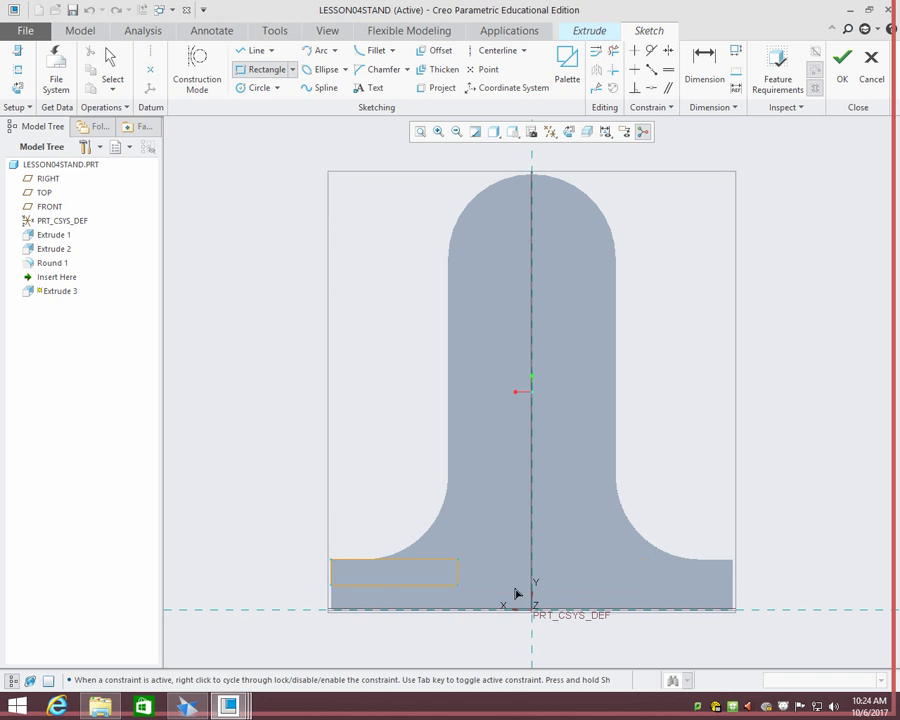
pyautogui.click(734, 610)
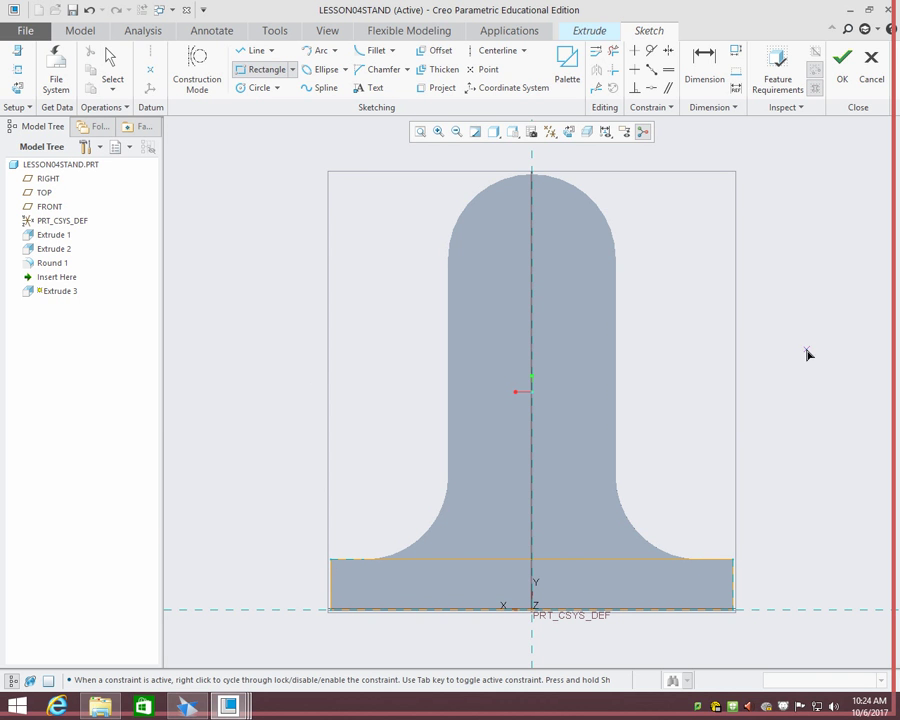
pyautogui.click(843, 72)
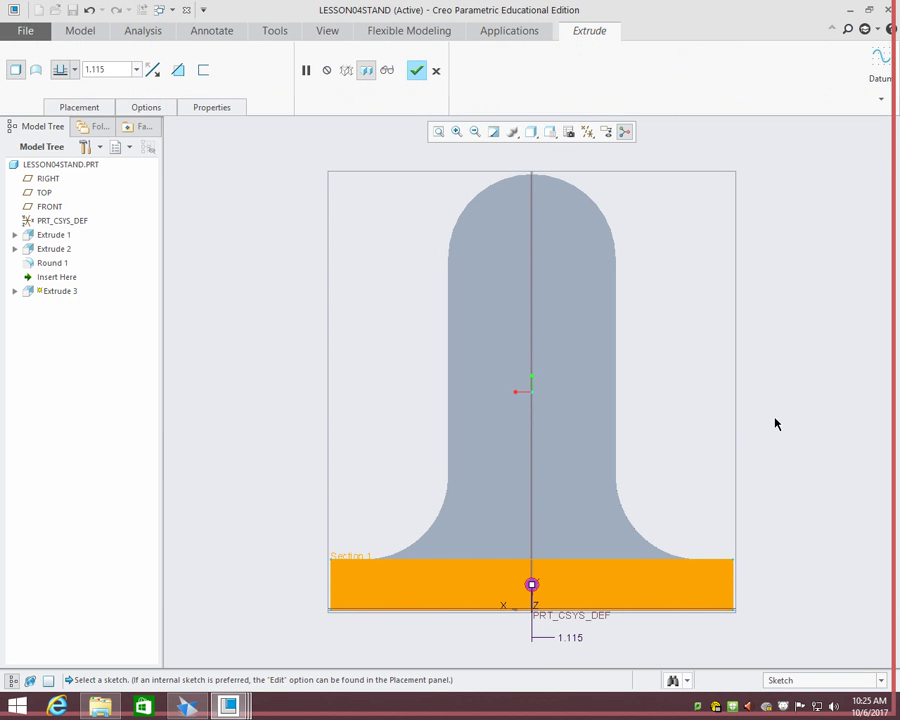
# - Set the base extrusion's depth to 1.563-.563 (1.000) and complete the extrude
pyautogui.doubleClick(100, 70)
pyautogui.write('1.563')
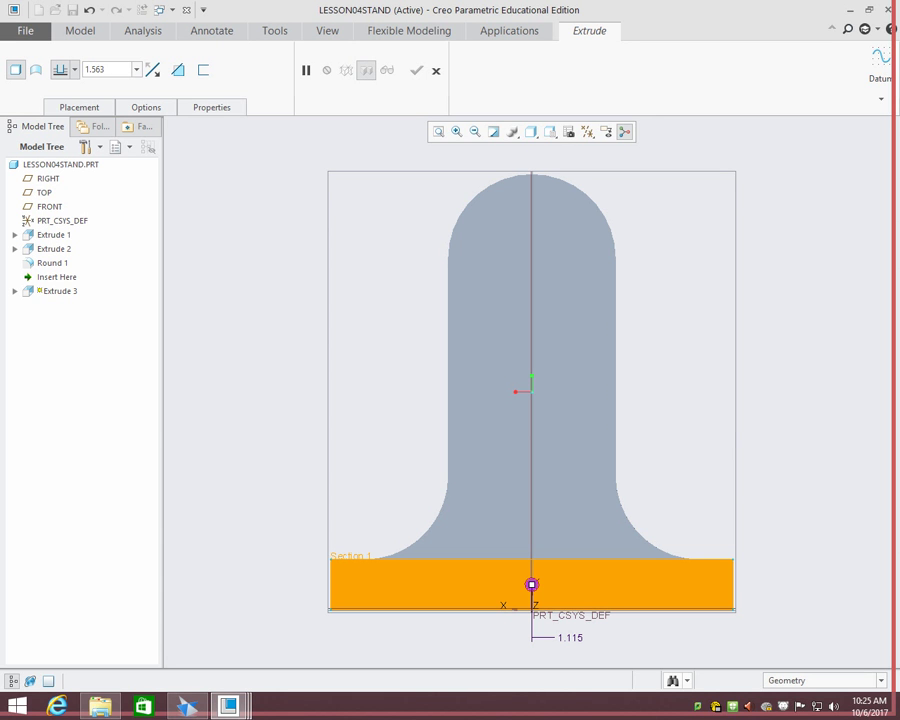
pyautogui.write('-.563')
pyautogui.press('Return')
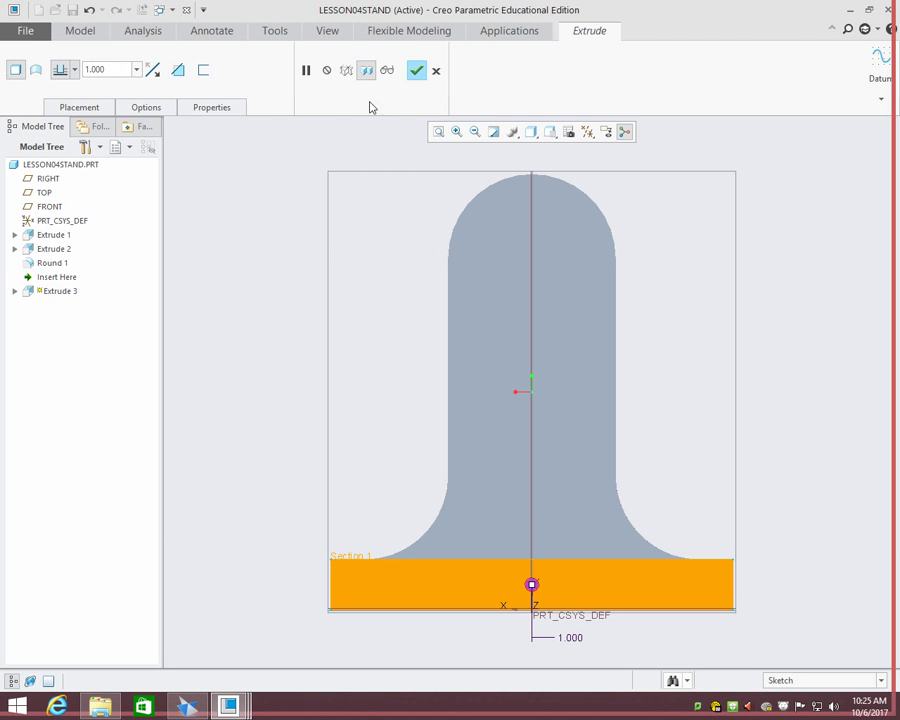
pyautogui.click(415, 70)
# - Start an extrude on the RIGHT plane and sketch a slanted line, about 0.65 across and 1.32 high, from base top to upright's back
pyautogui.moveTo(247, 336); pyautogui.dragTo(338, 370, button='middle')
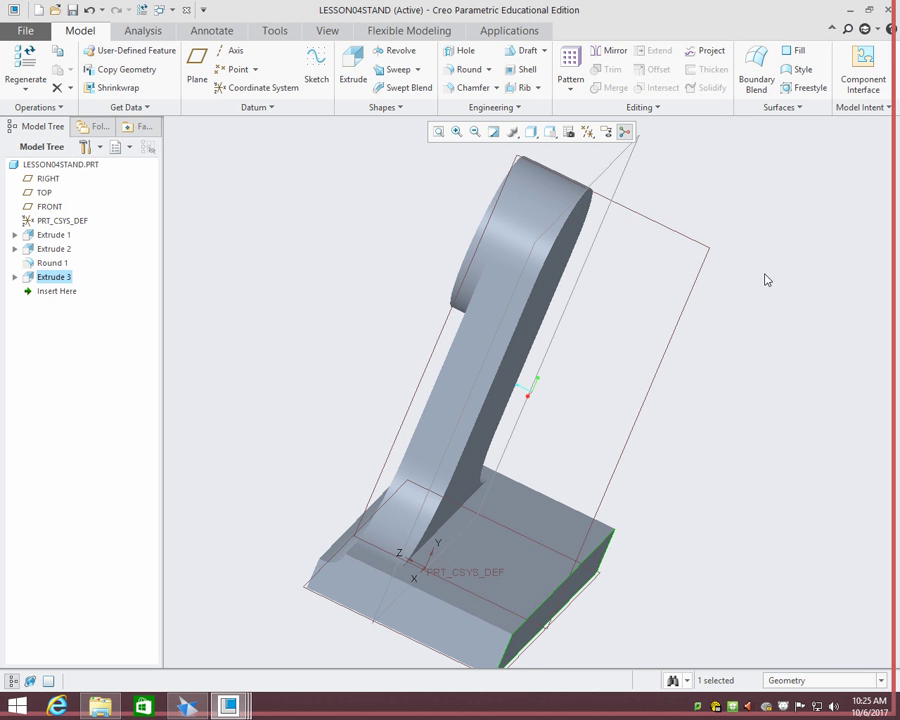
pyautogui.moveTo(765, 280); pyautogui.dragTo(746, 292, button='middle')
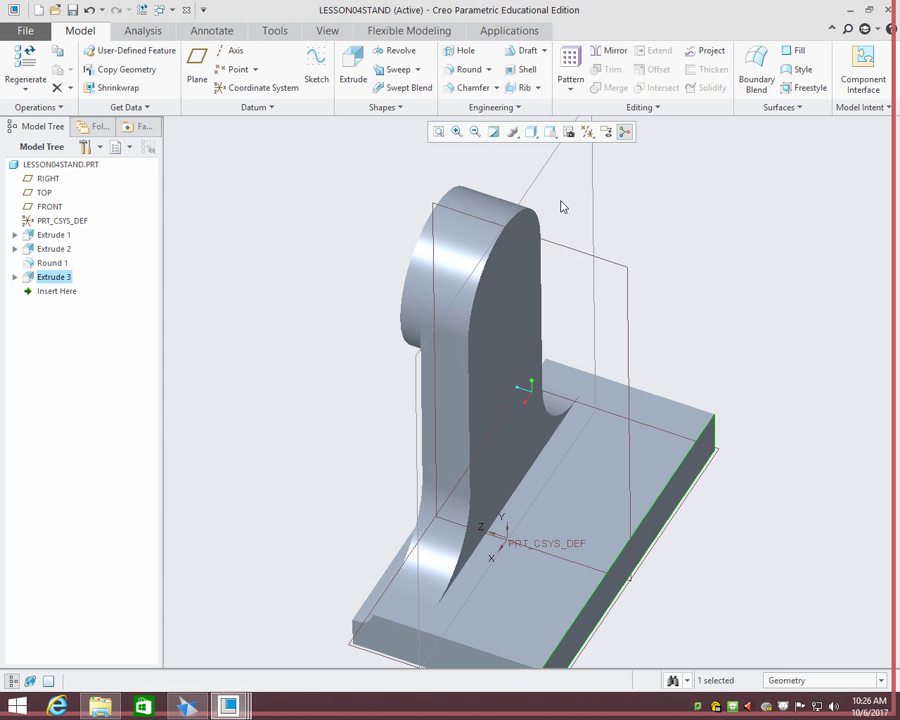
pyautogui.click(353, 70)
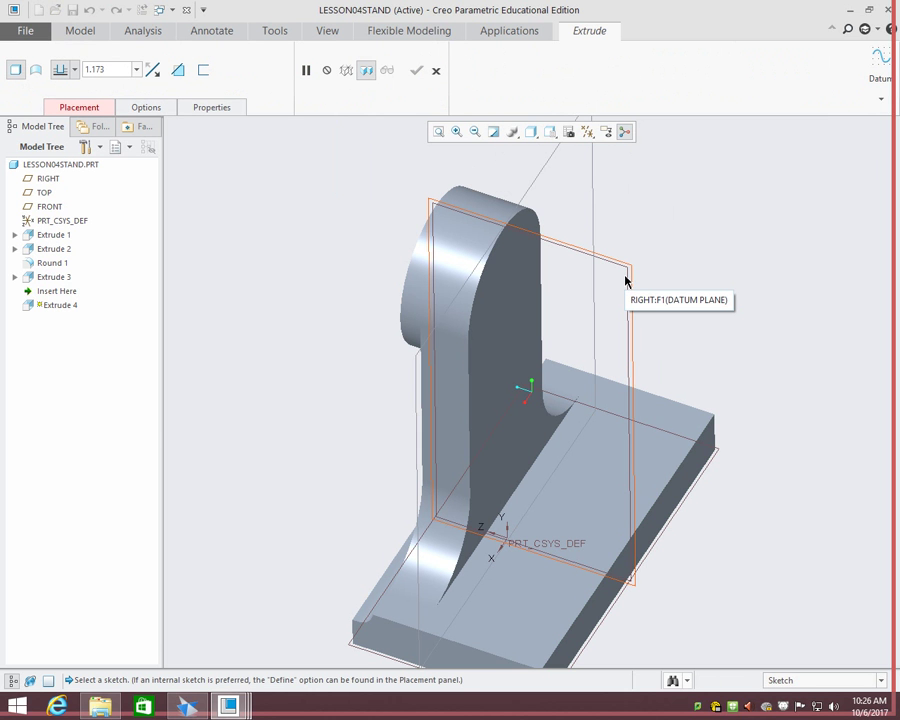
pyautogui.click(626, 281)
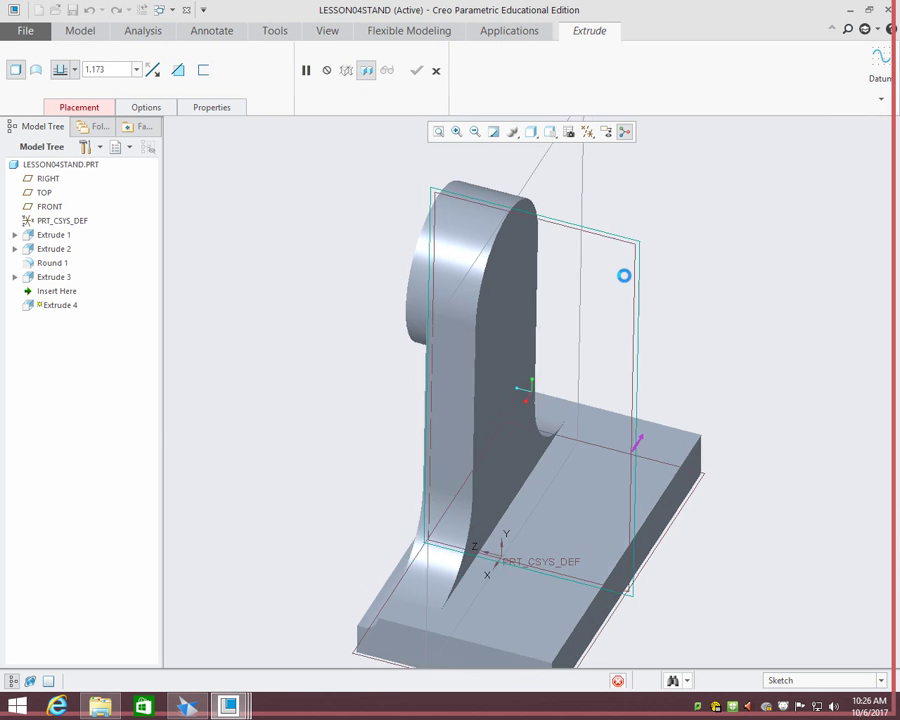
pyautogui.scroll(1, 520, 315)
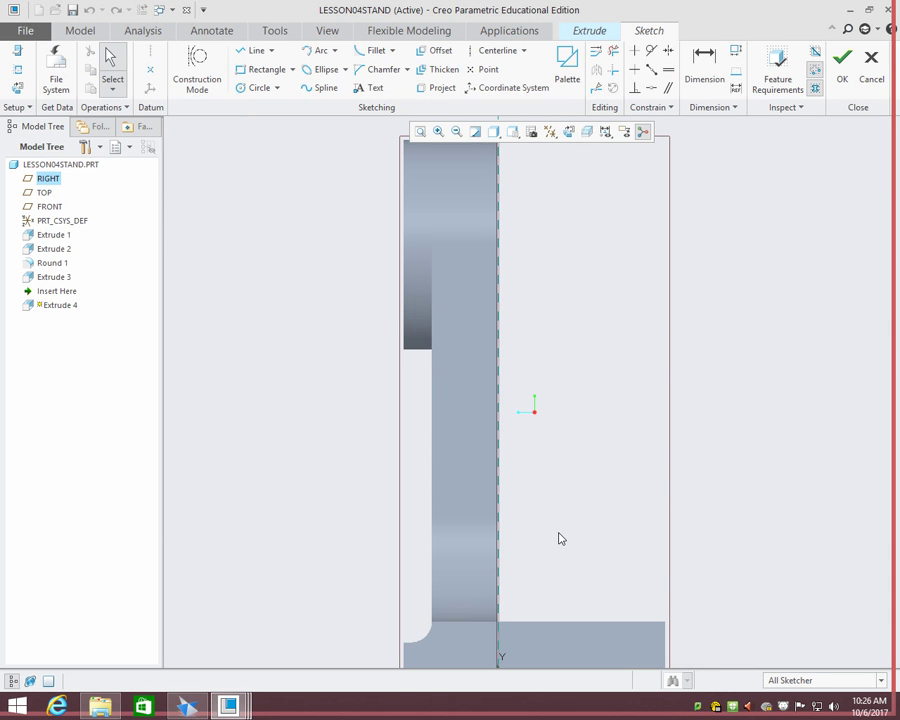
pyautogui.click(255, 52)
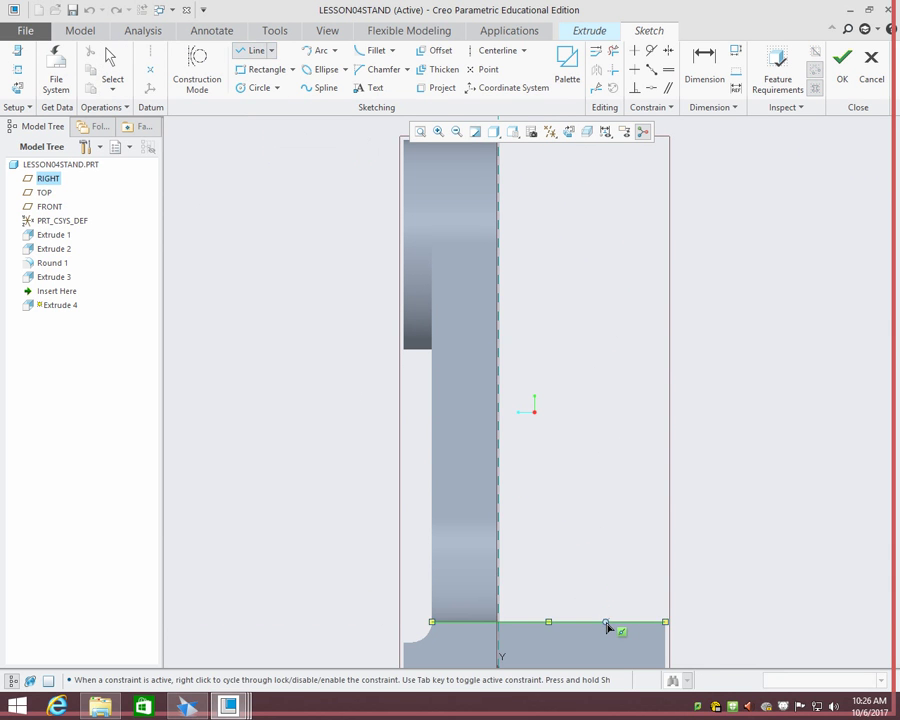
pyautogui.click(605, 622)
pyautogui.click(498, 402)
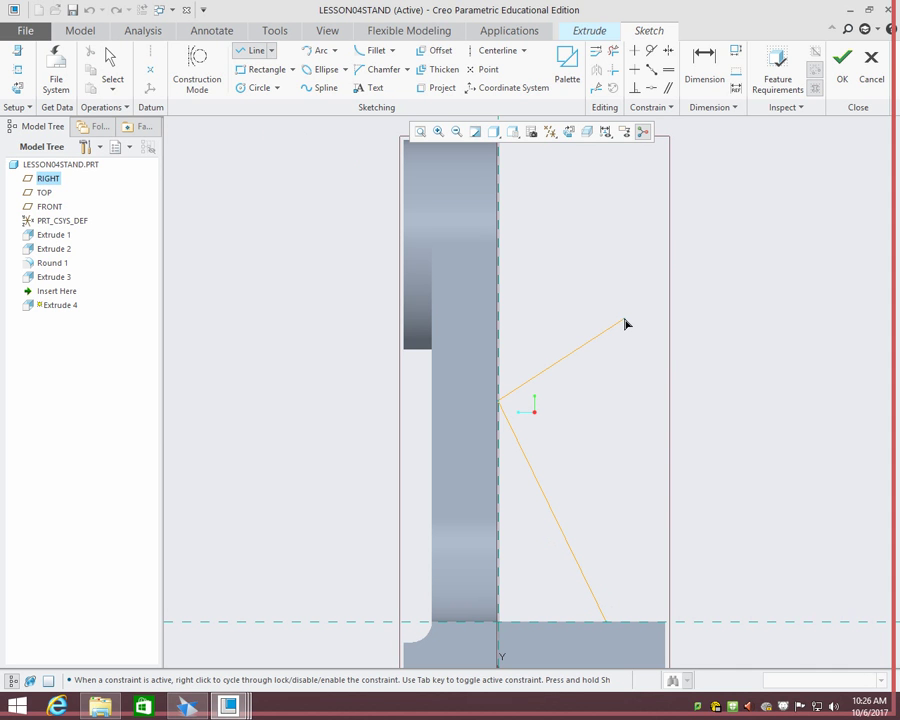
pyautogui.middleClick(625, 324)
# - Dimension the slanted line's length and vertical height, and try to set the height to 1.625
pyautogui.click(704, 62)
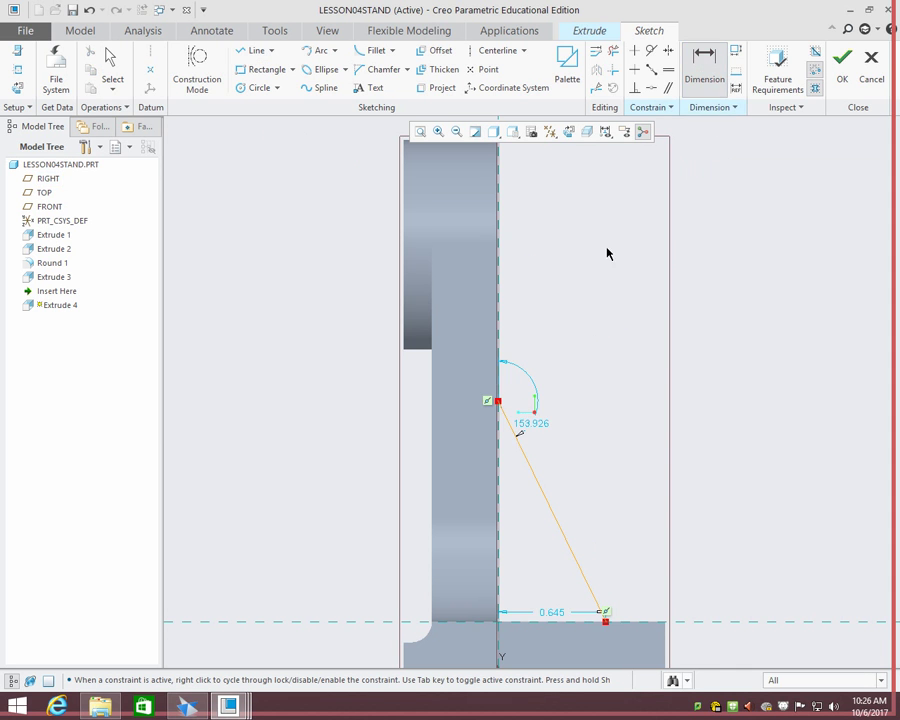
pyautogui.middleClick(680, 483)
pyautogui.press('Return')
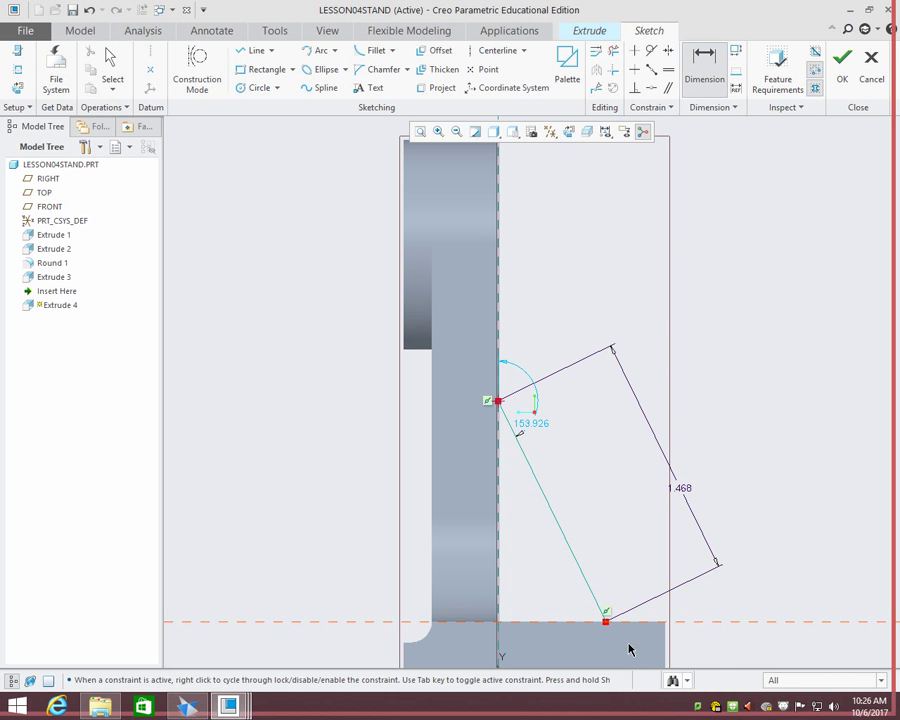
pyautogui.middleClick(744, 508)
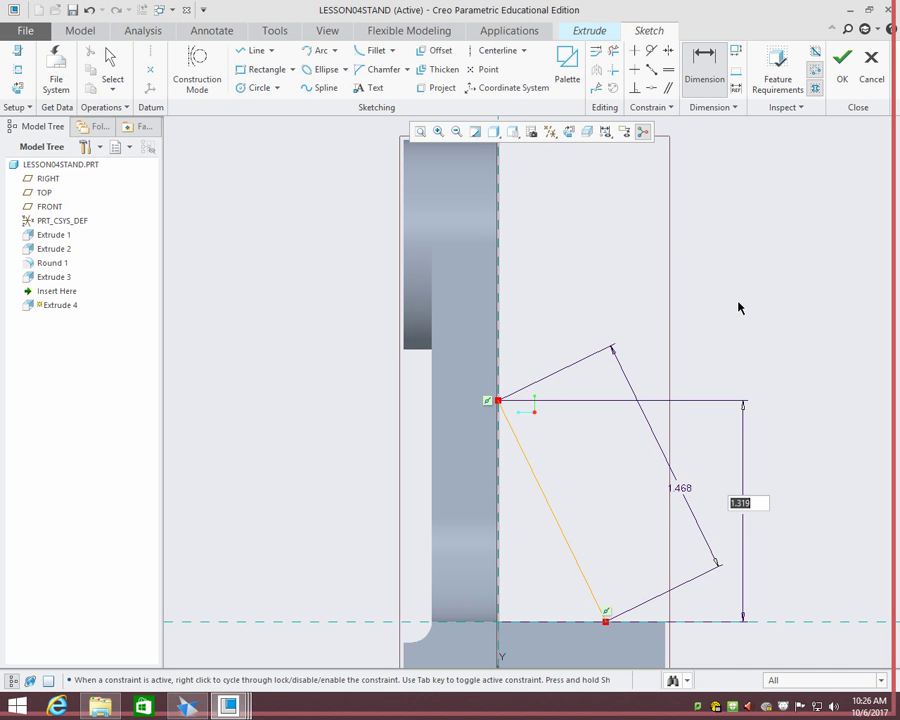
pyautogui.write('1.625')
pyautogui.press('Return')
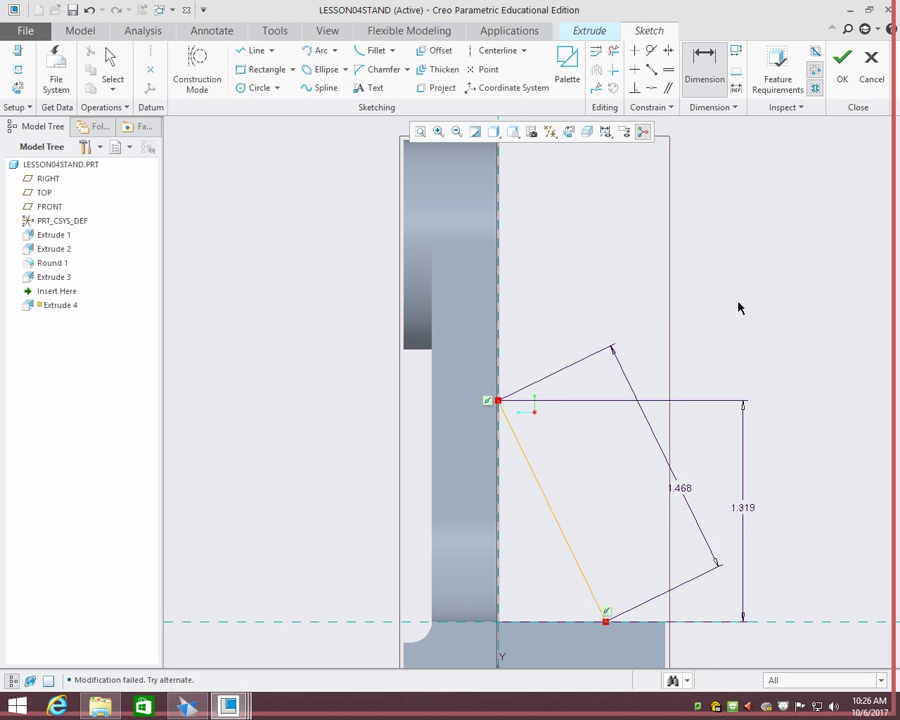
# - Delete the slanted line's length dimension, set its vertical height to 1.625 and finish the sketch
pyautogui.middleClick(684, 488)
pyautogui.click(682, 487)
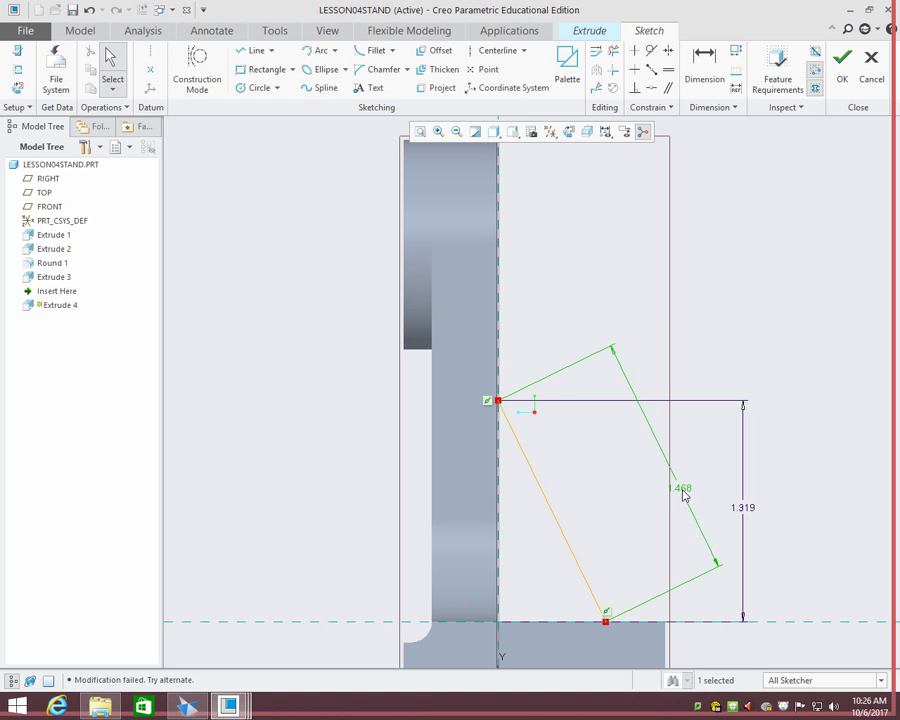
pyautogui.press('Delete')
pyautogui.doubleClick(742, 509)
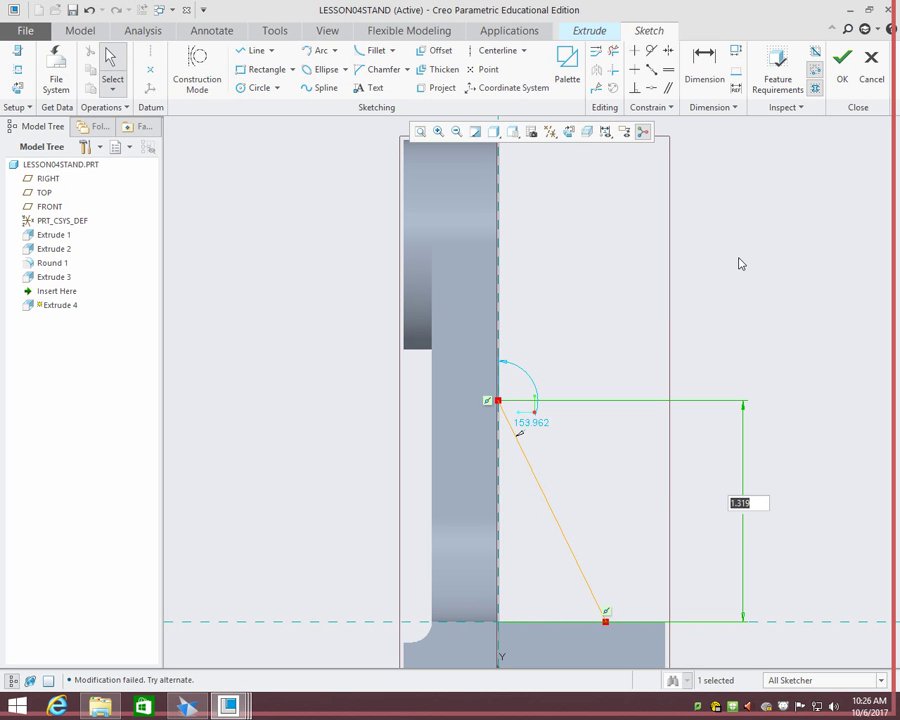
pyautogui.write('1.625')
pyautogui.press('Return')
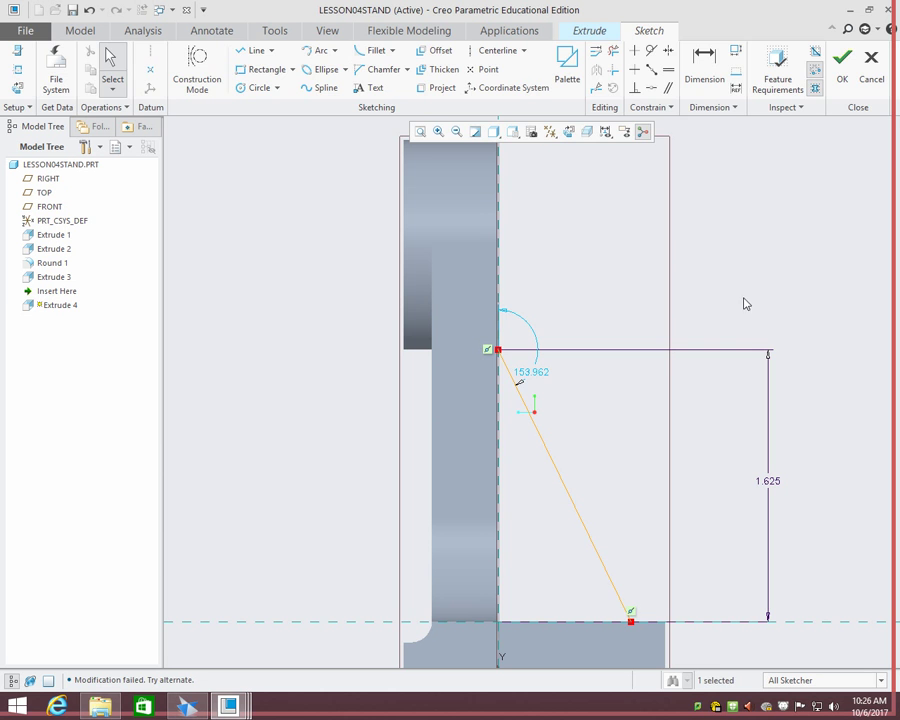
pyautogui.click(840, 62)
# - Extrude the rib sketch symmetrically about the RIGHT plane with a total depth of 0.375 and complete it
pyautogui.moveTo(765, 261); pyautogui.dragTo(680, 305, button='middle')
pyautogui.click(136, 69)
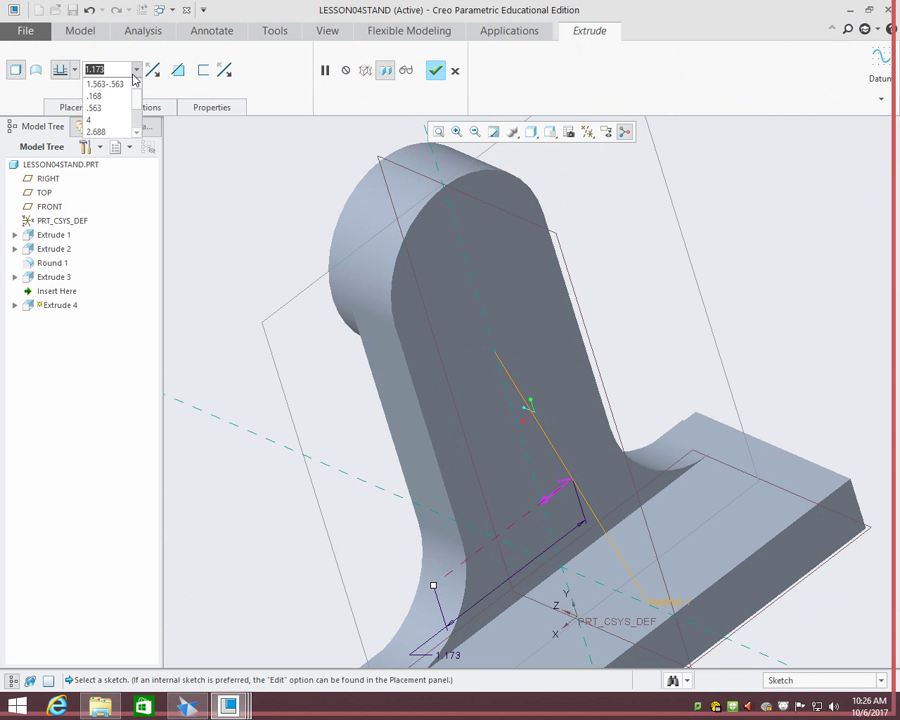
pyautogui.click(72, 72)
pyautogui.click(72, 72)
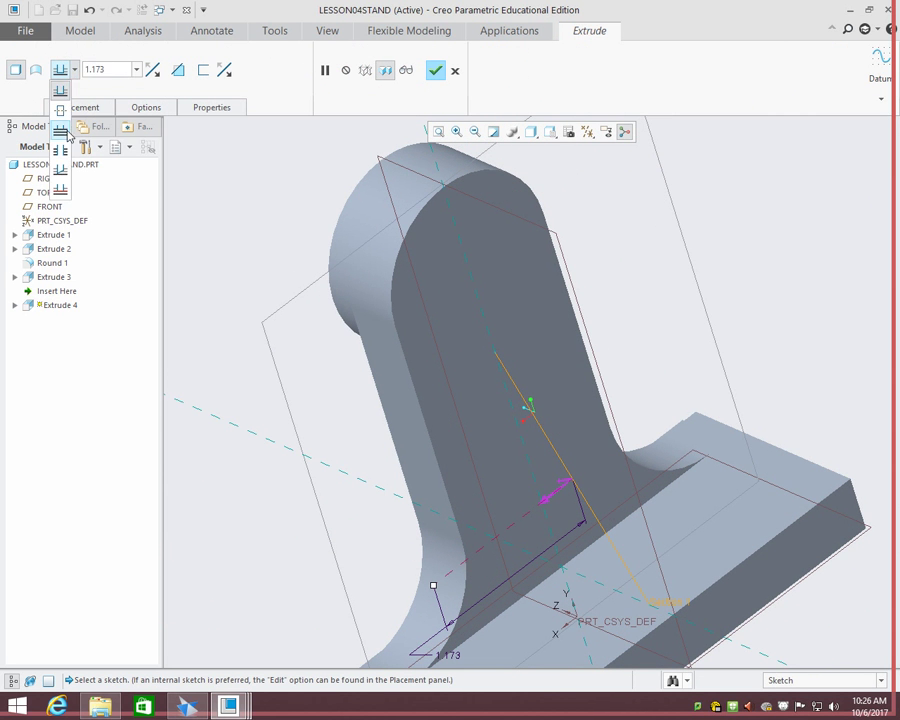
pyautogui.click(60, 110)
pyautogui.doubleClick(107, 67)
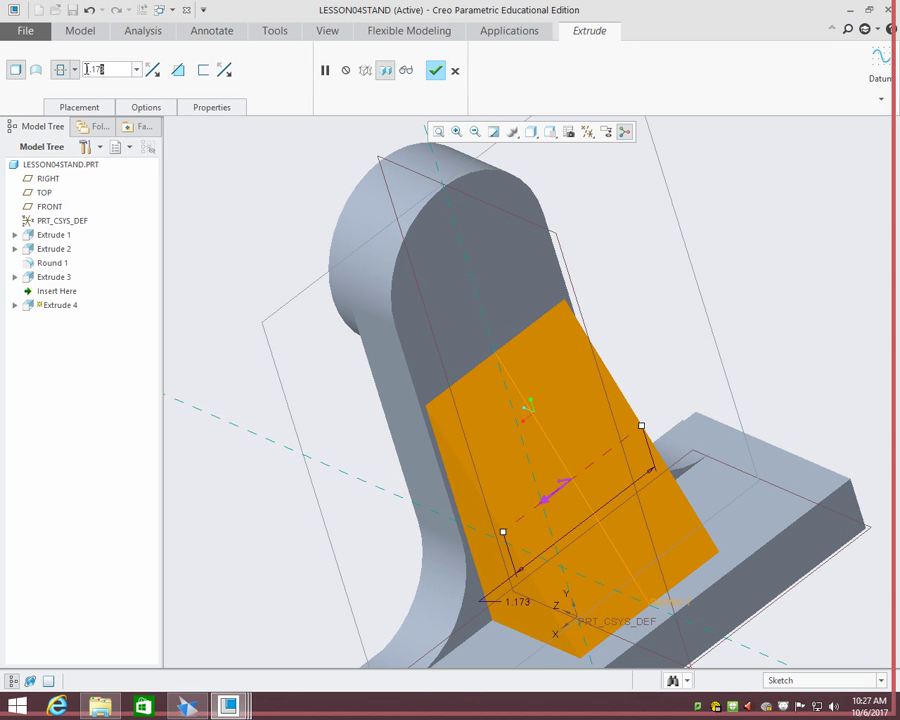
pyautogui.hotkey('ctrl', 'a')
pyautogui.write('3')
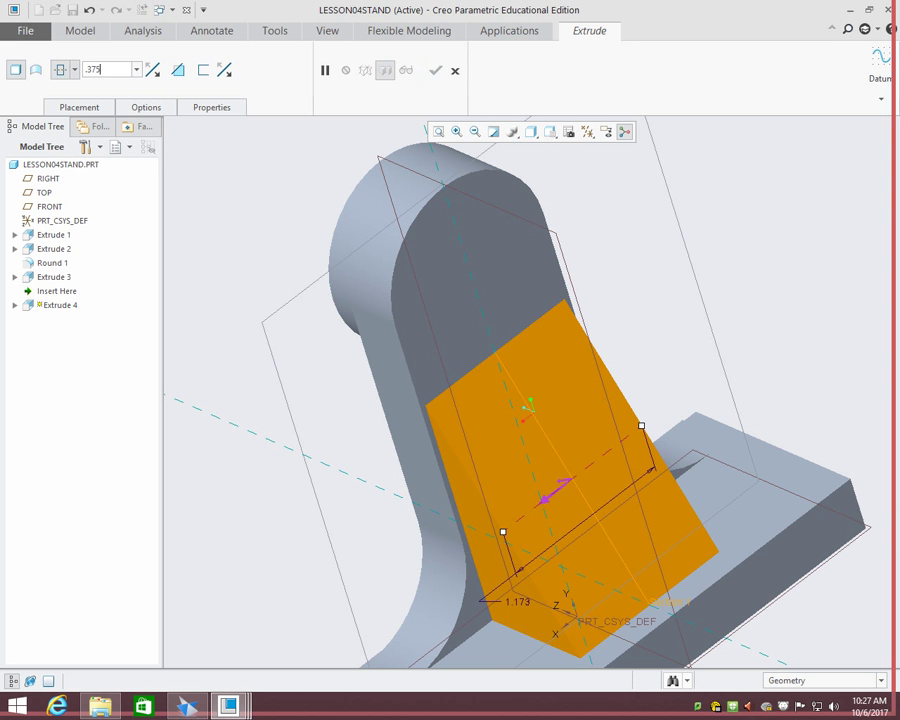
pyautogui.press('Return')
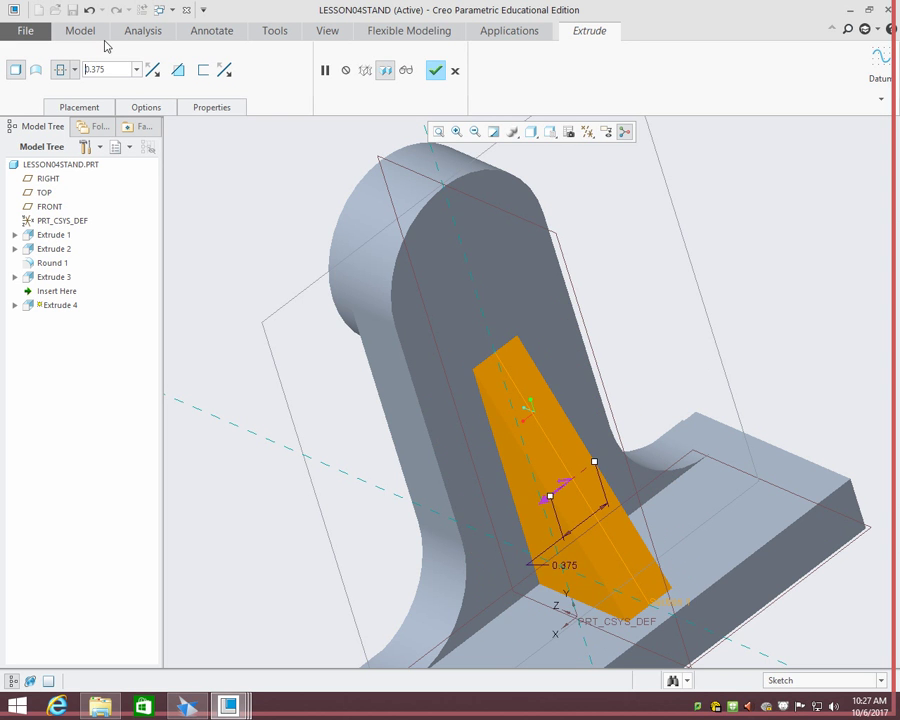
pyautogui.click(435, 70)
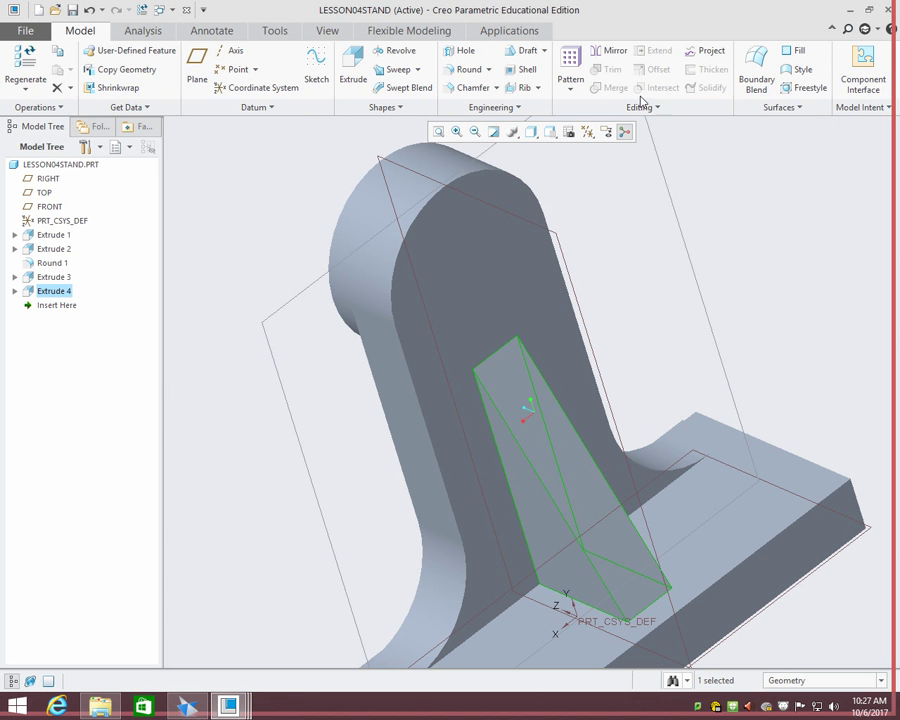
# - Start an extrude sketch on the upright's front face and project the arc of its rounded end
pyautogui.click(352, 72)
pyautogui.moveTo(315, 203); pyautogui.dragTo(403, 232, button='middle')
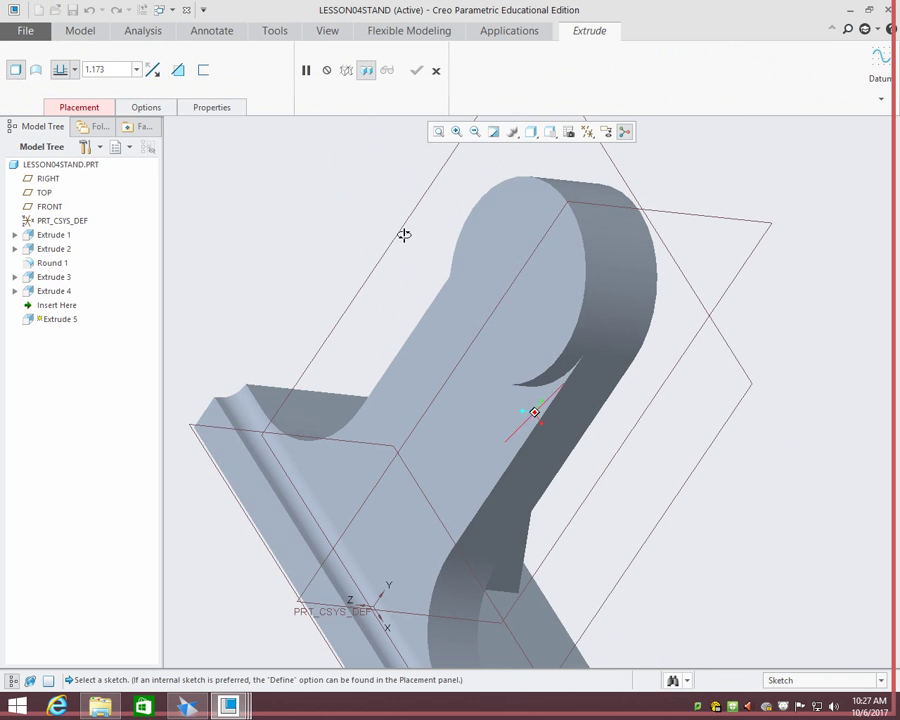
pyautogui.click(530, 284)
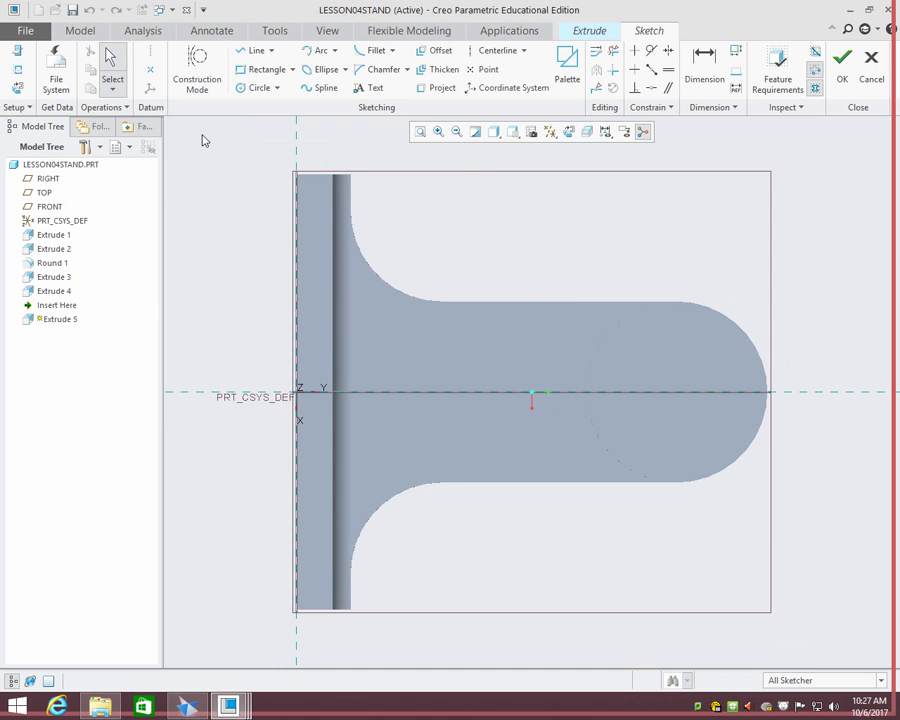
pyautogui.click(252, 88)
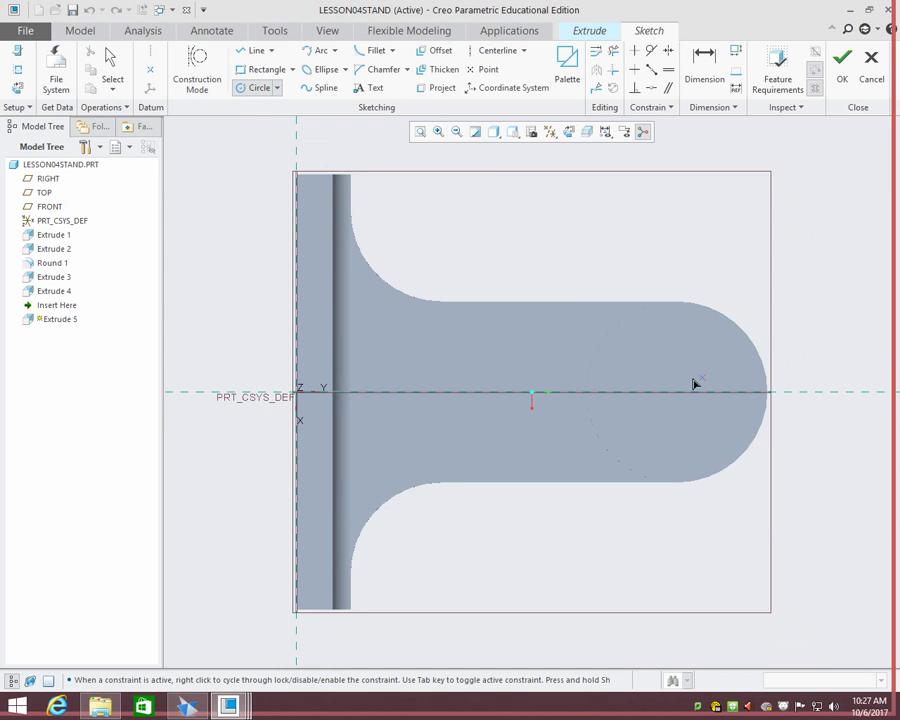
pyautogui.click(428, 88)
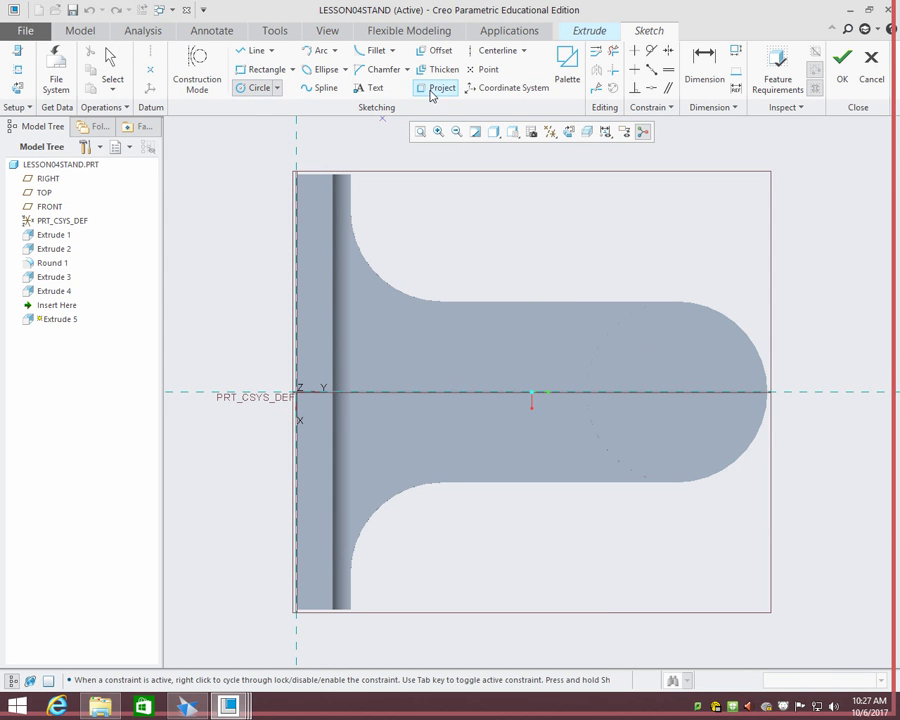
pyautogui.click(760, 364)
pyautogui.click(264, 88)
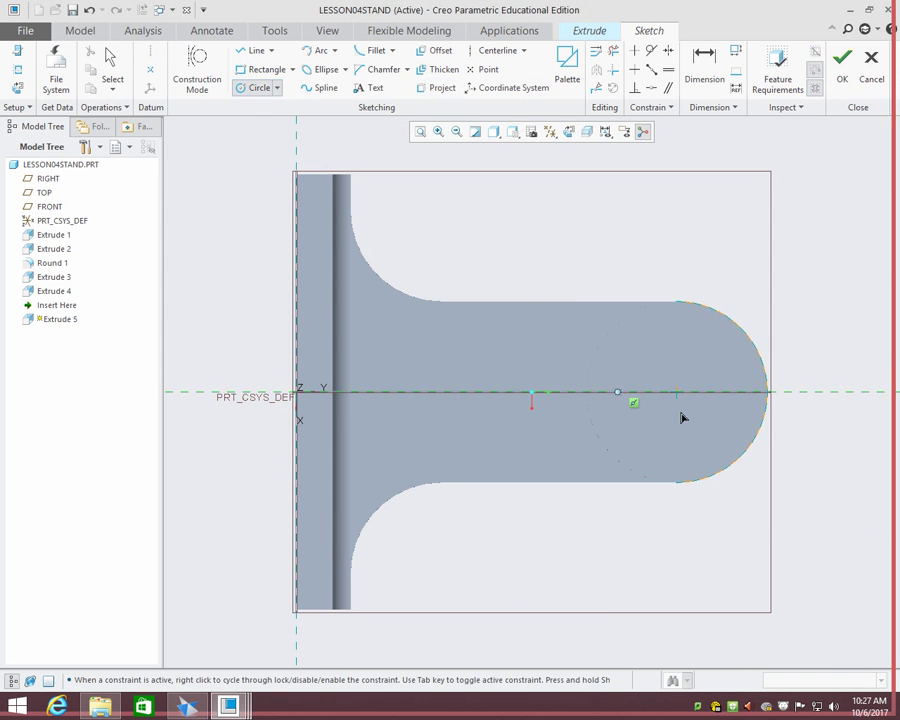
pyautogui.click(678, 396)
pyautogui.click(646, 463)
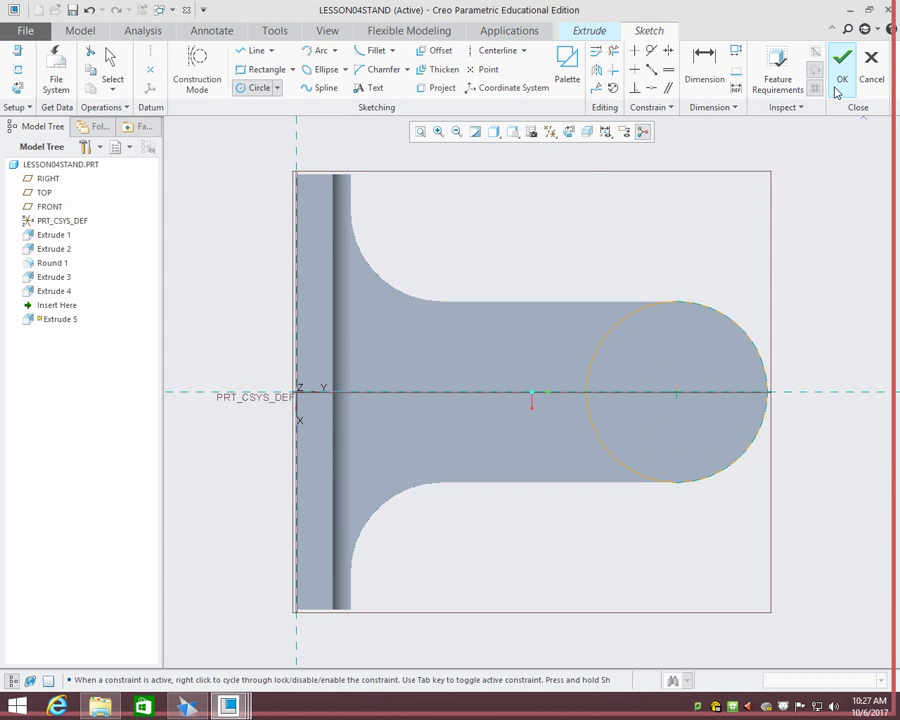
pyautogui.hotkey('ctrl', 'z')
# - Sketch a circle centred on the projected arc with a diameter of 0.500, and delete the projected arc
pyautogui.click(256, 88)
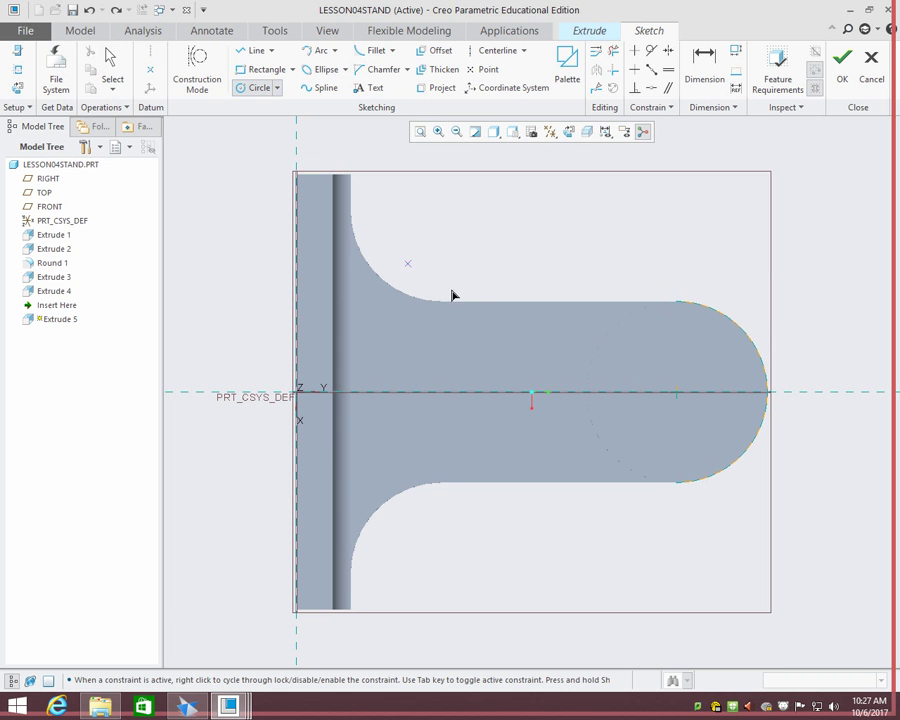
pyautogui.click(678, 394)
pyautogui.click(688, 427)
pyautogui.middleClick(747, 381)
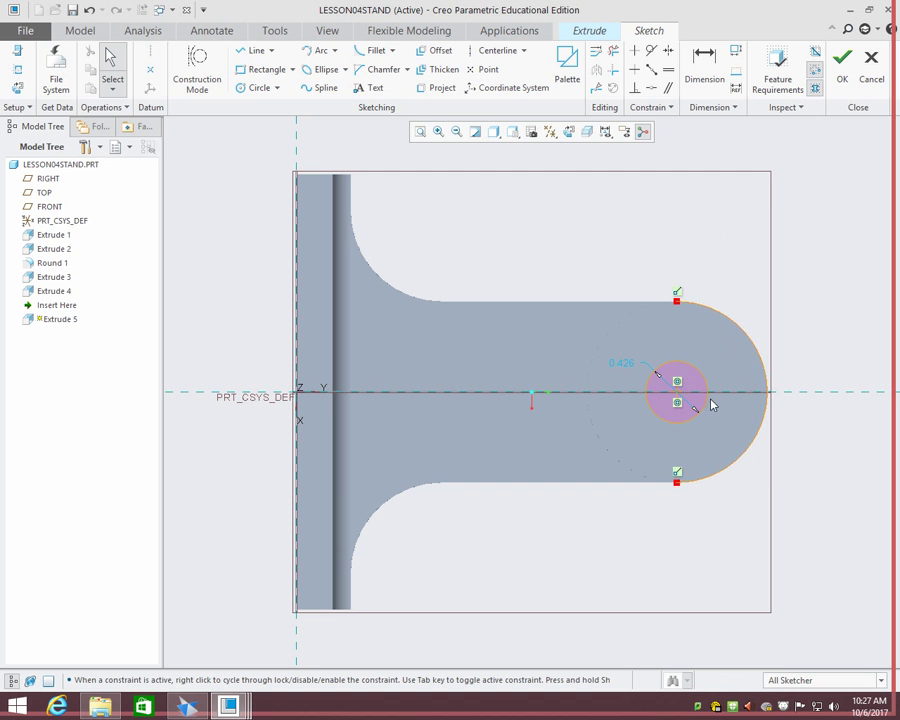
pyautogui.click(627, 369)
pyautogui.doubleClick(627, 369)
pyautogui.write('.5')
pyautogui.press('Return')
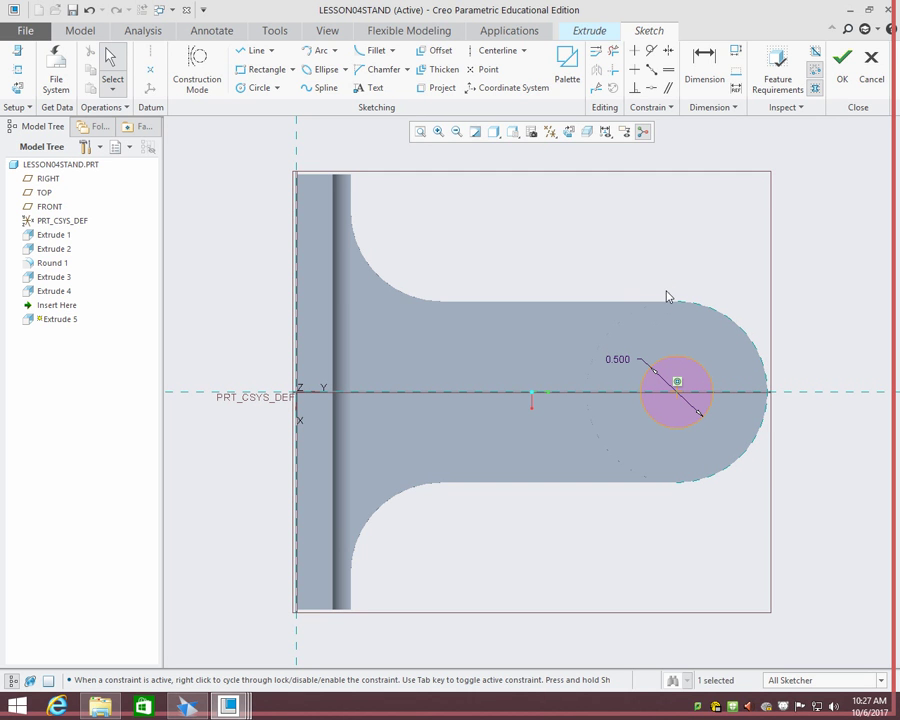
# - Finish the circle sketch and extrude it as a material-removing cut through all of the upright
pyautogui.click(842, 60)
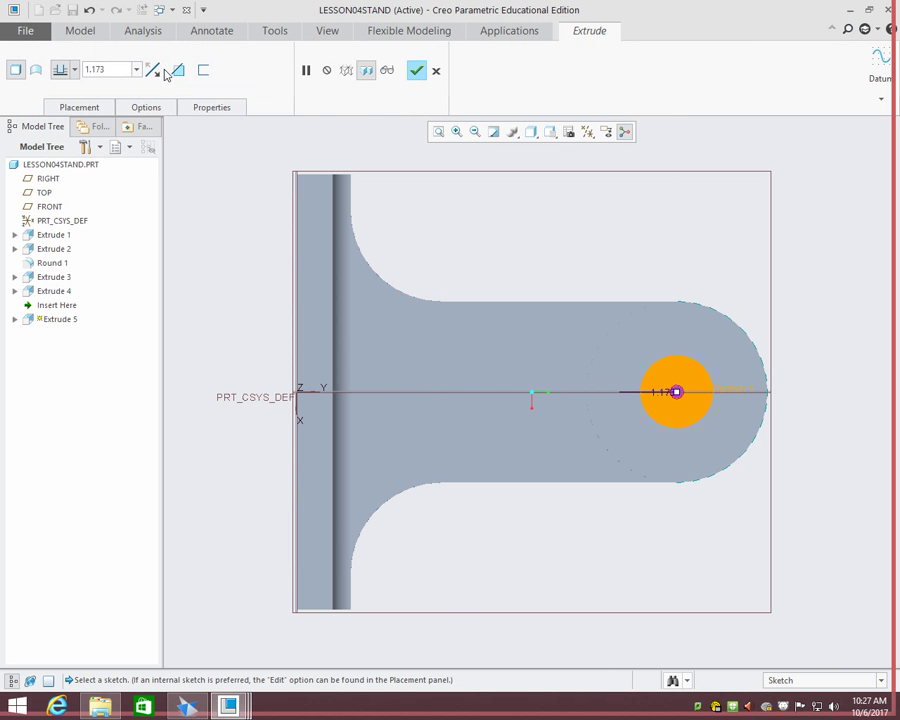
pyautogui.click(179, 71)
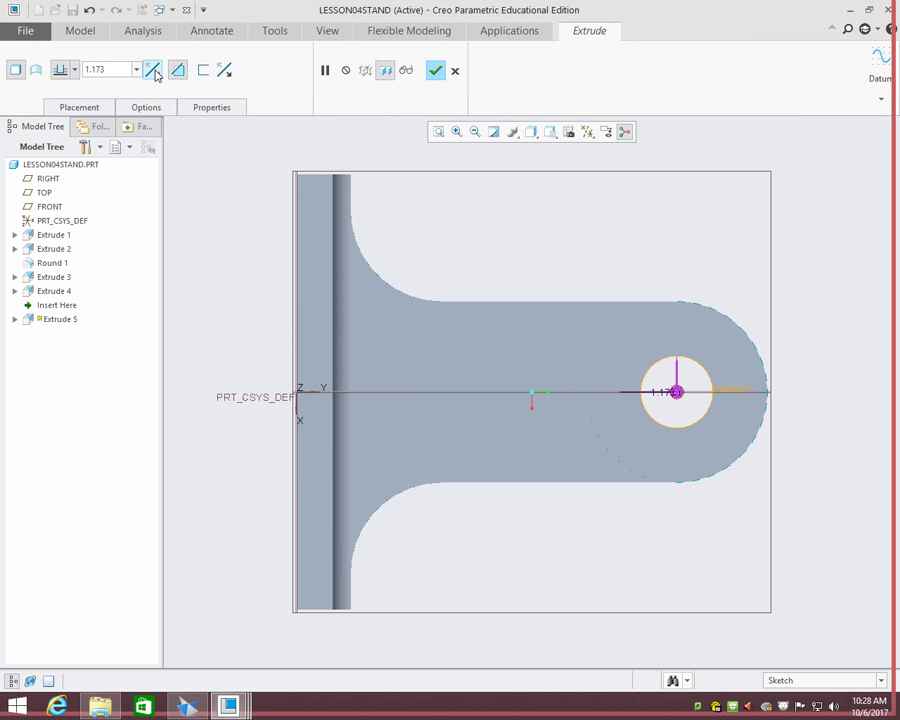
pyautogui.doubleClick(106, 76)
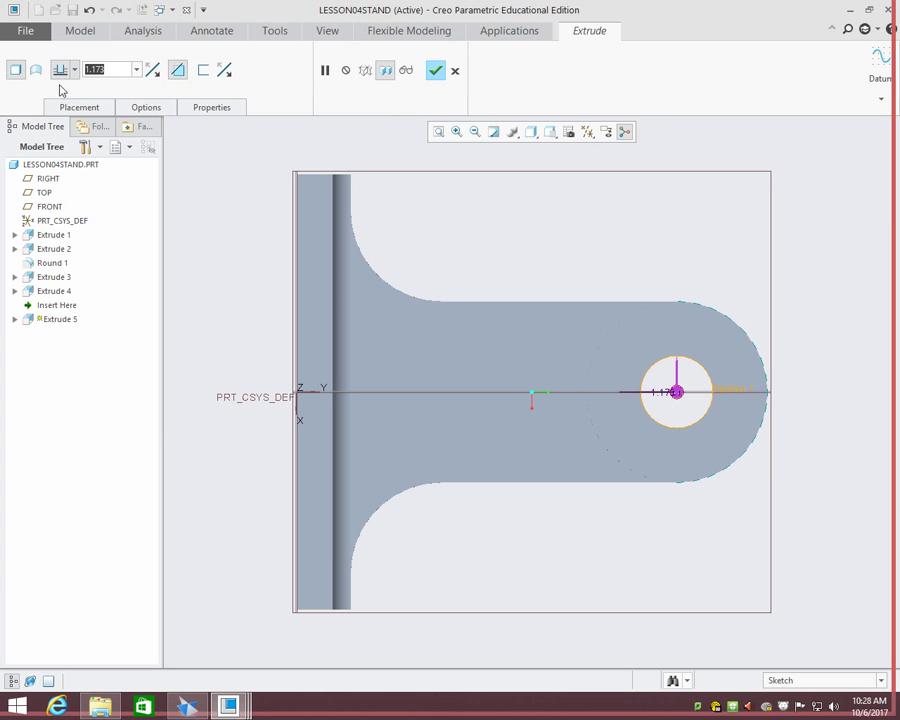
pyautogui.click(74, 70)
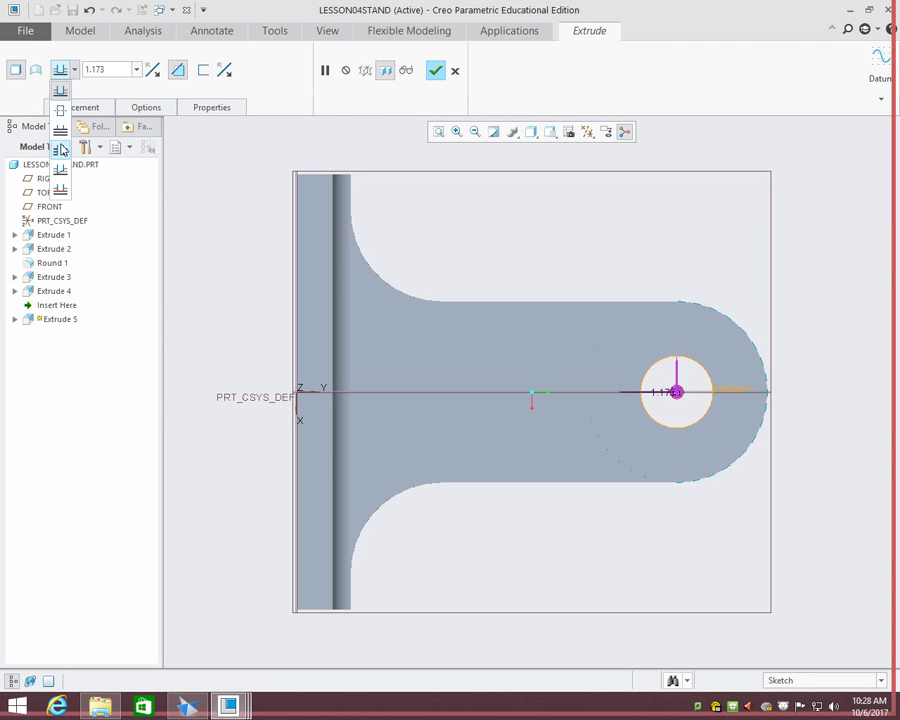
pyautogui.click(61, 149)
pyautogui.click(436, 71)
pyautogui.moveTo(704, 256); pyautogui.dragTo(615, 202, button='middle')
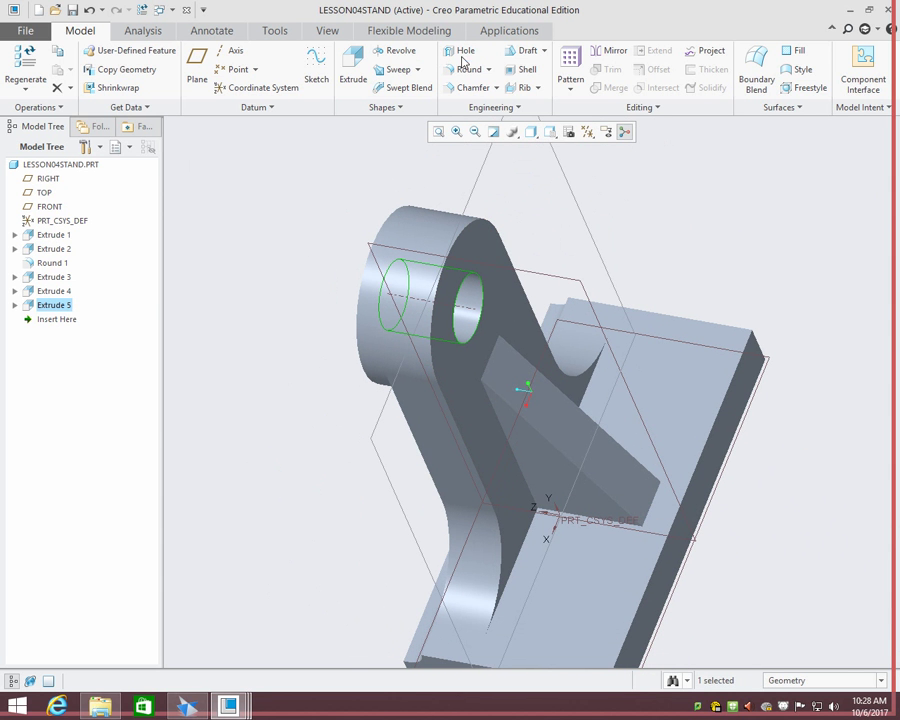
pyautogui.click(353, 68)
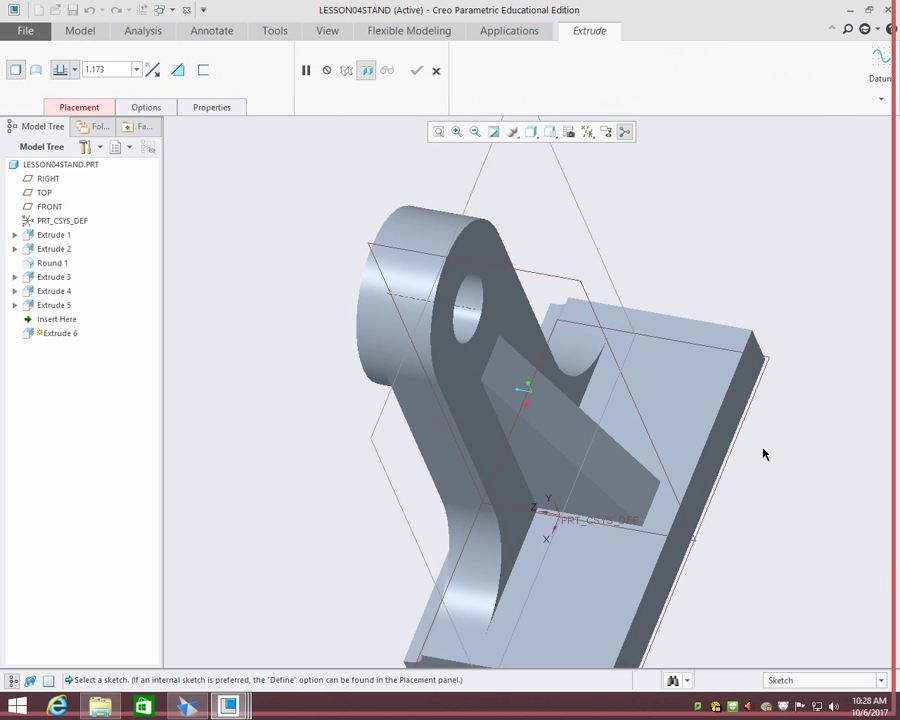
pyautogui.moveTo(762, 452); pyautogui.dragTo(637, 442, button='middle')
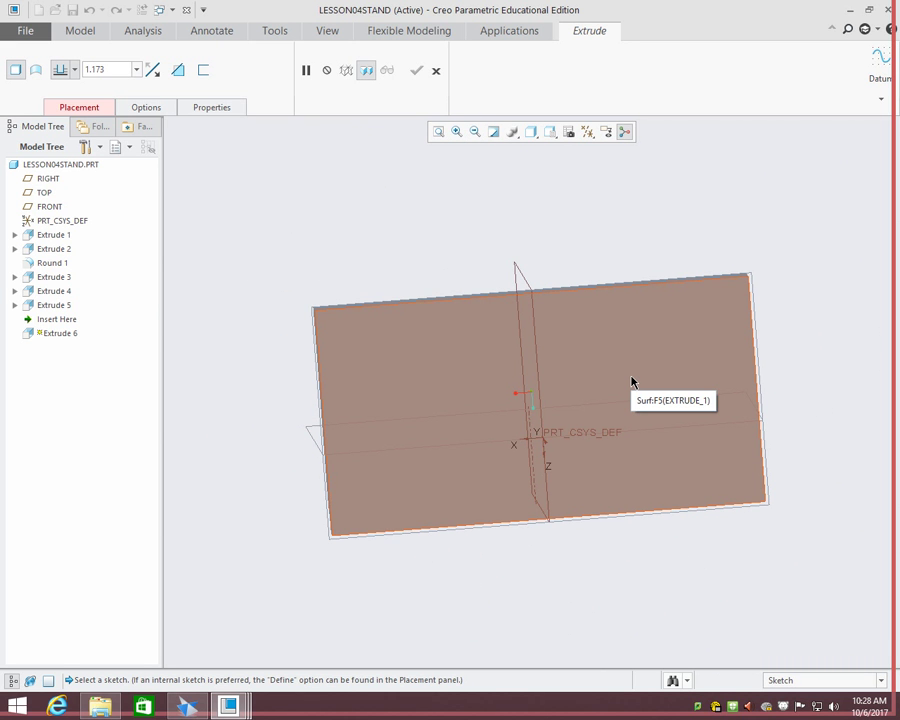
pyautogui.click(417, 70)
pyautogui.click(603, 317)
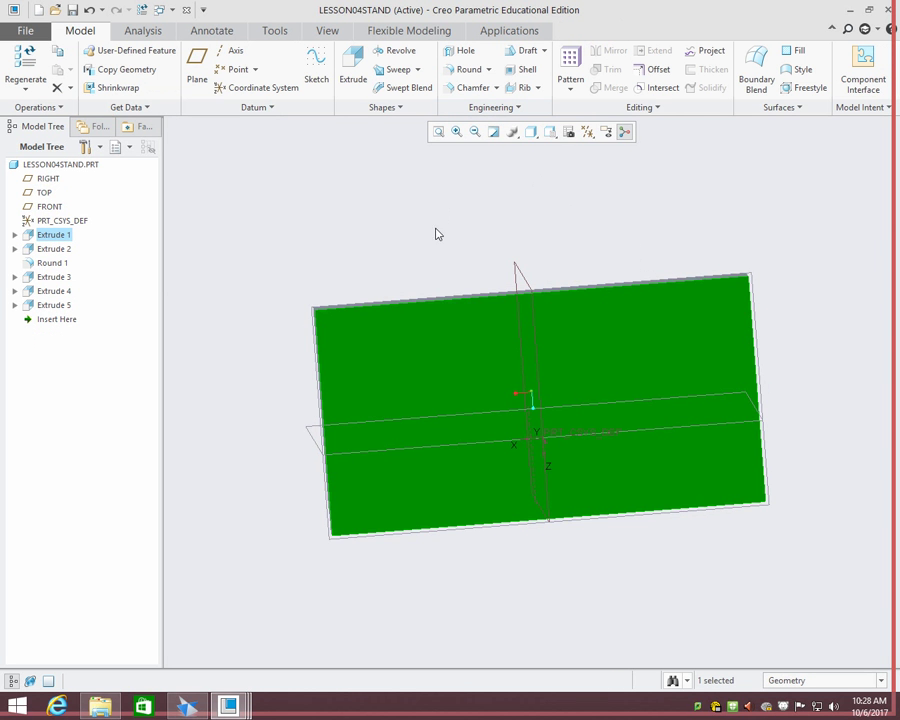
# - Examine which parts of the stand belong to the individual extrude features of the model
pyautogui.moveTo(435, 214); pyautogui.dragTo(468, 243, button='middle')
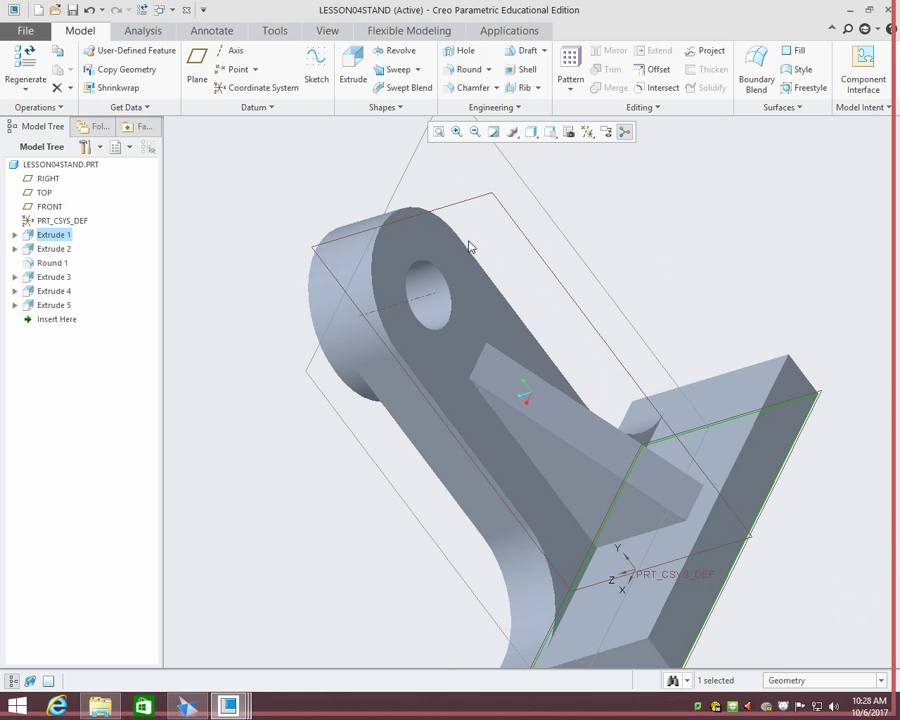
pyautogui.click(50, 305)
pyautogui.click(53, 292)
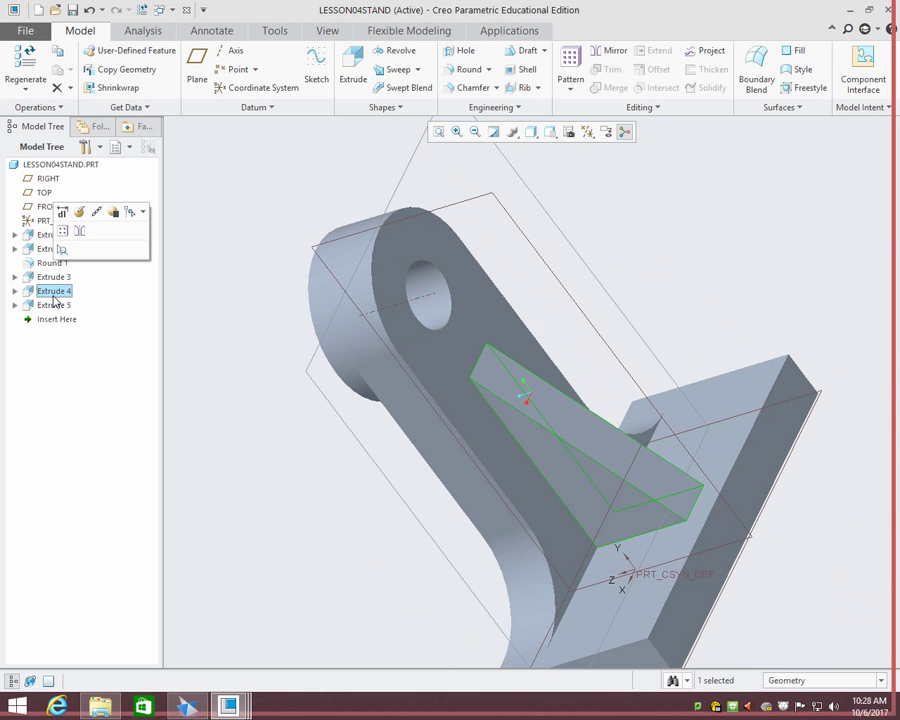
pyautogui.click(47, 277)
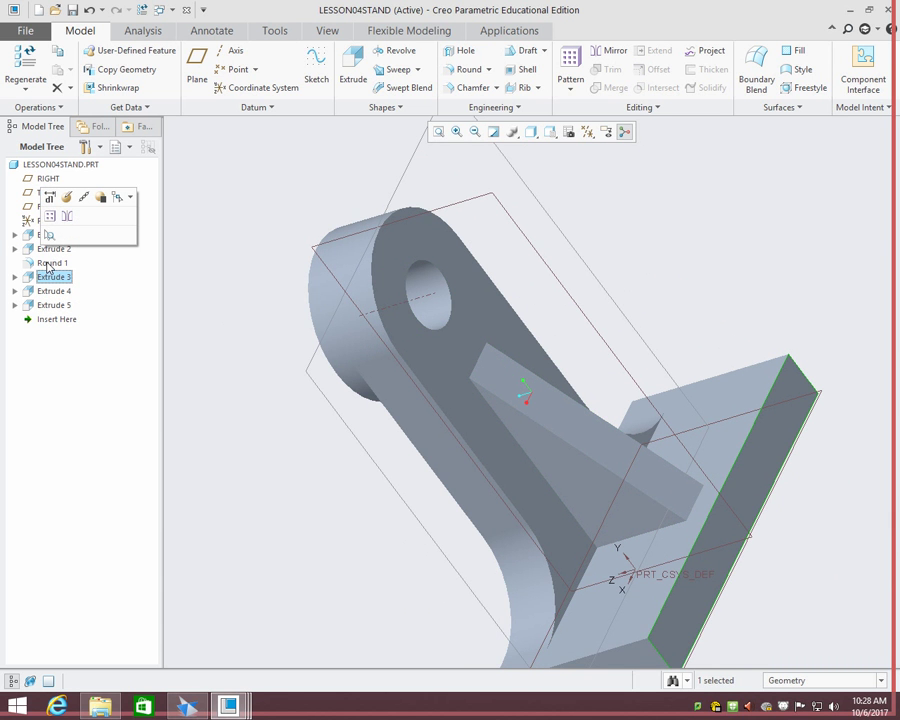
pyautogui.moveTo(368, 291); pyautogui.dragTo(377, 253, button='middle')
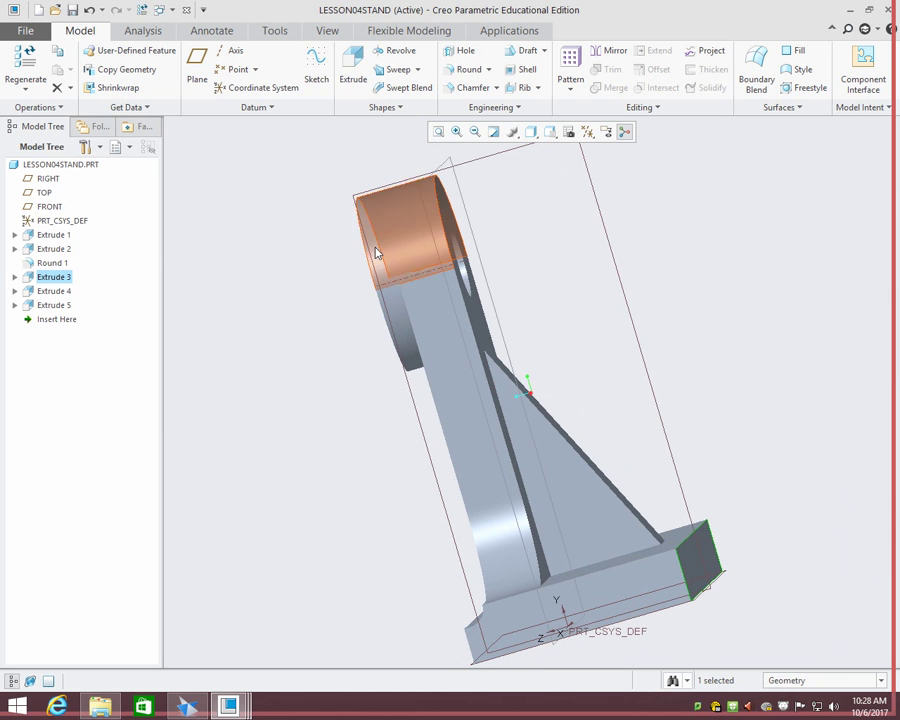
pyautogui.click(62, 292)
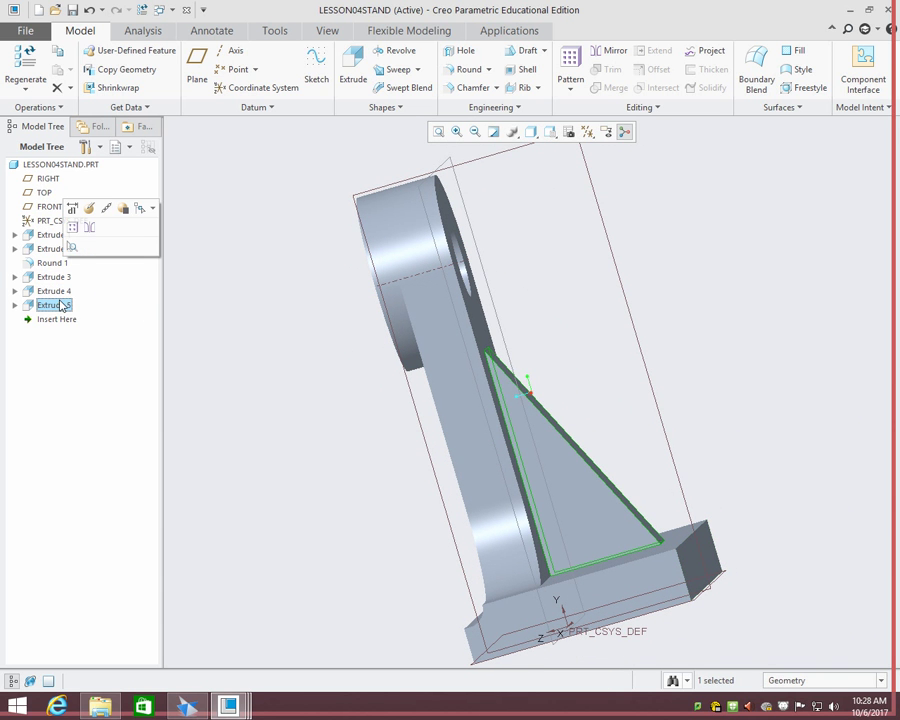
pyautogui.click(62, 304)
pyautogui.click(55, 277)
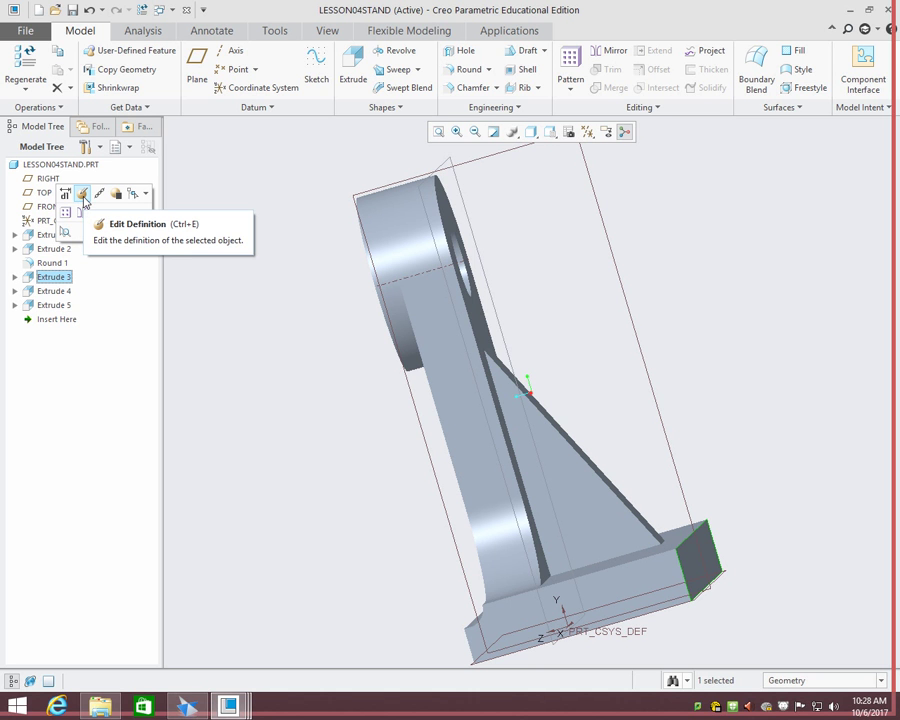
pyautogui.click(46, 236)
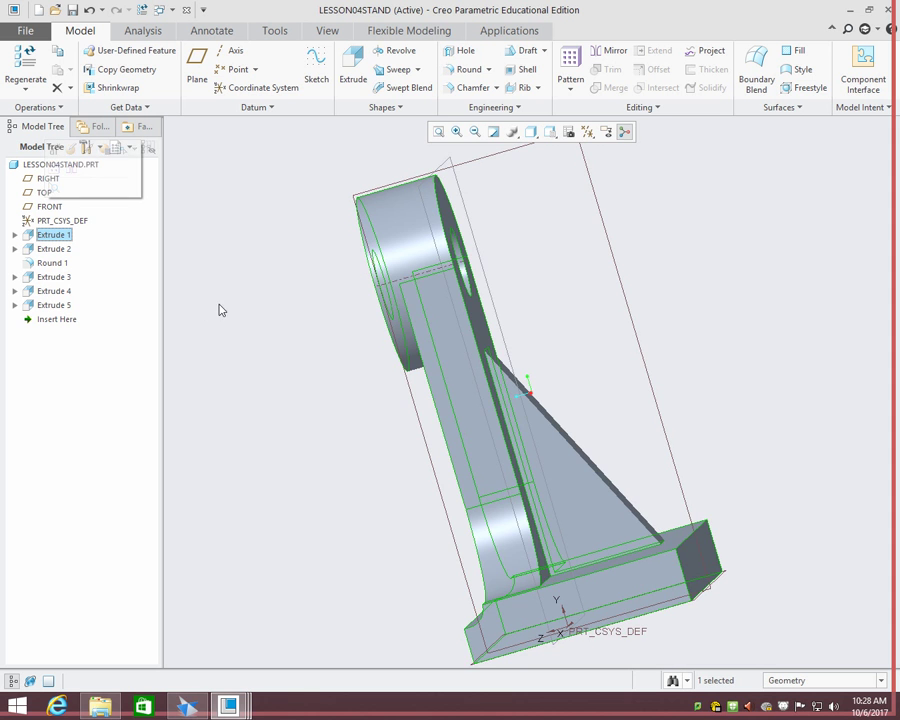
pyautogui.moveTo(221, 307)
pyautogui.mouseDown(button='middle')
pyautogui.moveTo(248, 321)
pyautogui.moveTo(229, 309)
pyautogui.moveTo(221, 315)
pyautogui.mouseUp(button='middle')
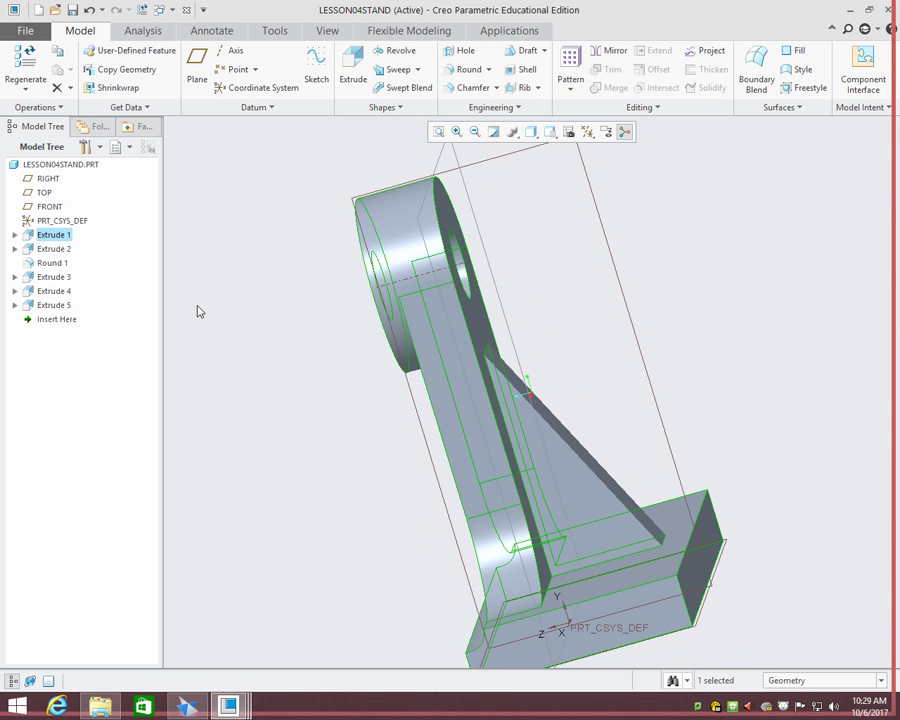
# - Start a new extrude and open its sketch on the underside of the base
pyautogui.click(352, 80)
pyautogui.moveTo(705, 317); pyautogui.dragTo(620, 342, button='middle')
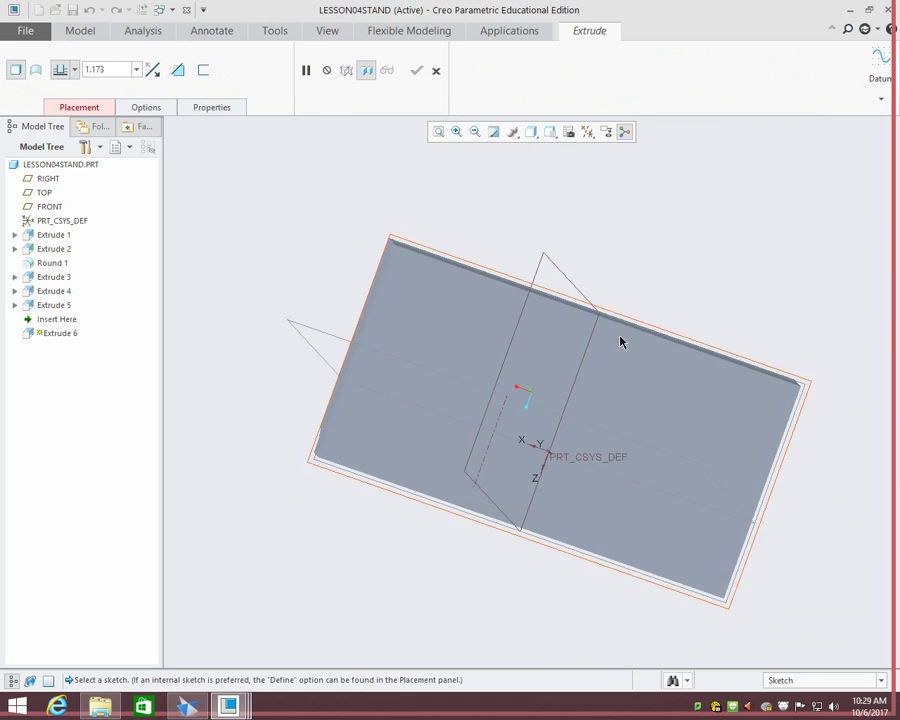
pyautogui.click(651, 372)
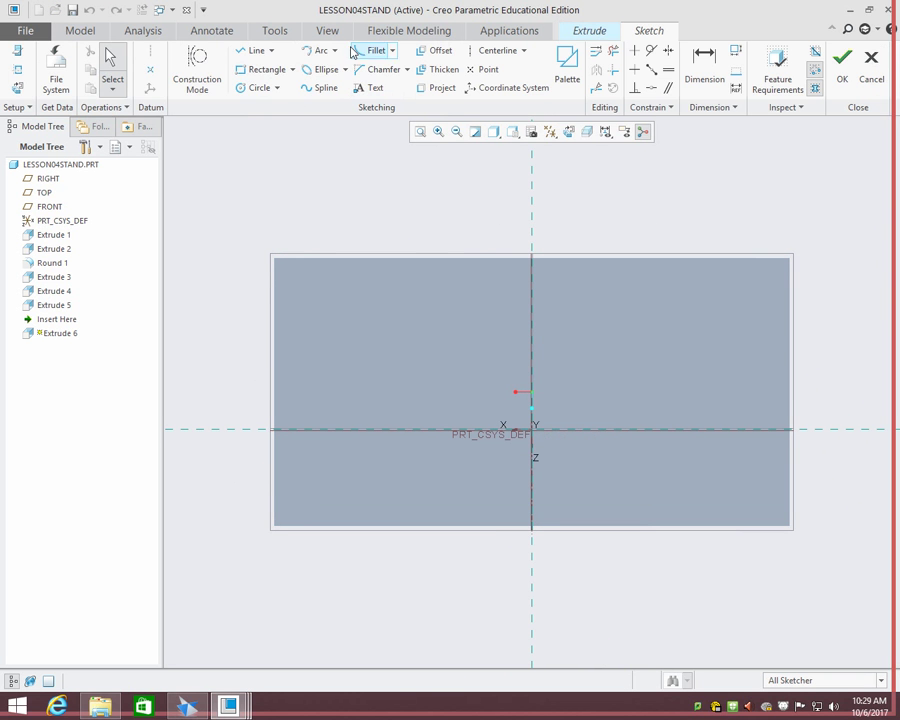
pyautogui.click(335, 50)
pyautogui.click(342, 138)
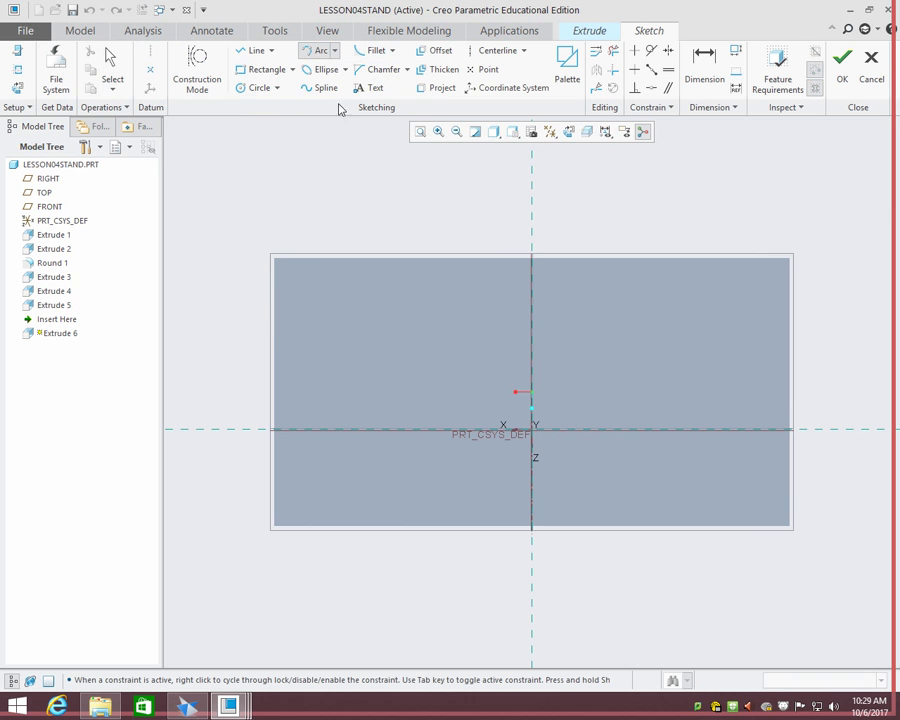
pyautogui.keyDown('alt'); pyautogui.click(274, 346); pyautogui.keyUp('alt')
pyautogui.keyDown('alt'); pyautogui.click(344, 258); pyautogui.keyUp('alt')
pyautogui.click(284, 284)
pyautogui.click(346, 258)
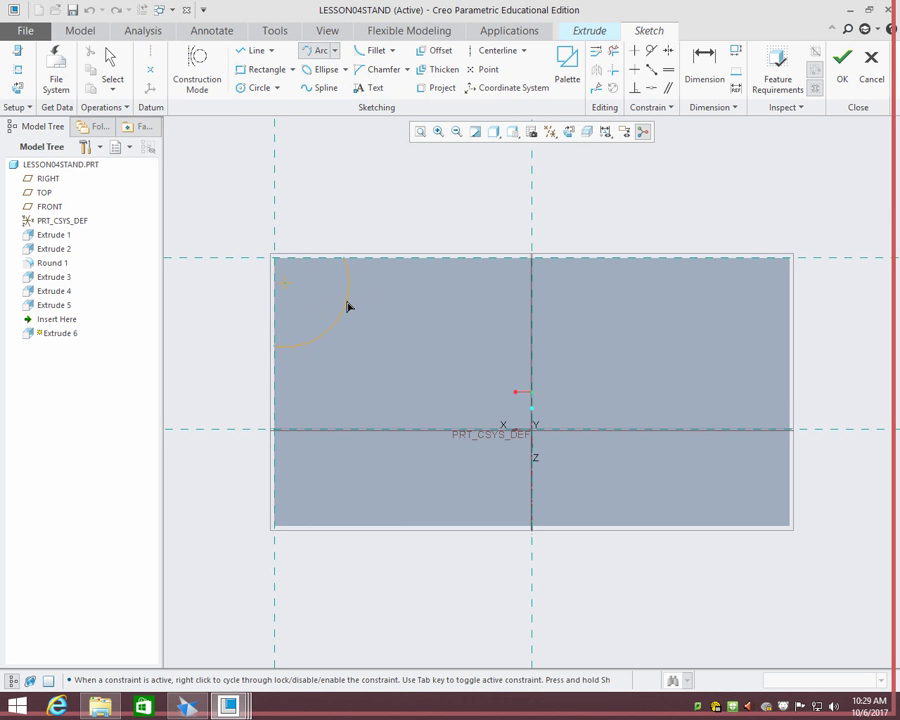
pyautogui.click(291, 289)
pyautogui.middleClick(280, 263)
# - Sketch two connected lines from one rear corner of the base, about 0.53 along the side edge and 0.83 along the back edge
pyautogui.click(258, 52)
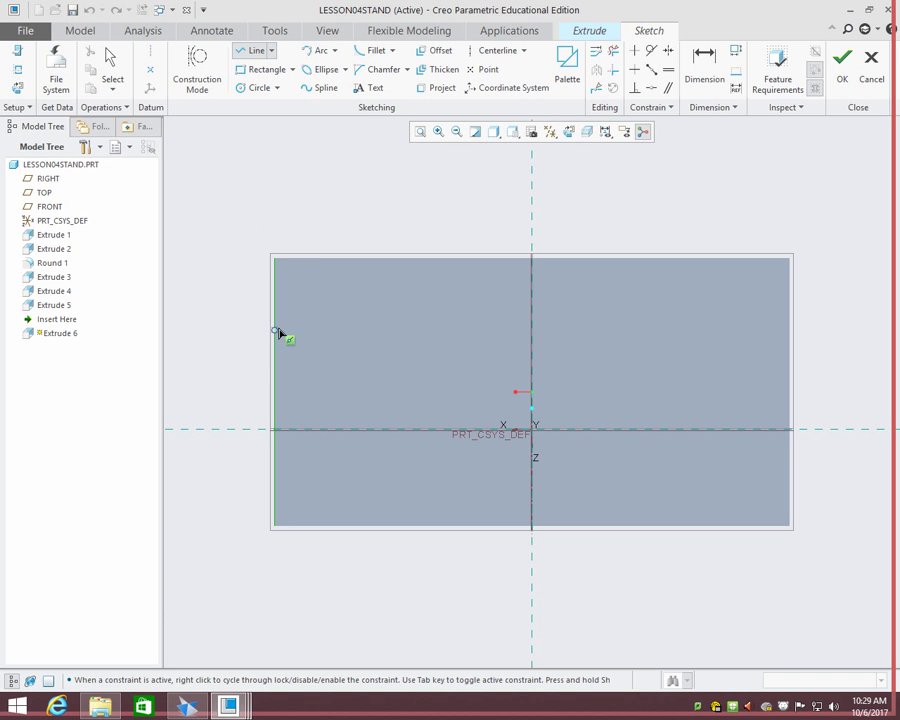
pyautogui.click(275, 350)
pyautogui.click(275, 258)
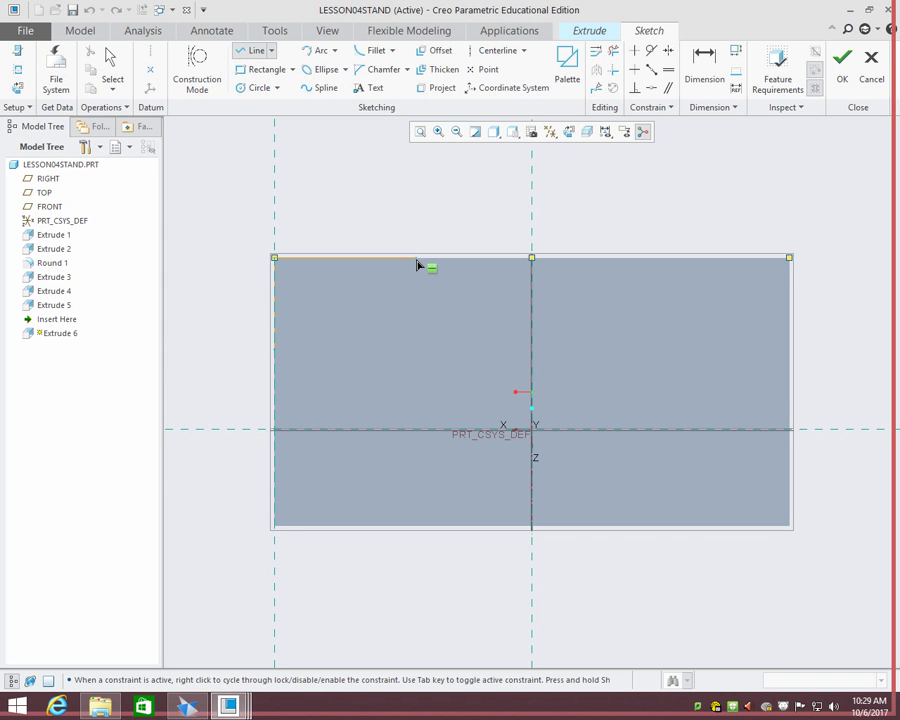
pyautogui.click(418, 260)
pyautogui.middleClick(474, 188)
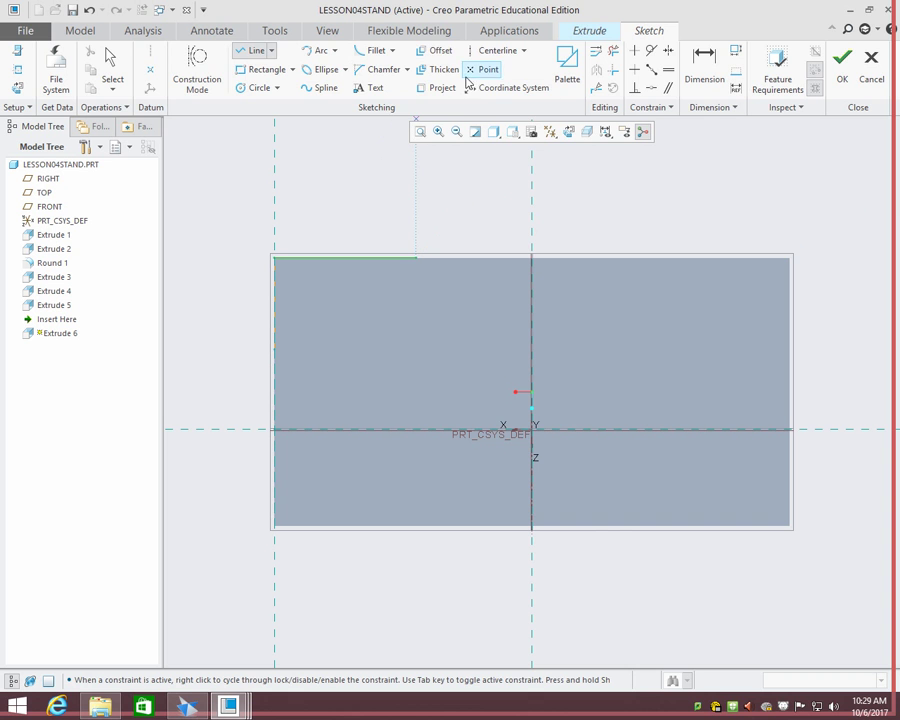
# - Fillet the corner between the two sketched lines with a radius of about 0.14
pyautogui.click(392, 50)
pyautogui.click(388, 66)
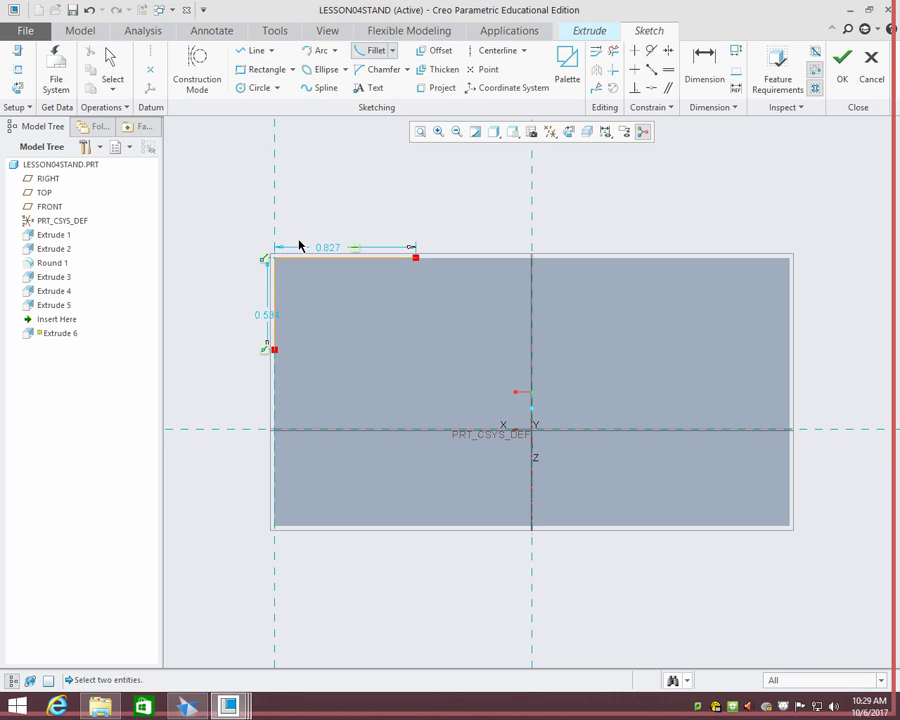
pyautogui.click(276, 289)
pyautogui.click(315, 261)
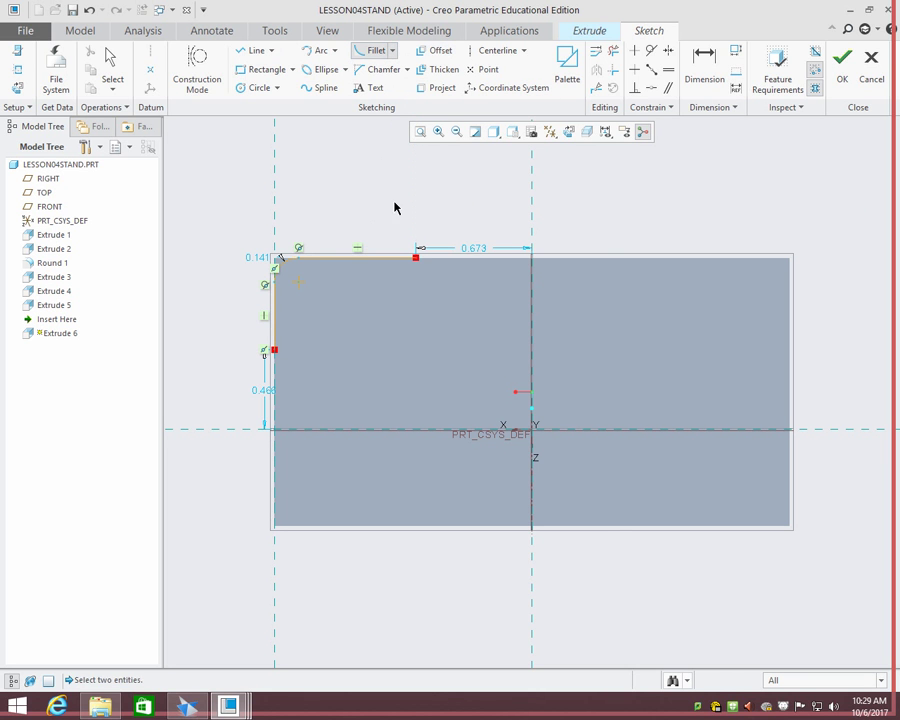
# - Set the radius of the corner fillet to 0.5
pyautogui.middleClick(352, 218)
pyautogui.click(258, 257)
pyautogui.moveTo(258, 257); pyautogui.dragTo(216, 216)
pyautogui.doubleClick(215, 214)
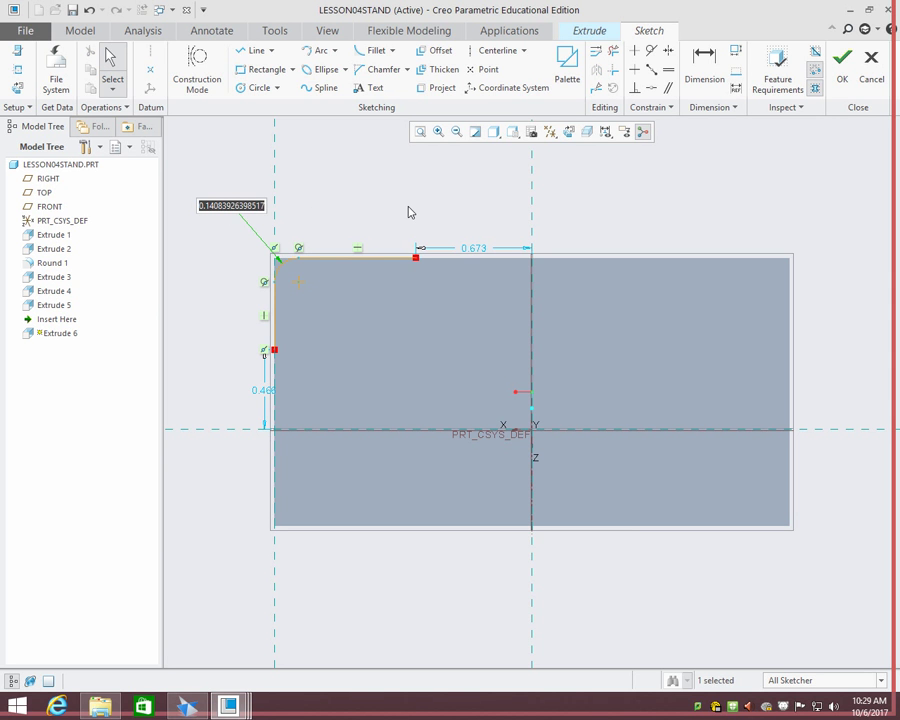
pyautogui.write('.5')
pyautogui.press('Return')
pyautogui.click(382, 212)
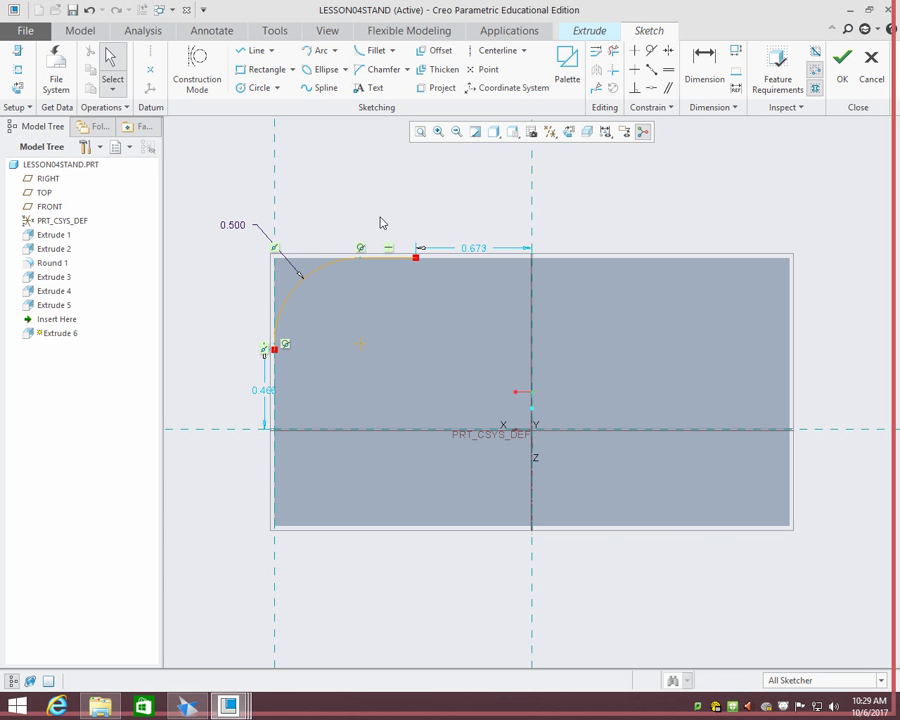
# - Delete the leftover straight line segments at both ends of the fillet arc, keeping only the arc
pyautogui.click(280, 360)
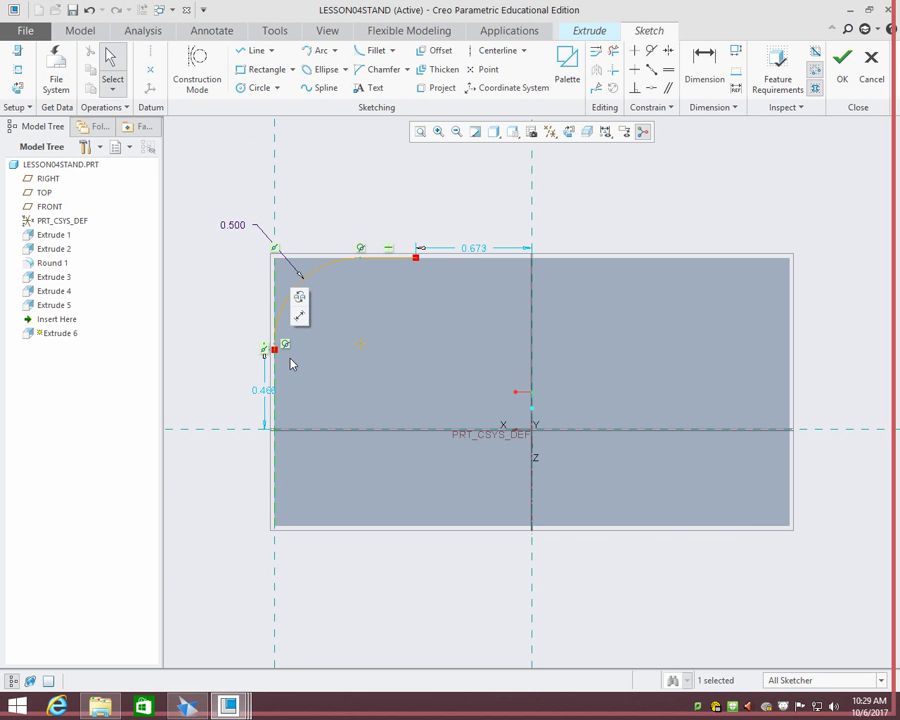
pyautogui.scroll(4, 274, 356)
pyautogui.scroll(-3, 276, 357)
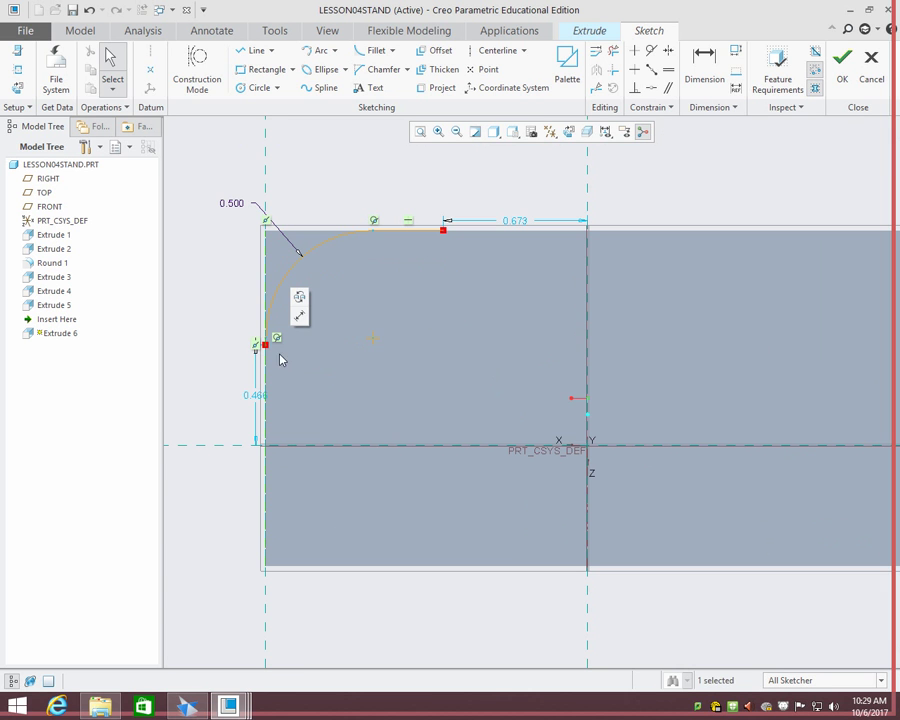
pyautogui.click(410, 232)
pyautogui.press('Delete')
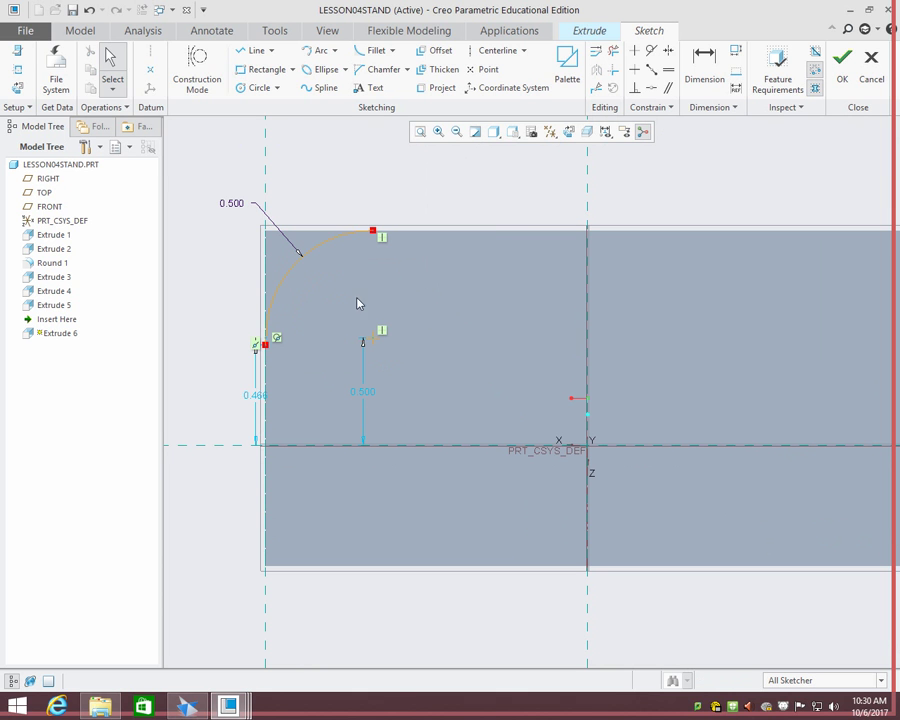
pyautogui.click(260, 396)
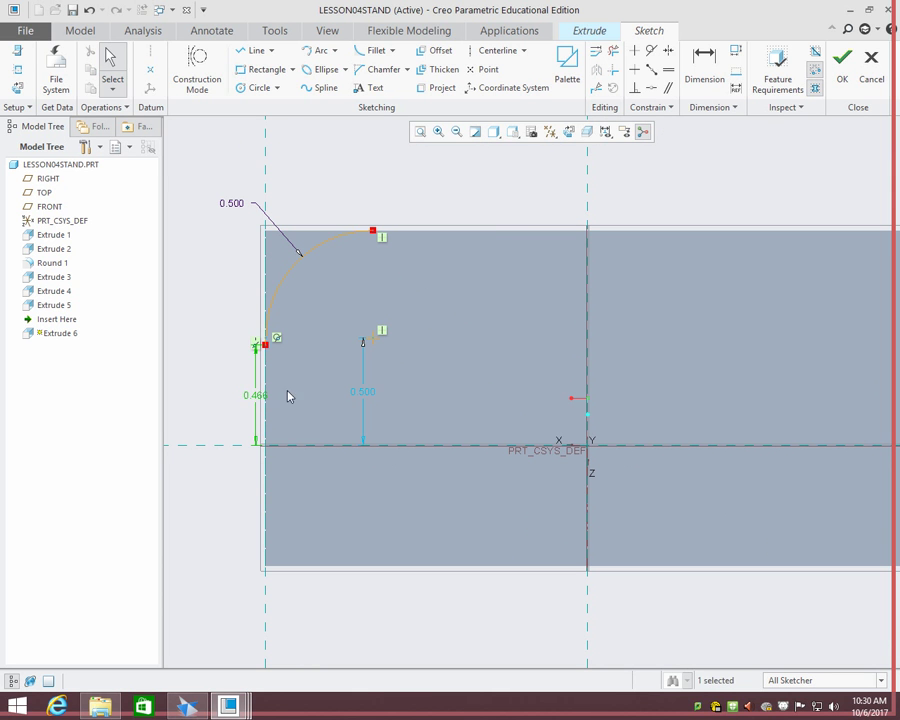
pyautogui.click(367, 392)
pyautogui.scroll(5, 300, 345)
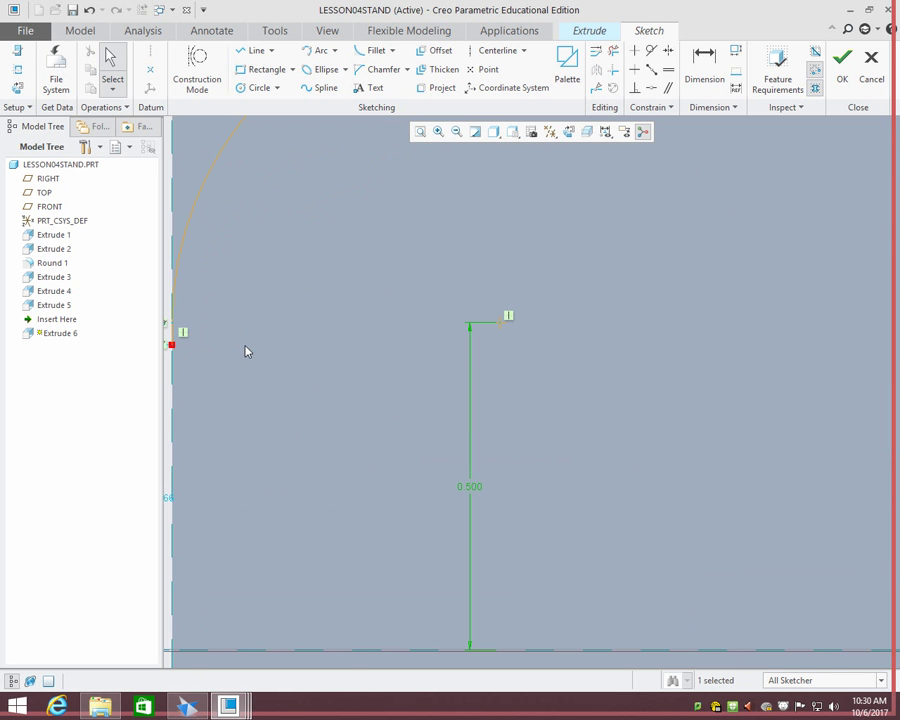
pyautogui.moveTo(247, 351)
pyautogui.mouseDown(button='middle')
pyautogui.moveTo(378, 342)
pyautogui.moveTo(395, 335)
pyautogui.moveTo(402, 316)
pyautogui.mouseUp(button='middle')
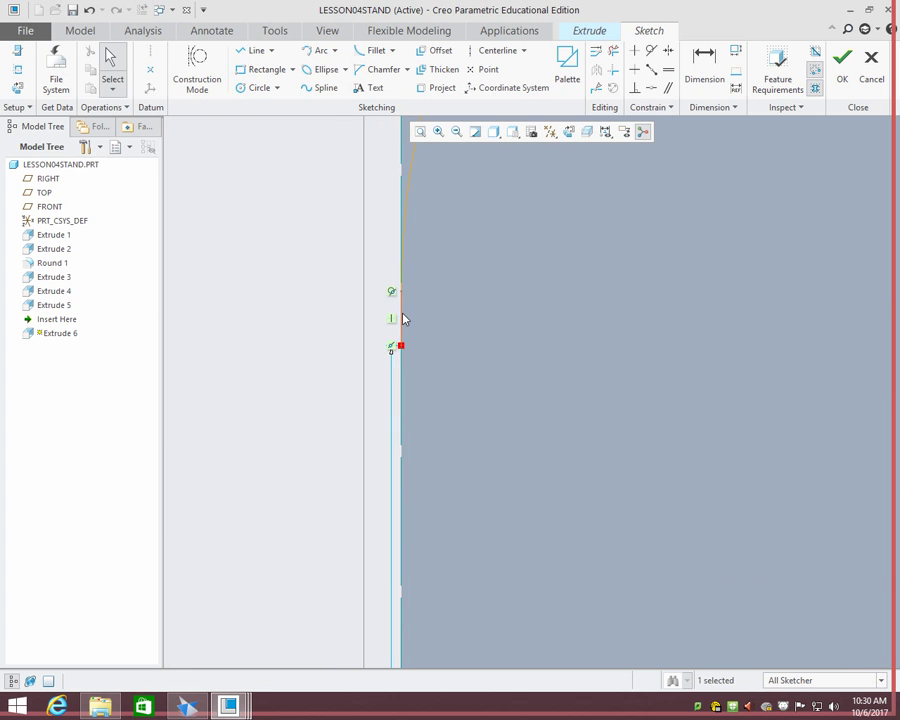
pyautogui.click(403, 318)
pyautogui.scroll(-5, 440, 362)
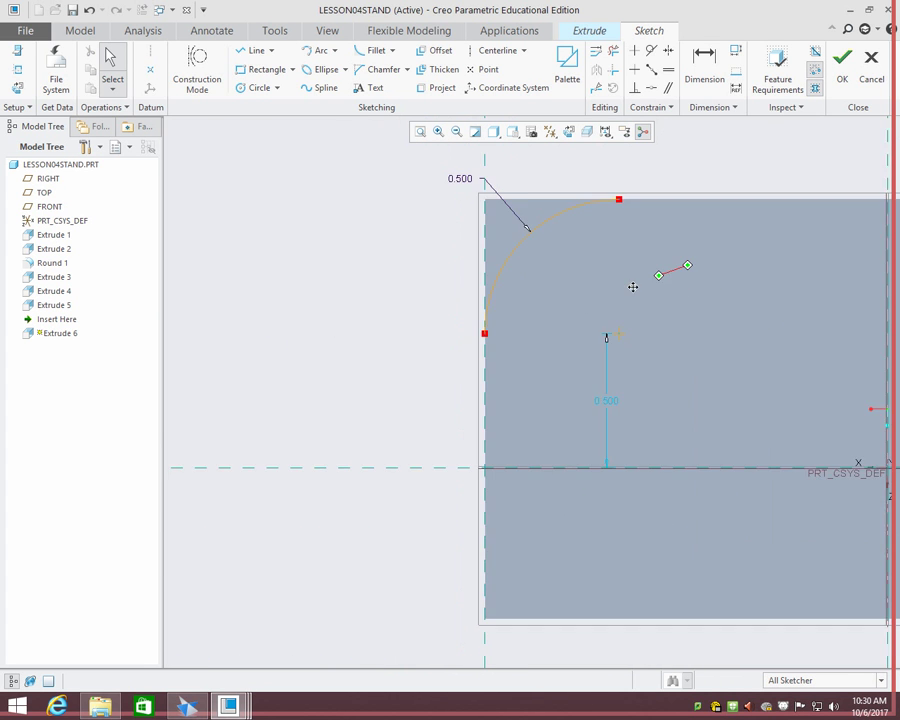
pyautogui.moveTo(632, 287); pyautogui.dragTo(458, 314, button='middle')
pyautogui.scroll(-1, 464, 316)
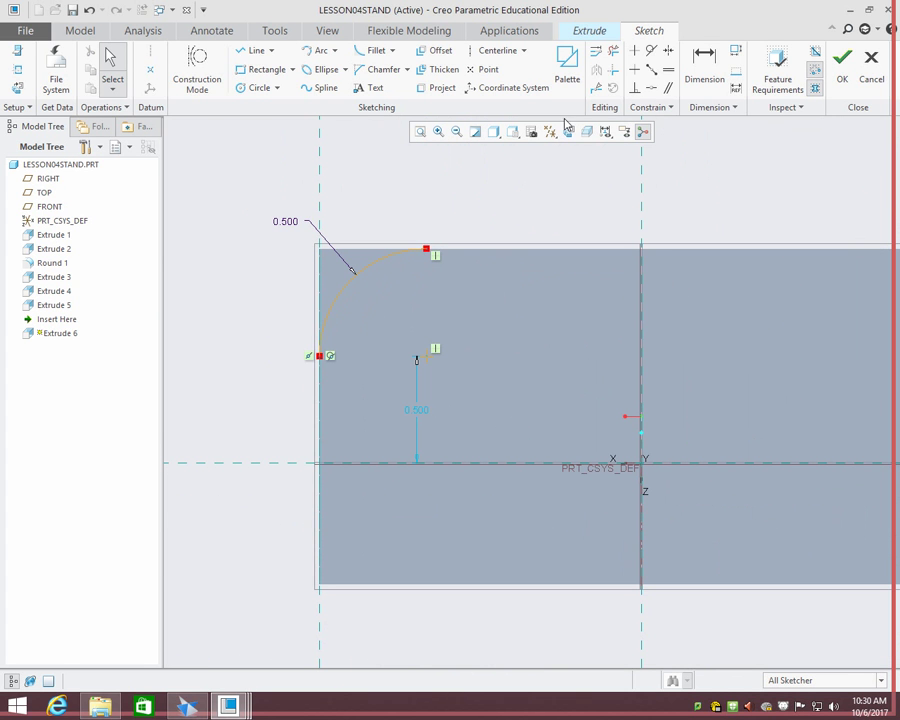
# - Close the corner profile with two lines from the arc's ends along the back and side edges, meeting at the base's corner
pyautogui.click(255, 50)
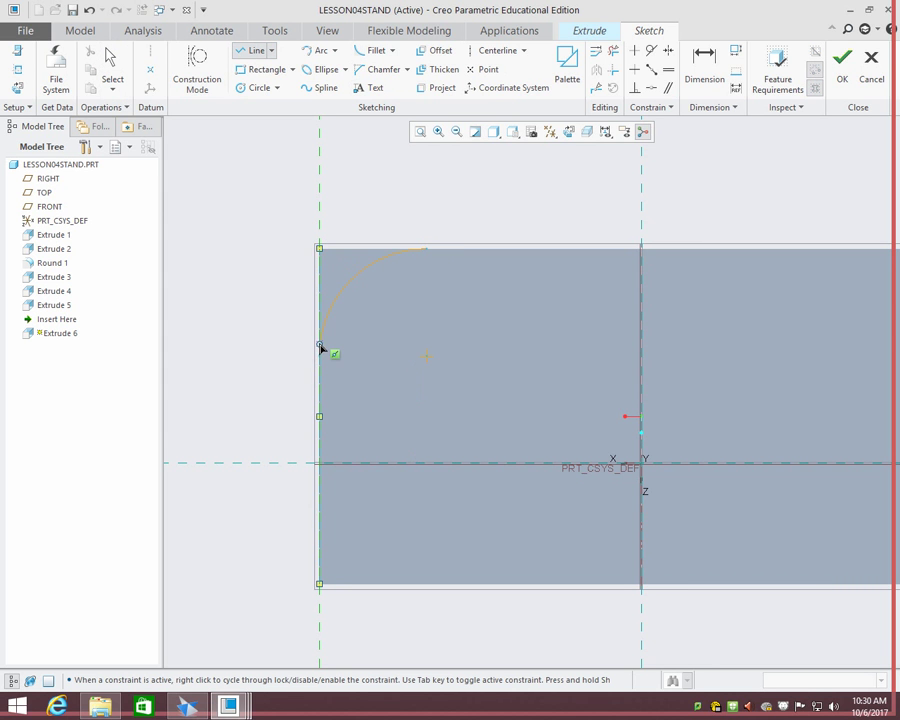
pyautogui.click(426, 248)
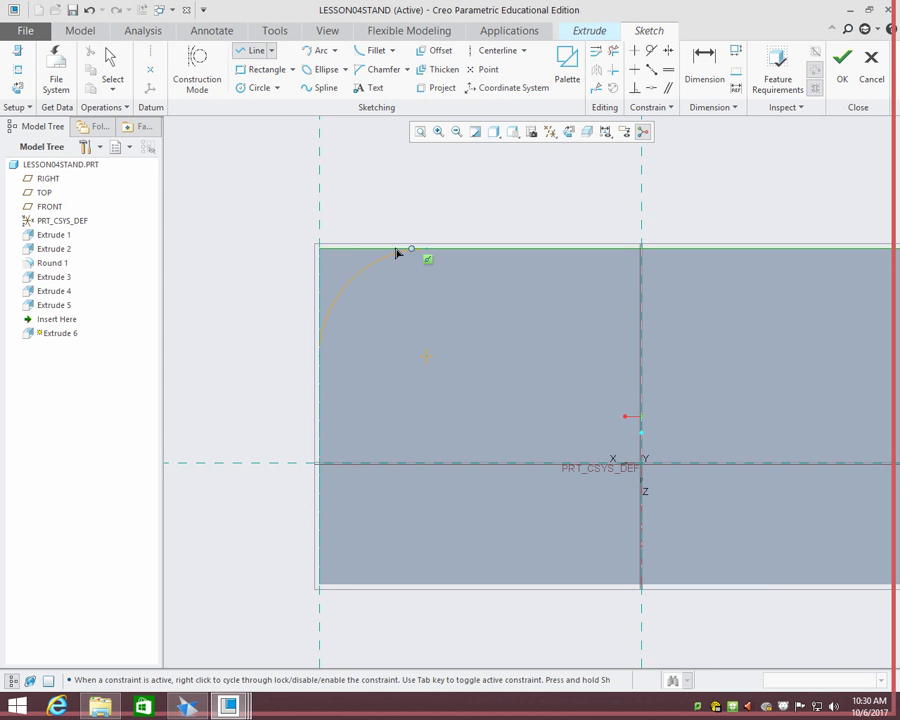
pyautogui.click(320, 249)
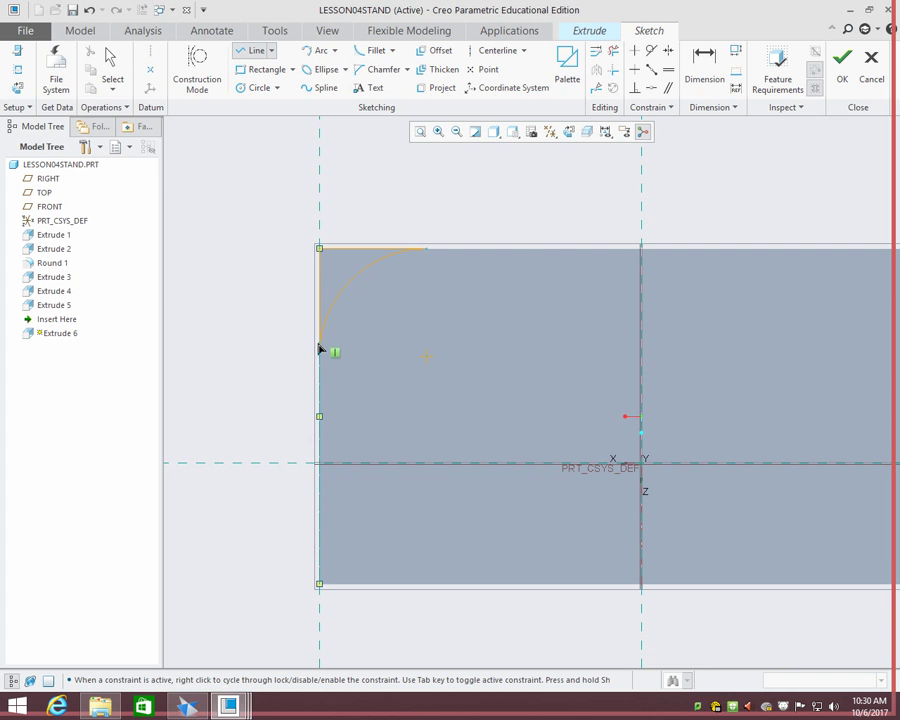
pyautogui.middleClick(552, 240)
pyautogui.scroll(2, 575, 265)
pyautogui.moveTo(590, 290)
pyautogui.keyDown('shift'); pyautogui.mouseDown(button='middle')
pyautogui.moveTo(511, 288)
pyautogui.moveTo(310, 195)
pyautogui.mouseUp(button='middle'); pyautogui.keyUp('shift')
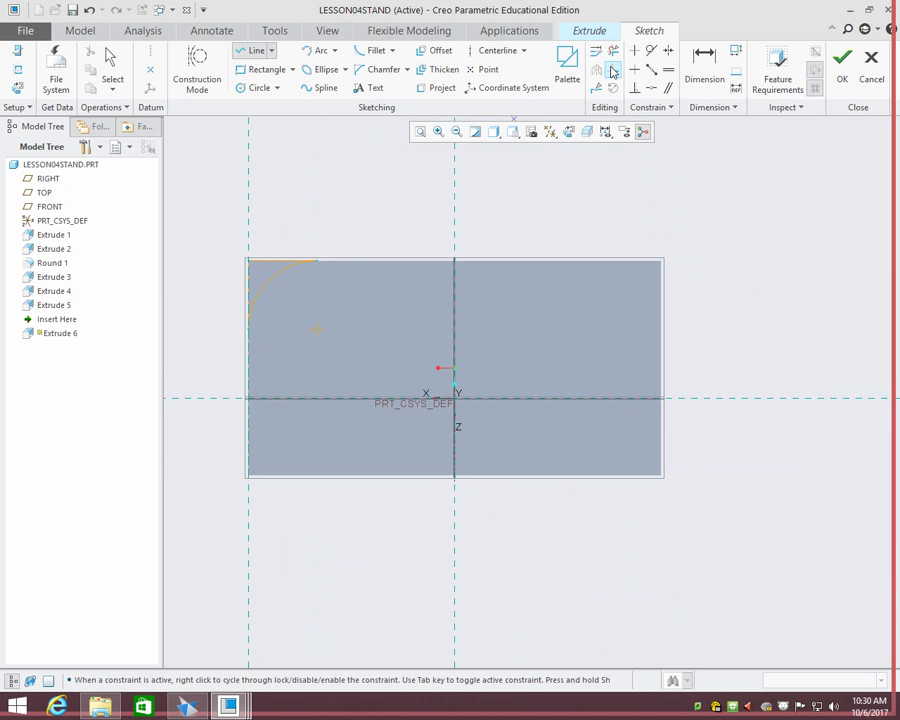
pyautogui.click(111, 62)
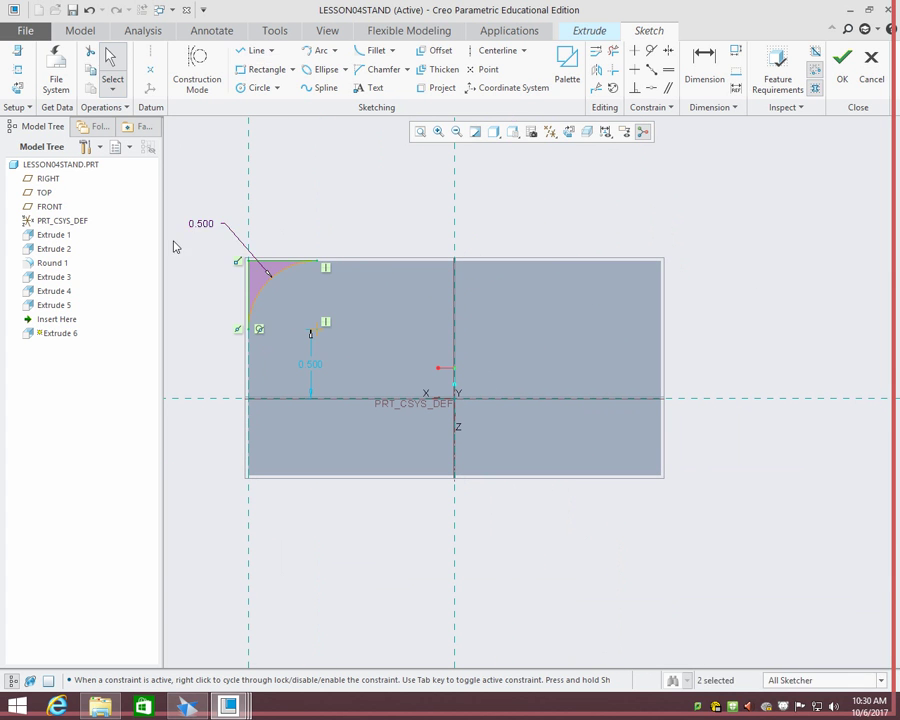
pyautogui.moveTo(184, 200); pyautogui.dragTo(343, 353)
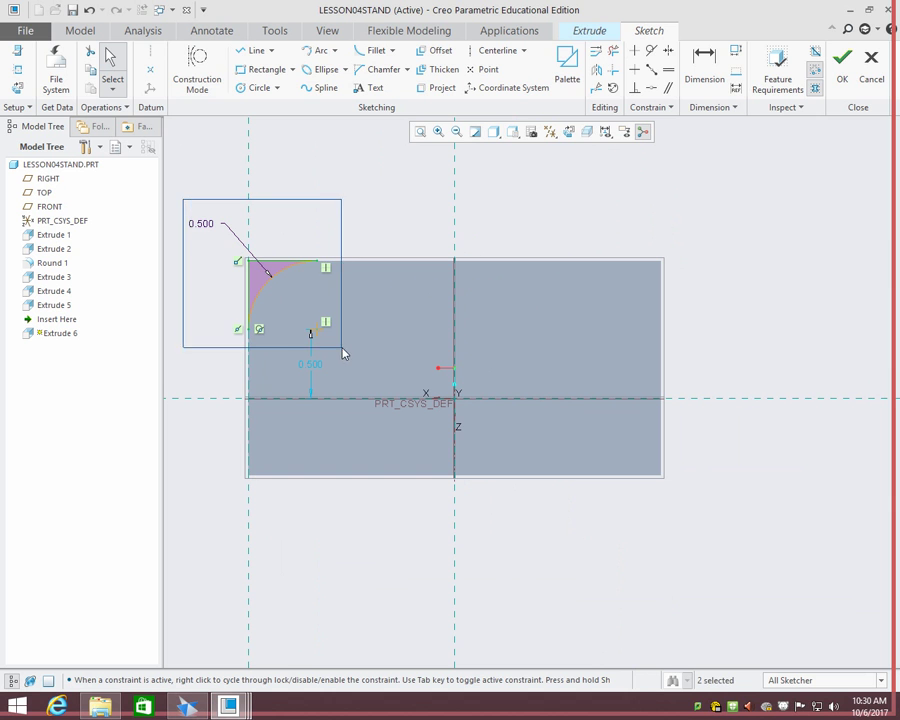
pyautogui.click(596, 70)
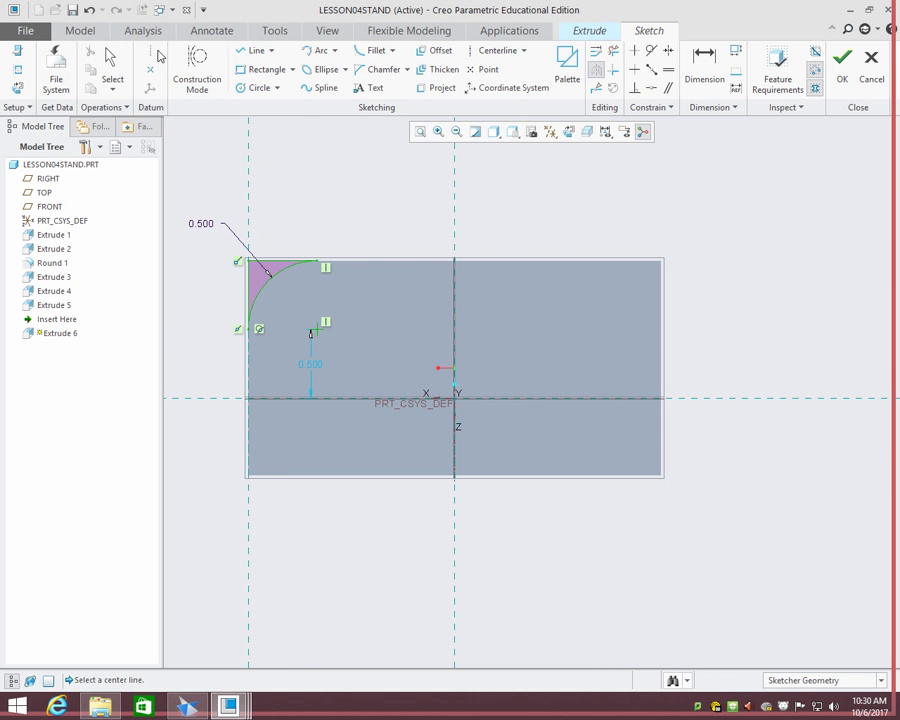
pyautogui.press('Escape')
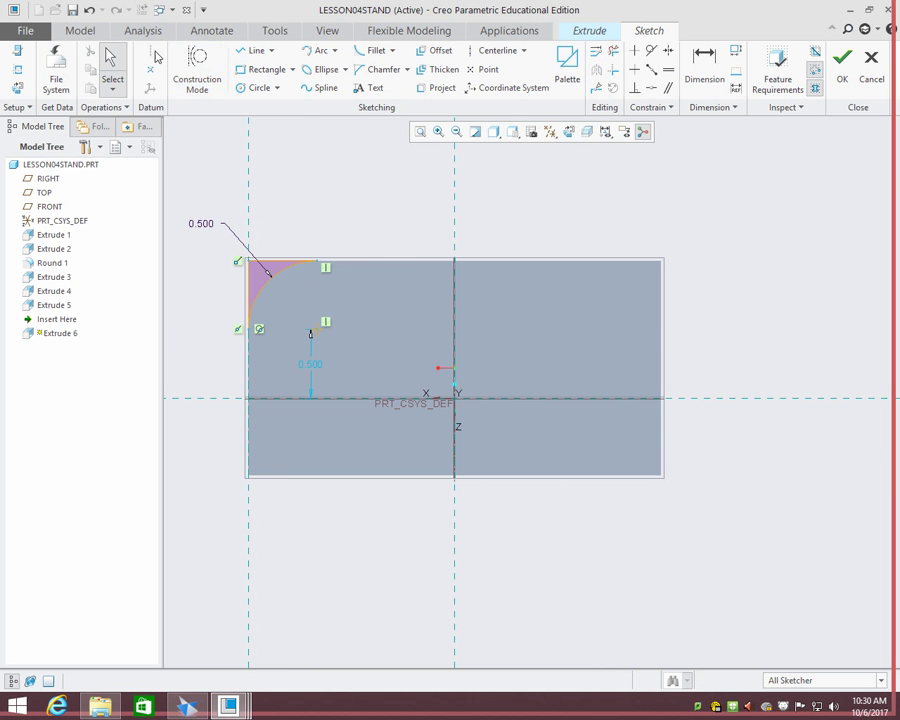
# - Draw a vertical centerline through the middle of the base
pyautogui.click(497, 50)
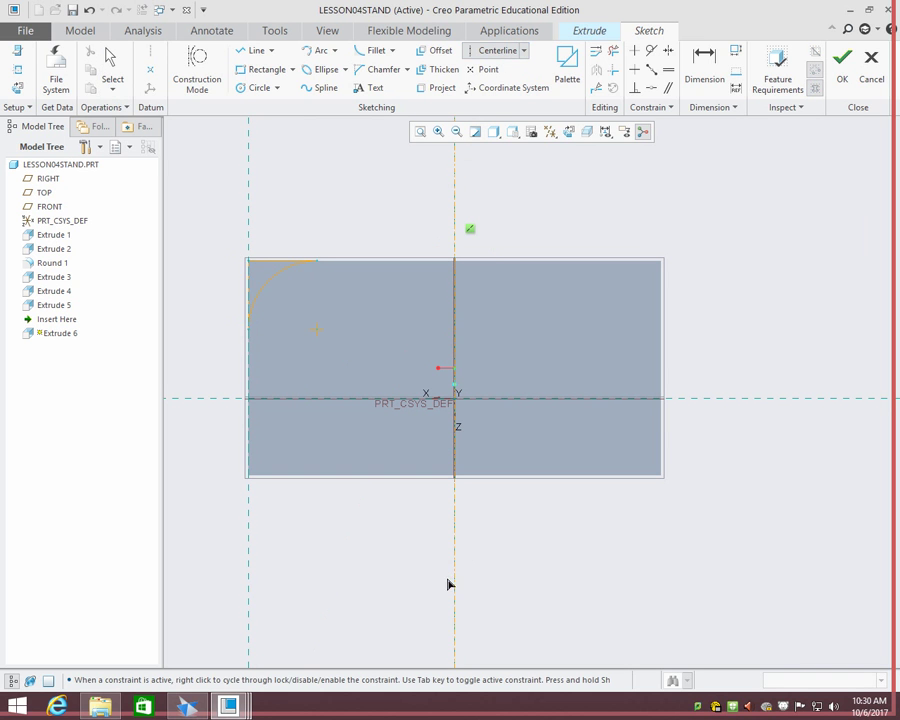
pyautogui.click(270, 276)
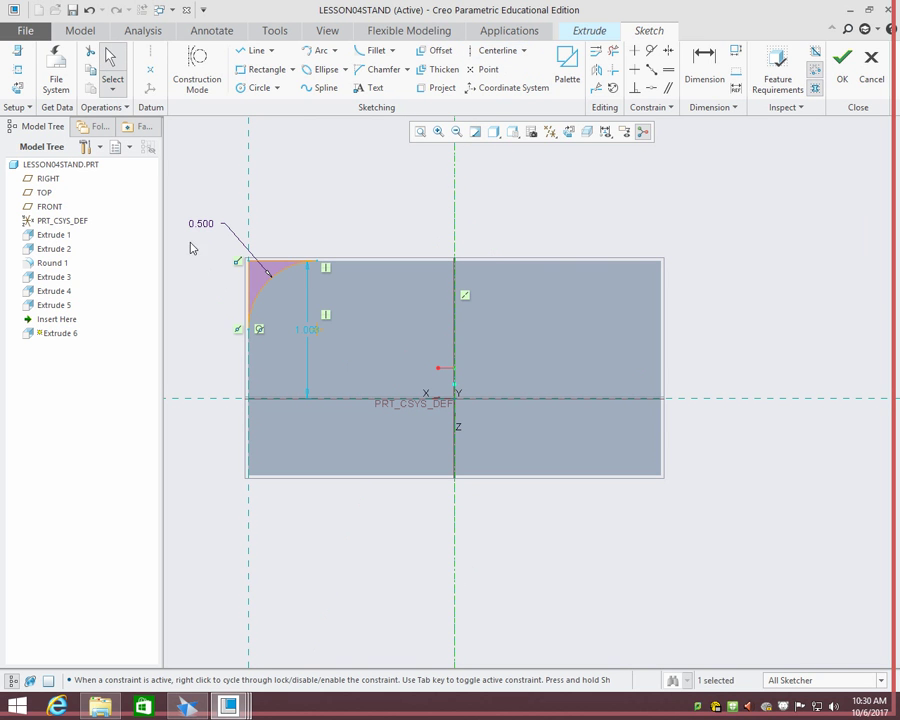
# - Mirror the corner profile about the vertical centerline and undo the mirroring
pyautogui.moveTo(192, 246); pyautogui.dragTo(330, 296)
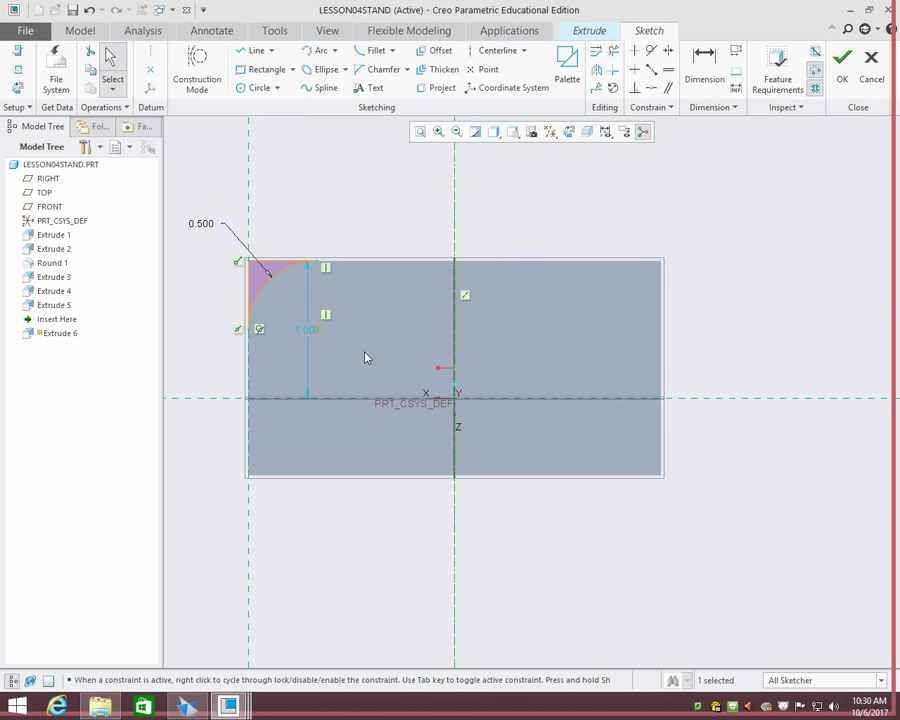
pyautogui.click(596, 69)
pyautogui.click(454, 200)
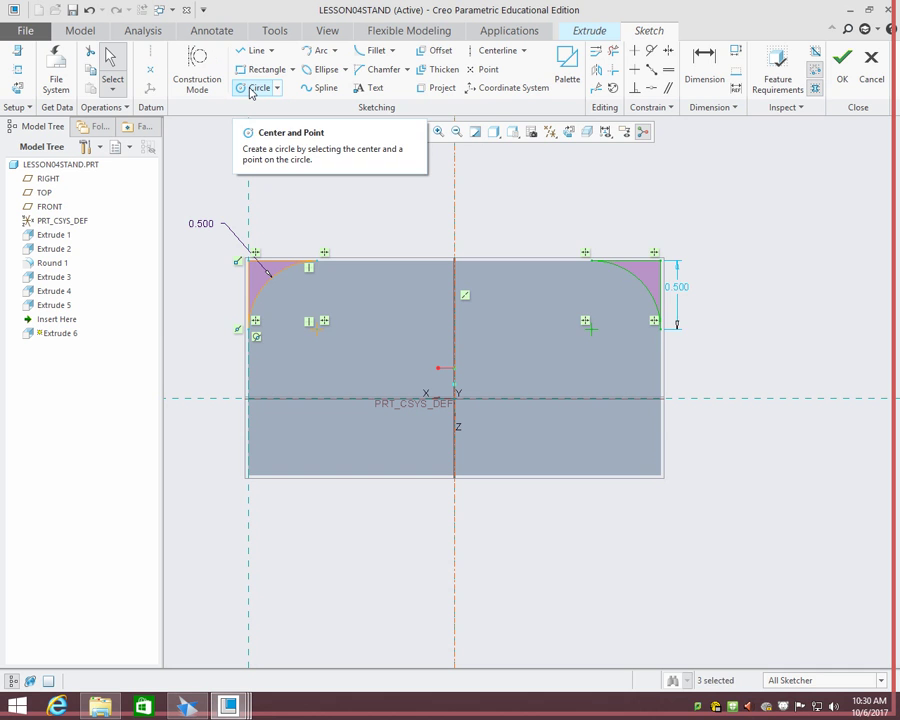
pyautogui.hotkey('ctrl', 'z')
# - Sketch a circle centred on the fillet arc's centre point and set its diameter to 0.5
pyautogui.click(254, 88)
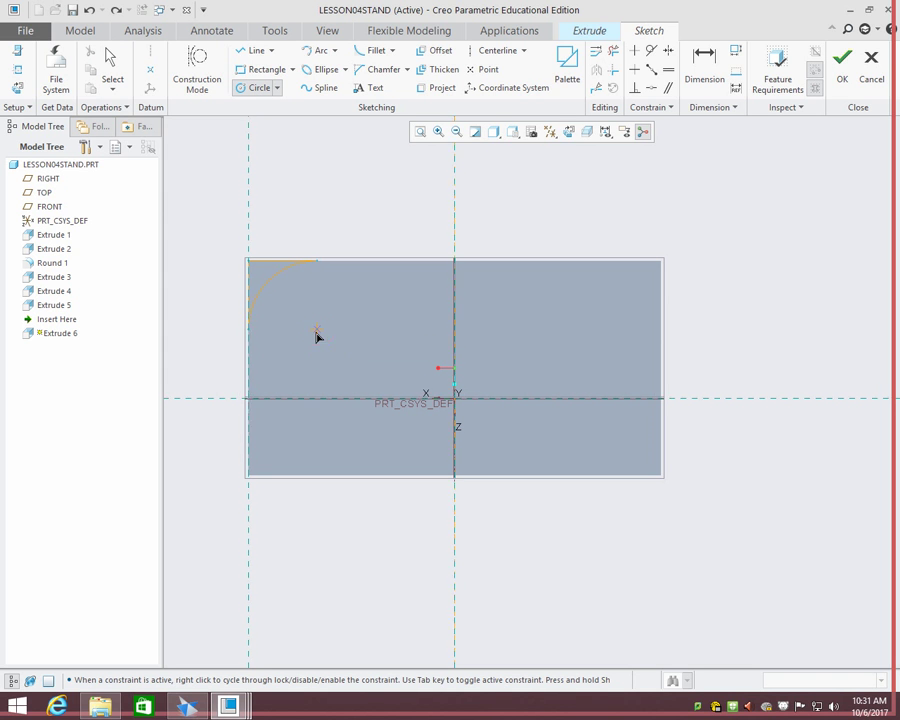
pyautogui.click(317, 330)
pyautogui.click(338, 352)
pyautogui.middleClick(392, 316)
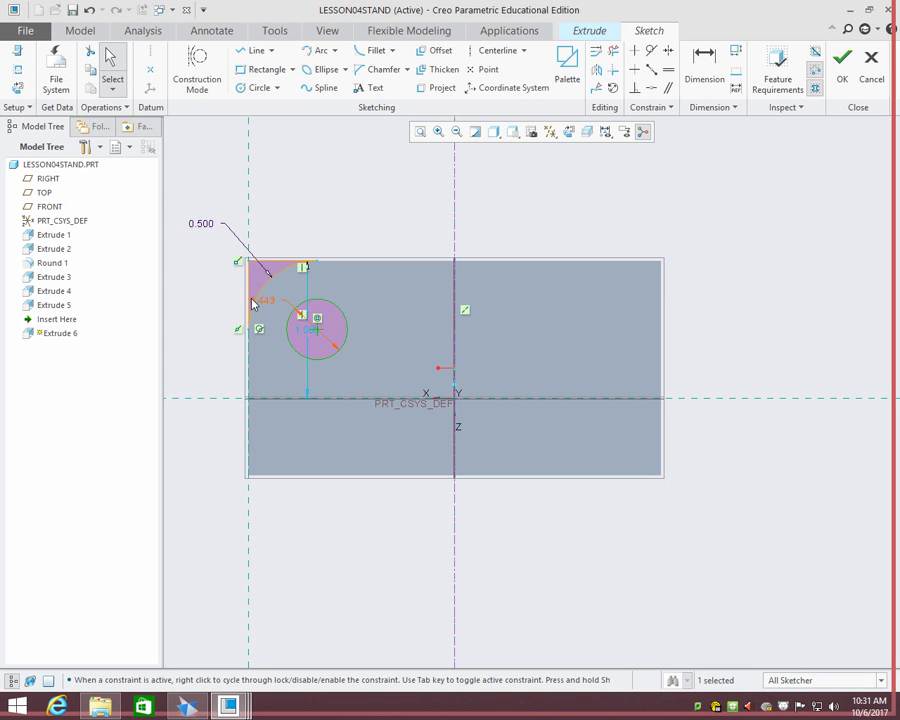
pyautogui.moveTo(261, 301); pyautogui.dragTo(404, 309)
pyautogui.doubleClick(405, 302)
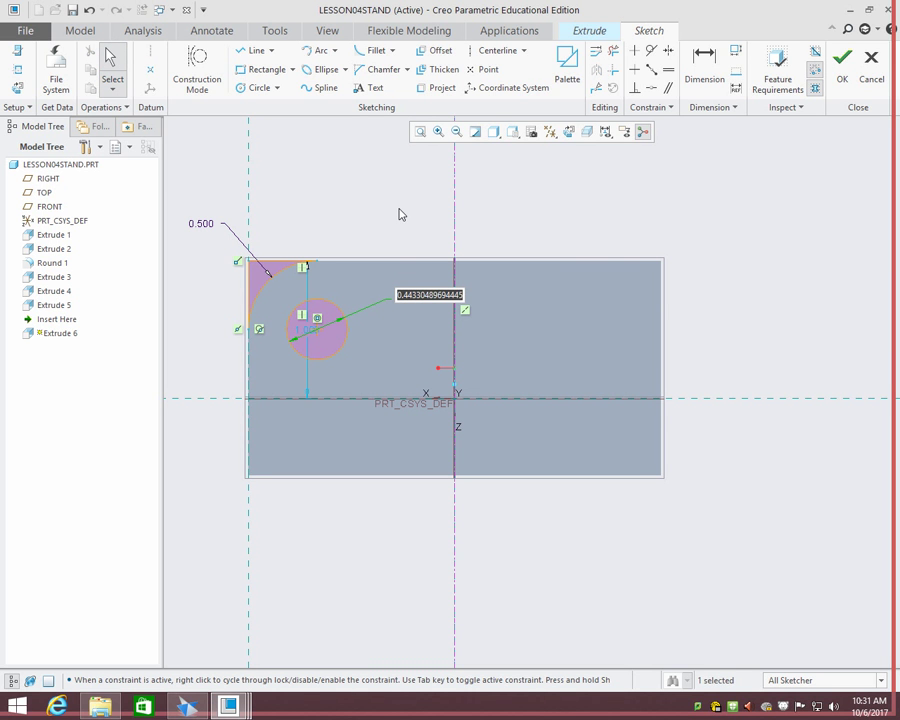
pyautogui.press('BackSpace')
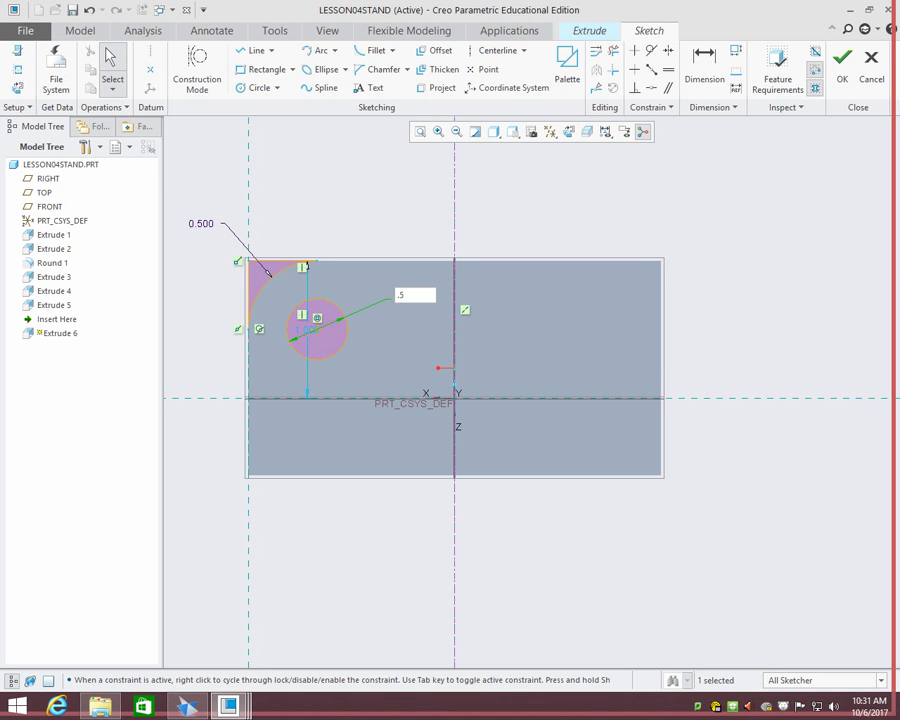
pyautogui.press('Return')
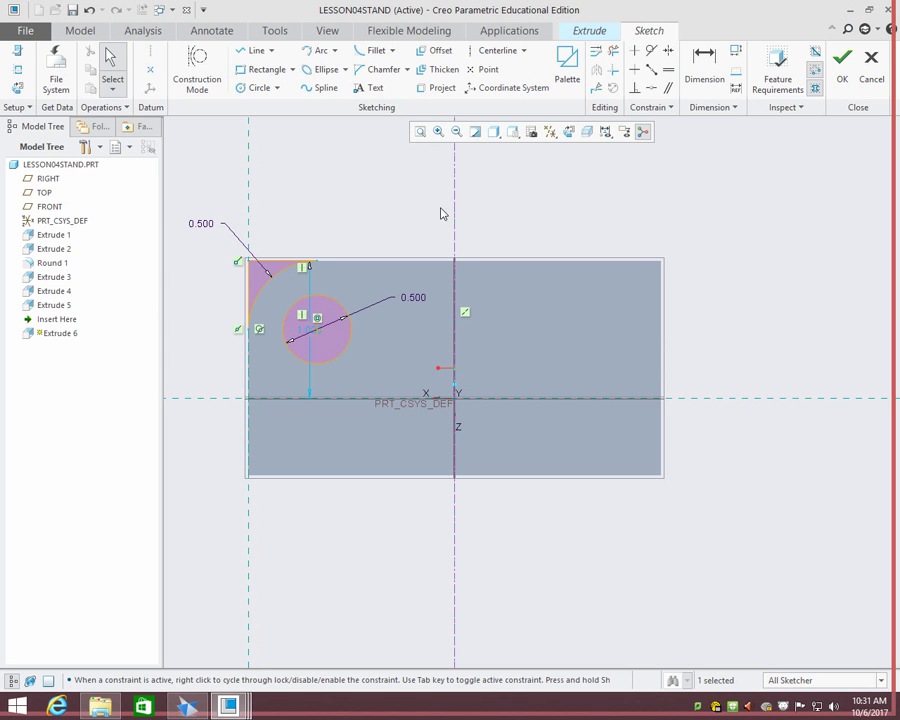
pyautogui.click(365, 218)
# - Try to make the circle tangent to the base's back edge and side edge, reverting the sketch to the 0.500 diameter circle
pyautogui.click(651, 50)
pyautogui.click(329, 306)
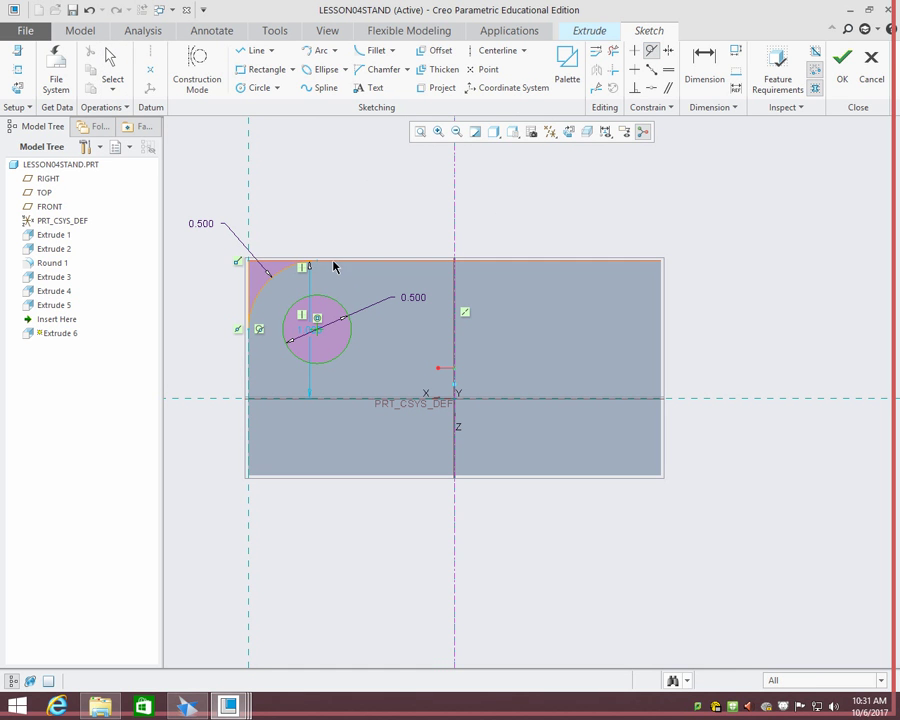
pyautogui.click(333, 263)
pyautogui.click(293, 307)
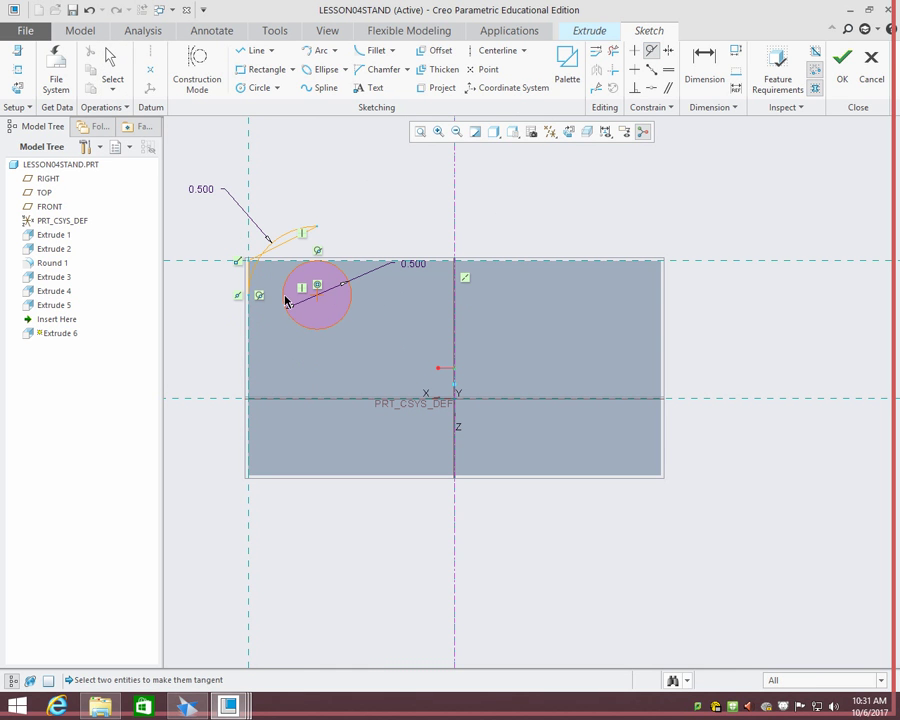
pyautogui.click(250, 293)
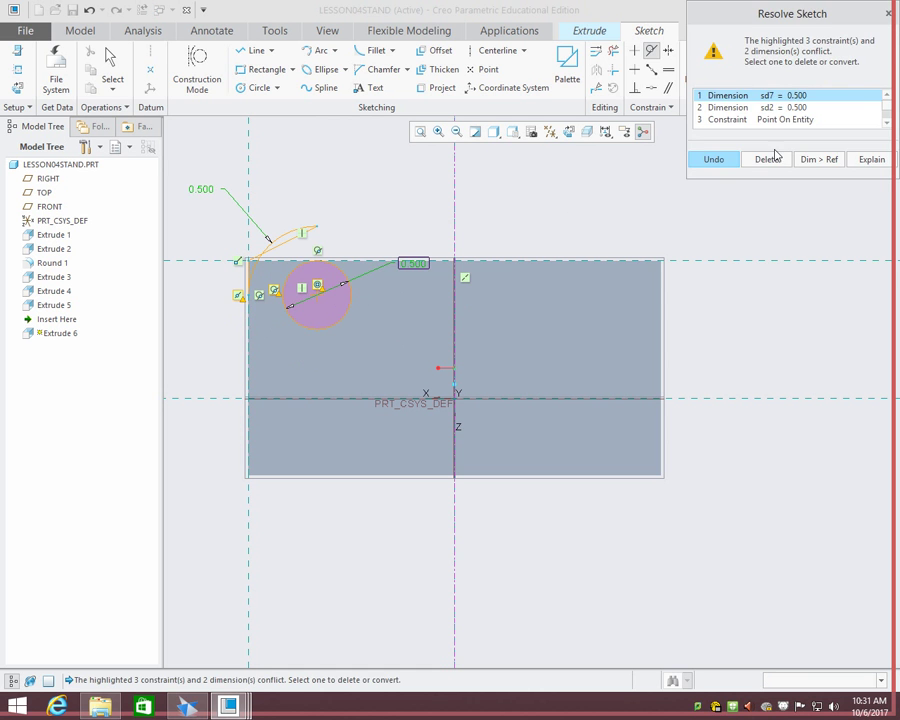
pyautogui.click(768, 159)
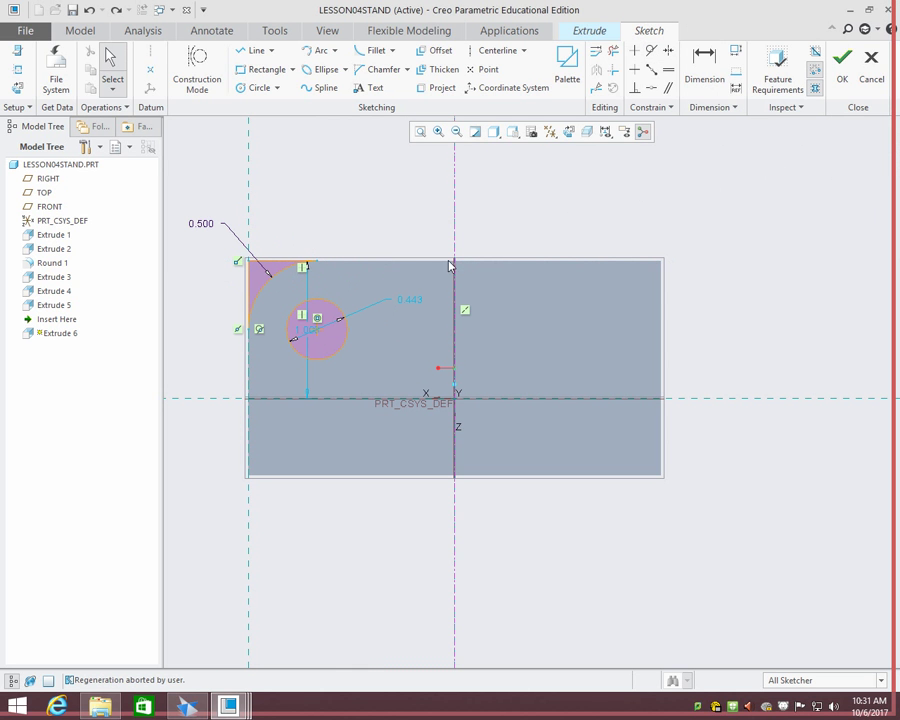
pyautogui.click(117, 9)
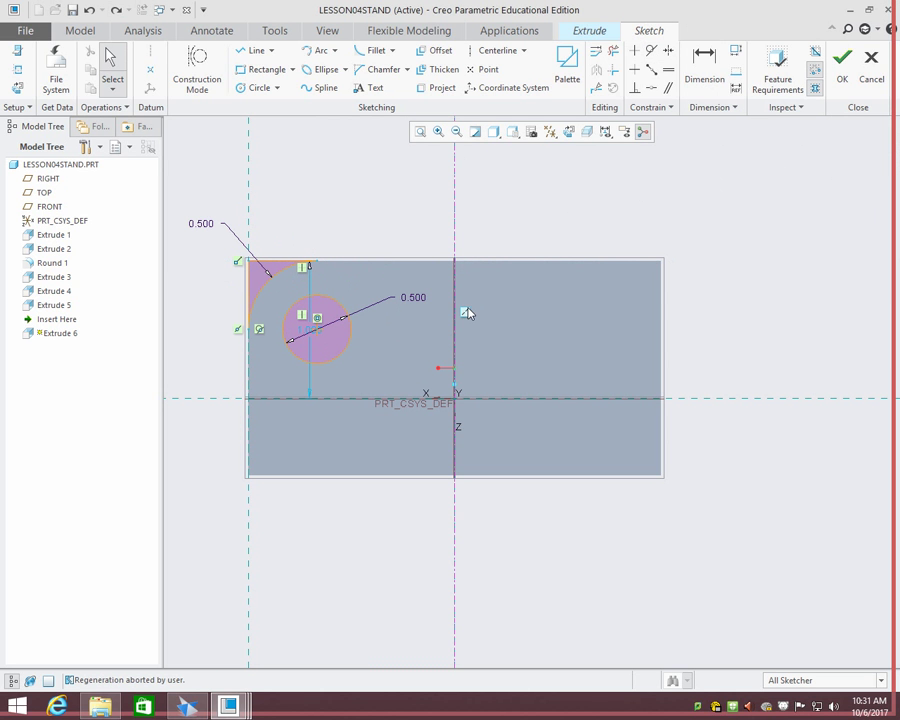
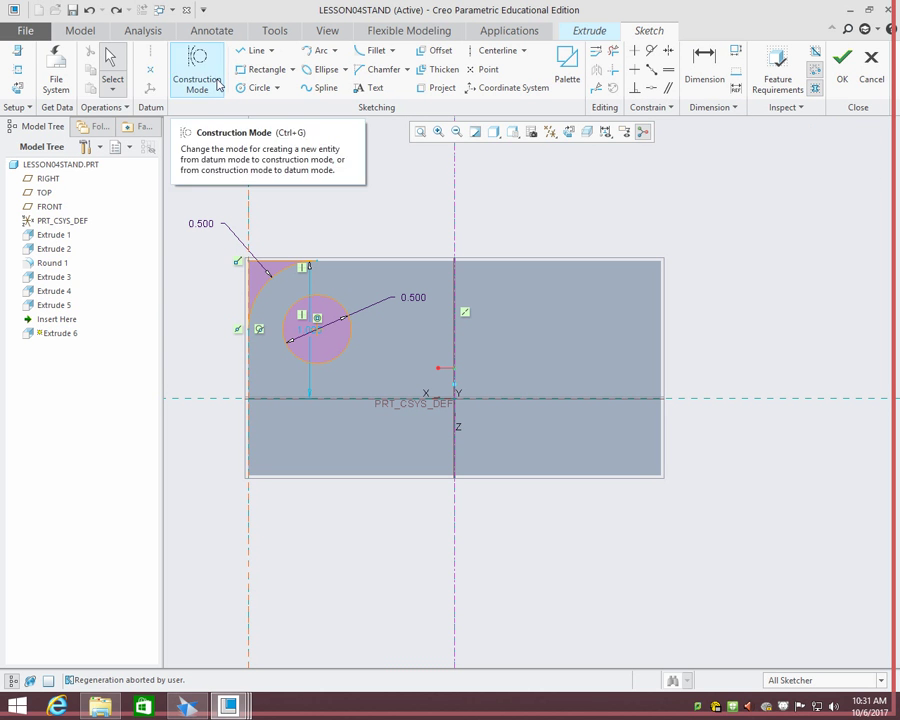
# - Add another vertical centerline along the reference line in the middle of the base
pyautogui.click(497, 50)
pyautogui.click(454, 227)
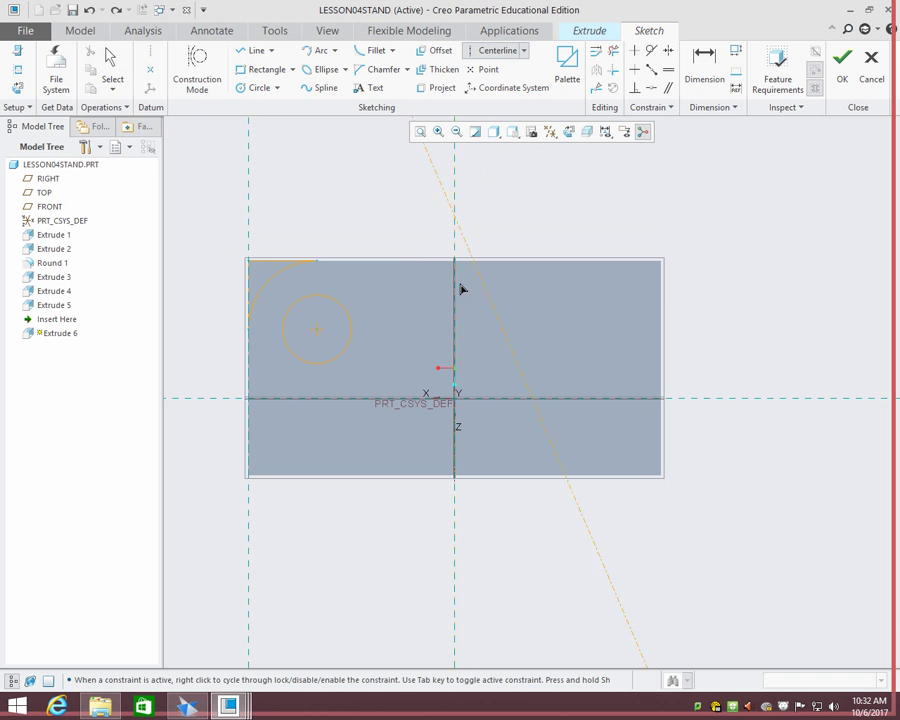
pyautogui.click(460, 576)
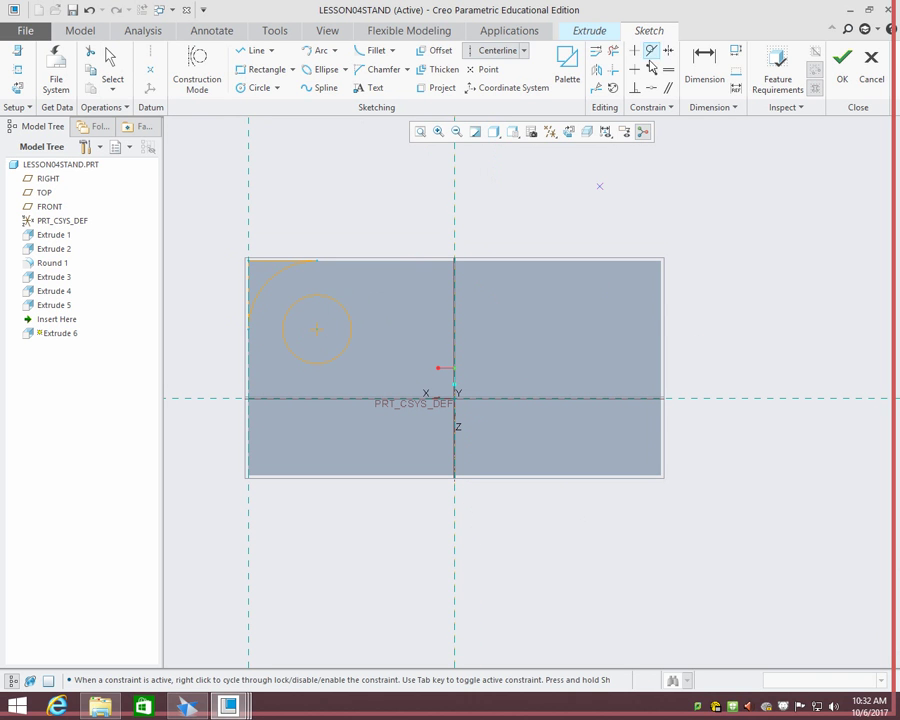
# - Mirror the corner profile and the hole circle about the base's middle vertical centerline and finish the sketch
pyautogui.click(597, 72)
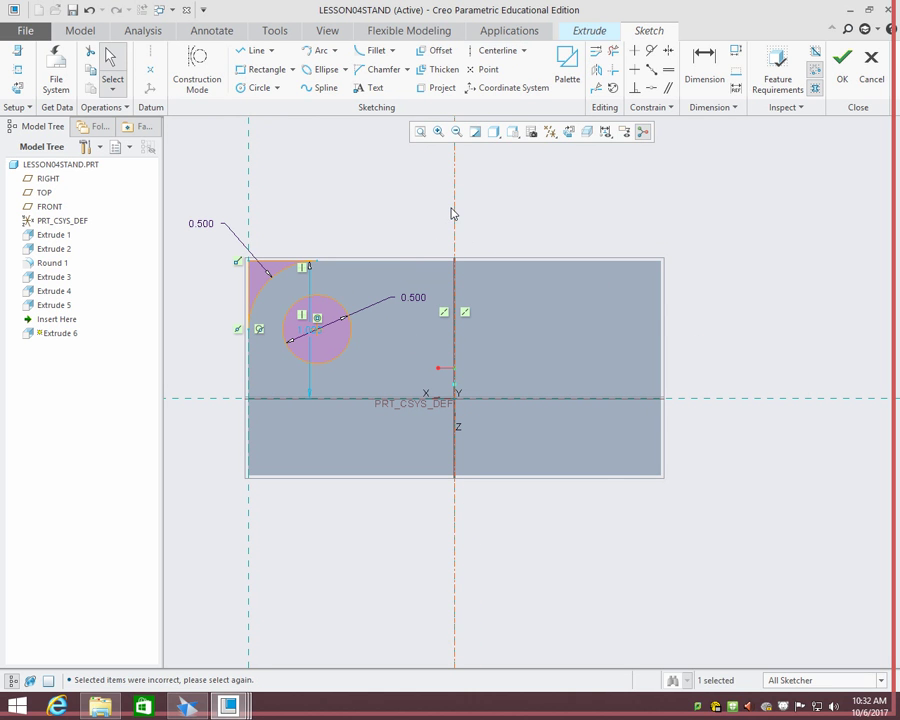
pyautogui.moveTo(181, 195); pyautogui.dragTo(356, 370)
pyautogui.click(607, 88)
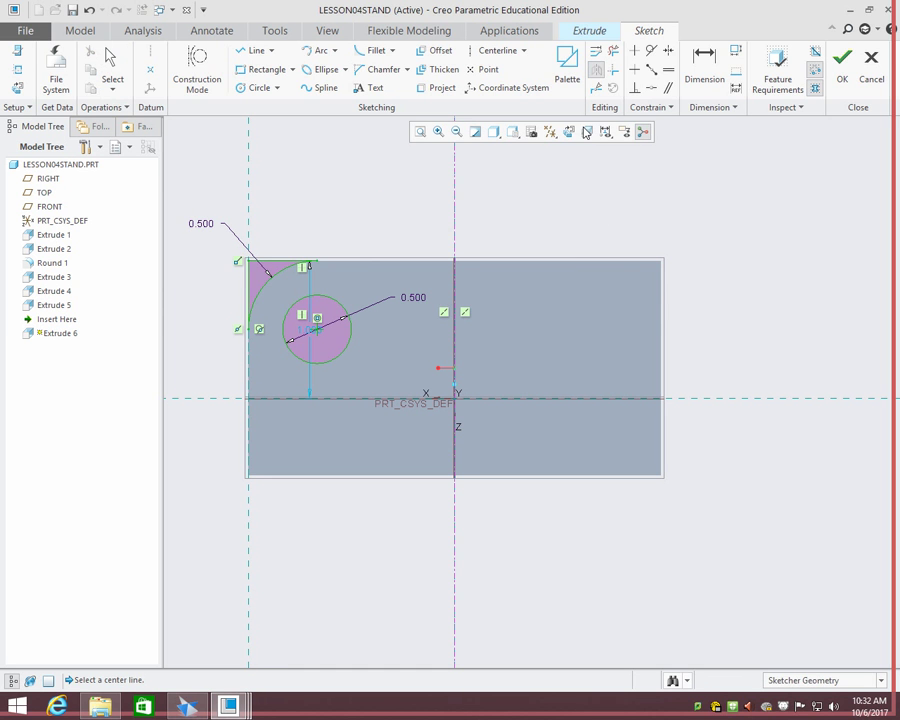
pyautogui.click(453, 226)
pyautogui.click(842, 68)
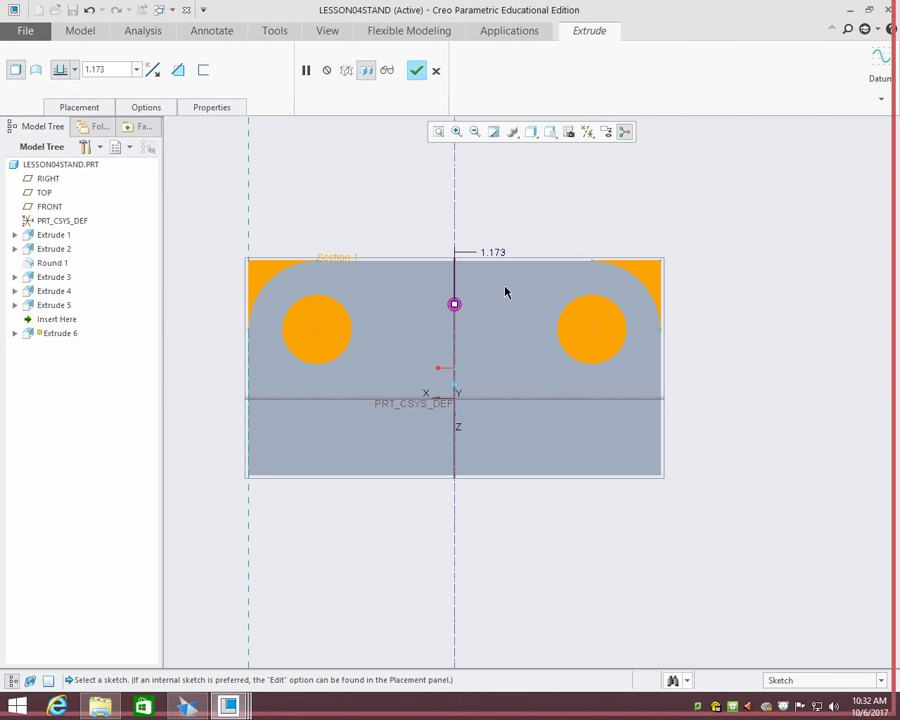
# - Set the extrusion of the mirrored corner and hole profiles to remove material with a Through All depth
pyautogui.click(178, 70)
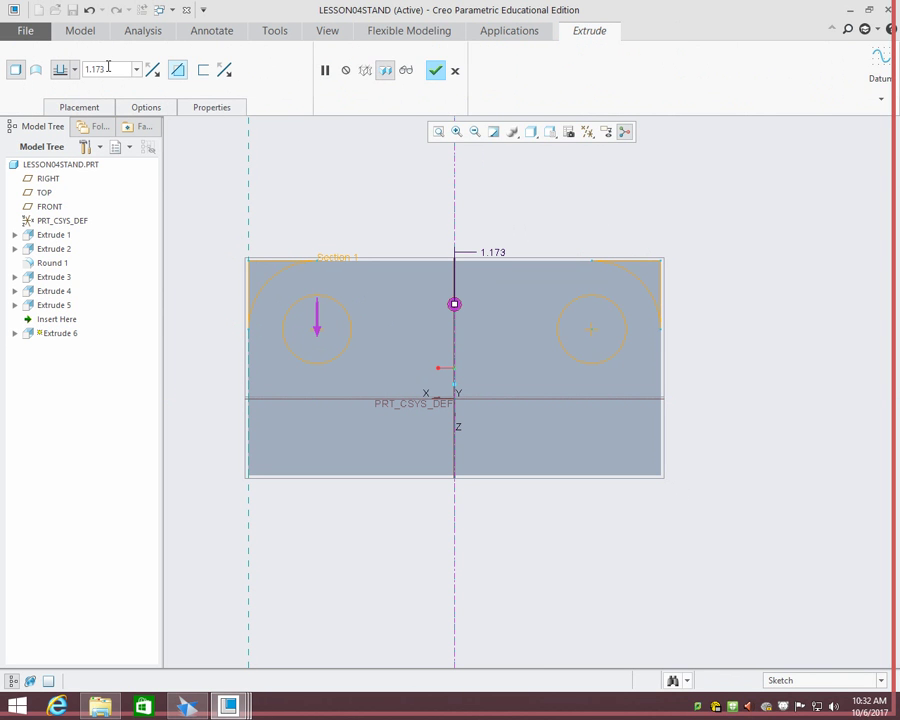
pyautogui.click(74, 69)
pyautogui.click(45, 103)
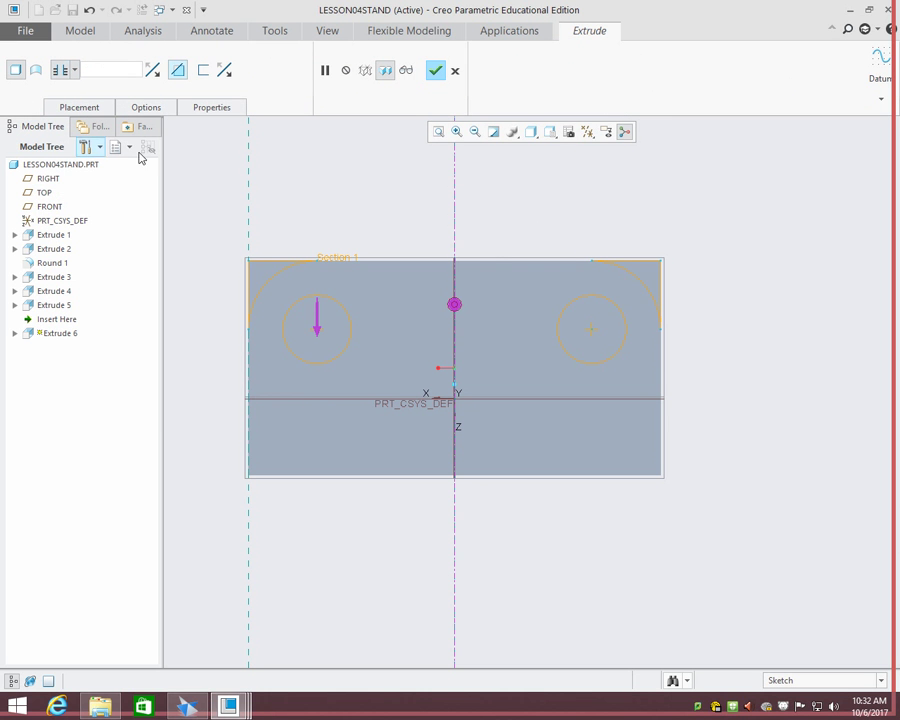
pyautogui.click(179, 72)
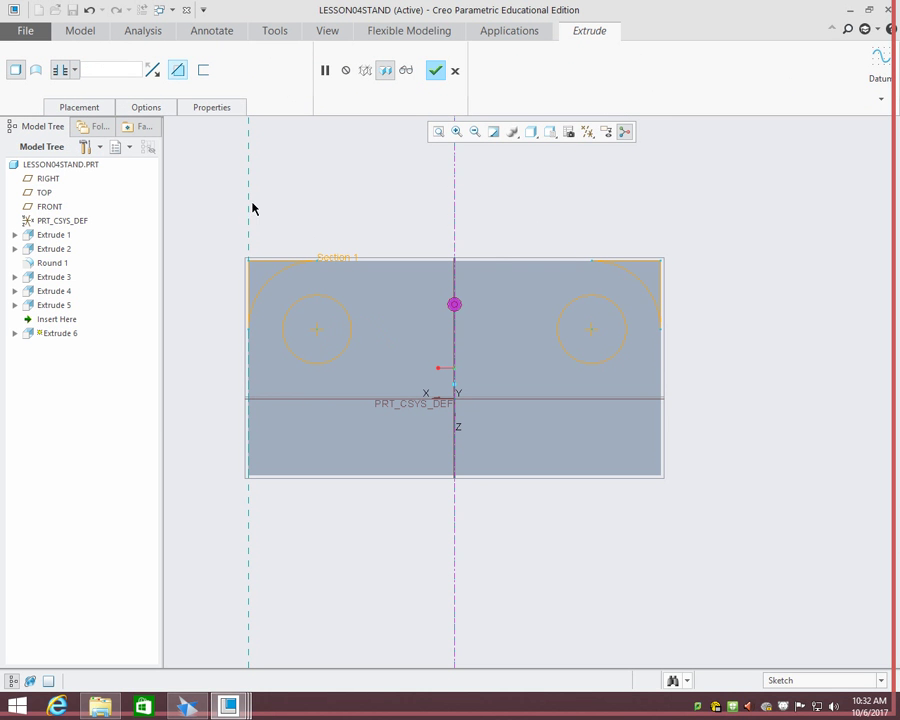
pyautogui.moveTo(253, 207); pyautogui.dragTo(366, 258, button='middle')
pyautogui.click(74, 69)
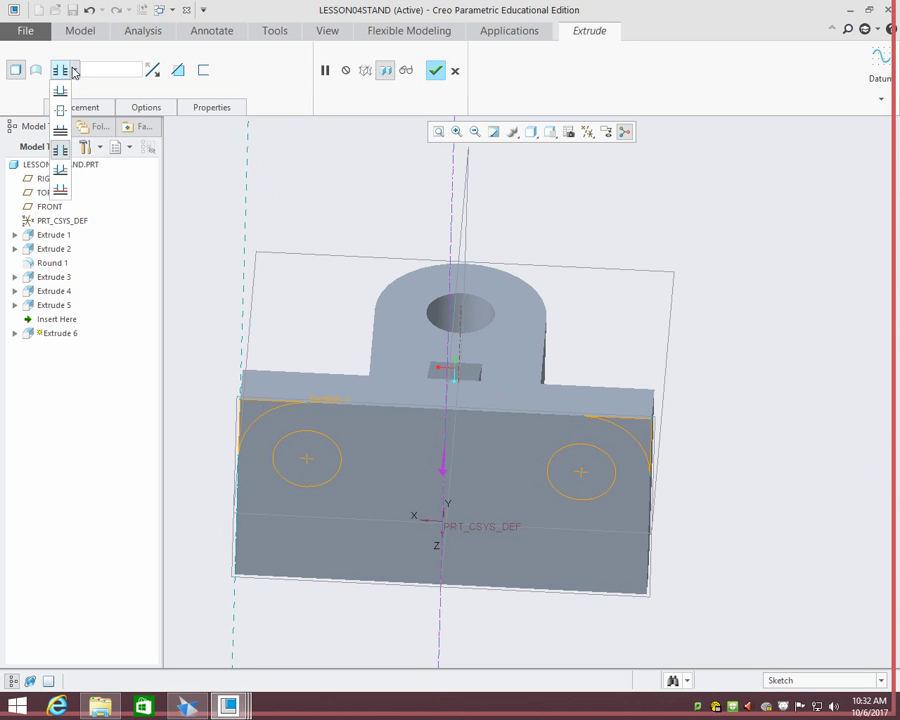
pyautogui.click(73, 72)
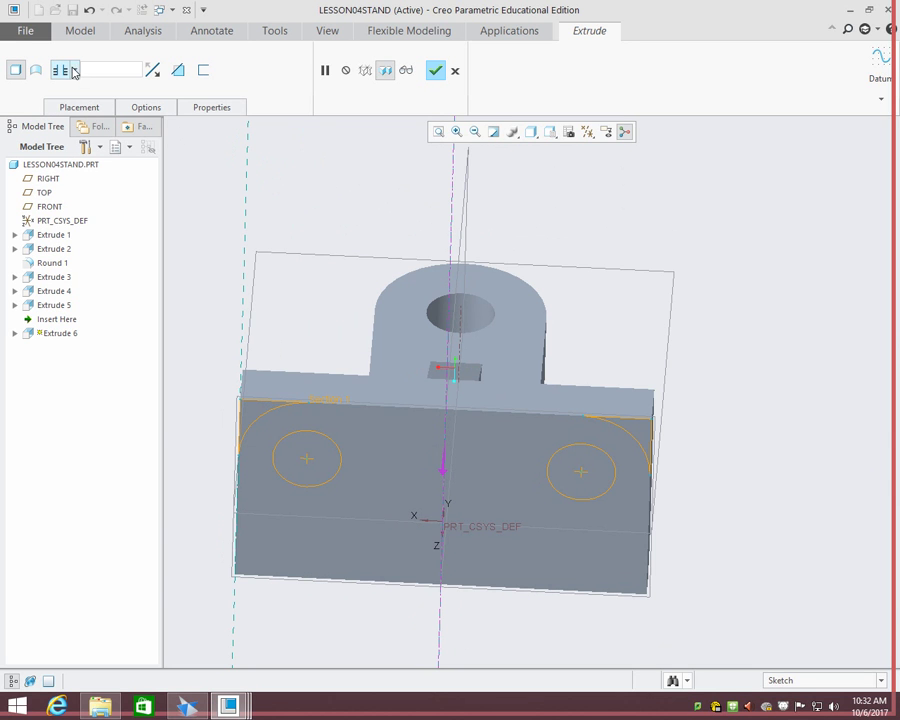
pyautogui.click(177, 73)
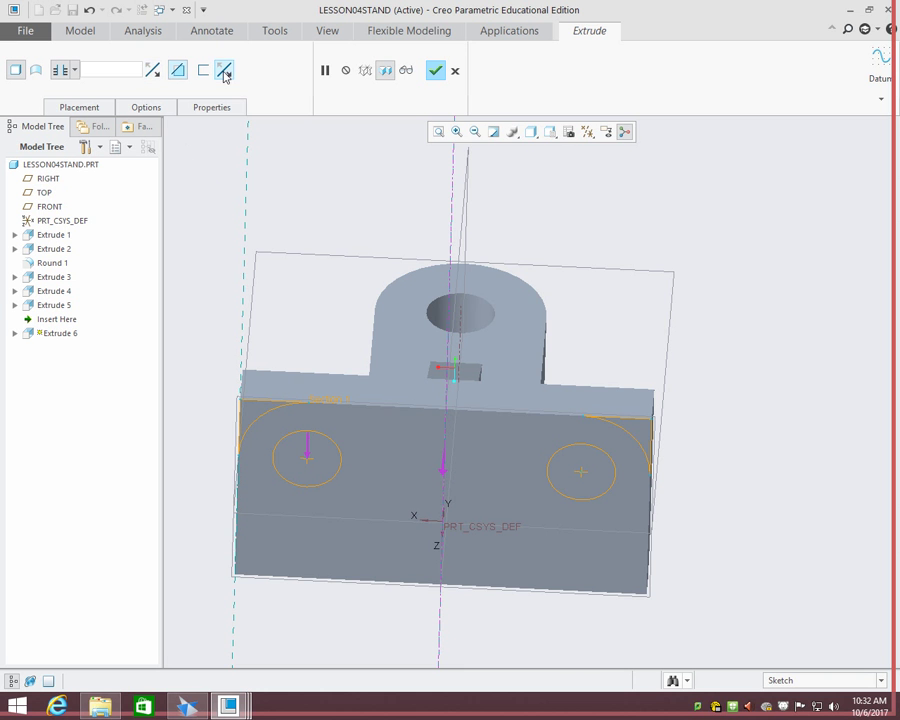
# - Direct the cut into the base so both rear corners and holes are cut through, and complete the extrusion
pyautogui.click(224, 71)
pyautogui.moveTo(291, 197); pyautogui.dragTo(410, 180, button='middle')
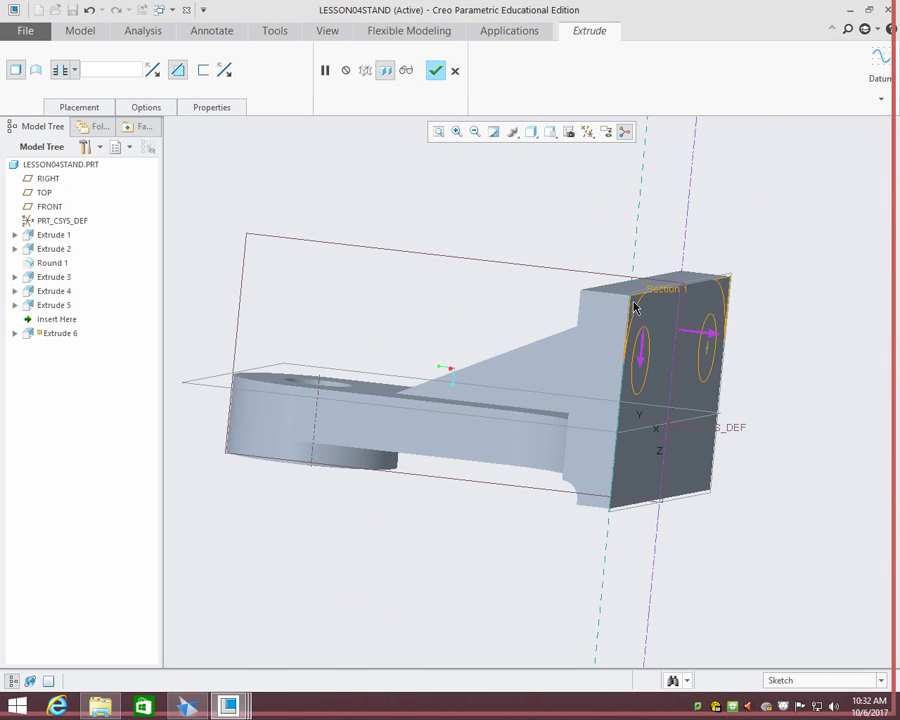
pyautogui.moveTo(683, 307); pyautogui.dragTo(546, 243, button='middle')
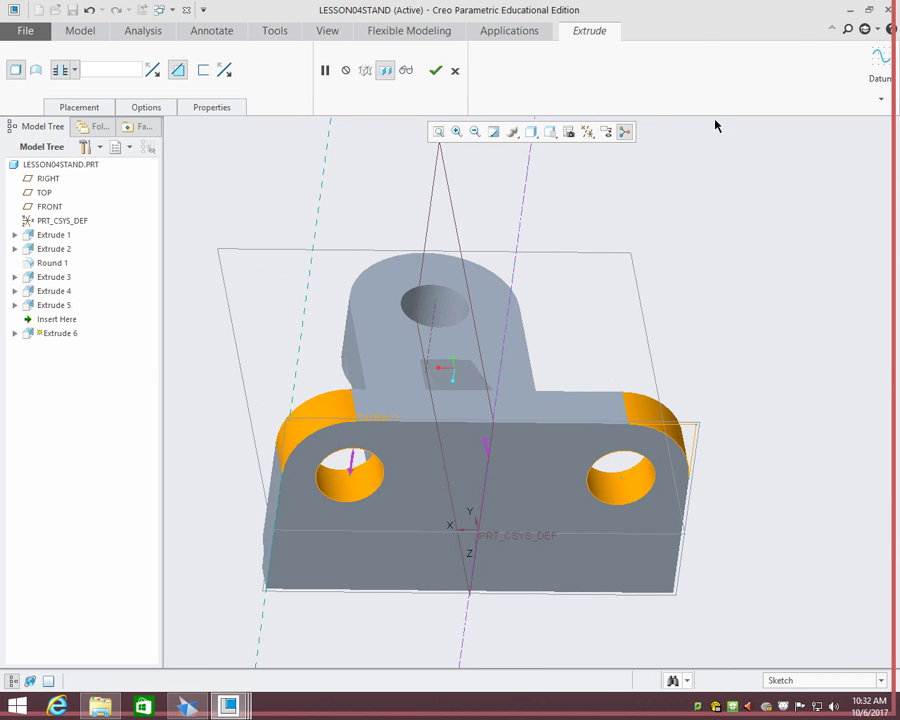
pyautogui.click(435, 70)
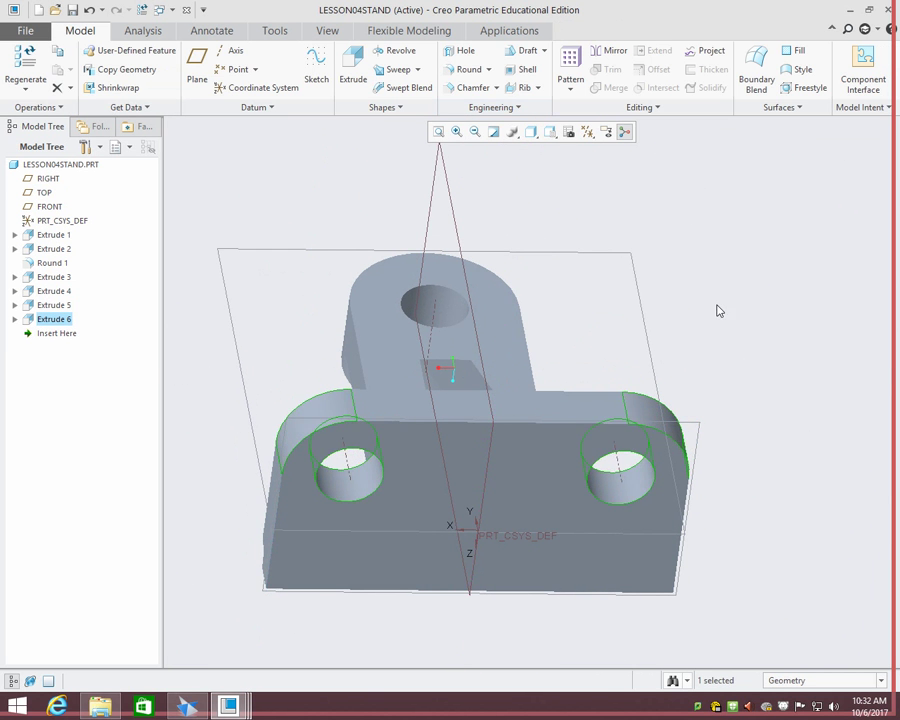
# - Start a Round feature on the stand
pyautogui.moveTo(718, 311); pyautogui.dragTo(797, 408, button='middle')
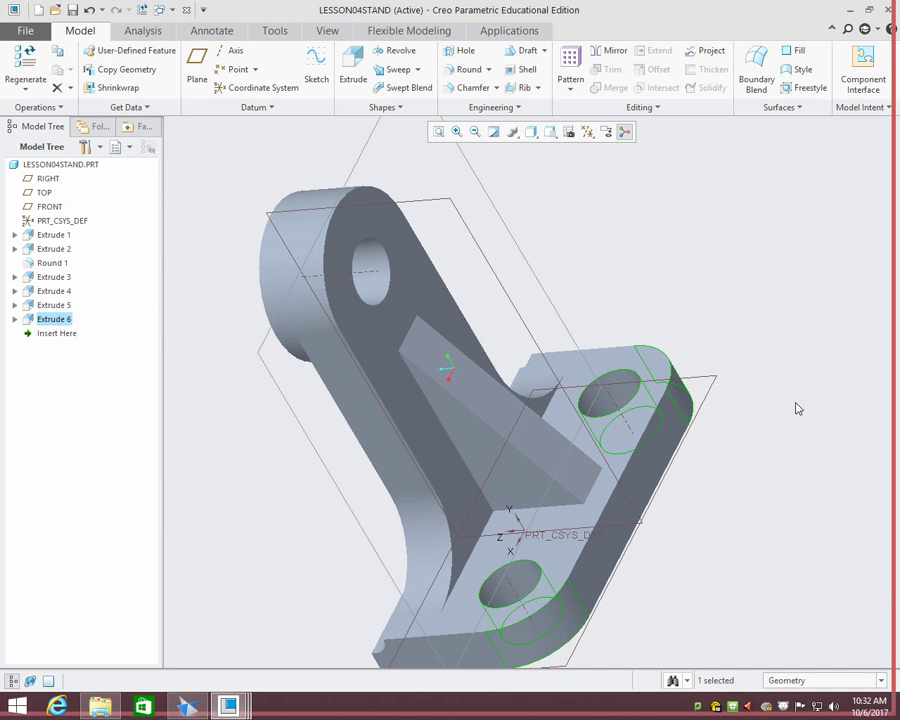
pyautogui.click(464, 70)
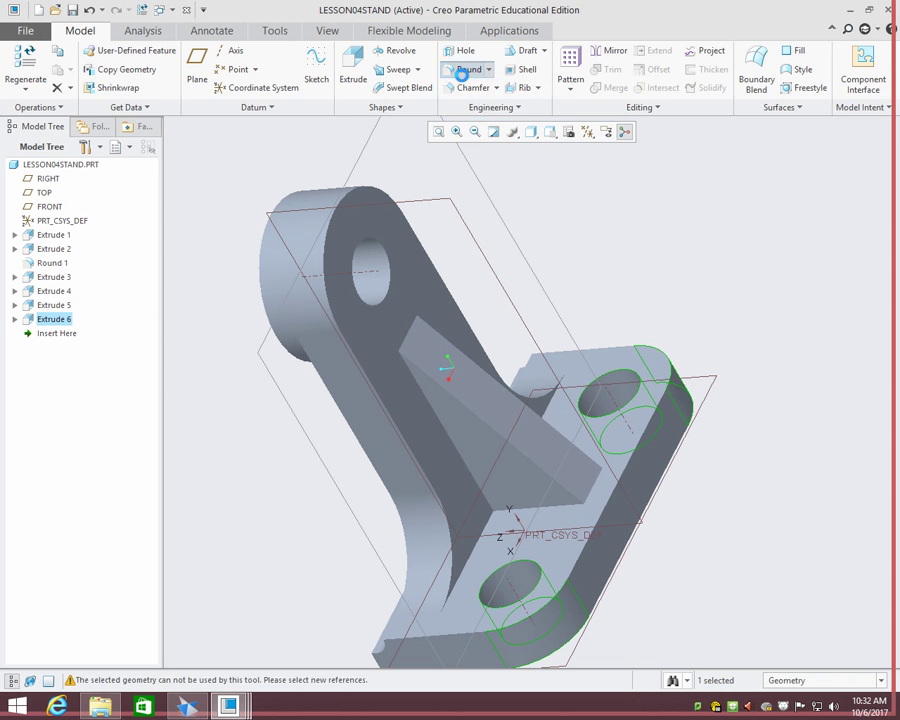